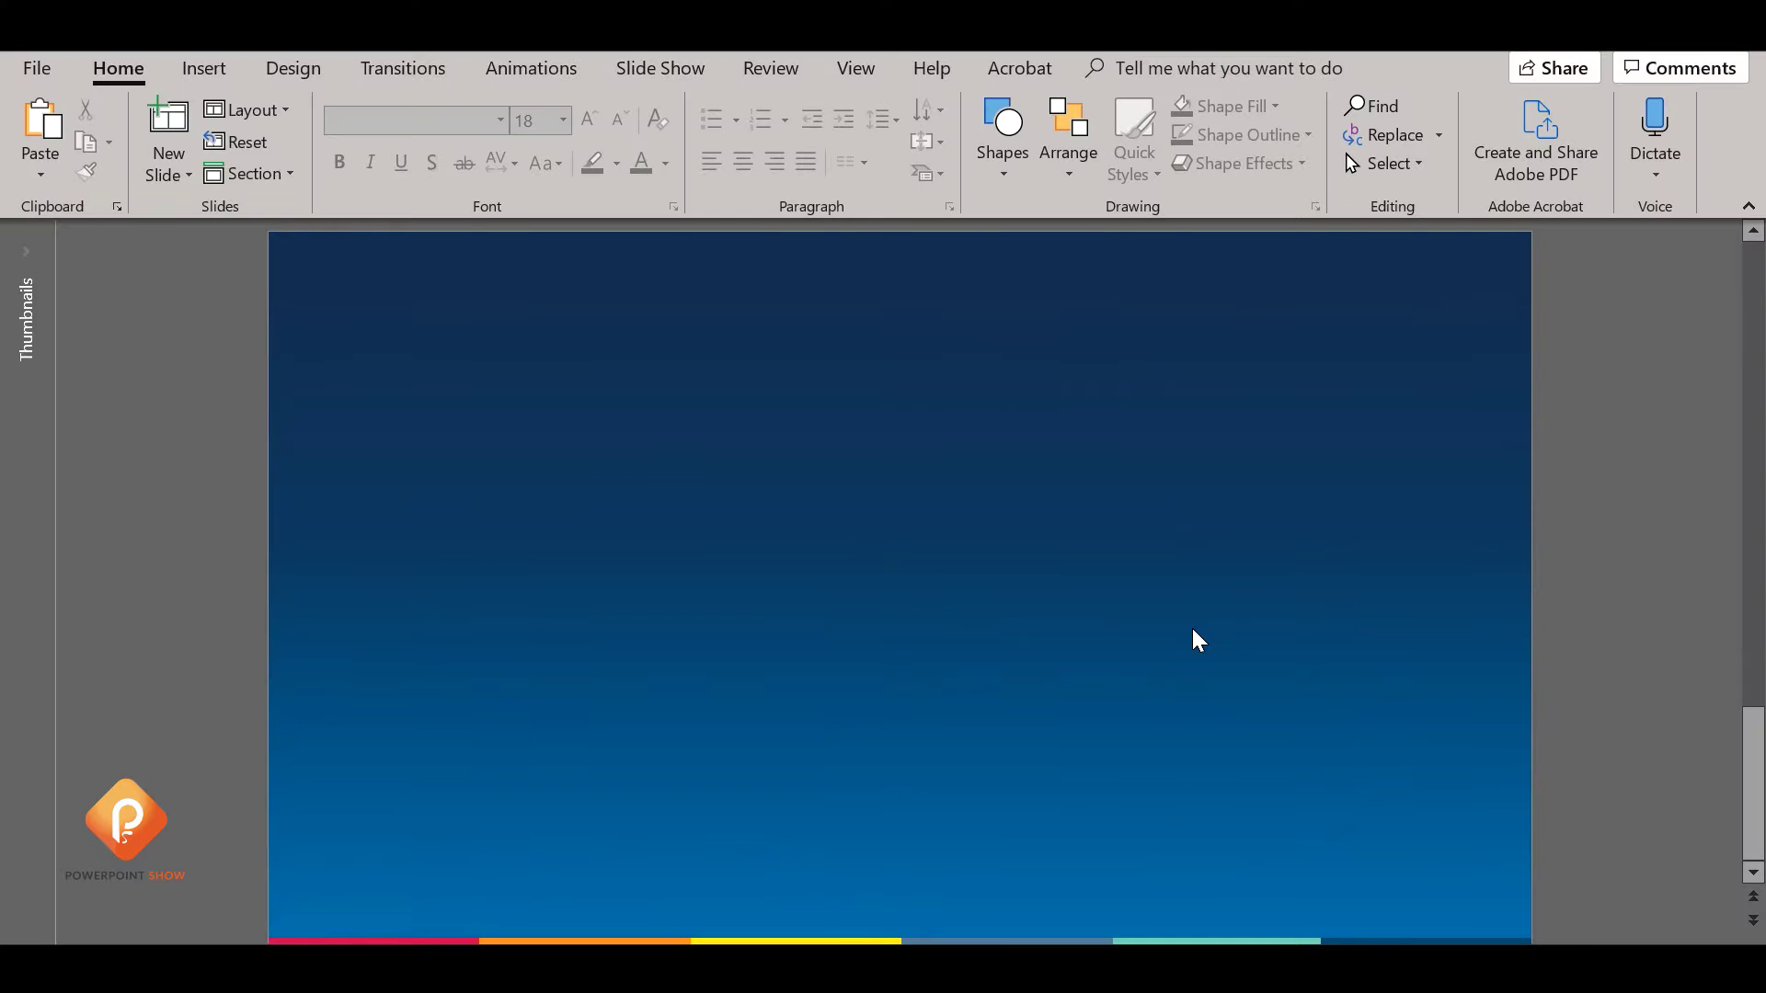
Draw a circle with the Oval shape near the top centre of the slide.
click(1008, 171)
click(1111, 236)
drag(780, 403, 939, 578)
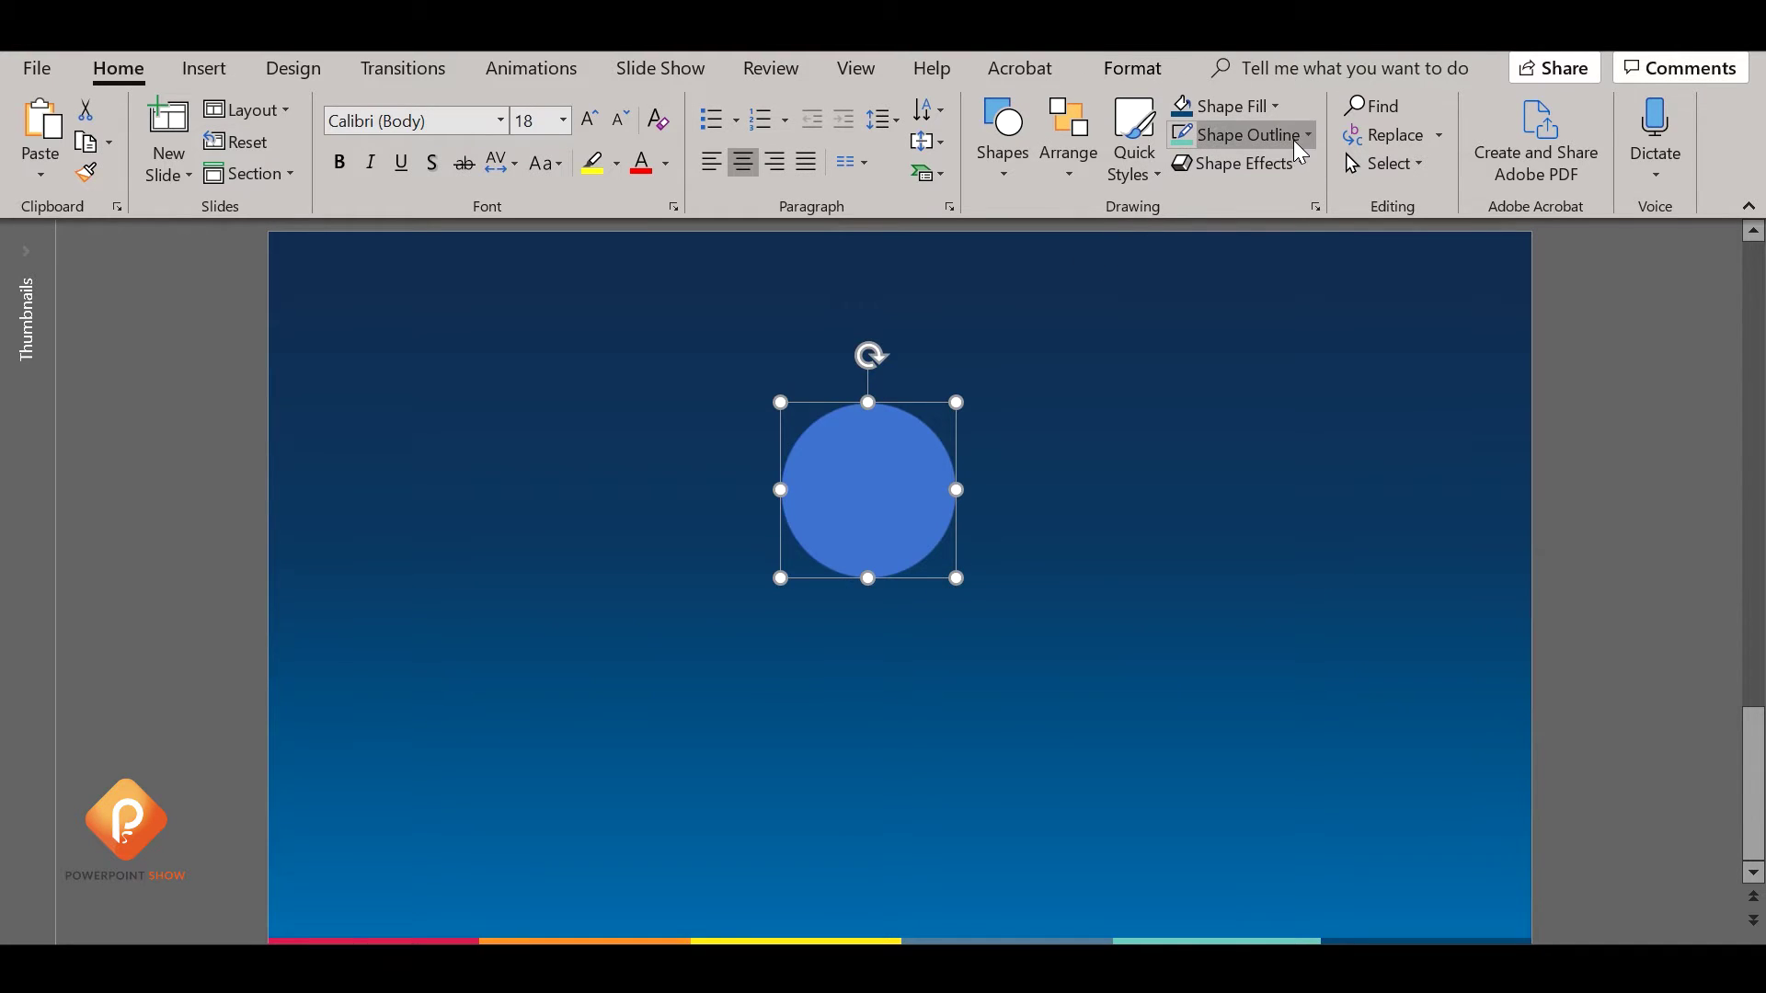
Give the circle an outline in the bottom bar's red and remove its blue fill.
click(1295, 140)
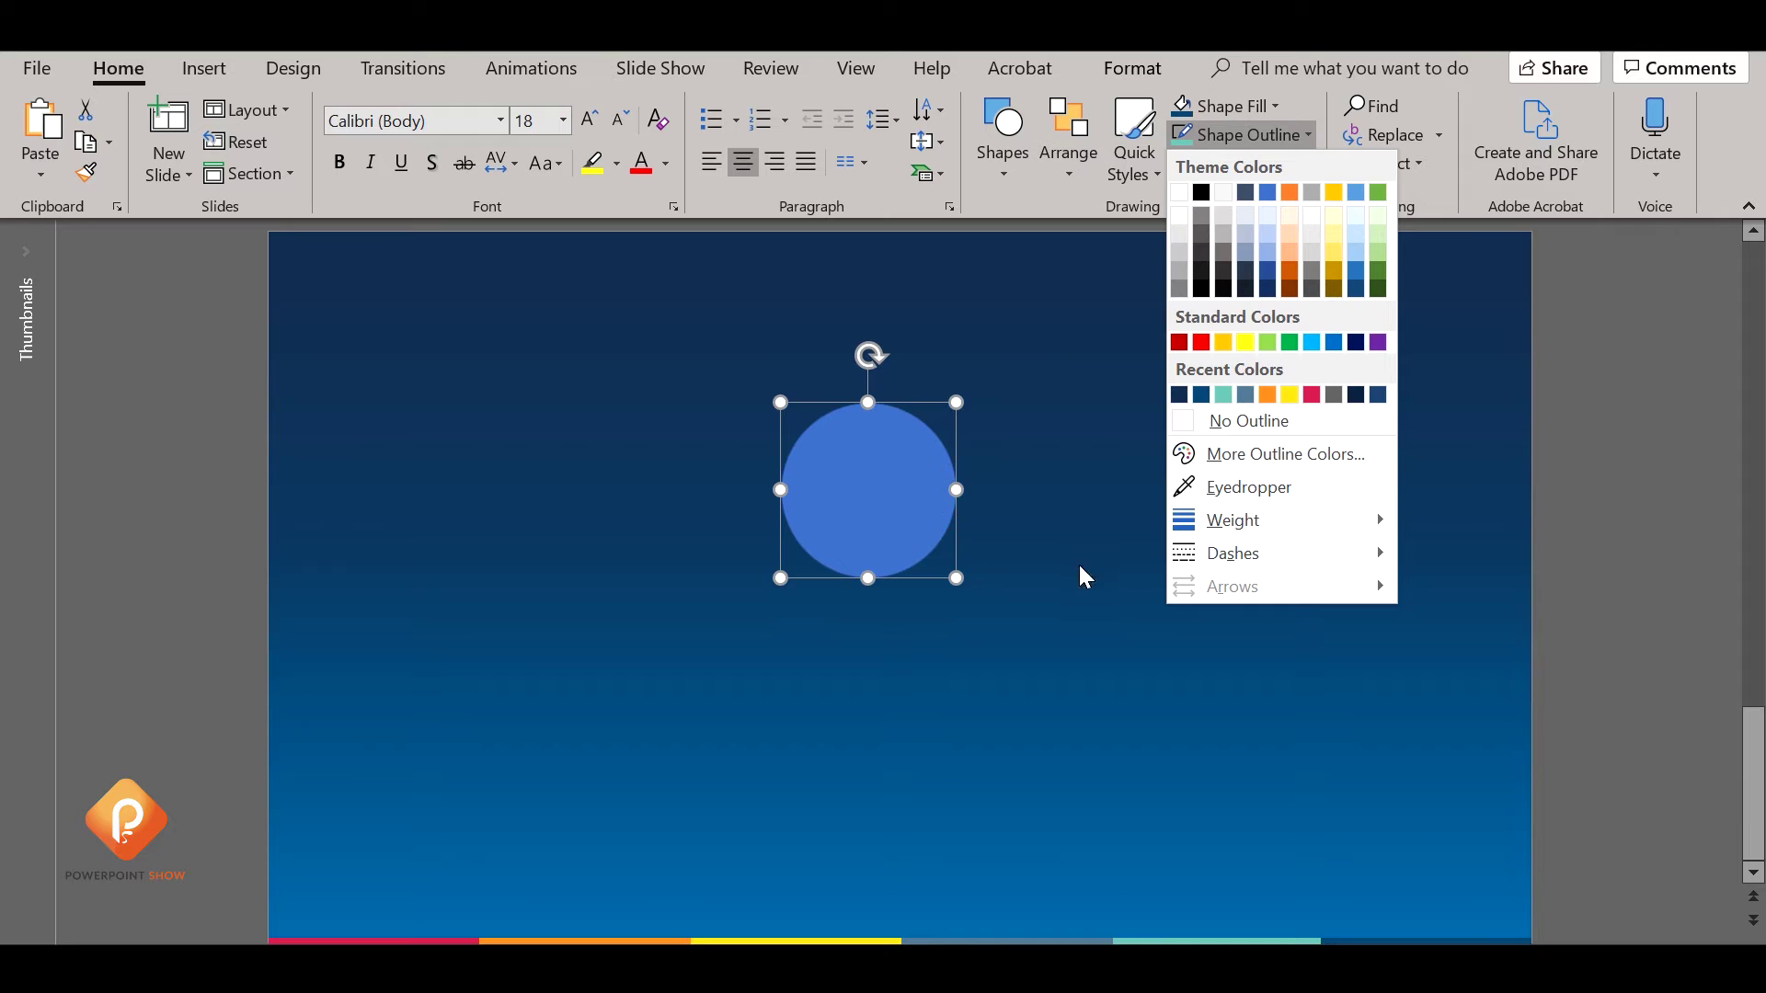
click(1275, 482)
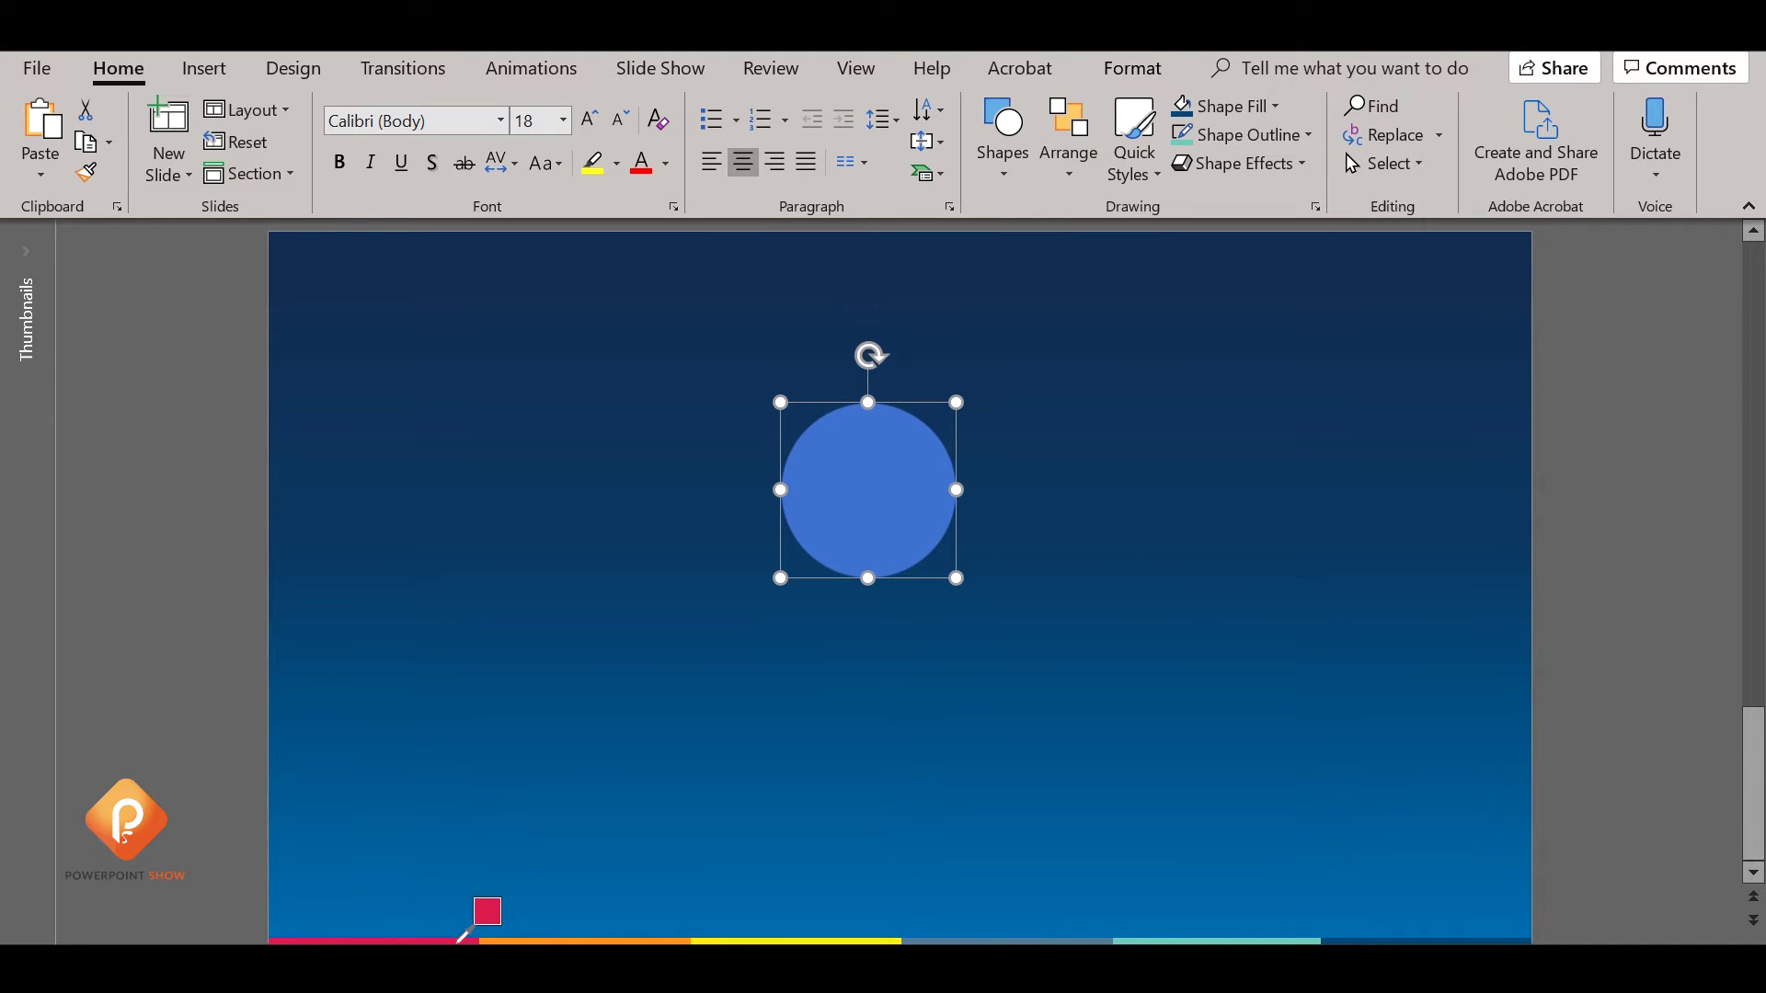
click(458, 939)
click(1232, 107)
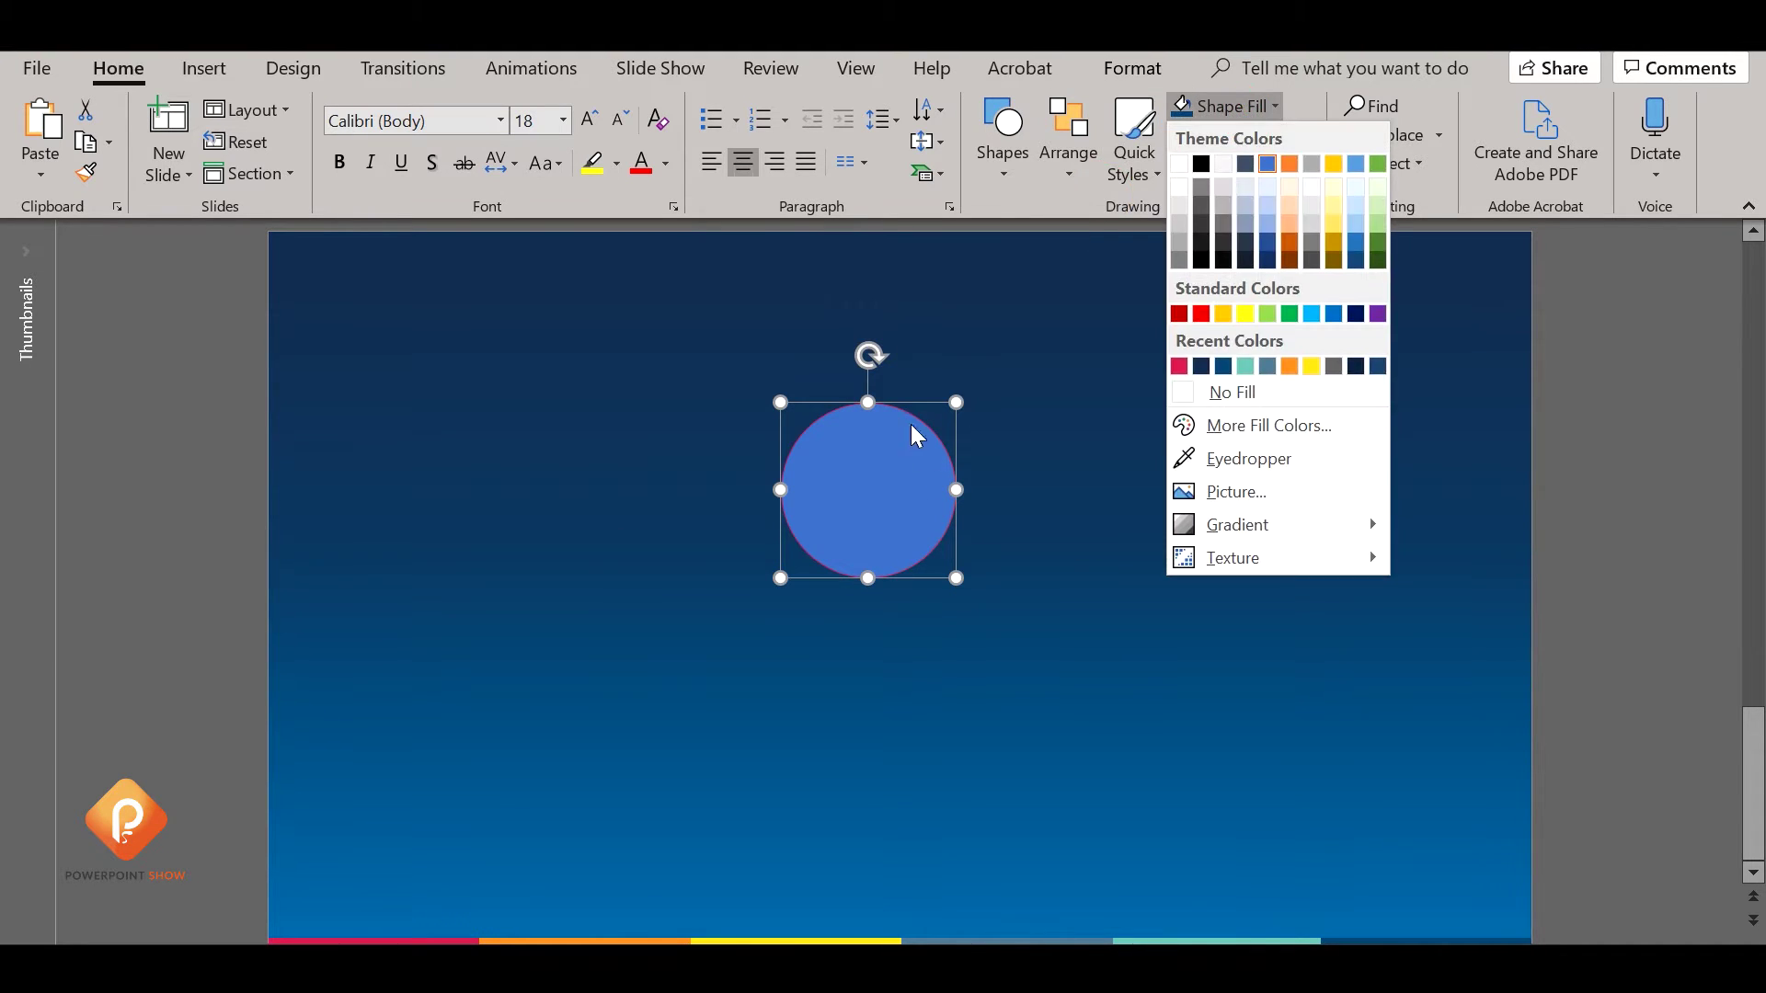
click(1223, 392)
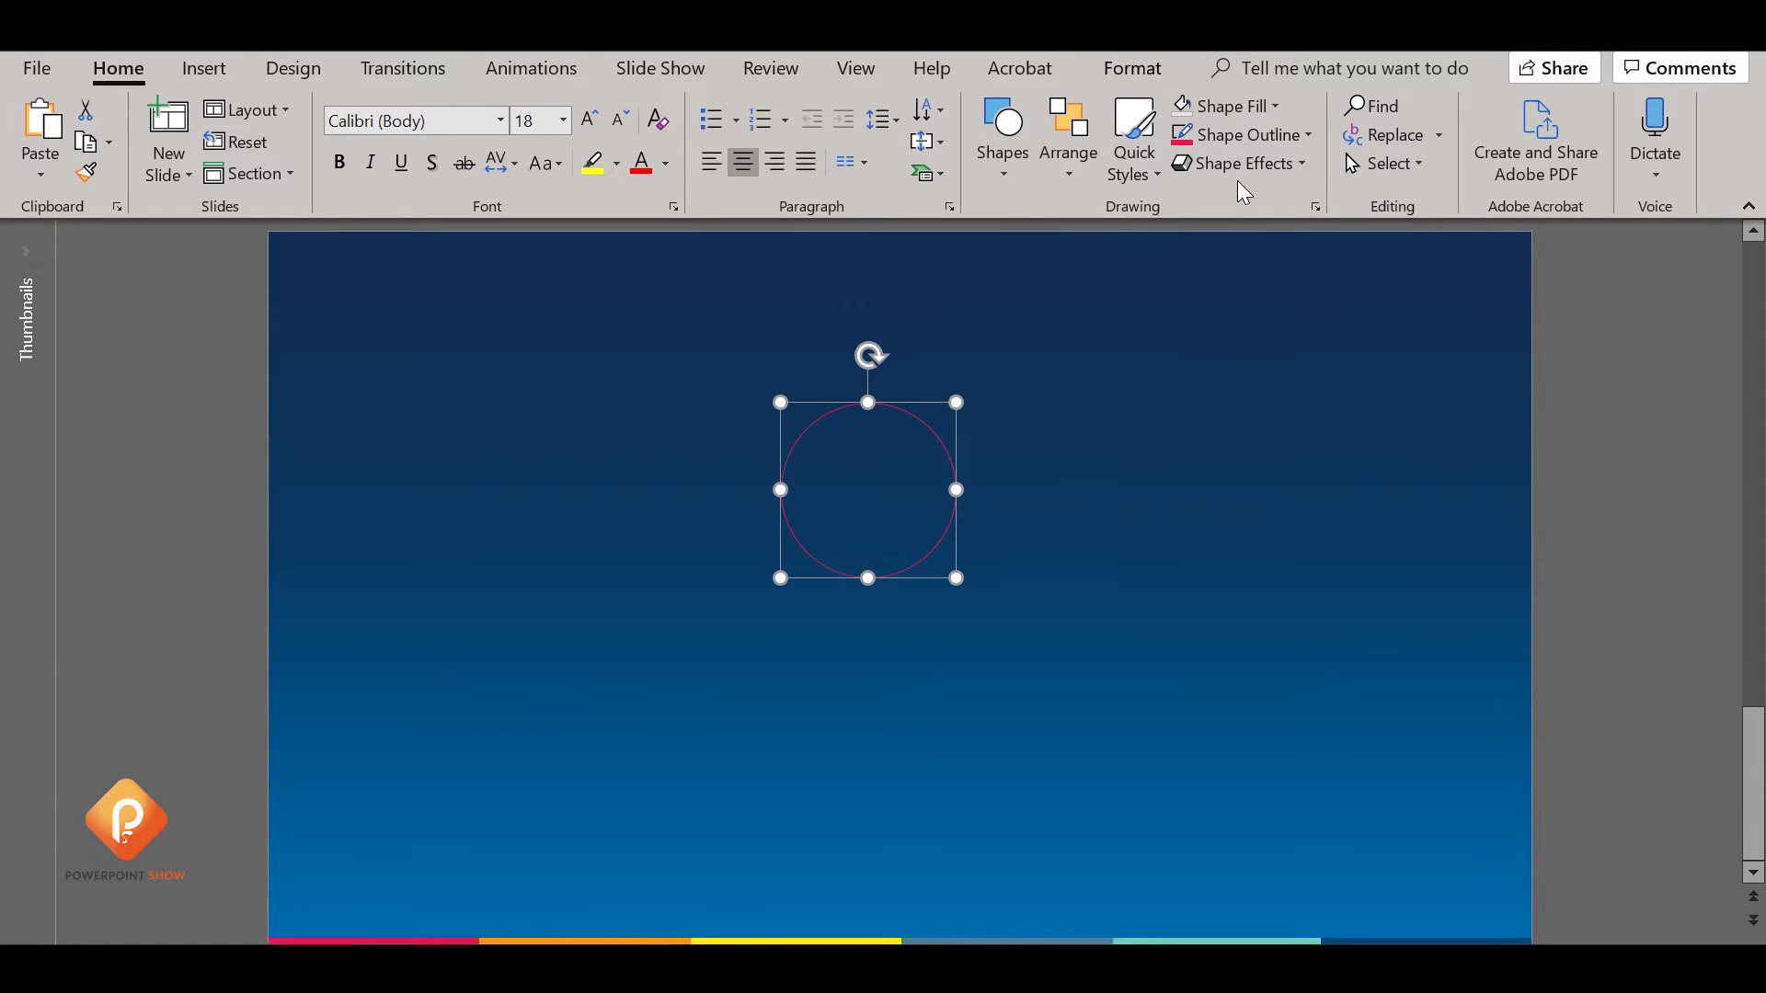
Set the circle's outline weight to 3 pt and reselect it.
click(1271, 147)
click(1271, 147)
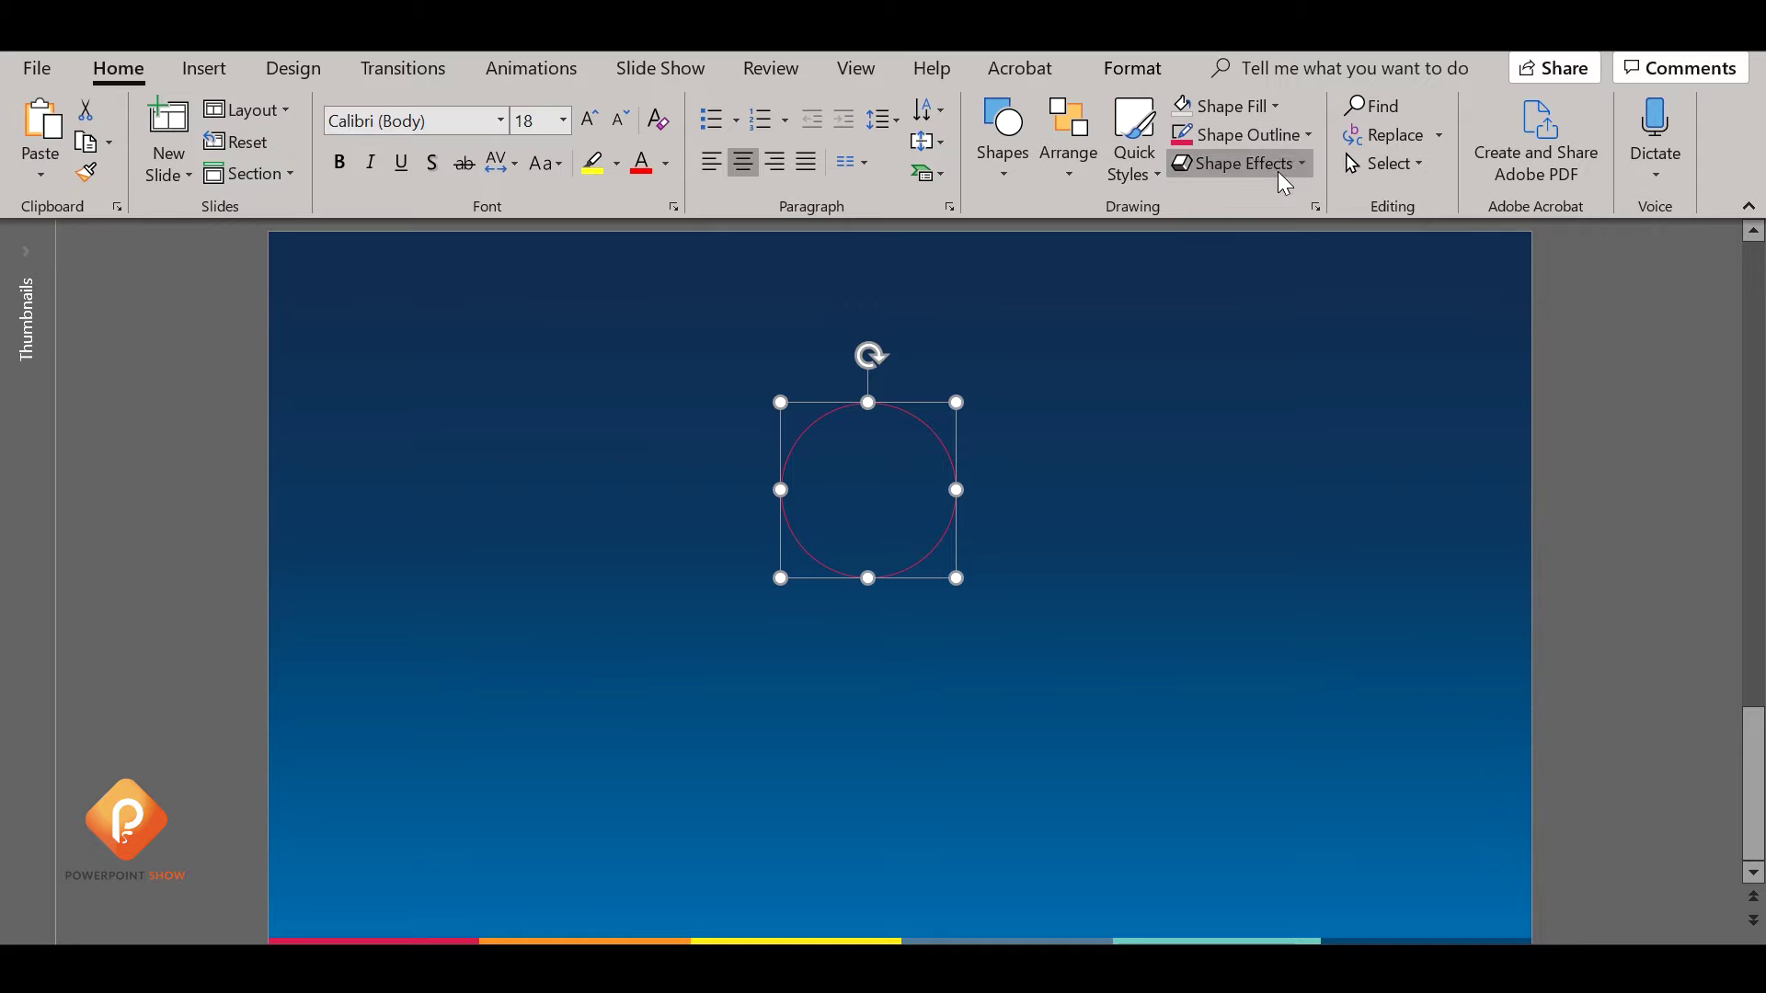
click(1289, 136)
mouse_move(1233, 521)
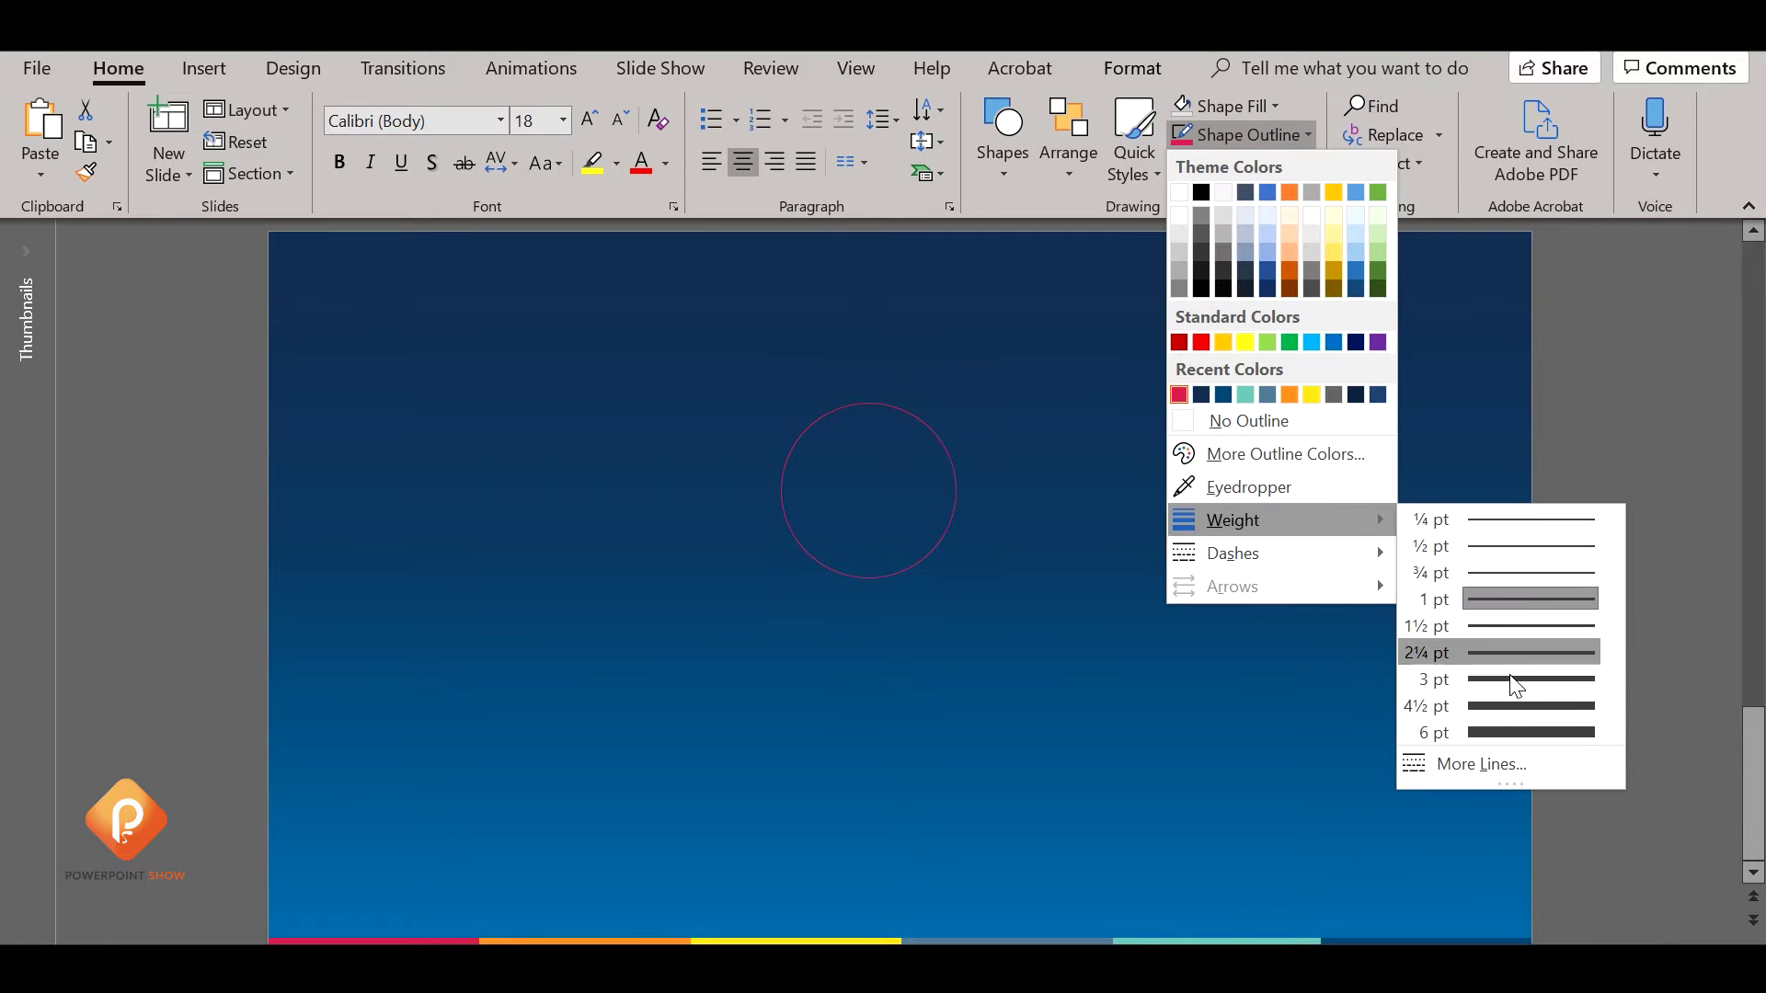
click(1513, 681)
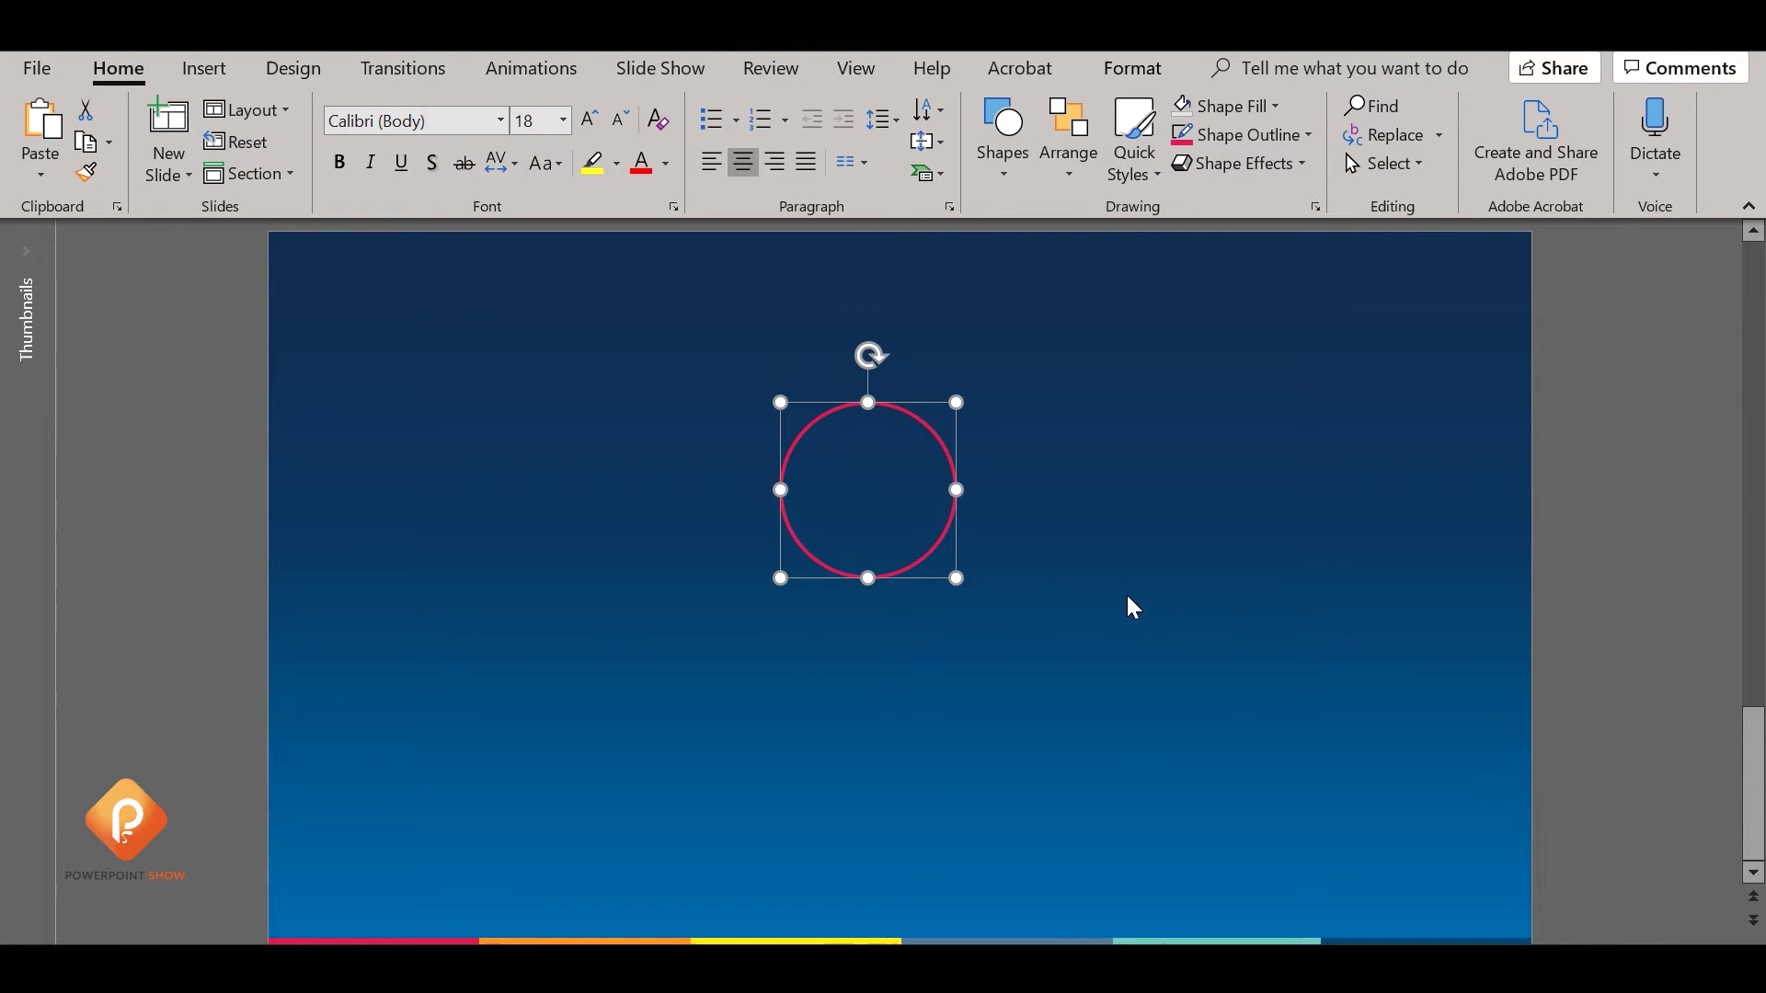
click(386, 534)
click(948, 464)
Apply the Isometric 3-D rotation preset to the circle in Format Shape Effects.
click(1316, 209)
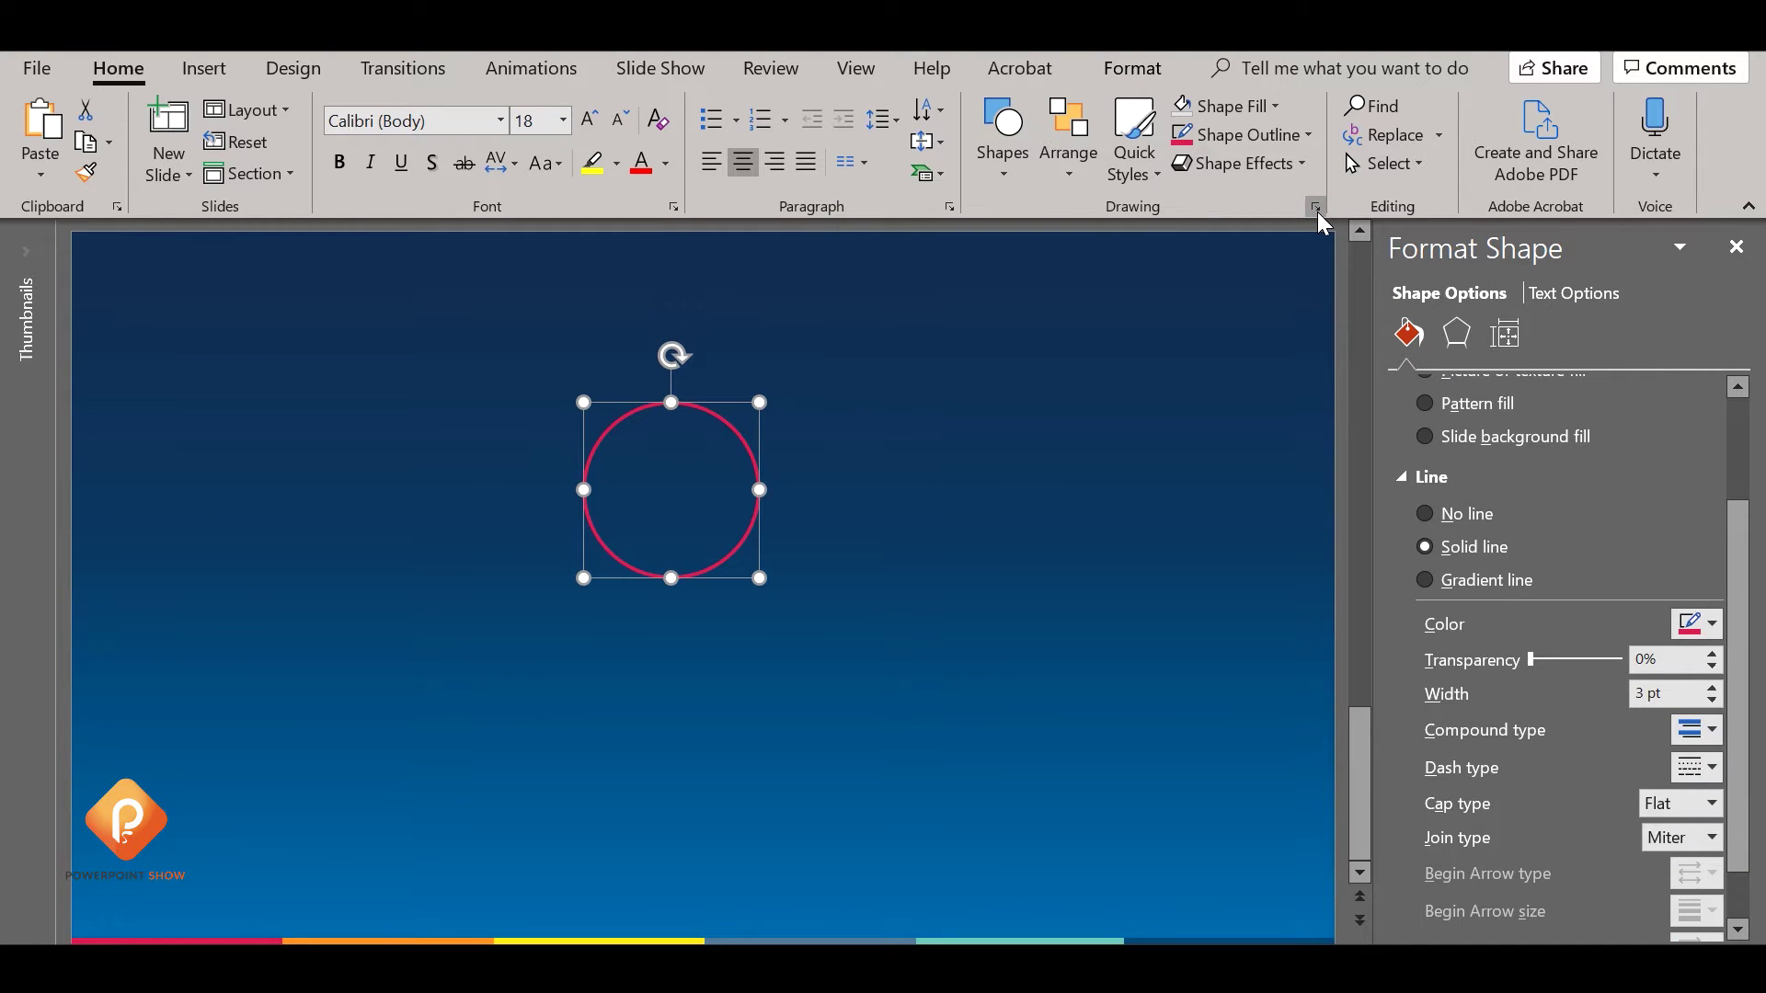
click(1463, 341)
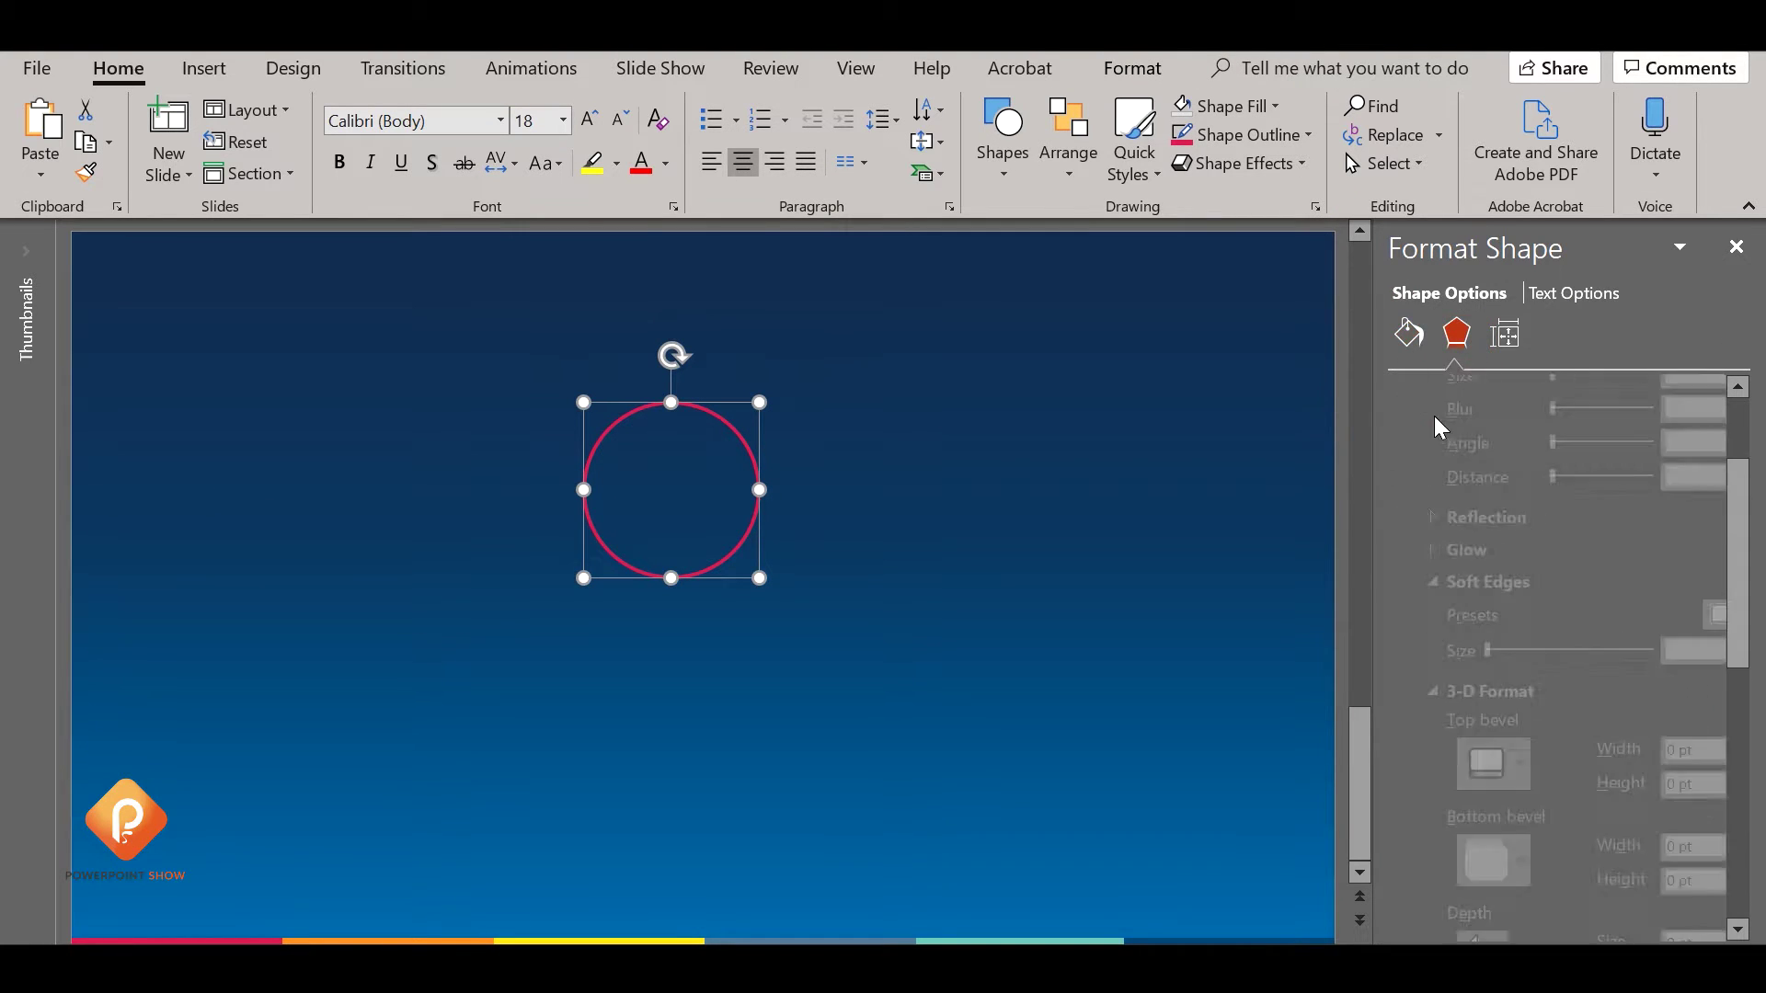
scroll(1558, 662, down, 3)
scroll(1555, 695, down, 1)
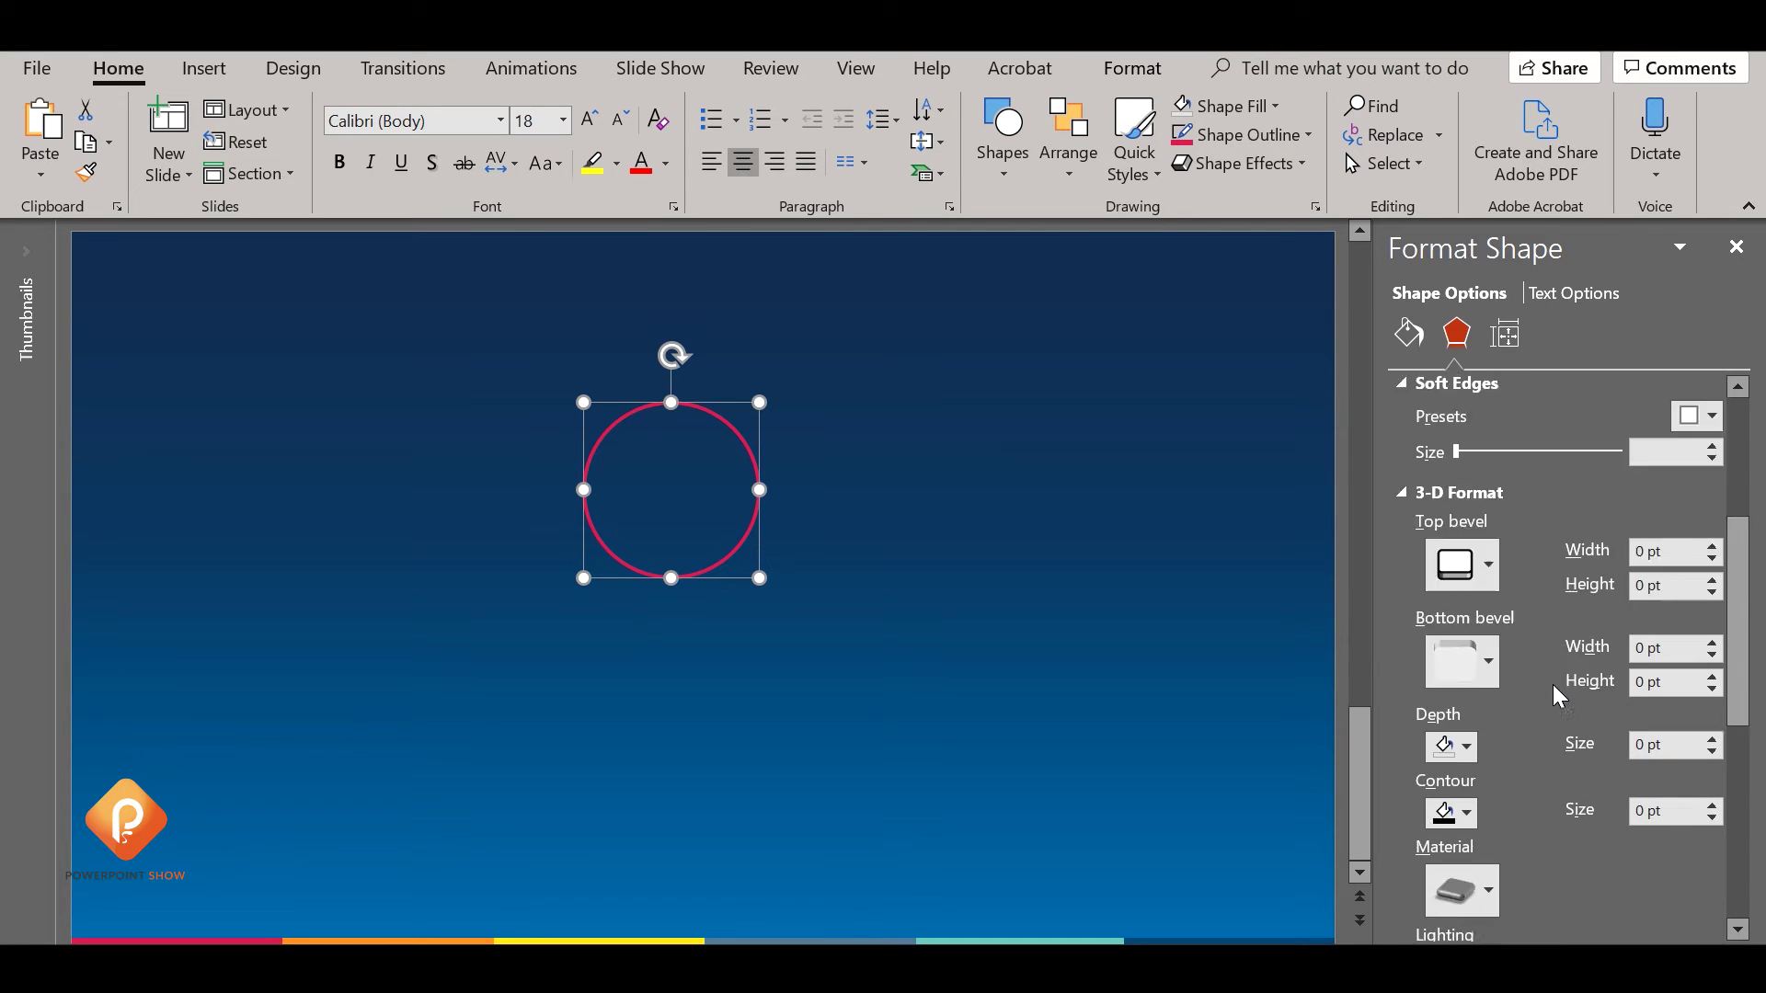
scroll(1554, 694, down, 3)
scroll(1554, 694, down, 4)
click(1713, 660)
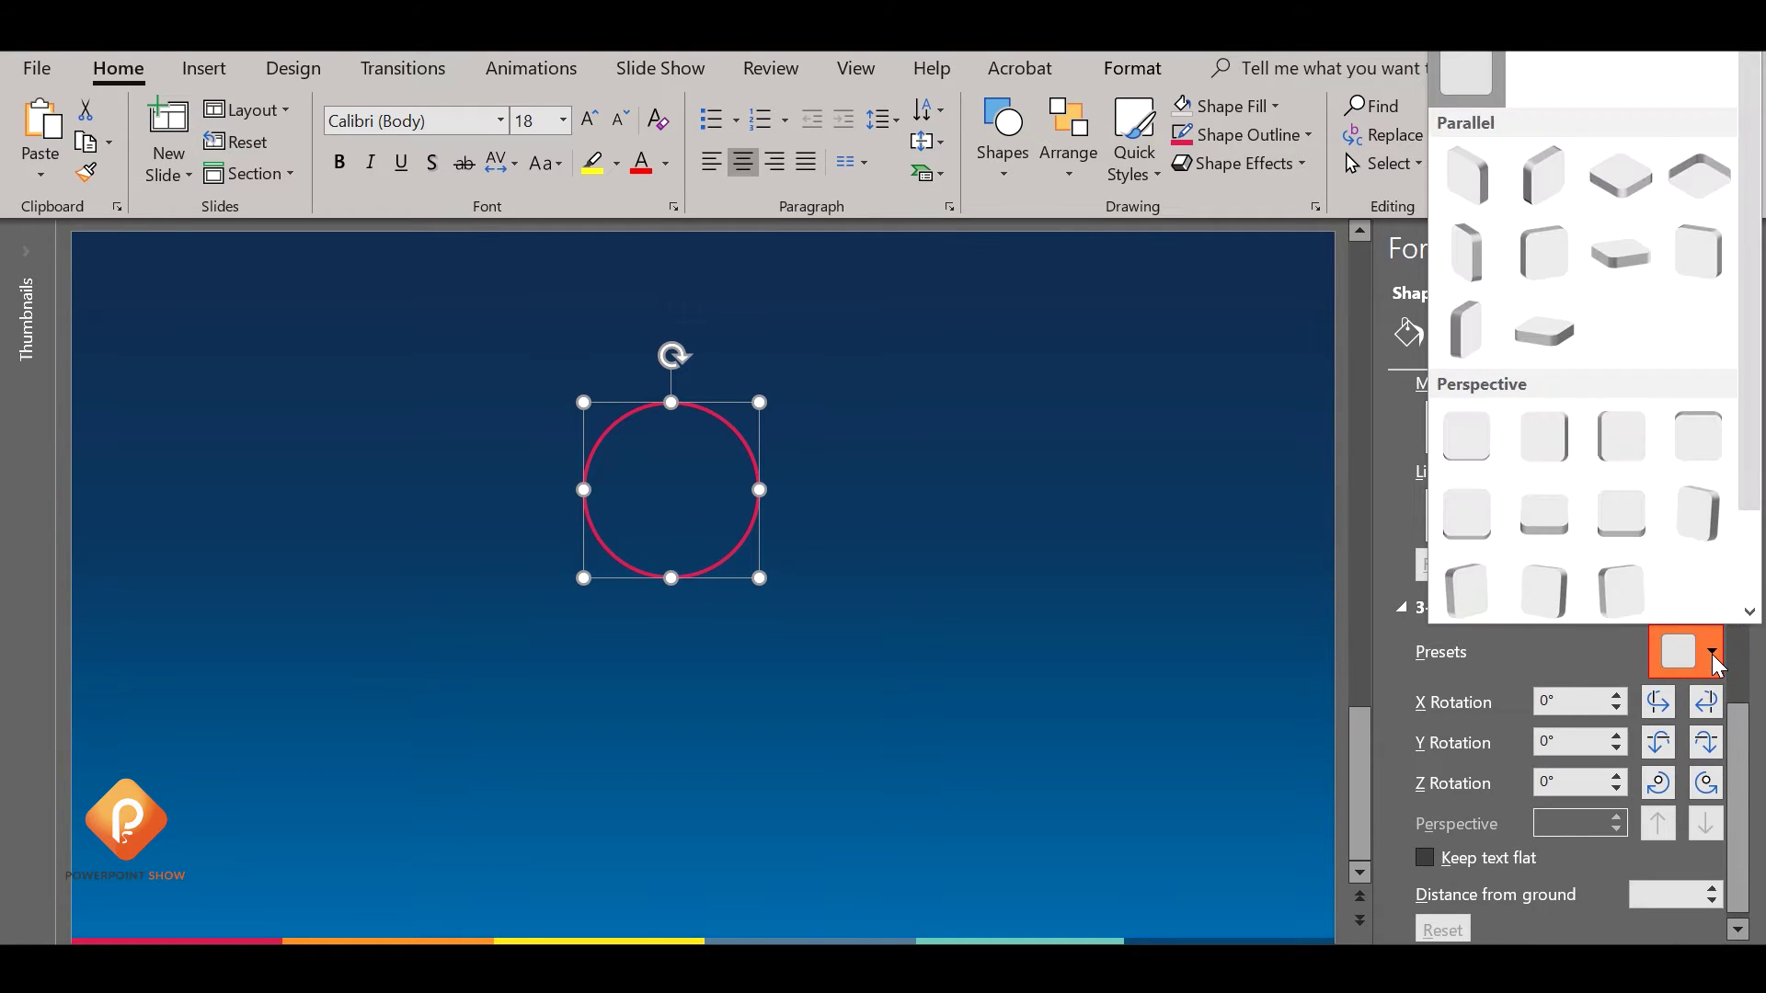
click(1712, 661)
click(1712, 660)
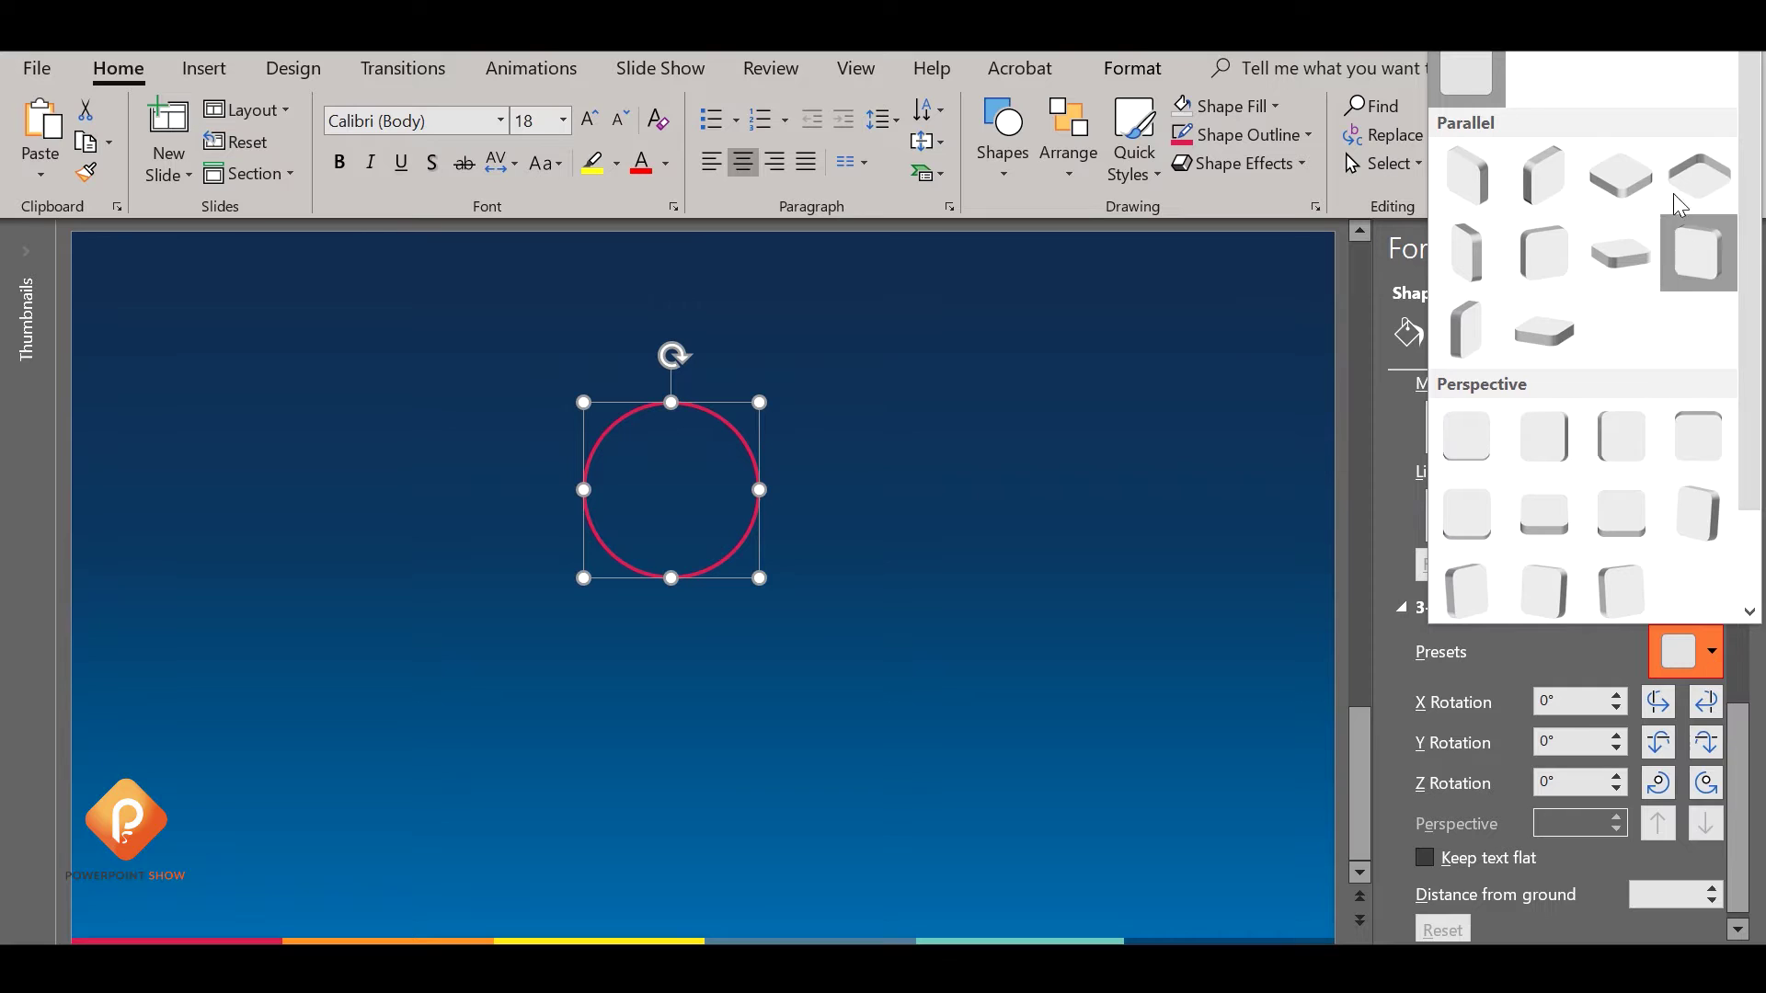
click(1624, 180)
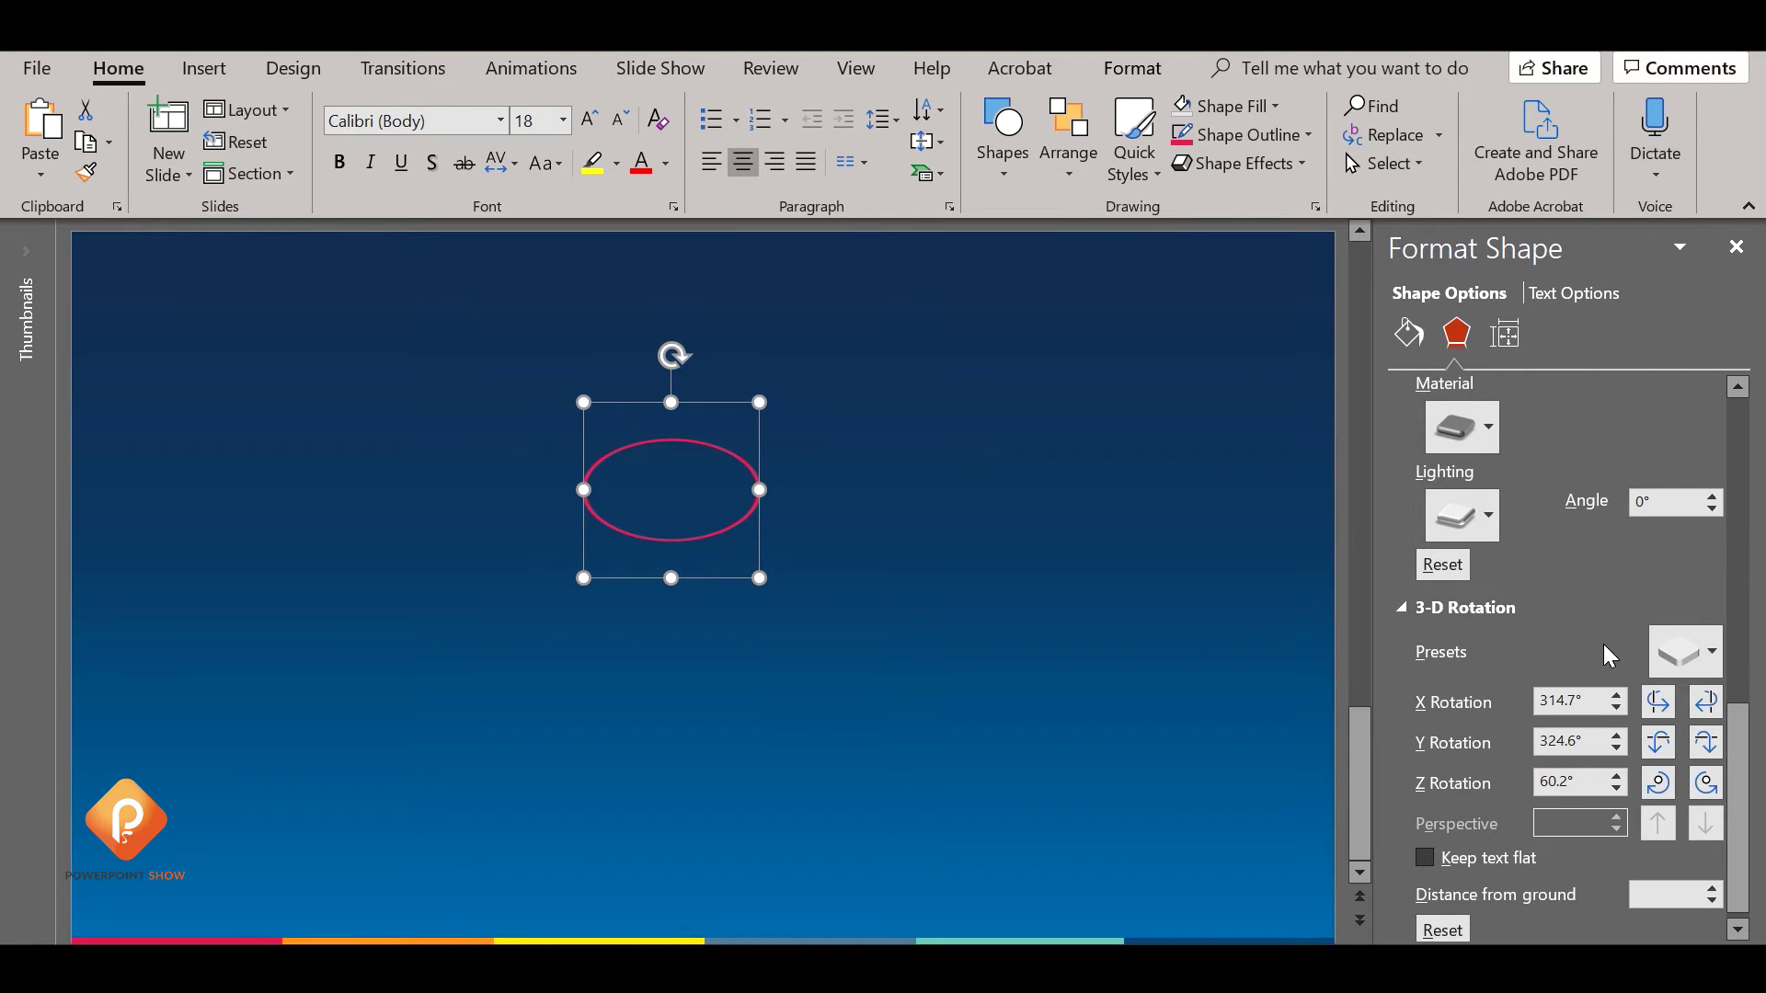
Set the ring's 3-D depth to 40 pt.
scroll(1606, 651, up, 3)
scroll(1606, 651, up, 1)
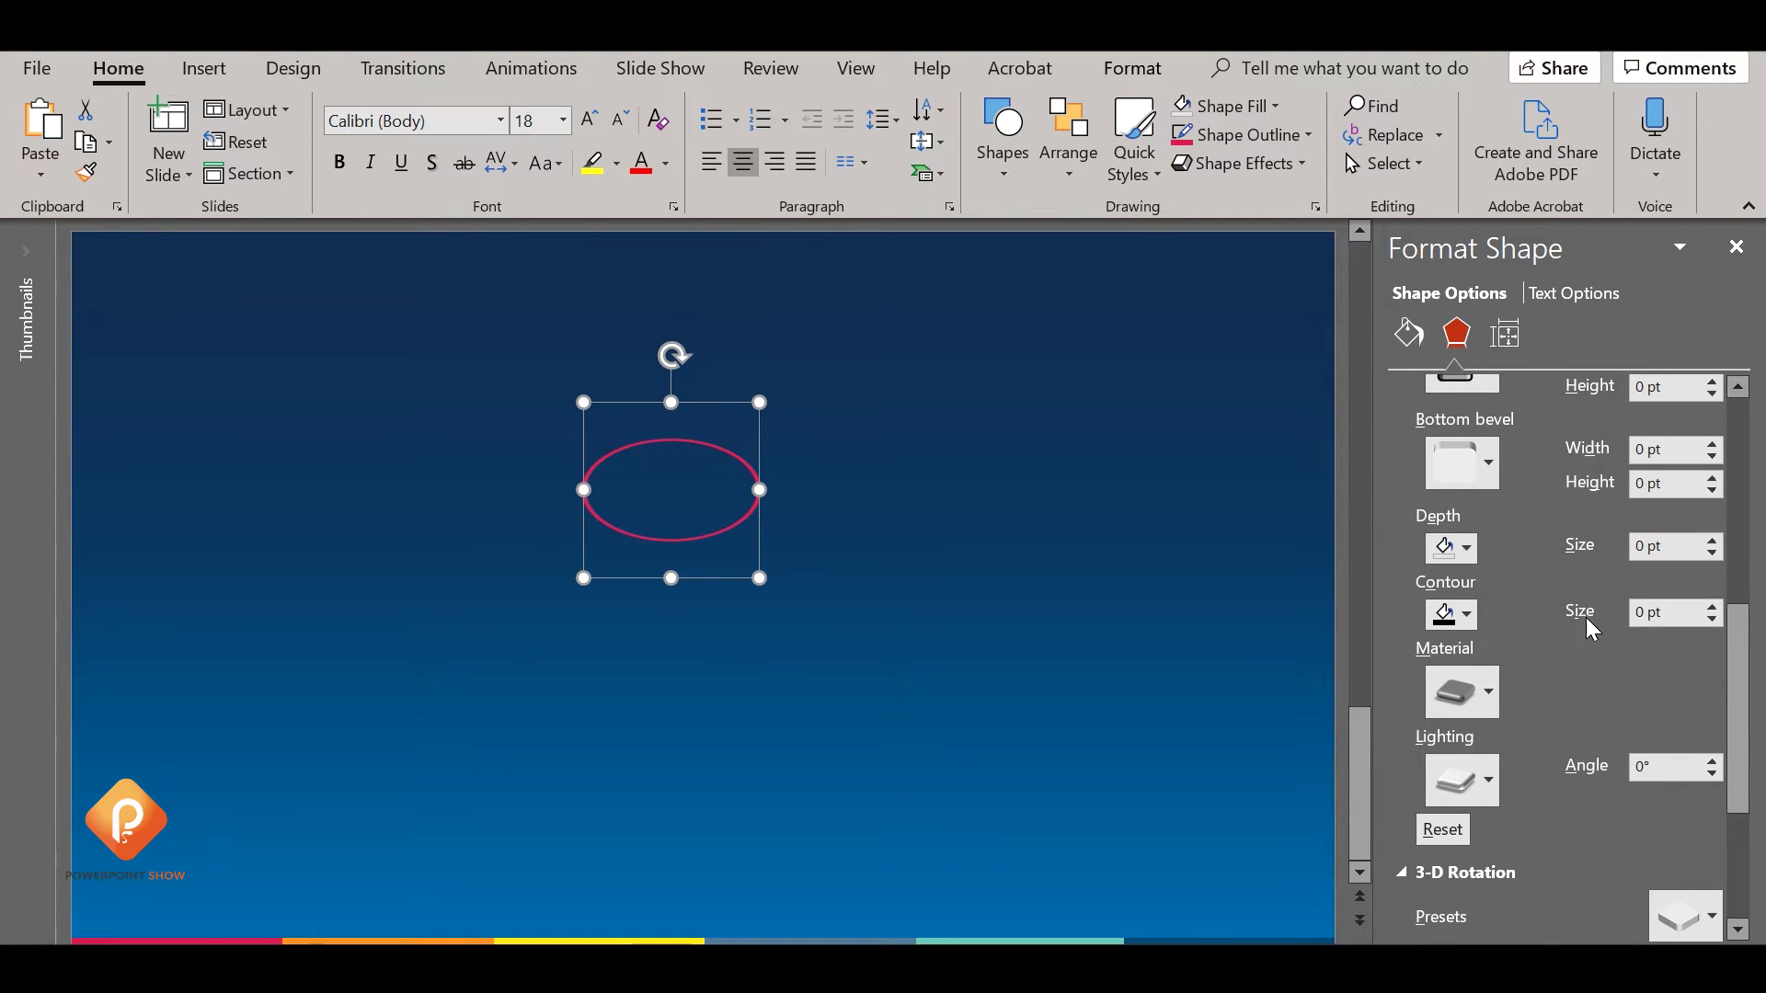
click(1609, 544)
text(4)
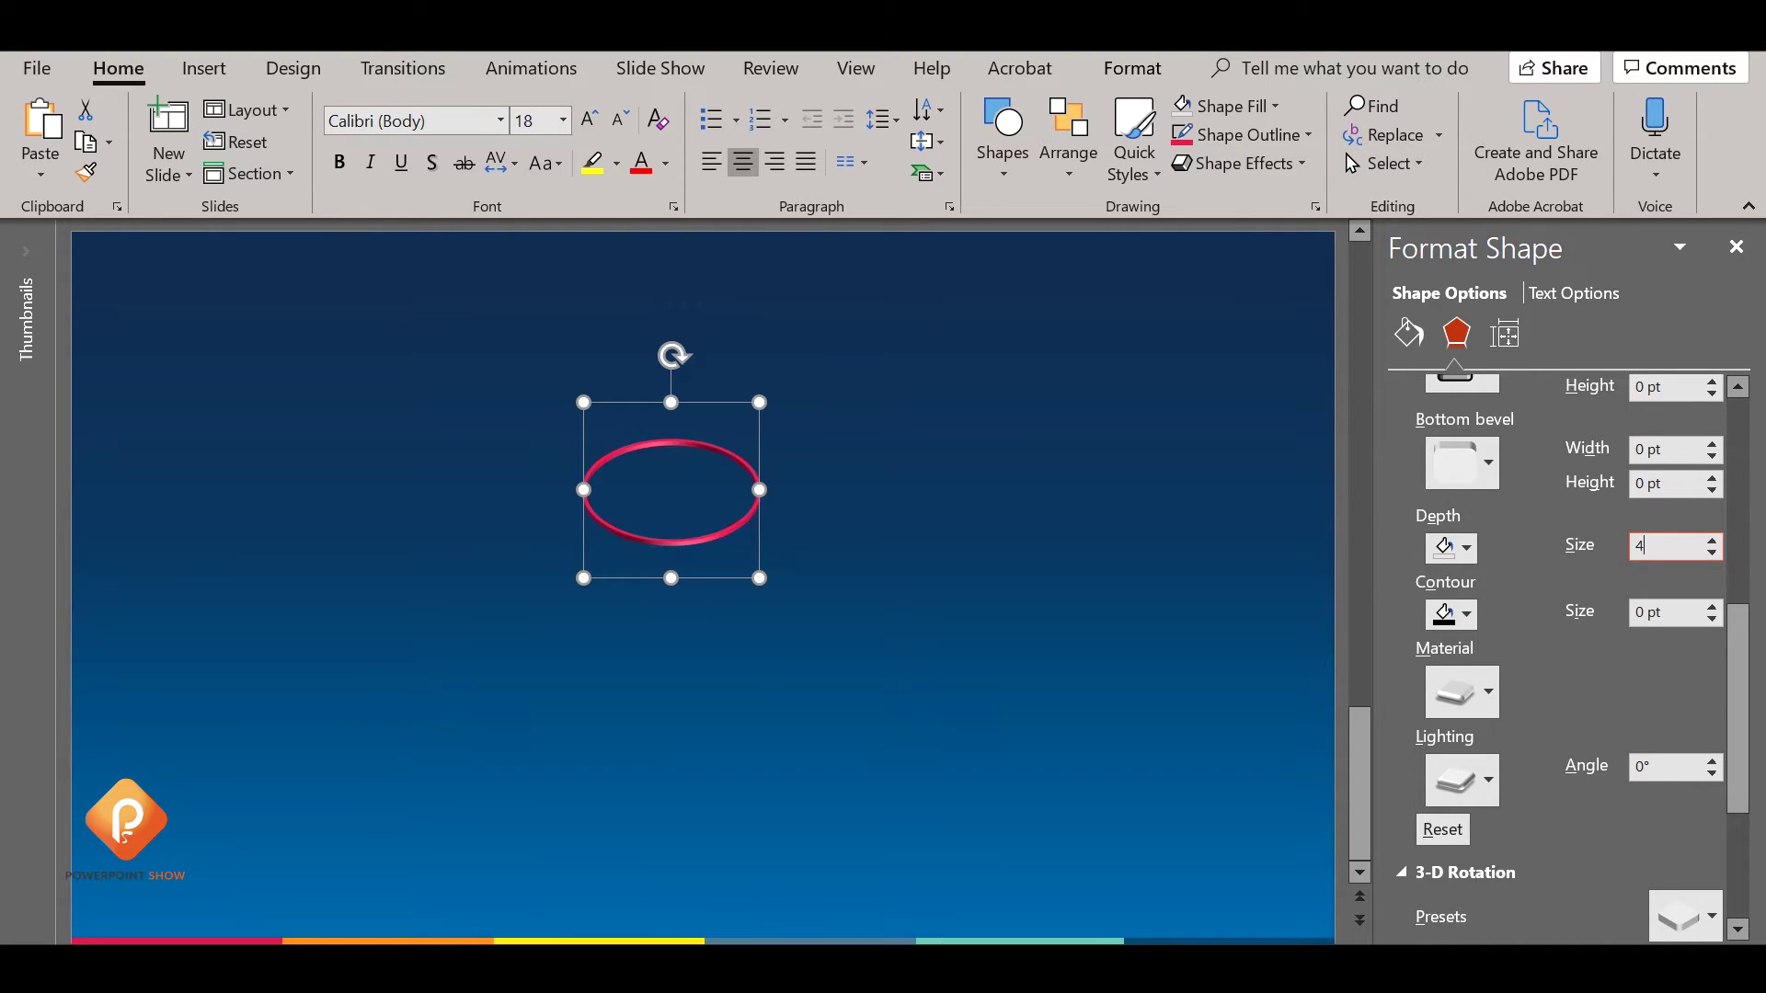
text(0)
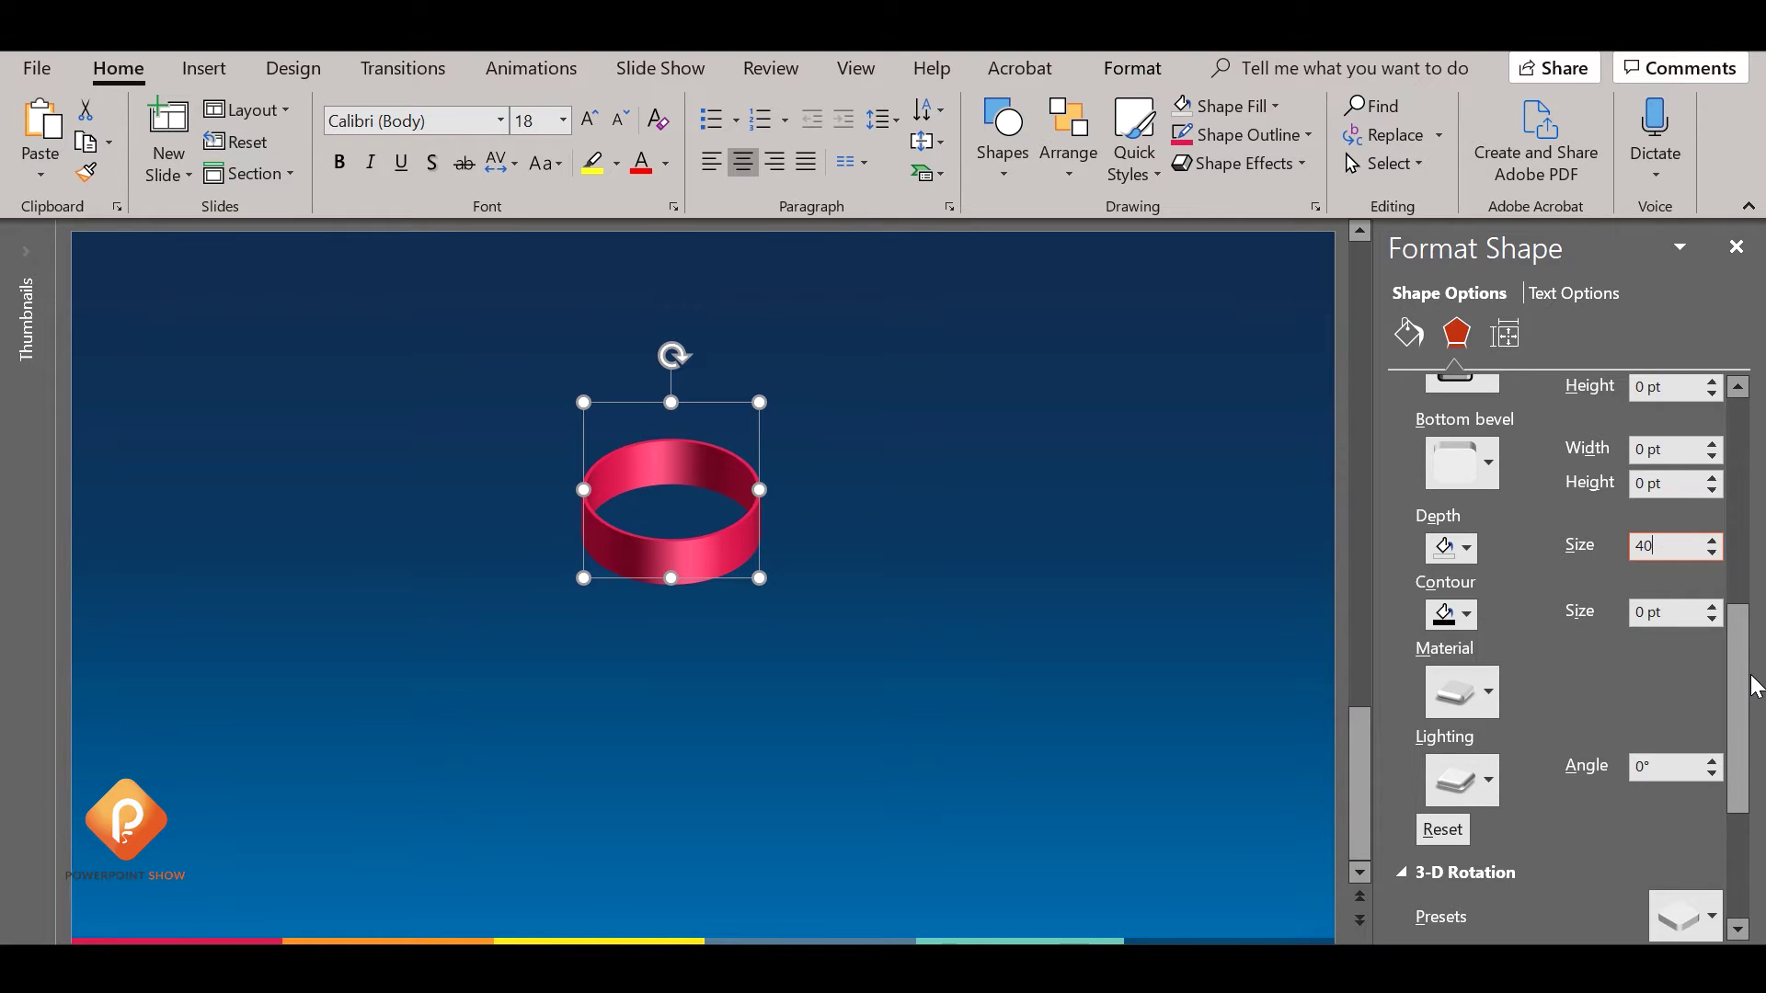
mouse_move(1738, 680)
mouse_down()
mouse_move(1738, 607)
mouse_move(1739, 766)
mouse_up()
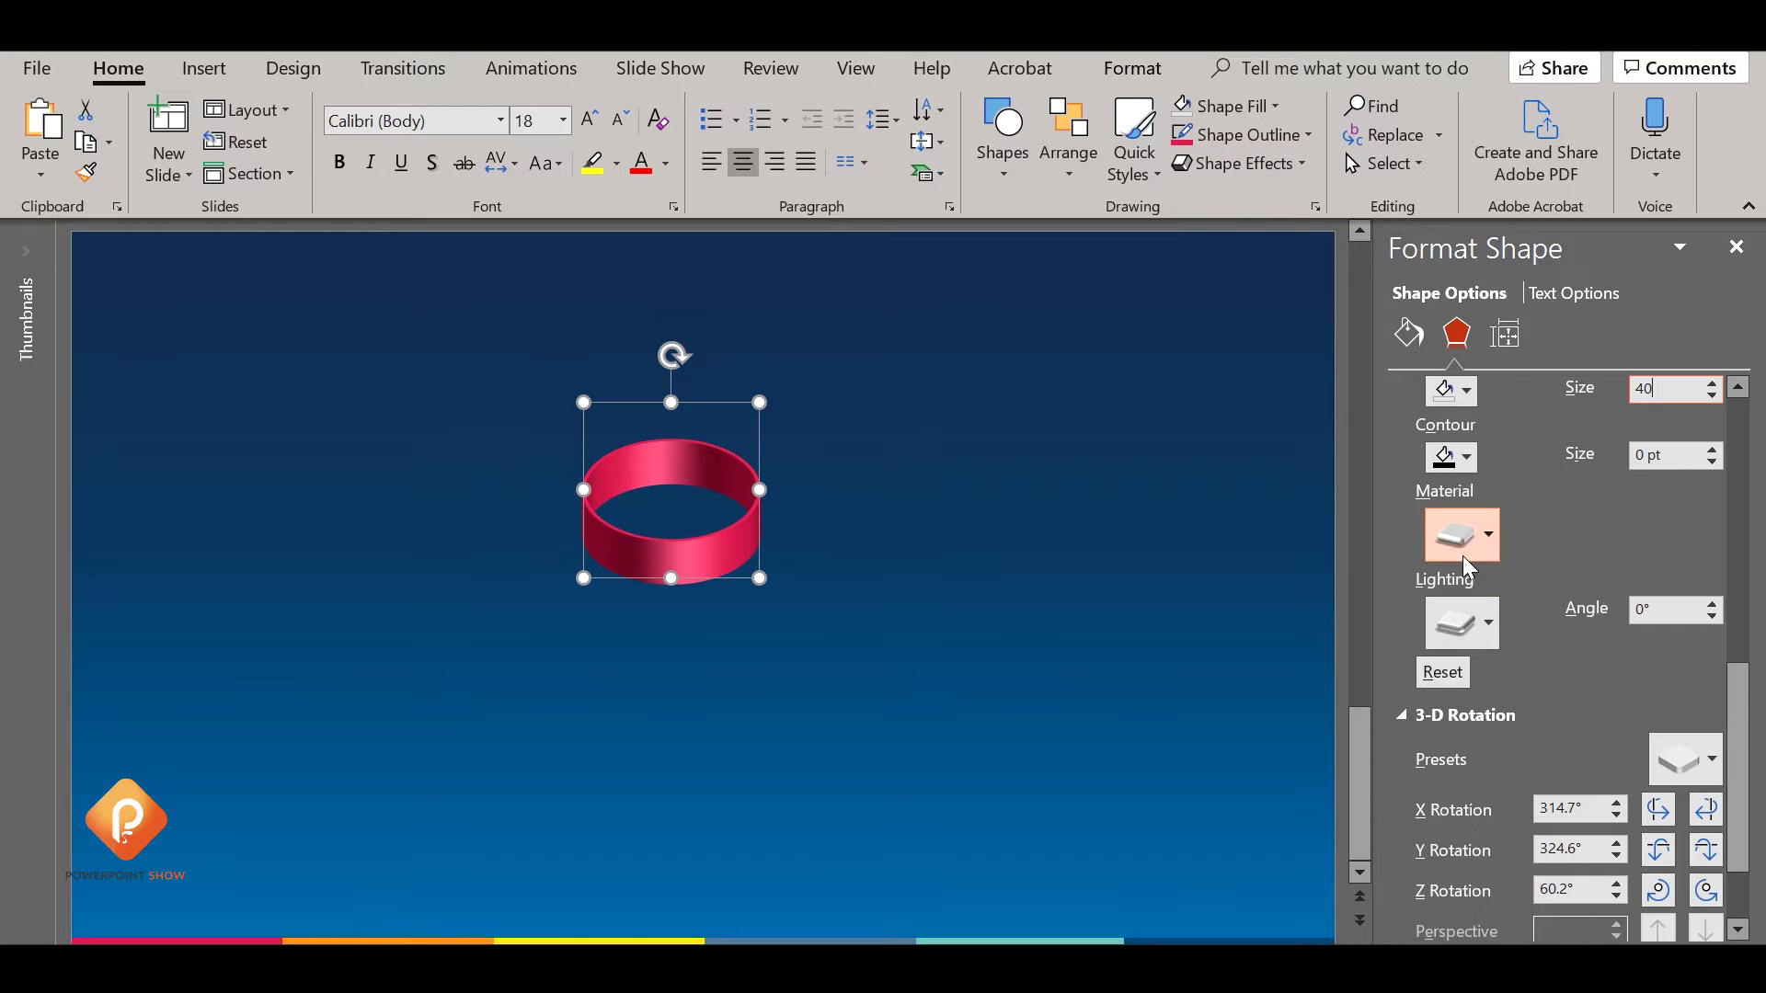
Change the ring's surface material and apply a Neutral lighting preset.
click(1488, 552)
click(1453, 631)
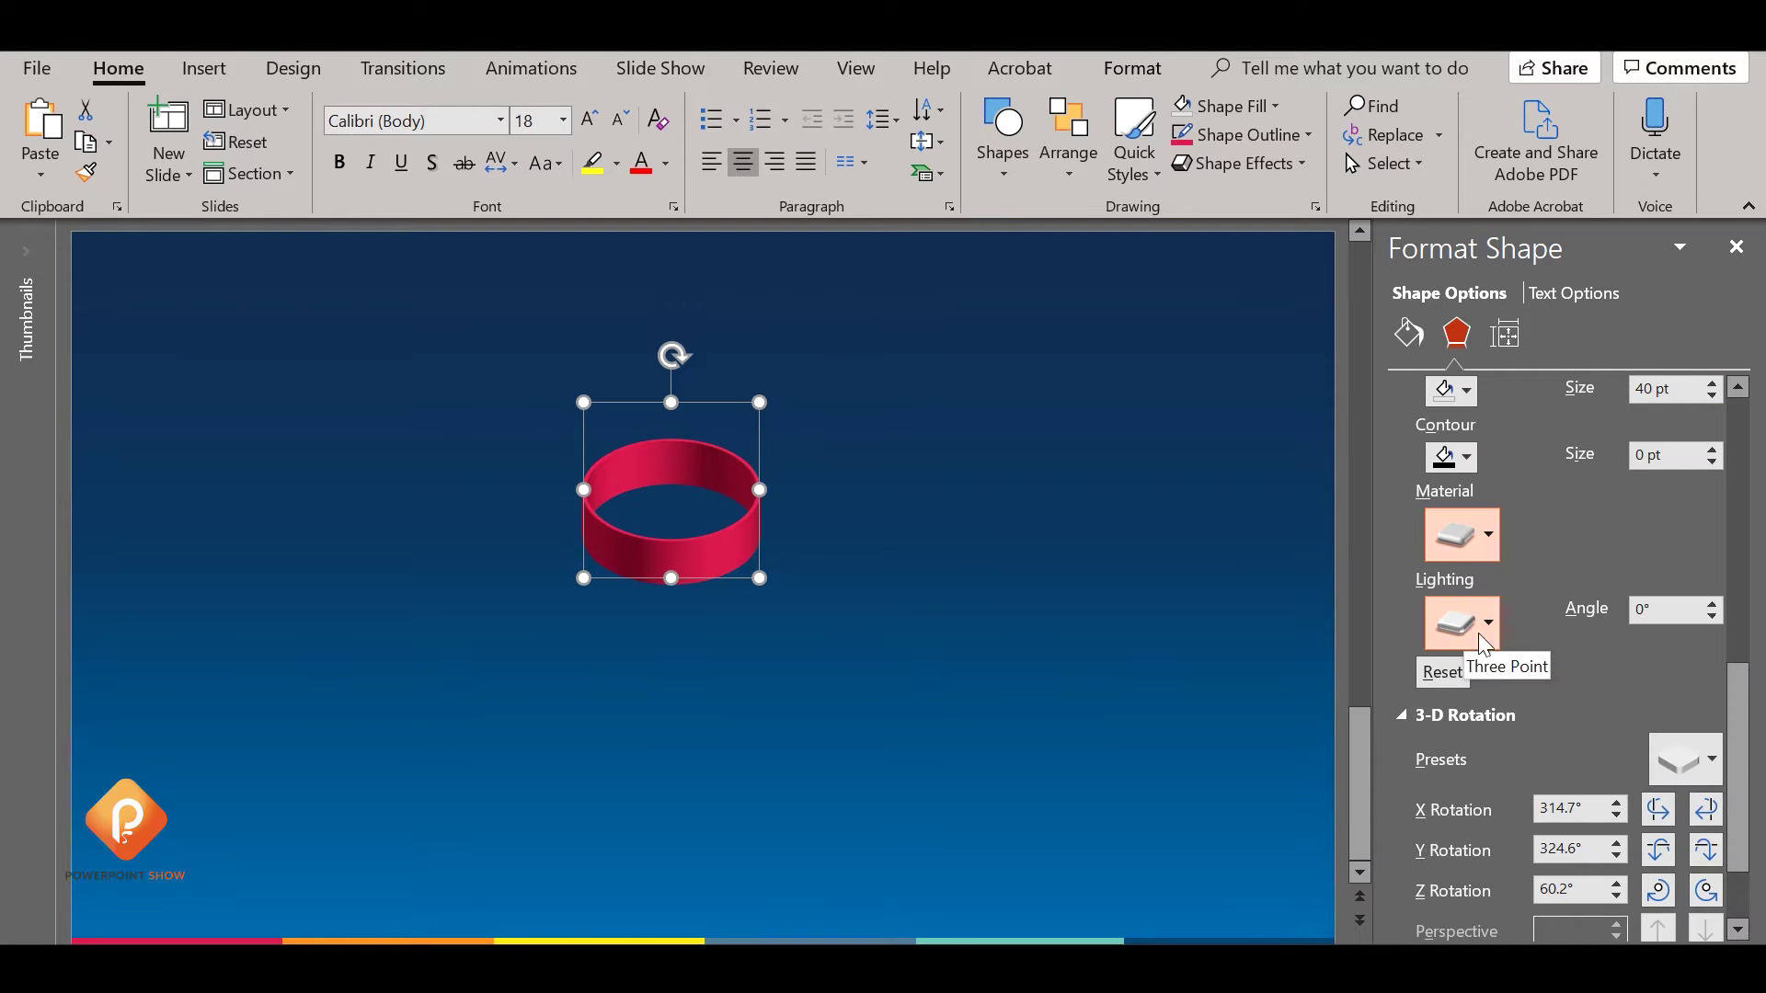
click(1488, 633)
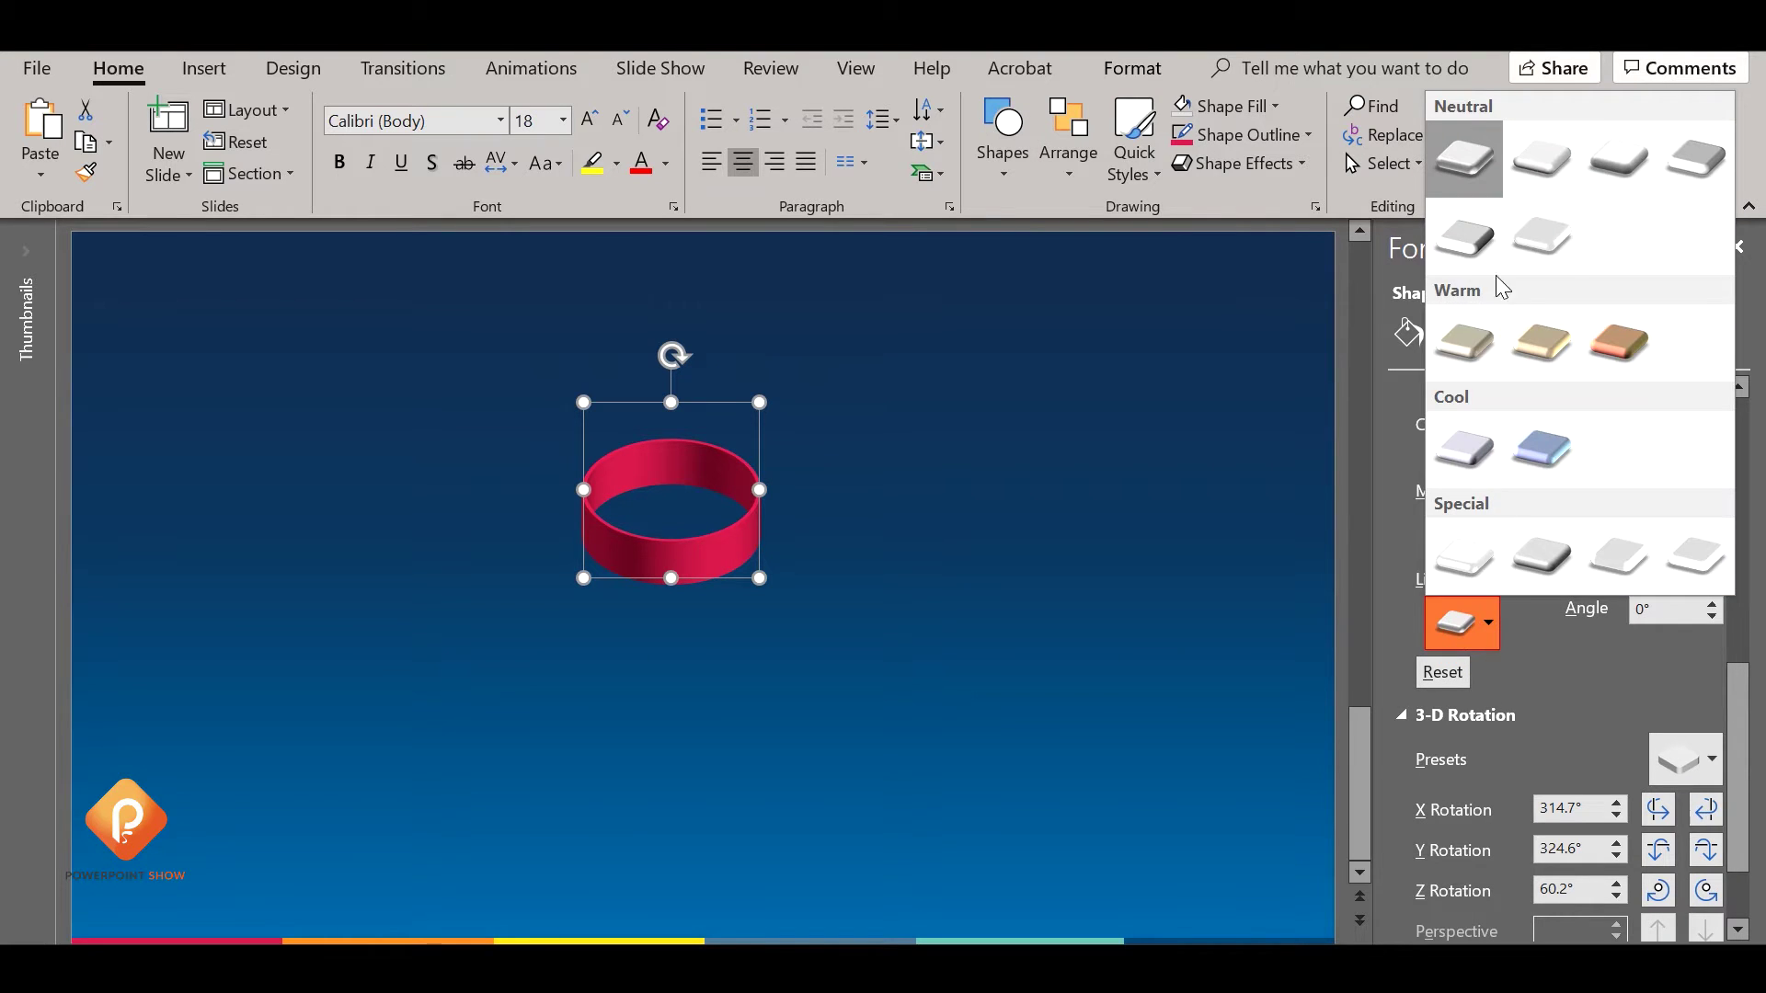
click(1541, 159)
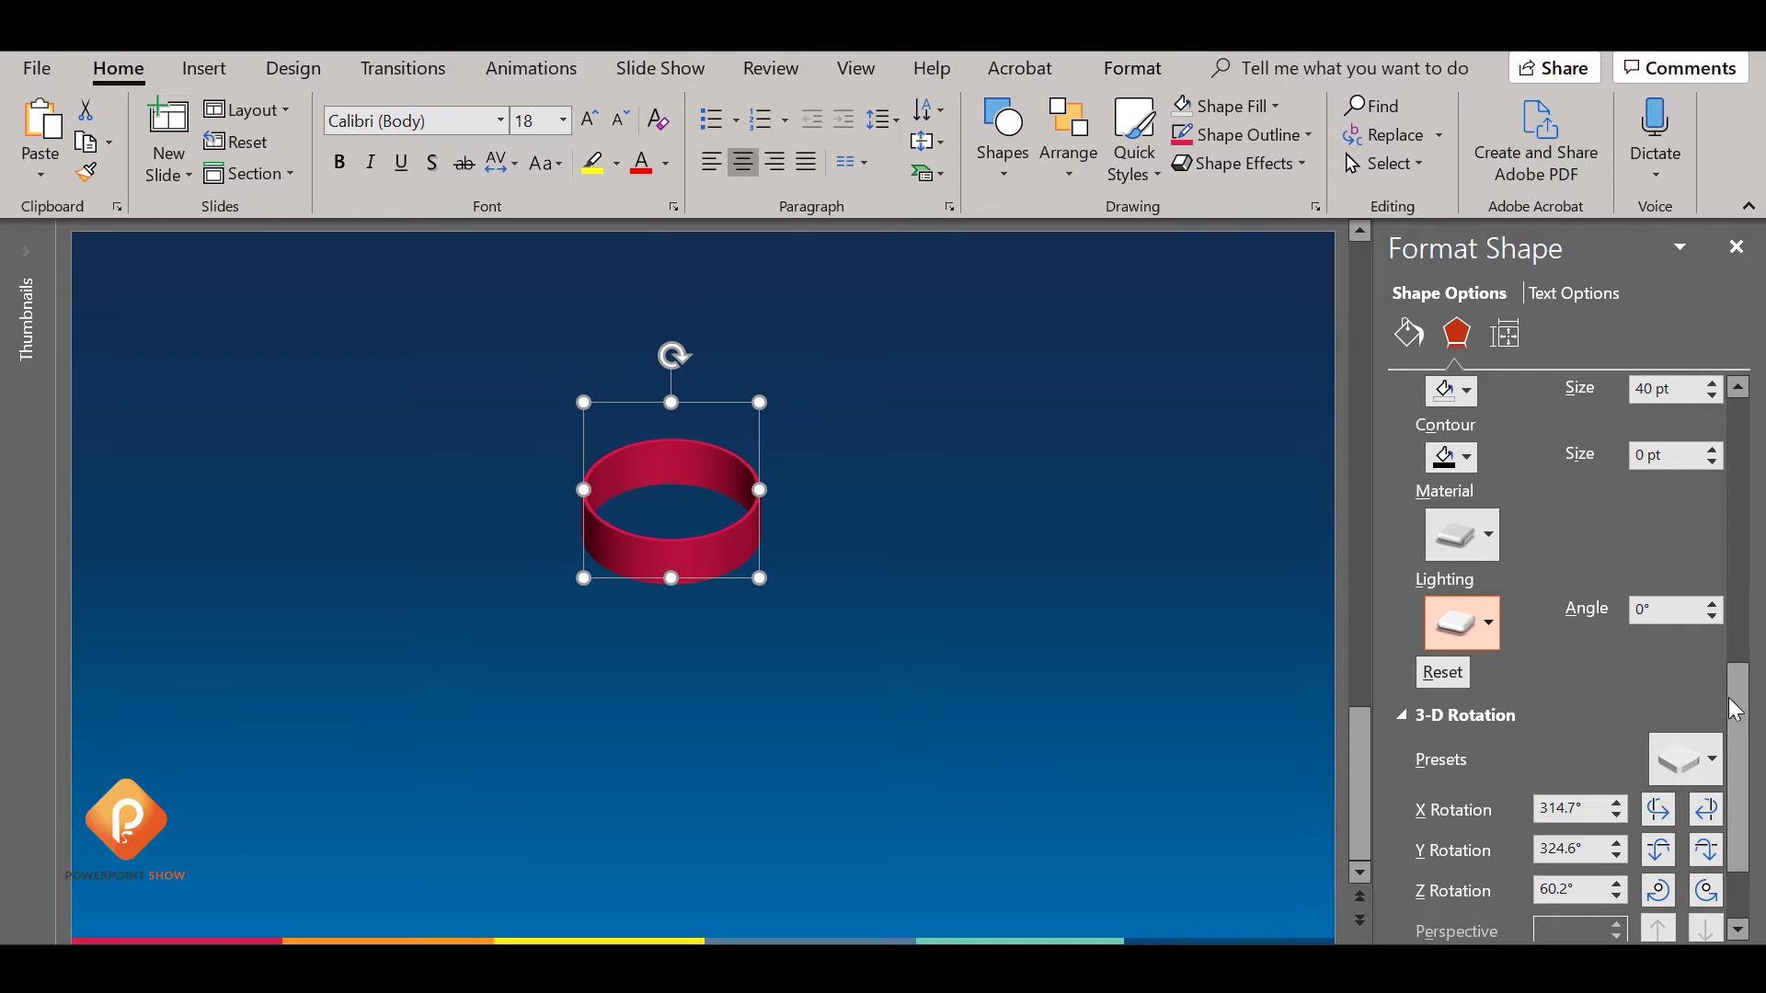
drag(1733, 708, 1735, 728)
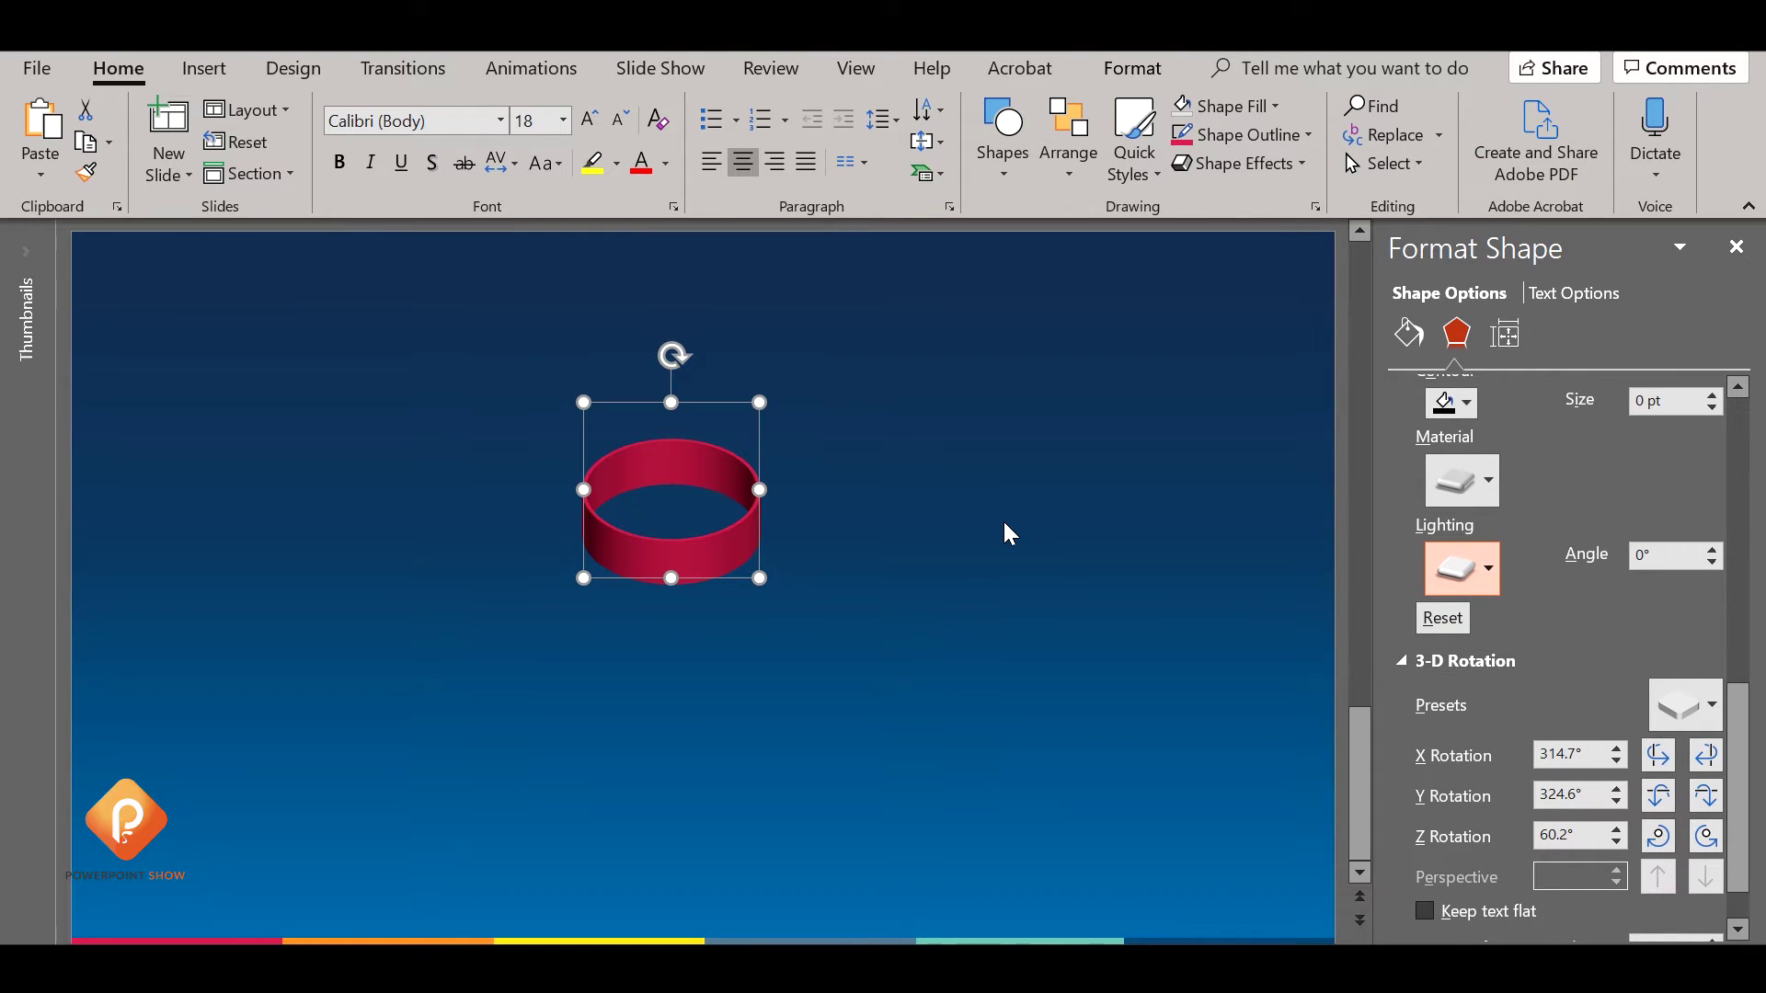
Adjust the ring's Y rotation tilt so less of its opening shows.
scroll(1656, 768, down, 1)
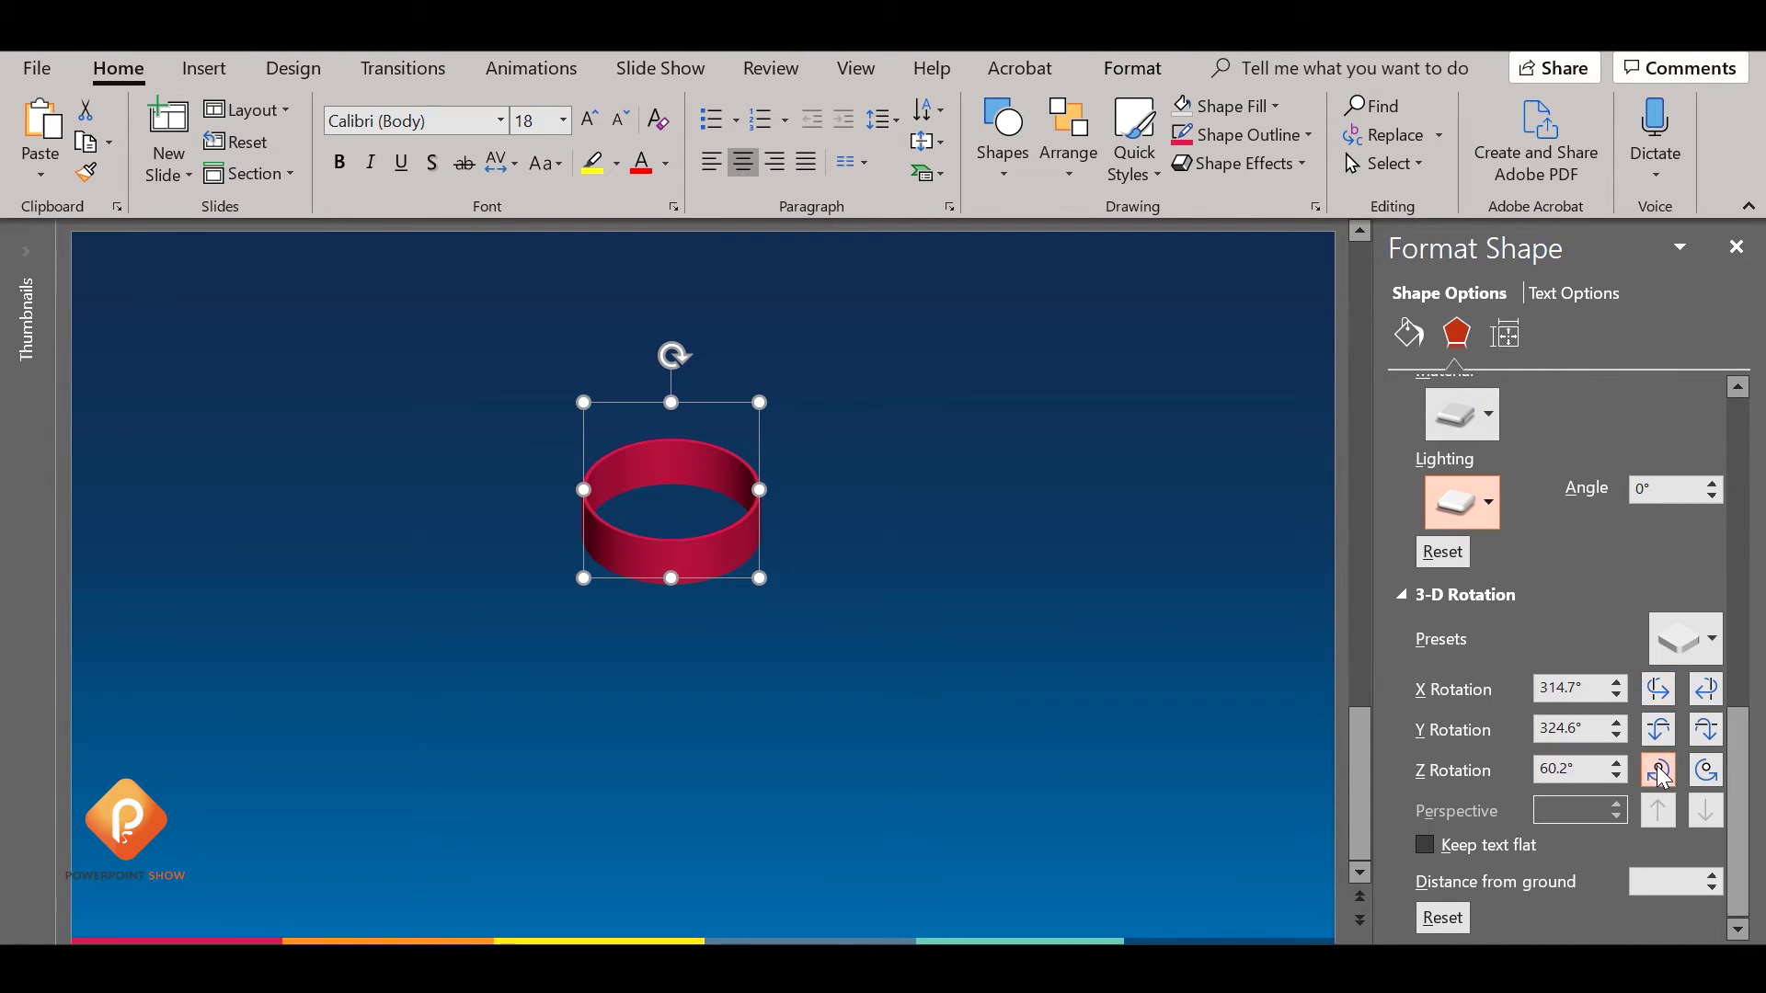
click(1704, 733)
click(1705, 733)
click(1704, 733)
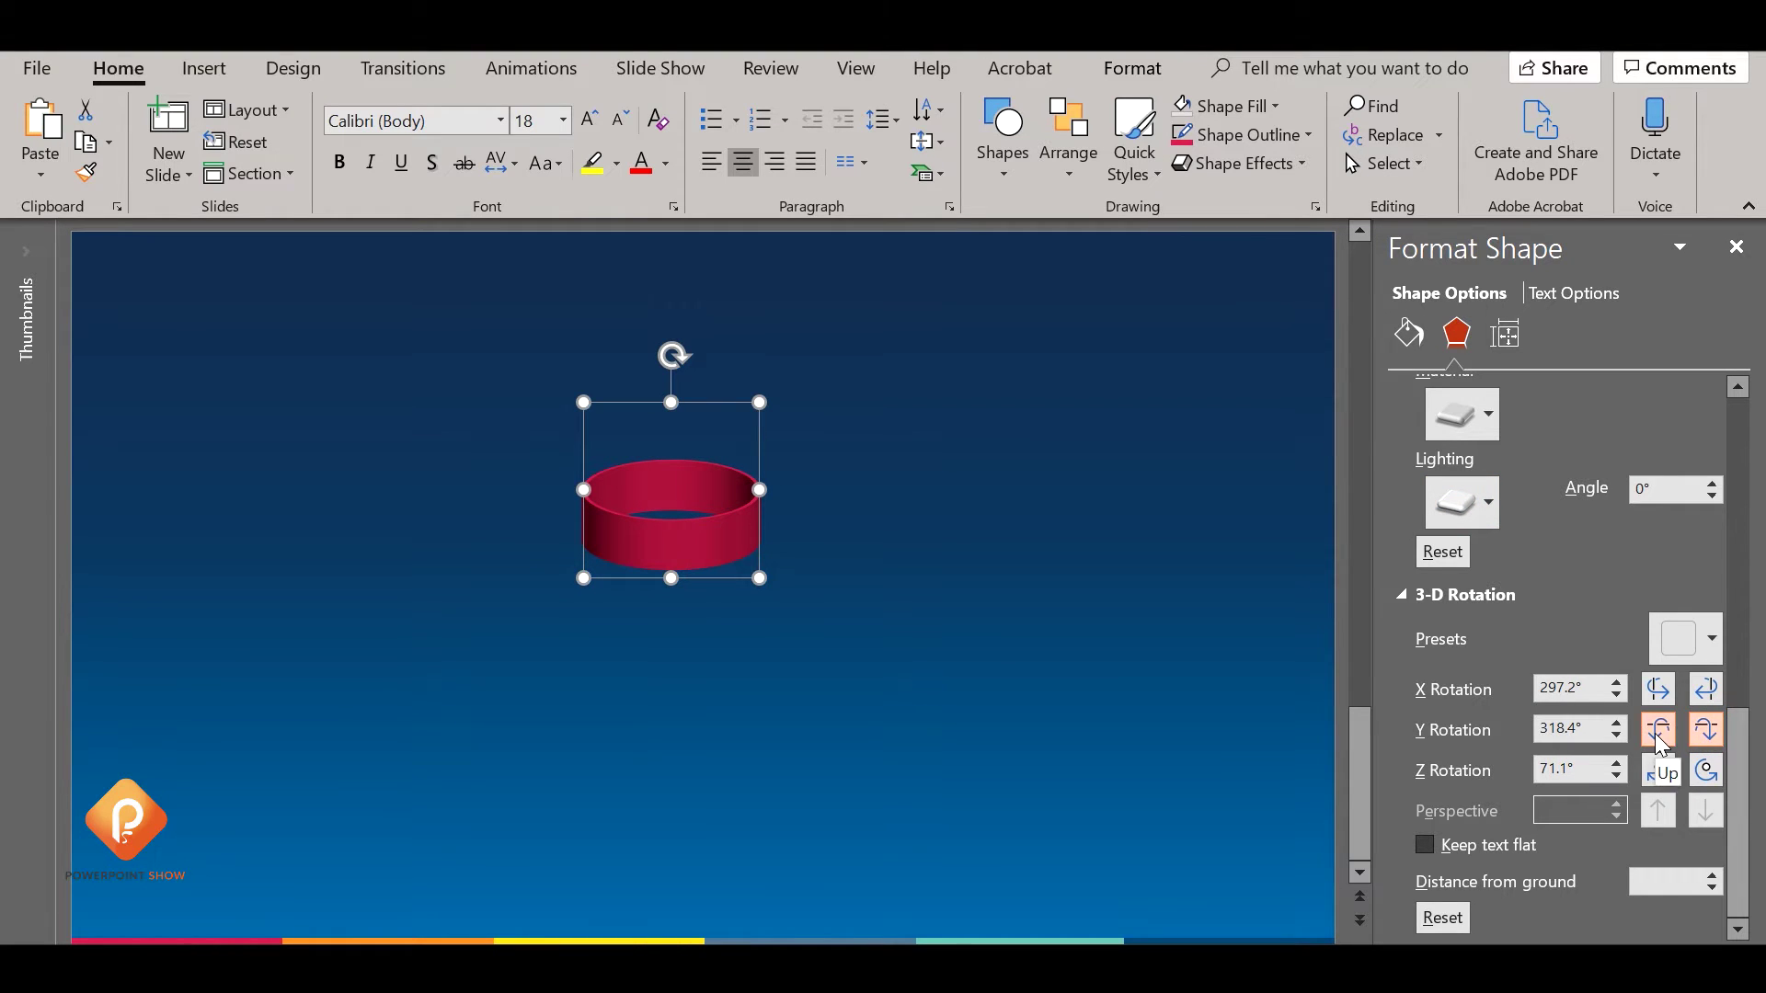
click(1658, 729)
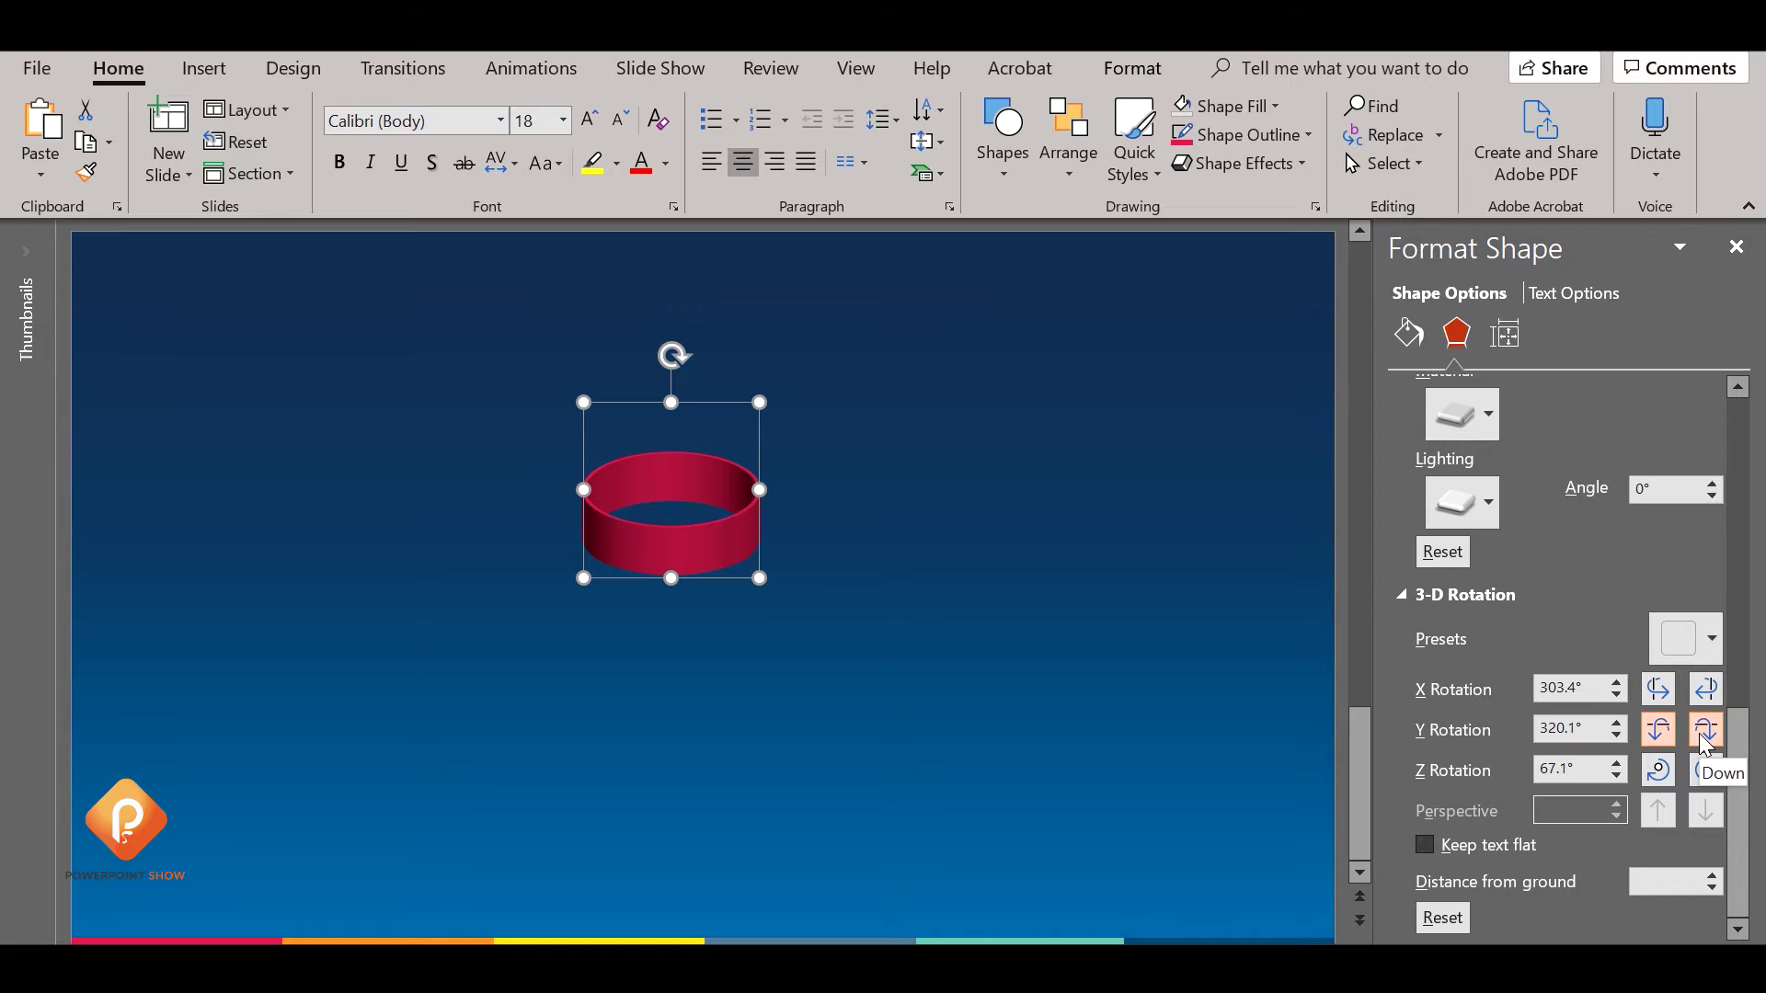
click(1704, 733)
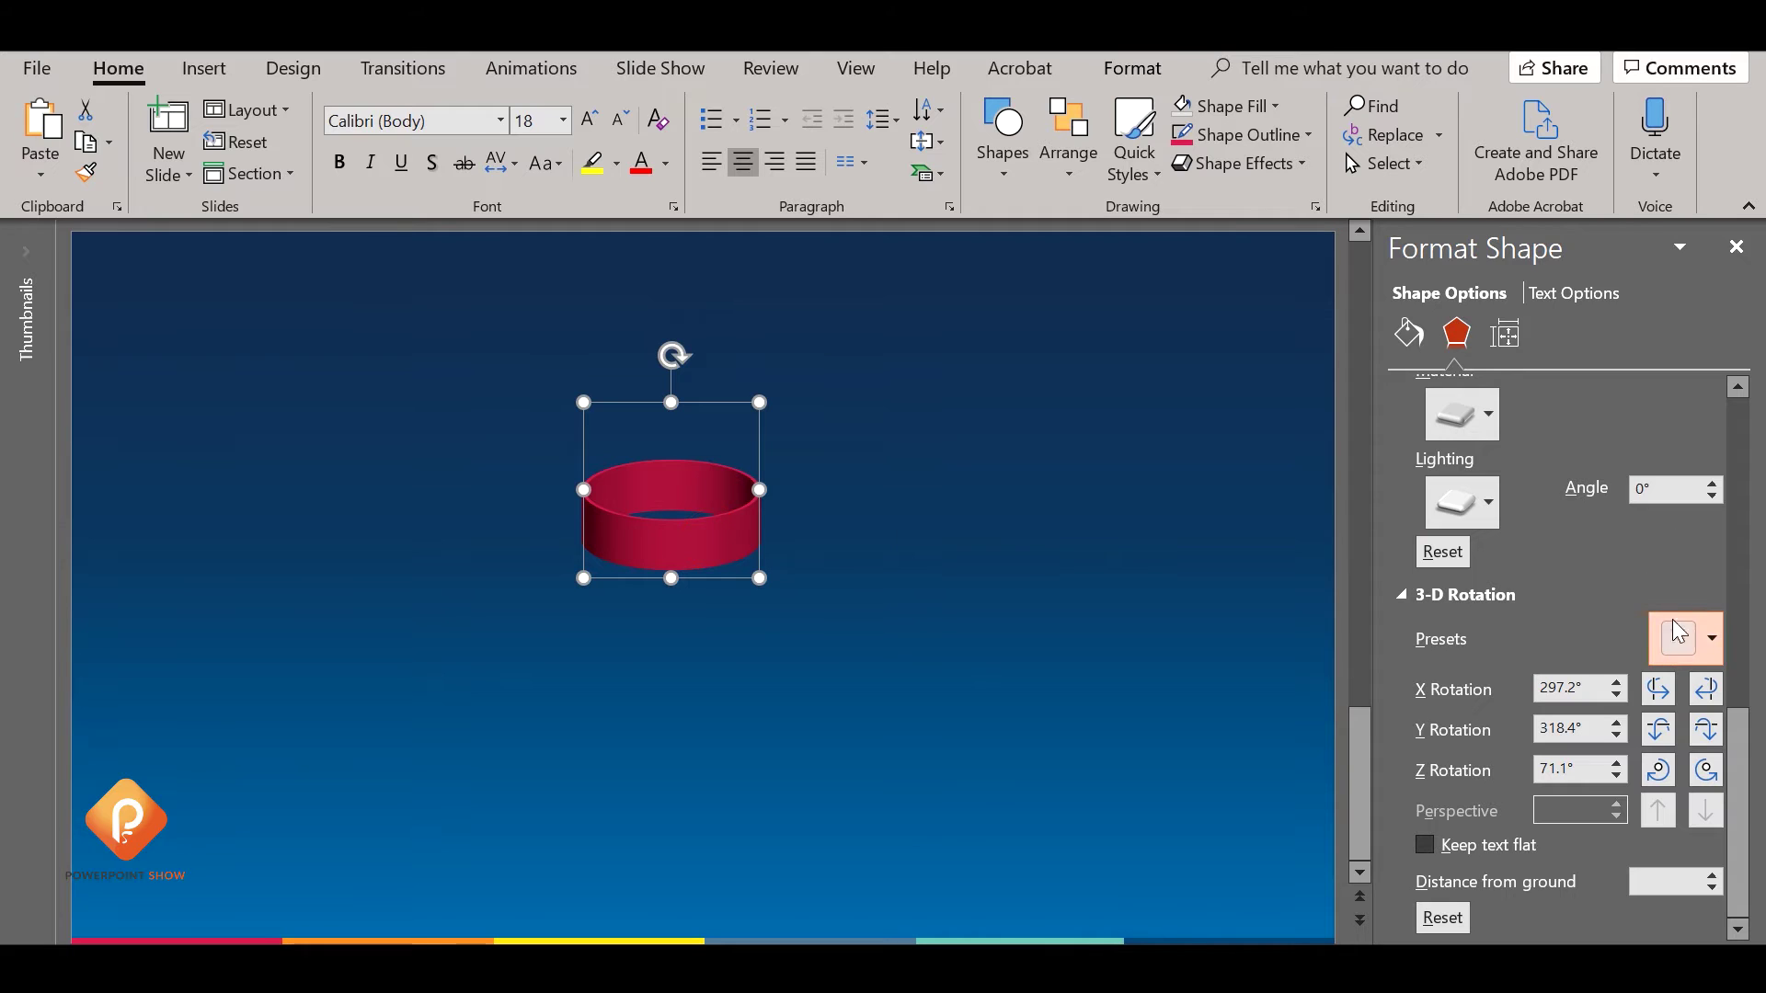
Set the depth to 35 pt and the lighting angle to 120°.
scroll(1665, 579, up, 3)
scroll(1664, 590, up, 1)
drag(1681, 537, 1531, 532)
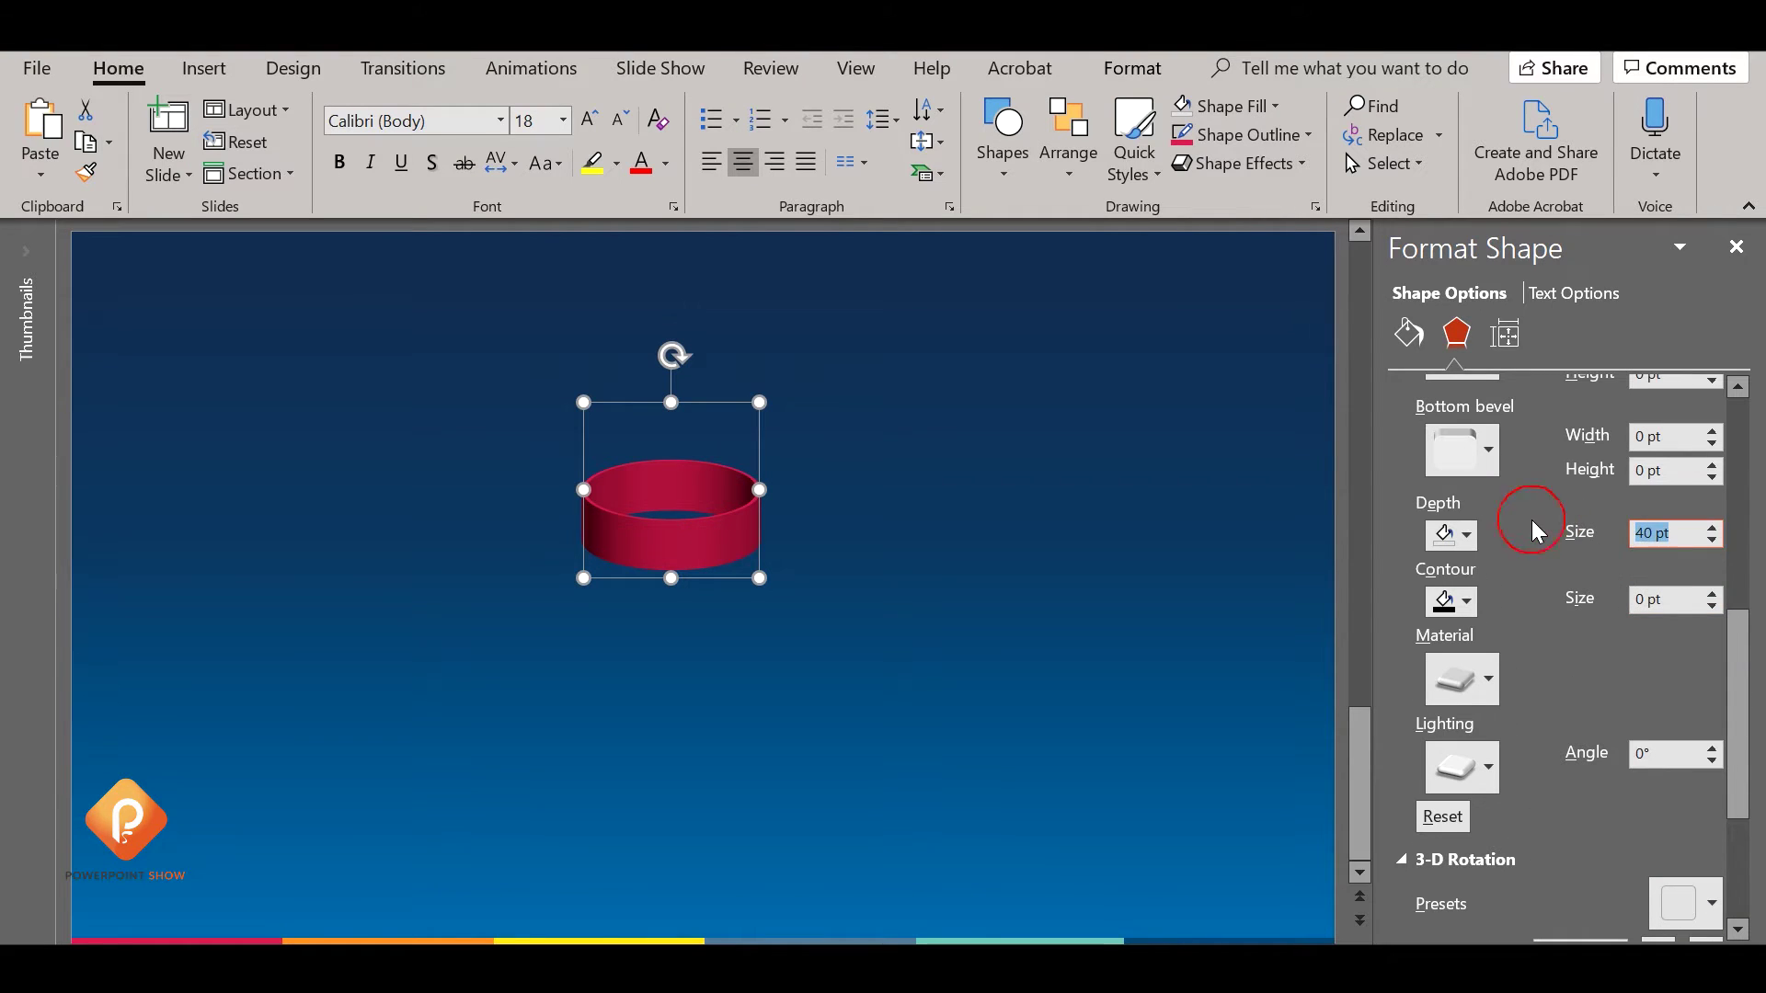
text(35)
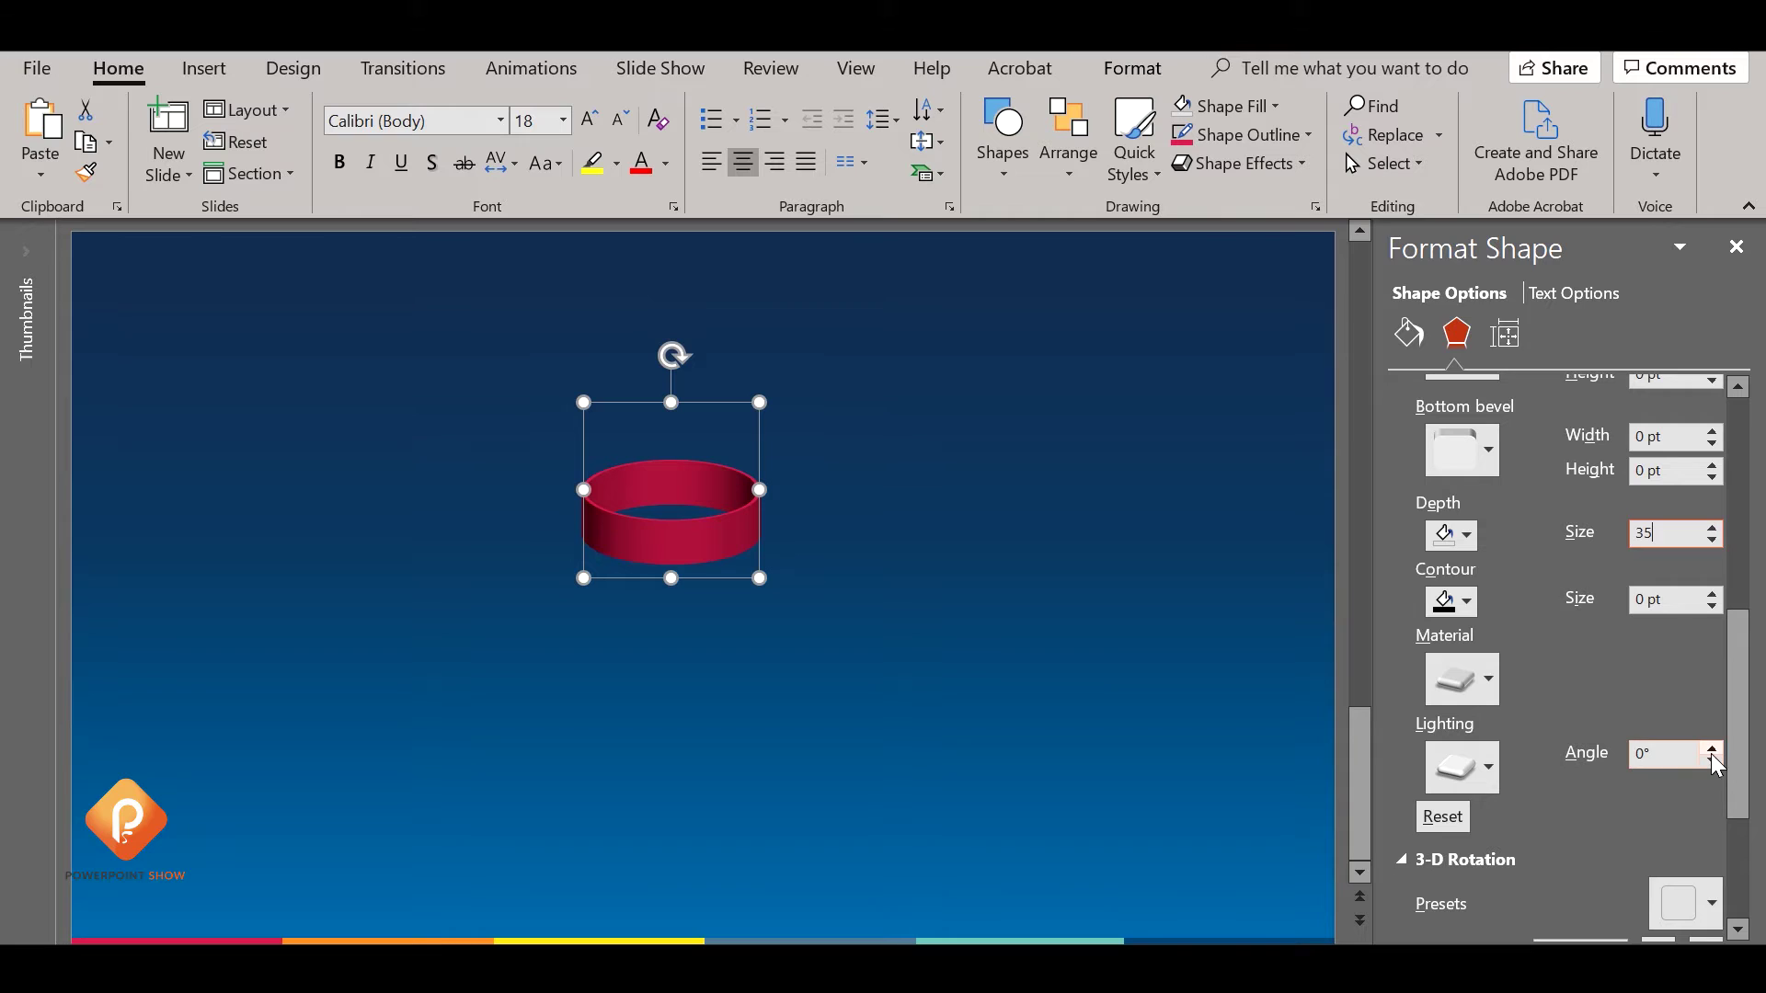
drag(1683, 754, 1621, 752)
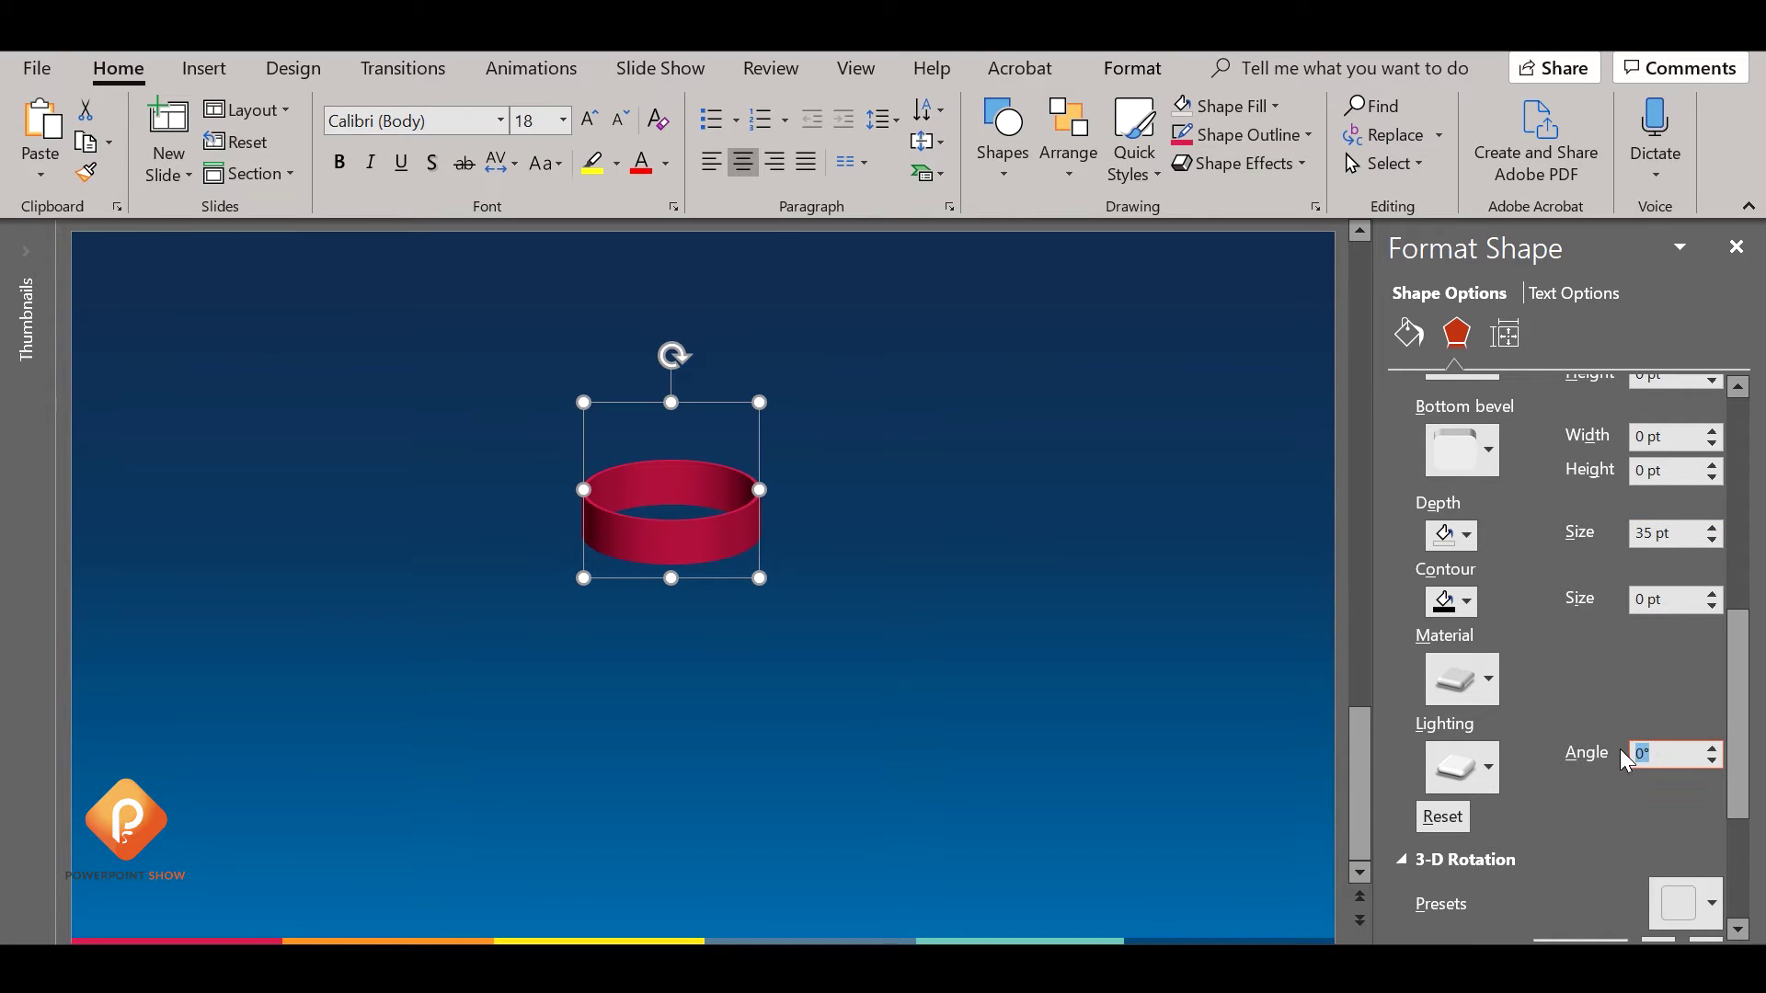
text(120)
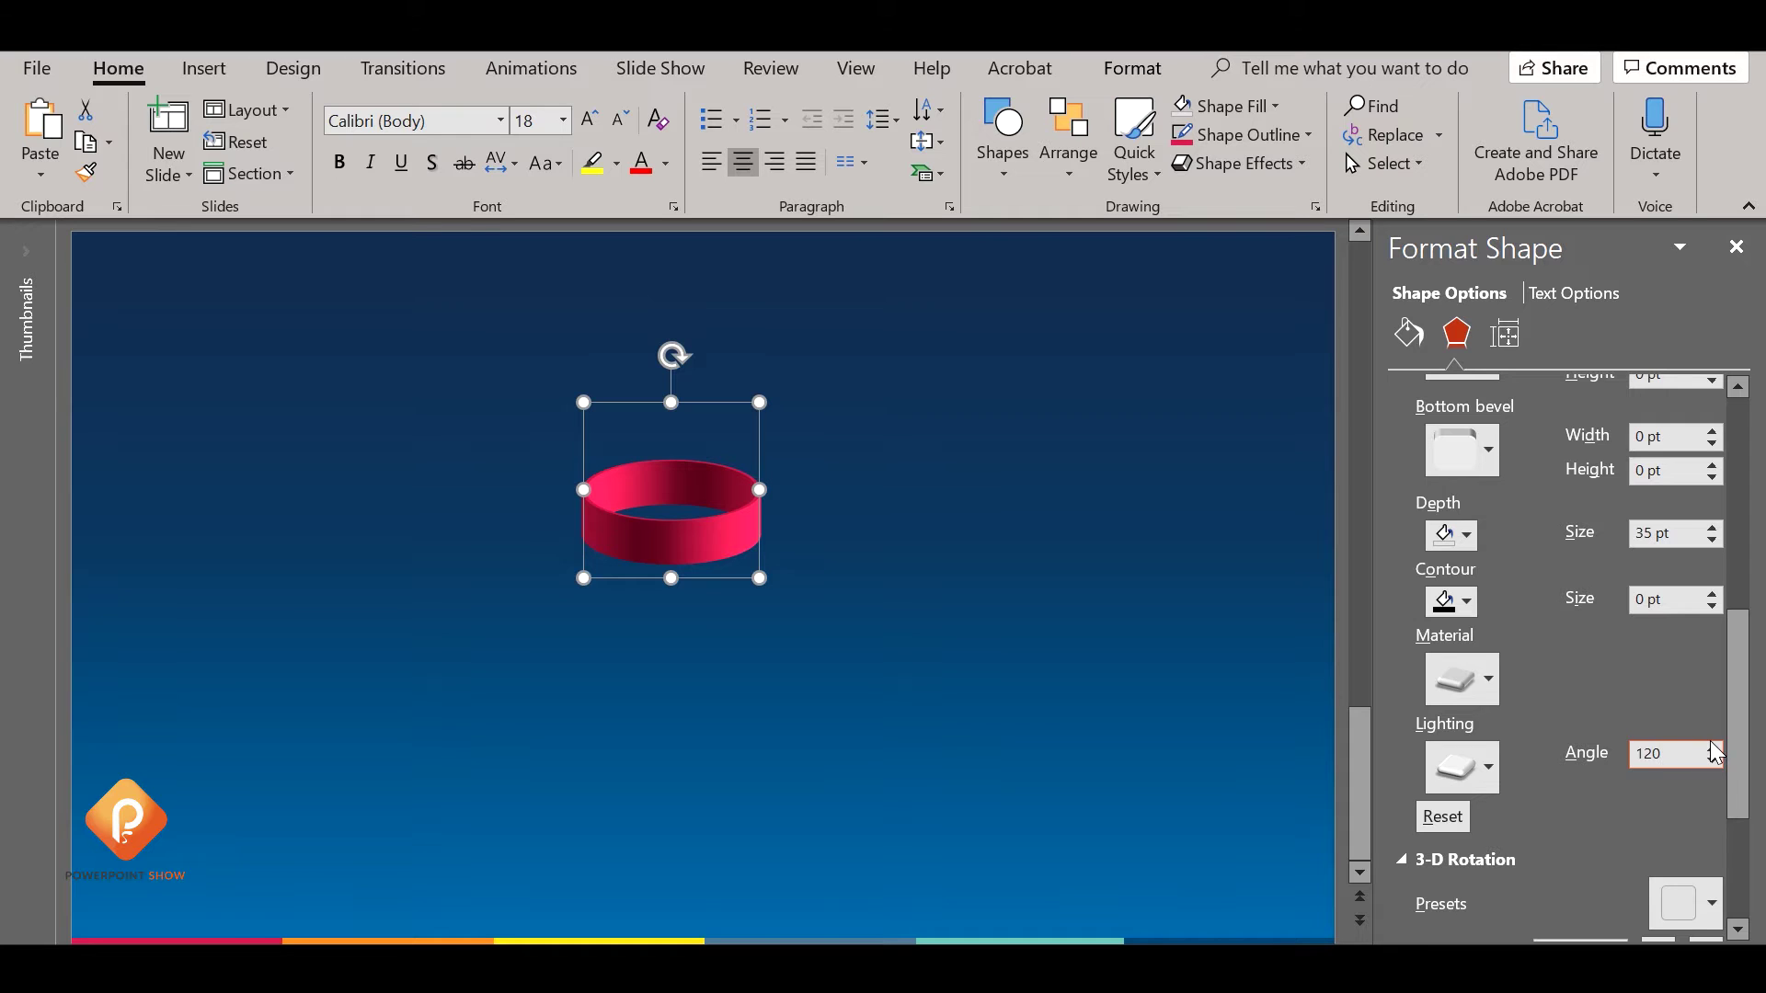
click(1736, 247)
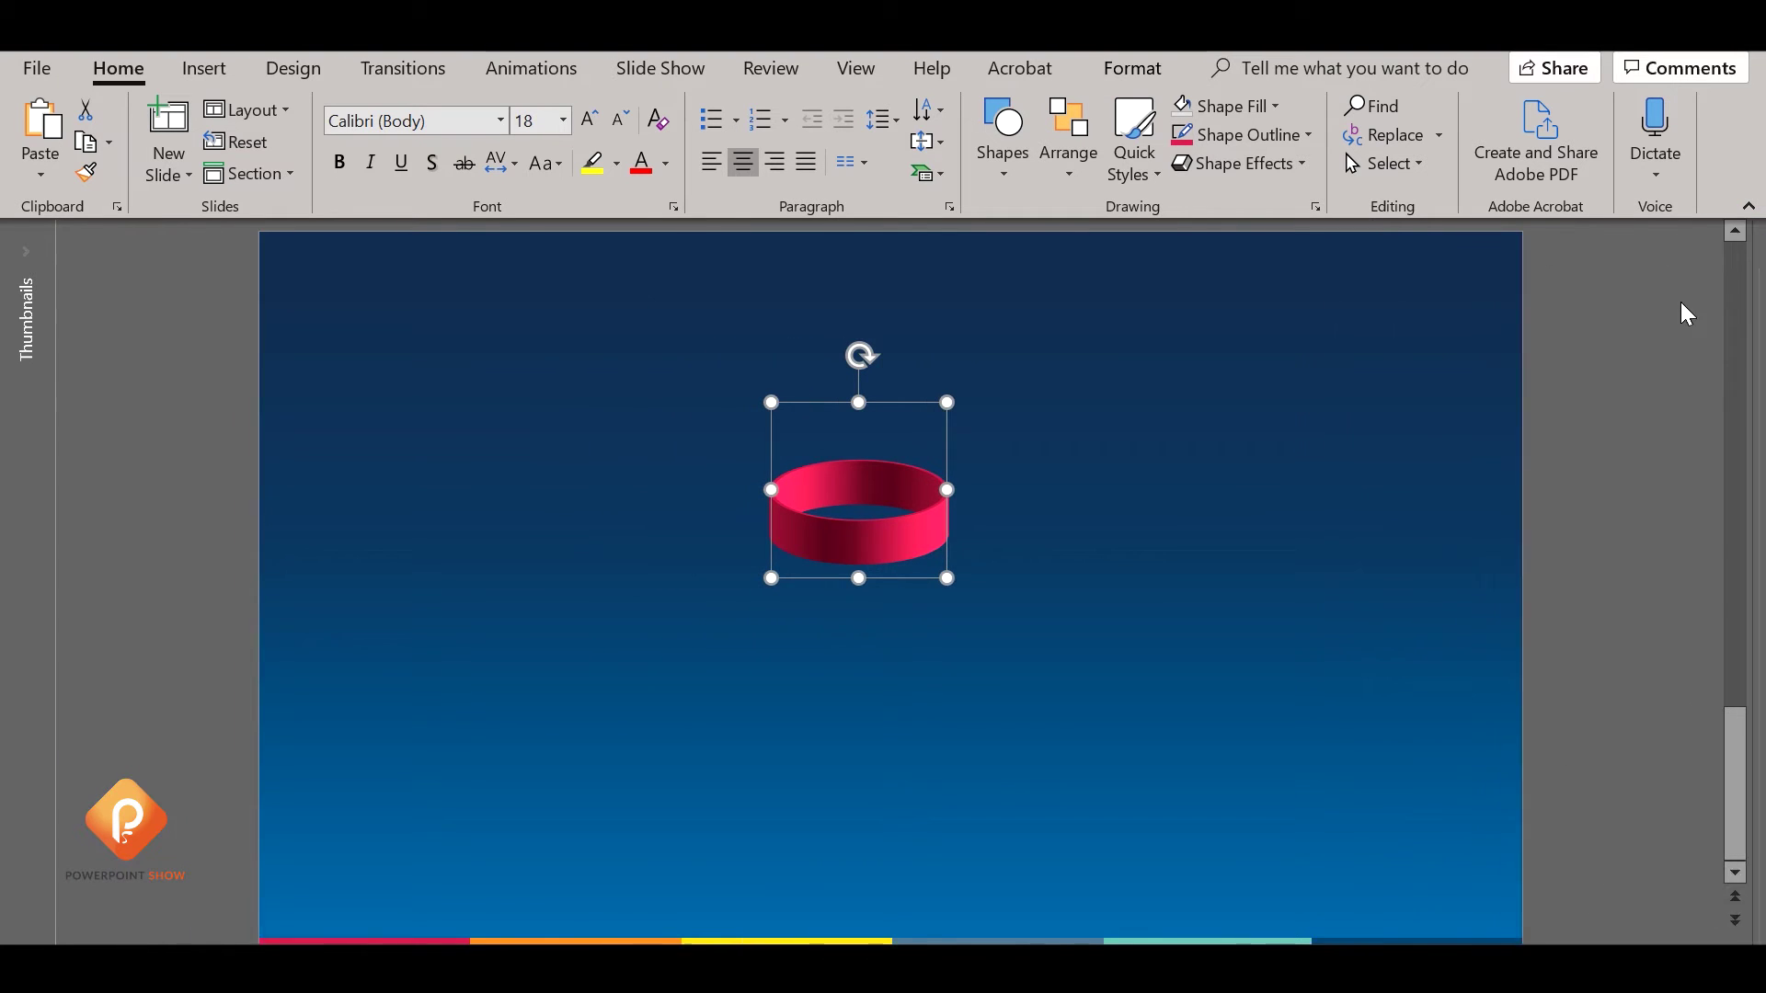
Move the red ring to the upper left and place a copy below, sent backward.
click(1568, 514)
mouse_move(822, 526)
mouse_down()
mouse_move(585, 471)
mouse_move(560, 444)
mouse_up()
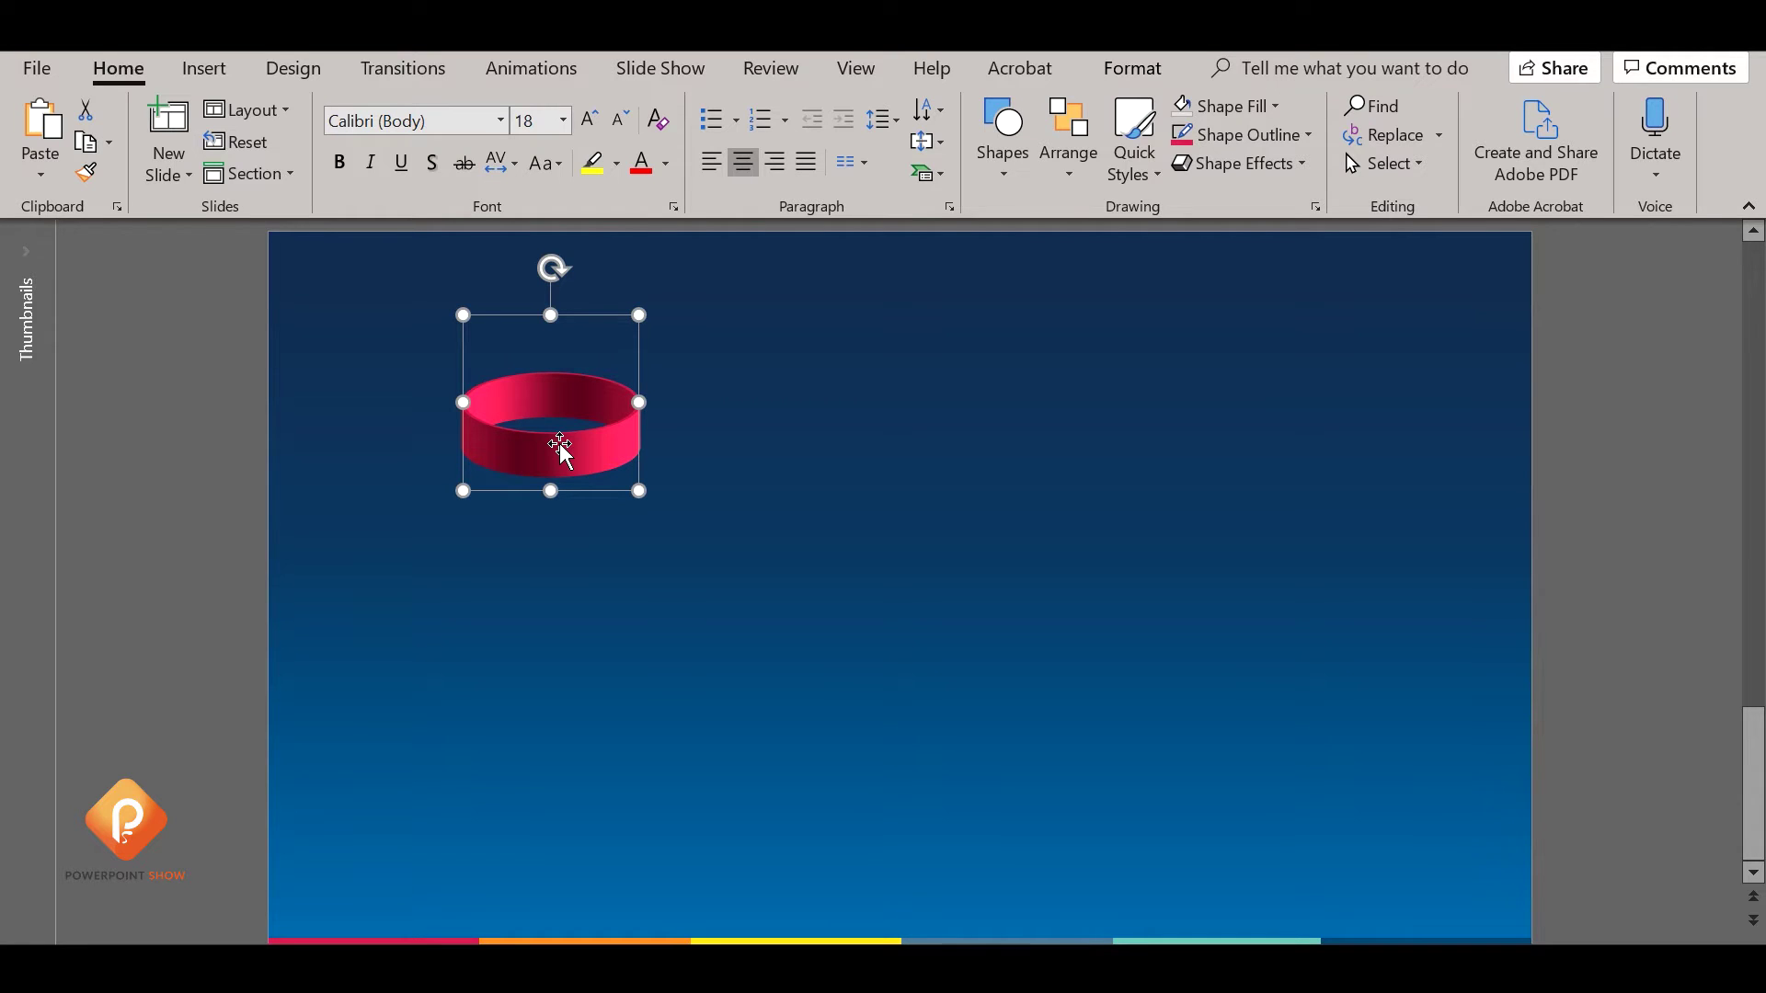
drag(559, 443, 559, 506)
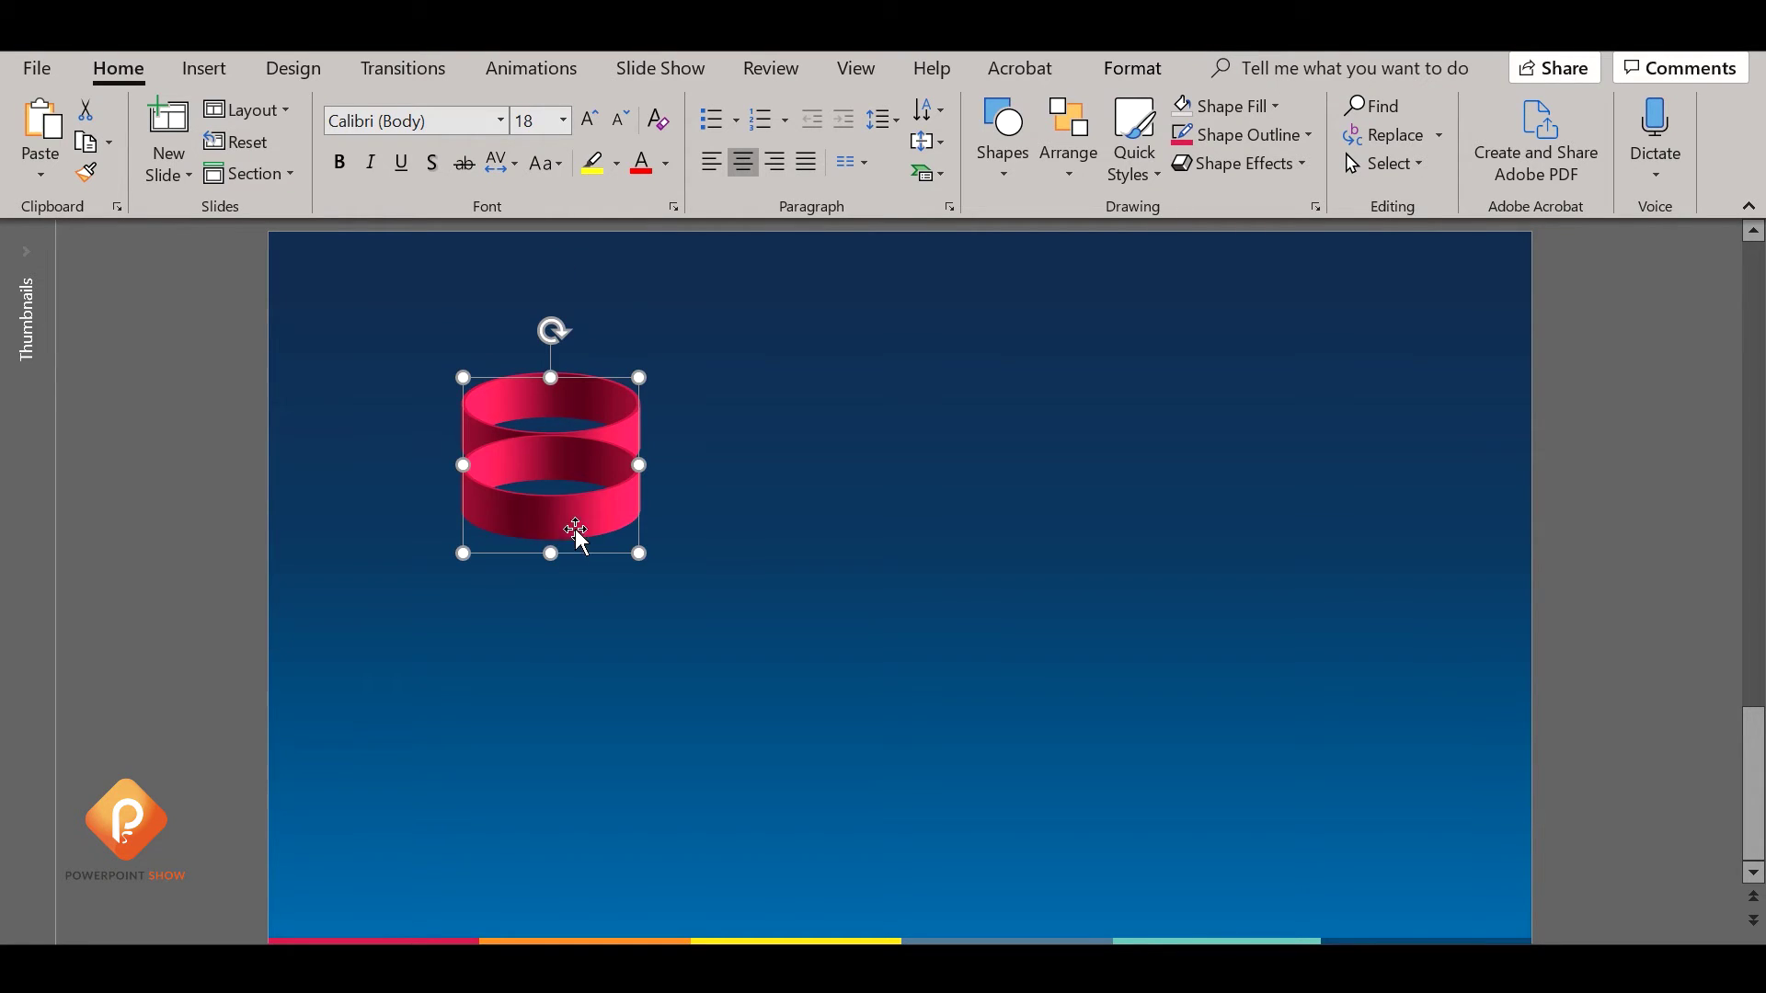
click(1068, 138)
click(1124, 339)
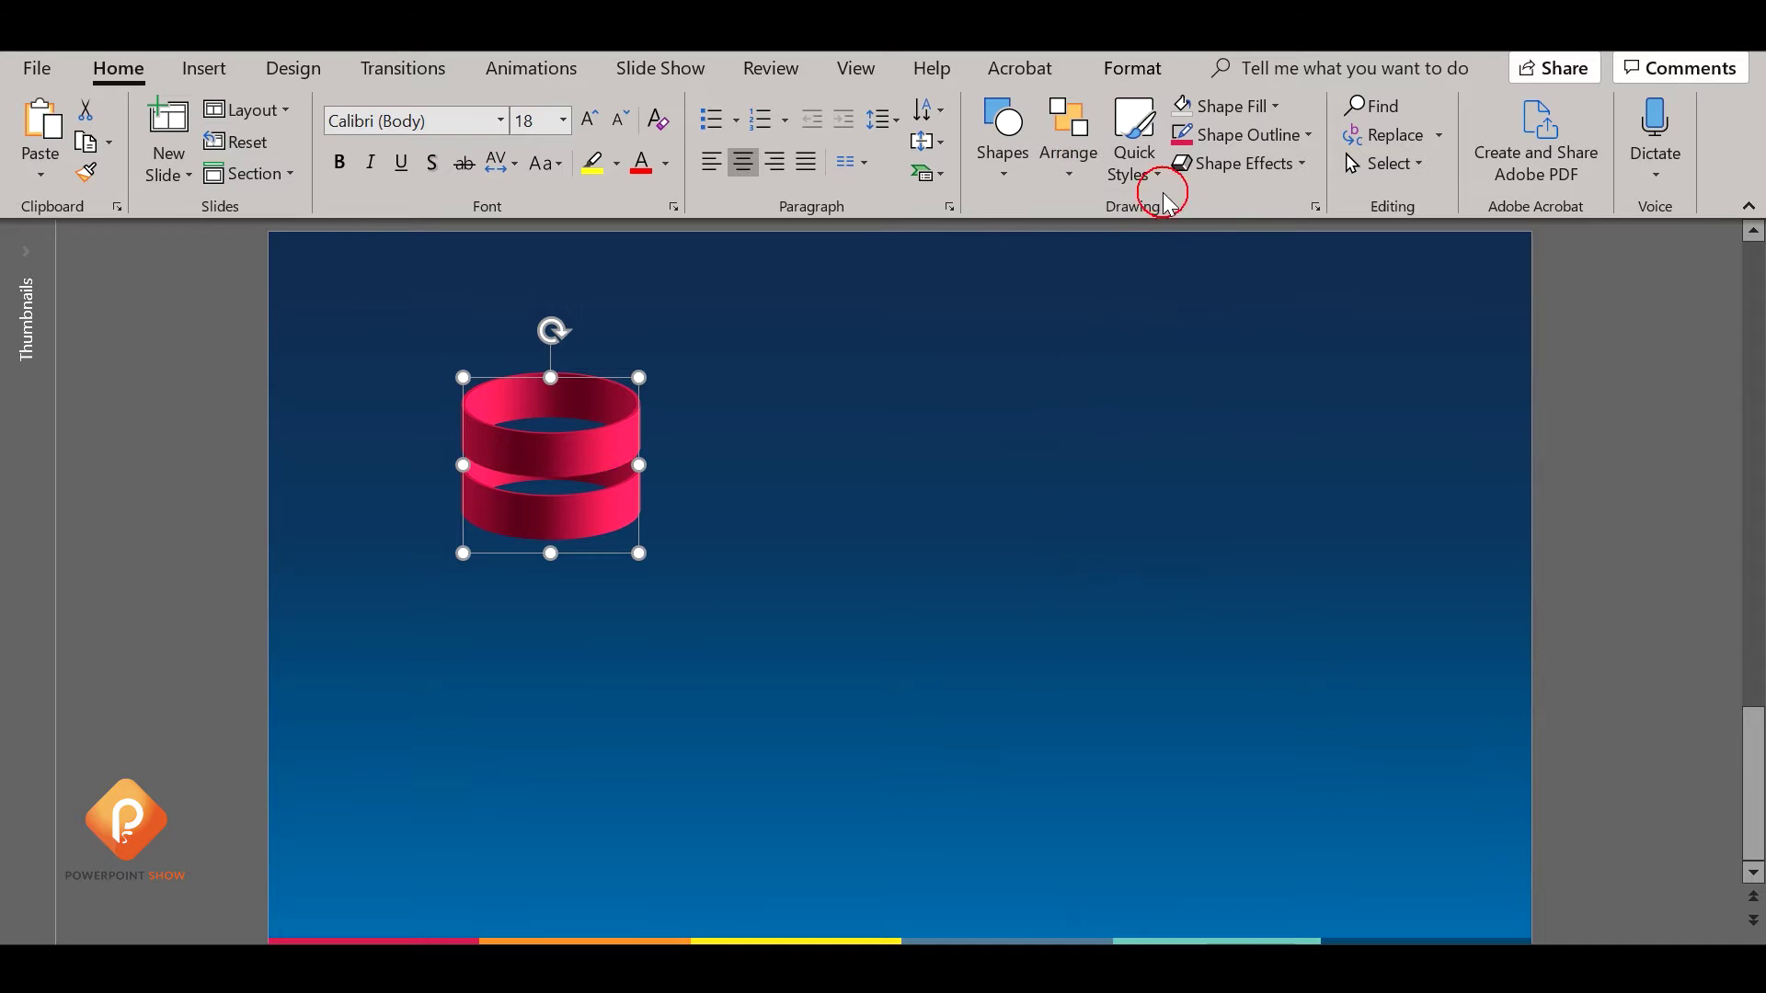
Colour the copy's outline with the bar's orange and shift it right behind the red ring.
click(1307, 134)
key(Escape)
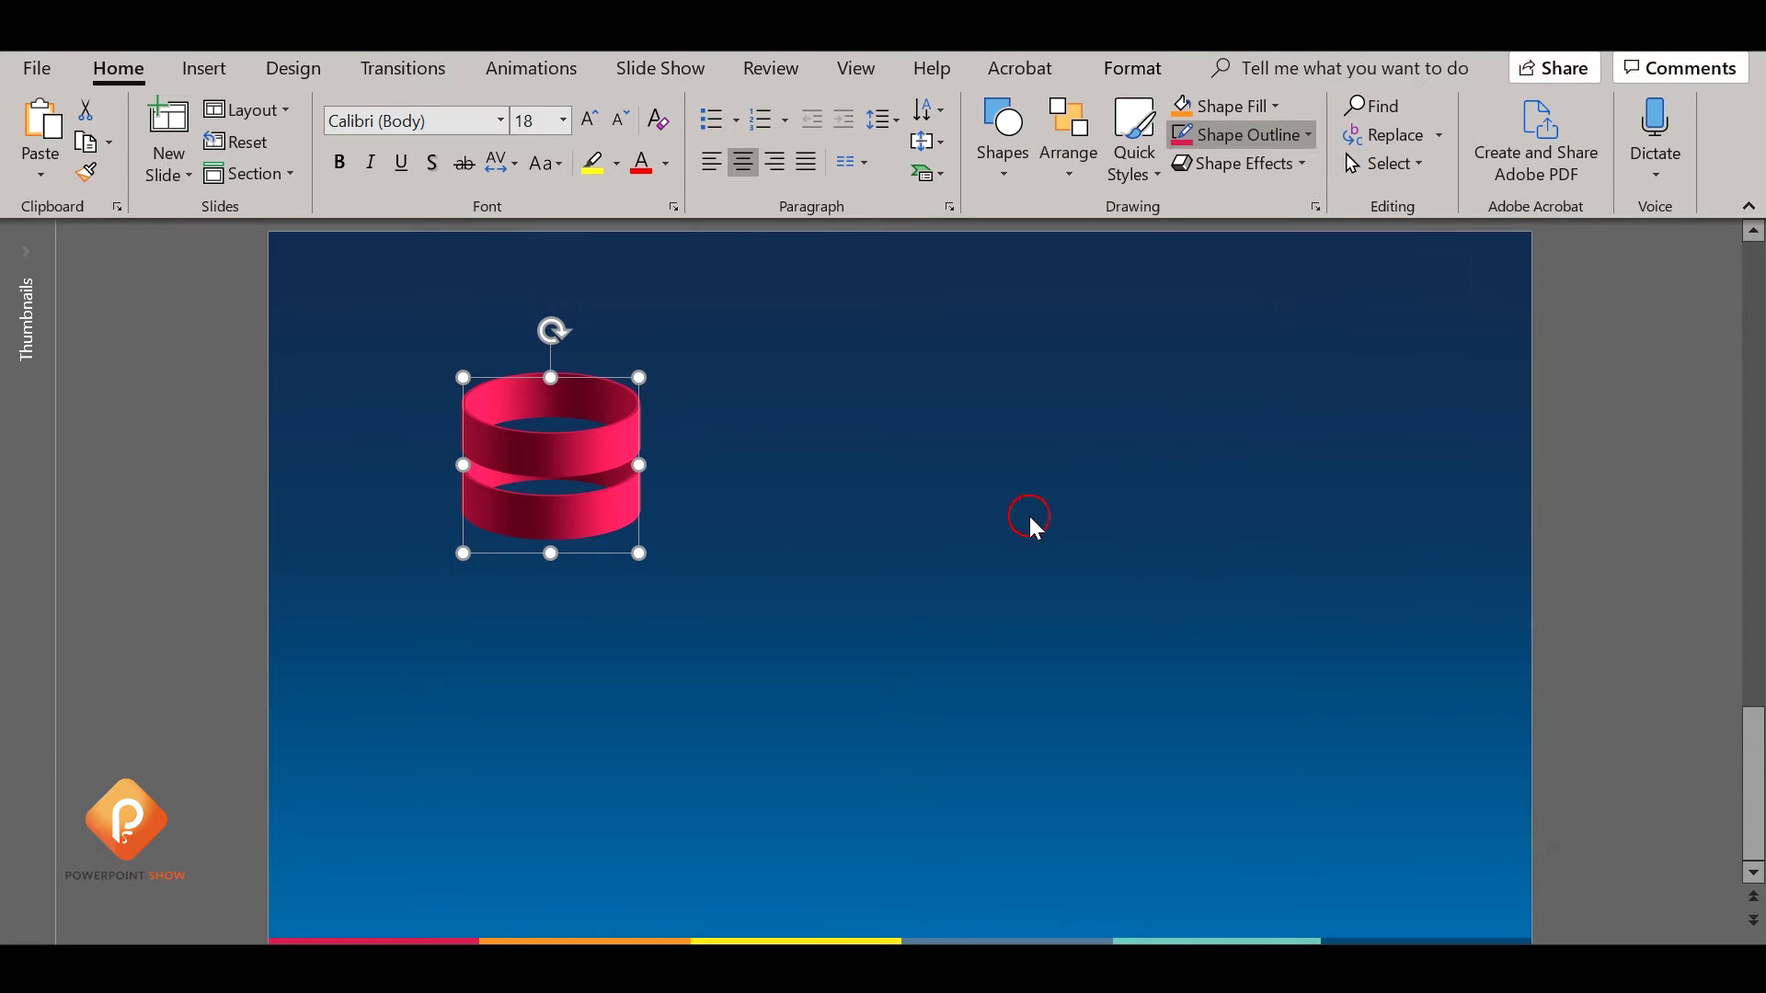
click(552, 940)
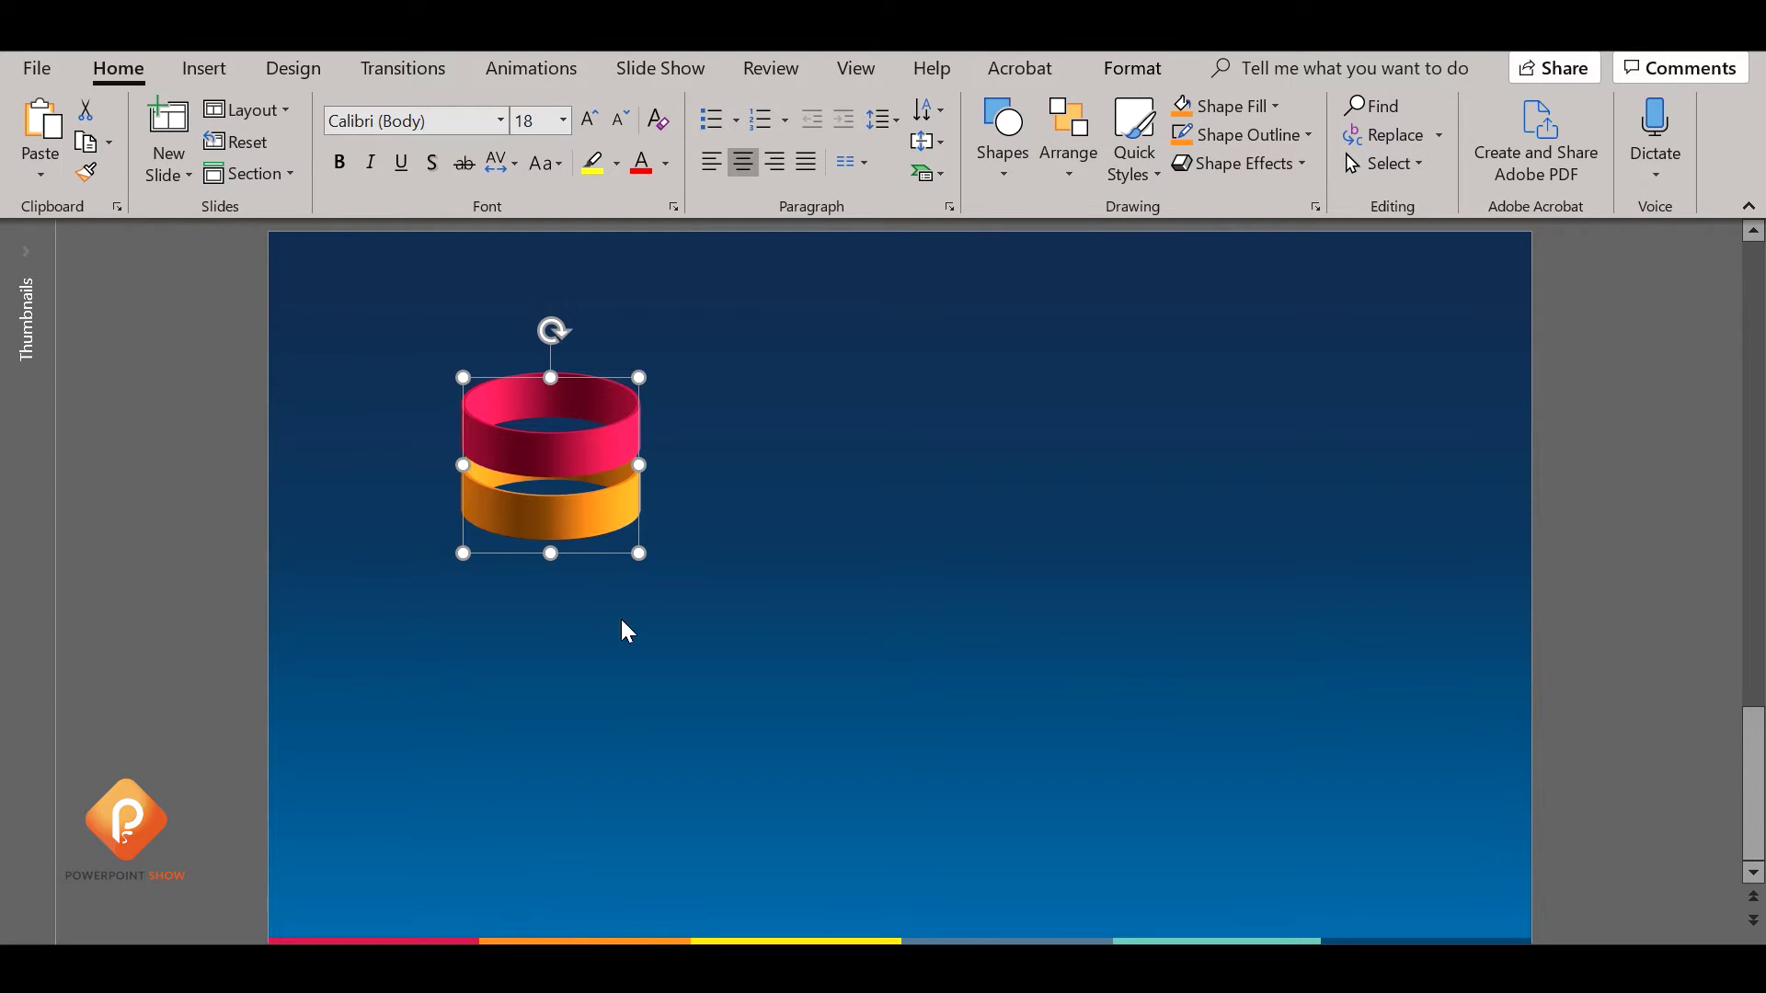
drag(579, 517, 626, 517)
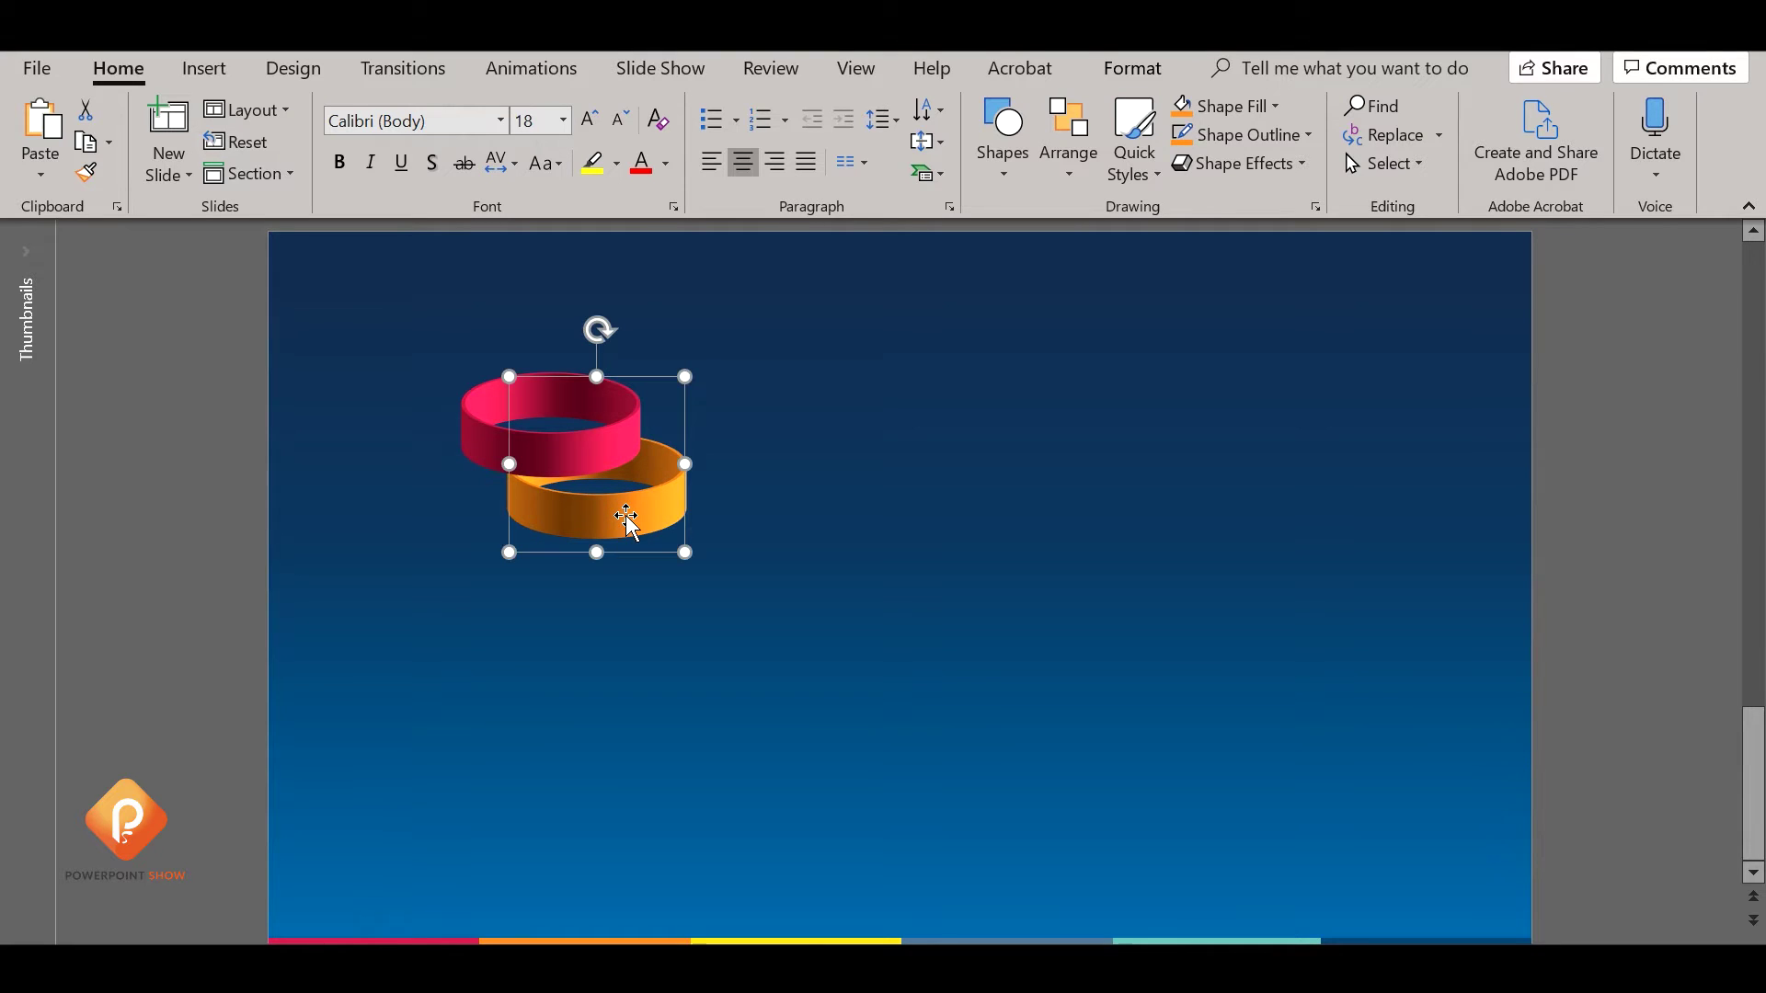
key(Up)
key(Up)
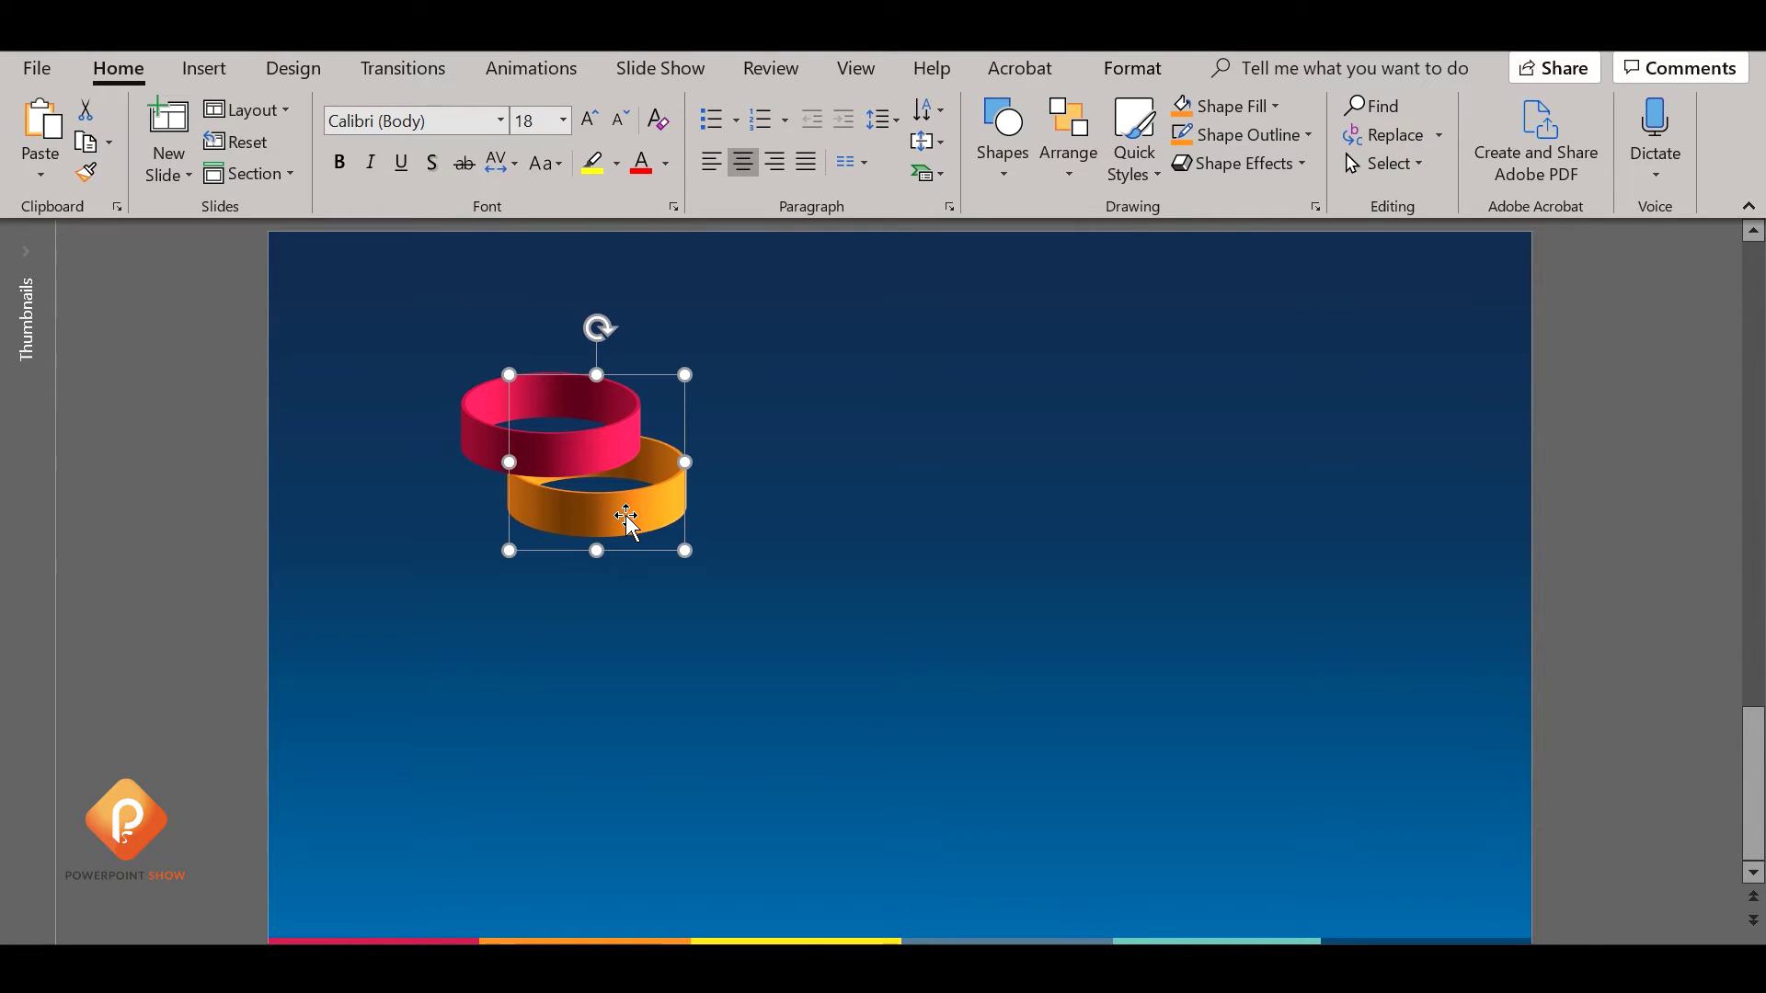
key(Up)
key(Up)
key(Up)
key(Down)
key(Down)
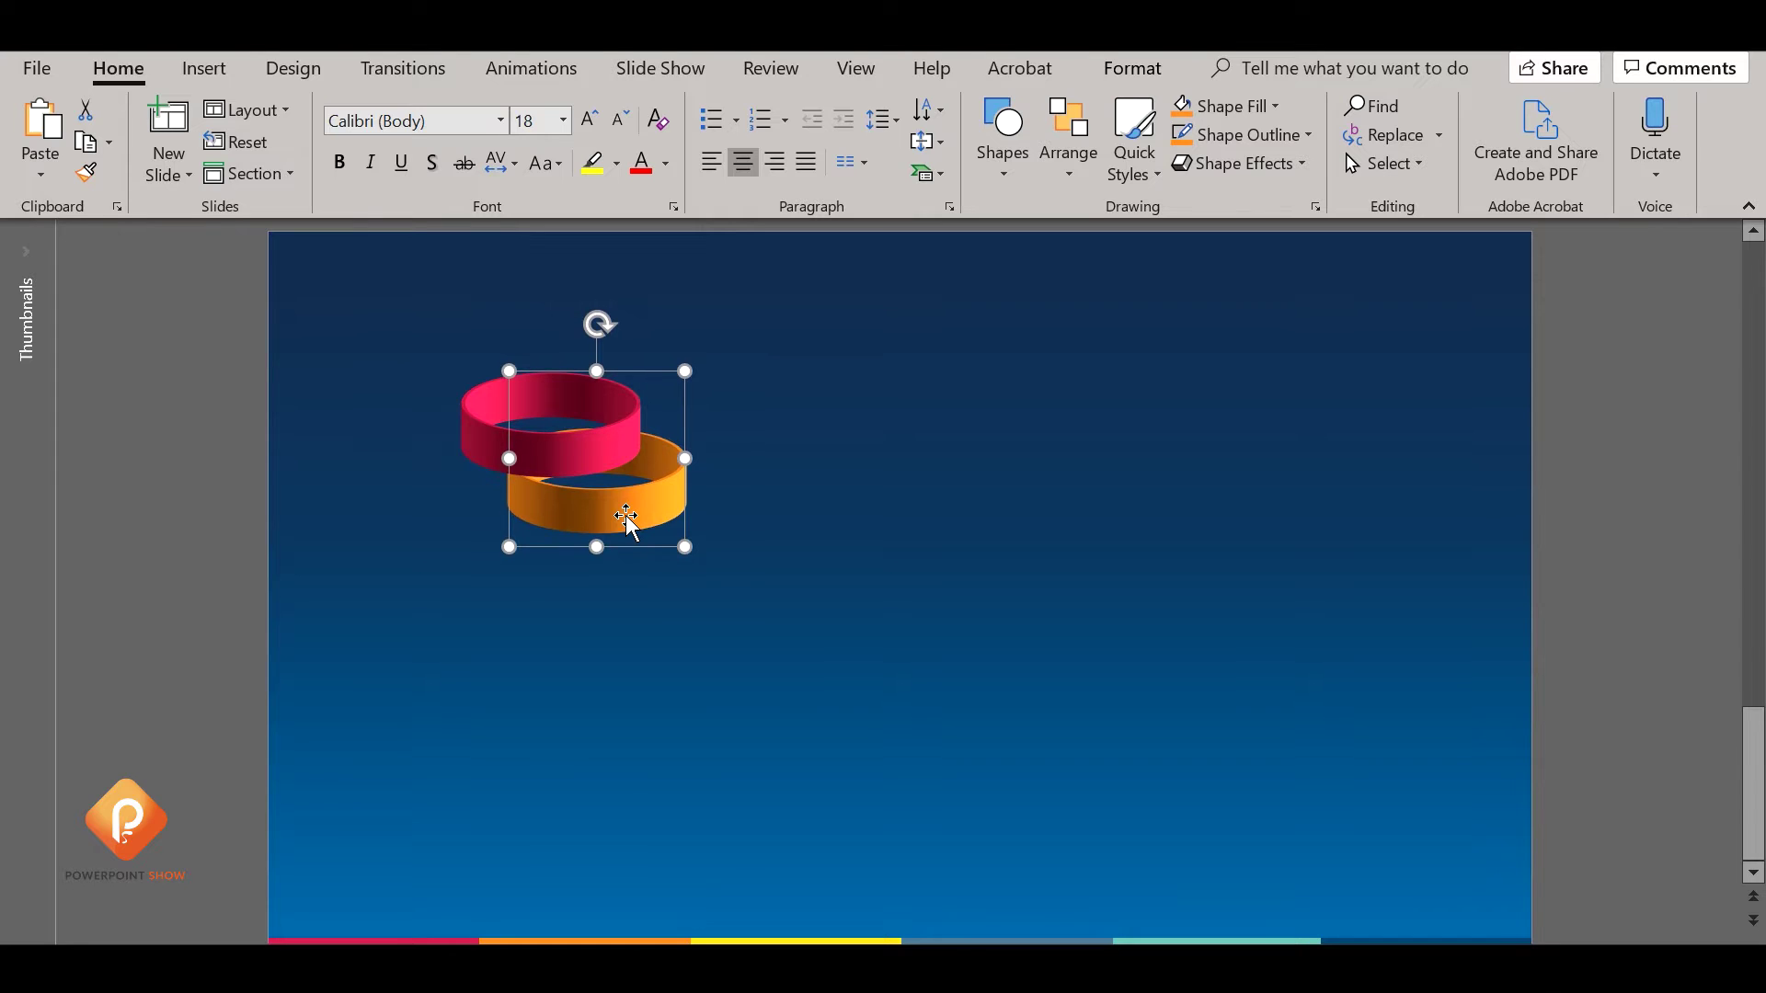
key(Down)
key(Down)
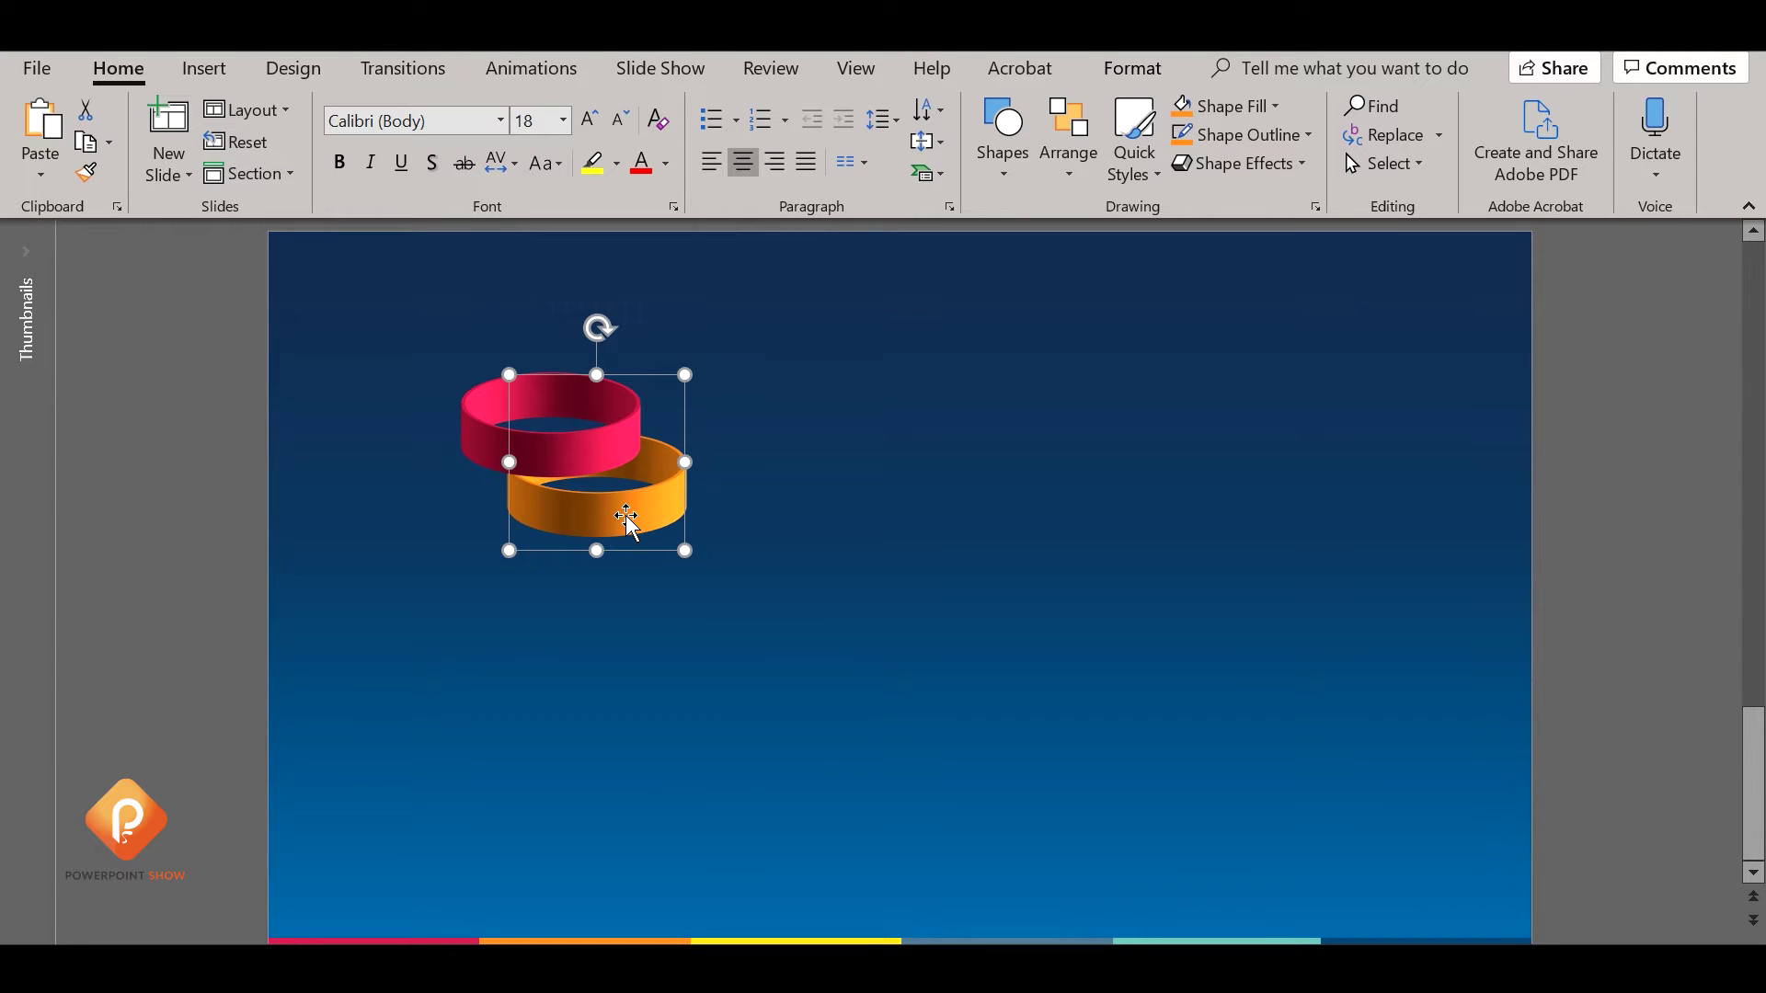
Copy the red ring lower down and send the copy to the back.
click(384, 581)
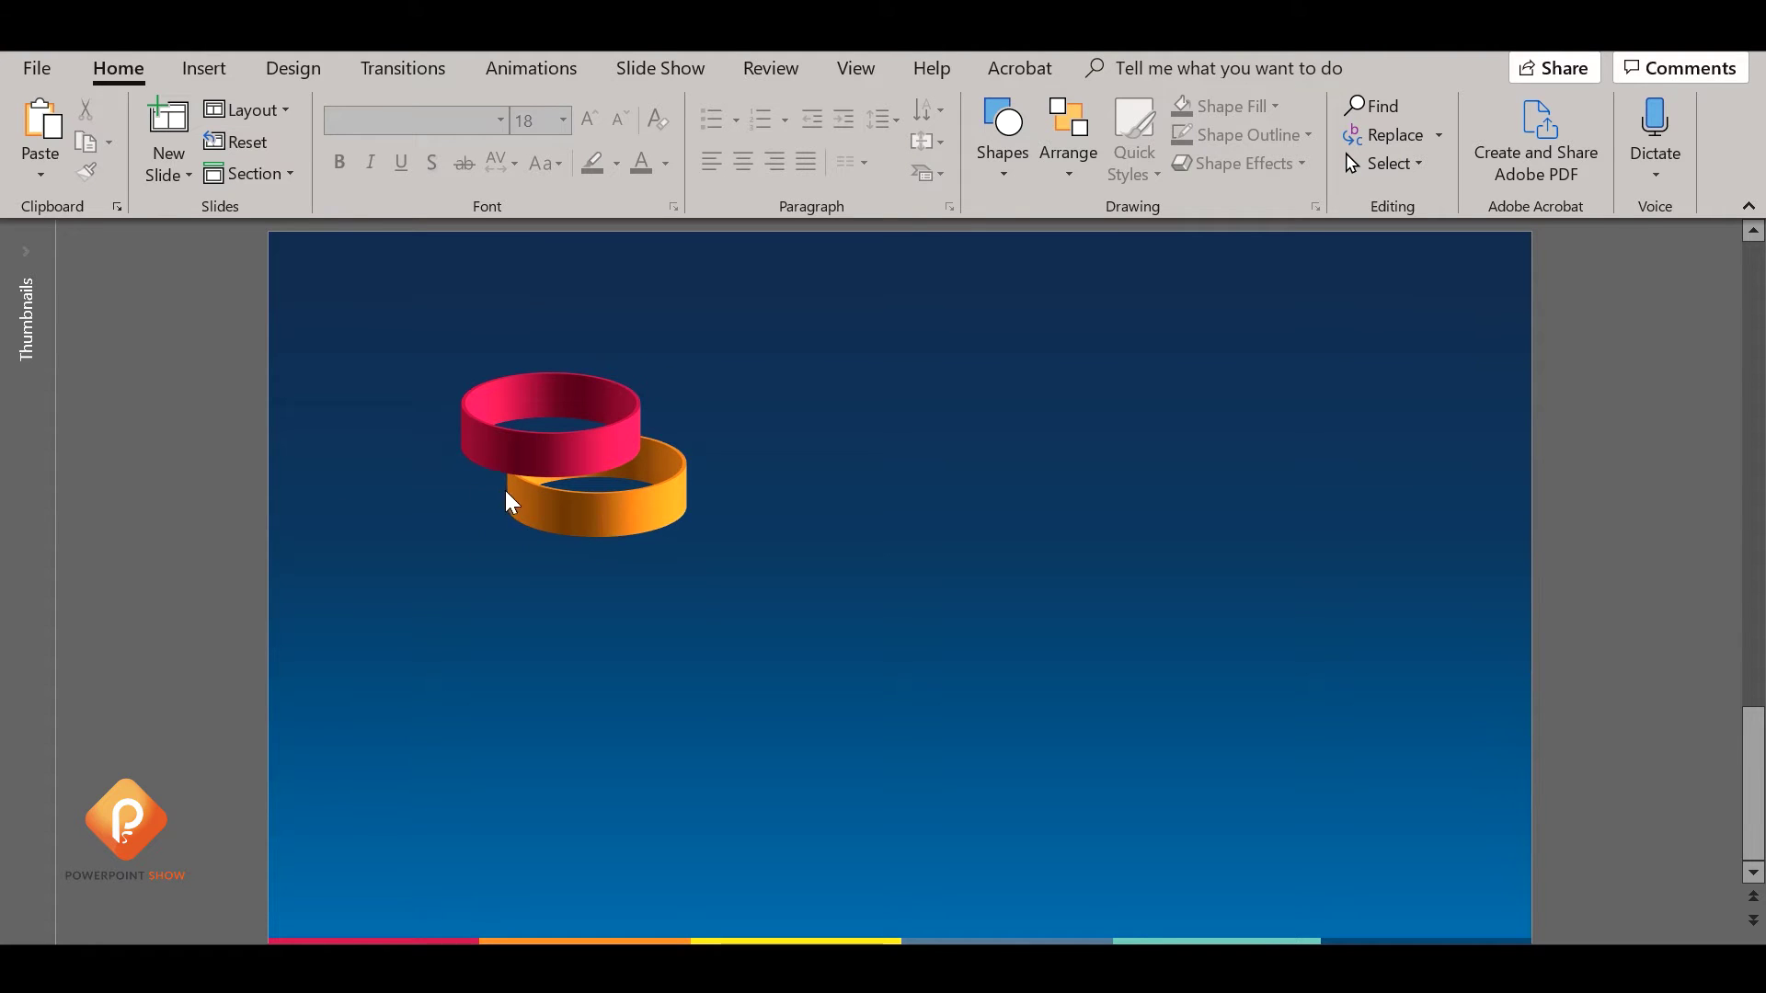
click(553, 447)
click(499, 449)
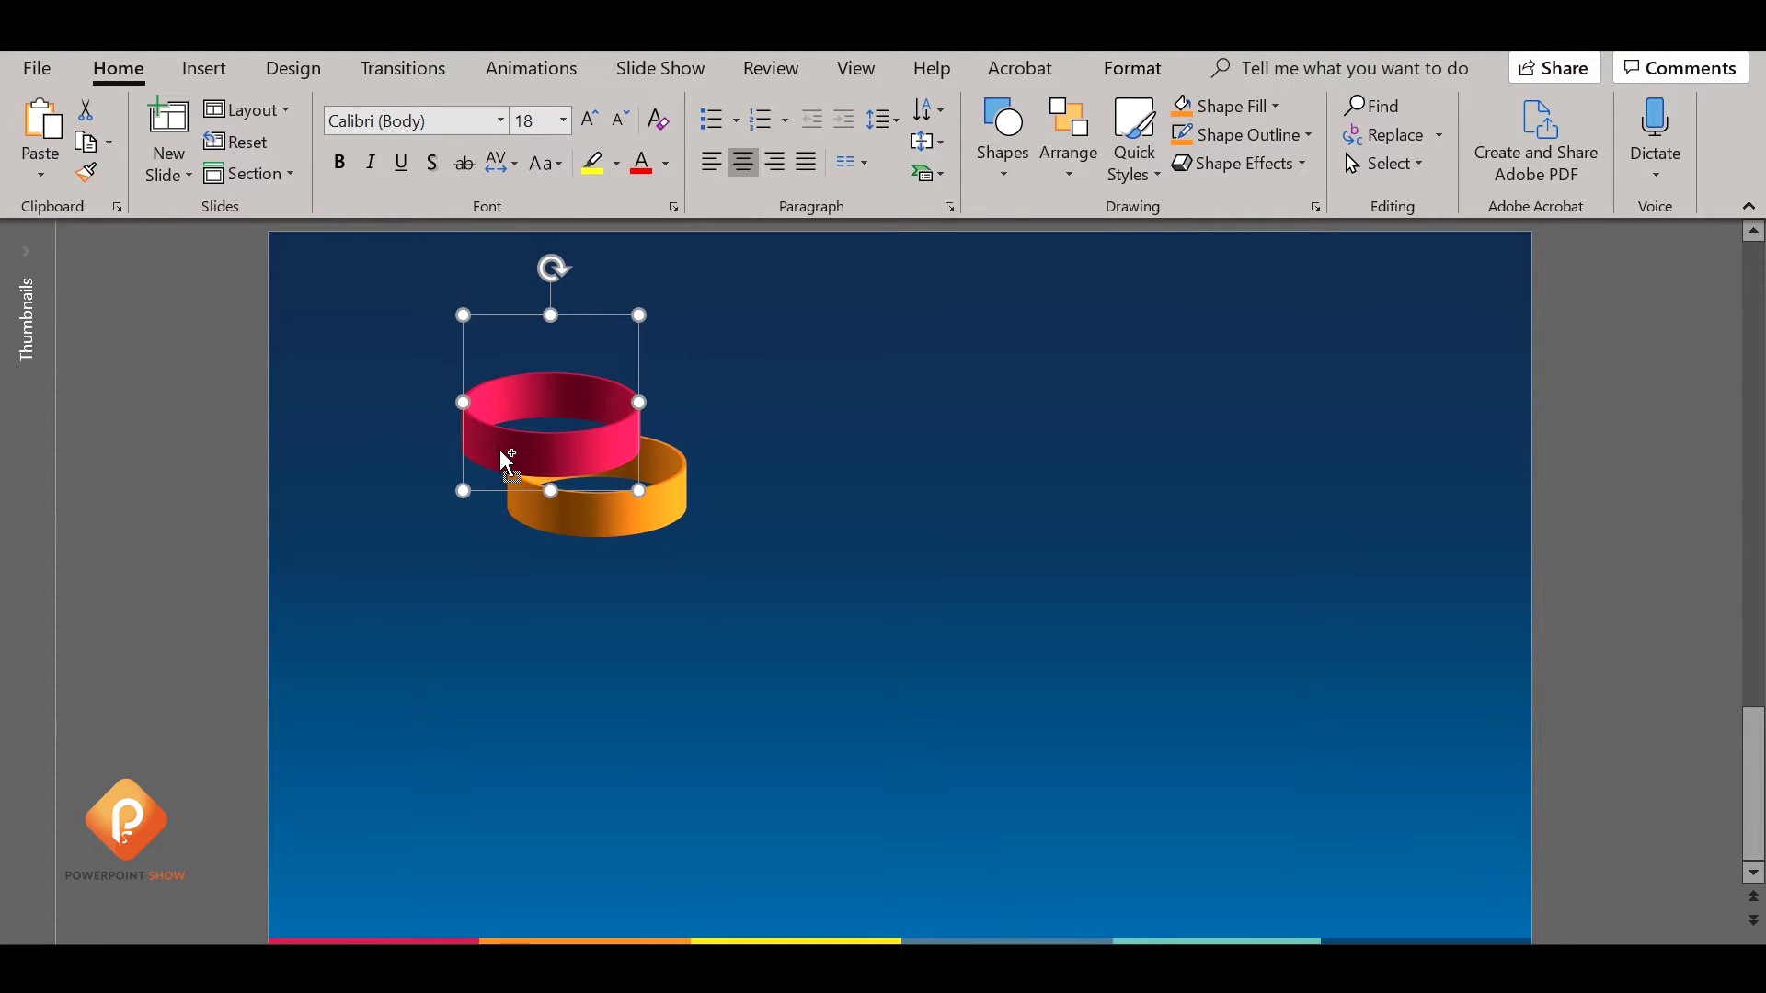
drag(499, 449, 500, 598)
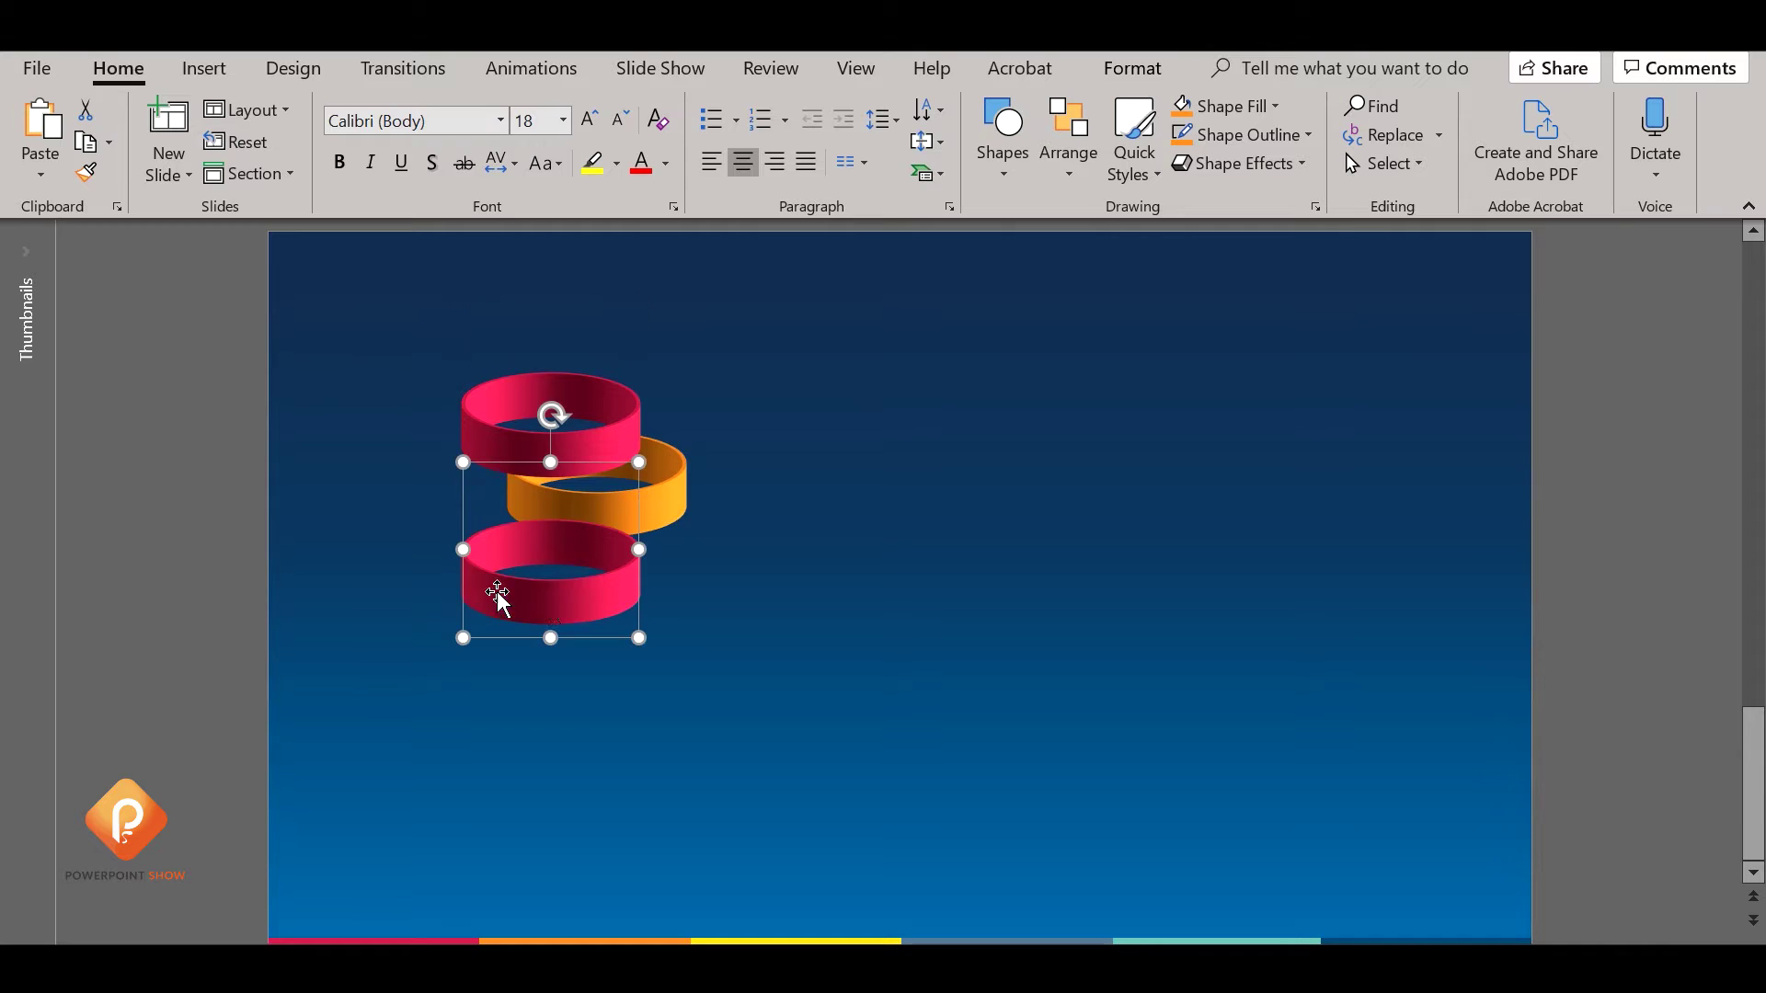
click(1069, 138)
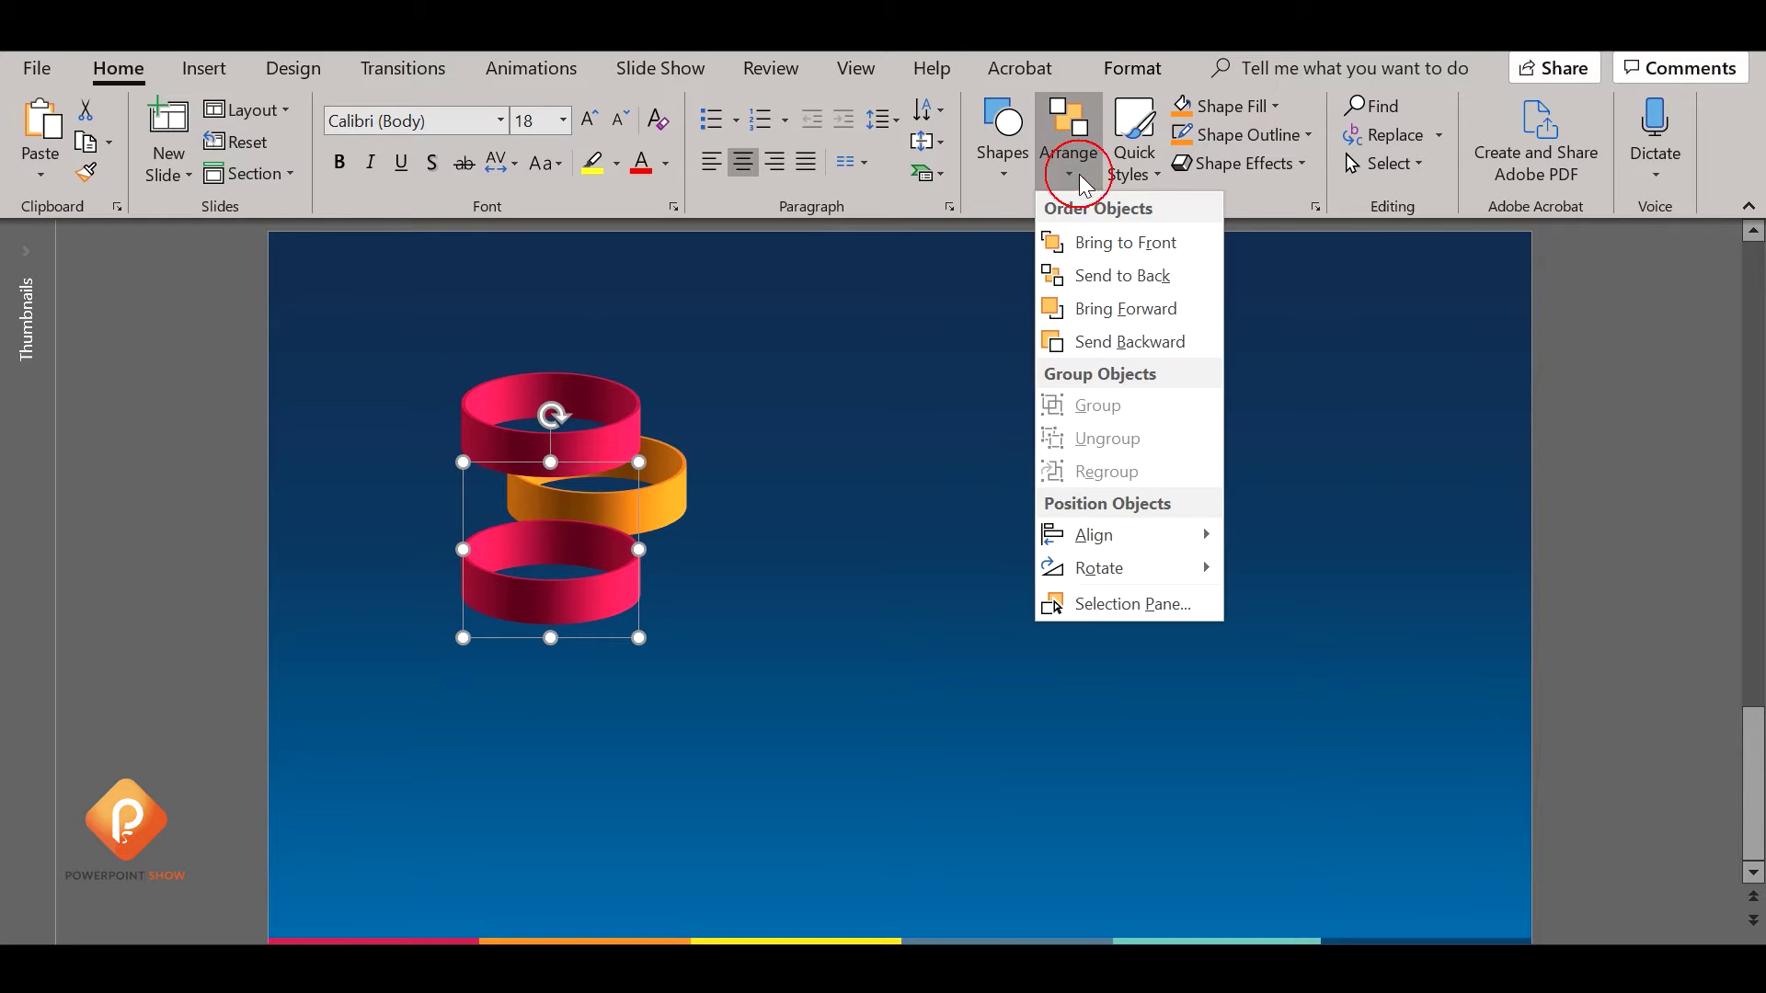
click(1124, 273)
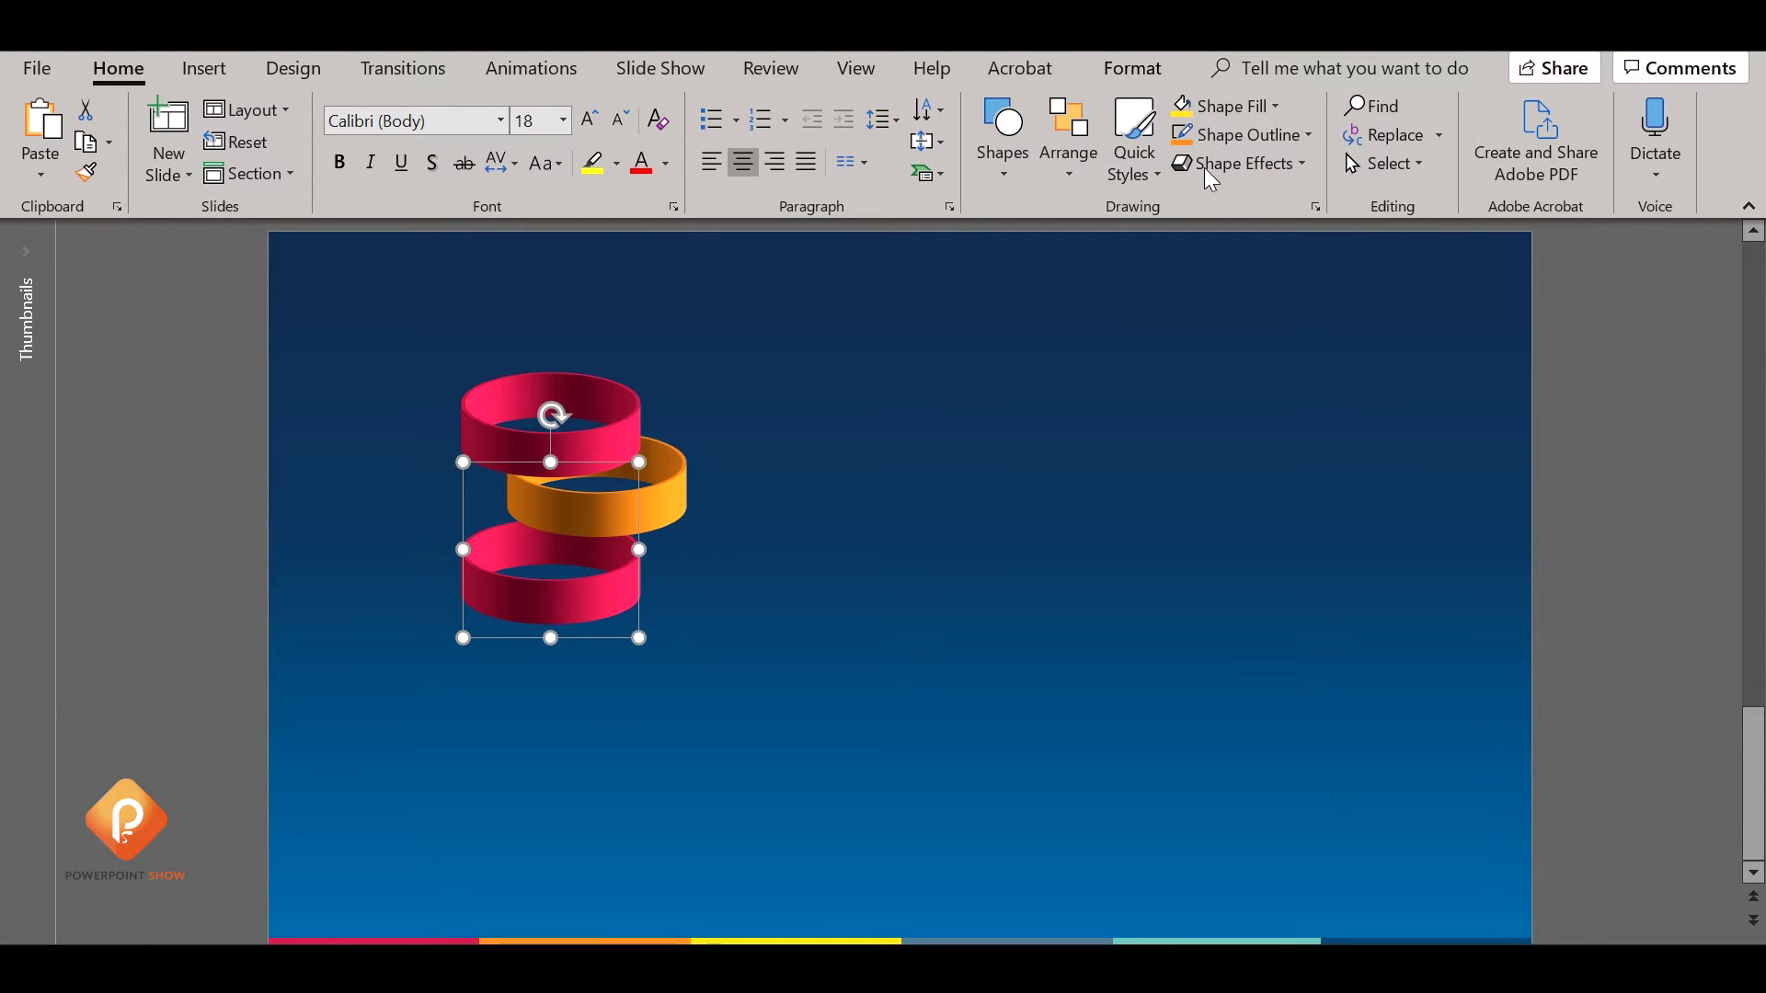
Make the new ring's outline yellow and tuck it under the orange ring.
click(1306, 135)
click(1178, 396)
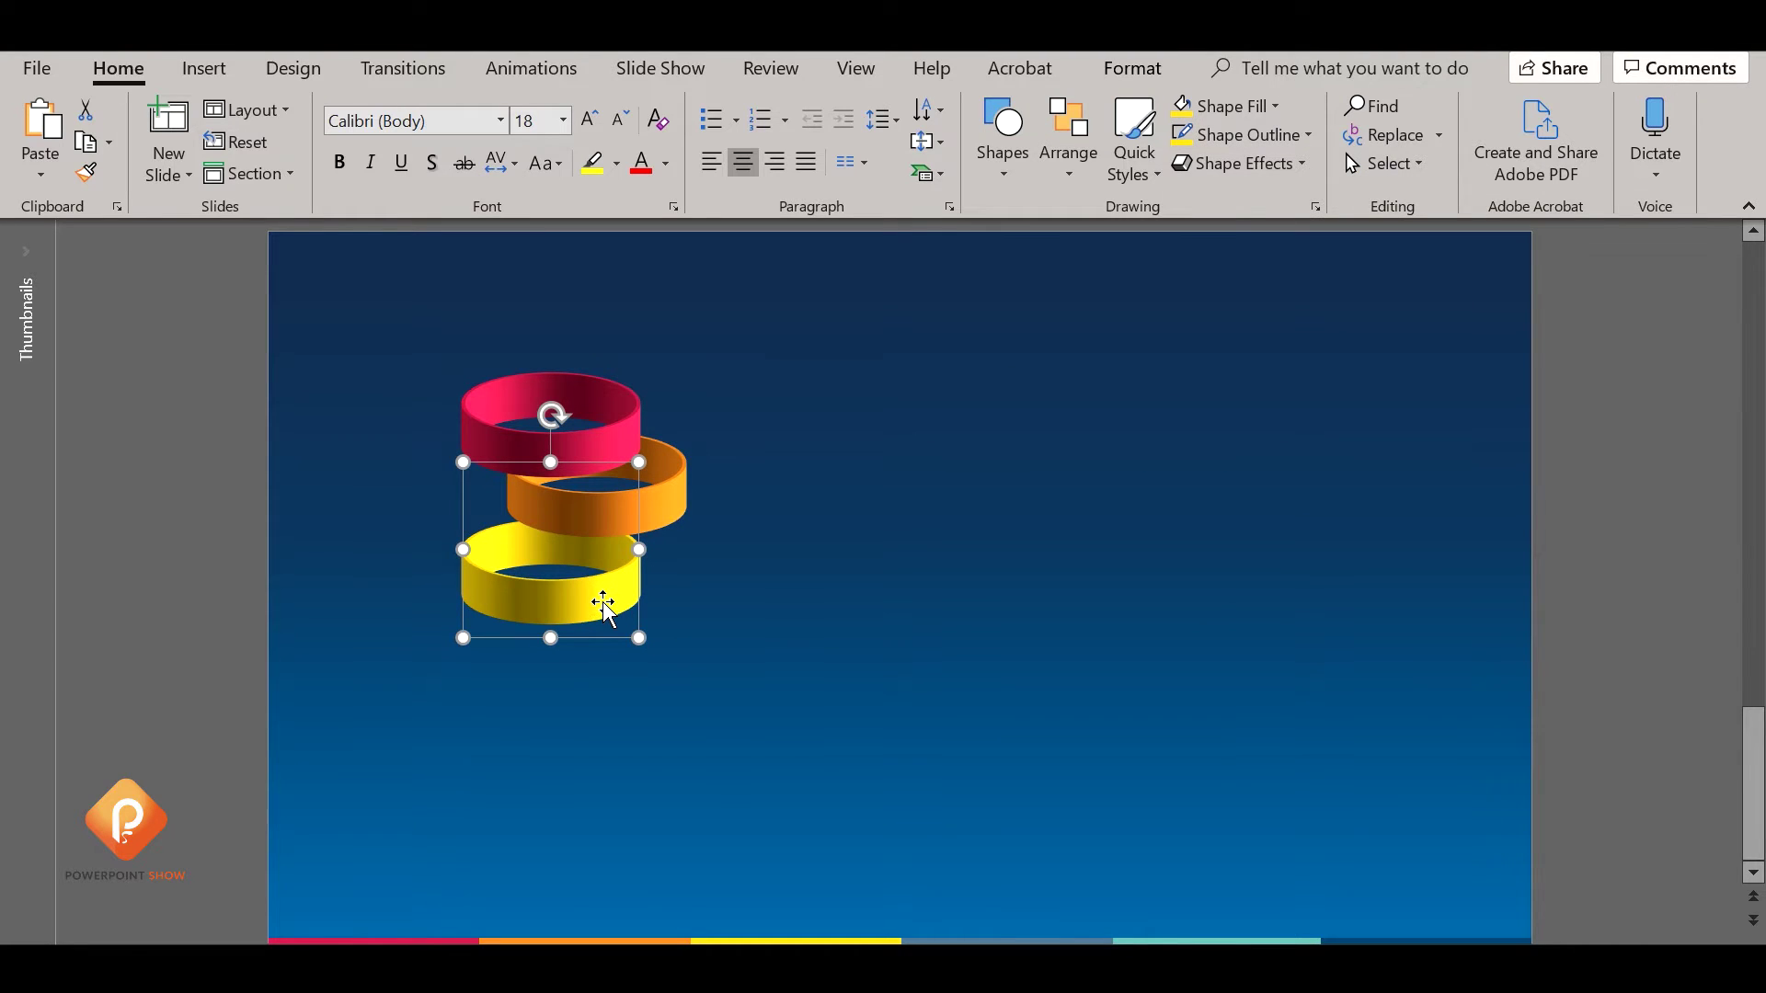
drag(602, 601, 613, 579)
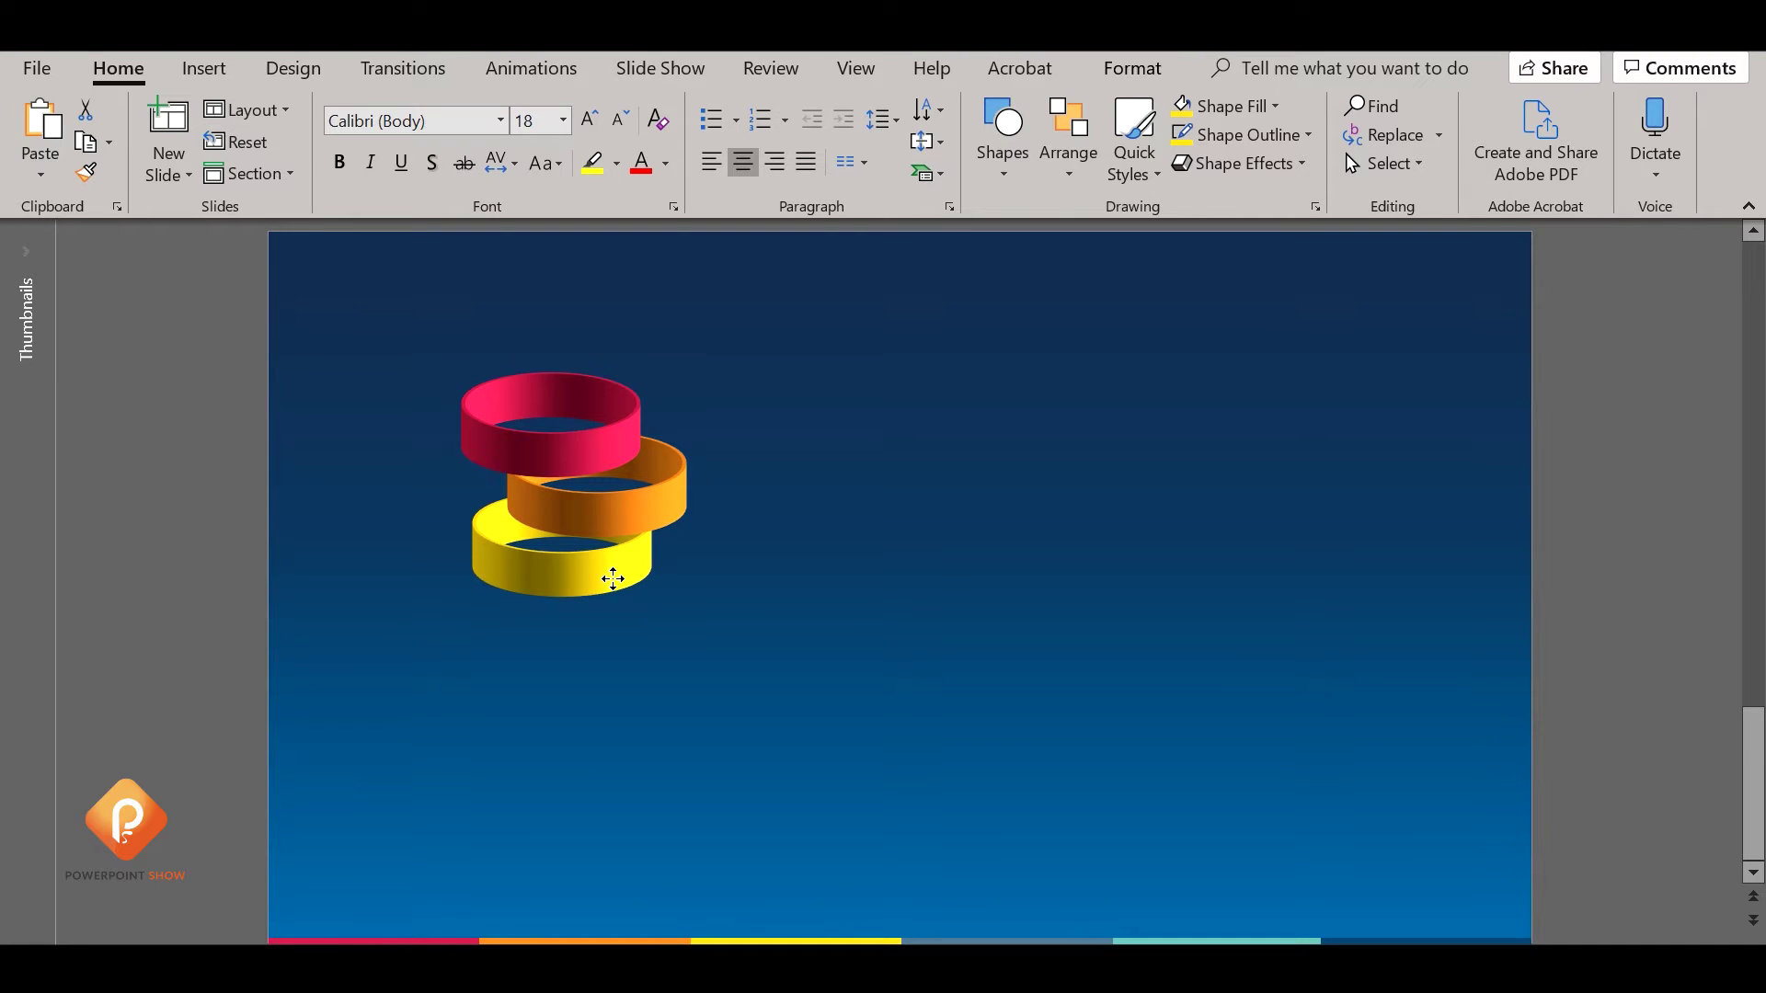
drag(613, 579, 614, 579)
key(Right)
key(Right)
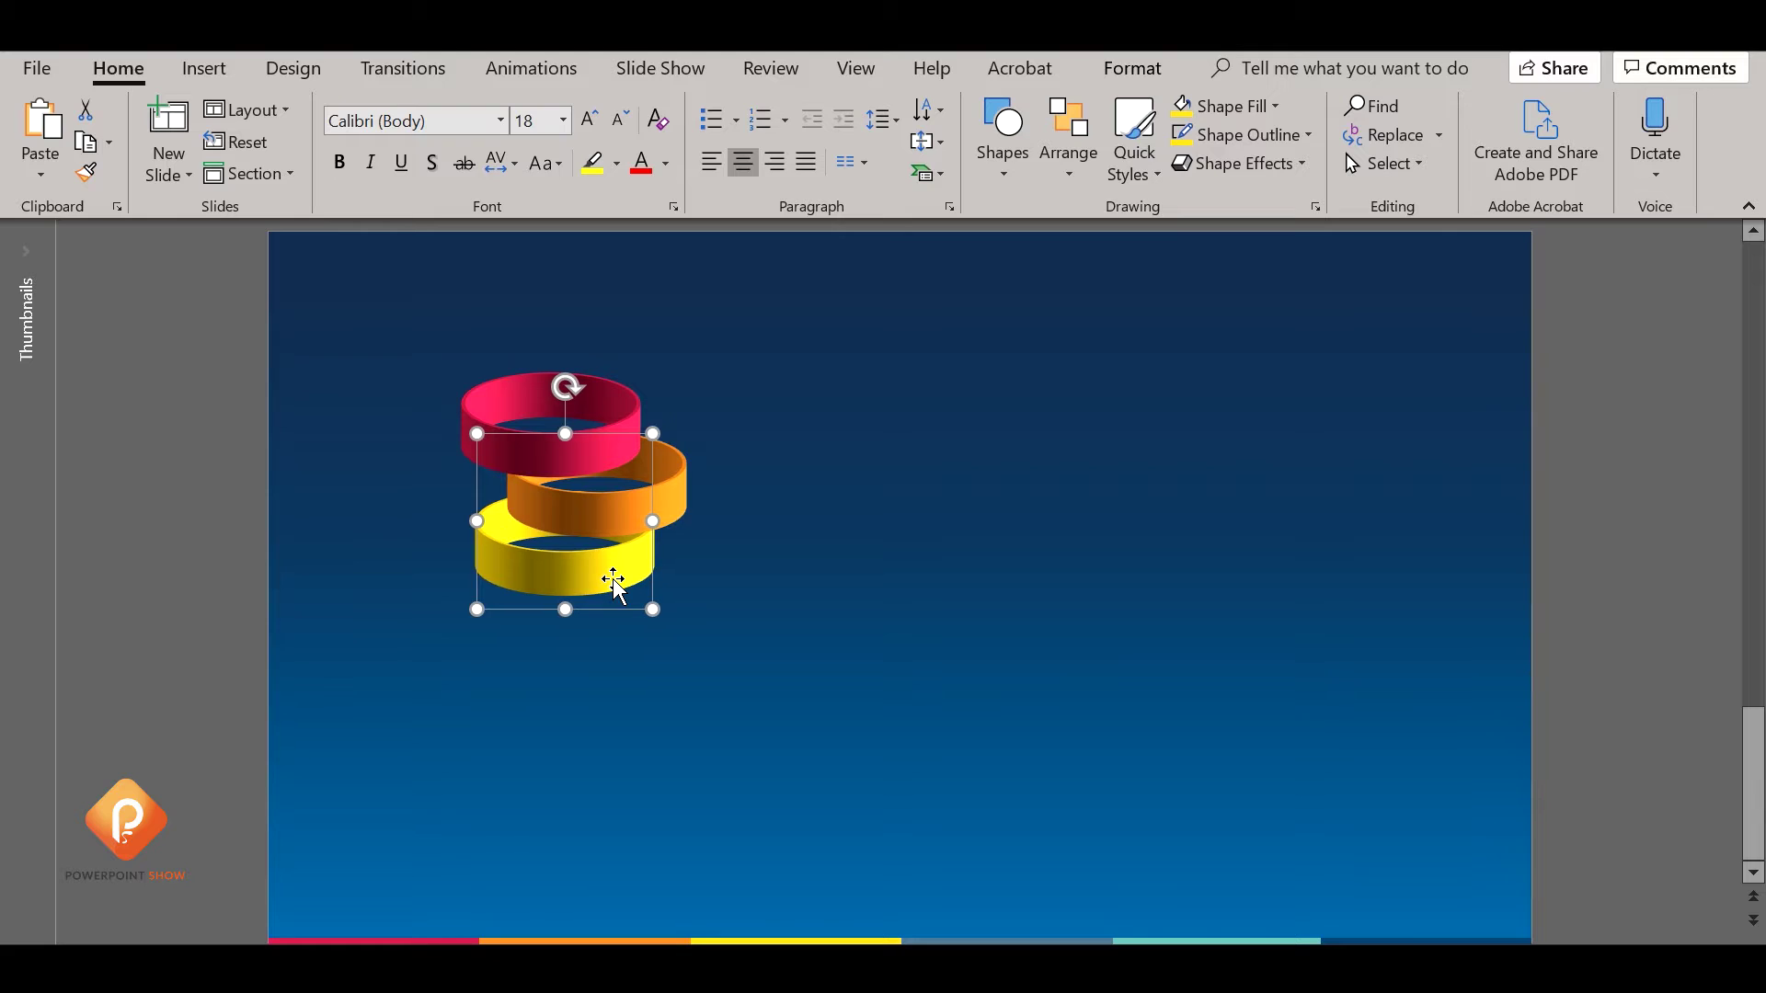
click(777, 589)
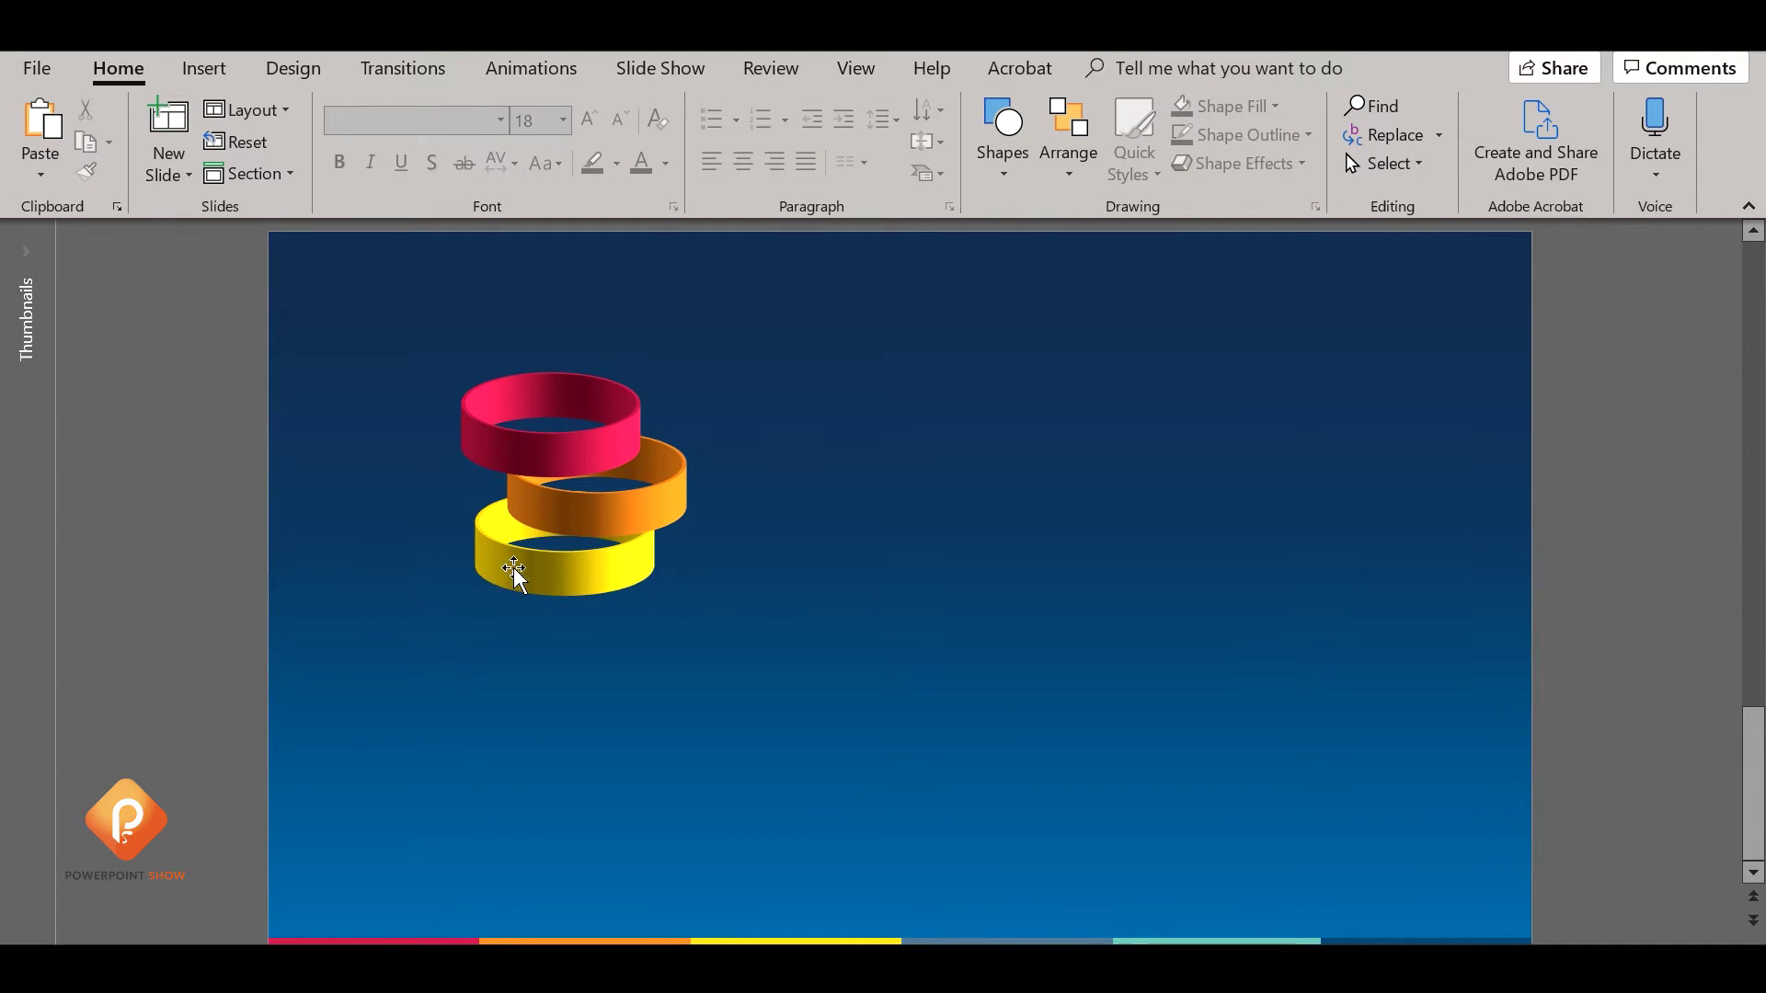
Copy the yellow ring just below and send the copy to the back.
click(577, 574)
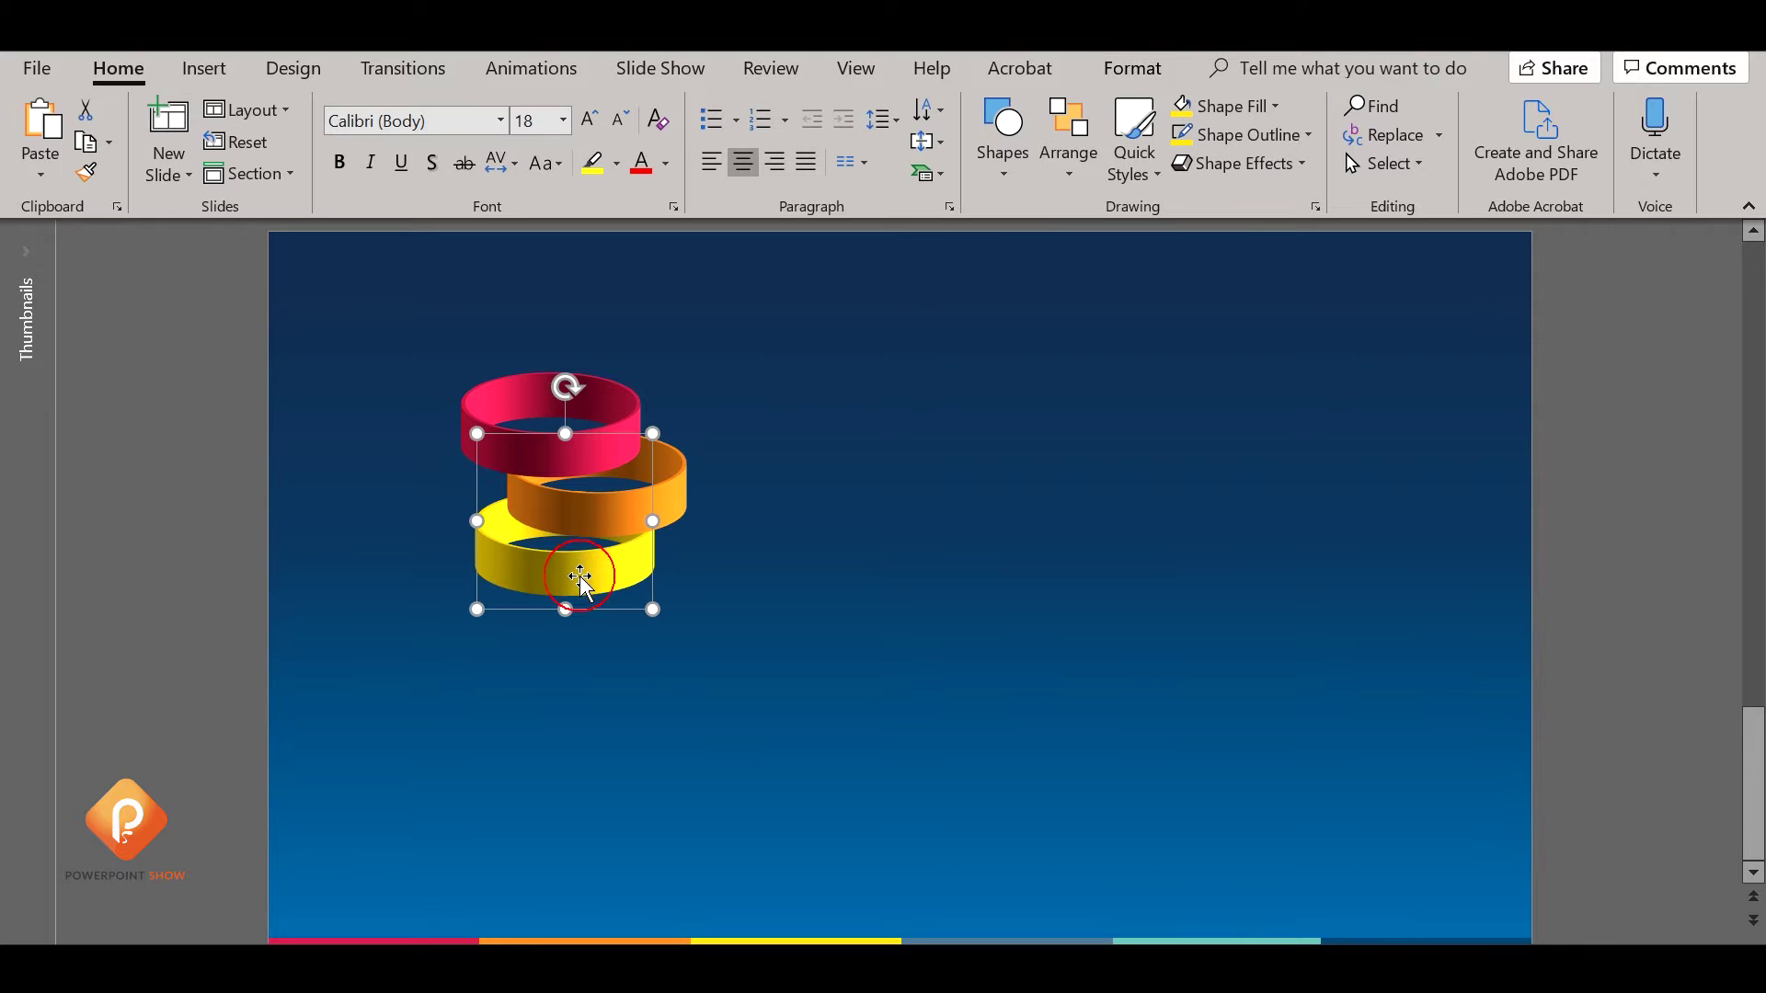
mouse_move(577, 575)
ctrl+mouse_down()
mouse_move(621, 646)
mouse_move(587, 634)
ctrl+mouse_up()
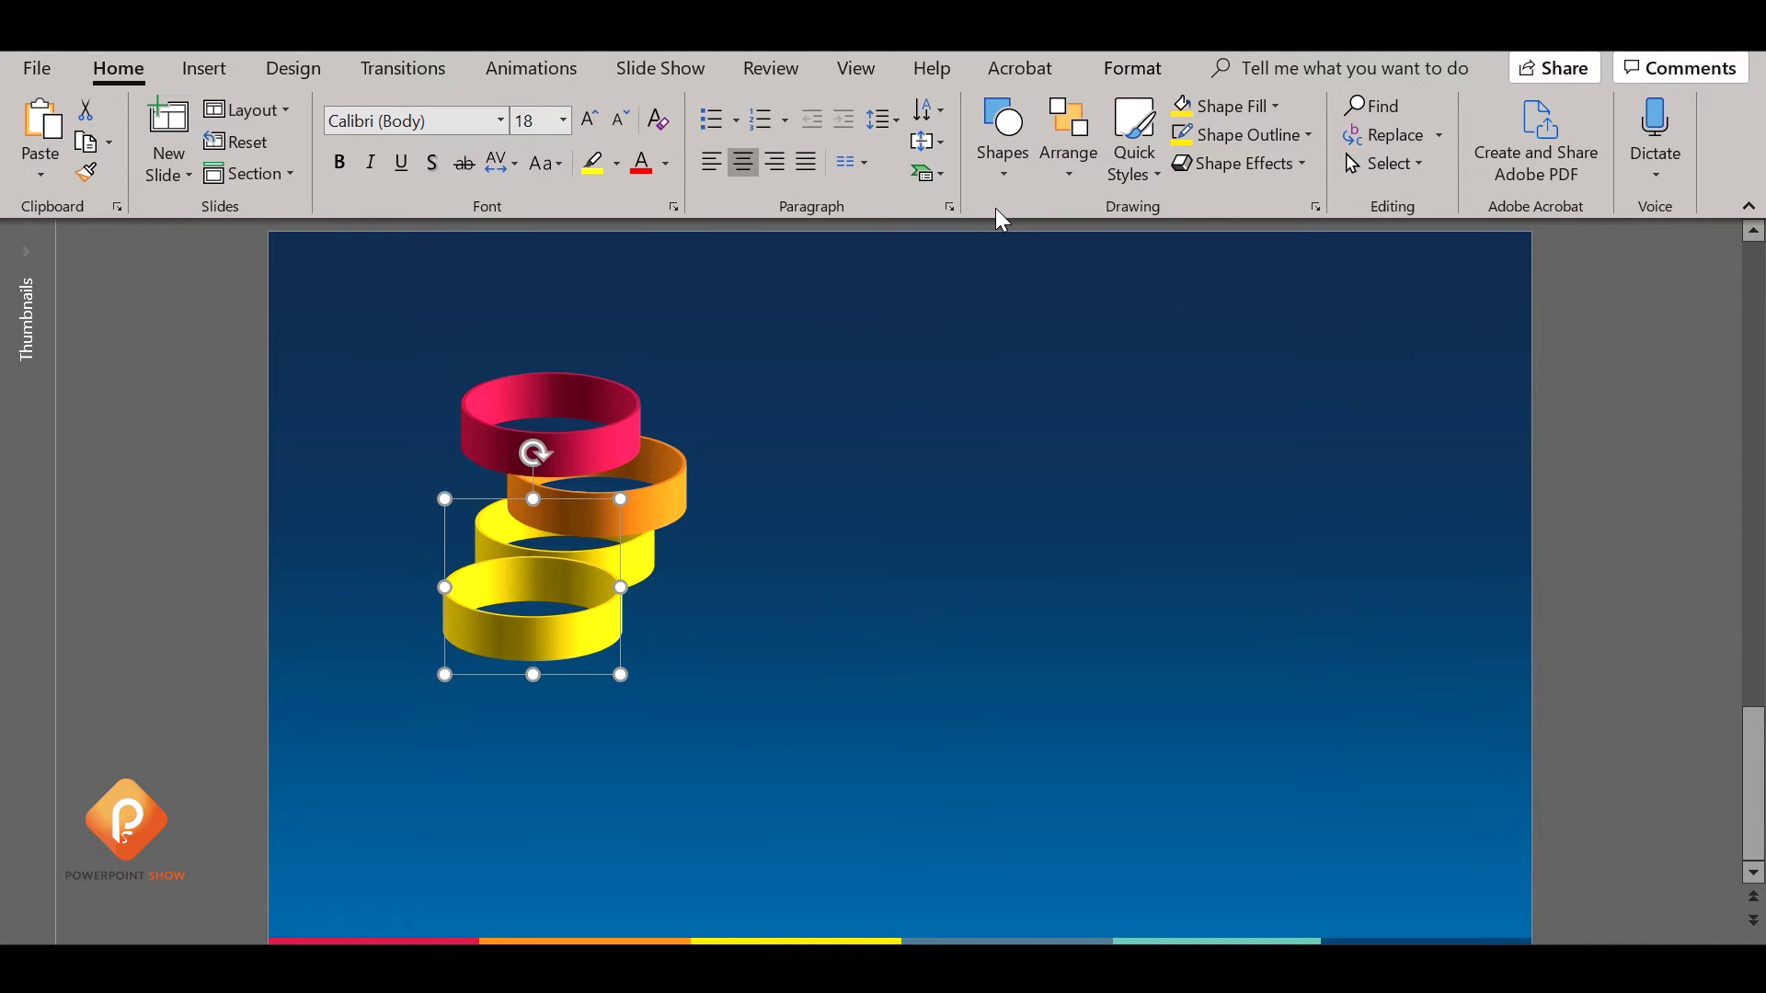
click(1049, 170)
click(1122, 273)
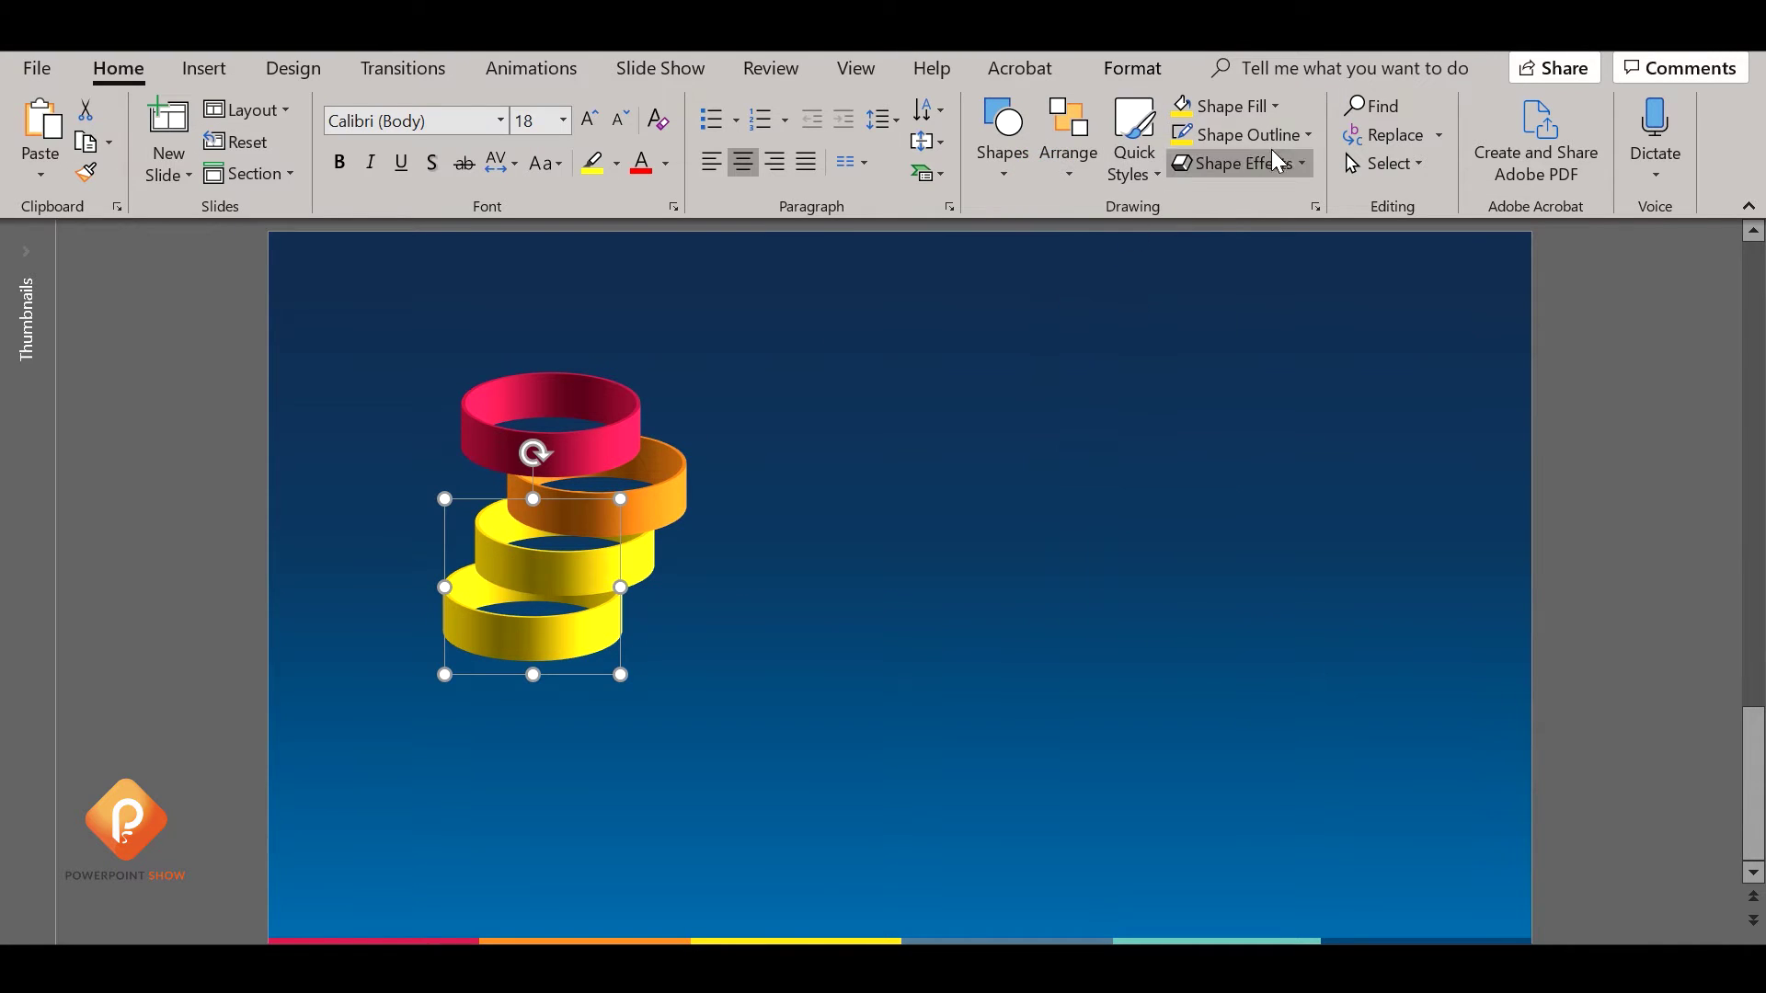
Colour the bottom ring's outline steel blue, lightened to RGB 94, 134, 162.
click(1241, 134)
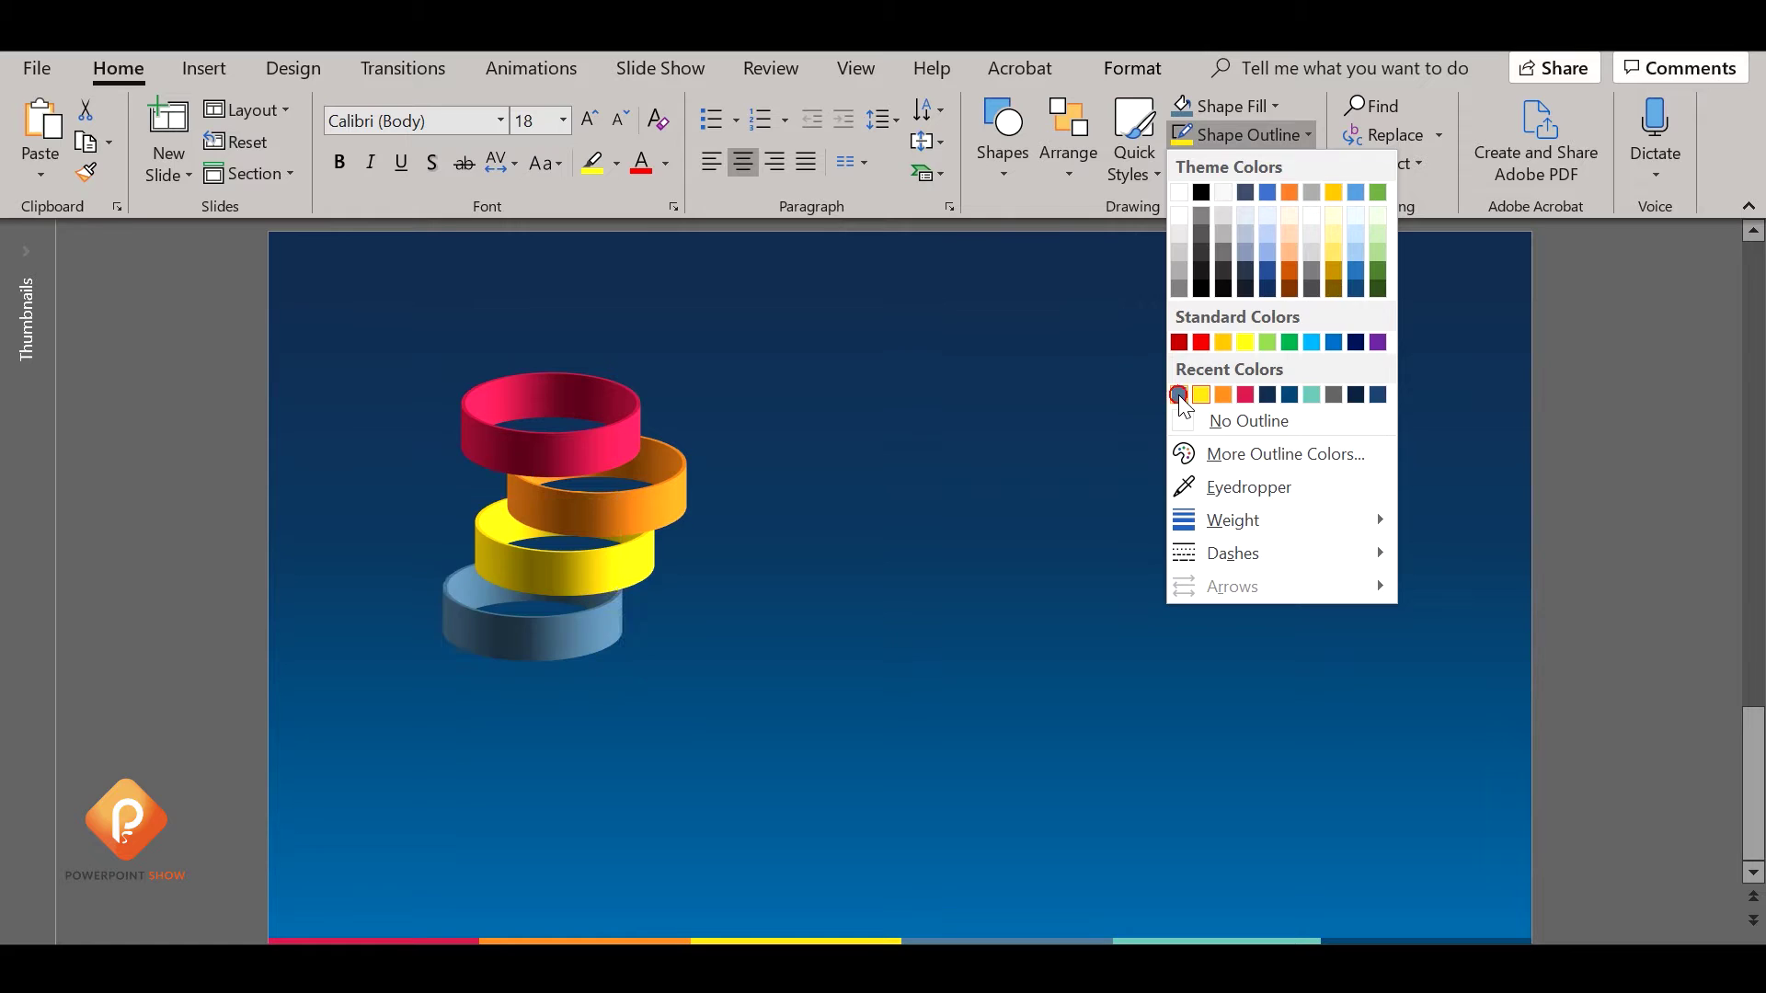
click(1178, 392)
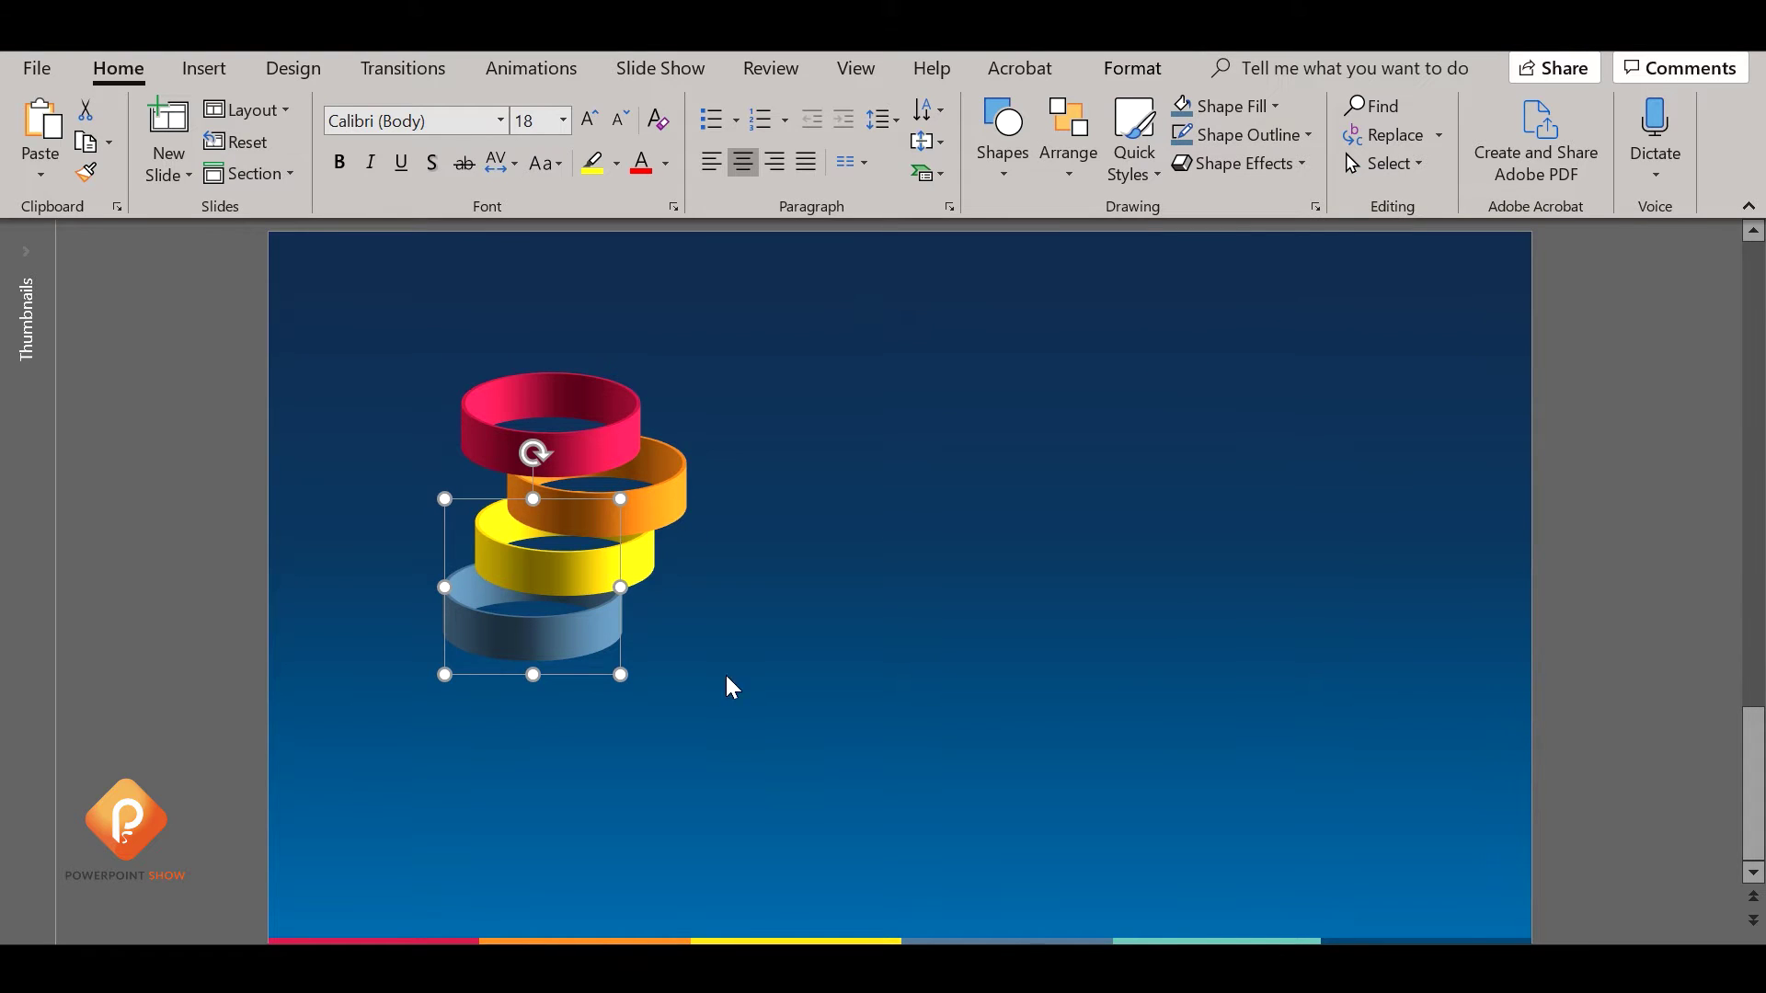
click(1242, 134)
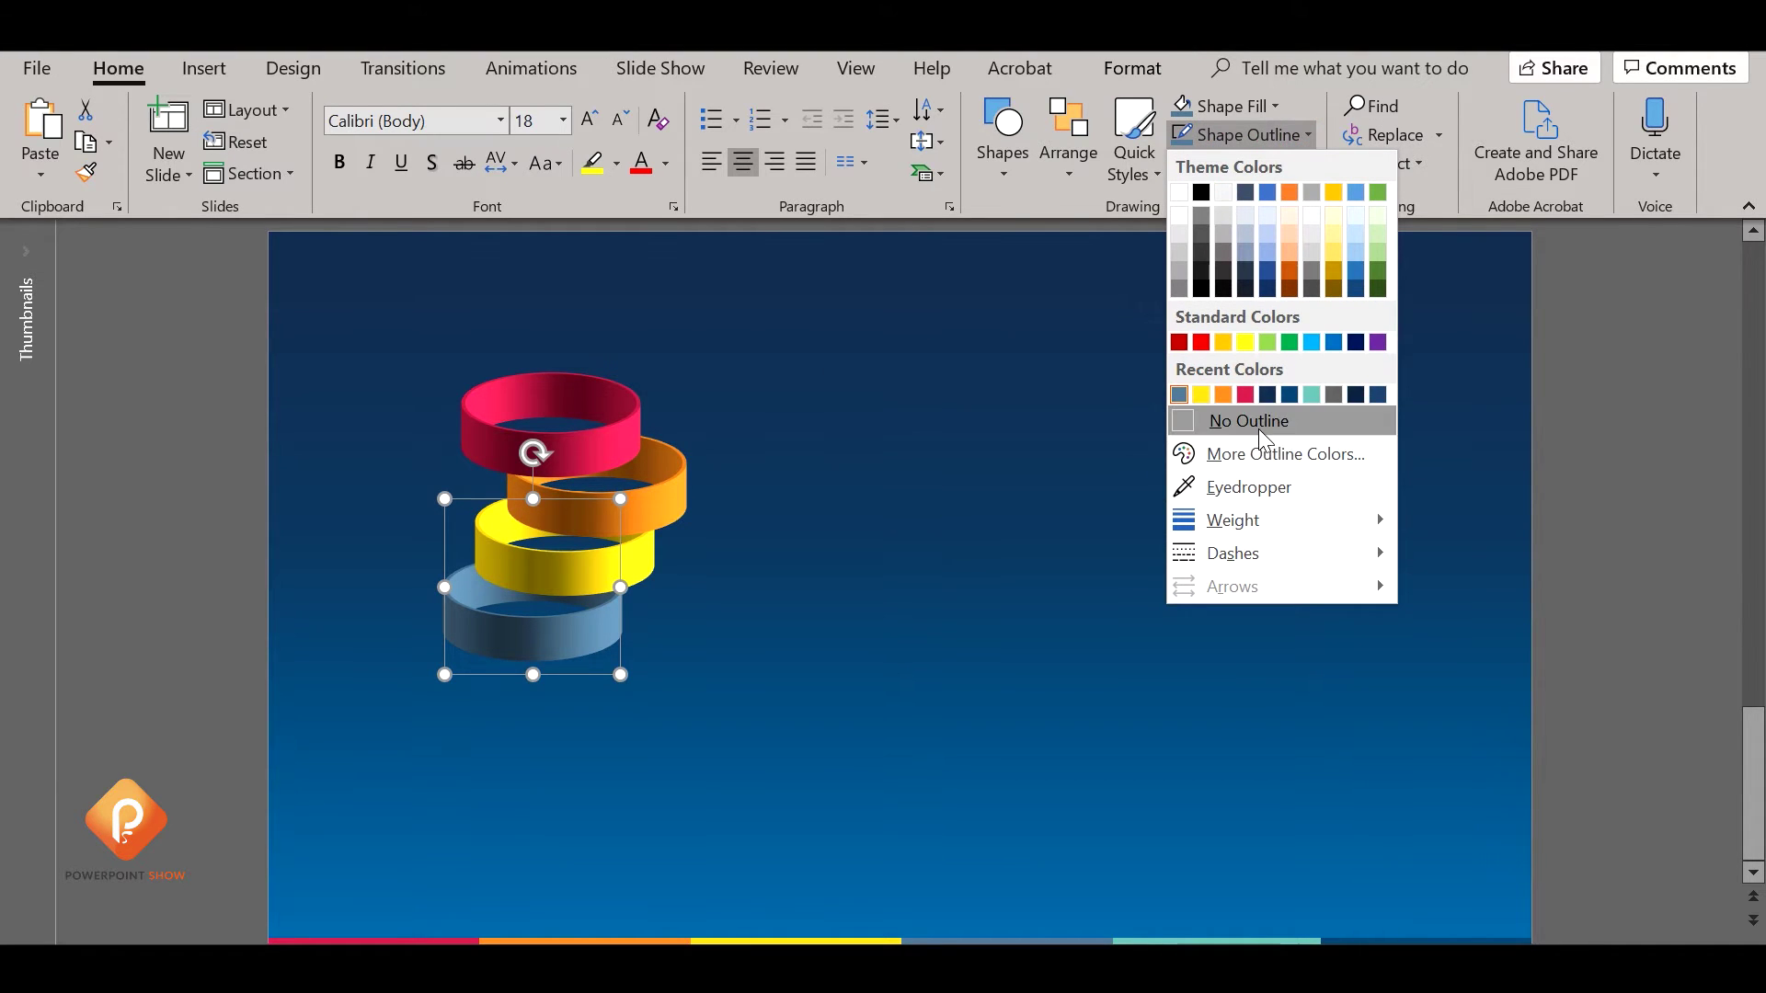
click(1277, 452)
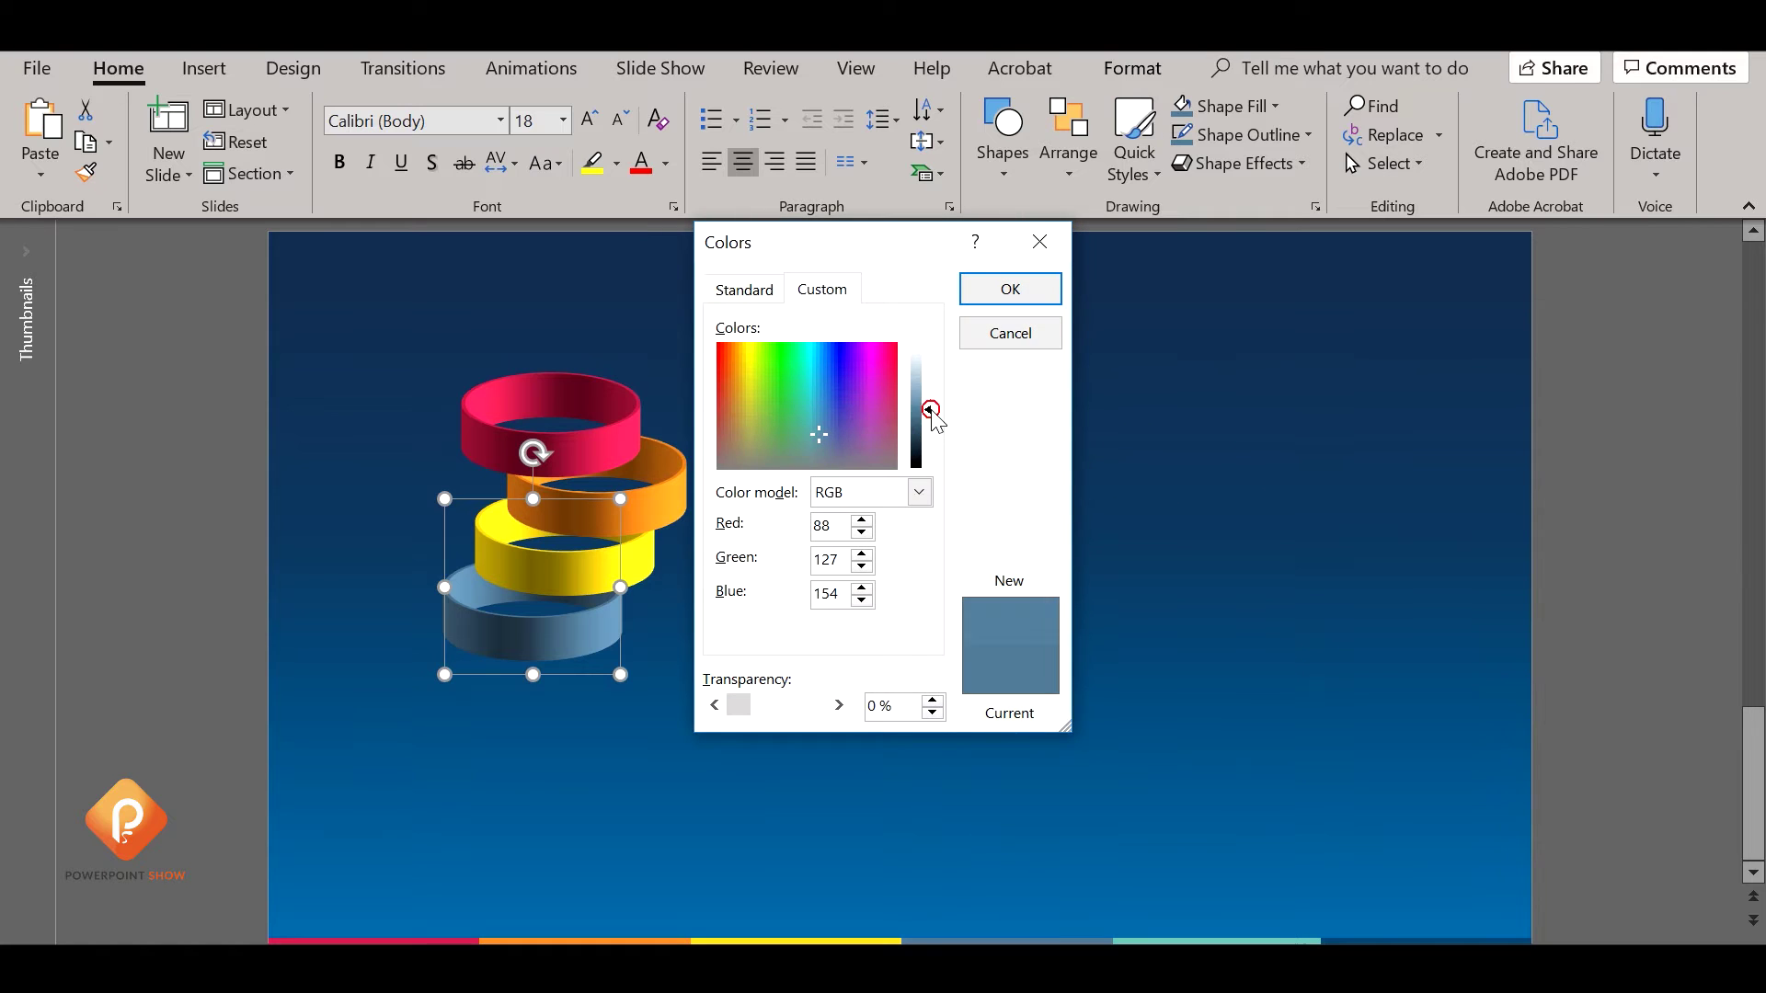
drag(931, 412, 931, 403)
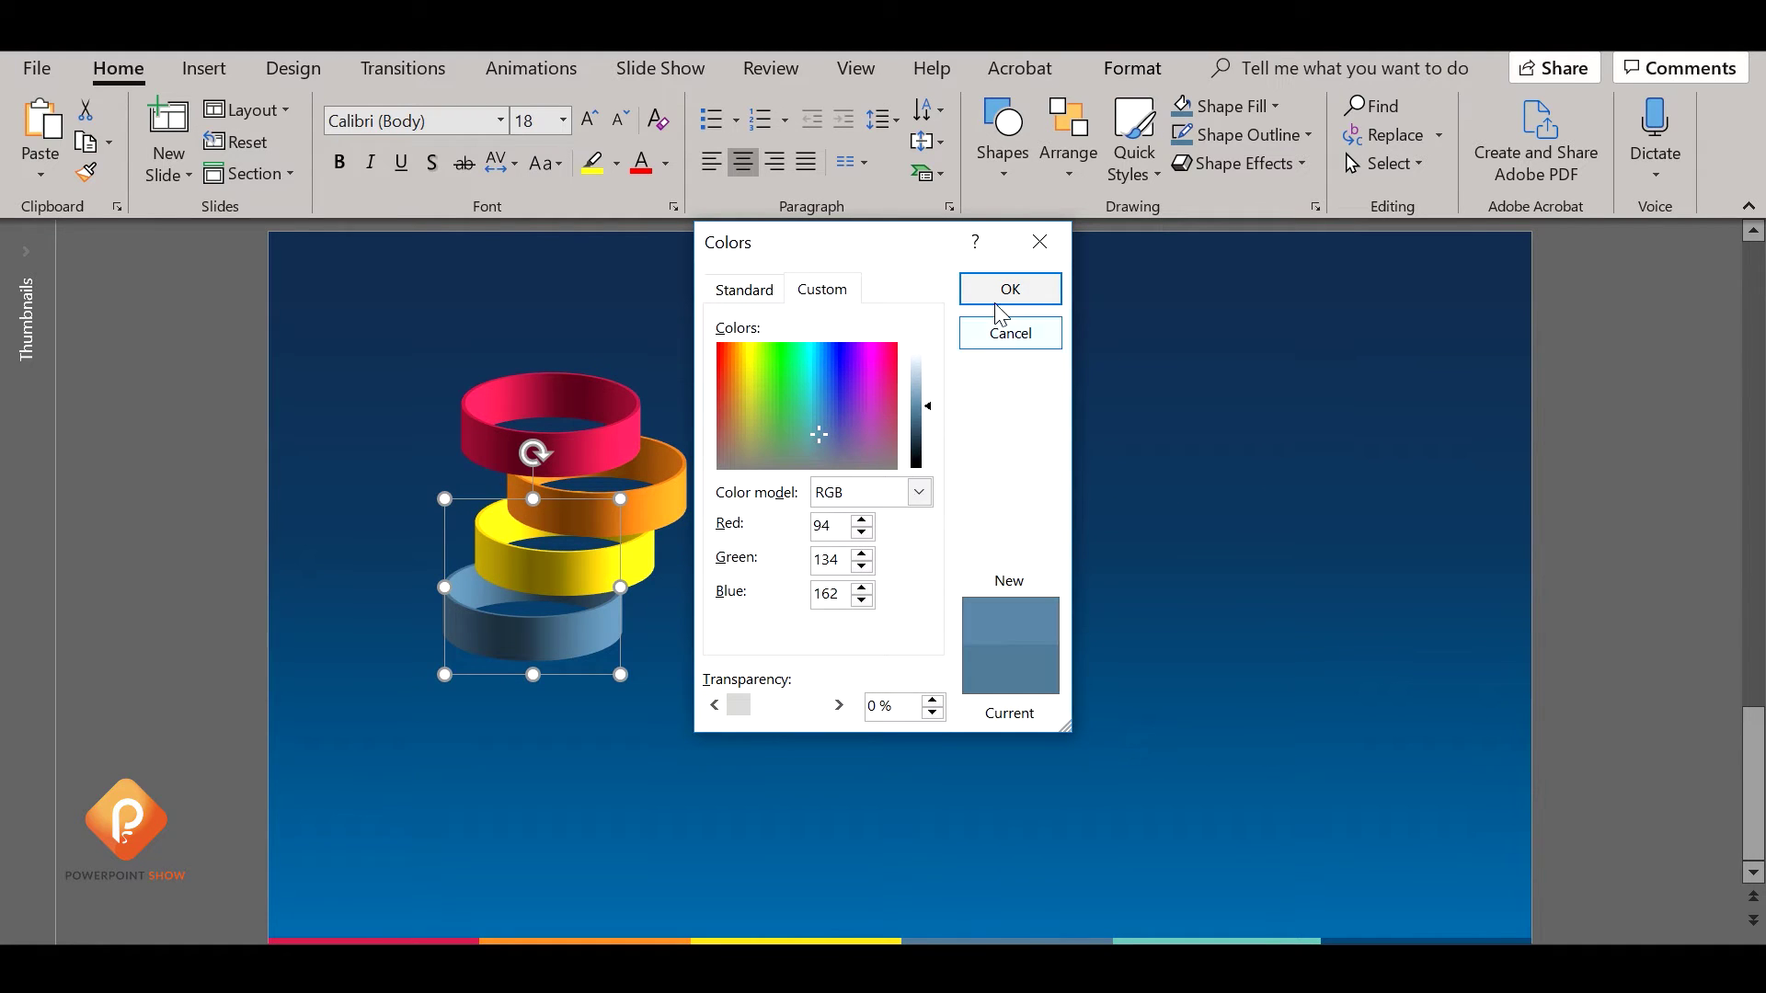
click(1002, 290)
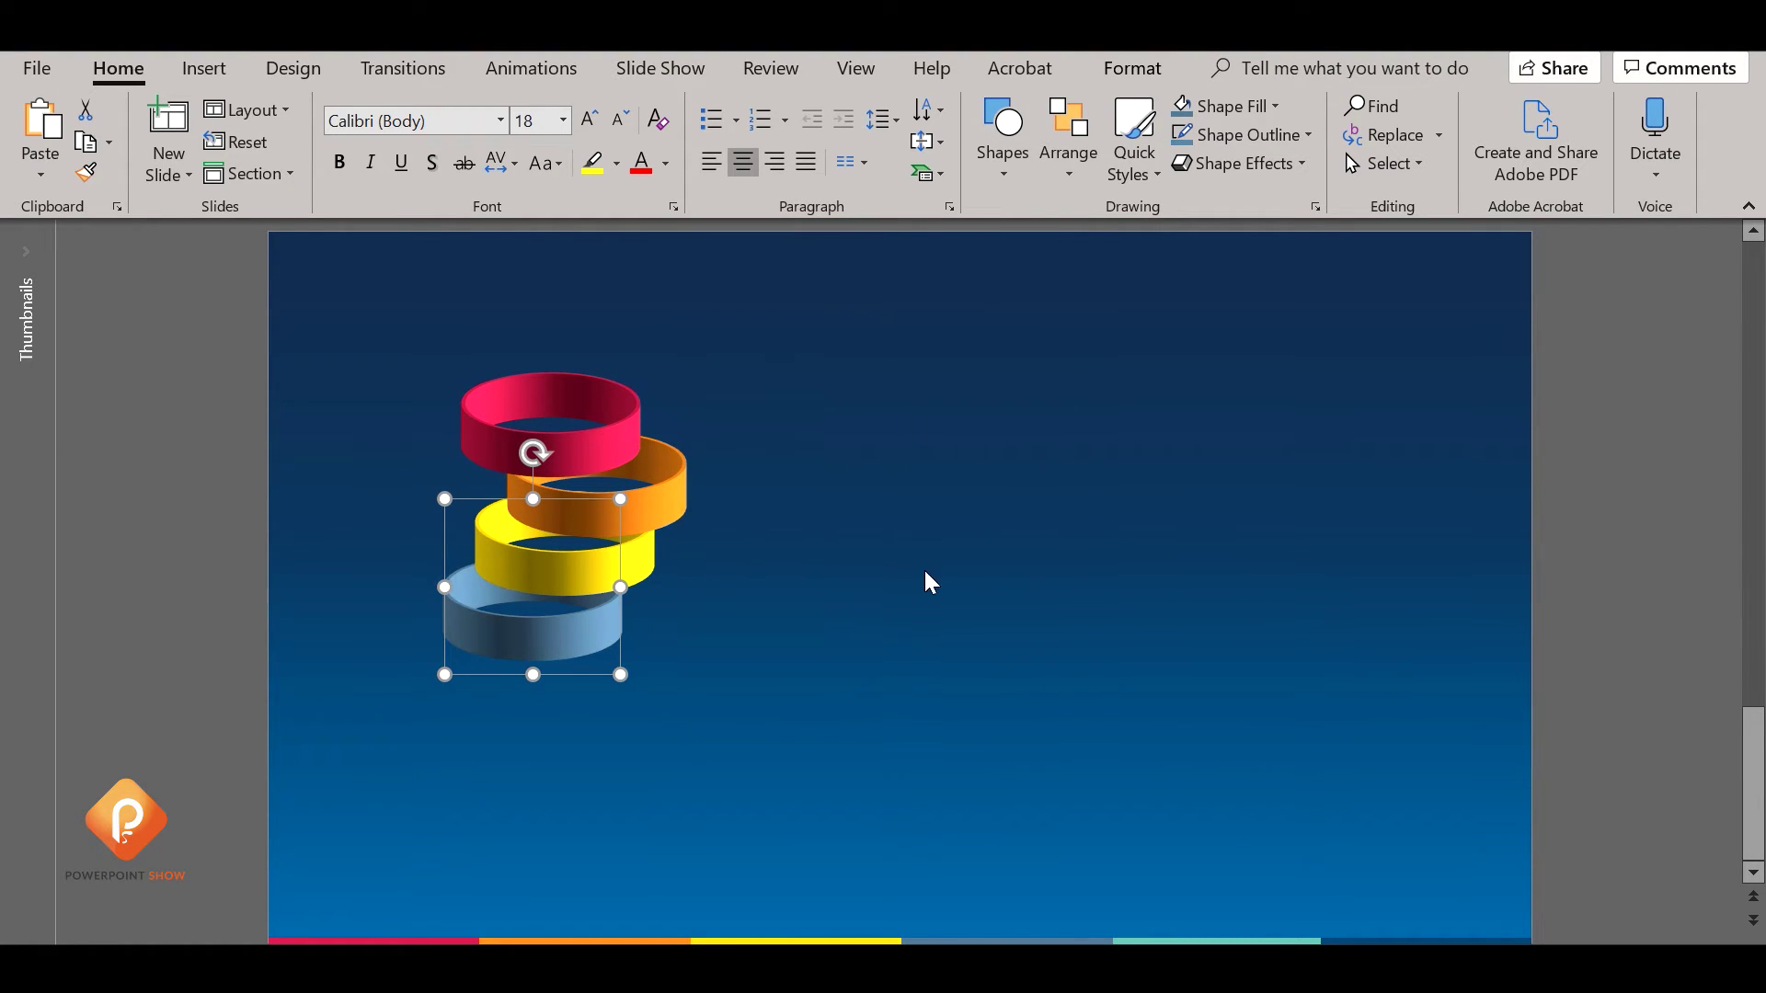
click(836, 605)
click(553, 637)
click(681, 655)
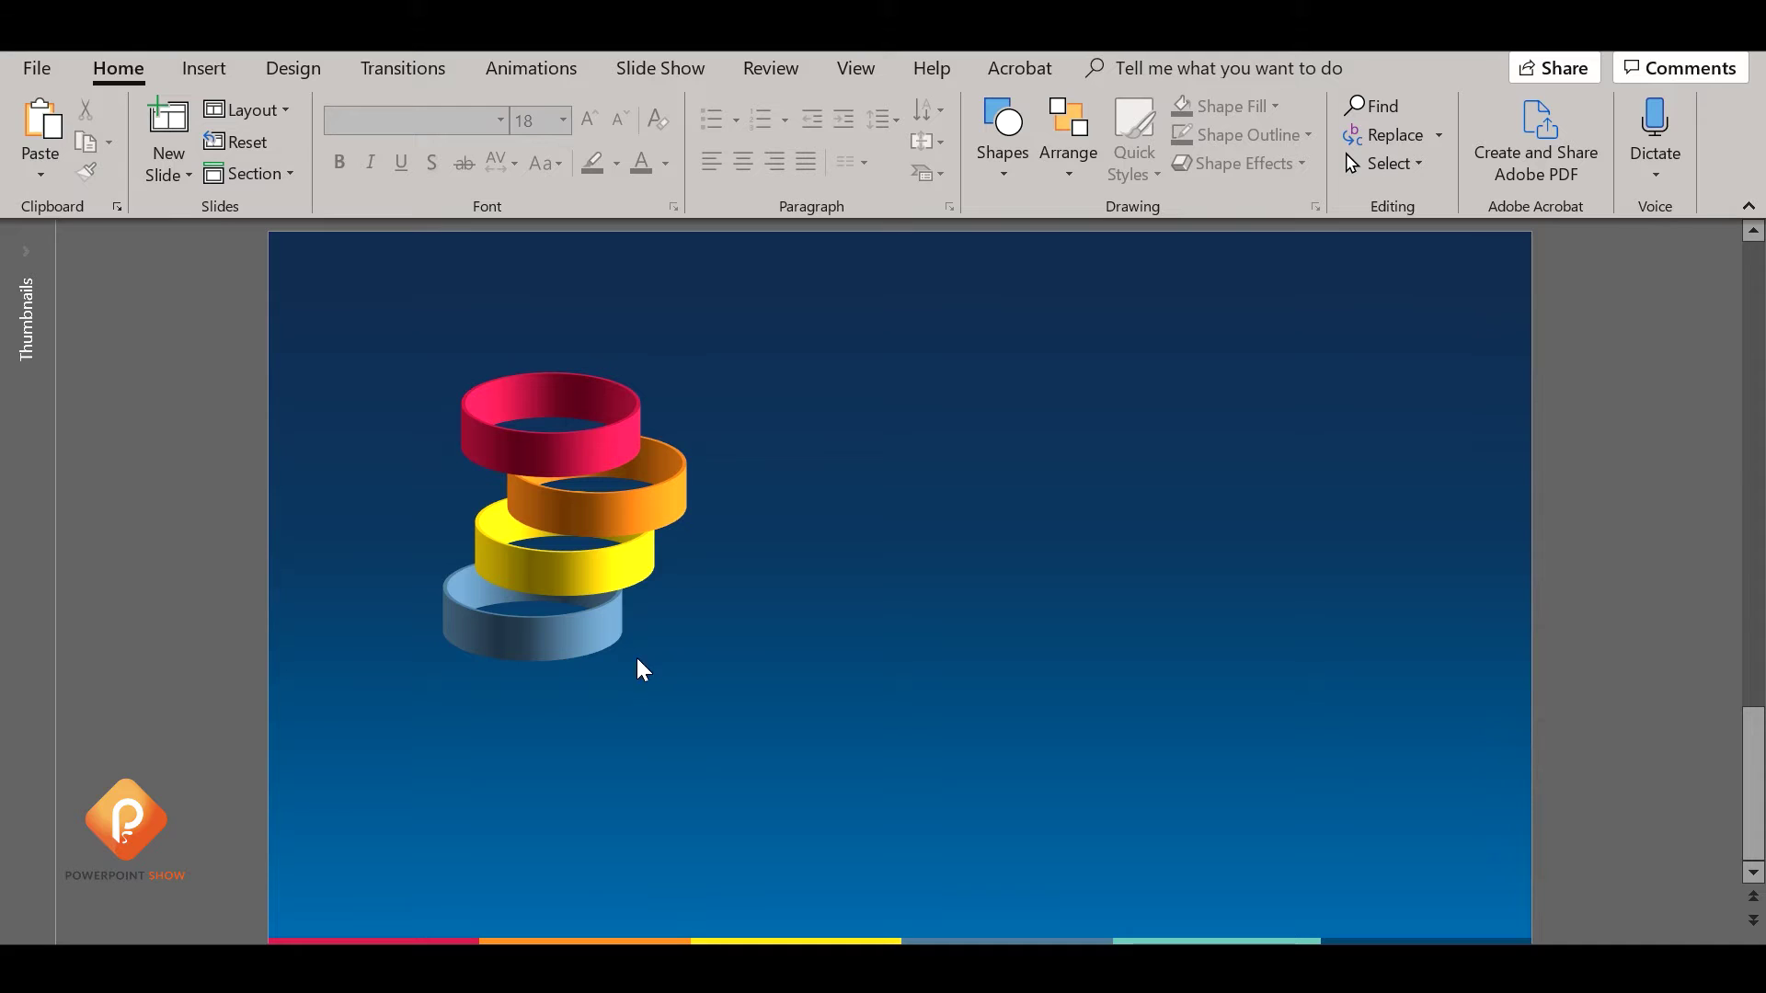
Duplicate the blue and yellow rings further down, then delete the extra blue copy.
click(583, 582)
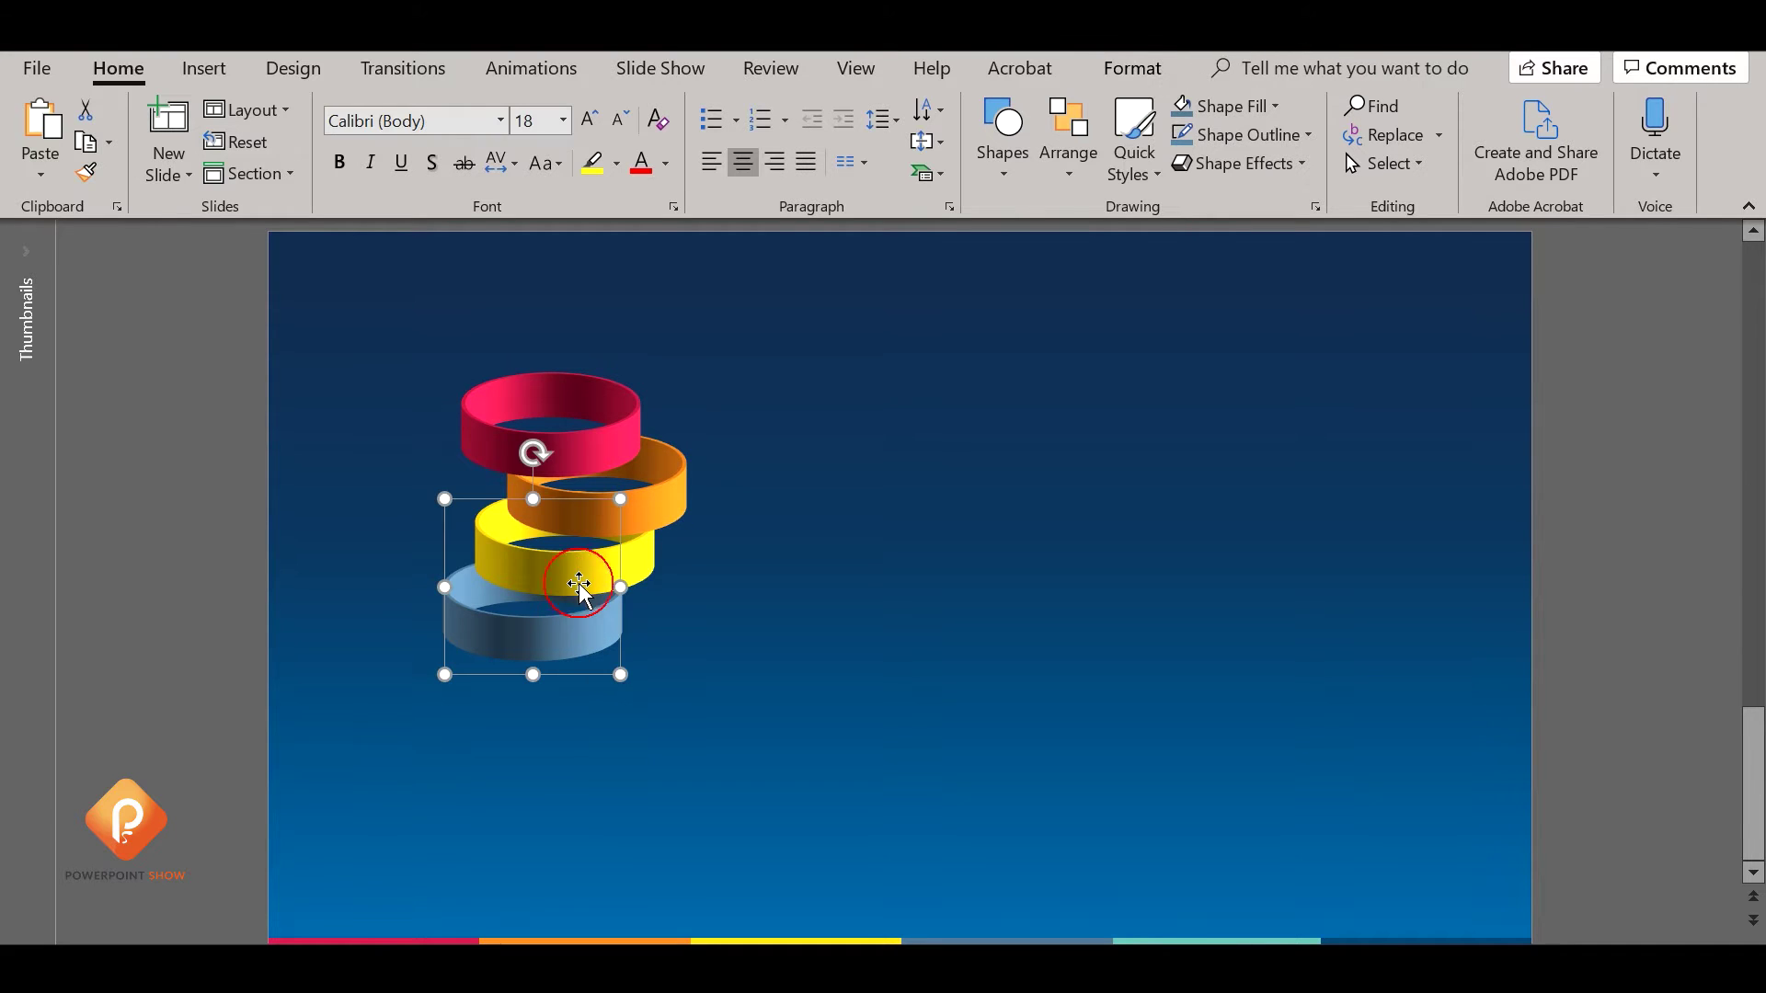
shift+click(649, 575)
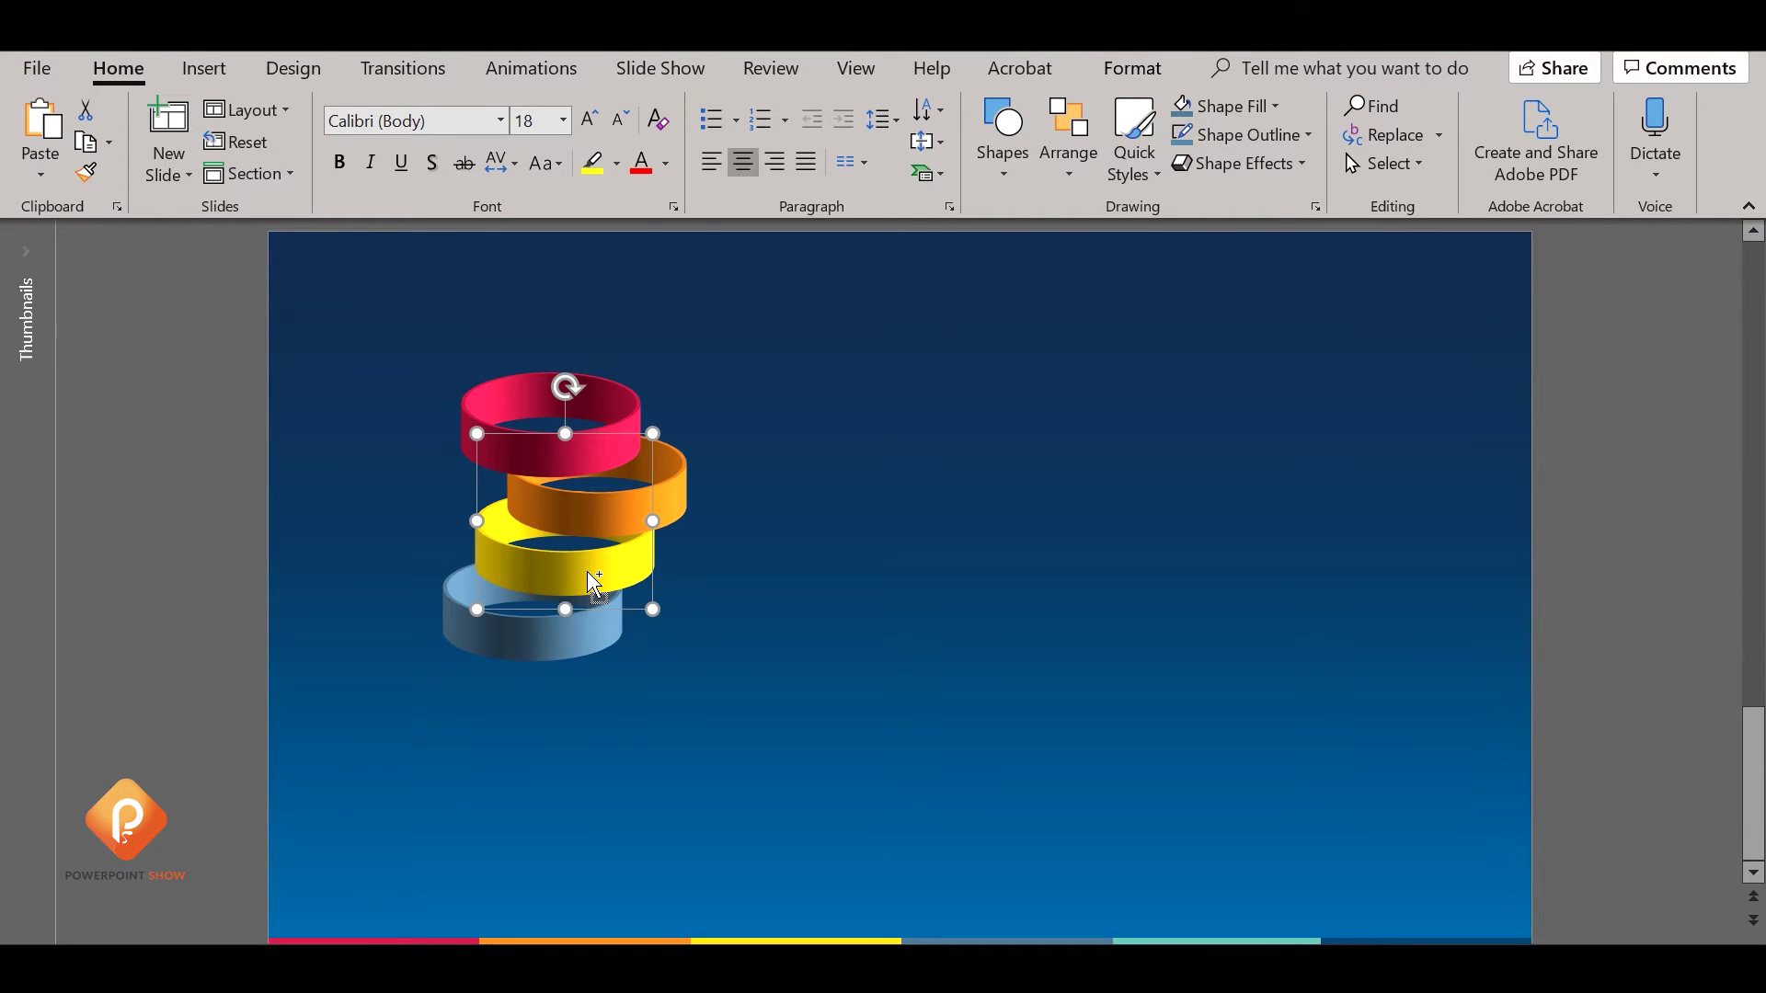
drag(594, 572, 594, 725)
click(697, 720)
click(631, 717)
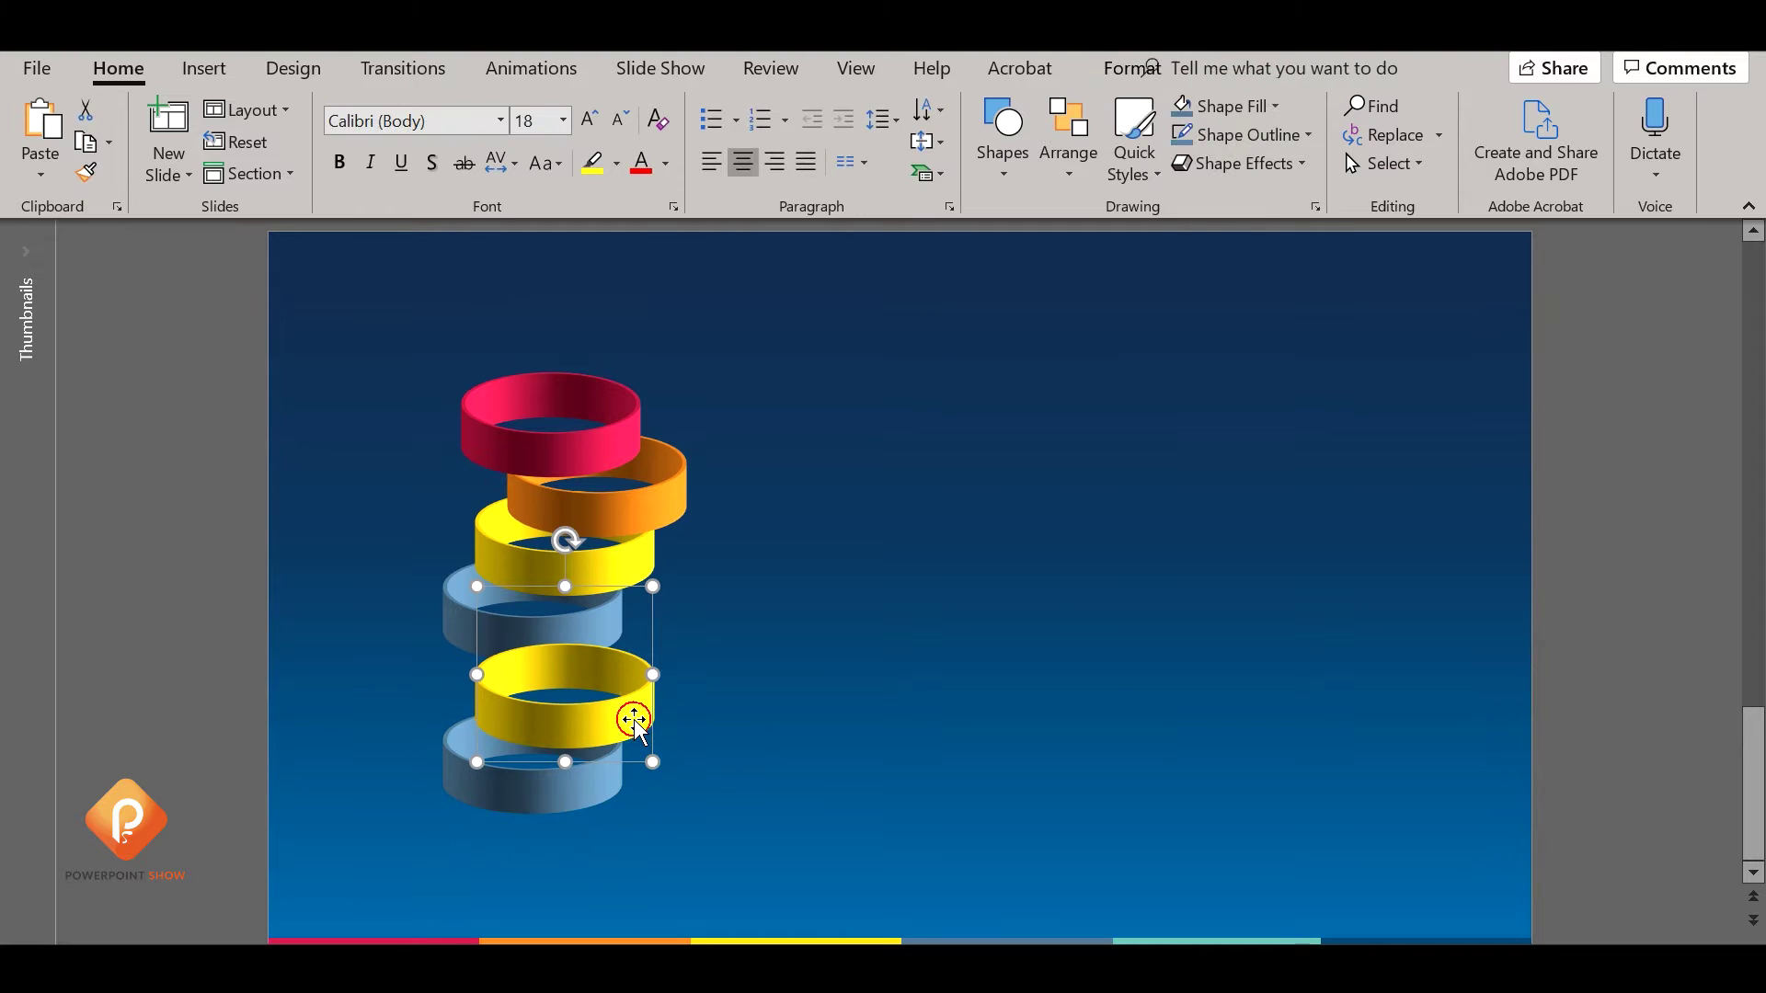
click(576, 804)
key(Delete)
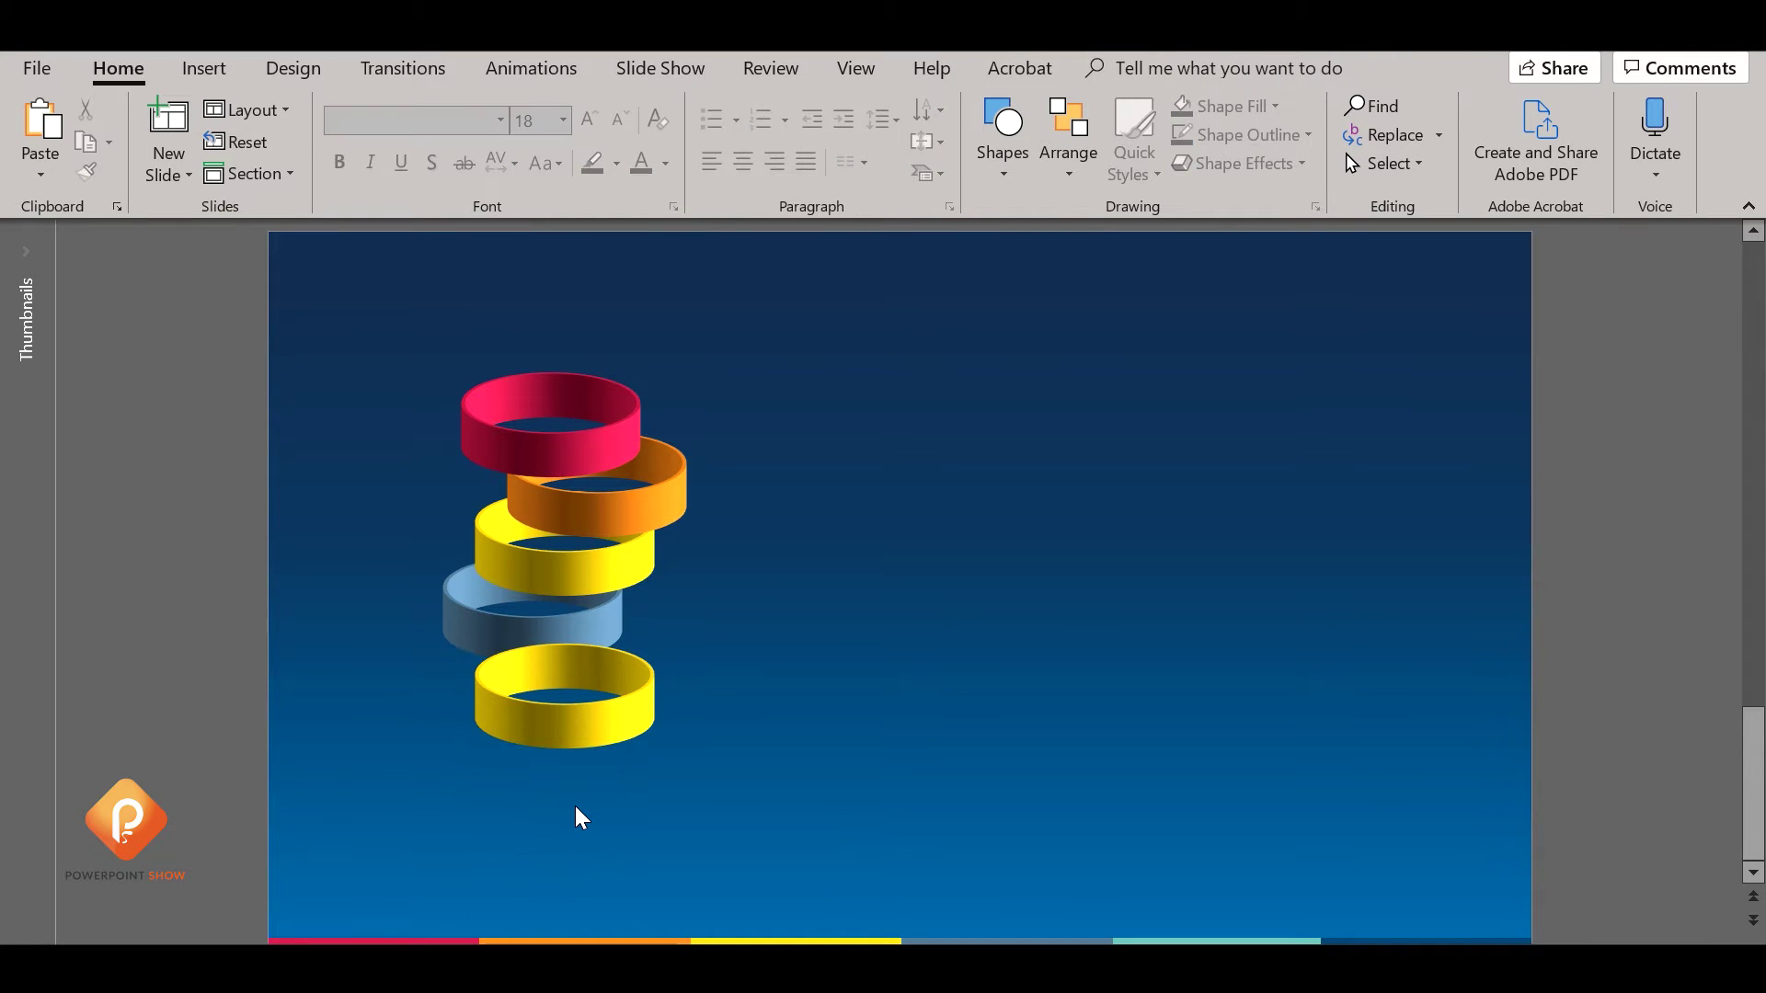
Send the yellow copy backward and position it just beneath the blue ring.
click(576, 739)
click(1068, 138)
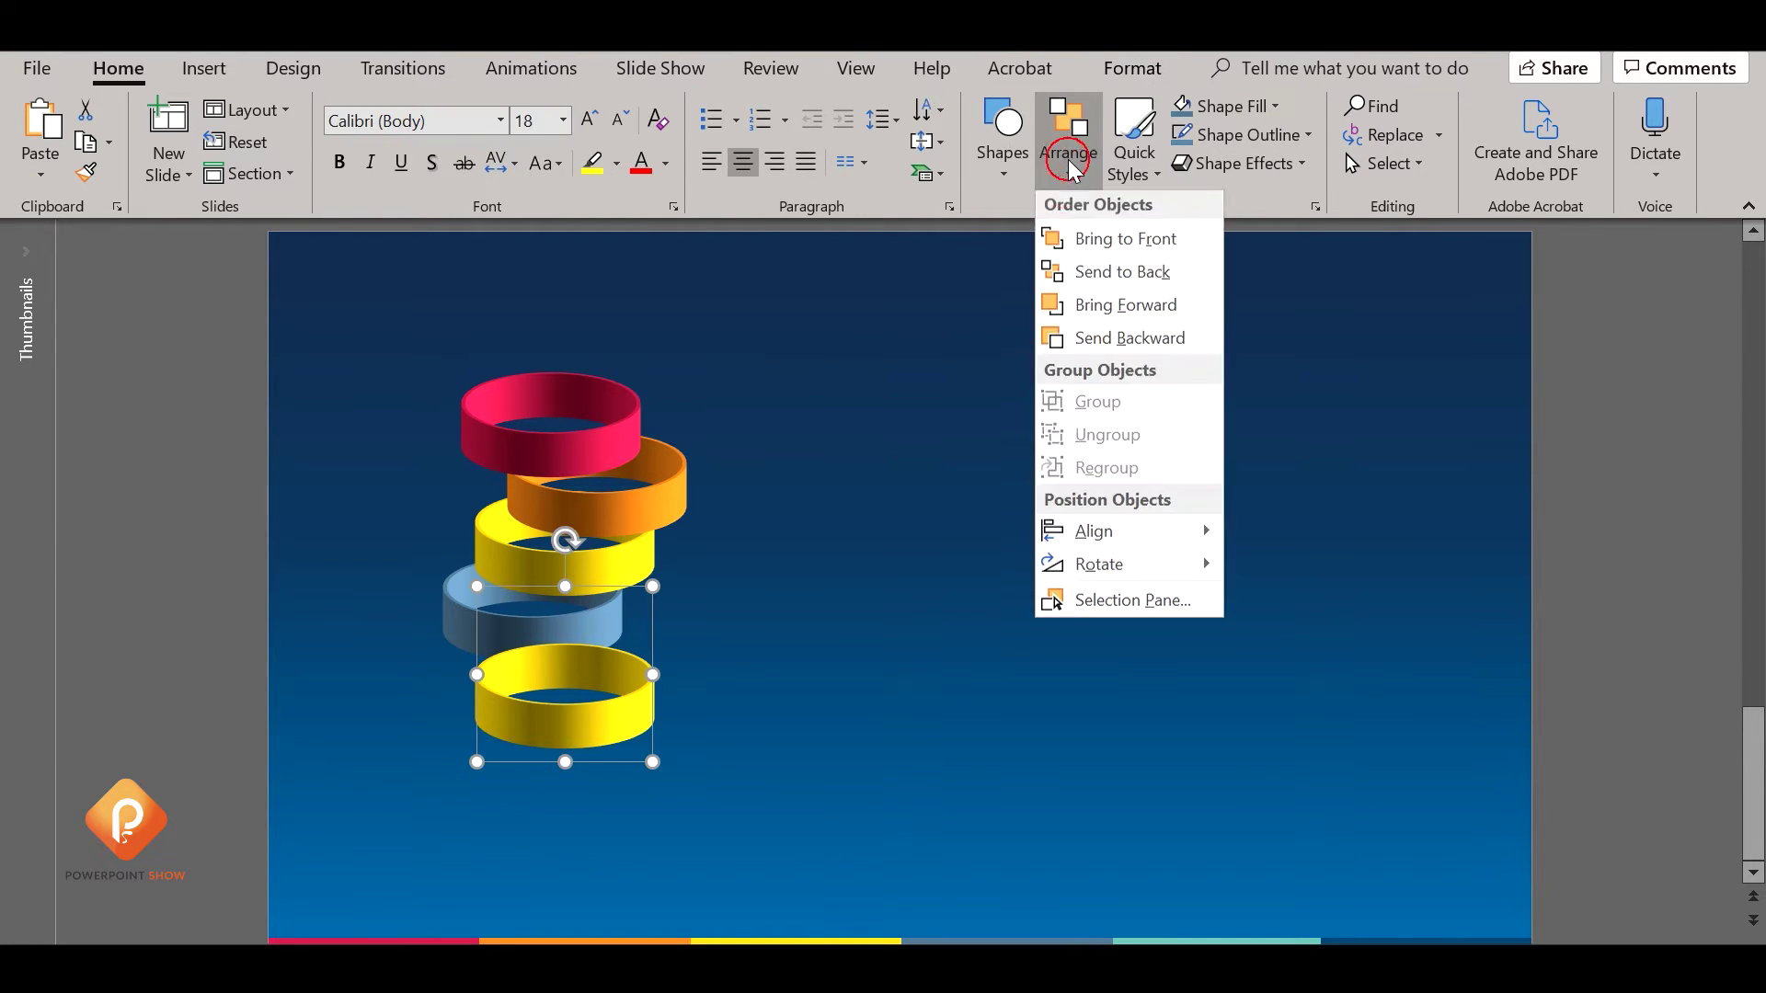
click(1094, 272)
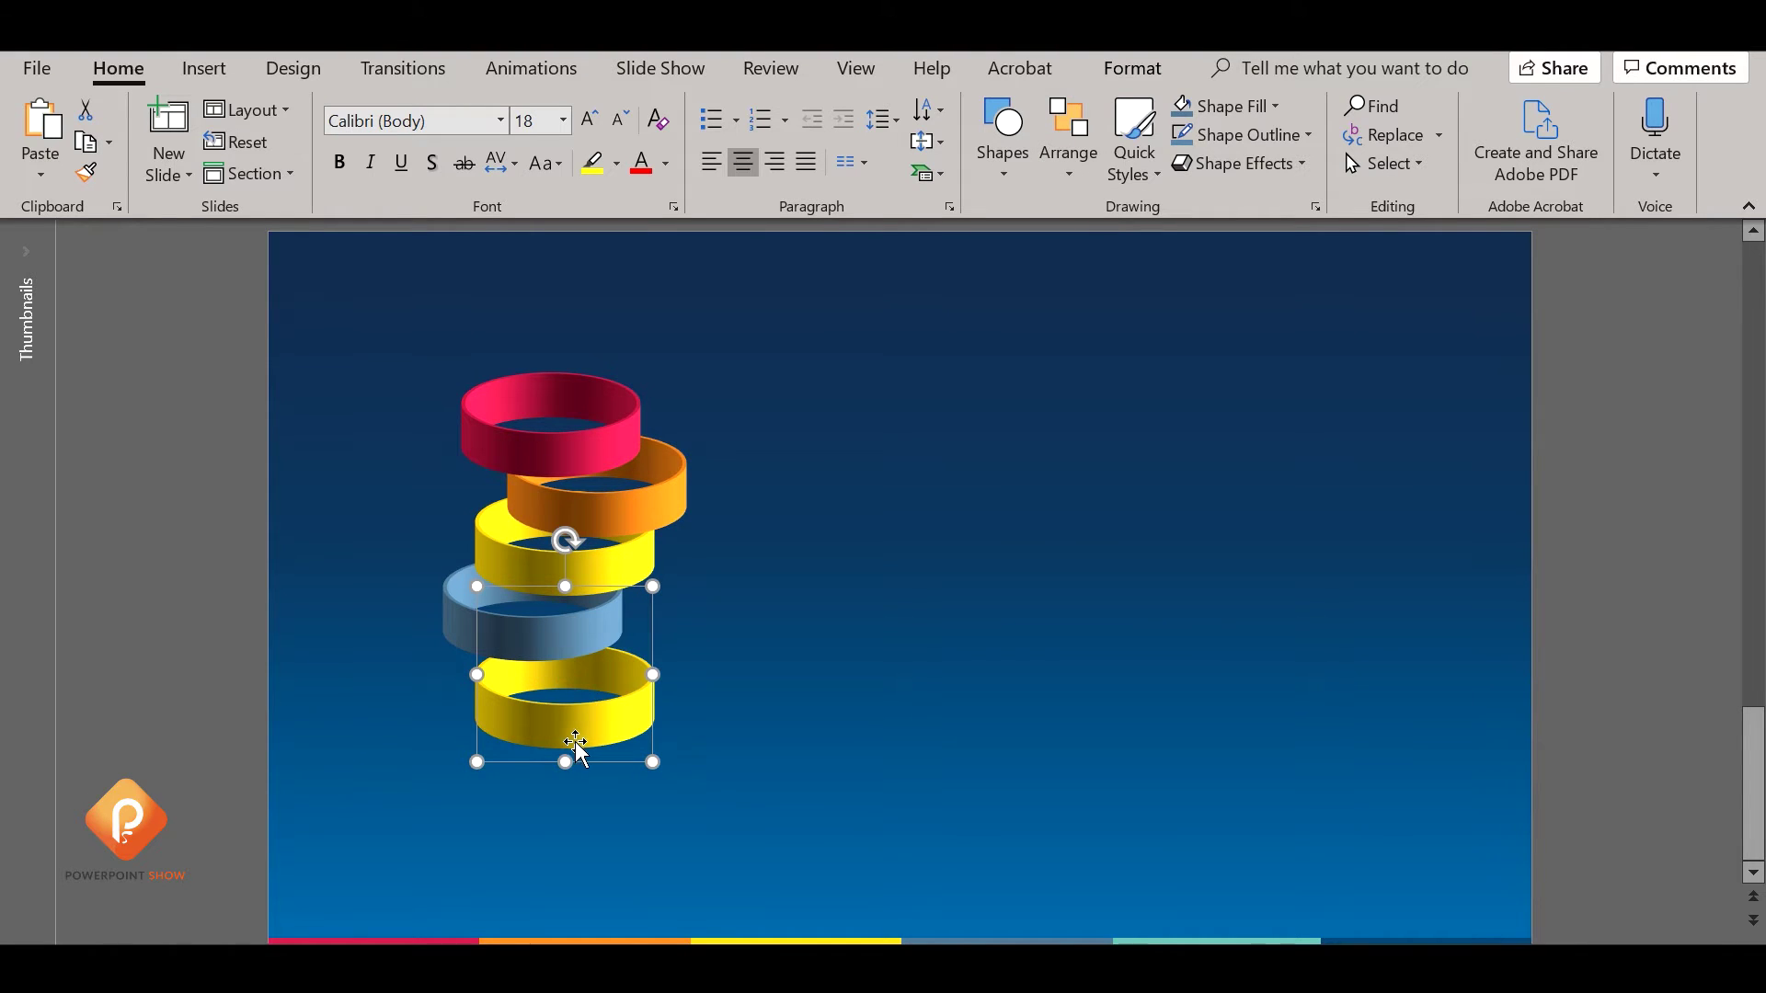
drag(575, 747, 585, 702)
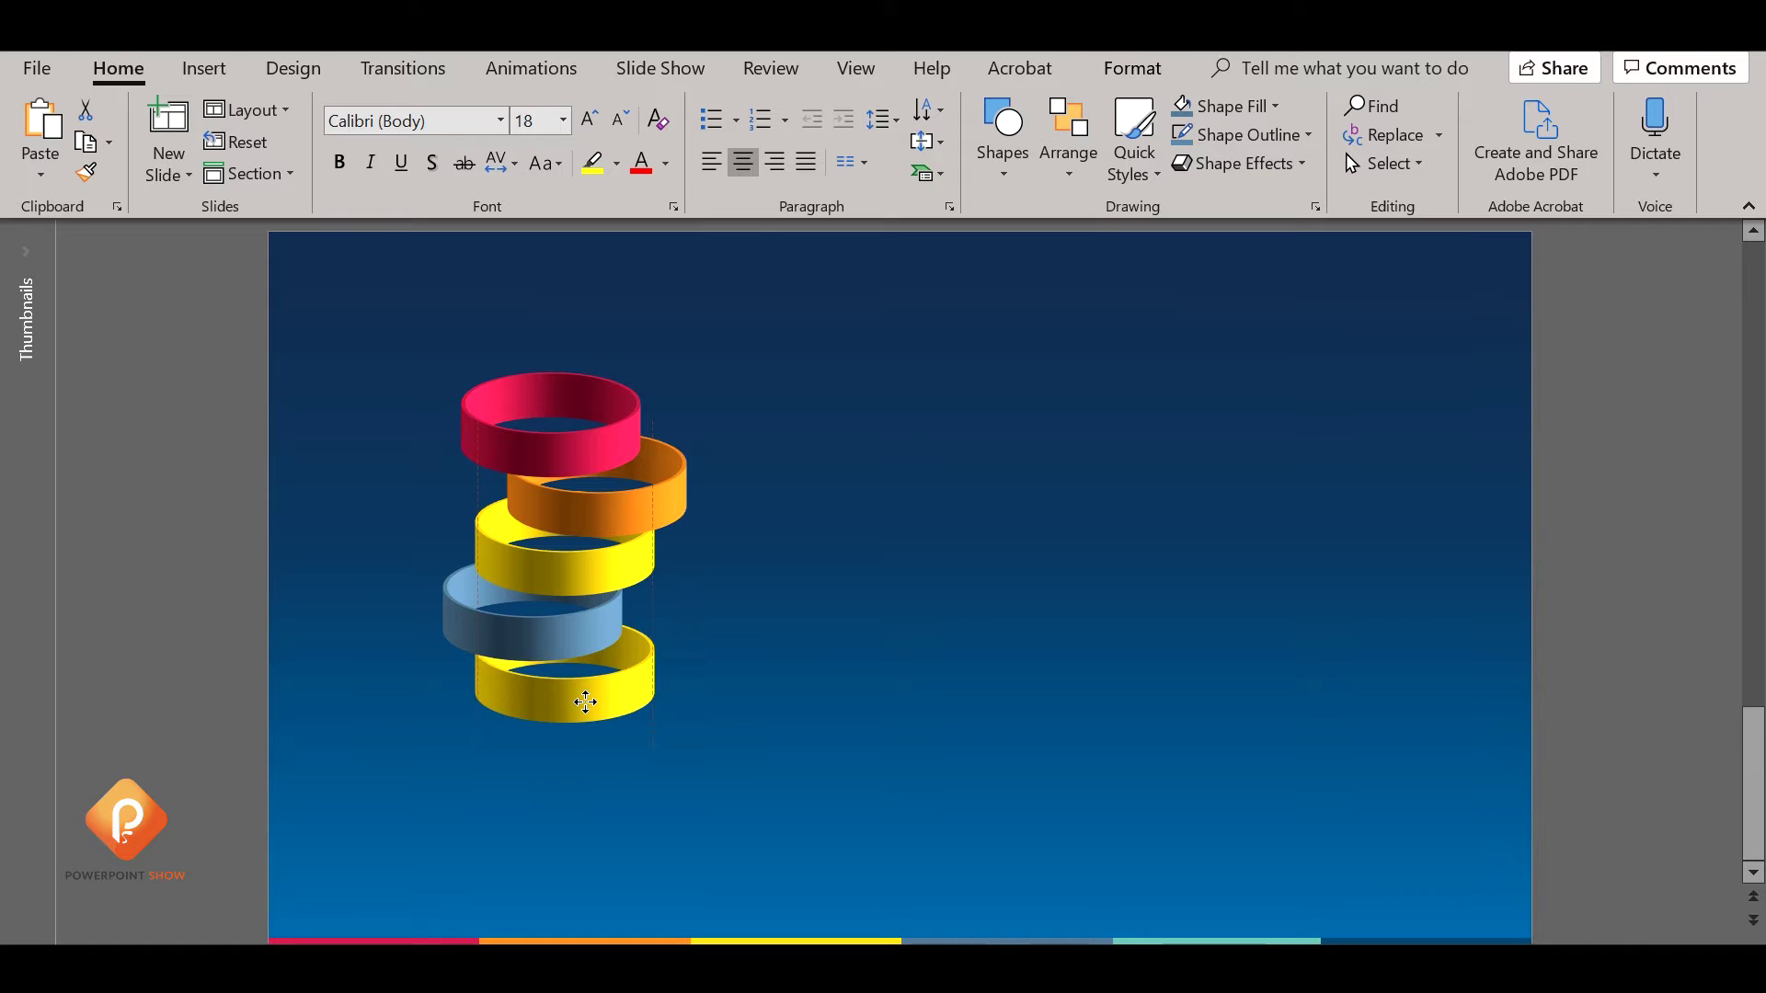
drag(583, 702, 590, 710)
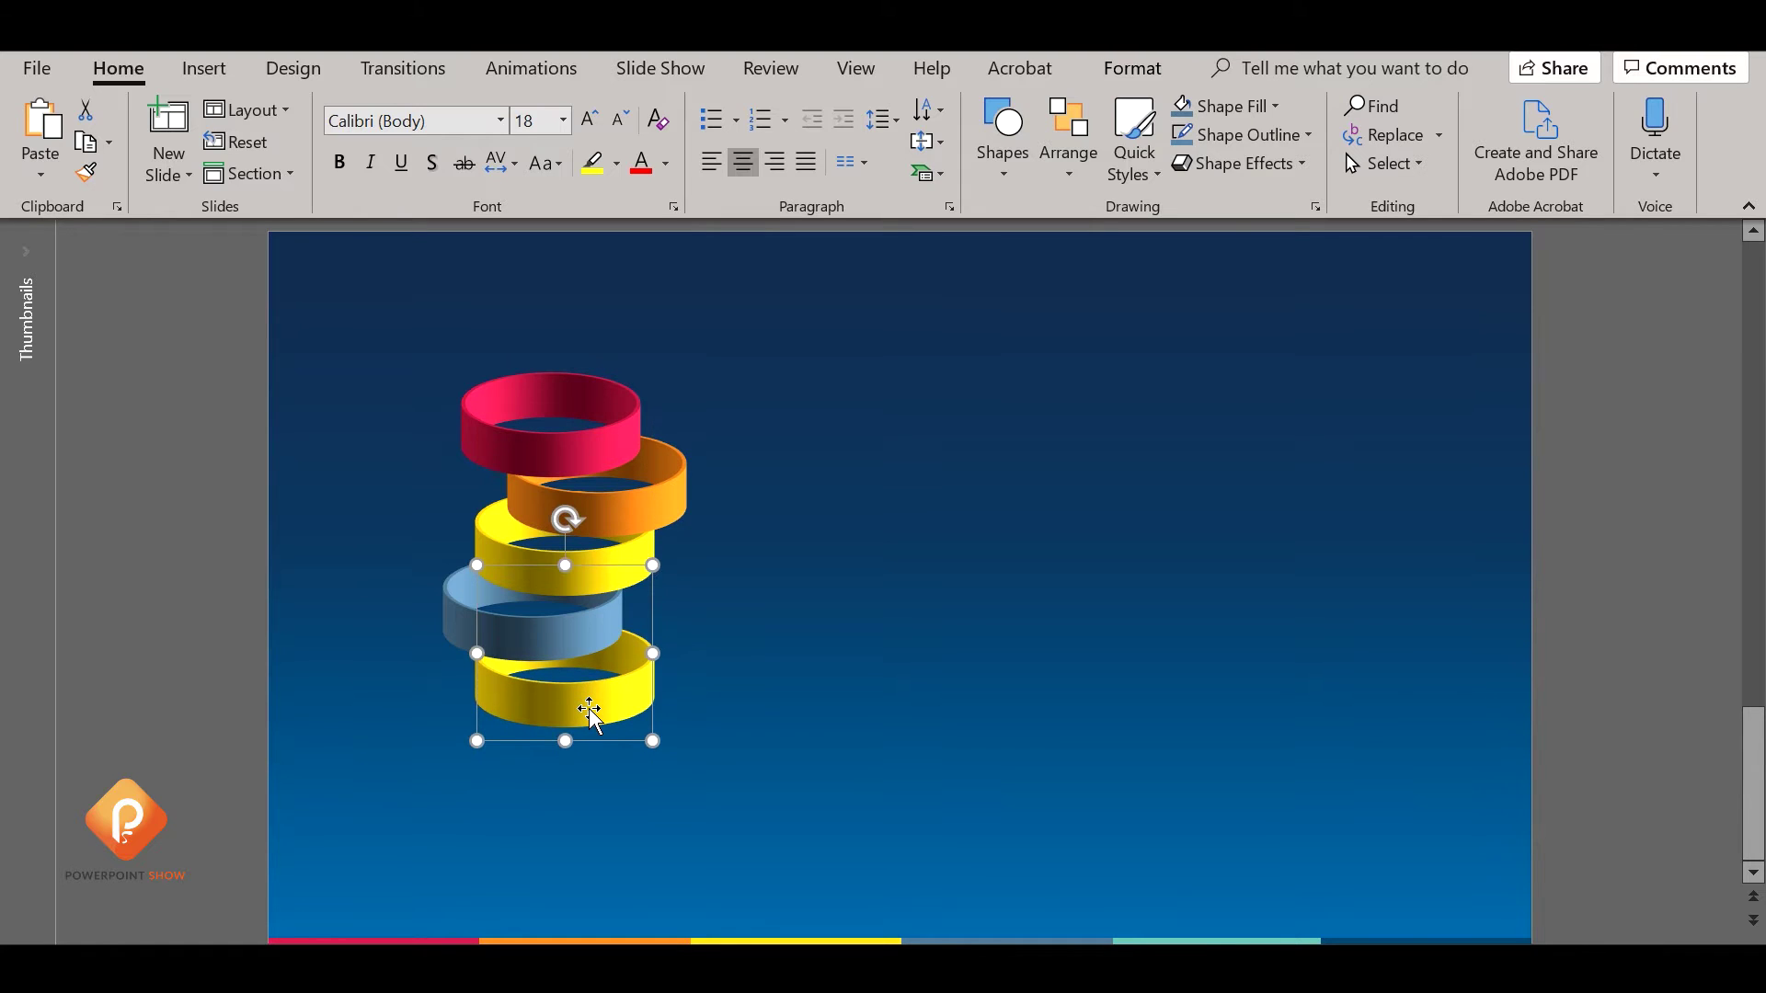
click(406, 427)
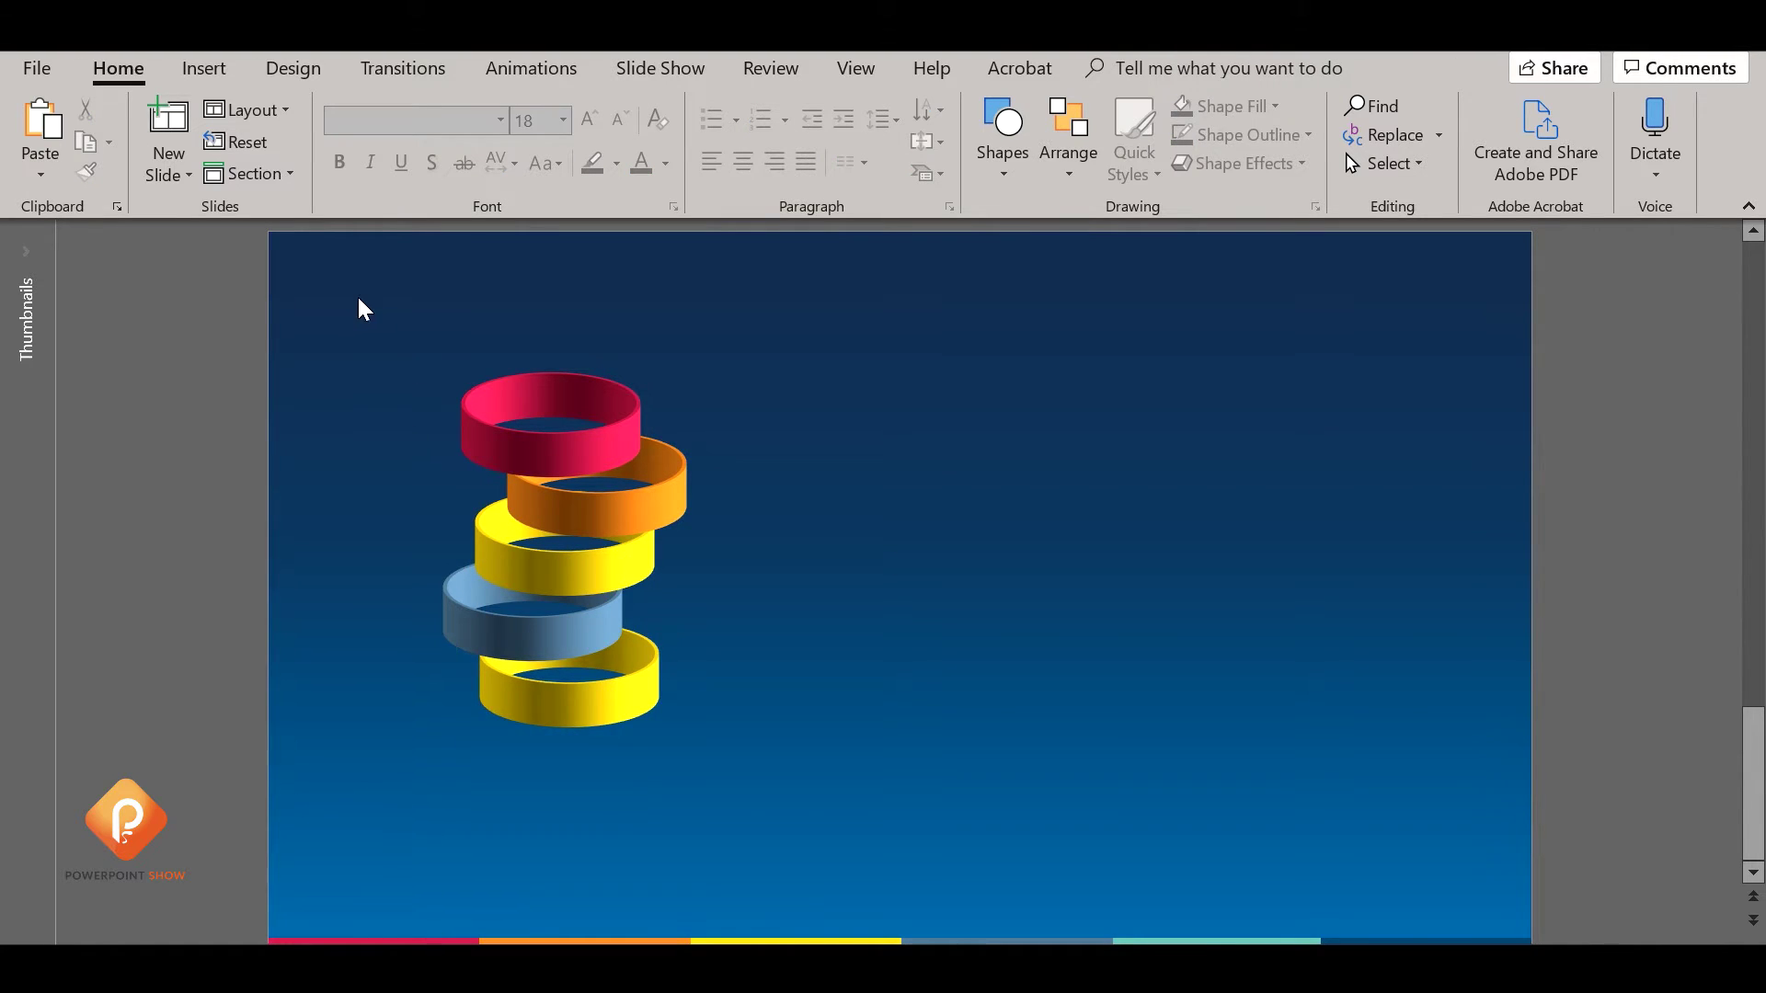
drag(356, 295, 773, 865)
Distribute the selected rings vertically for even spacing.
click(1067, 138)
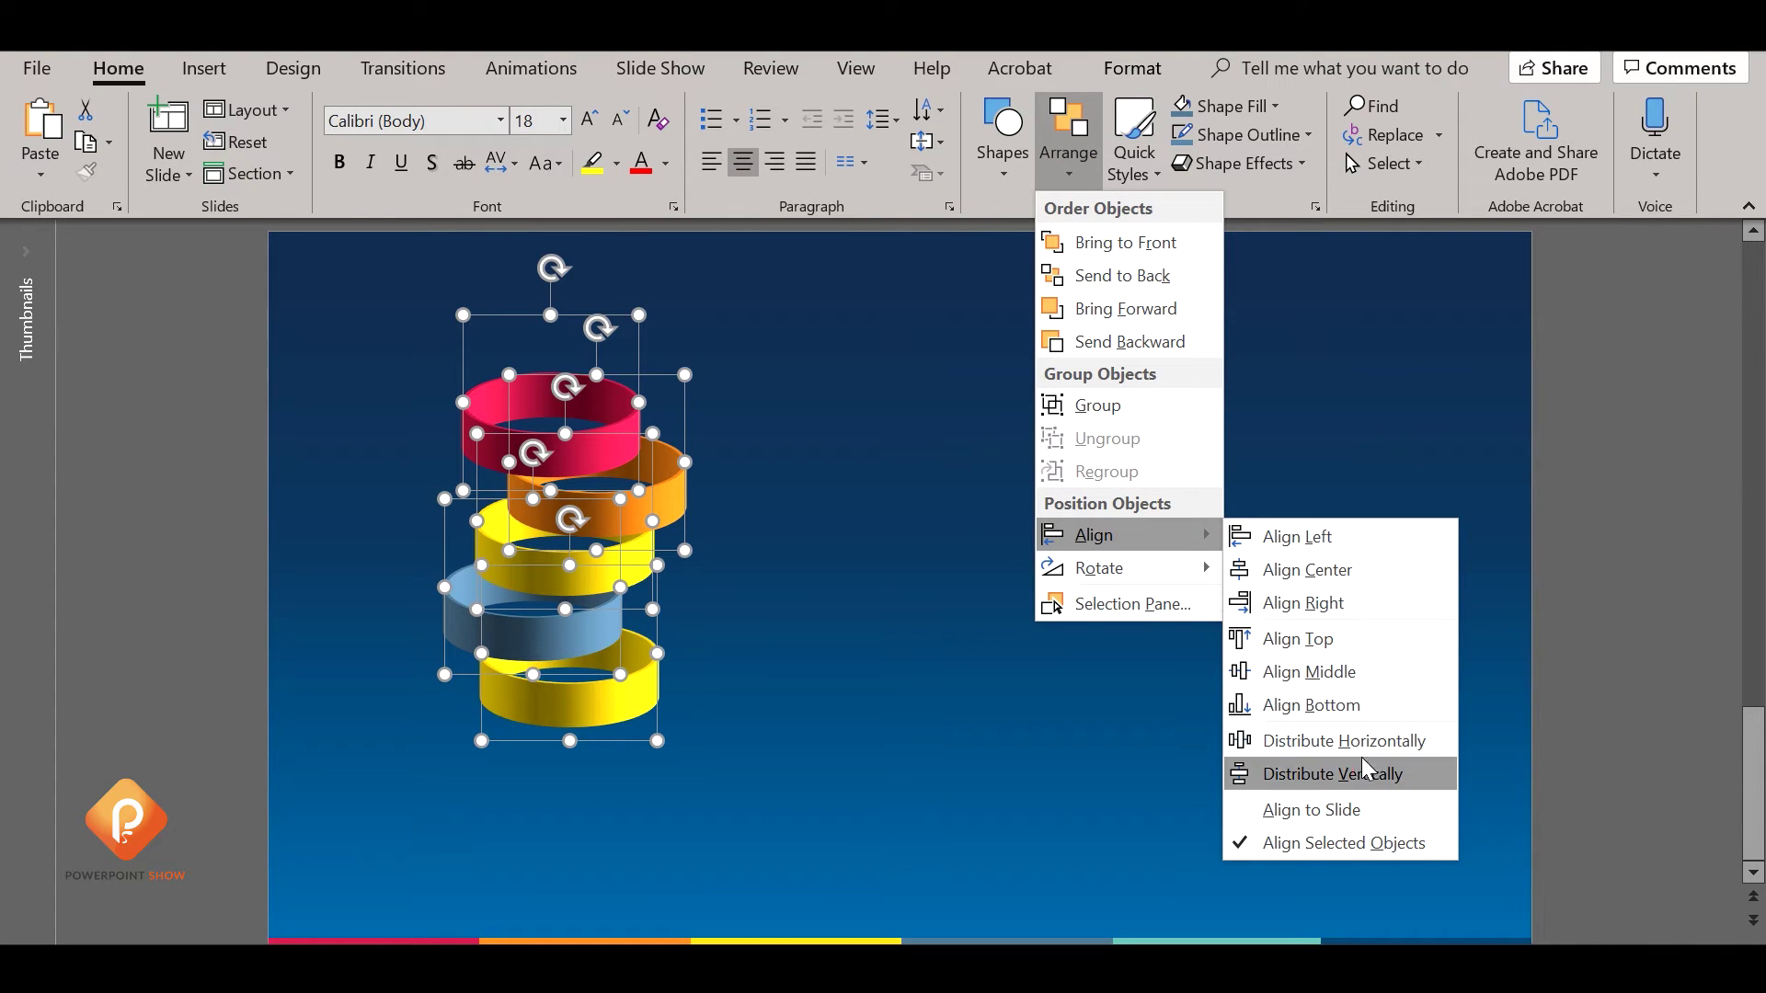
click(1229, 647)
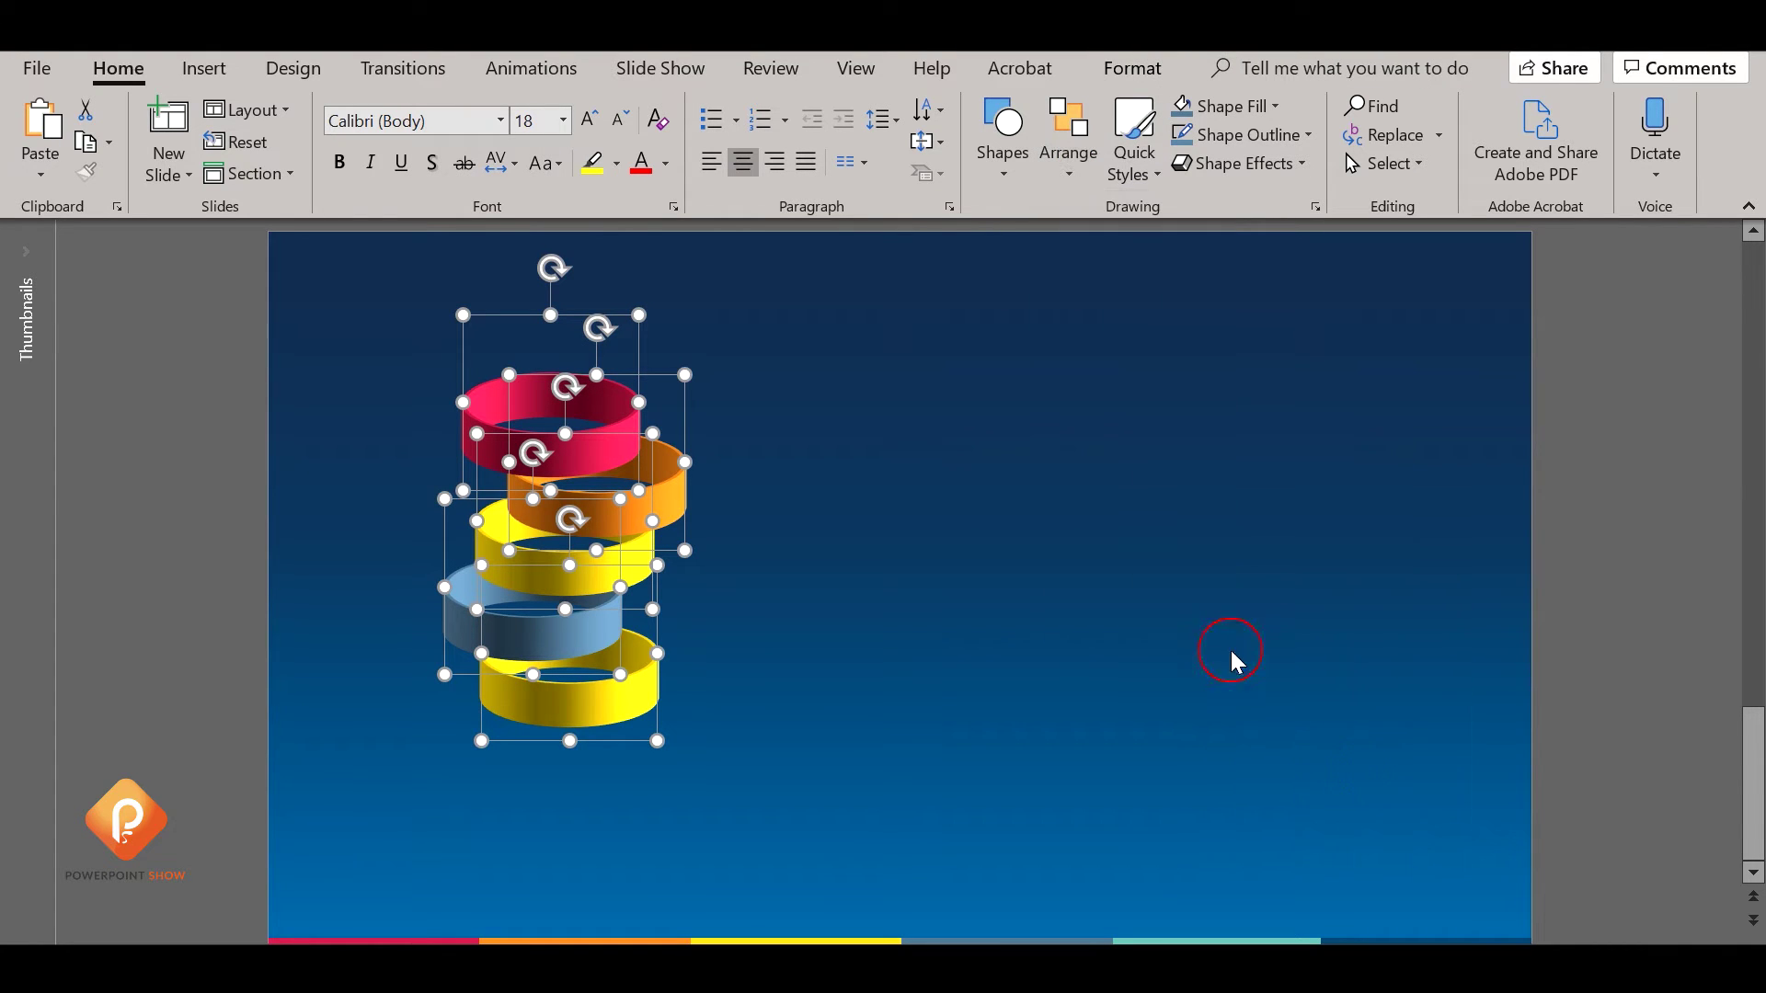
click(979, 544)
click(809, 636)
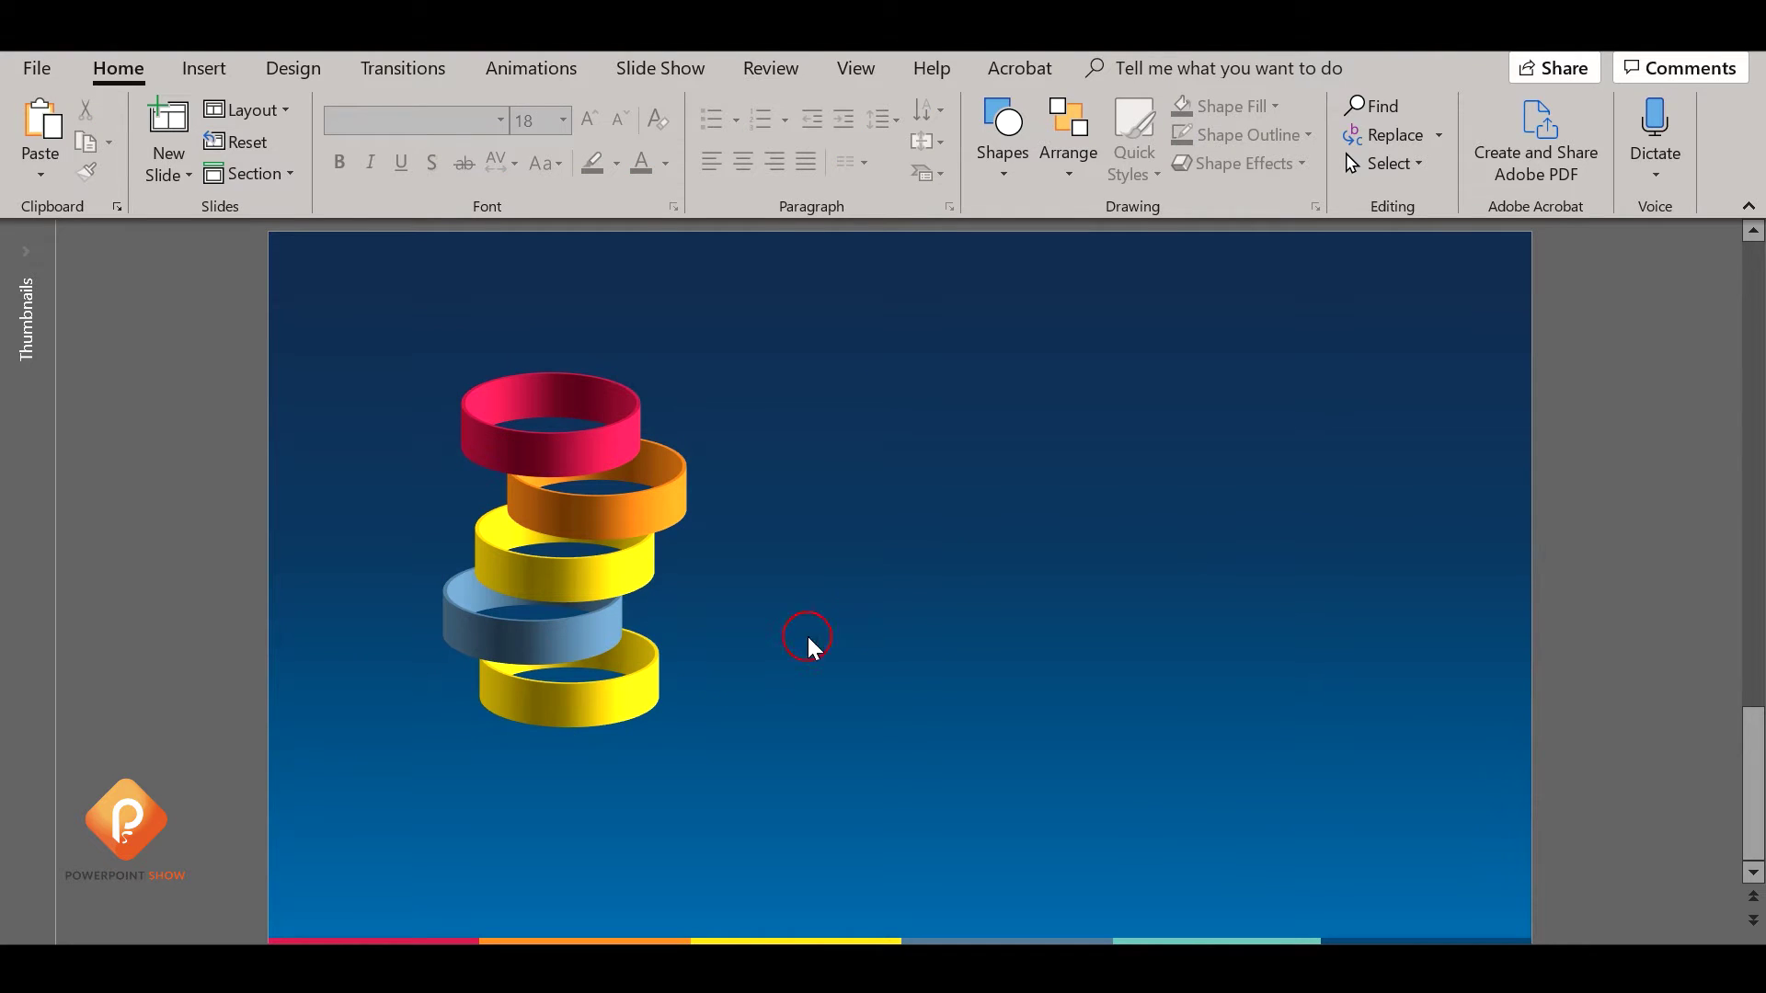
Colour the bottom ring with the teal sampled from the slide's bottom bar.
click(580, 701)
click(1227, 106)
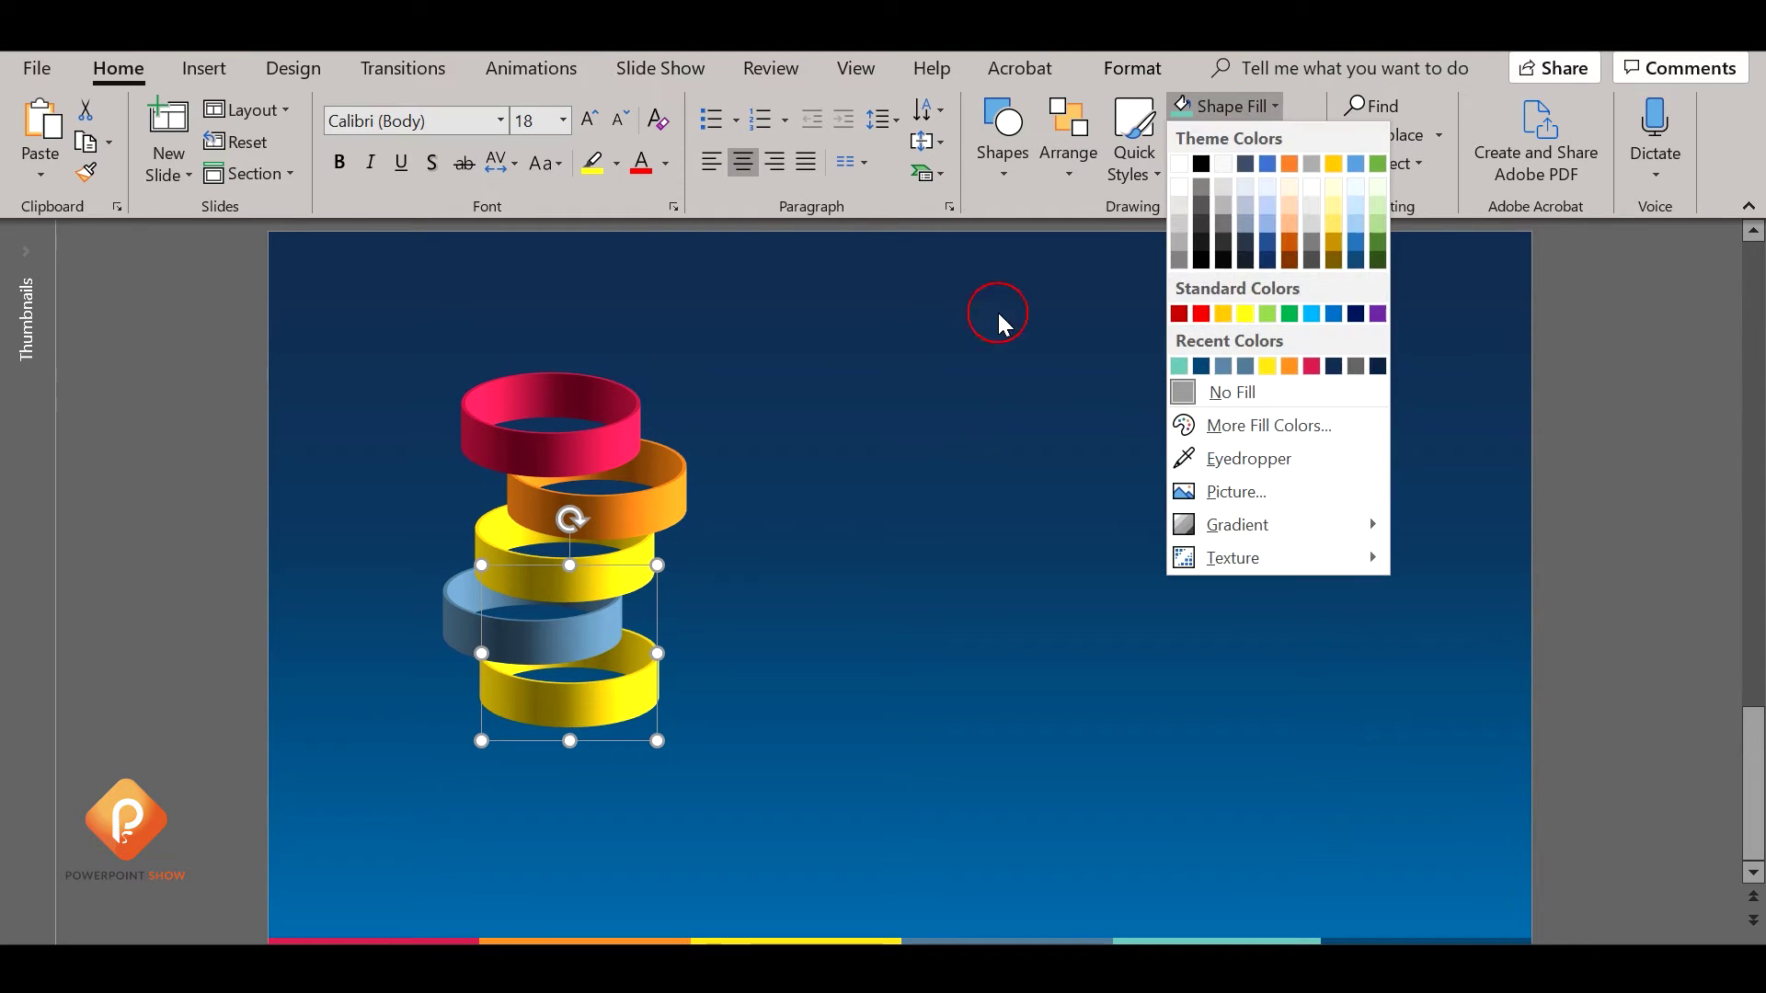
click(1255, 458)
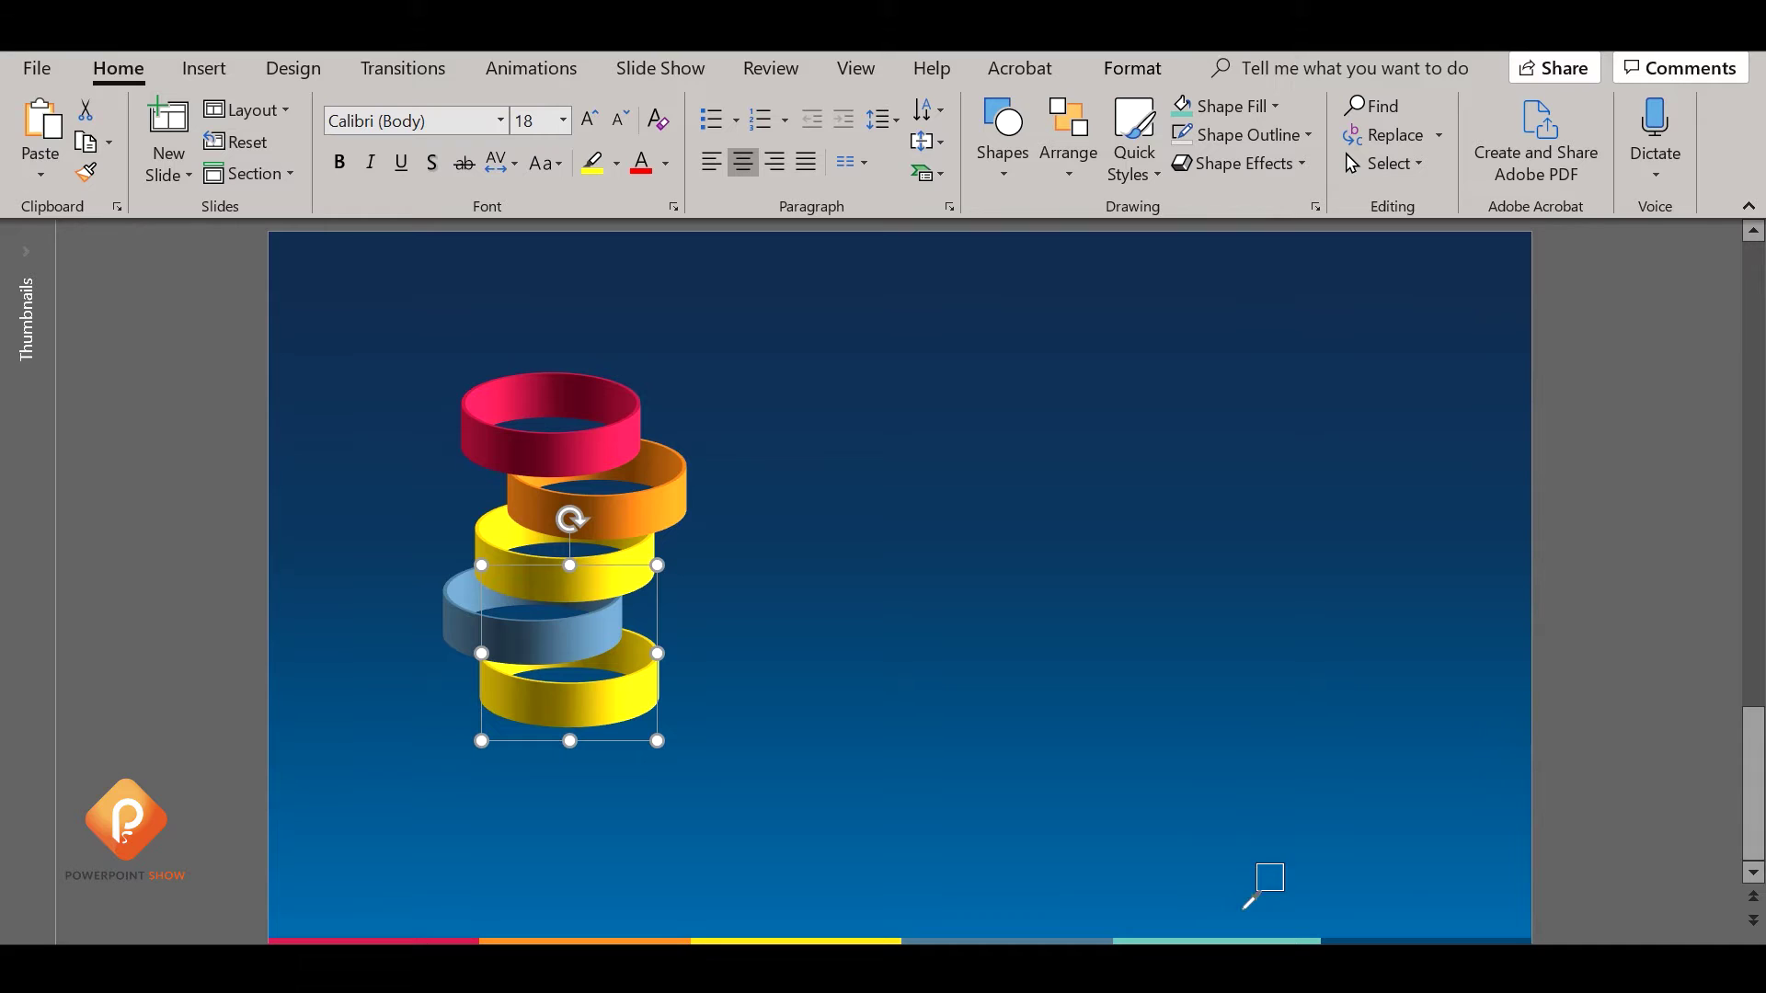
click(1242, 134)
click(1254, 486)
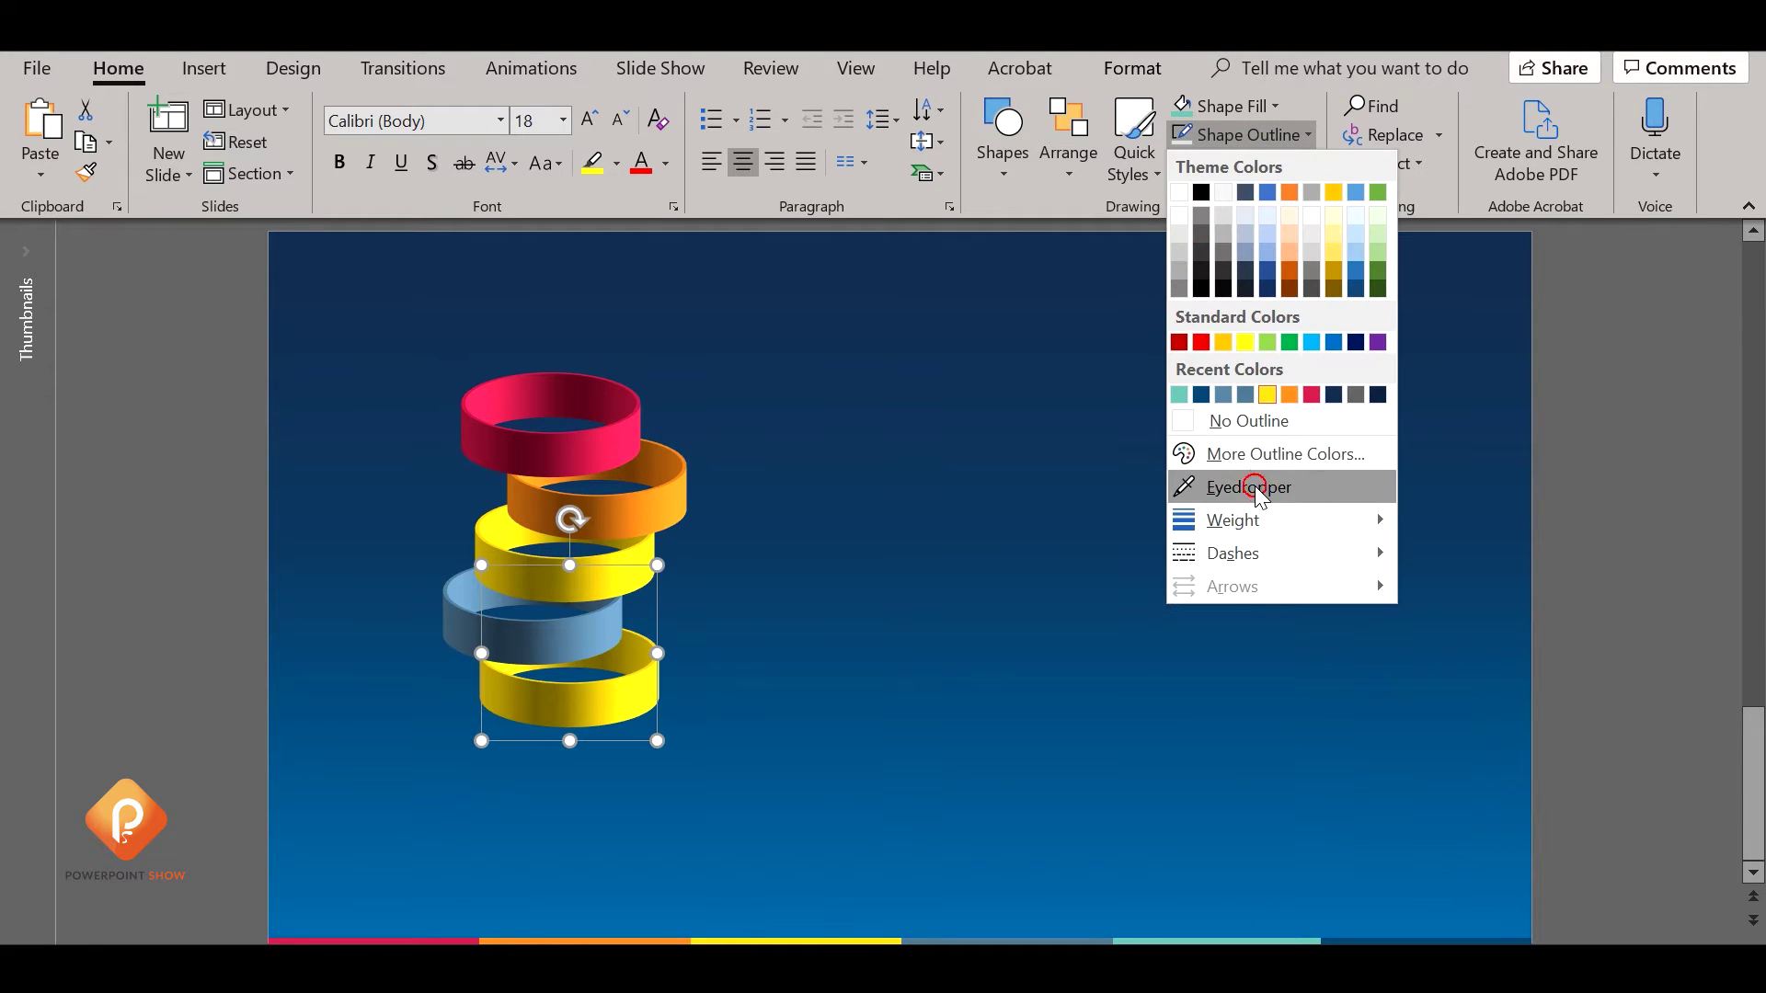
click(1258, 939)
click(960, 603)
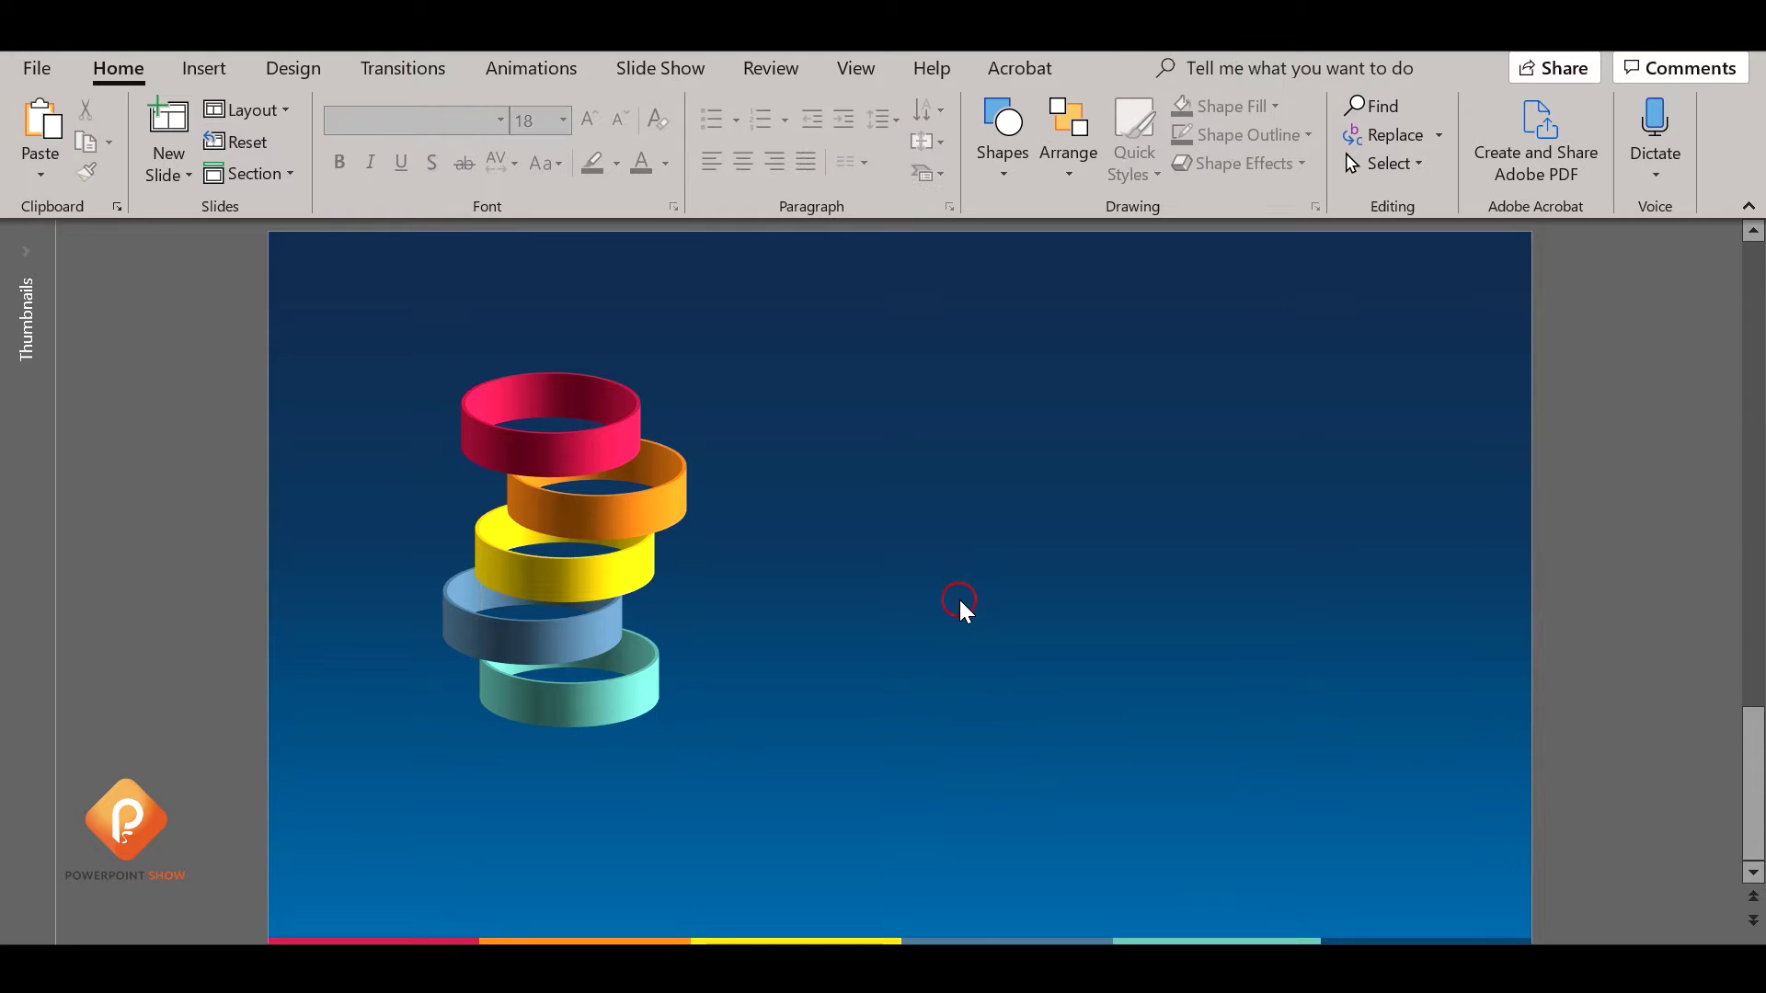
Draw a flat, wide ellipse and place it beneath the ring stack.
click(1017, 168)
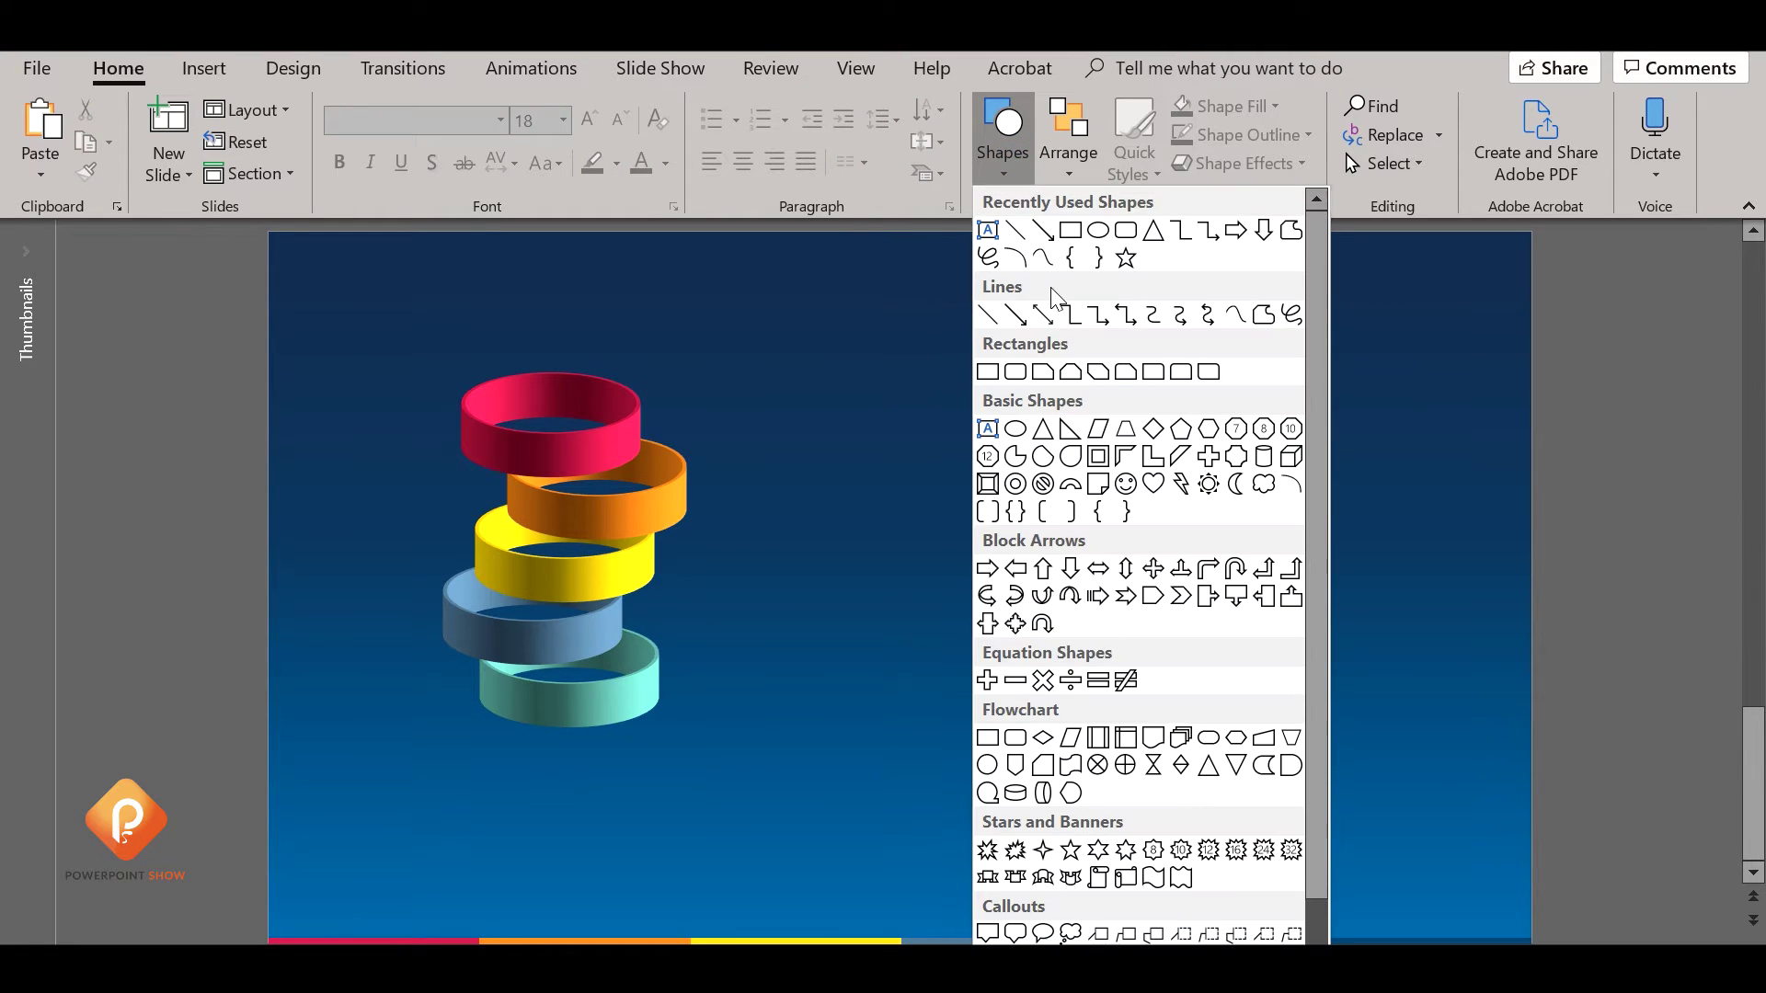
click(1107, 227)
drag(764, 661, 1076, 708)
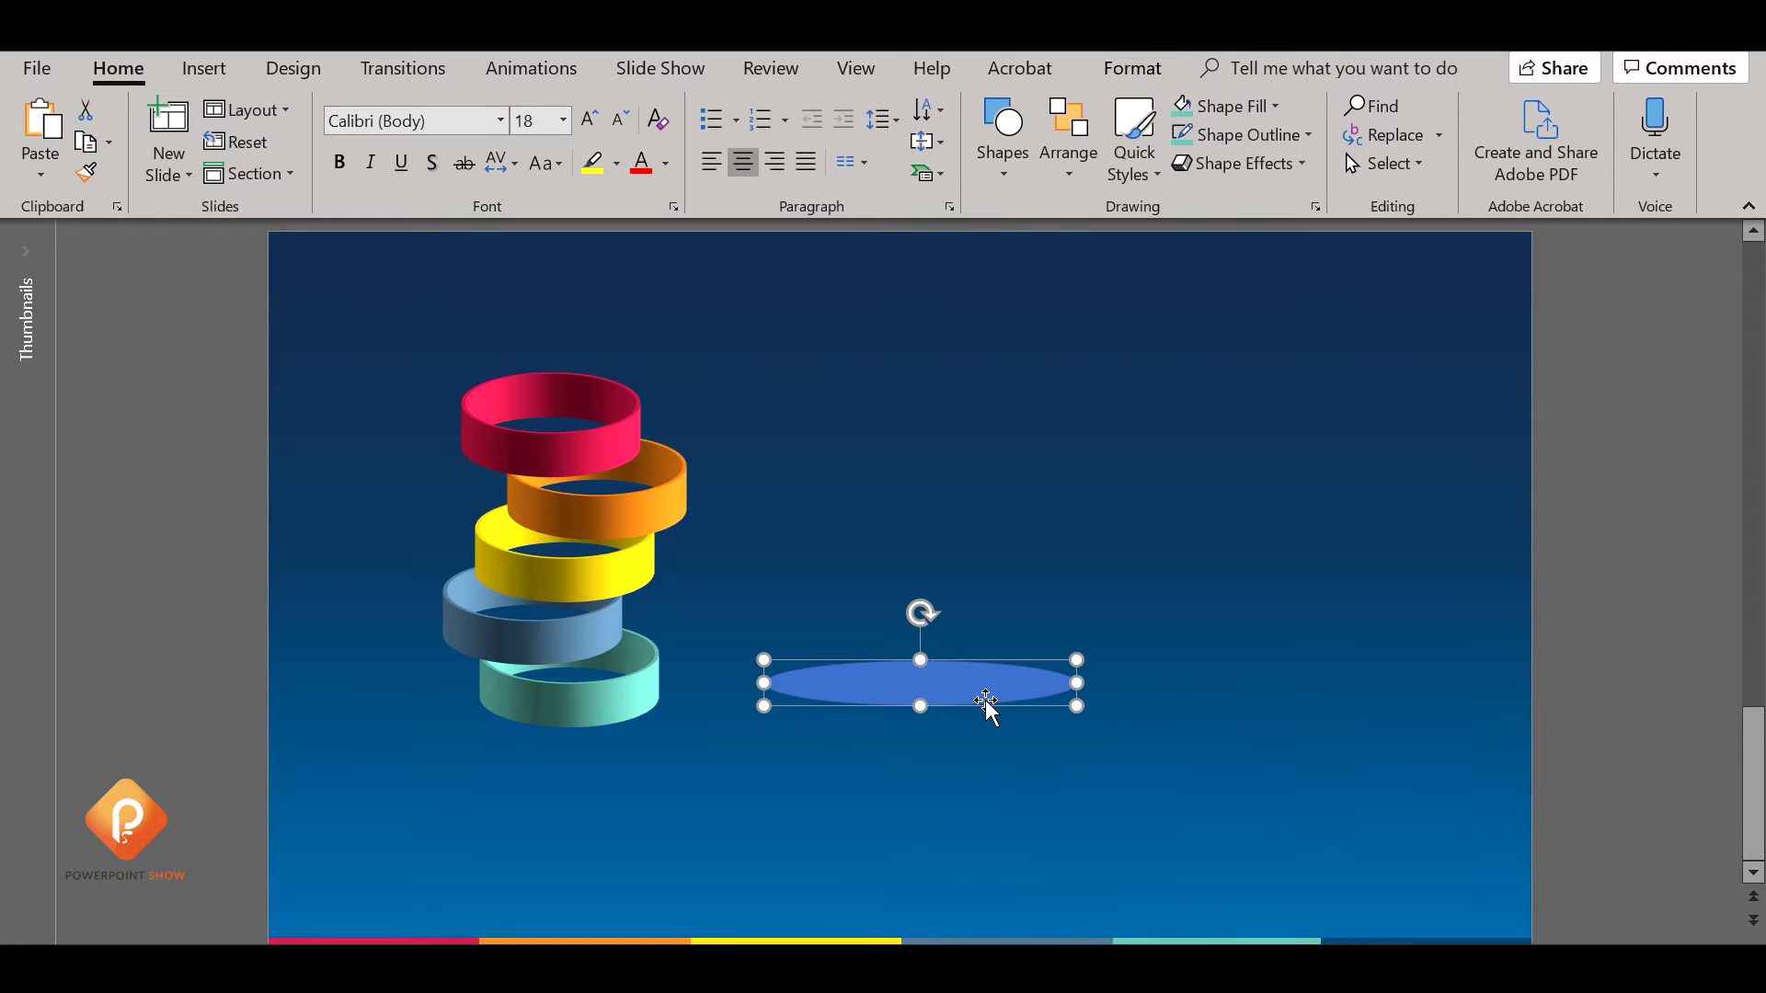
mouse_move(973, 688)
mouse_down()
mouse_move(647, 741)
mouse_move(565, 736)
mouse_move(570, 753)
mouse_up()
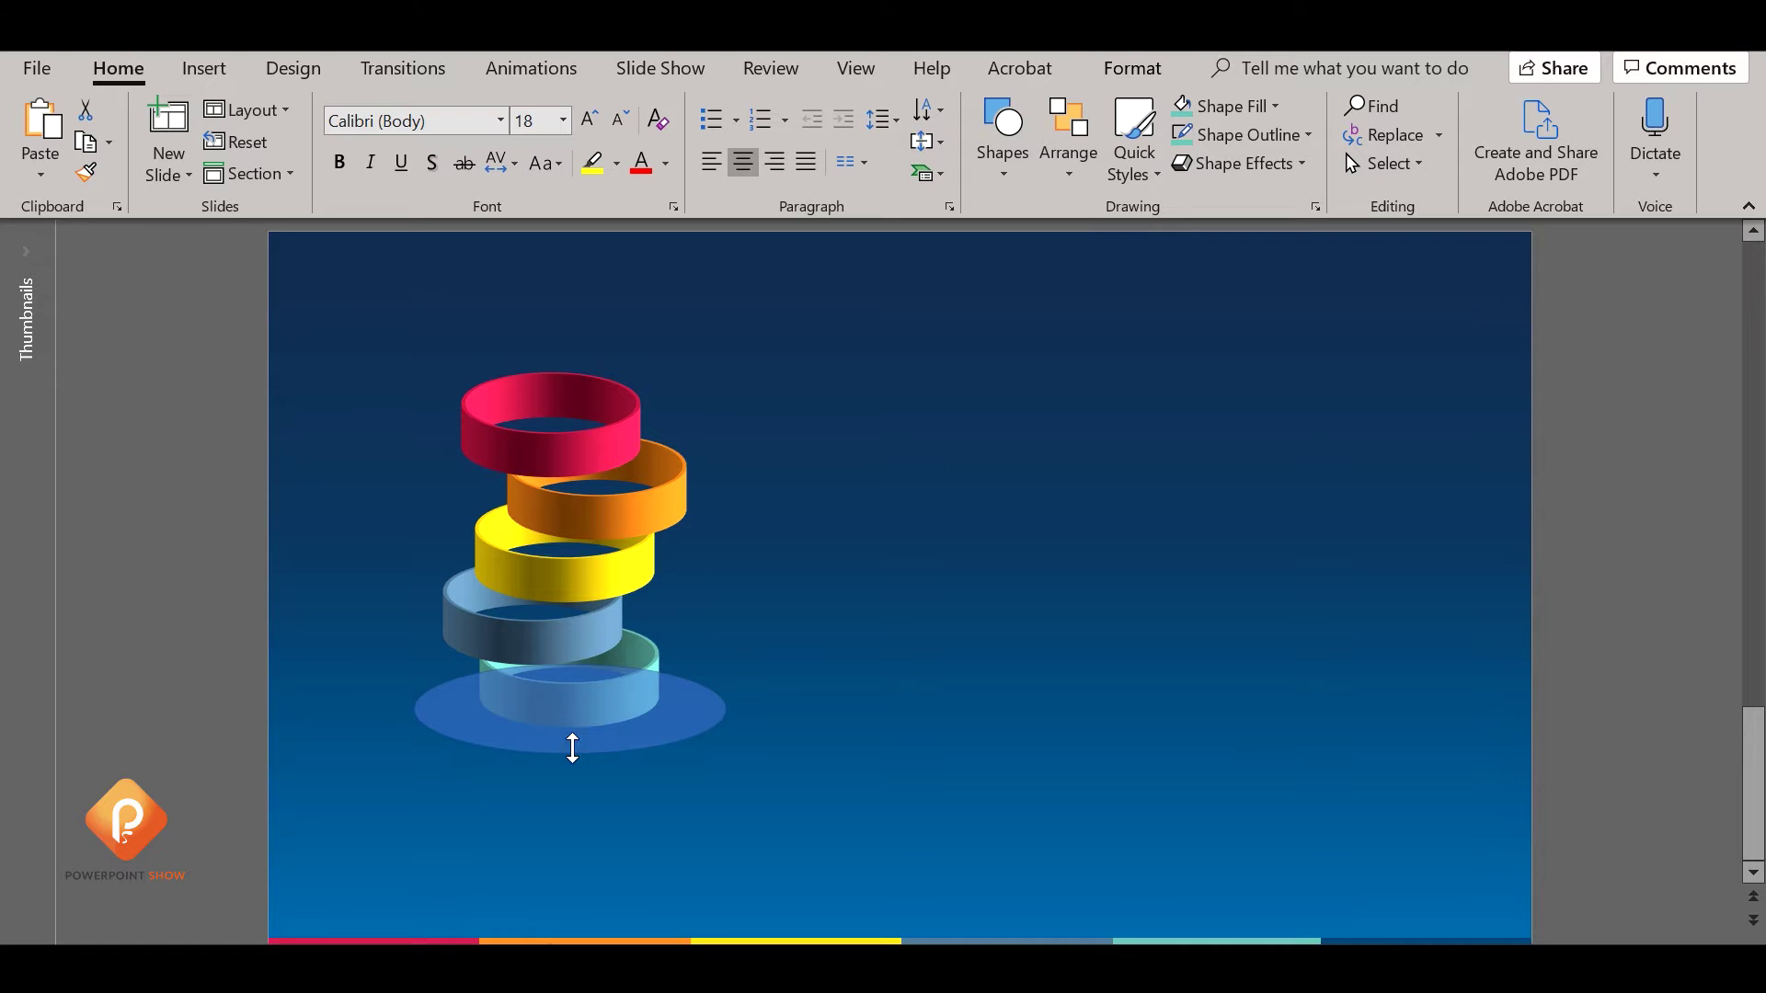
drag(726, 709, 735, 709)
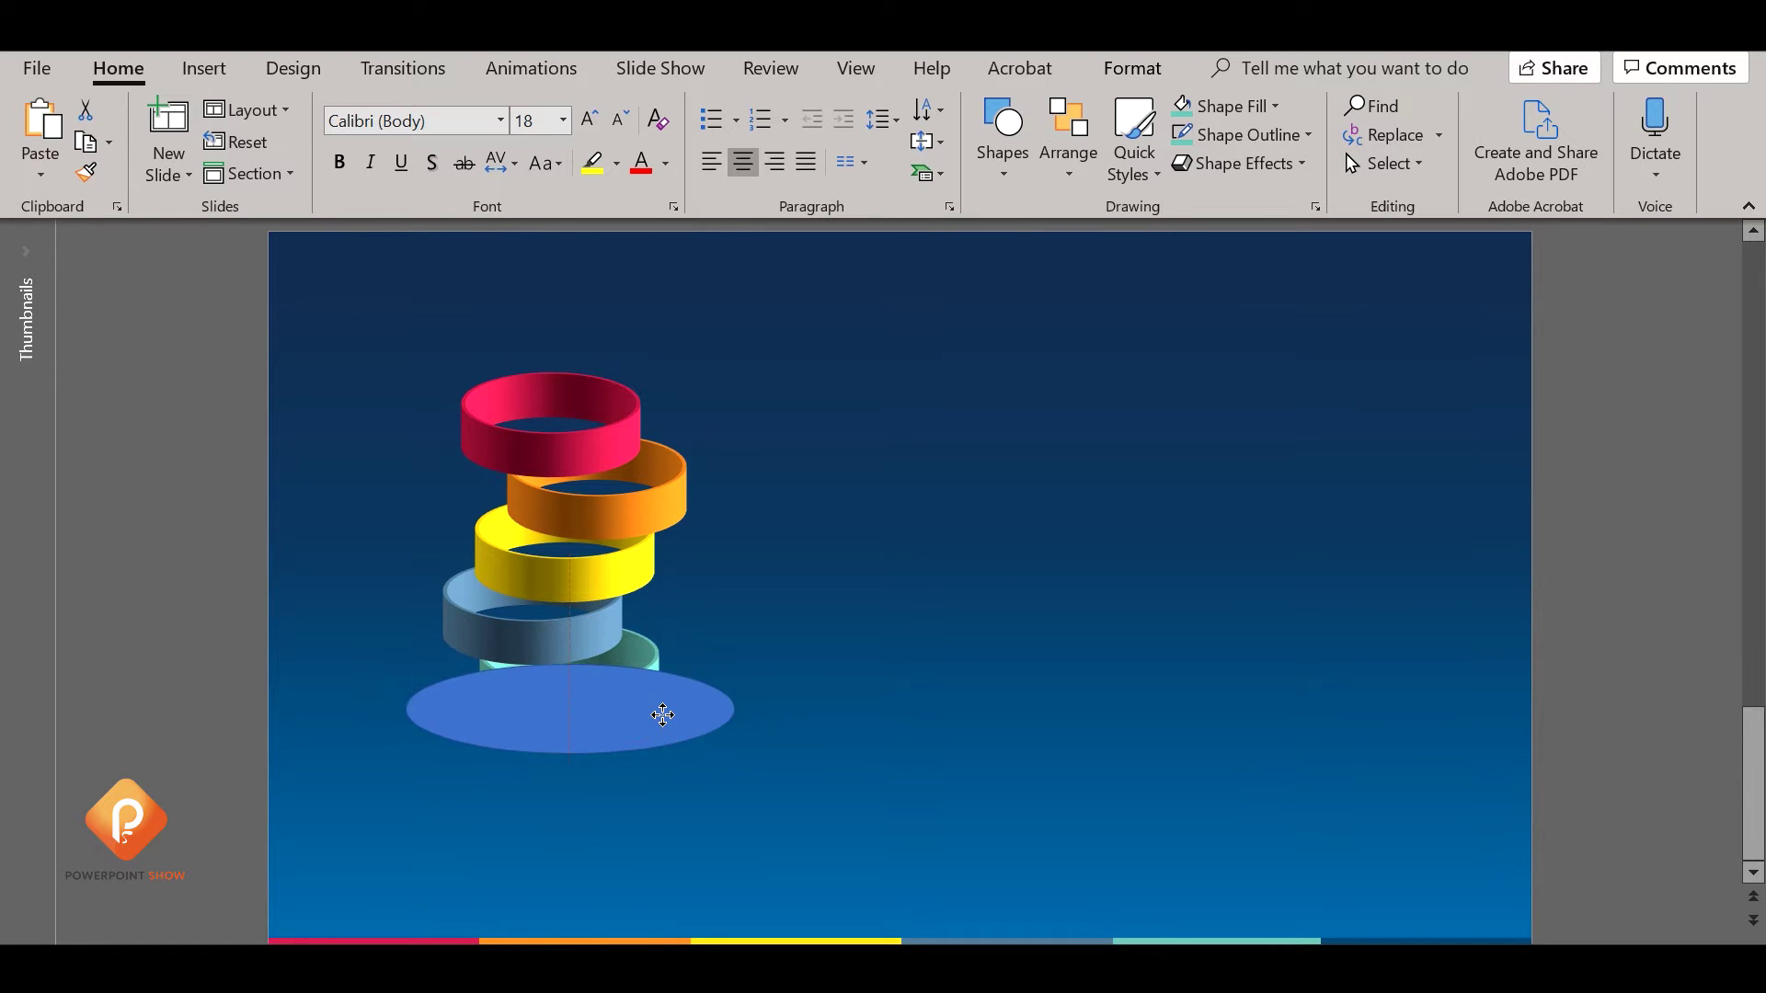
Fill the ellipse with the dark blue sampled from the bottom bar.
click(1244, 132)
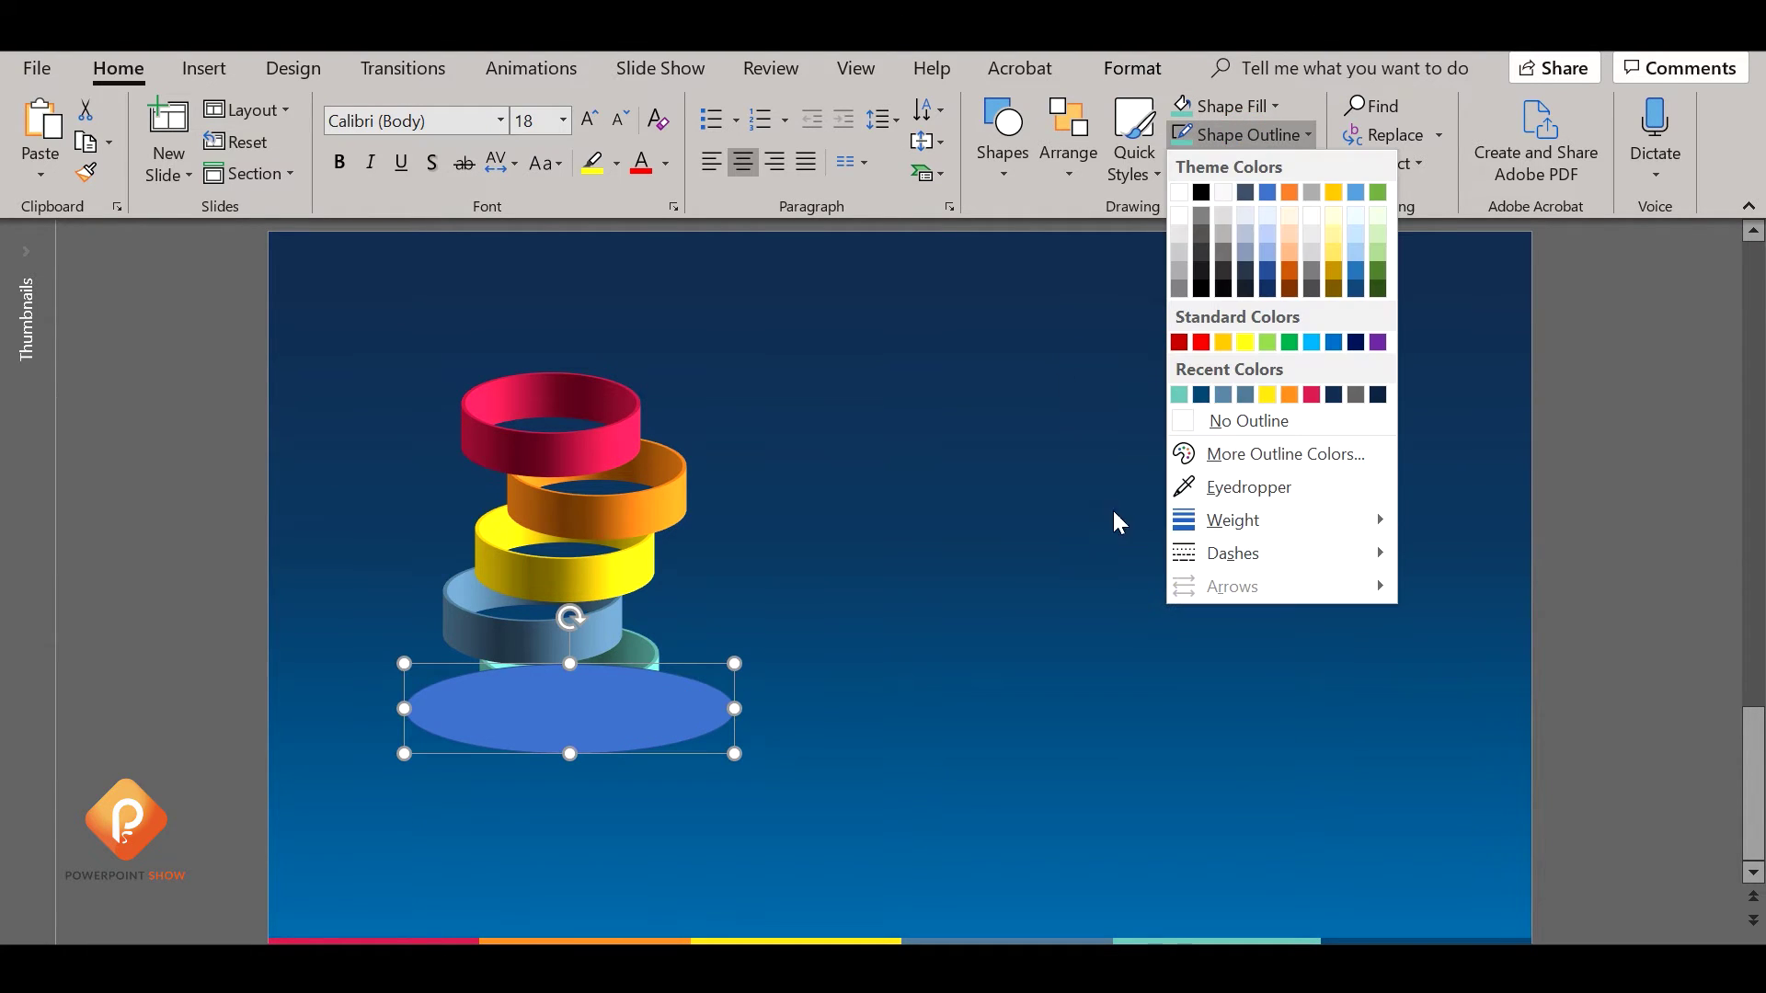
click(1235, 153)
click(1233, 107)
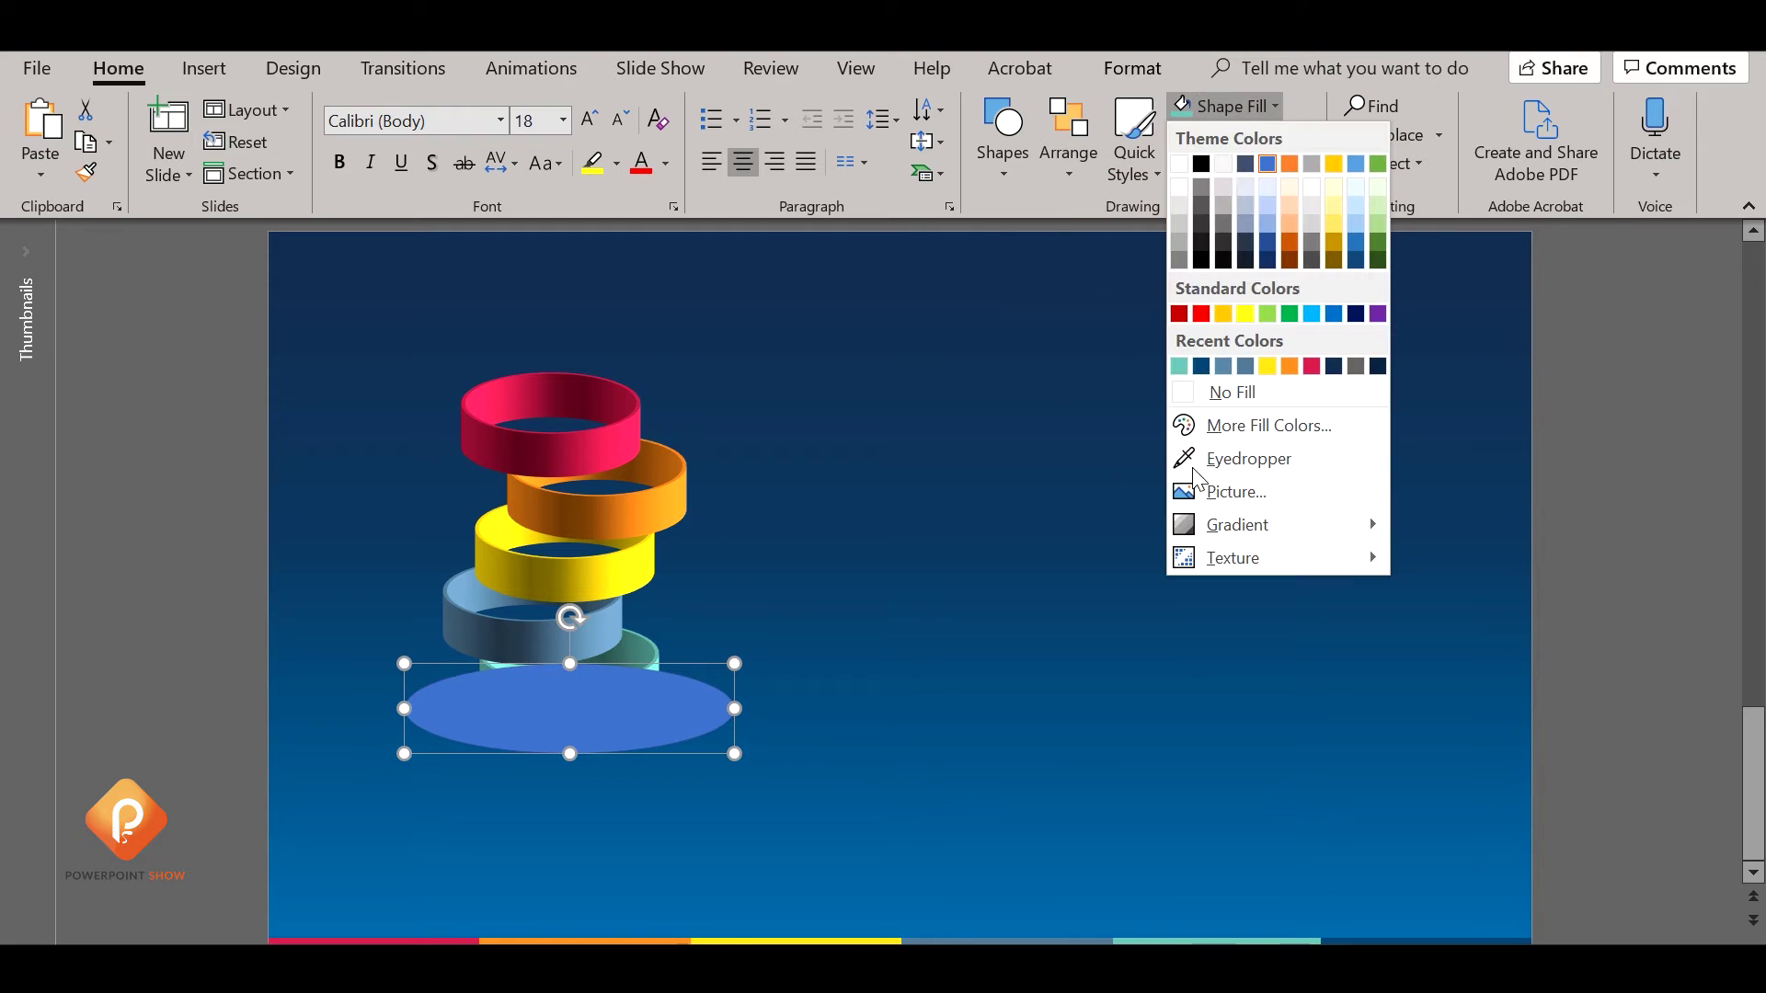
click(1205, 457)
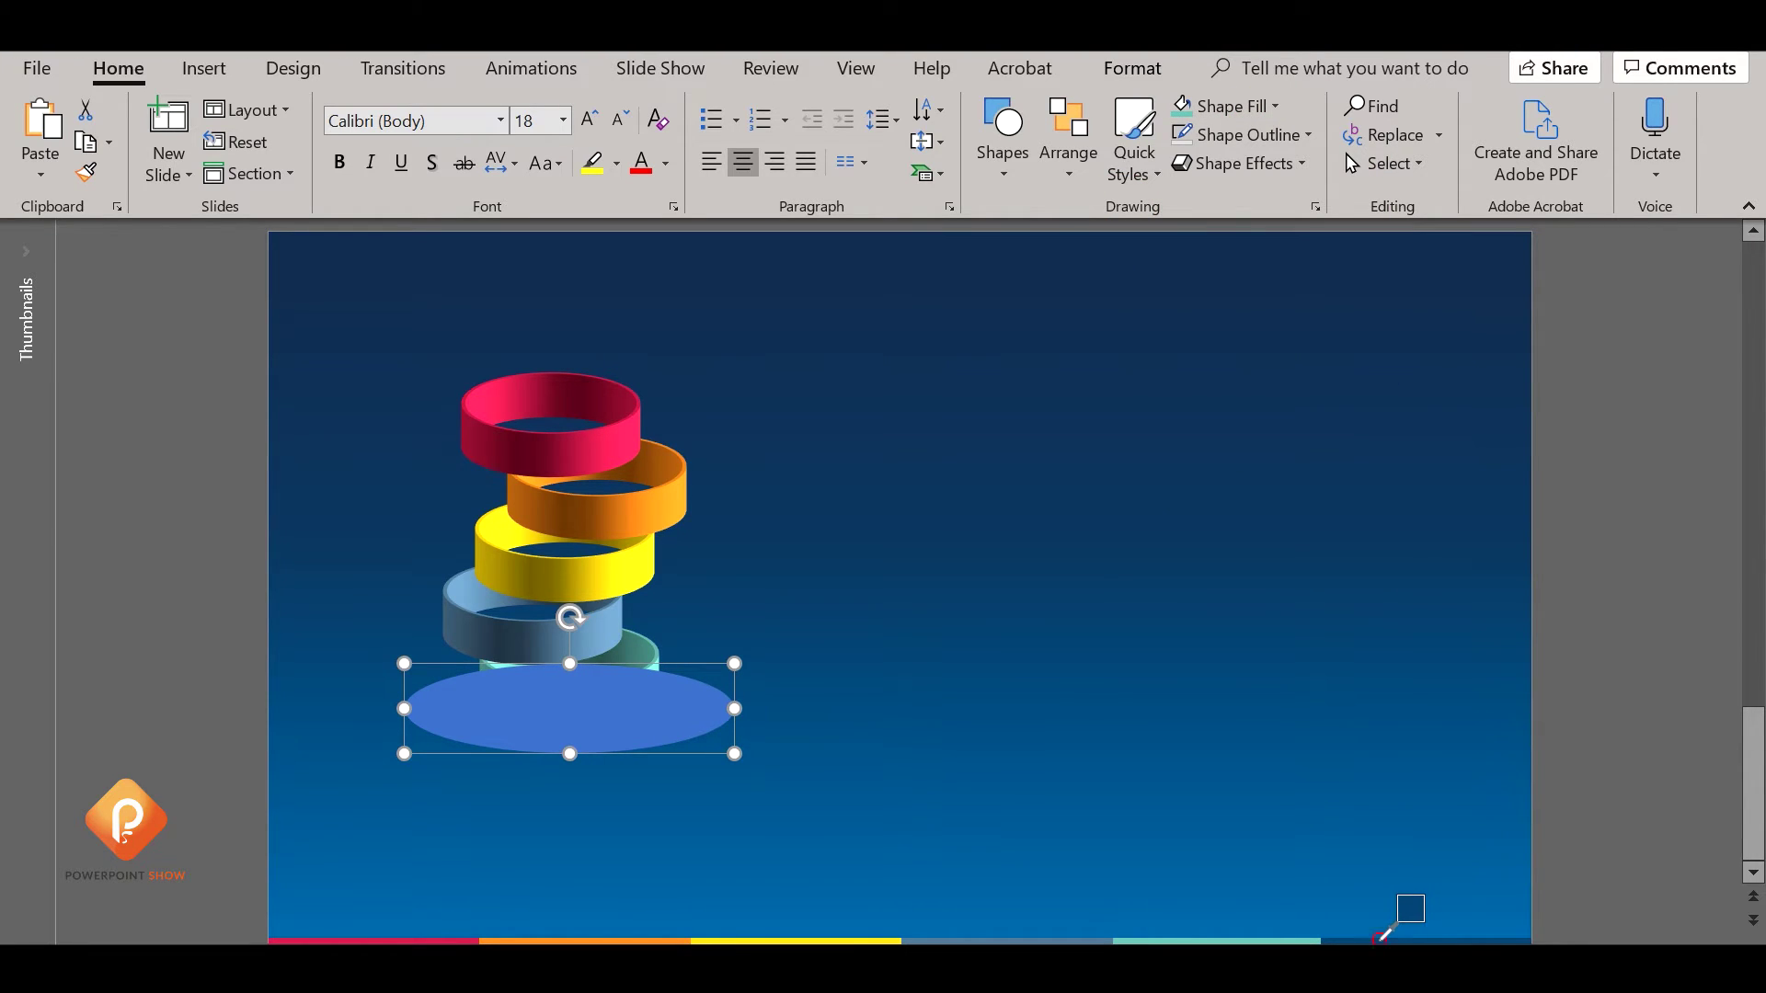
click(1379, 938)
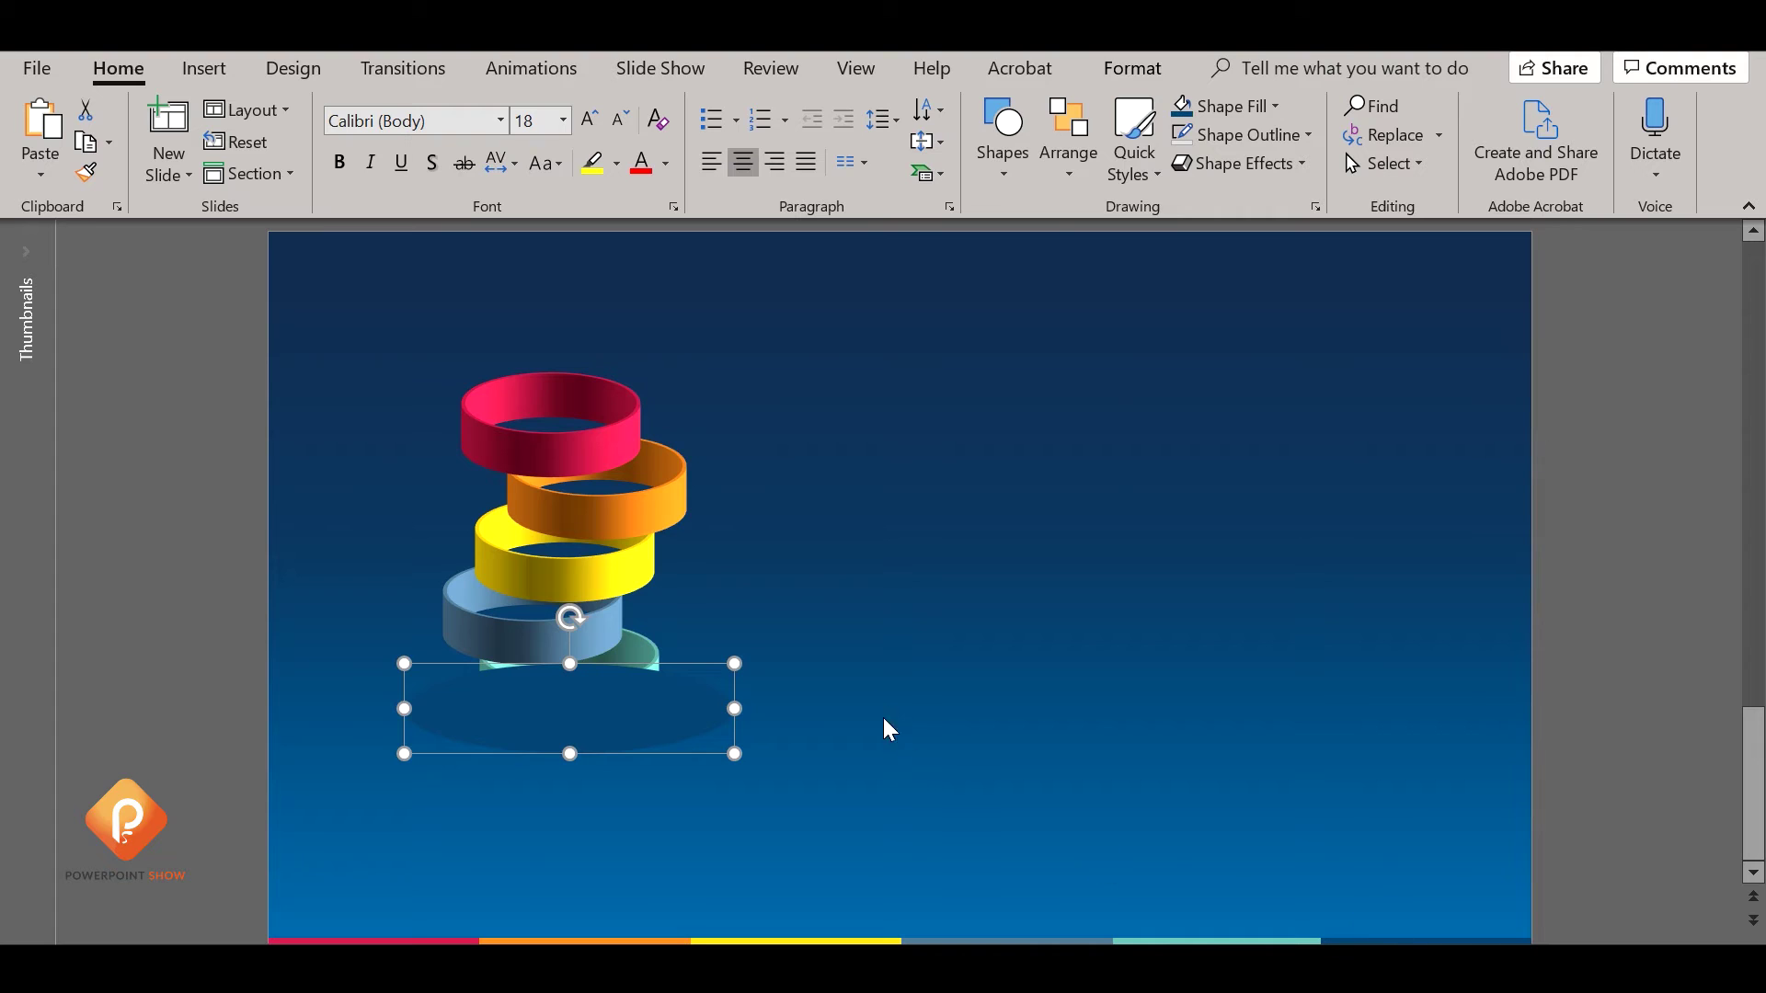
Give the ellipse 15 pt soft edges.
click(1318, 205)
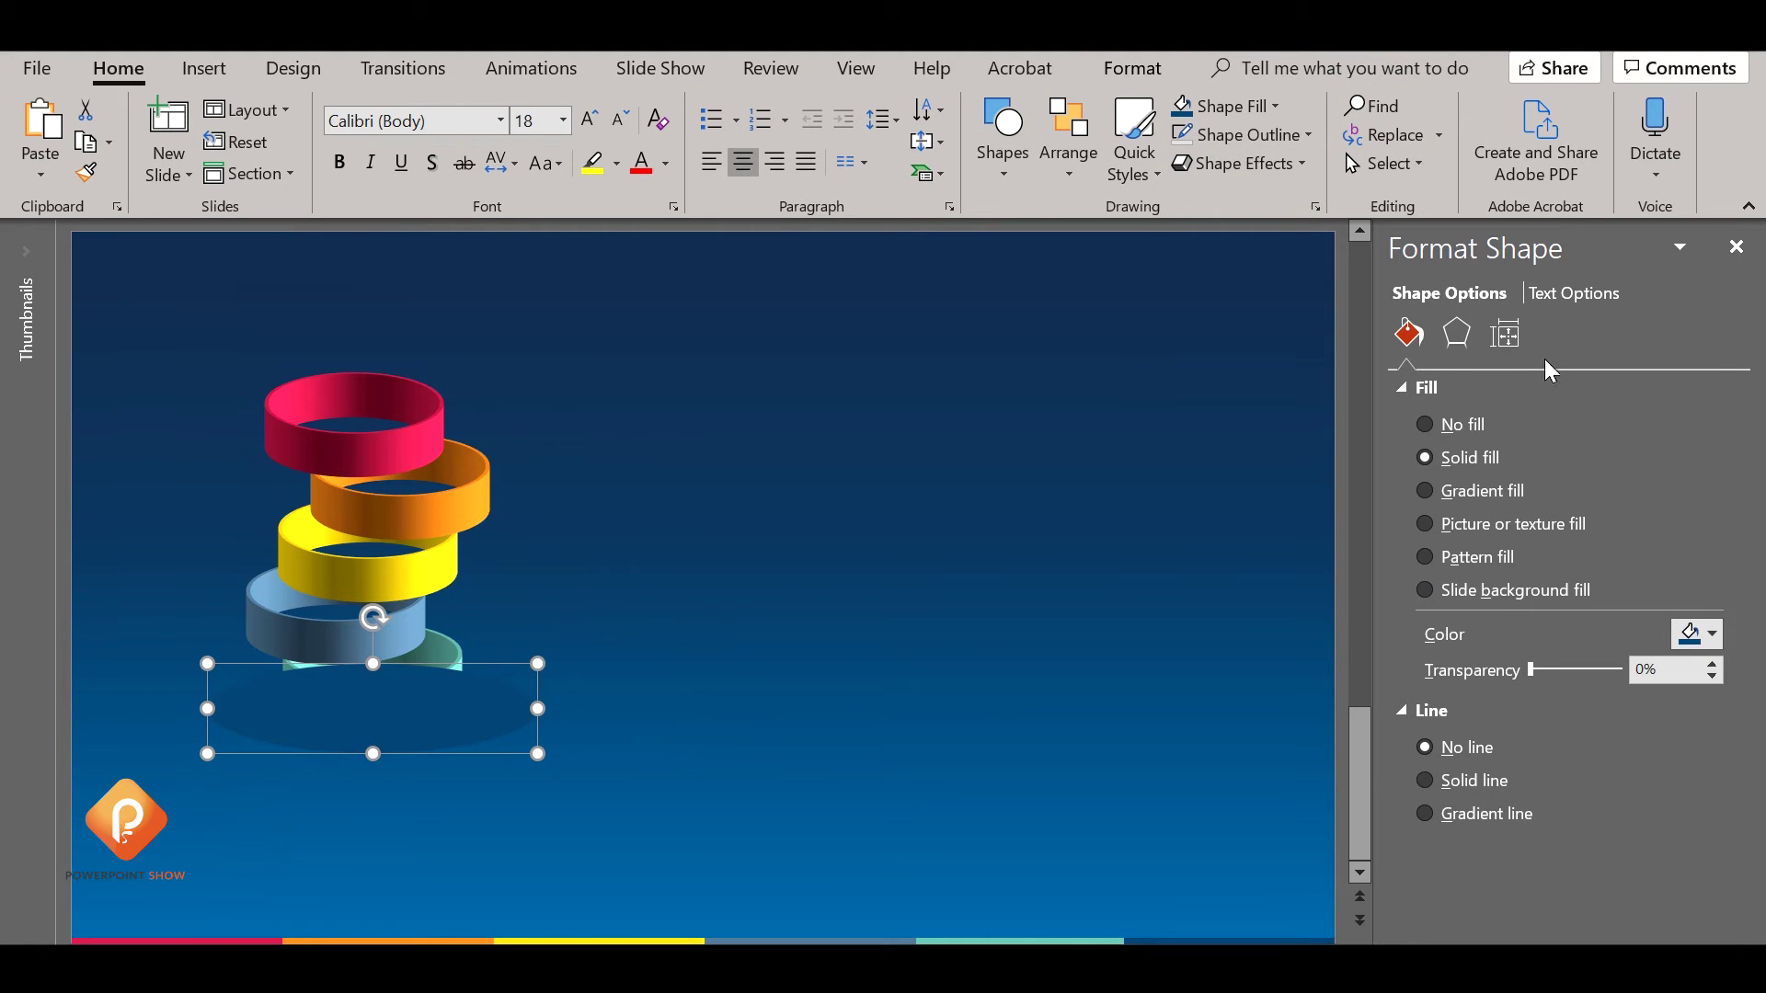
click(1459, 335)
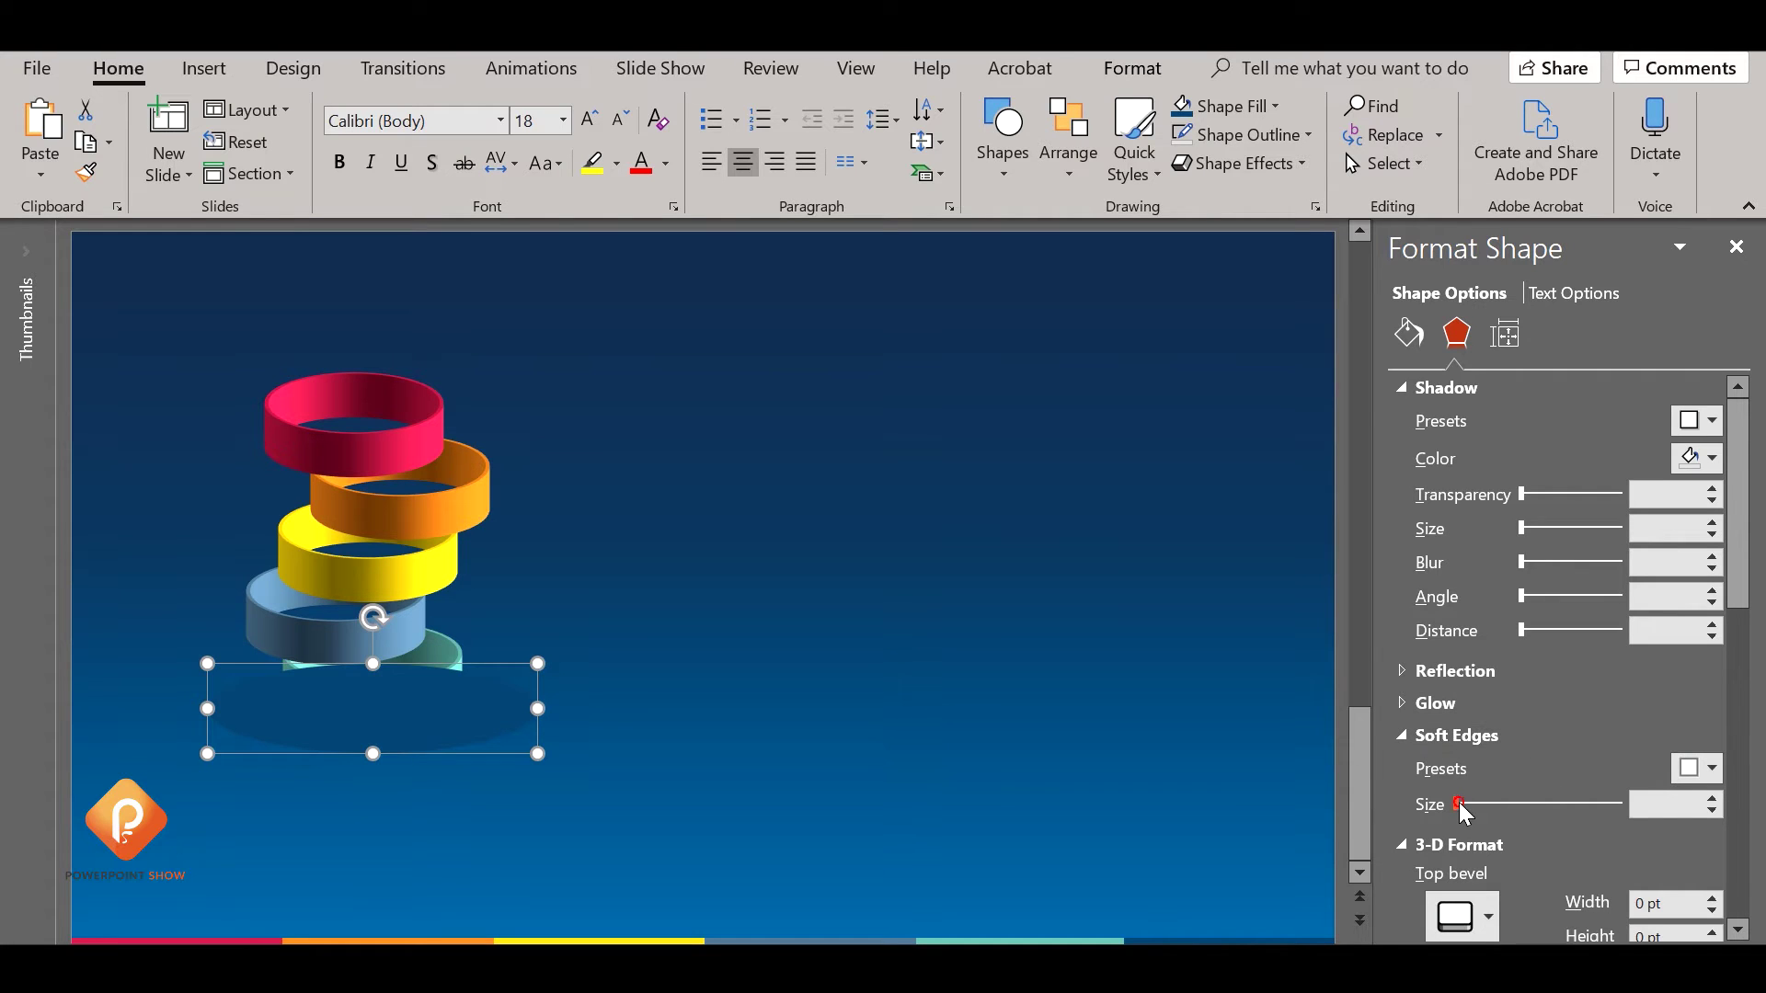
drag(1460, 802, 1484, 810)
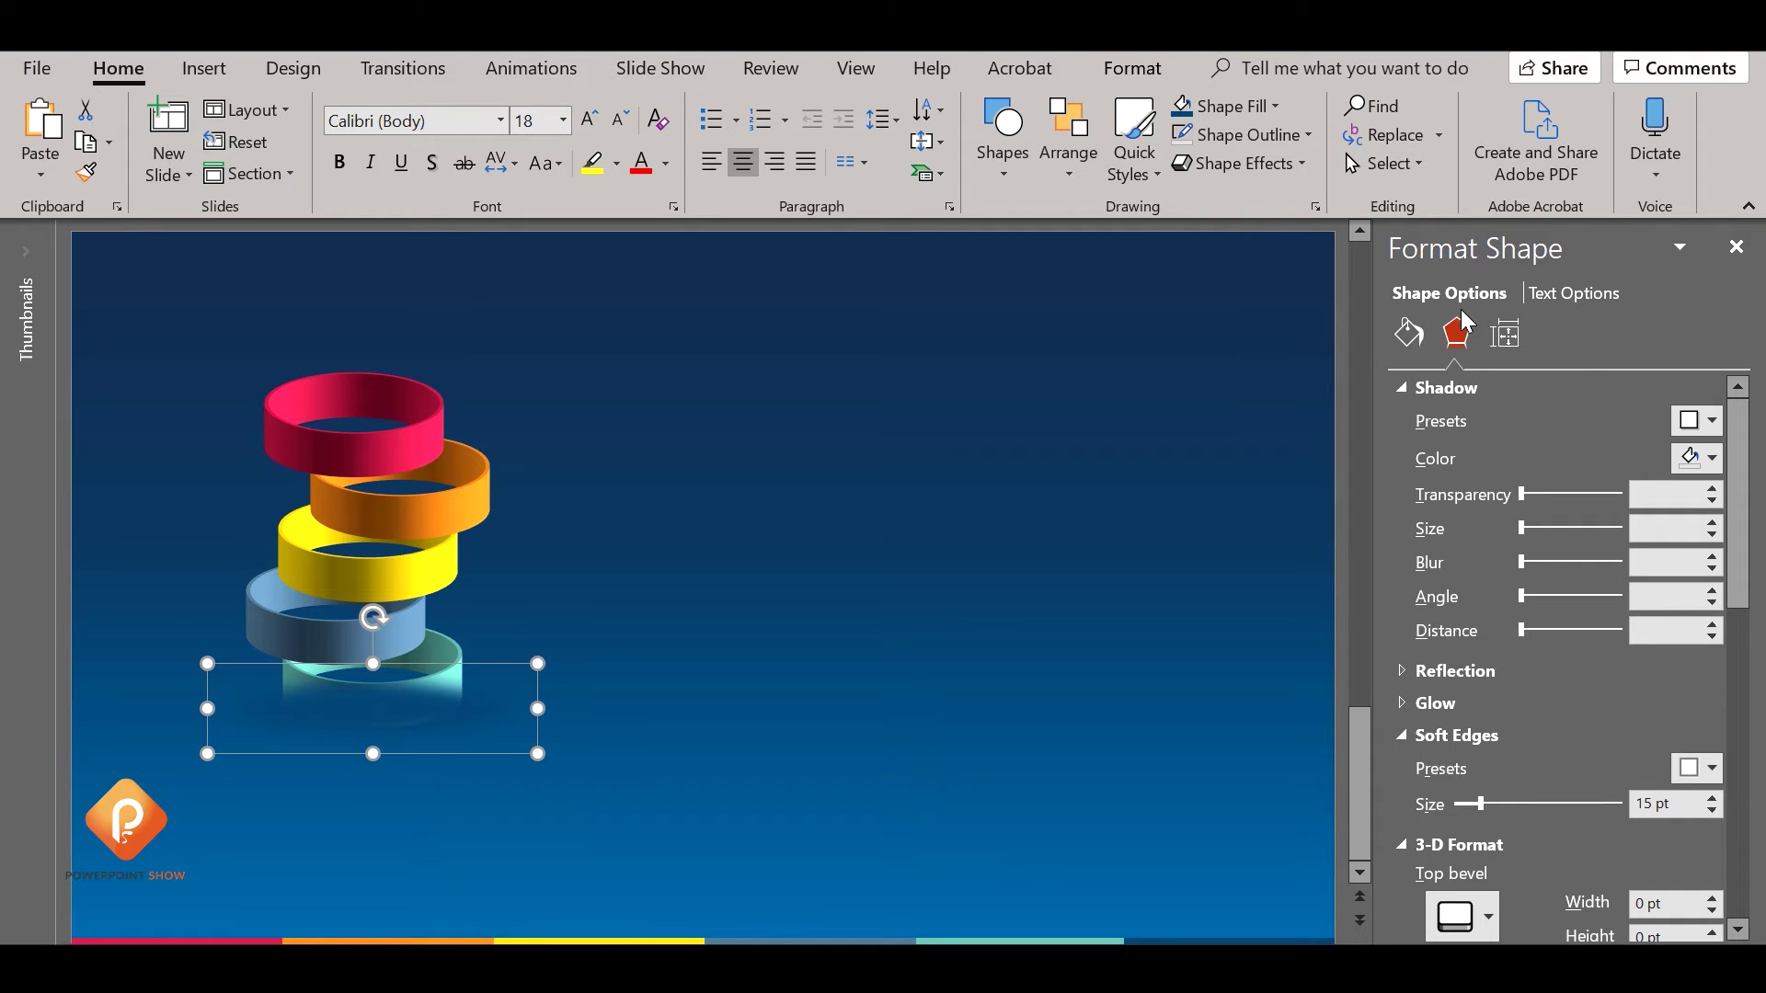
Darken the ellipse fill to RGB 11, 46, 73.
click(1408, 333)
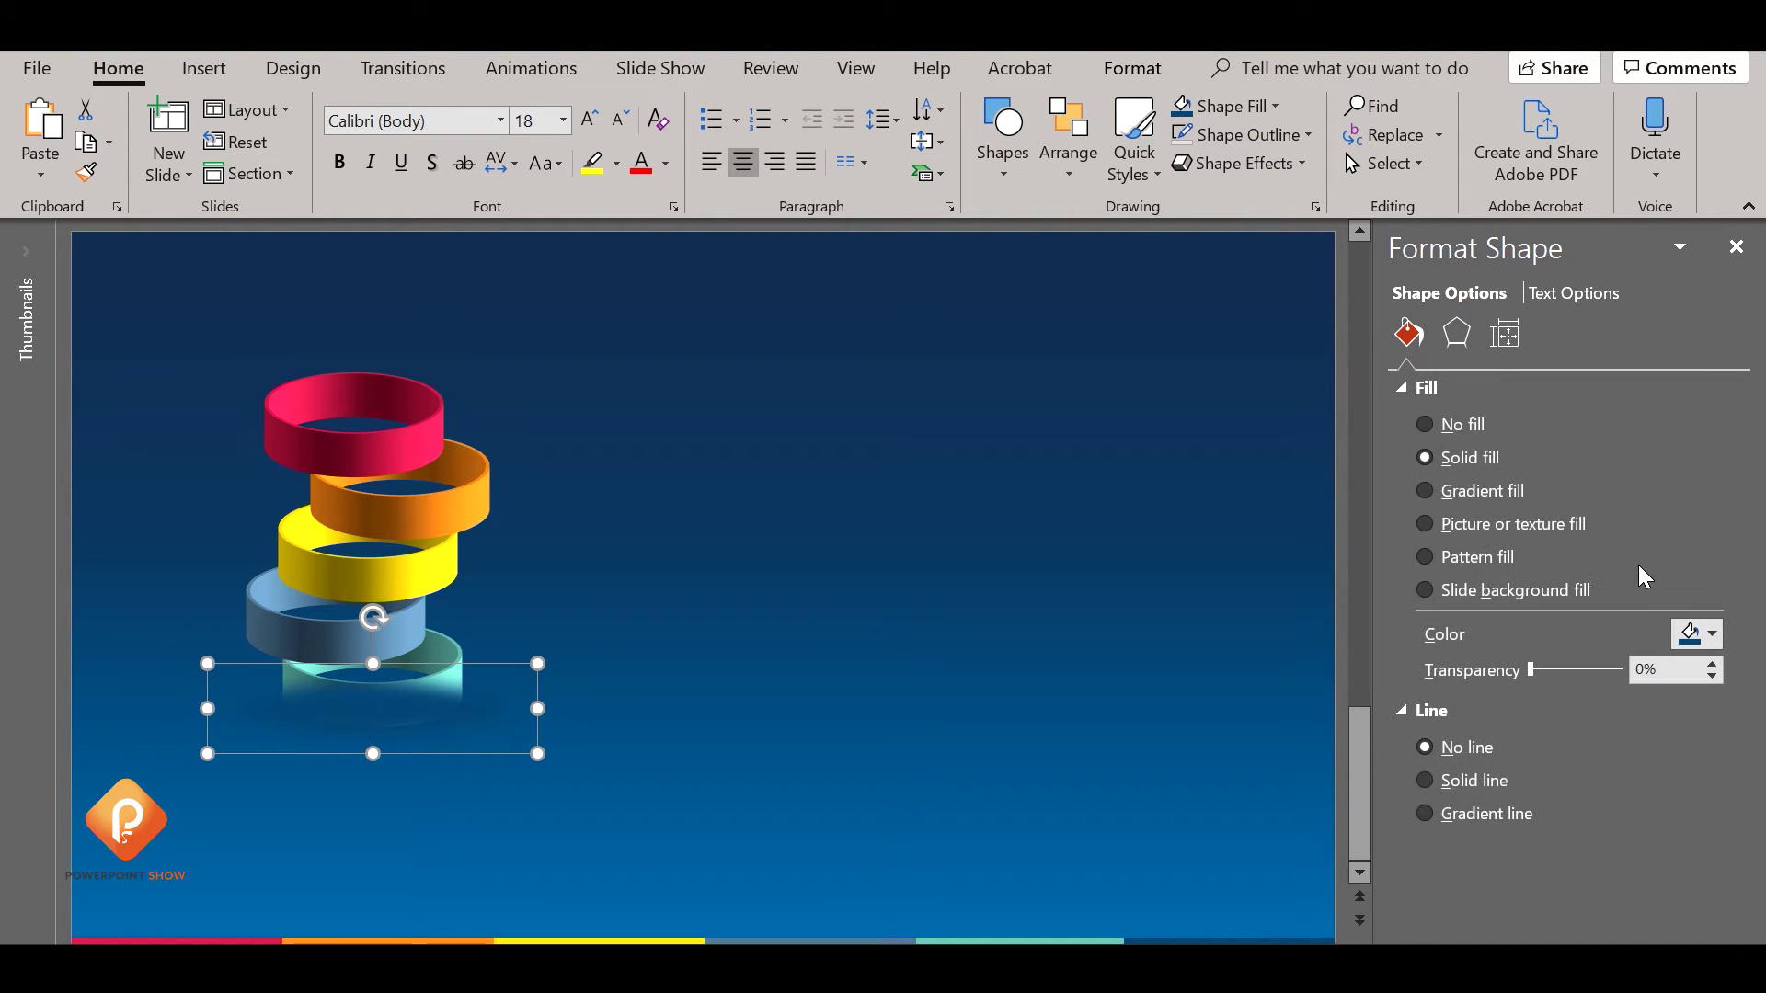
click(1713, 633)
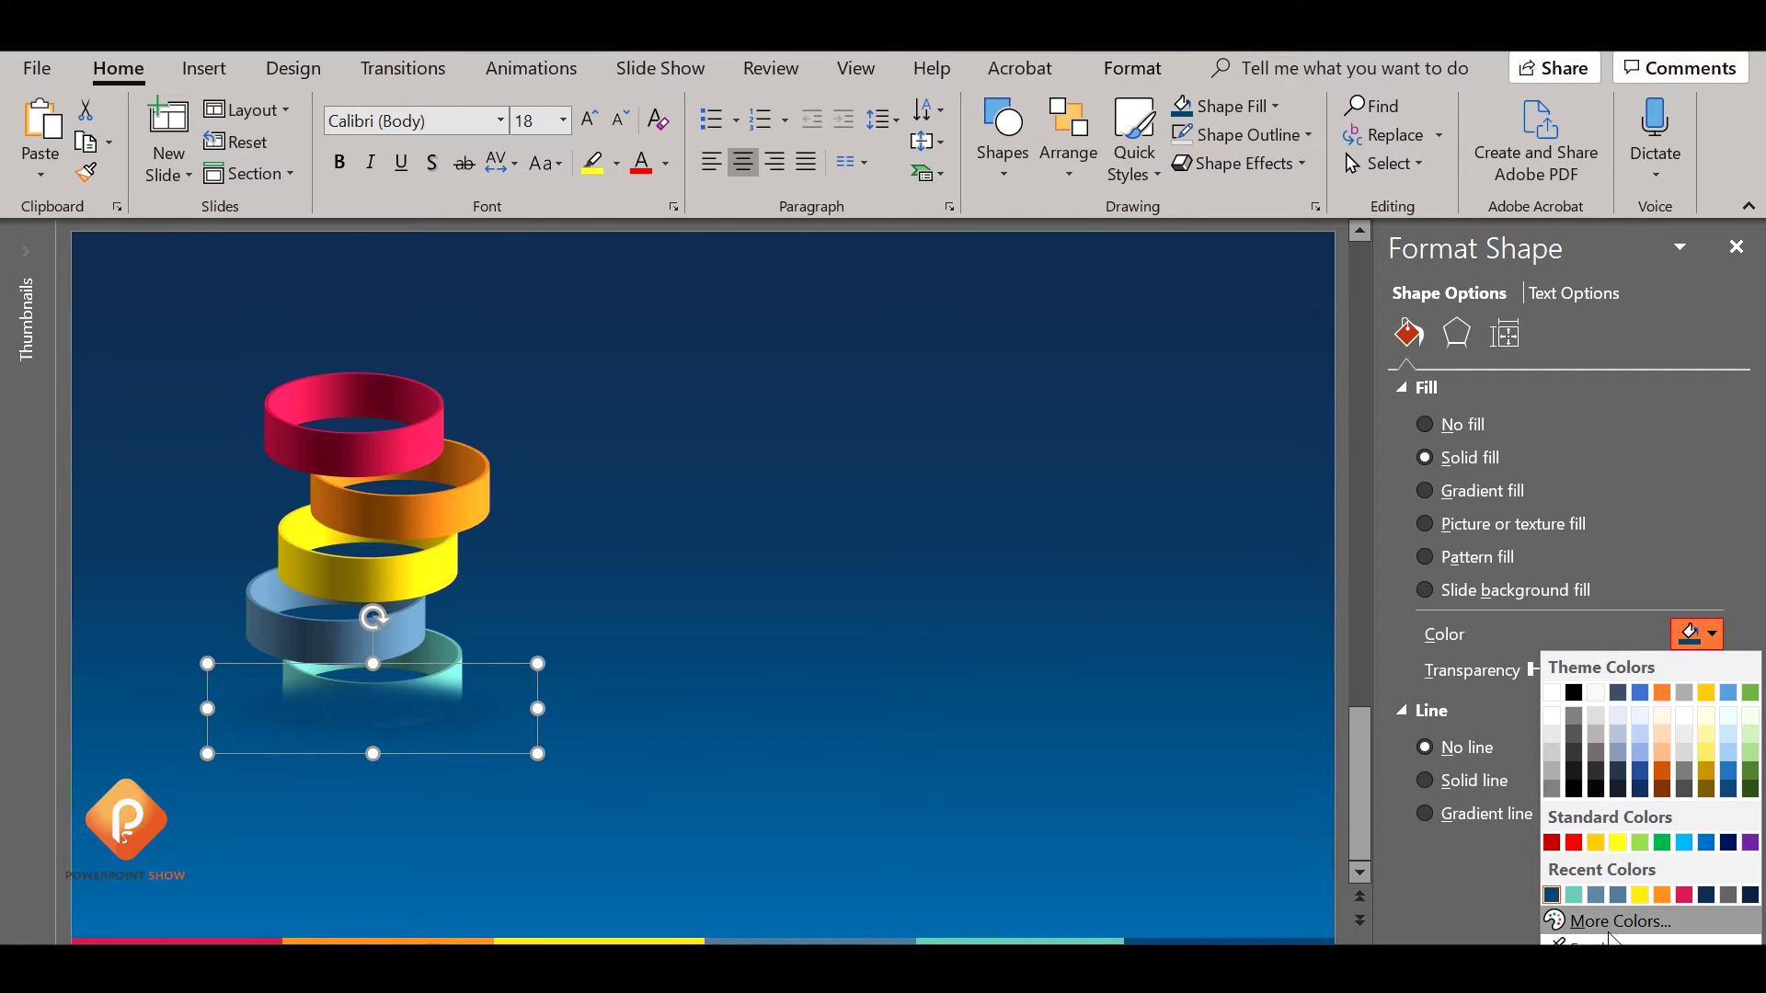
click(1568, 919)
drag(927, 435, 928, 448)
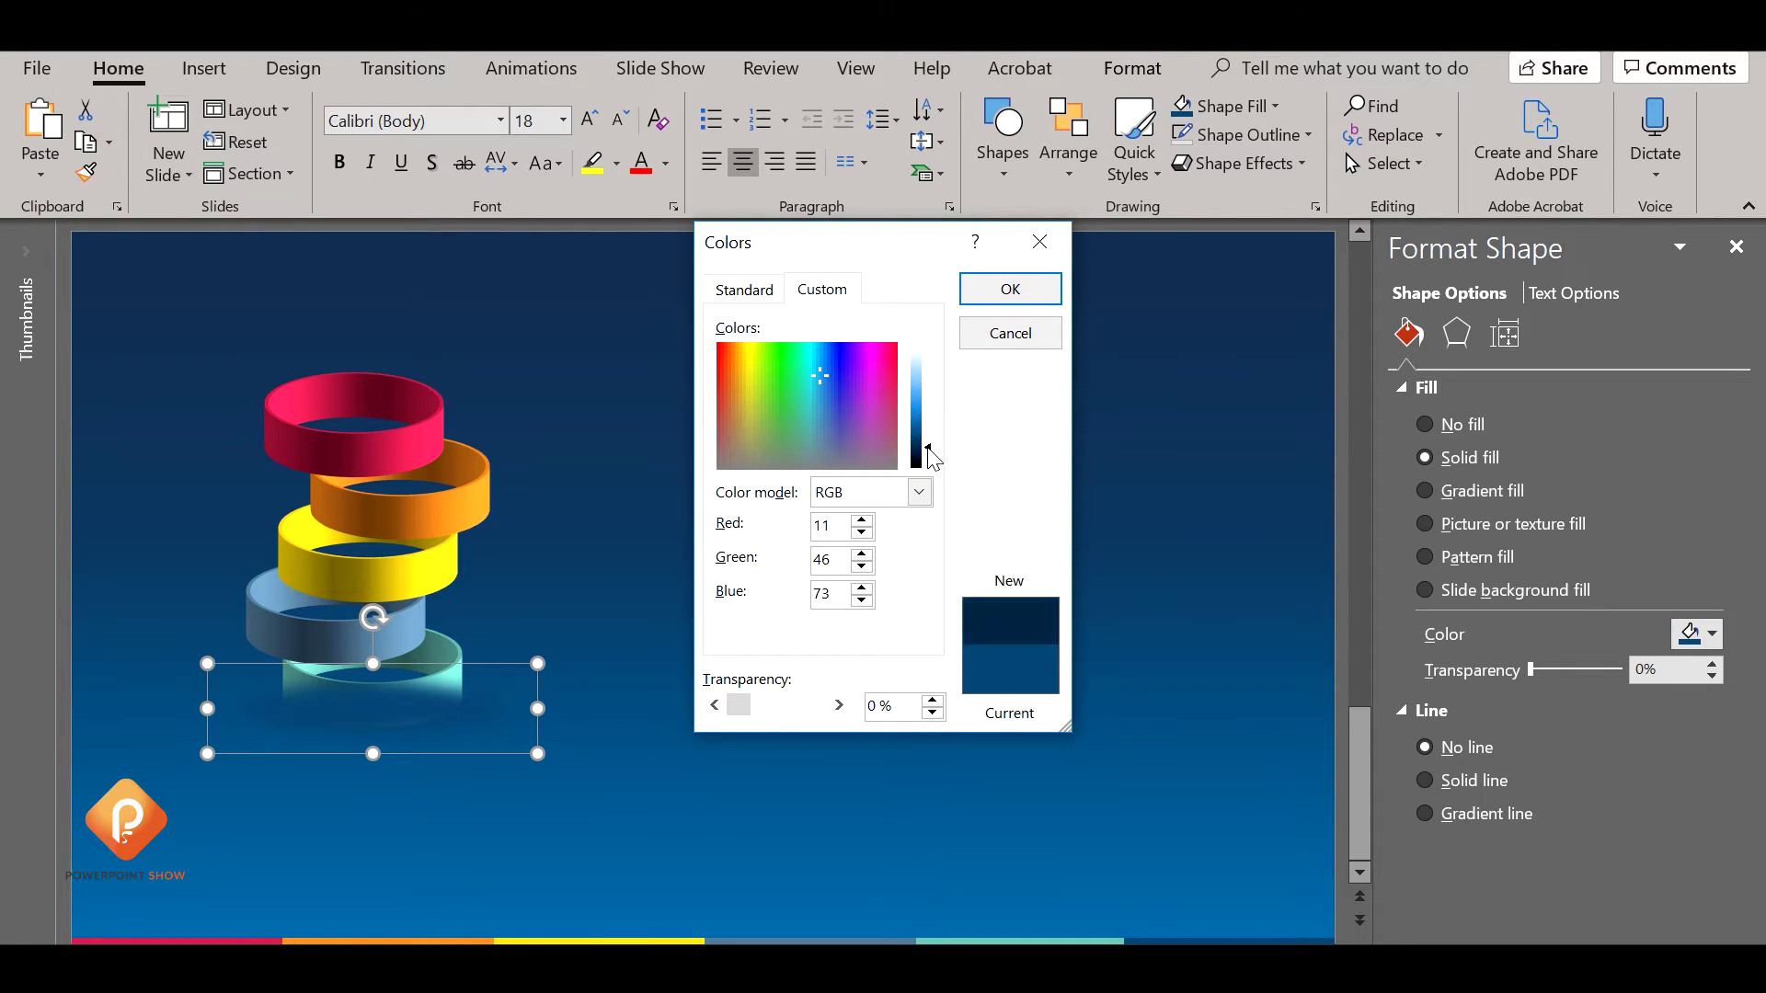
click(1010, 288)
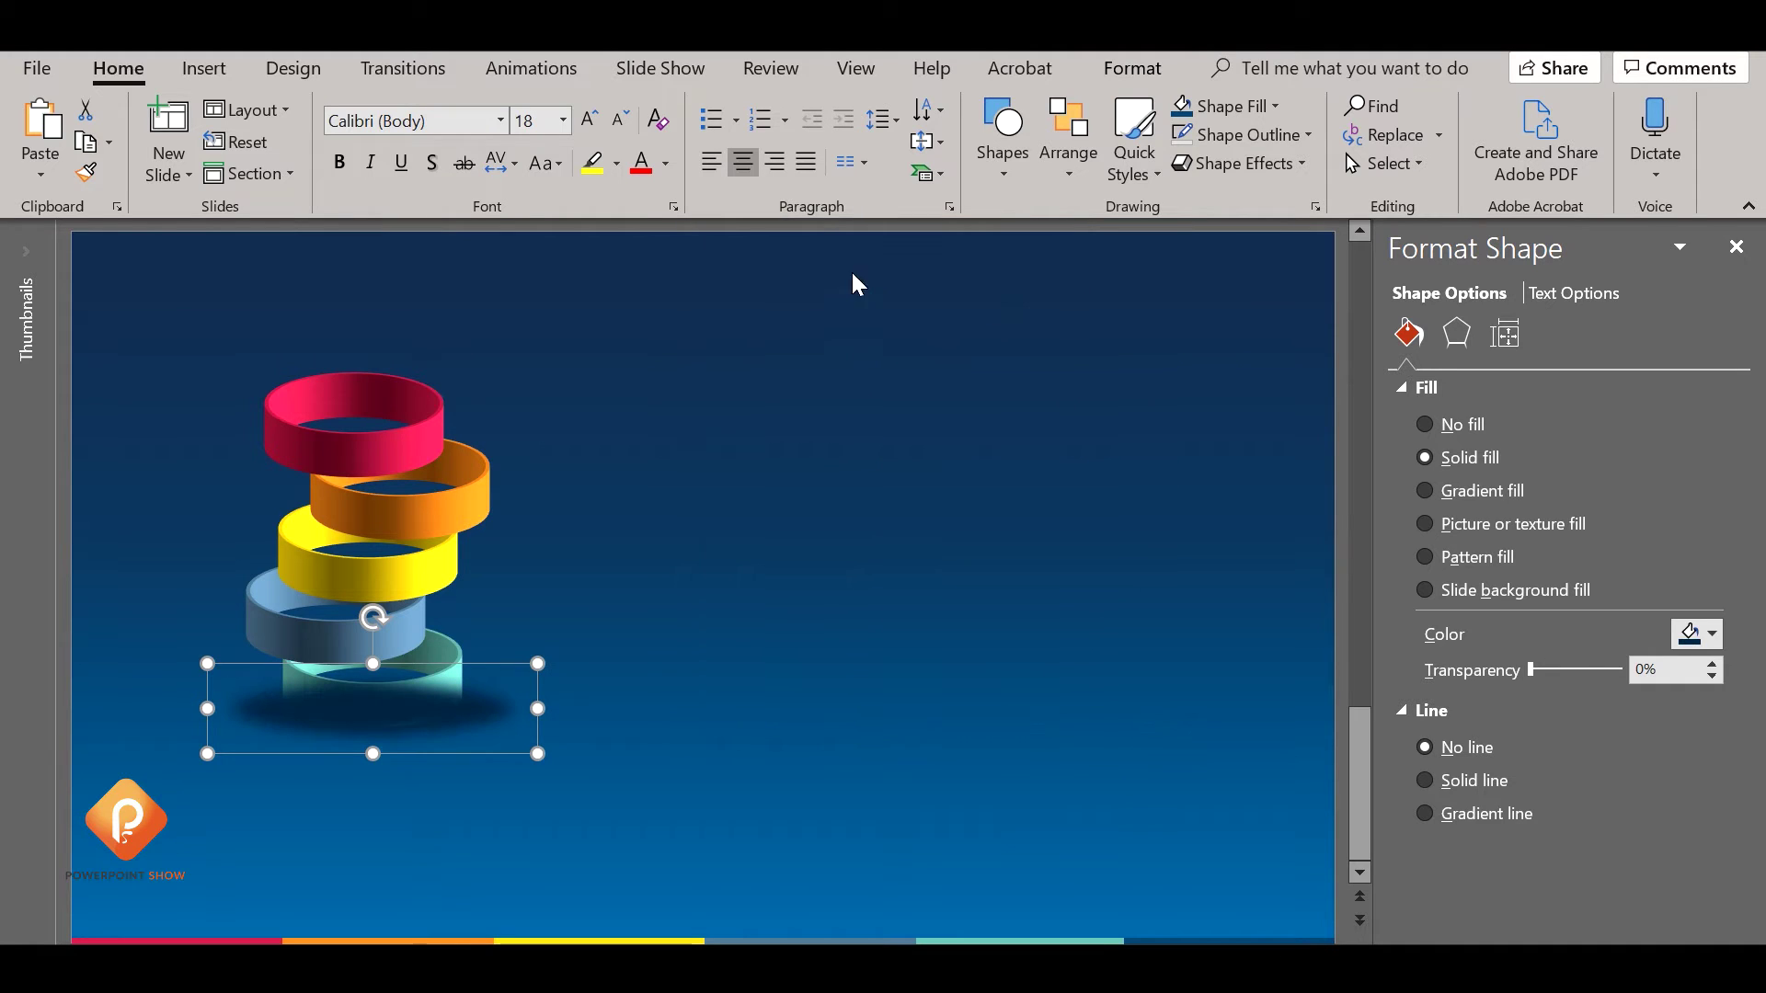
Send the navy shadow behind the bottom ring and make it slightly taller.
click(1068, 147)
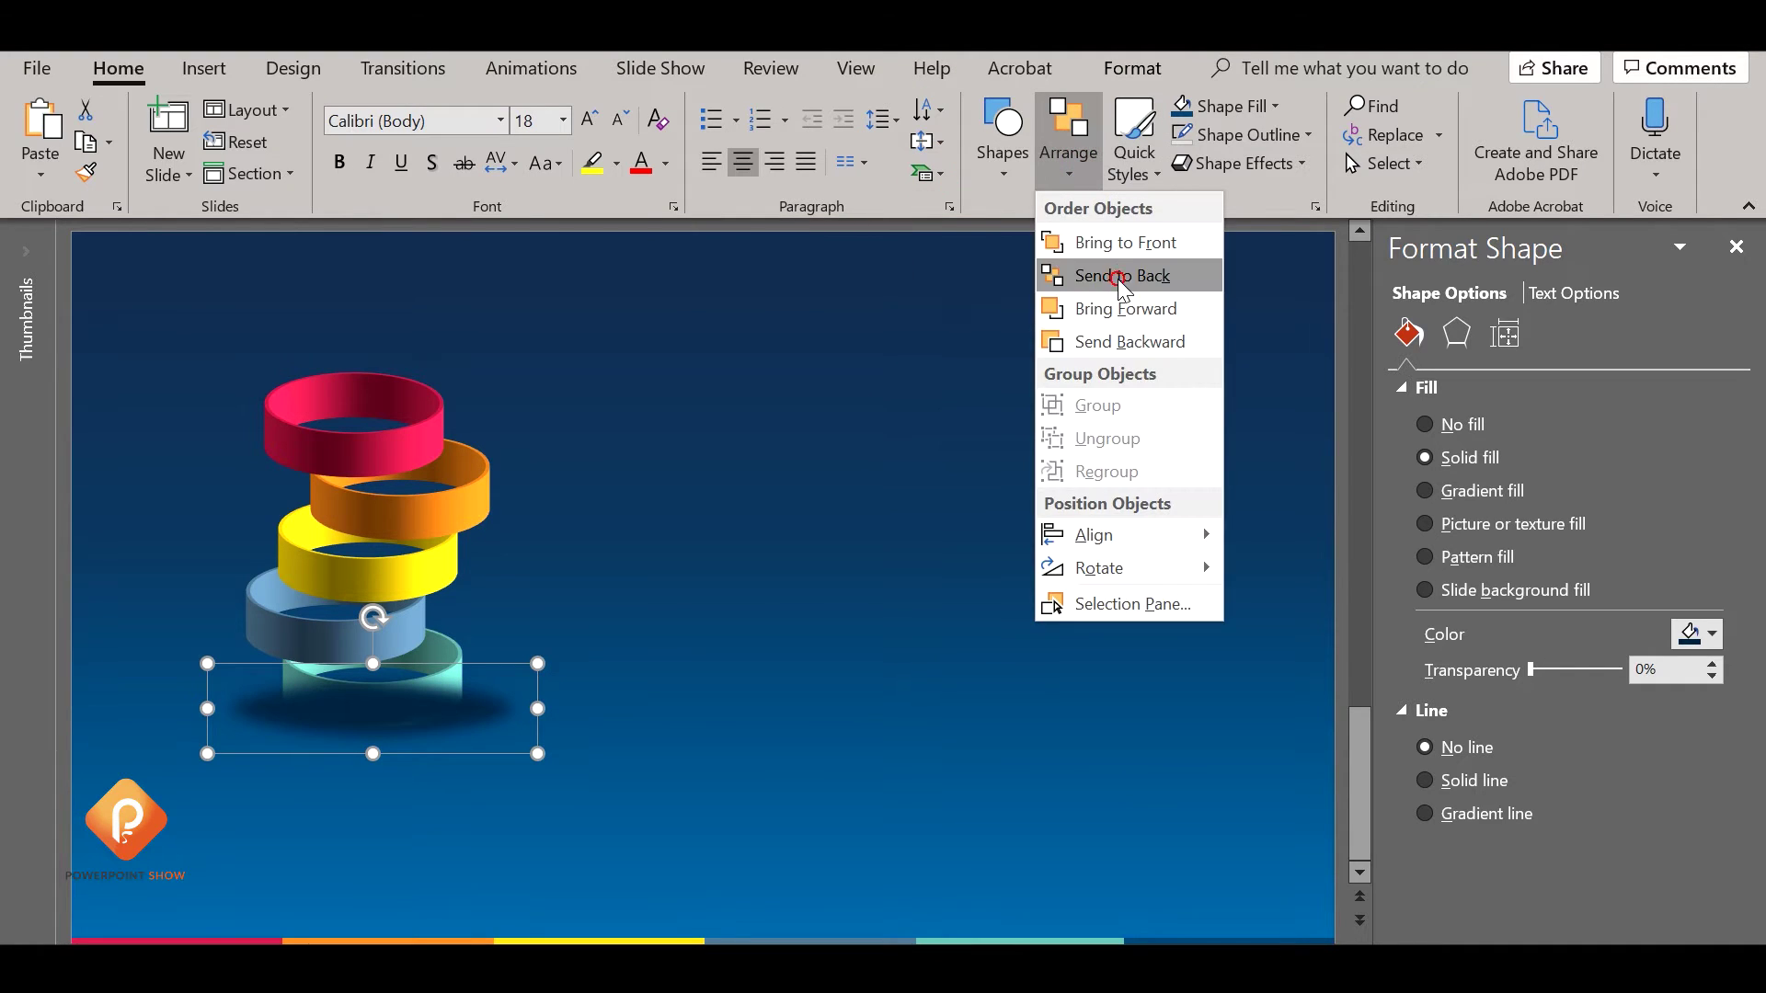
click(1126, 274)
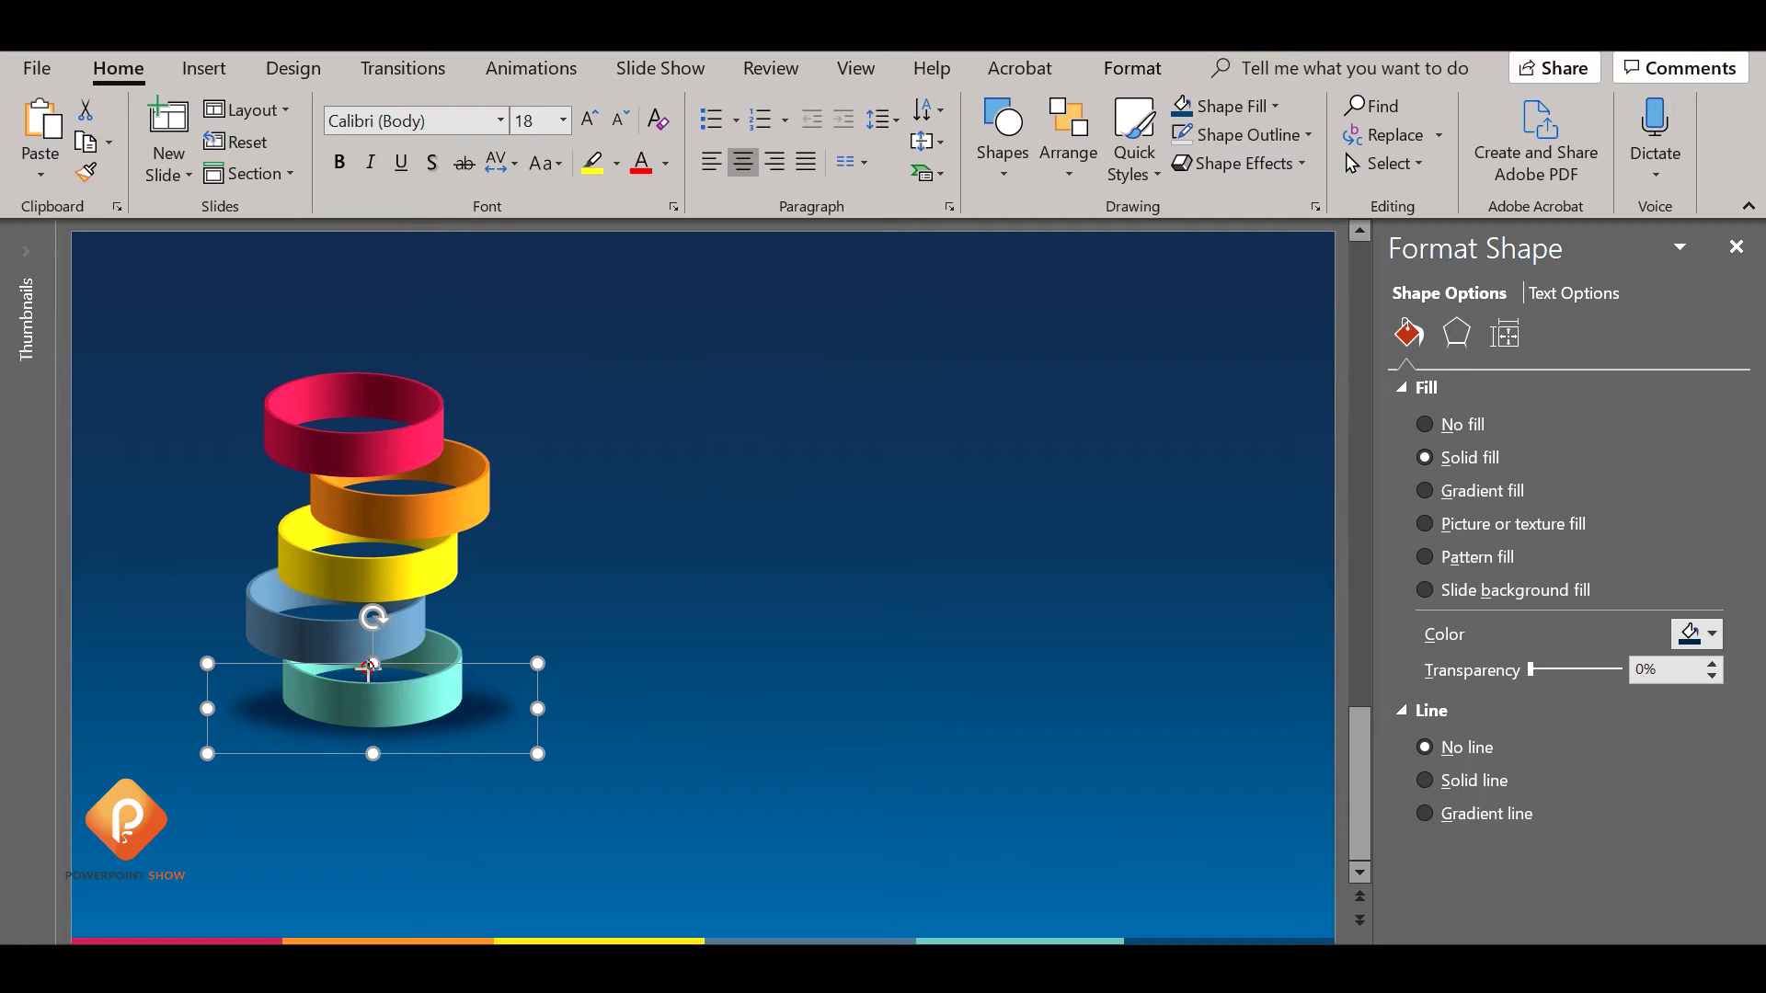
drag(373, 663, 372, 648)
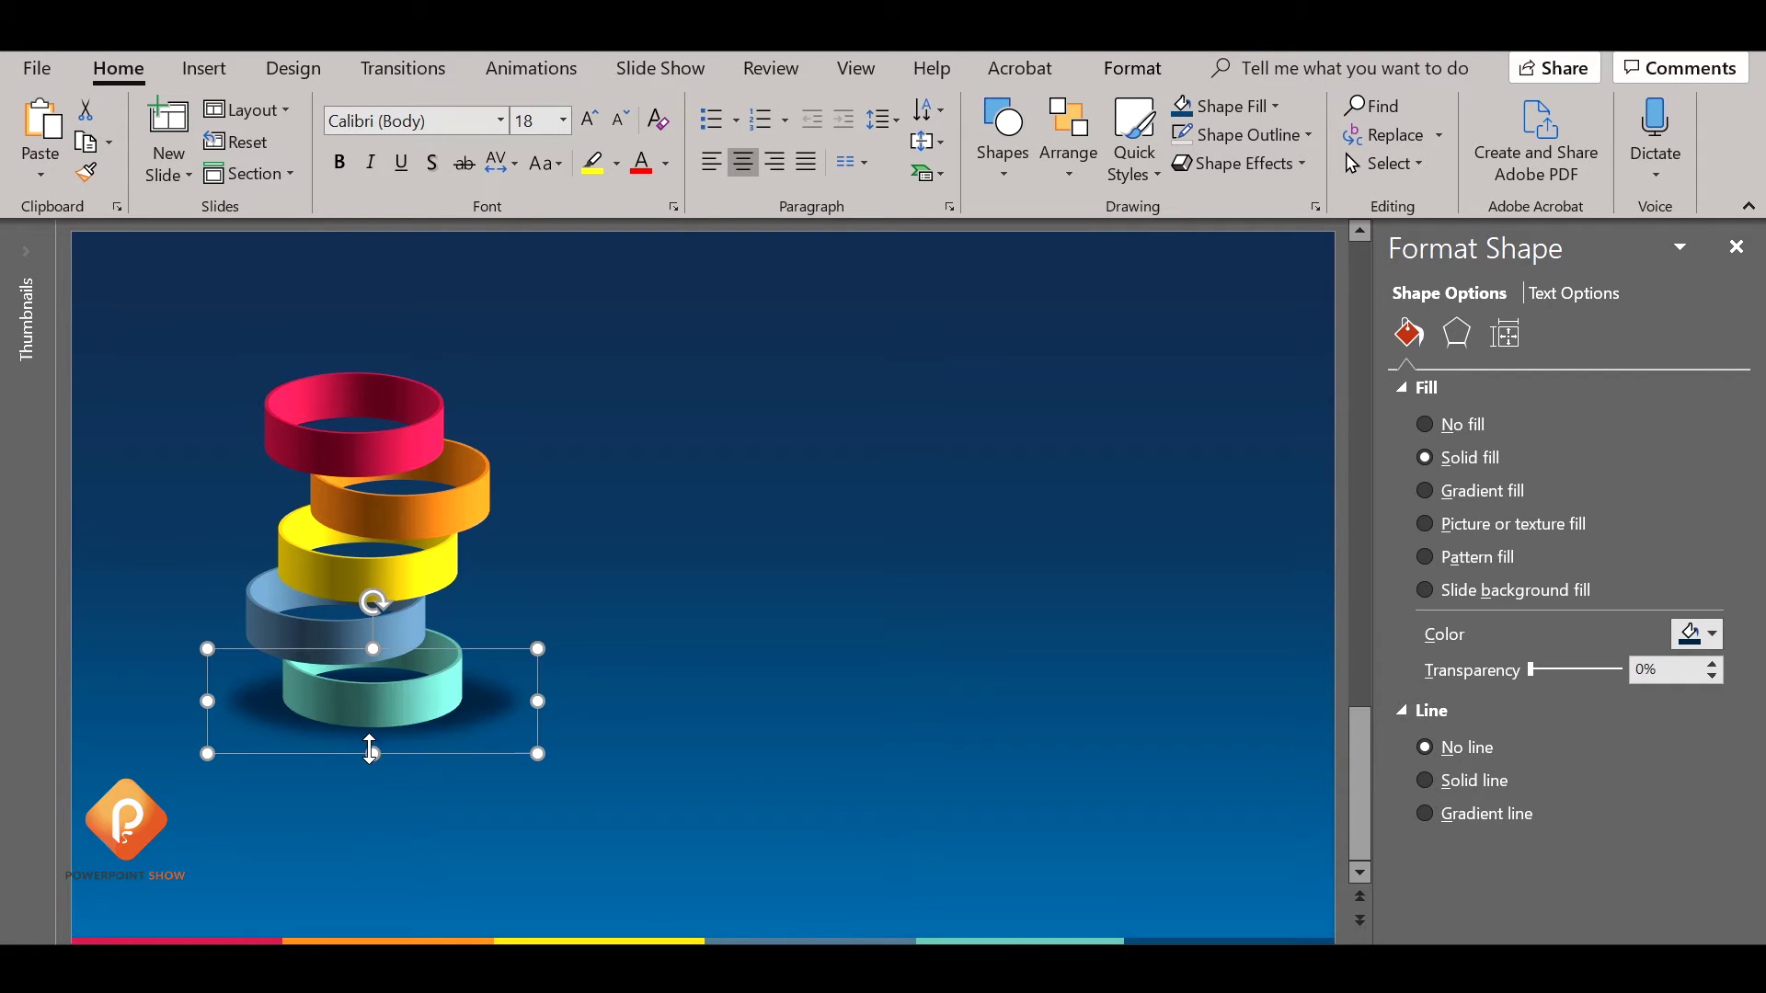
Give the shadow 21 pt soft edges and about 13% transparency, then stretch it taller.
click(1462, 331)
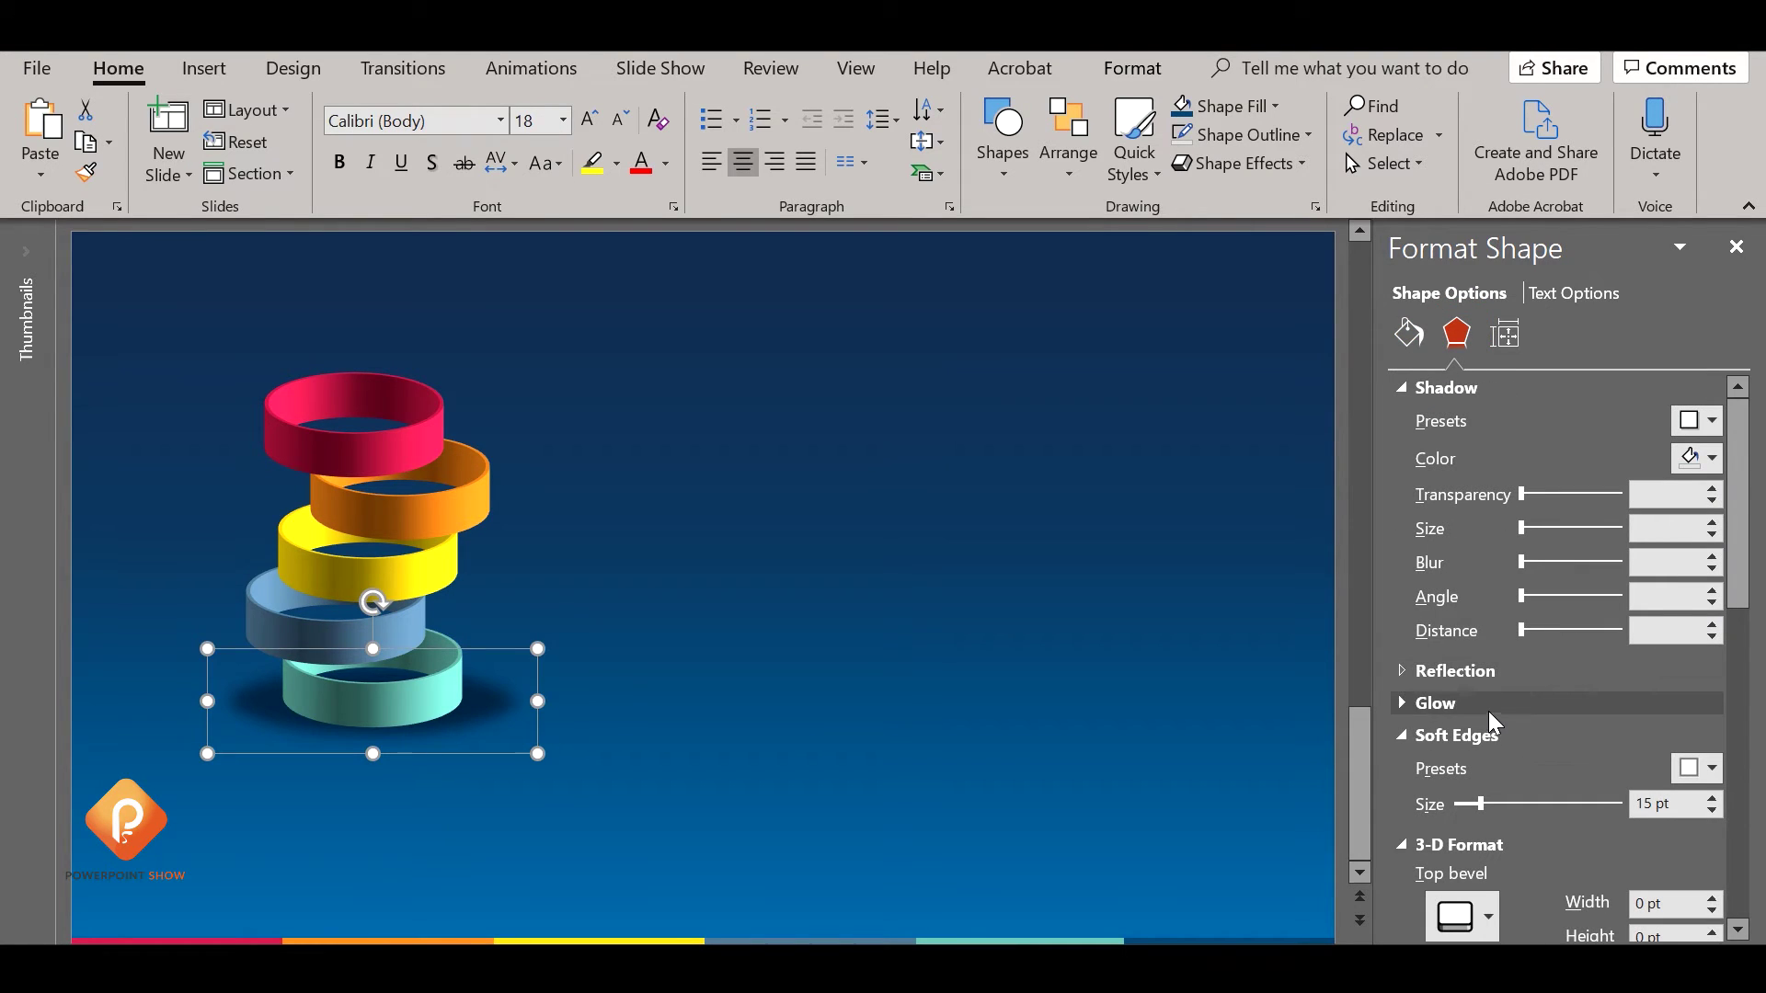
drag(1480, 804, 1486, 804)
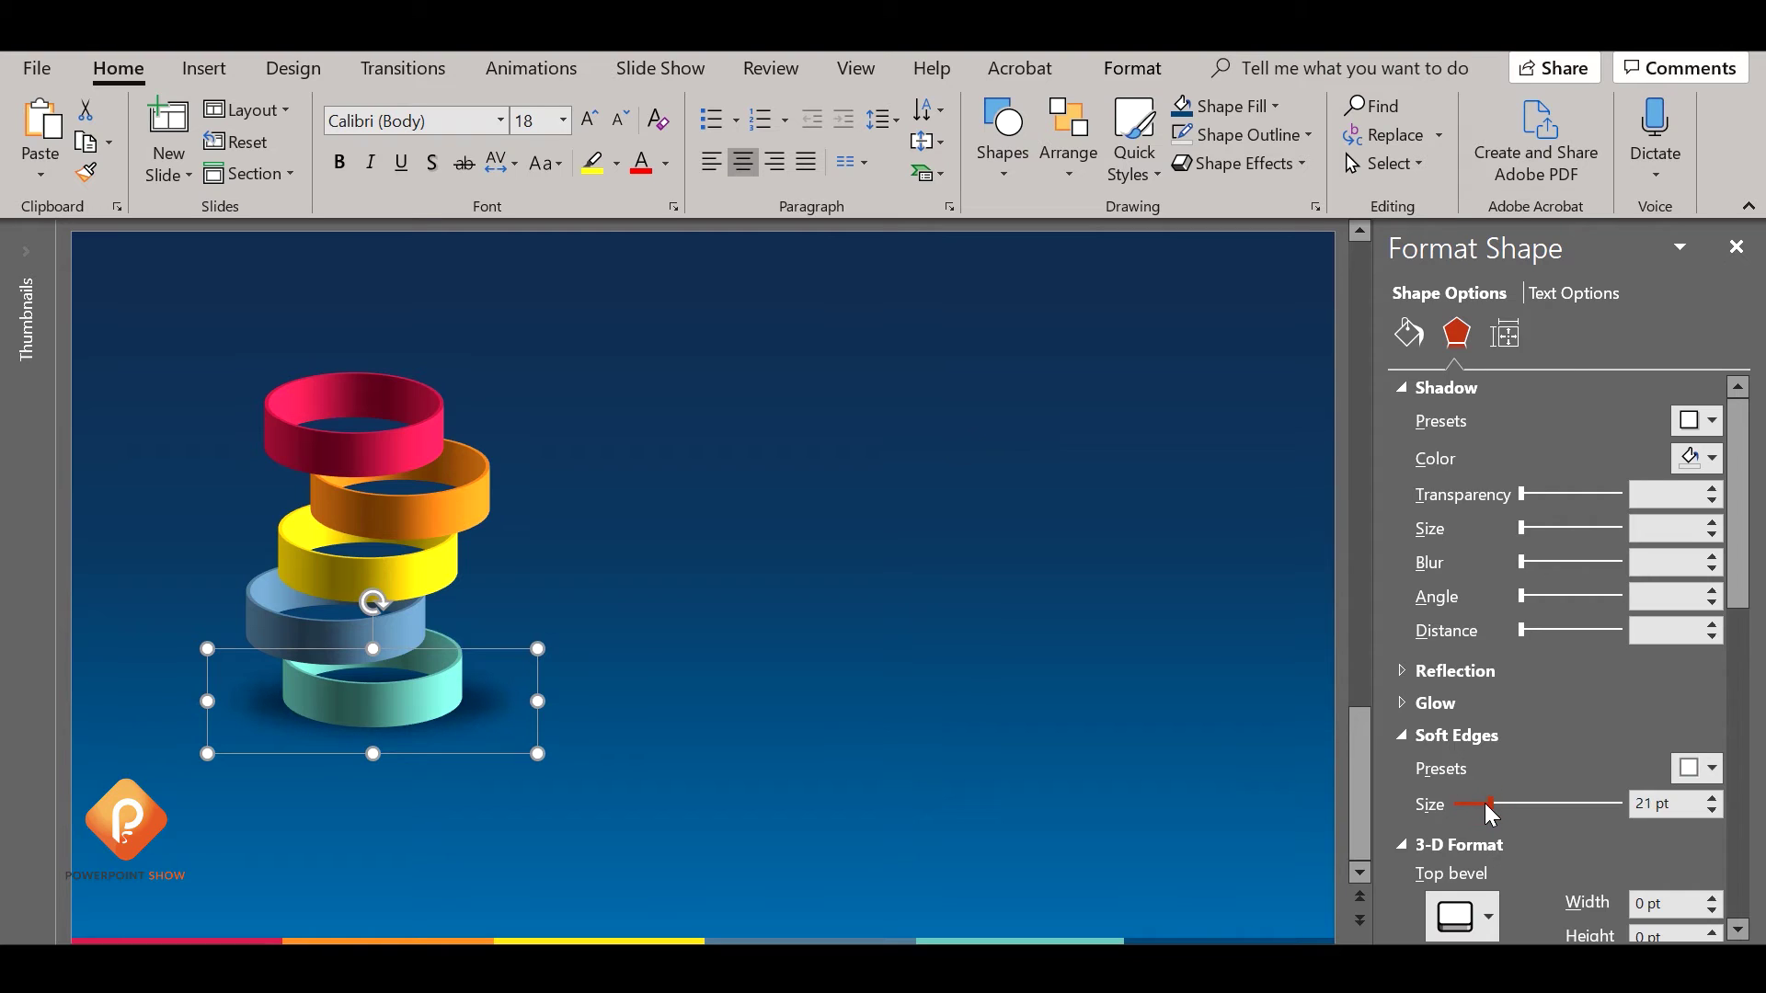
click(1408, 333)
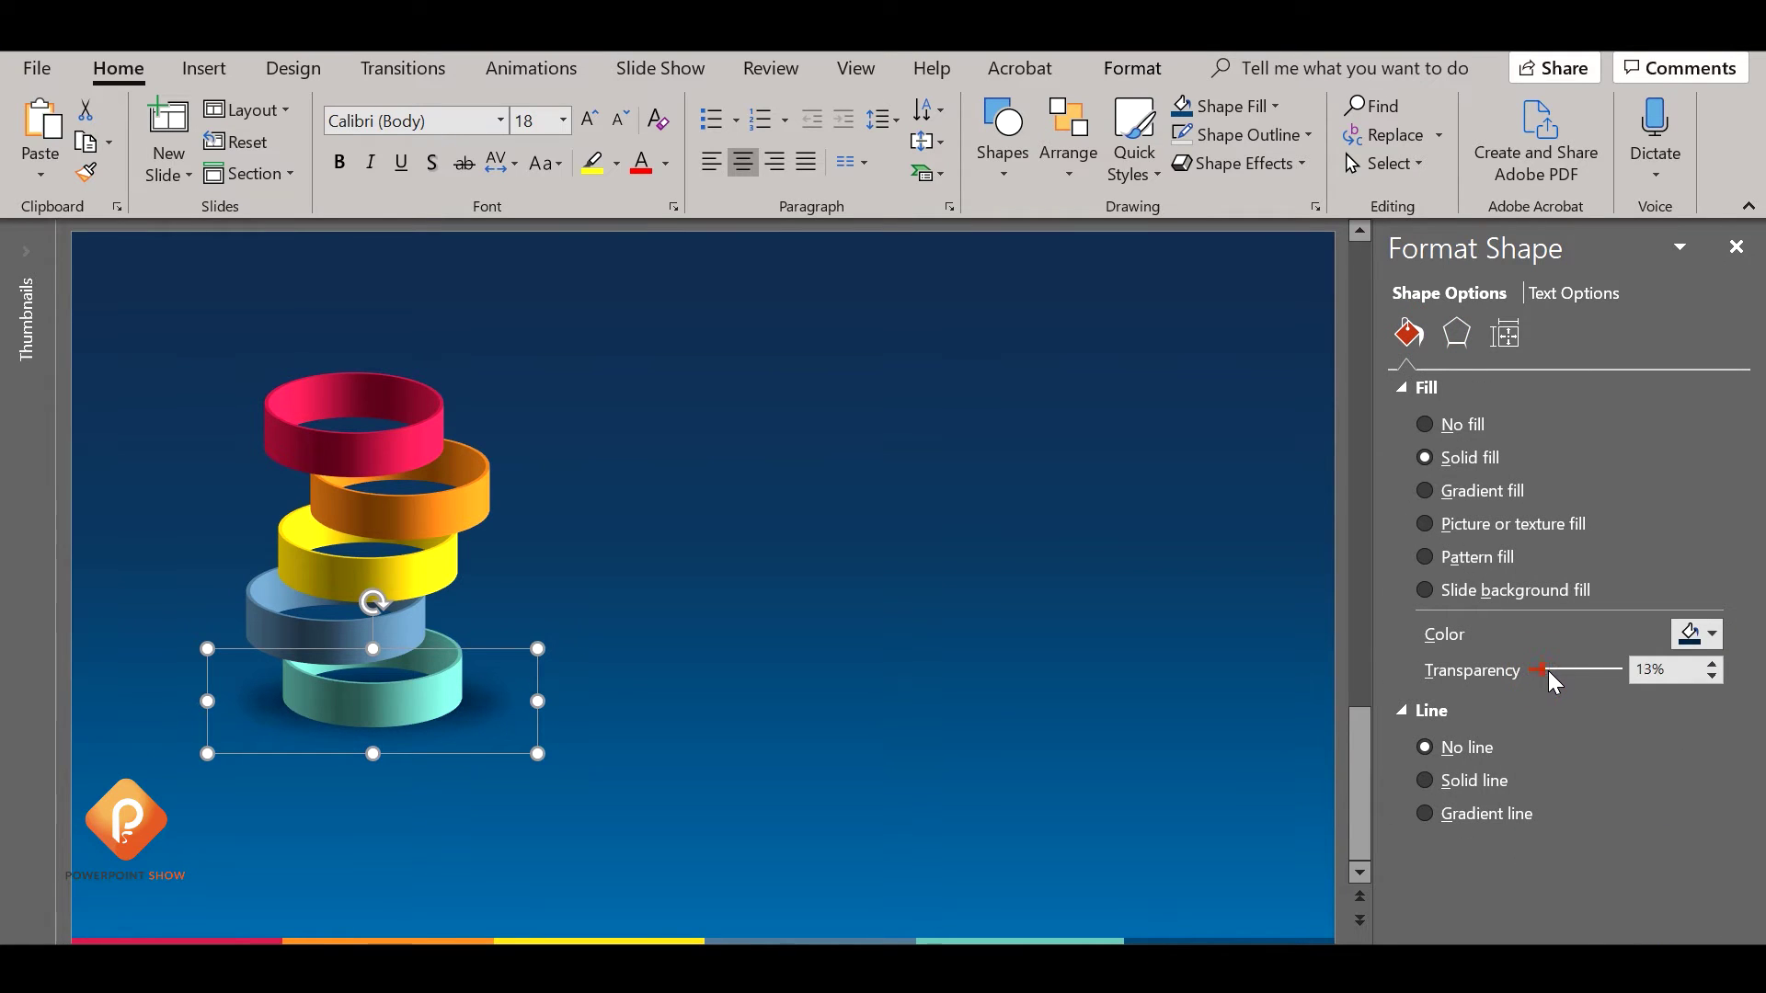
click(1736, 247)
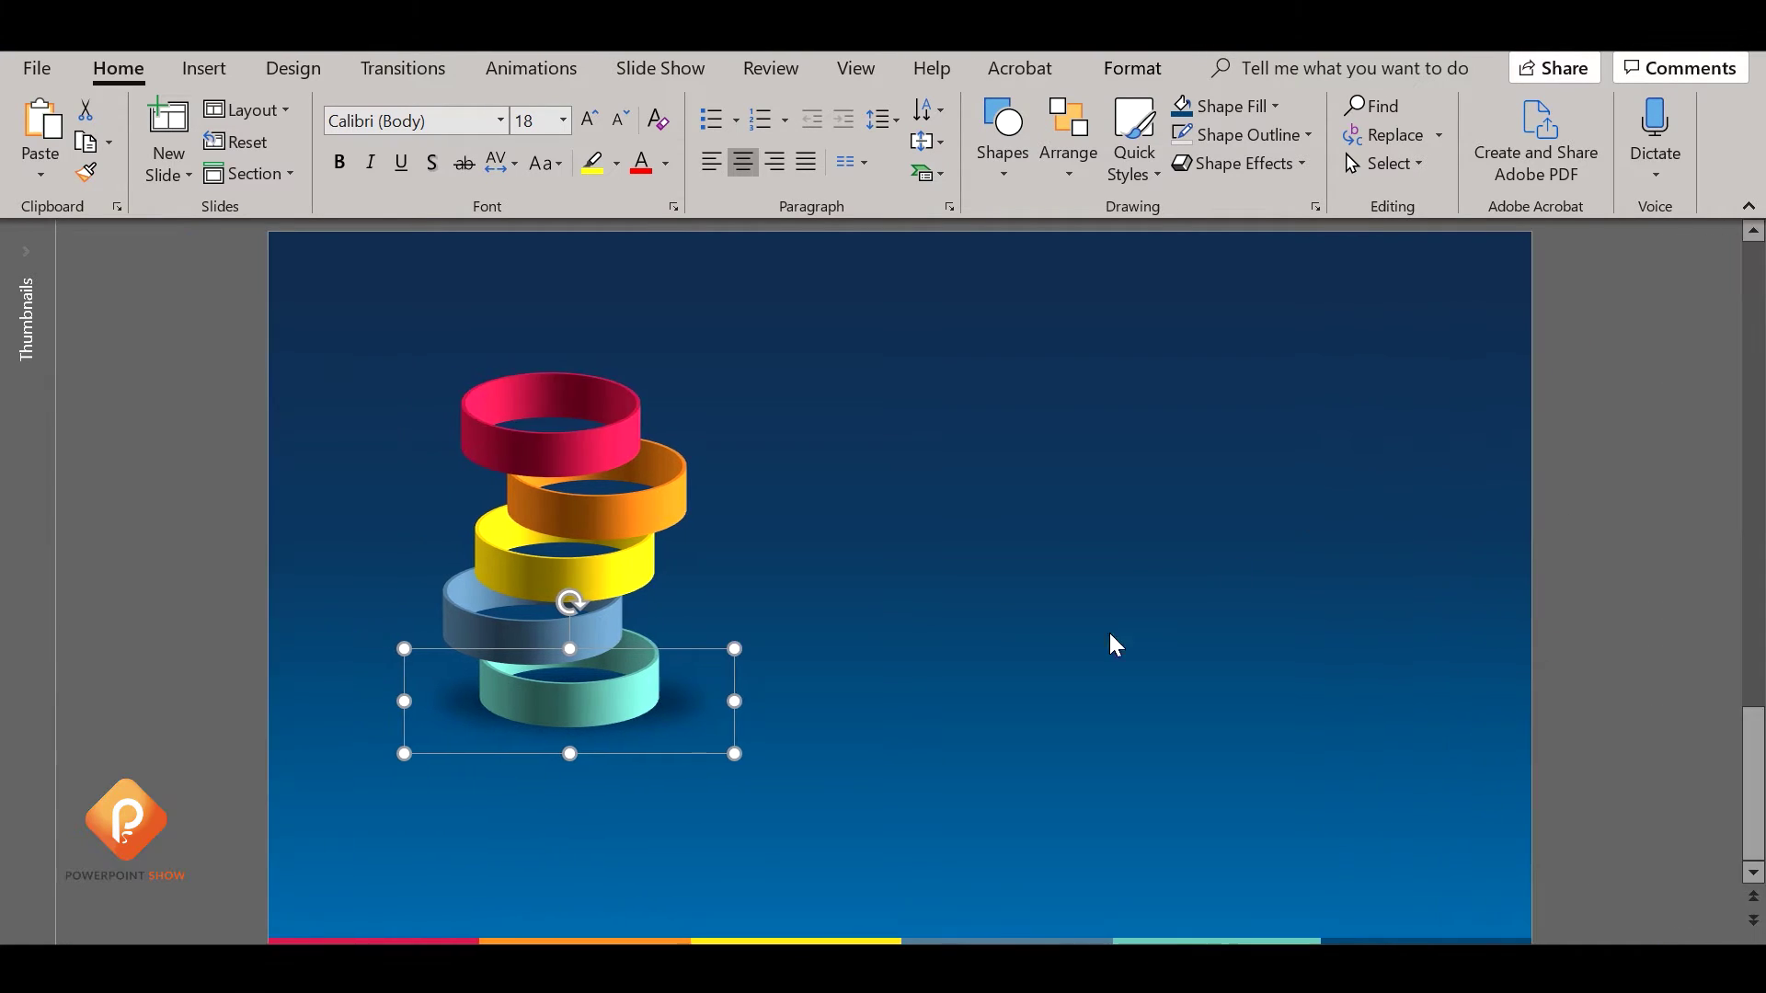
drag(570, 753, 569, 771)
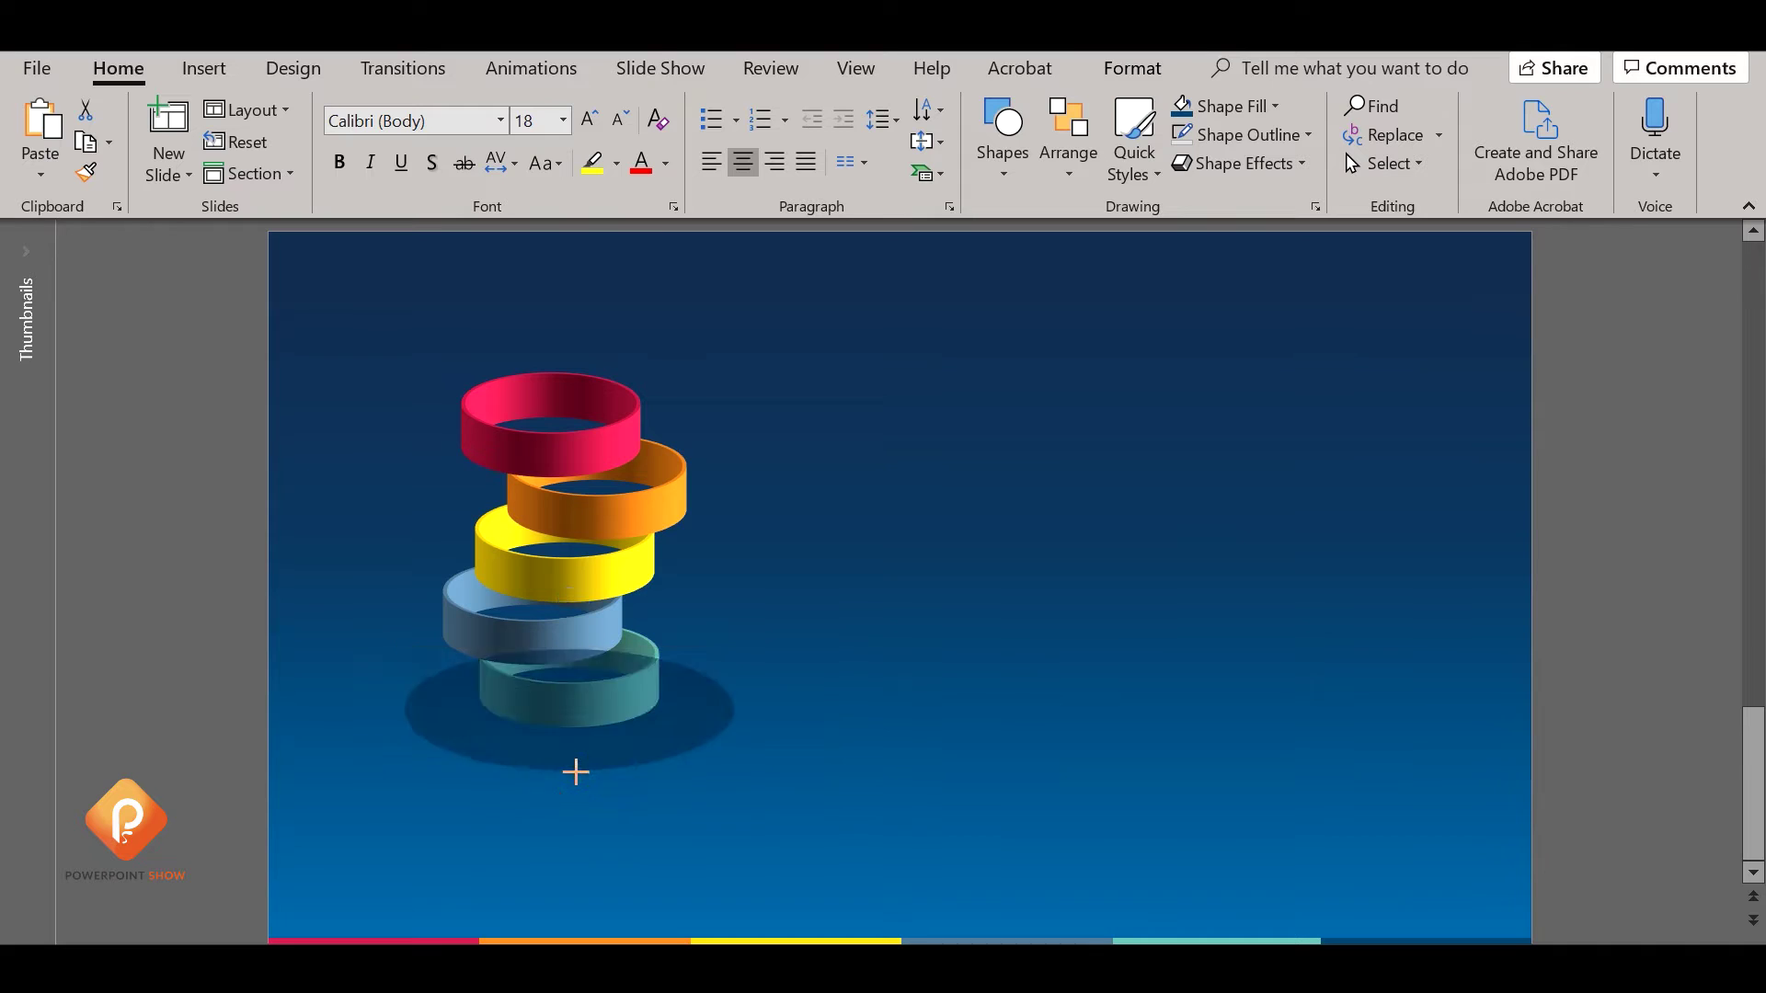
click(681, 707)
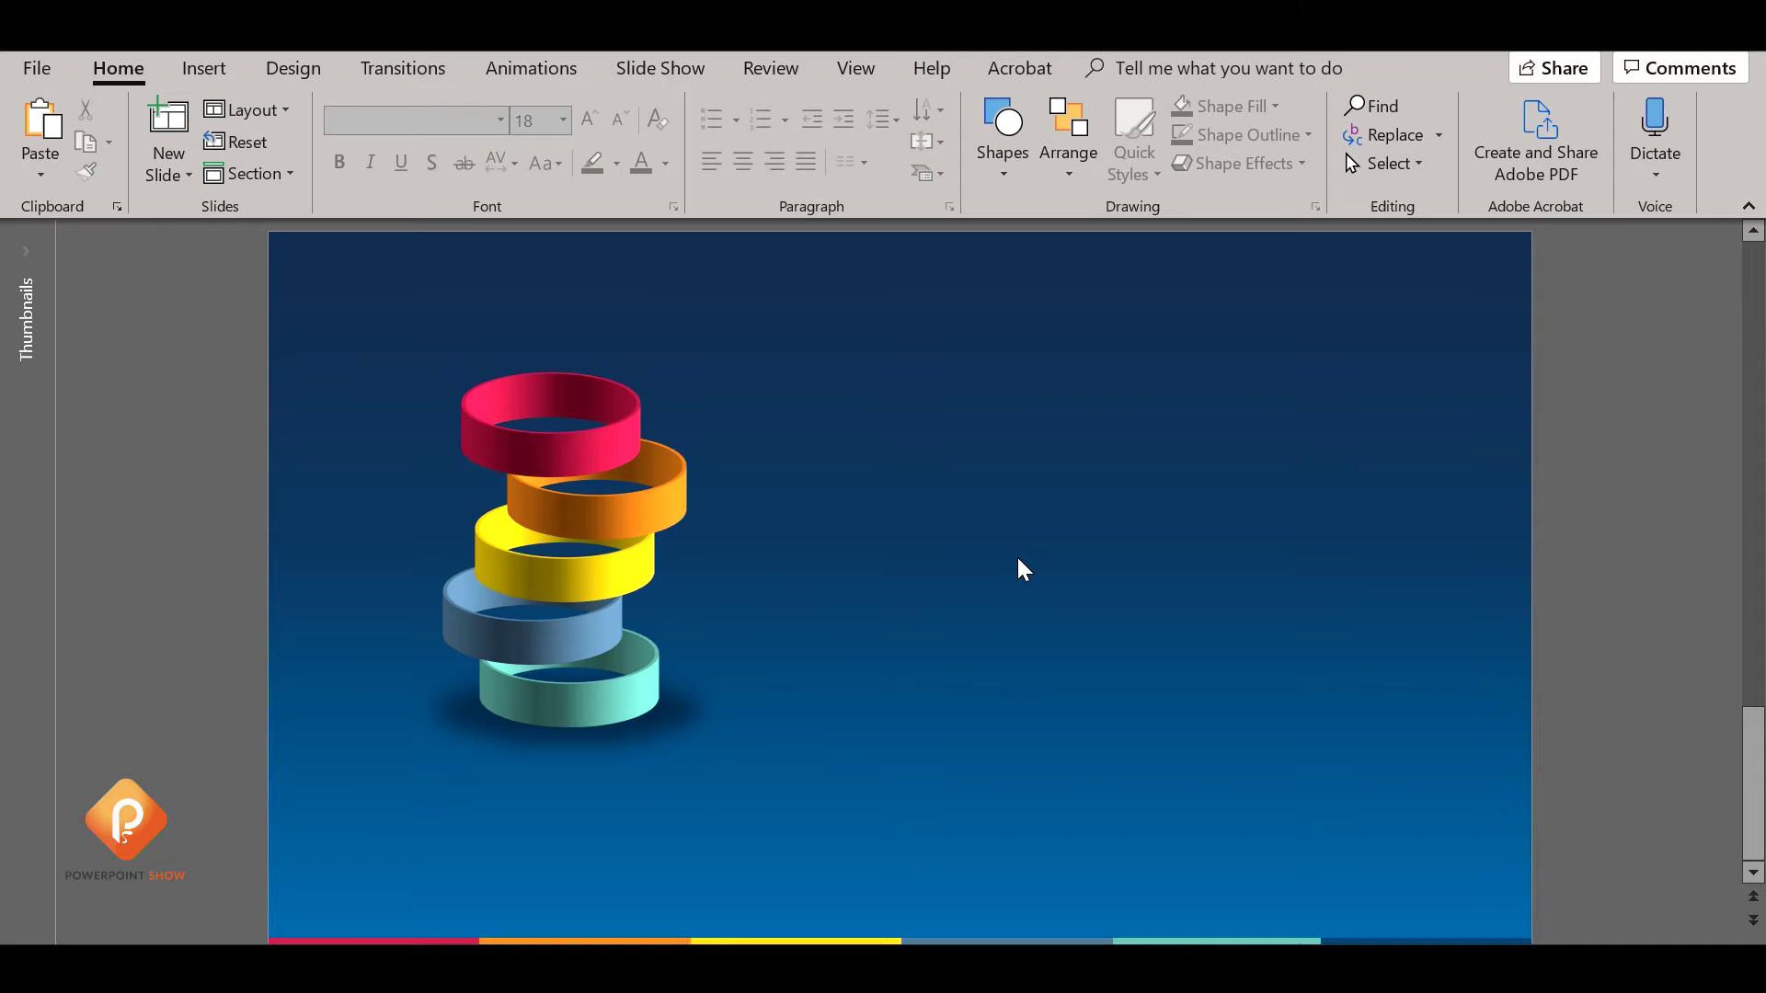
Adjust the shadow's soft edges, ending at 21 pt, and lower its transparency to 4%.
click(678, 721)
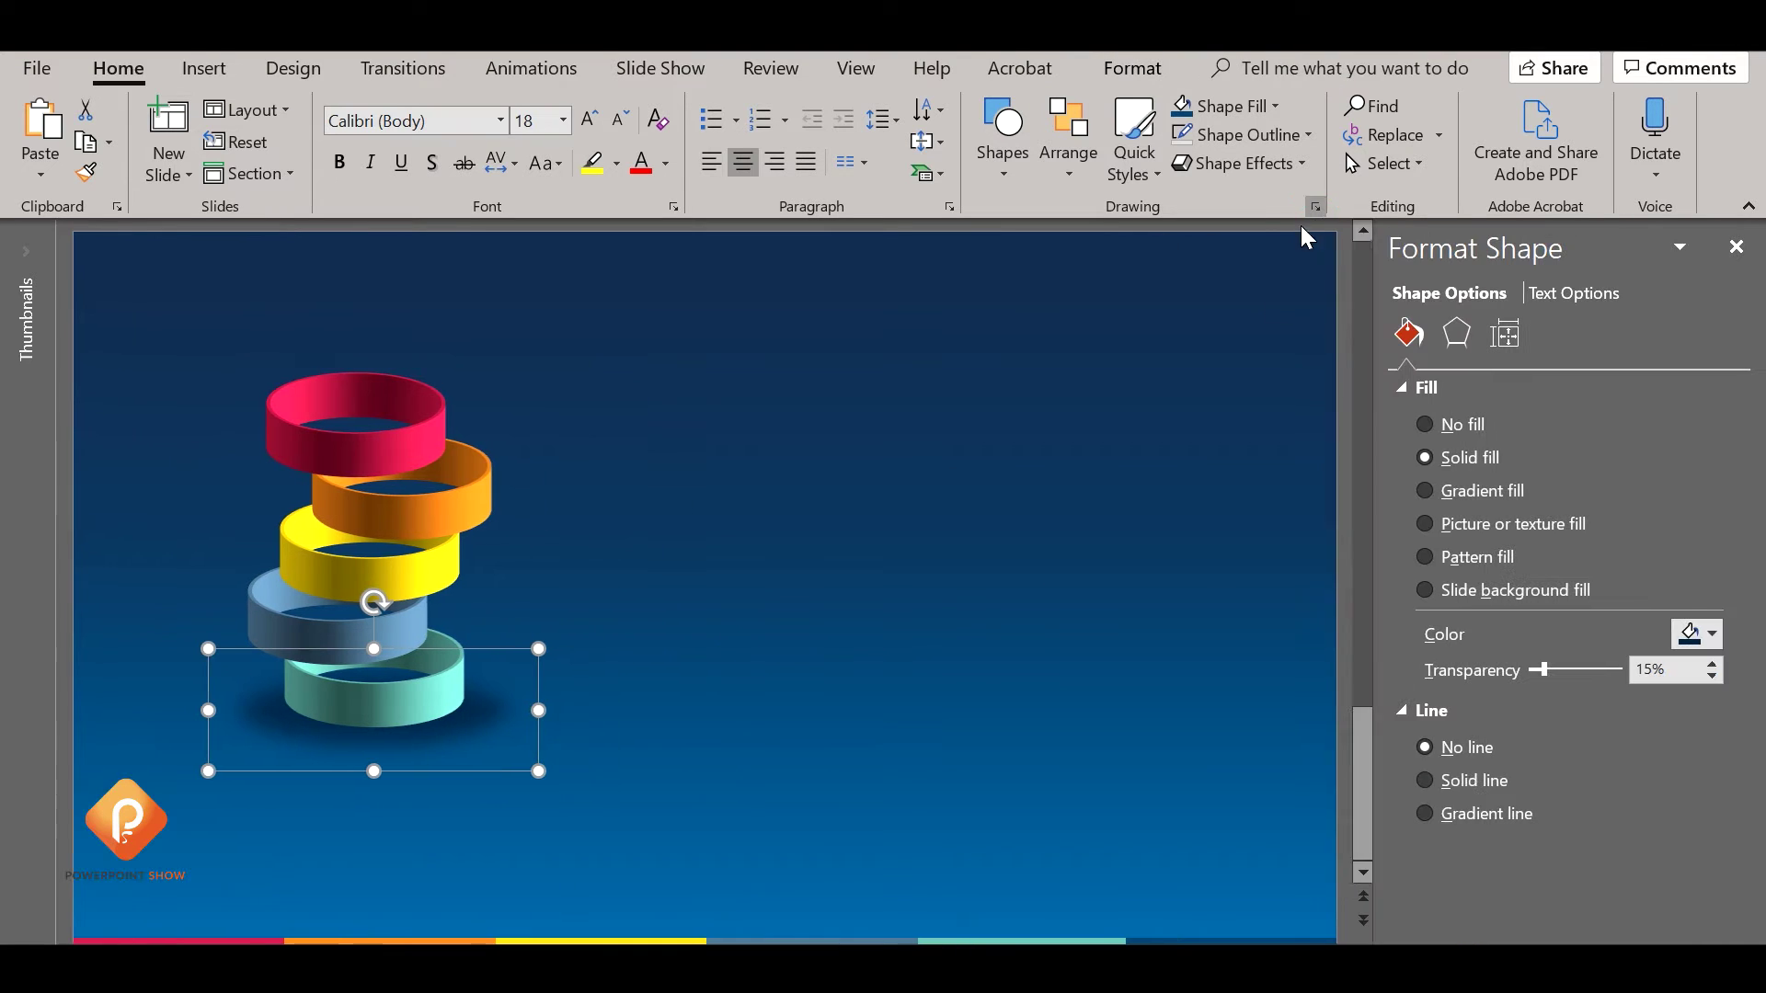
click(1456, 334)
drag(1486, 792, 1497, 803)
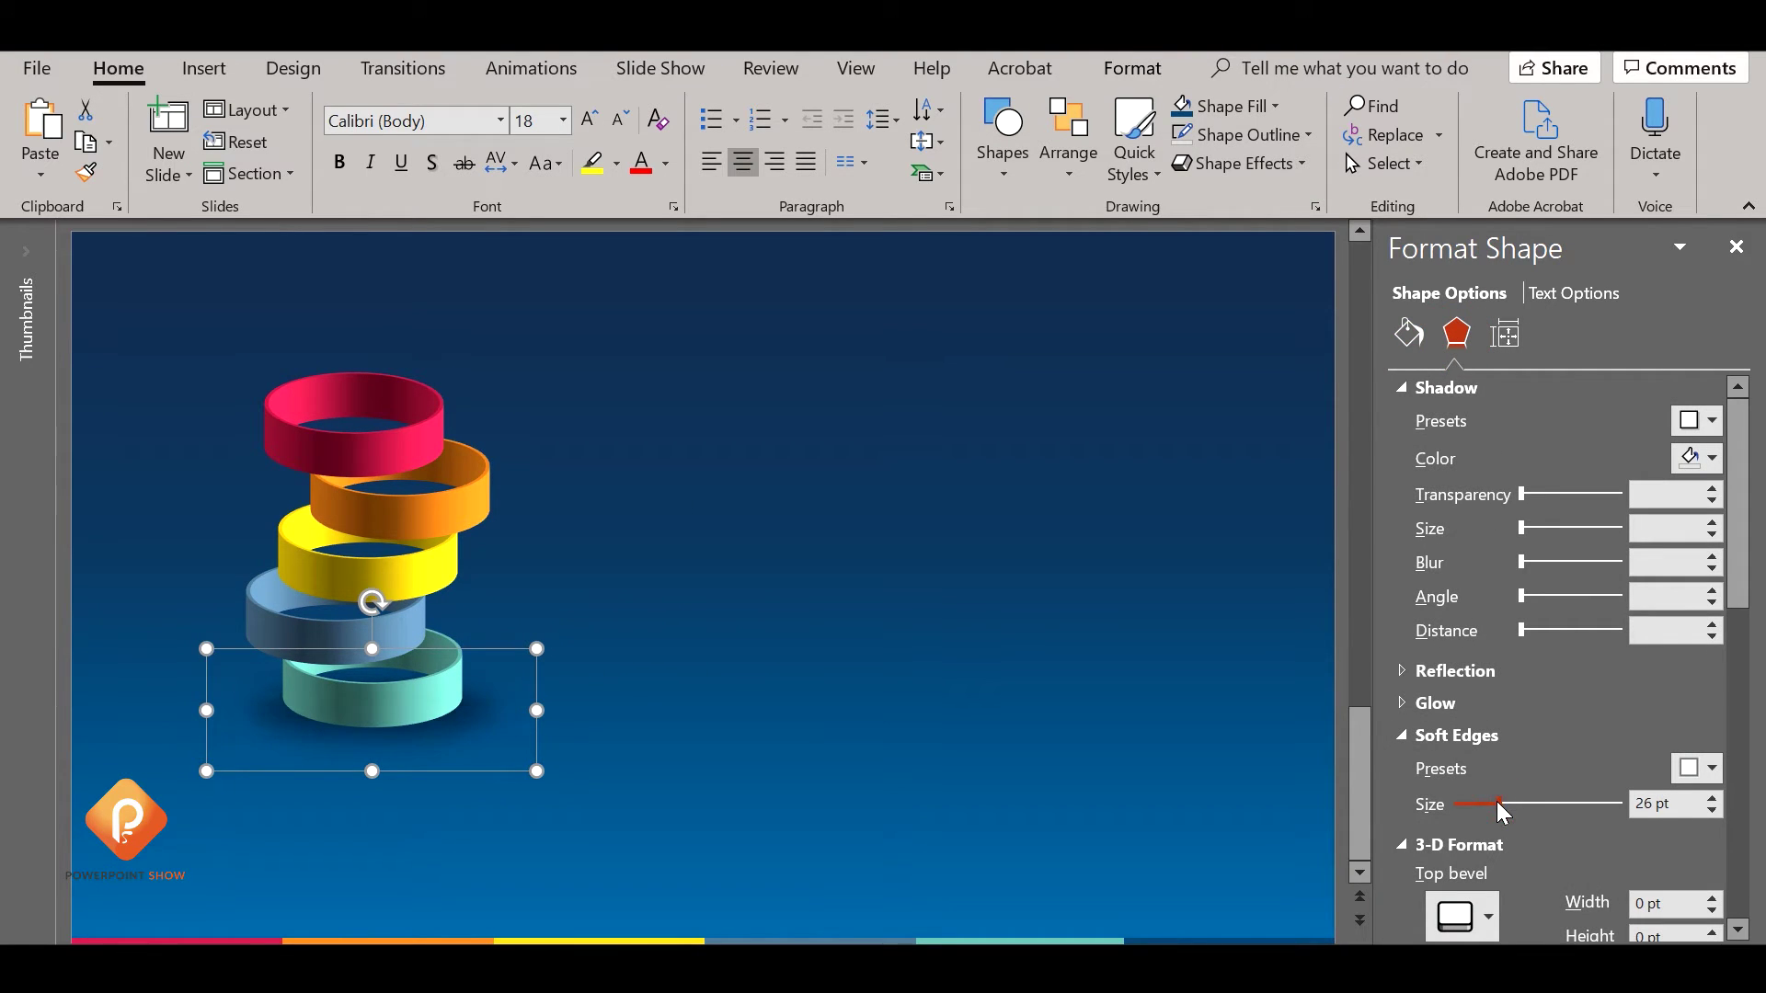
click(1408, 333)
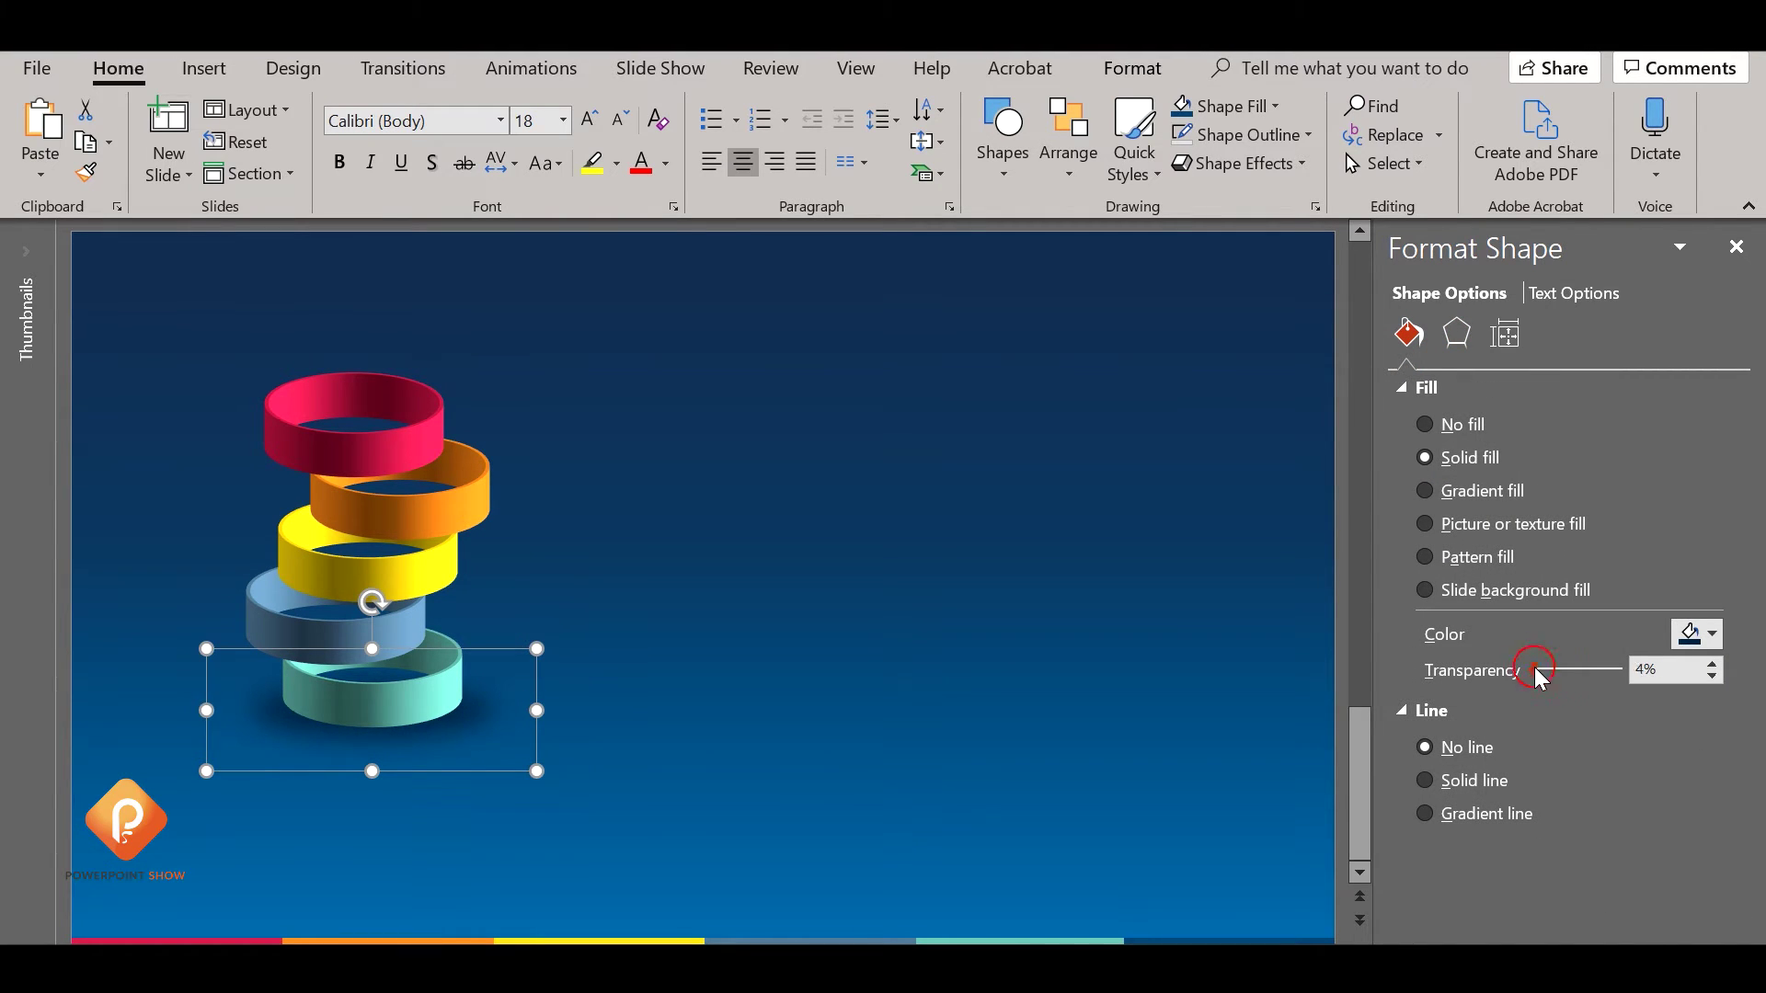
drag(1531, 670, 1608, 682)
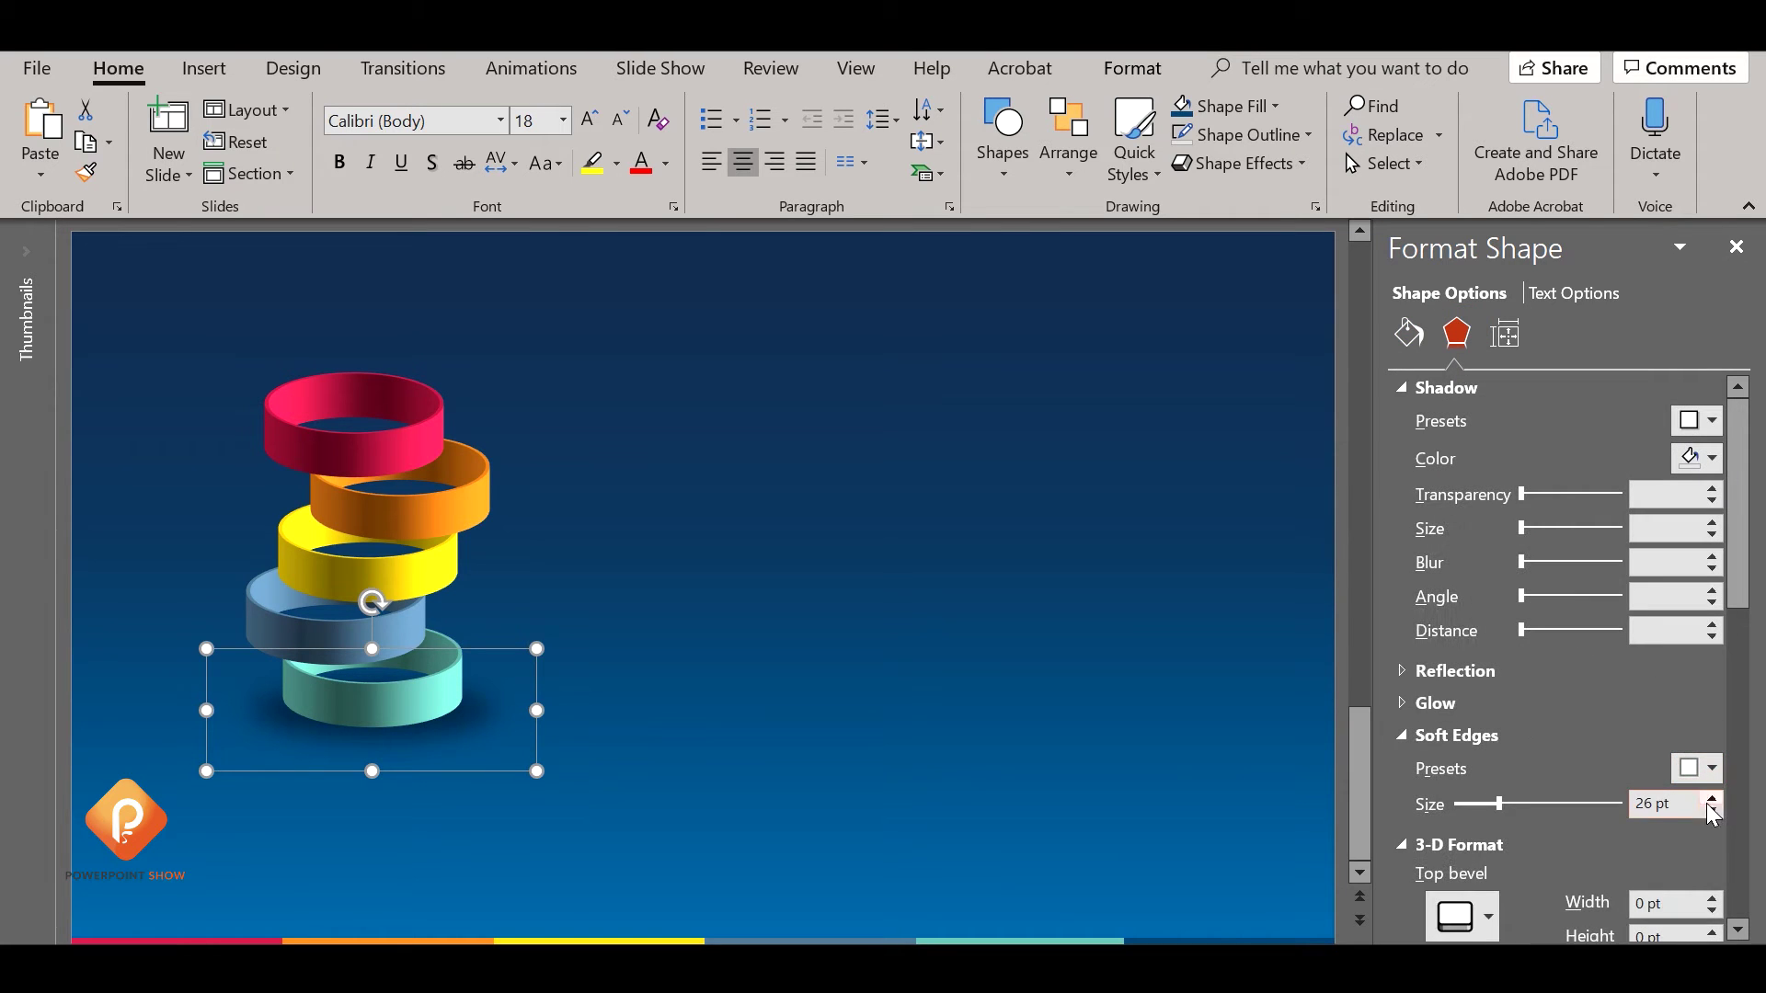
click(1710, 811)
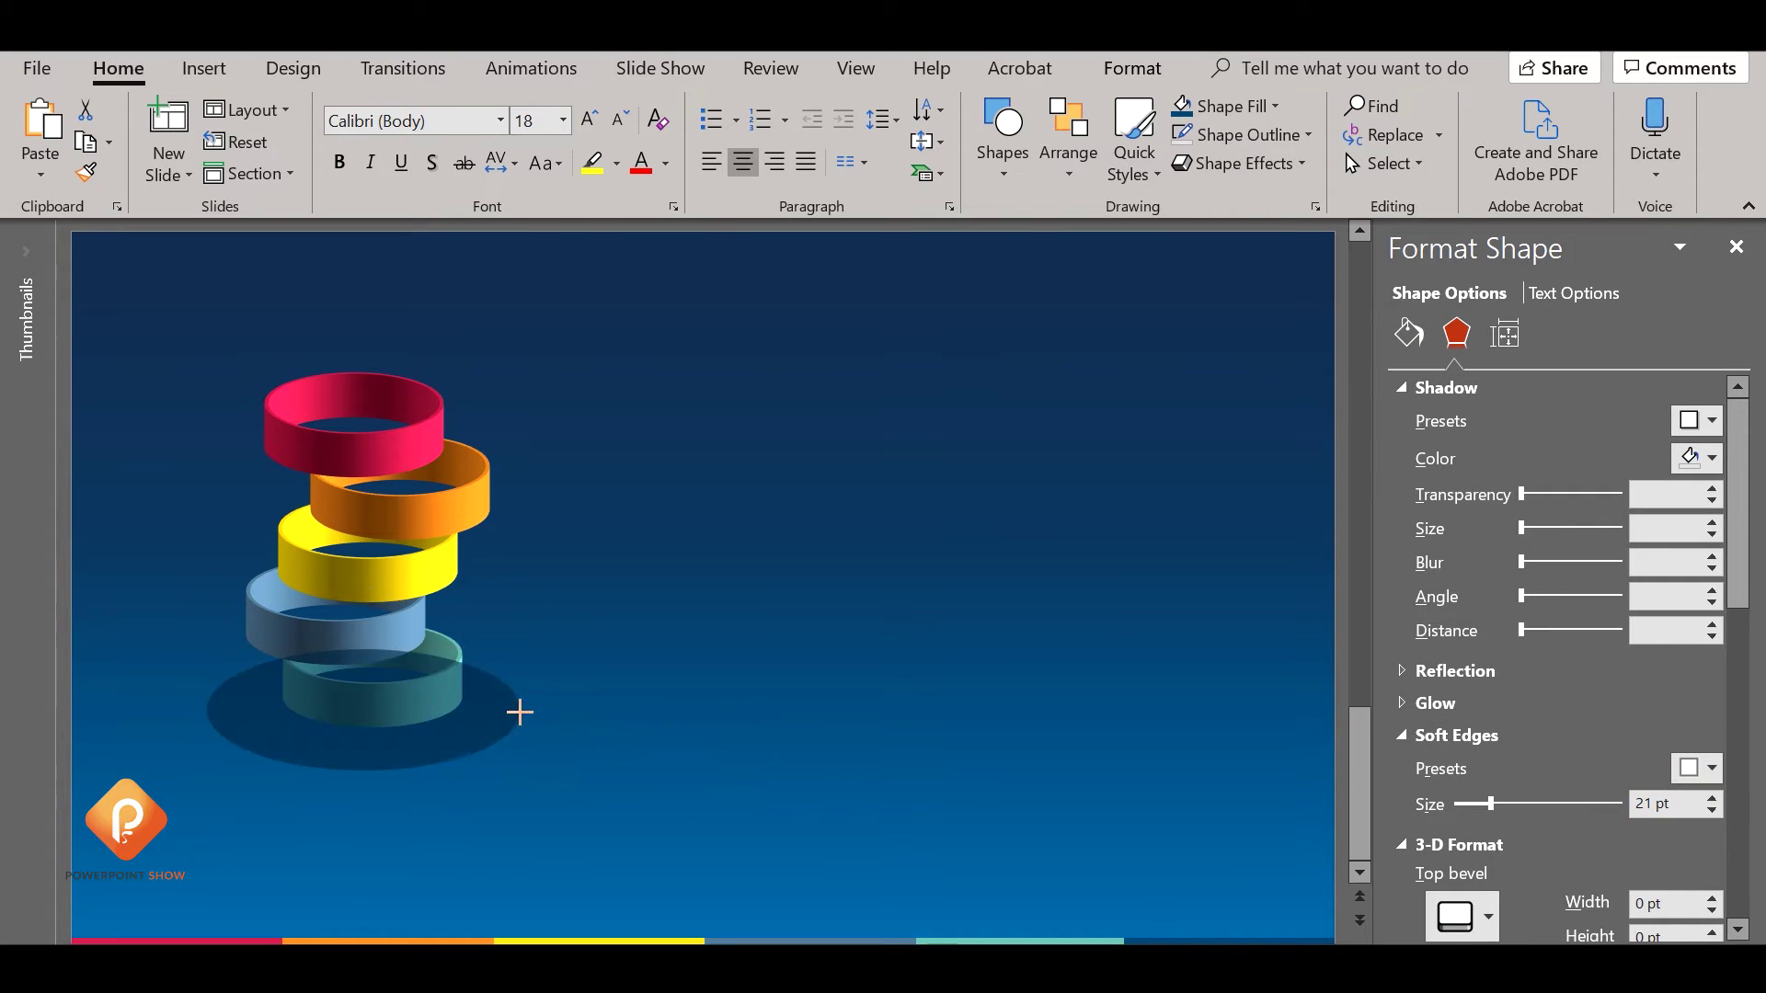
Widen the shadow slightly to the right and close the formatting pane.
click(216, 716)
click(227, 715)
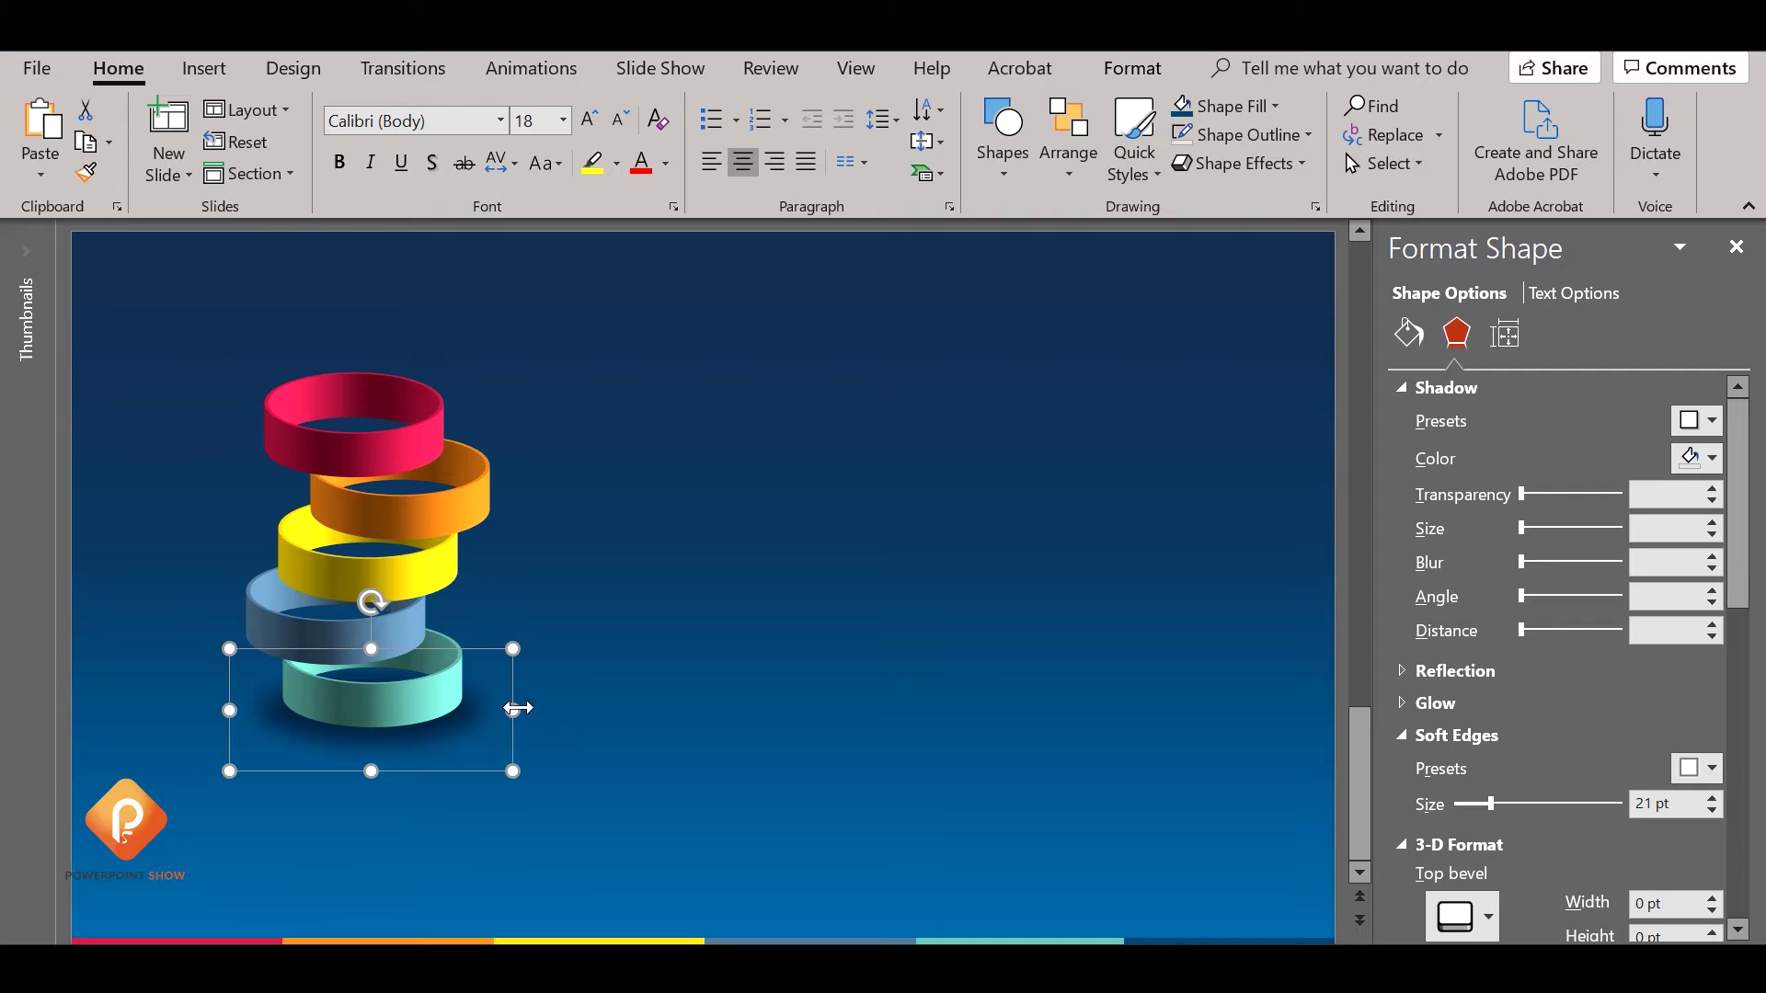
drag(518, 707, 523, 710)
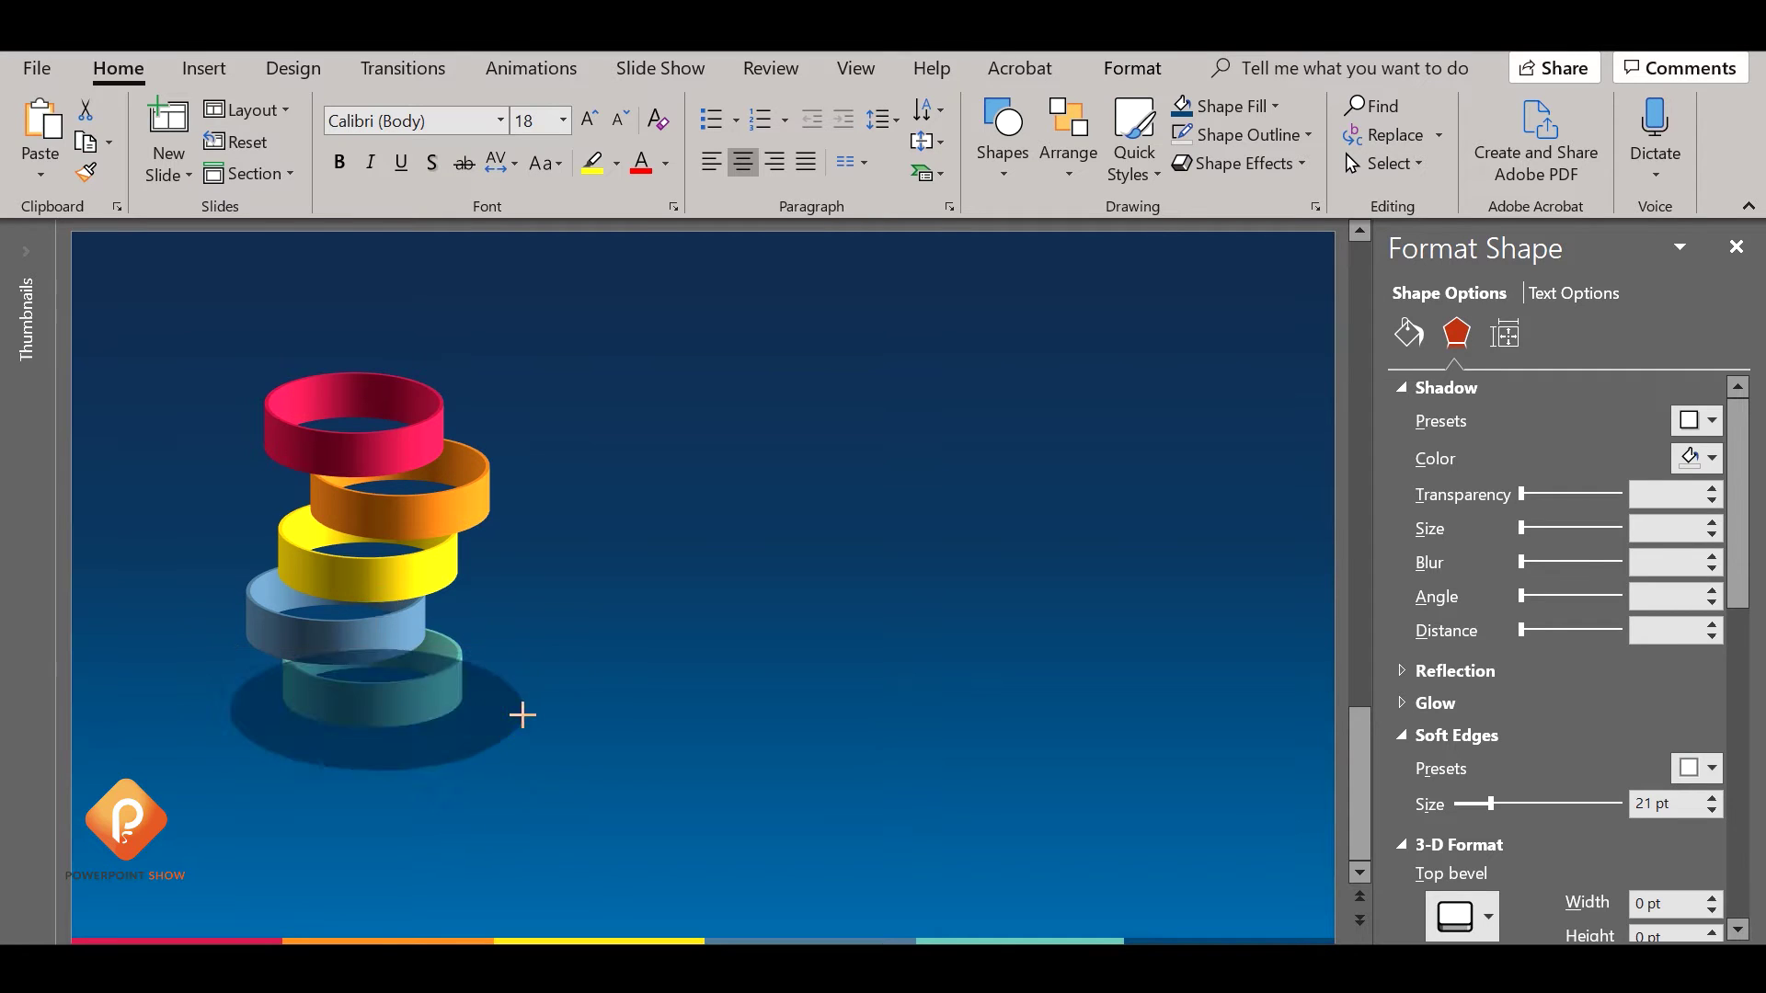
click(1735, 248)
click(1593, 526)
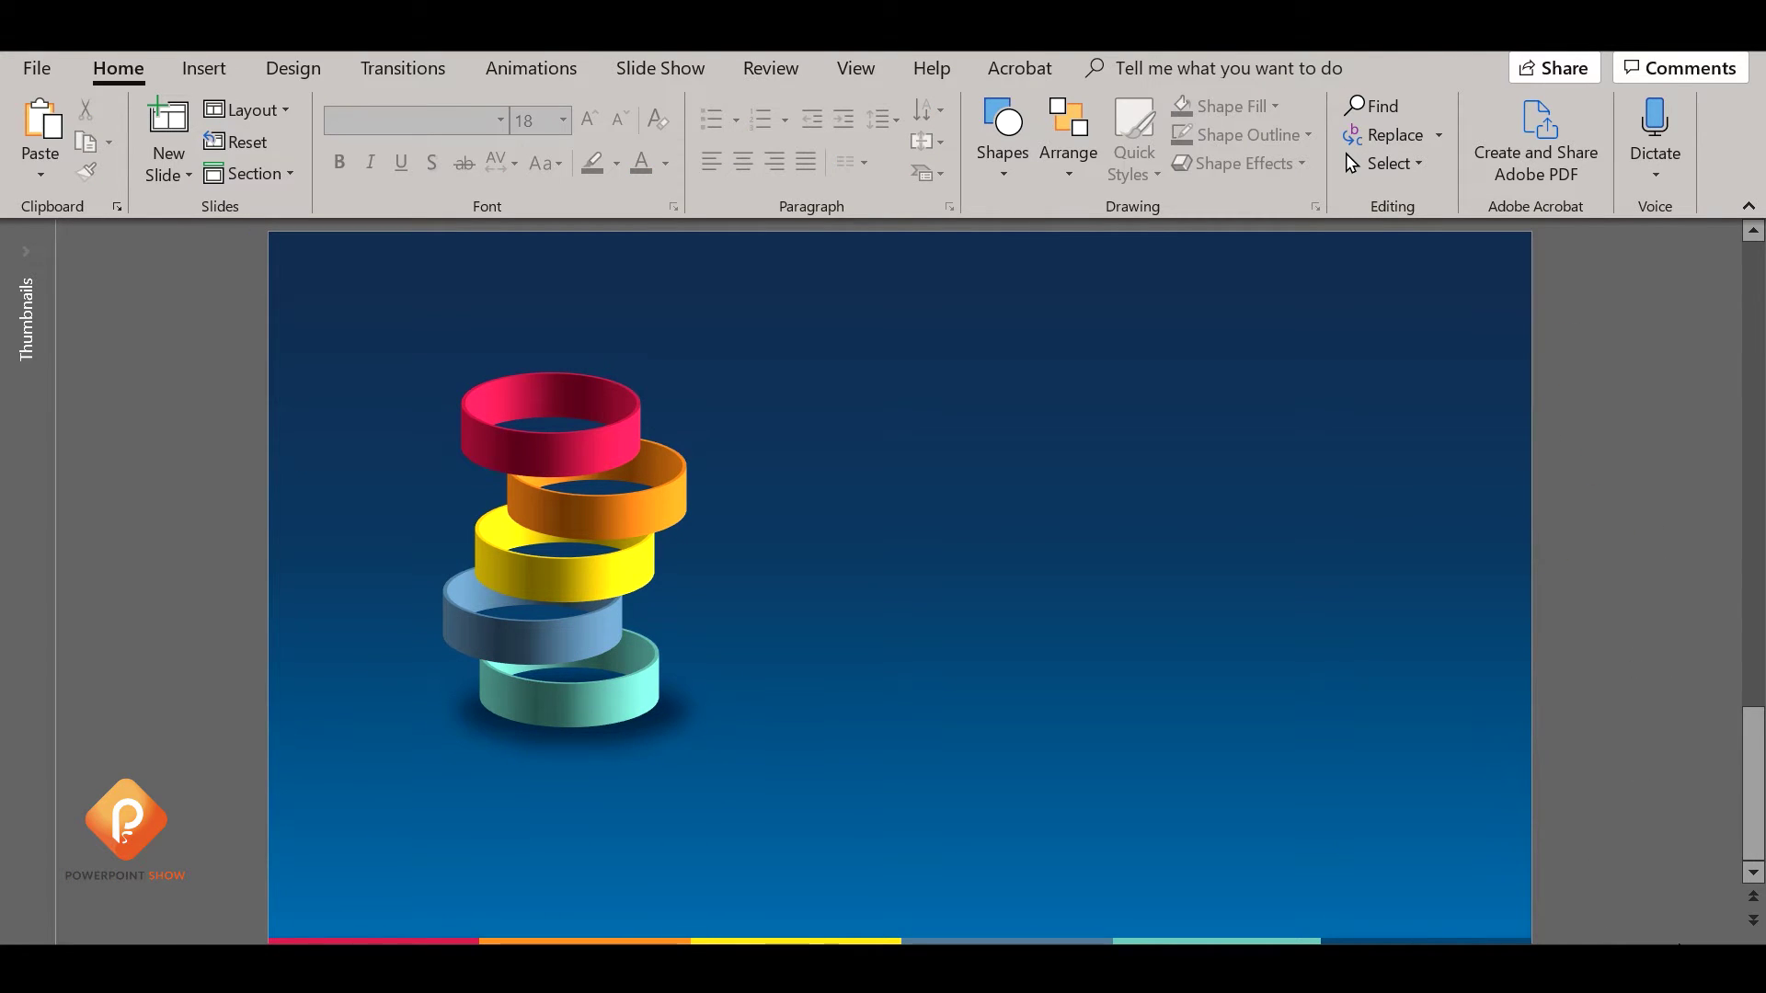
Preview the ring slide full screen, then return to editing.
key(F5)
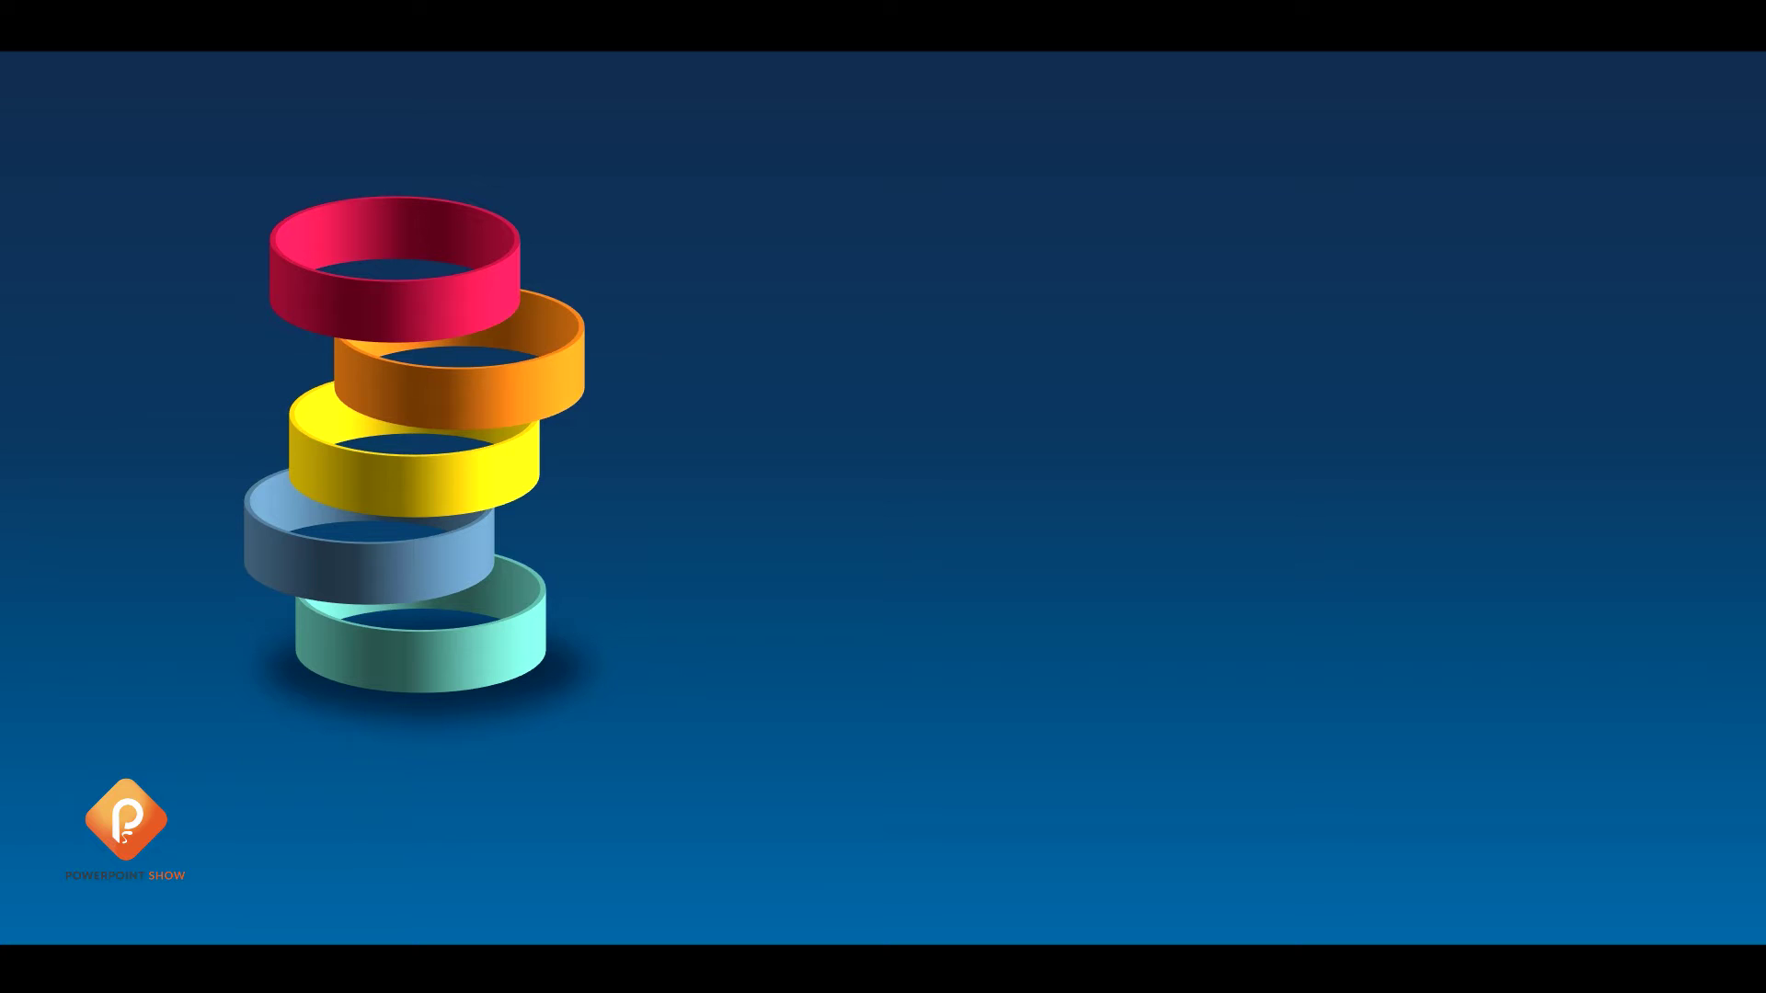
key(Escape)
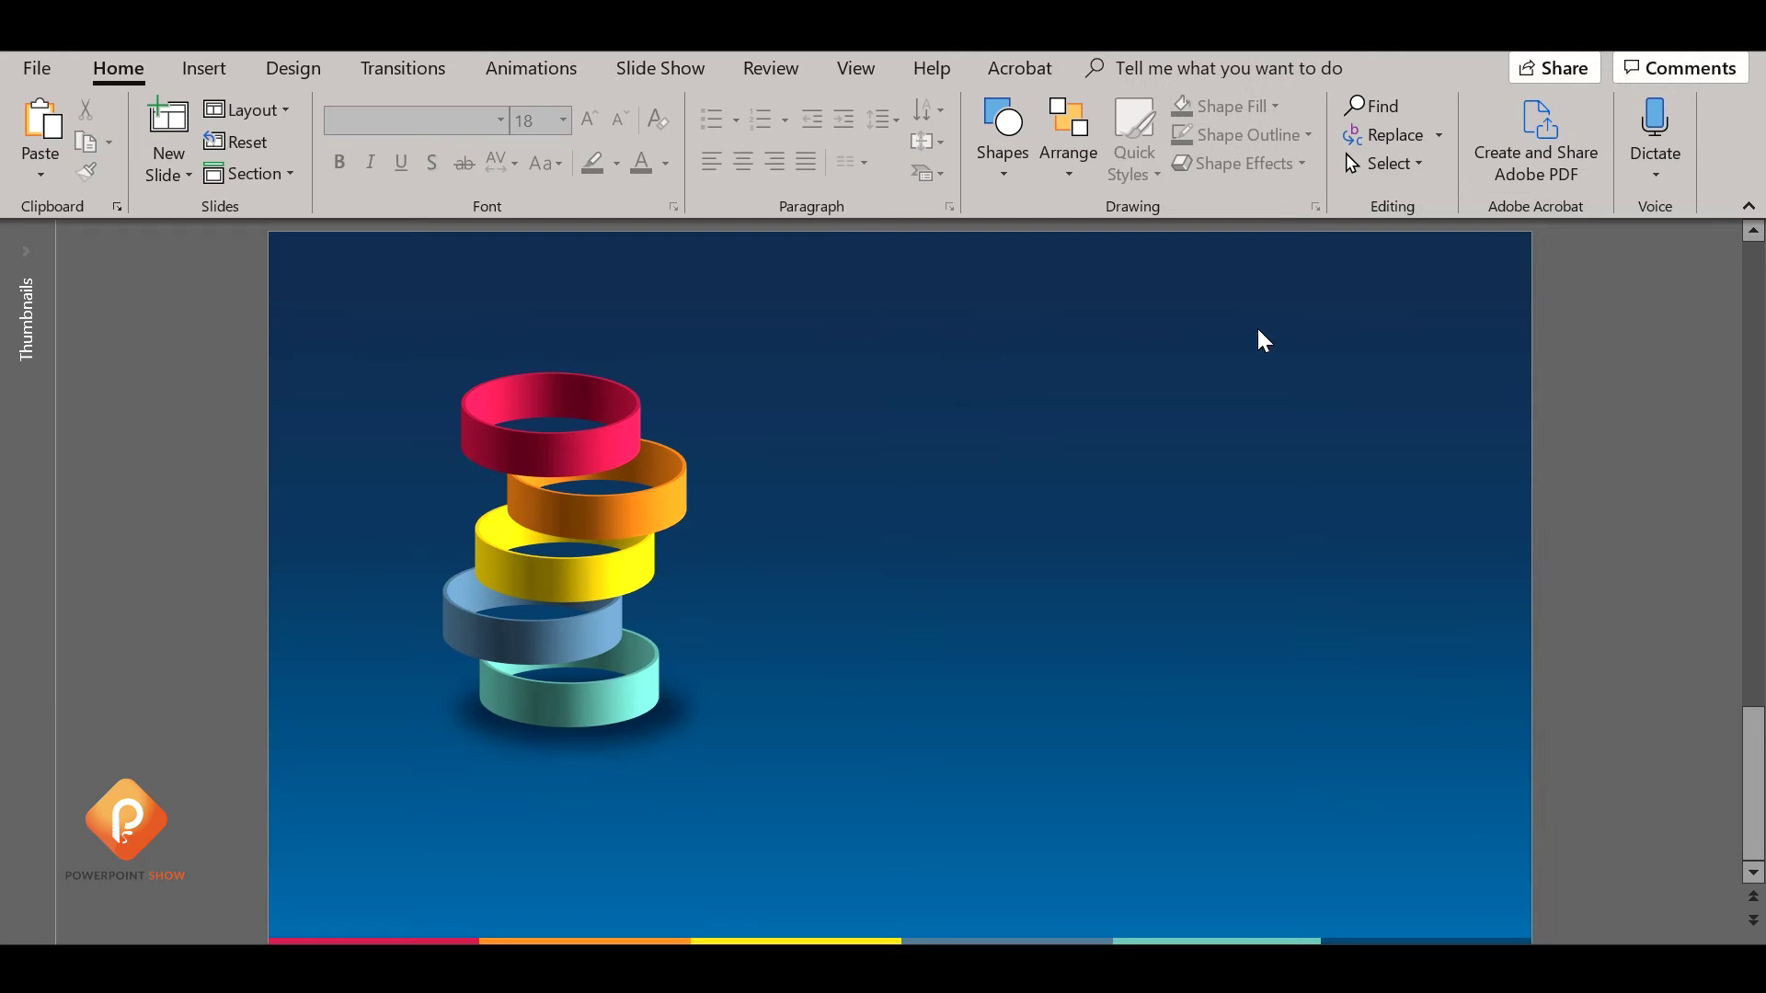
key(Tab)
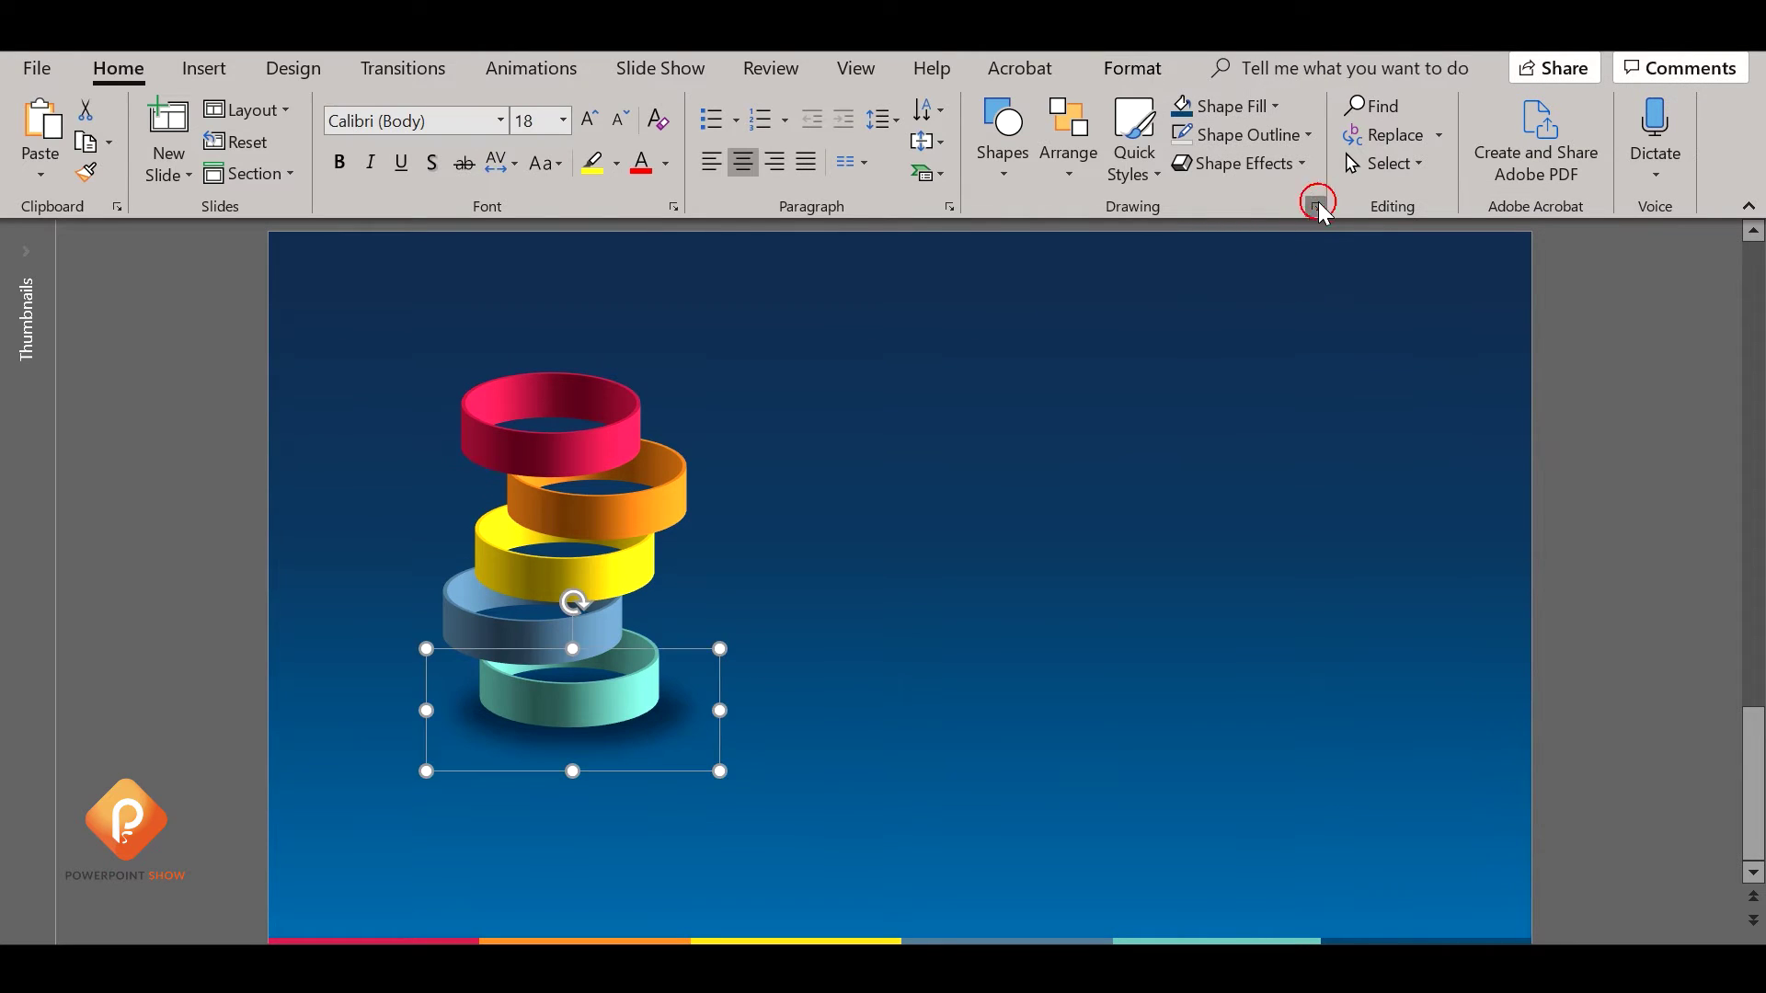
Raise the shadow's fill transparency to 27%.
click(1316, 206)
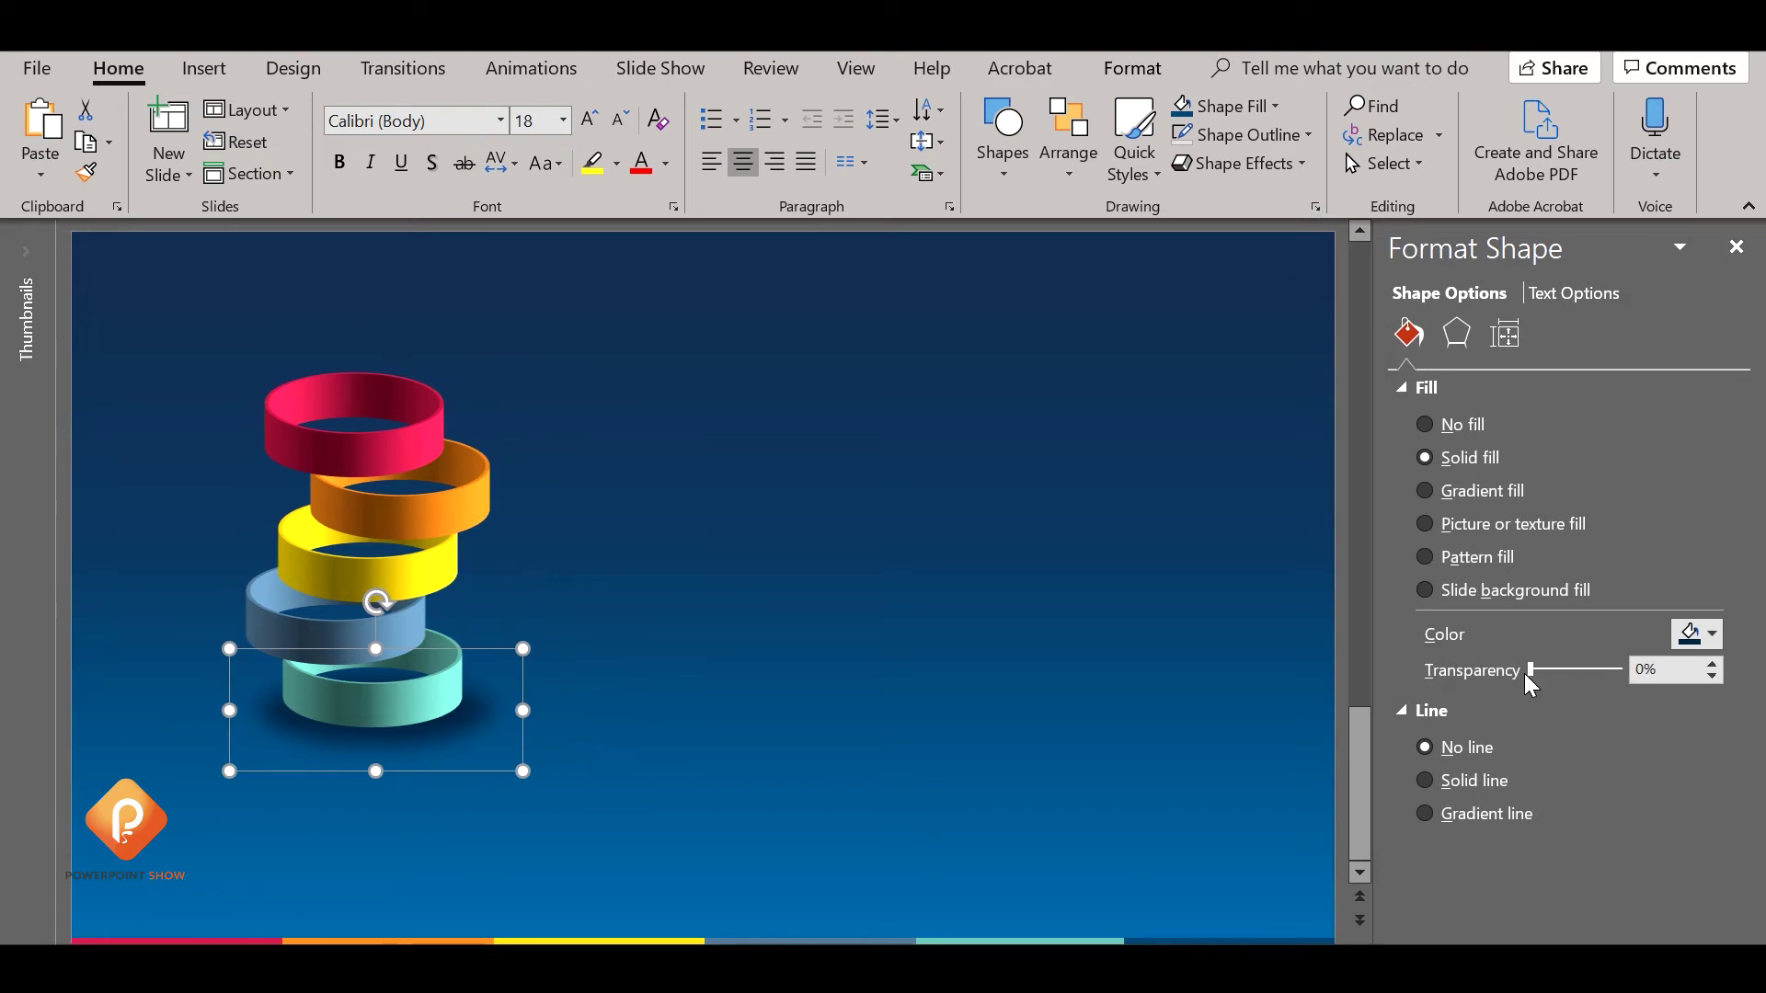
click(1712, 662)
click(1736, 247)
click(1054, 578)
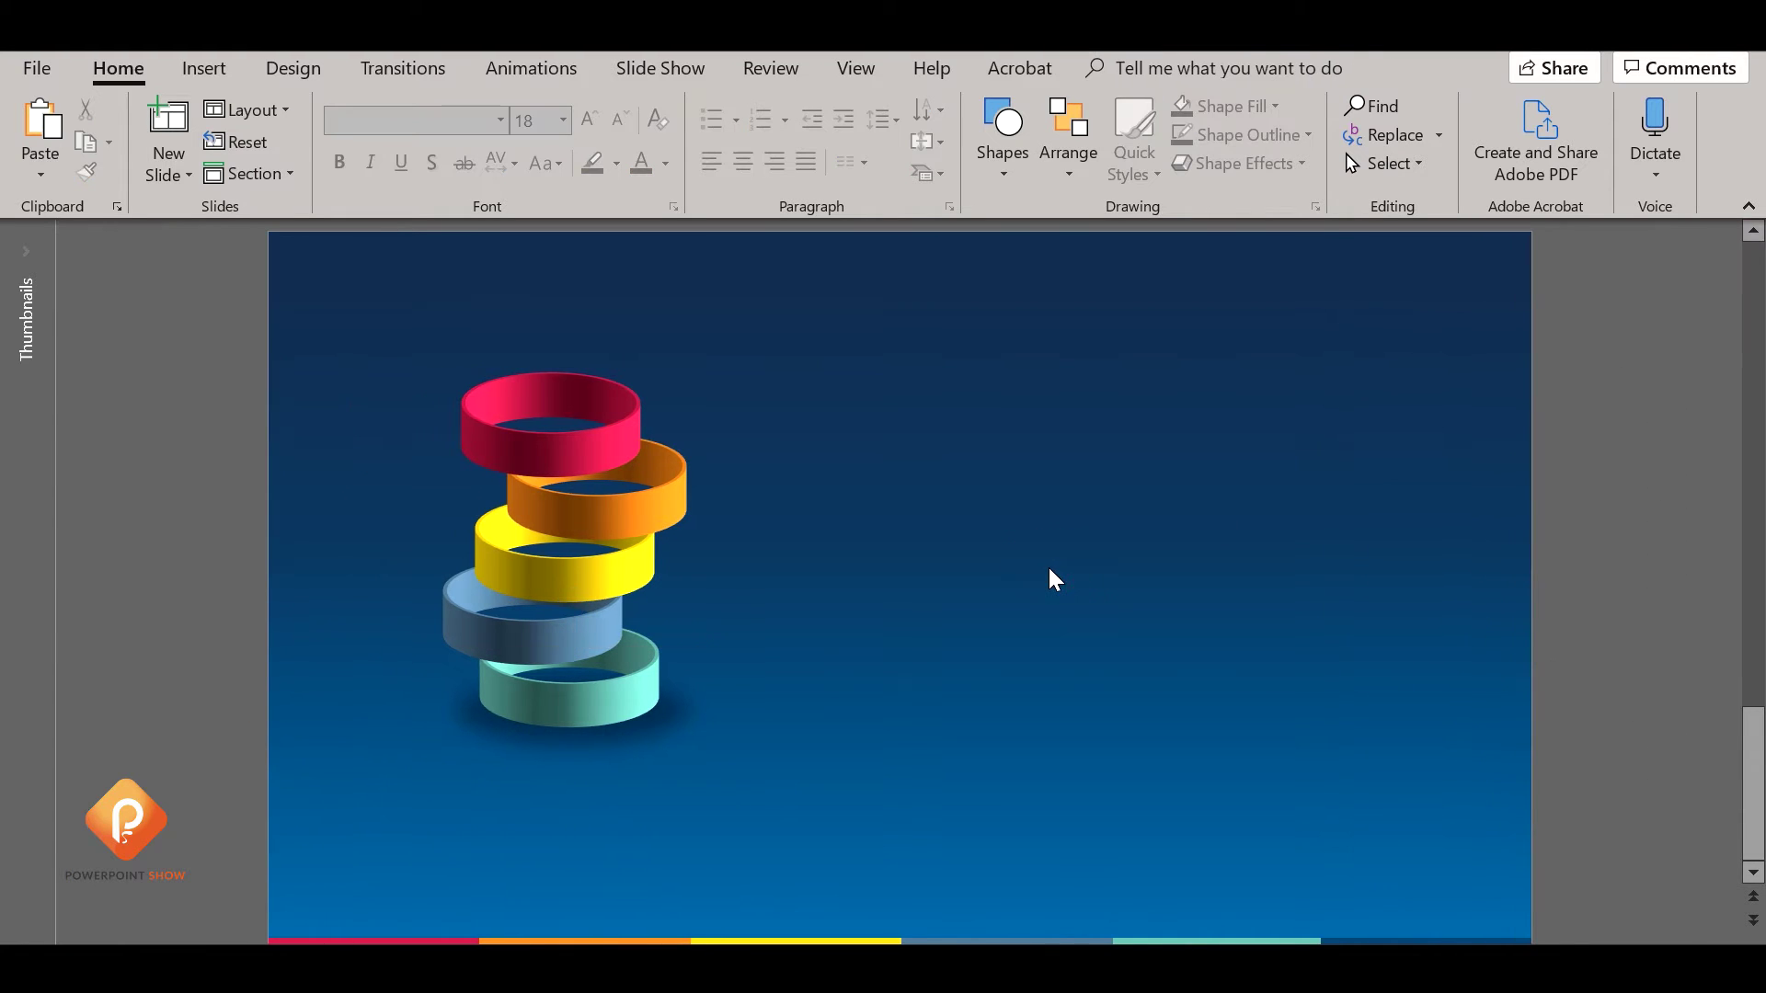
click(1001, 178)
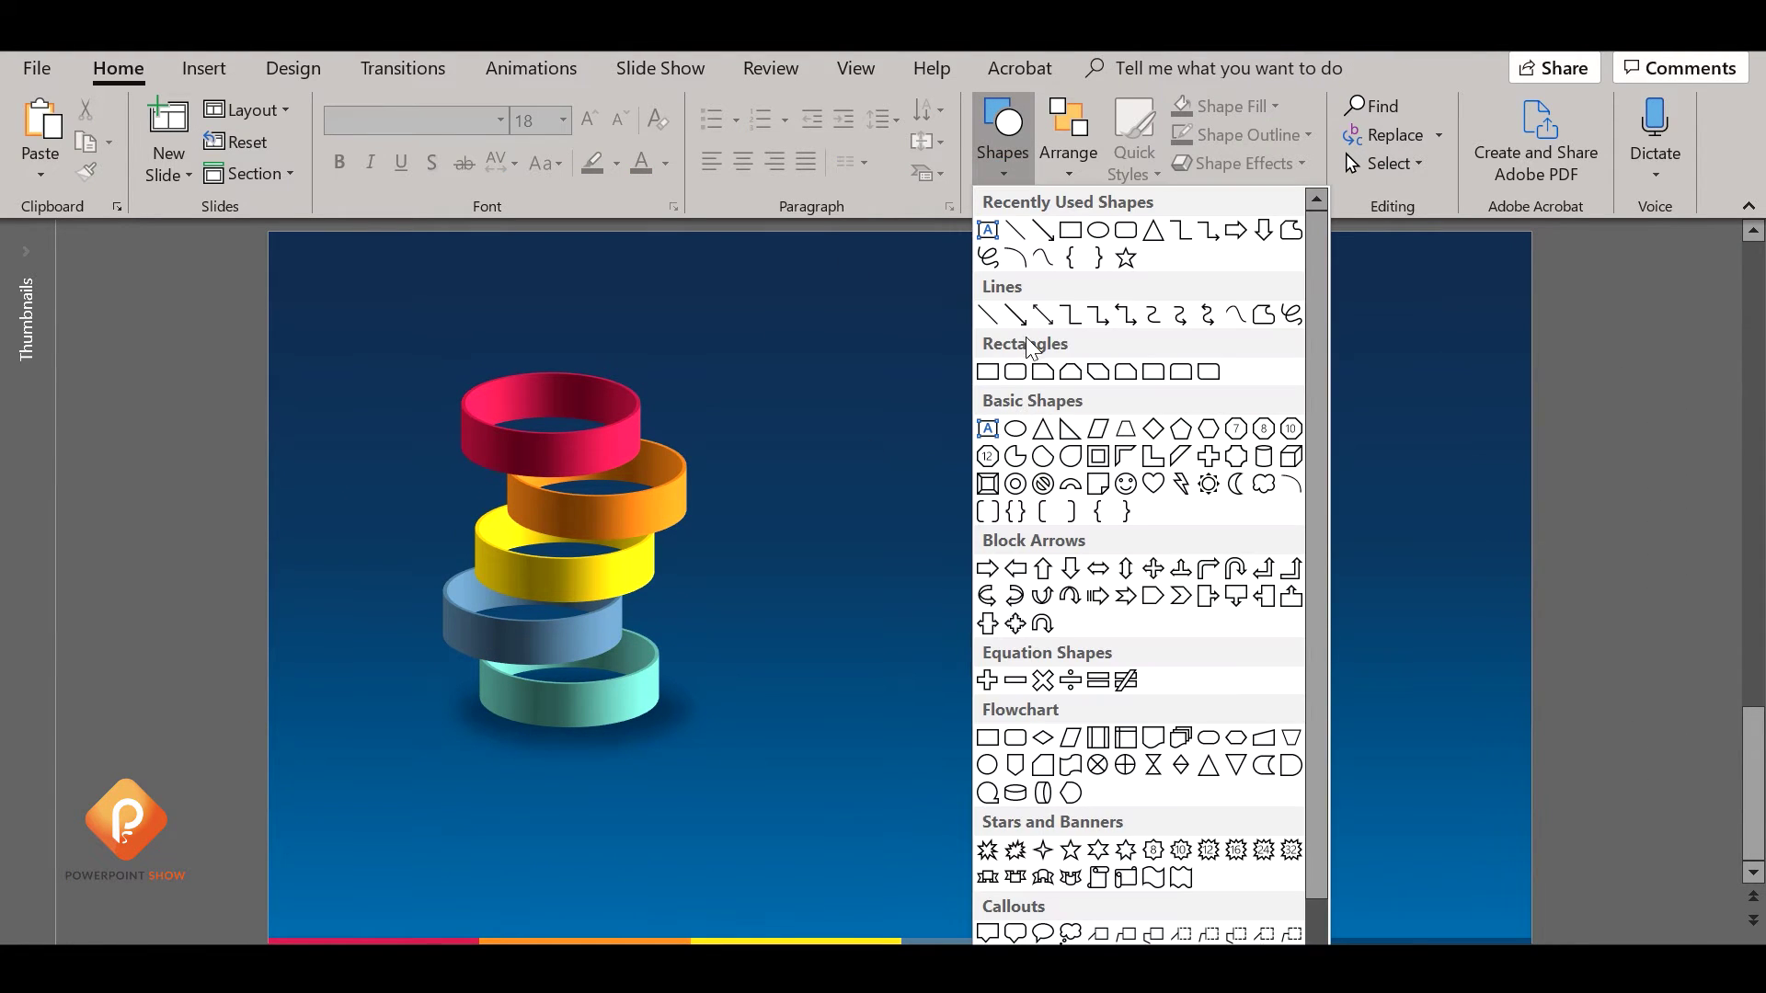
Draw a straight leader line rightward from the red ring's edge.
click(987, 314)
drag(641, 419, 913, 424)
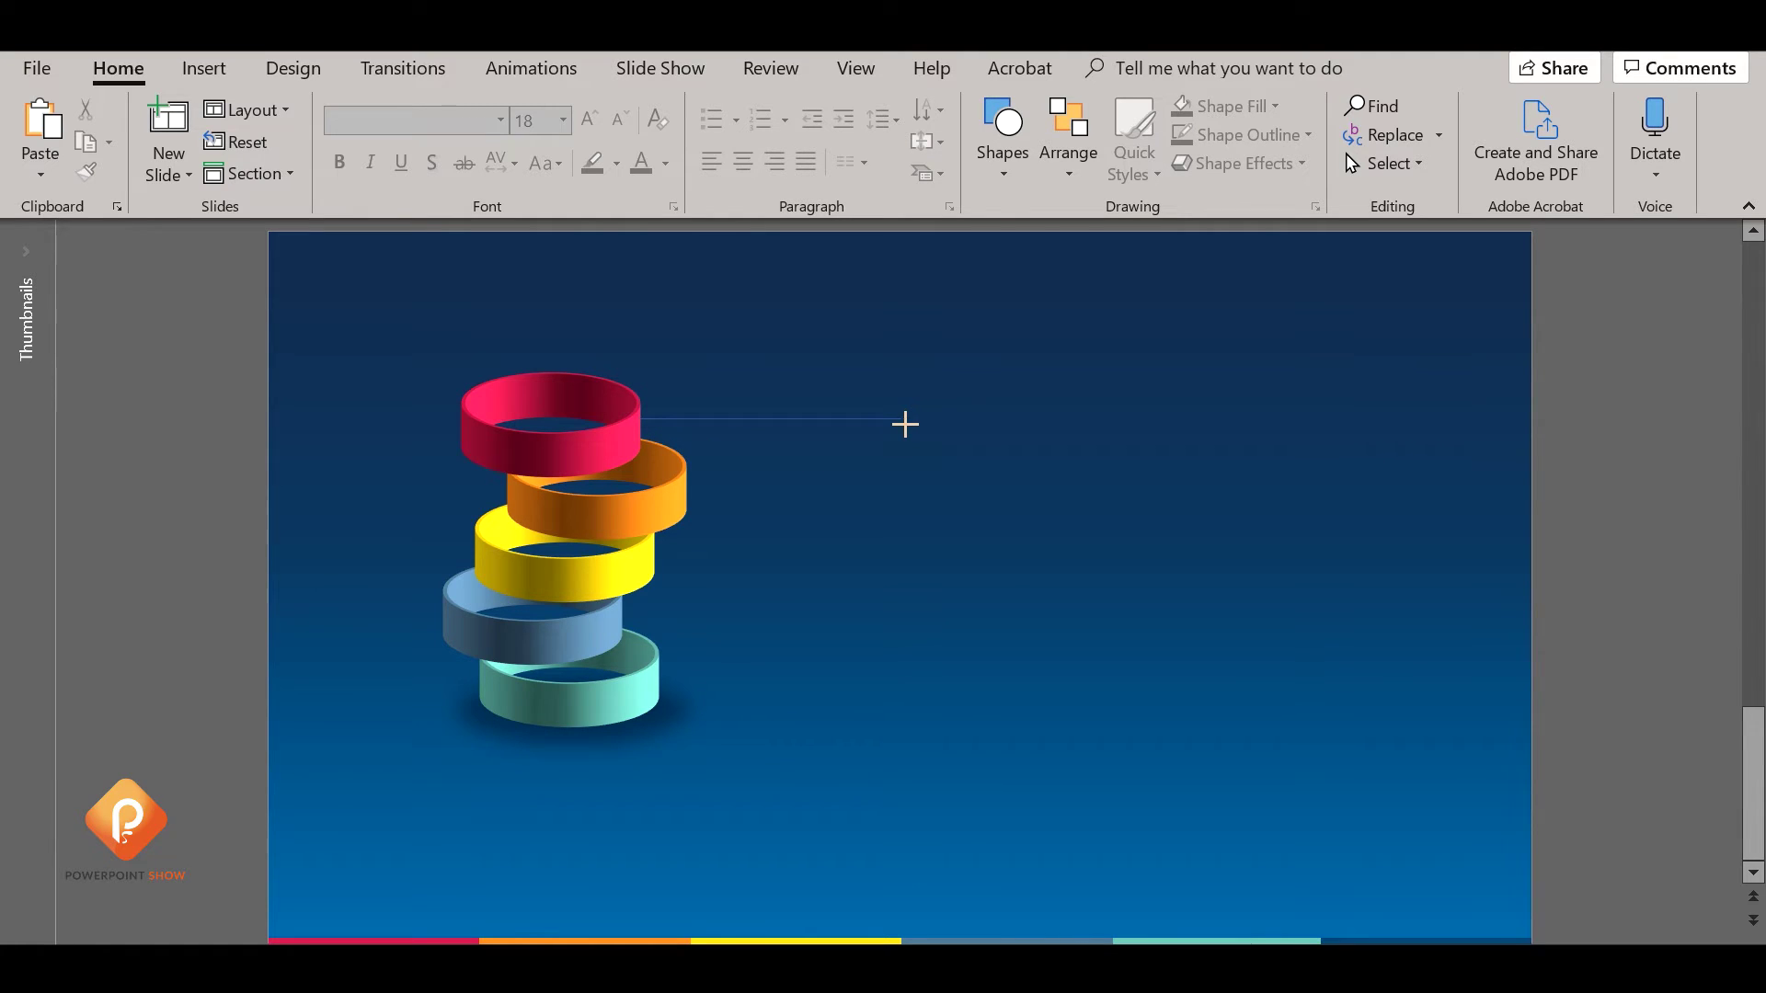
drag(849, 423, 841, 418)
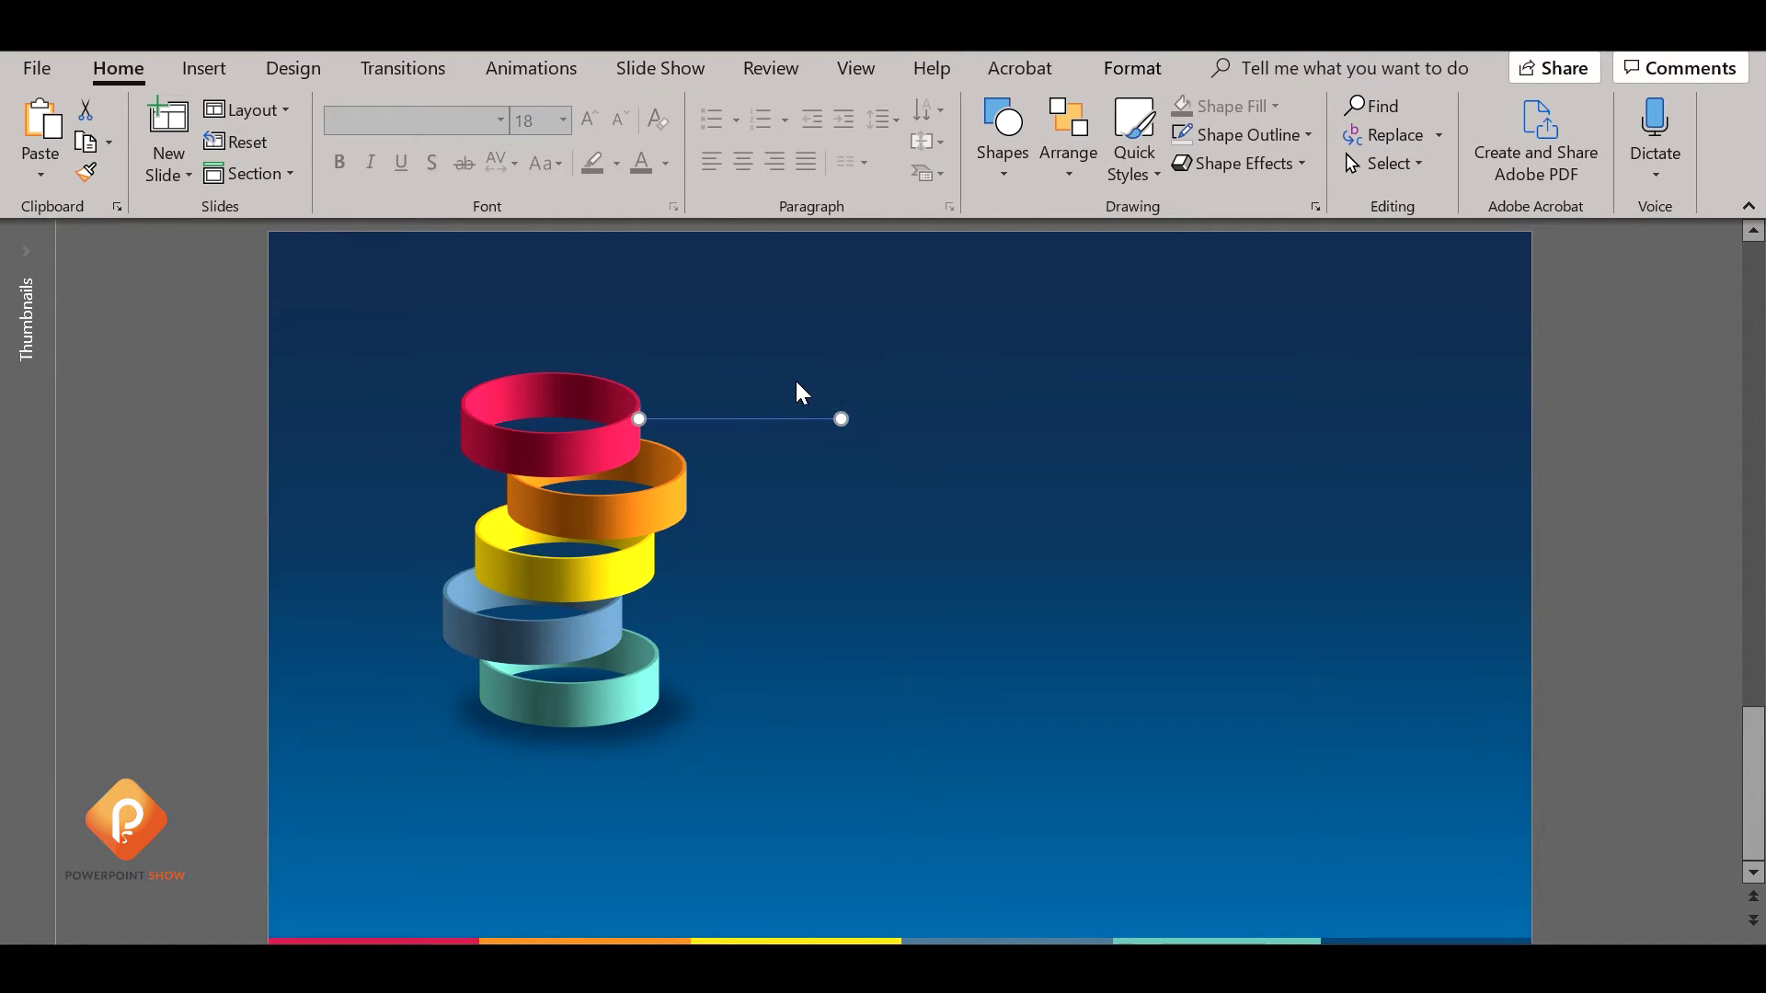
Make the line light blue, long-dashed and 2¼ pt, and send it behind the rings.
click(1306, 135)
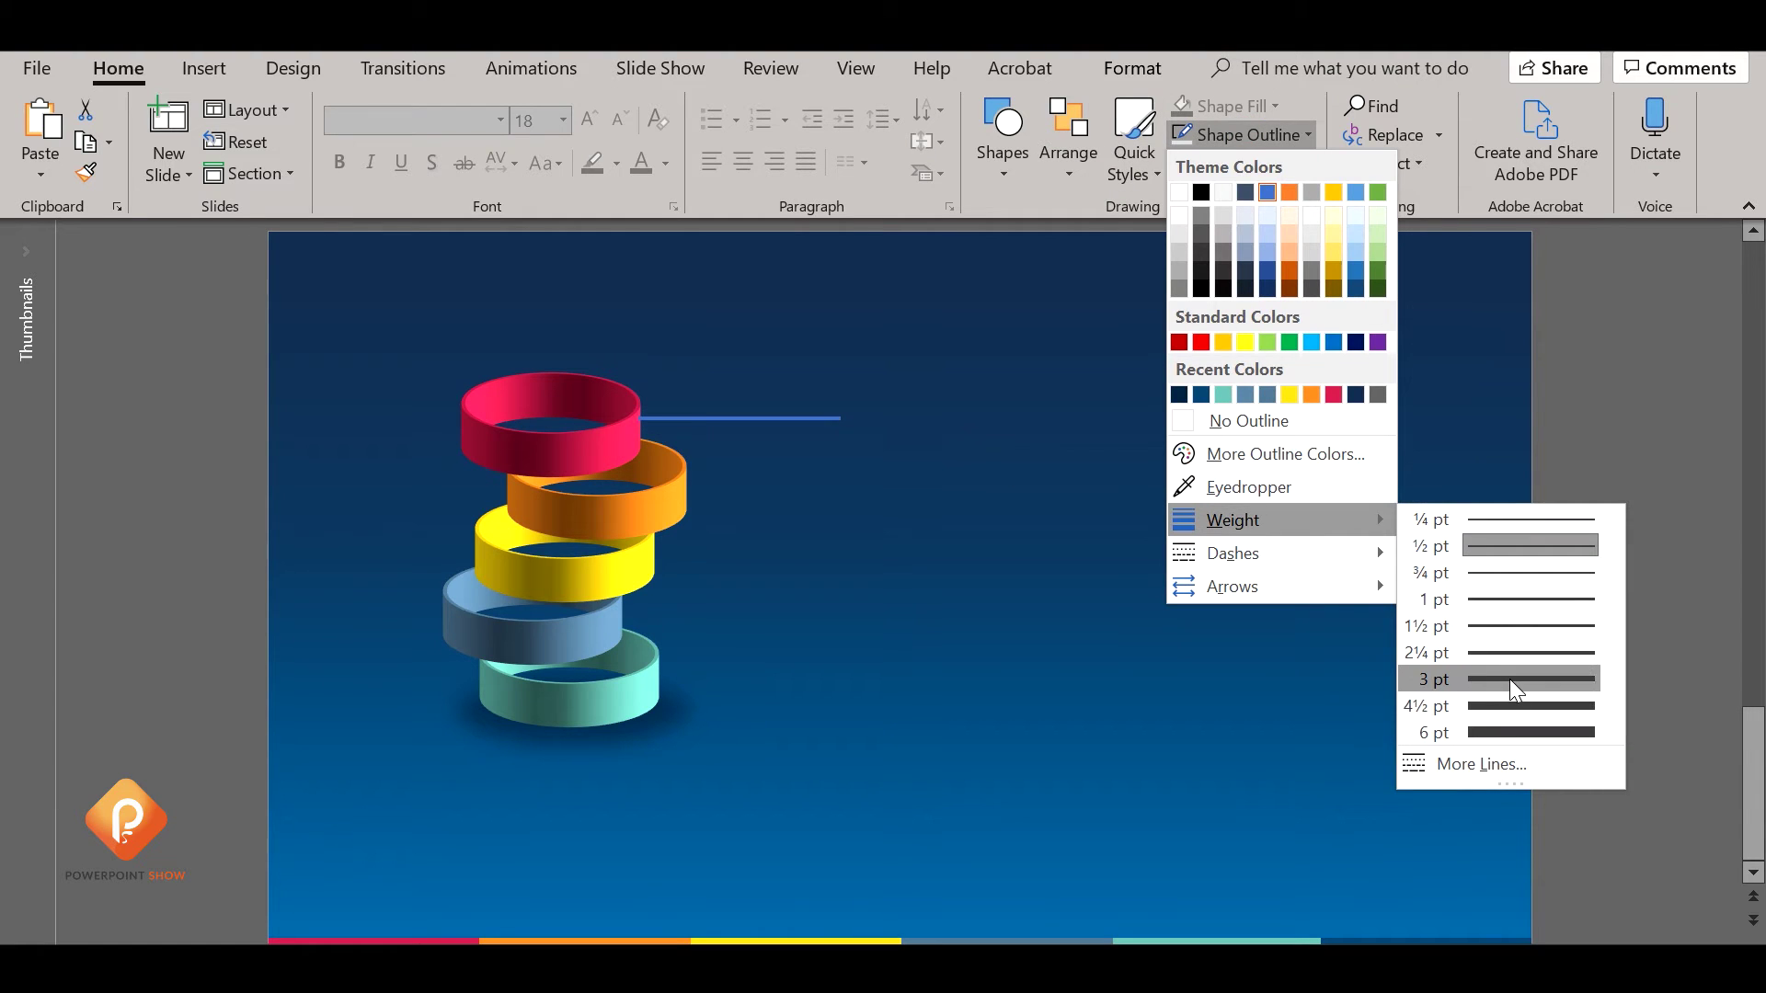
click(1510, 679)
click(1304, 135)
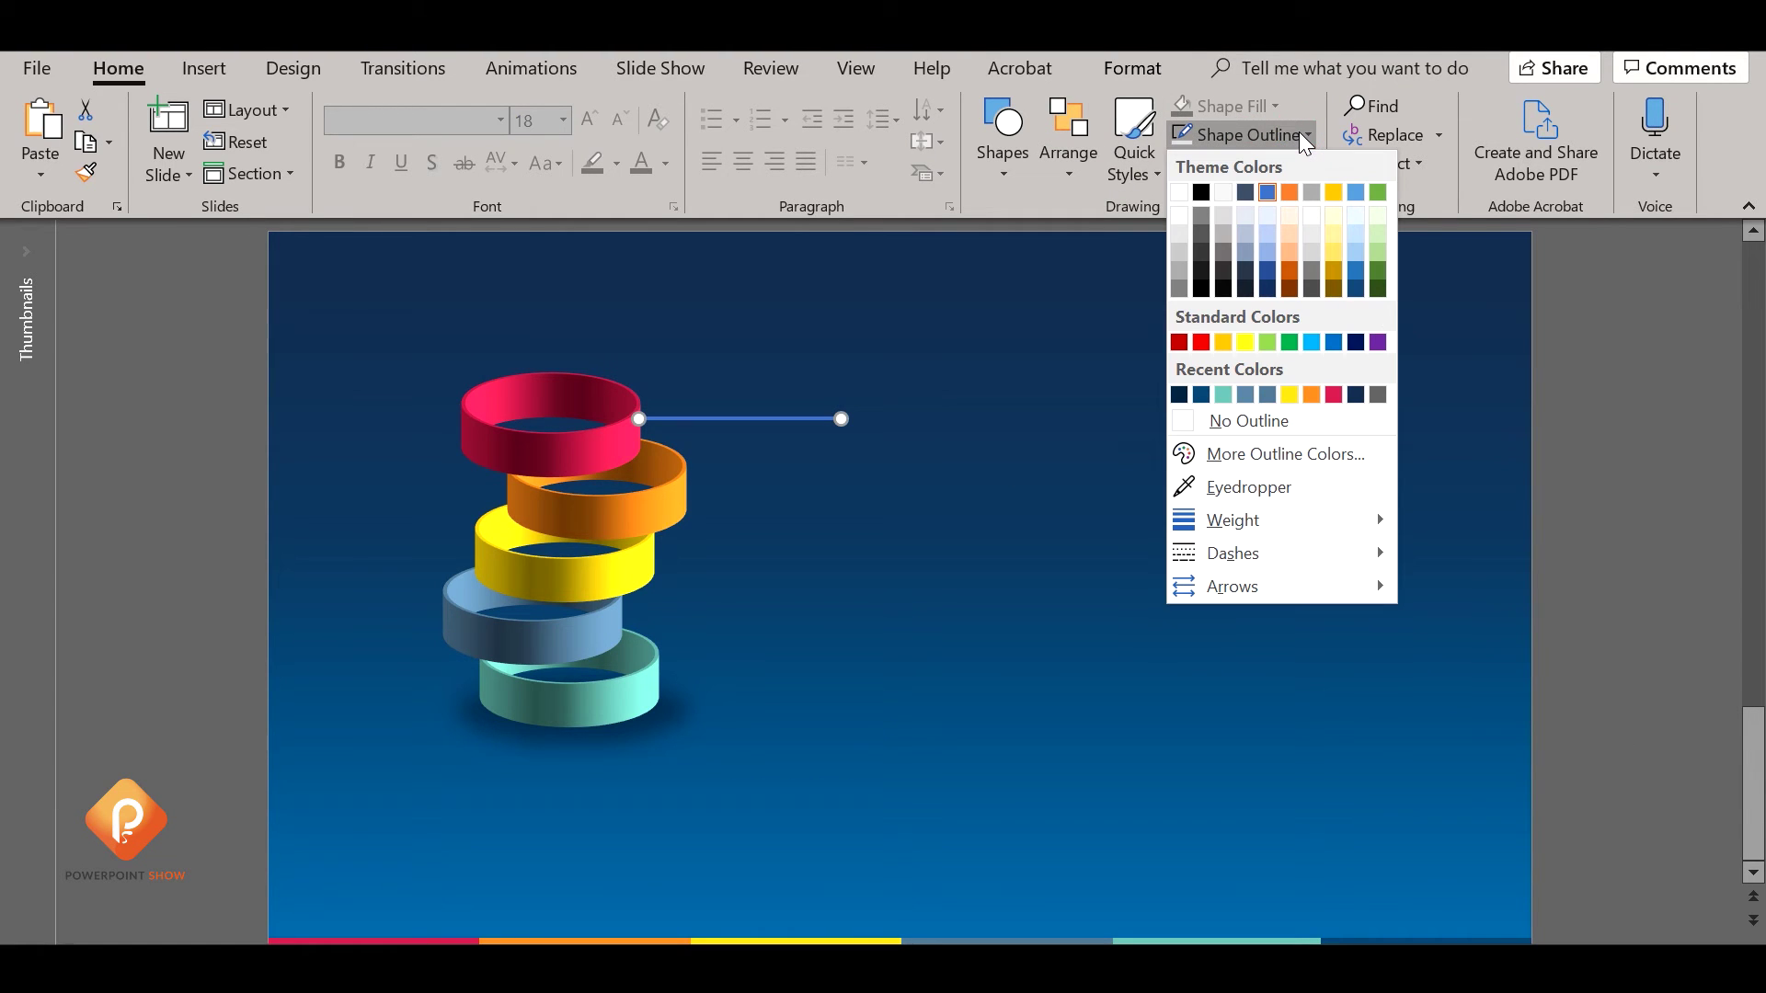
click(1312, 342)
click(1306, 135)
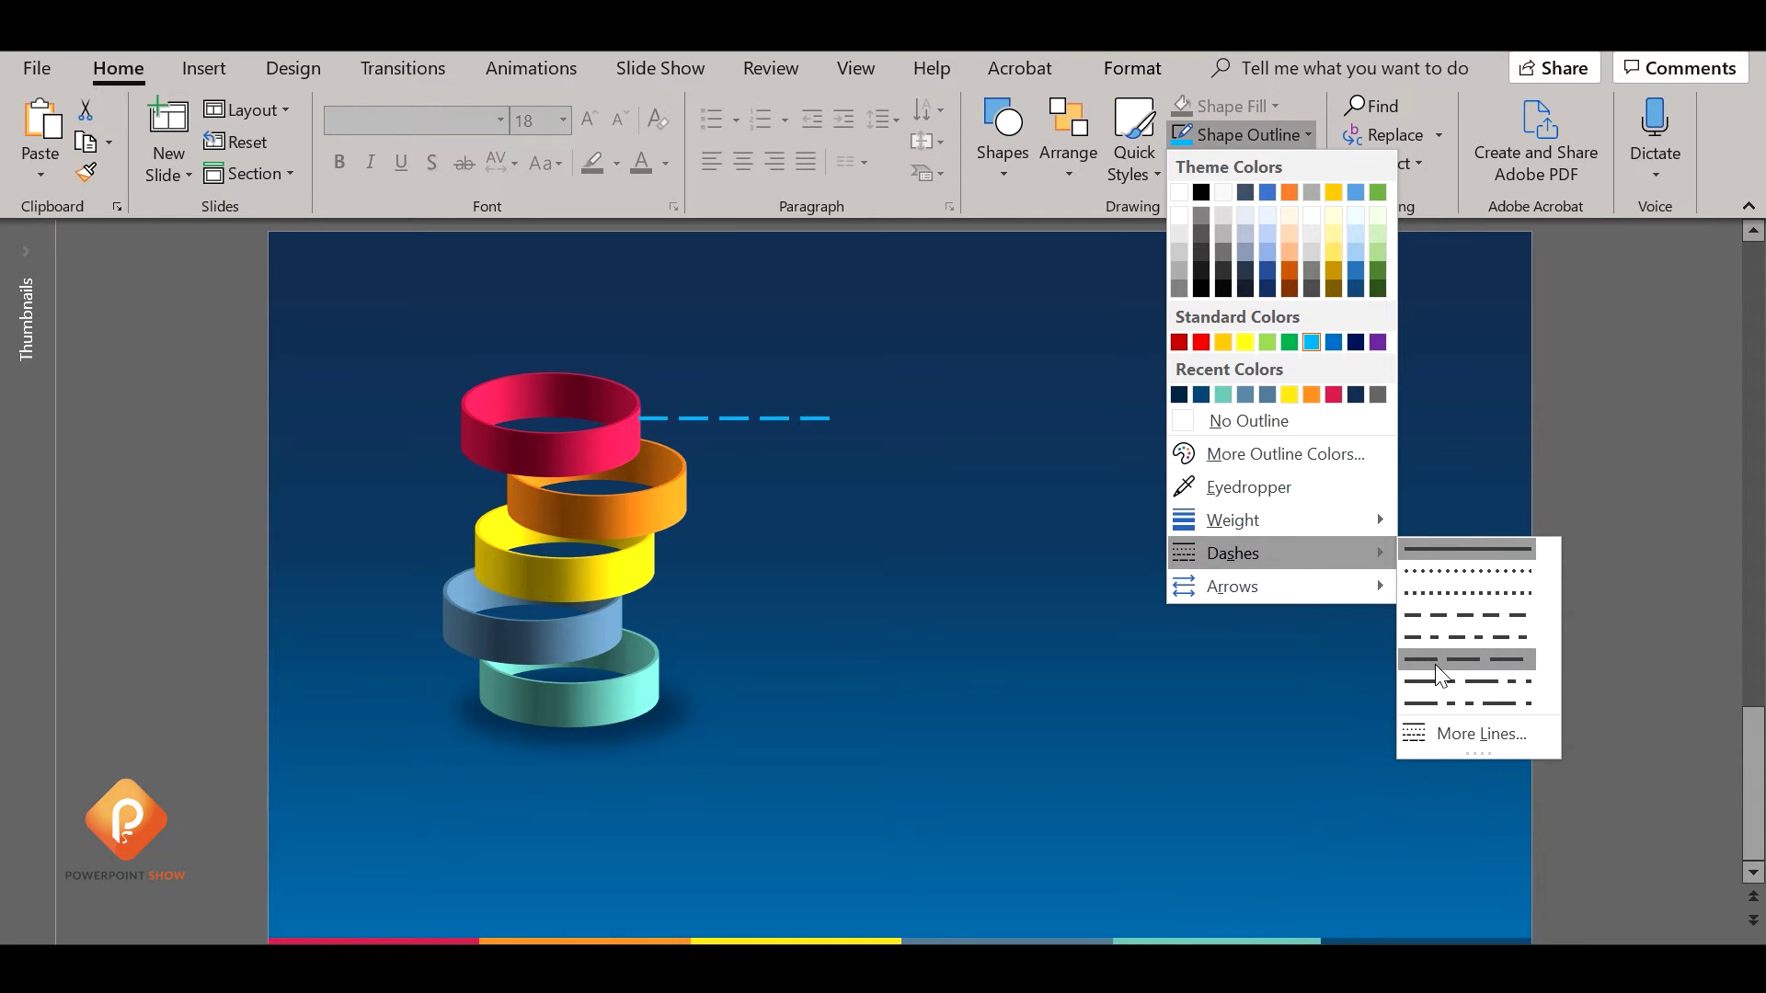
click(1439, 656)
click(1282, 138)
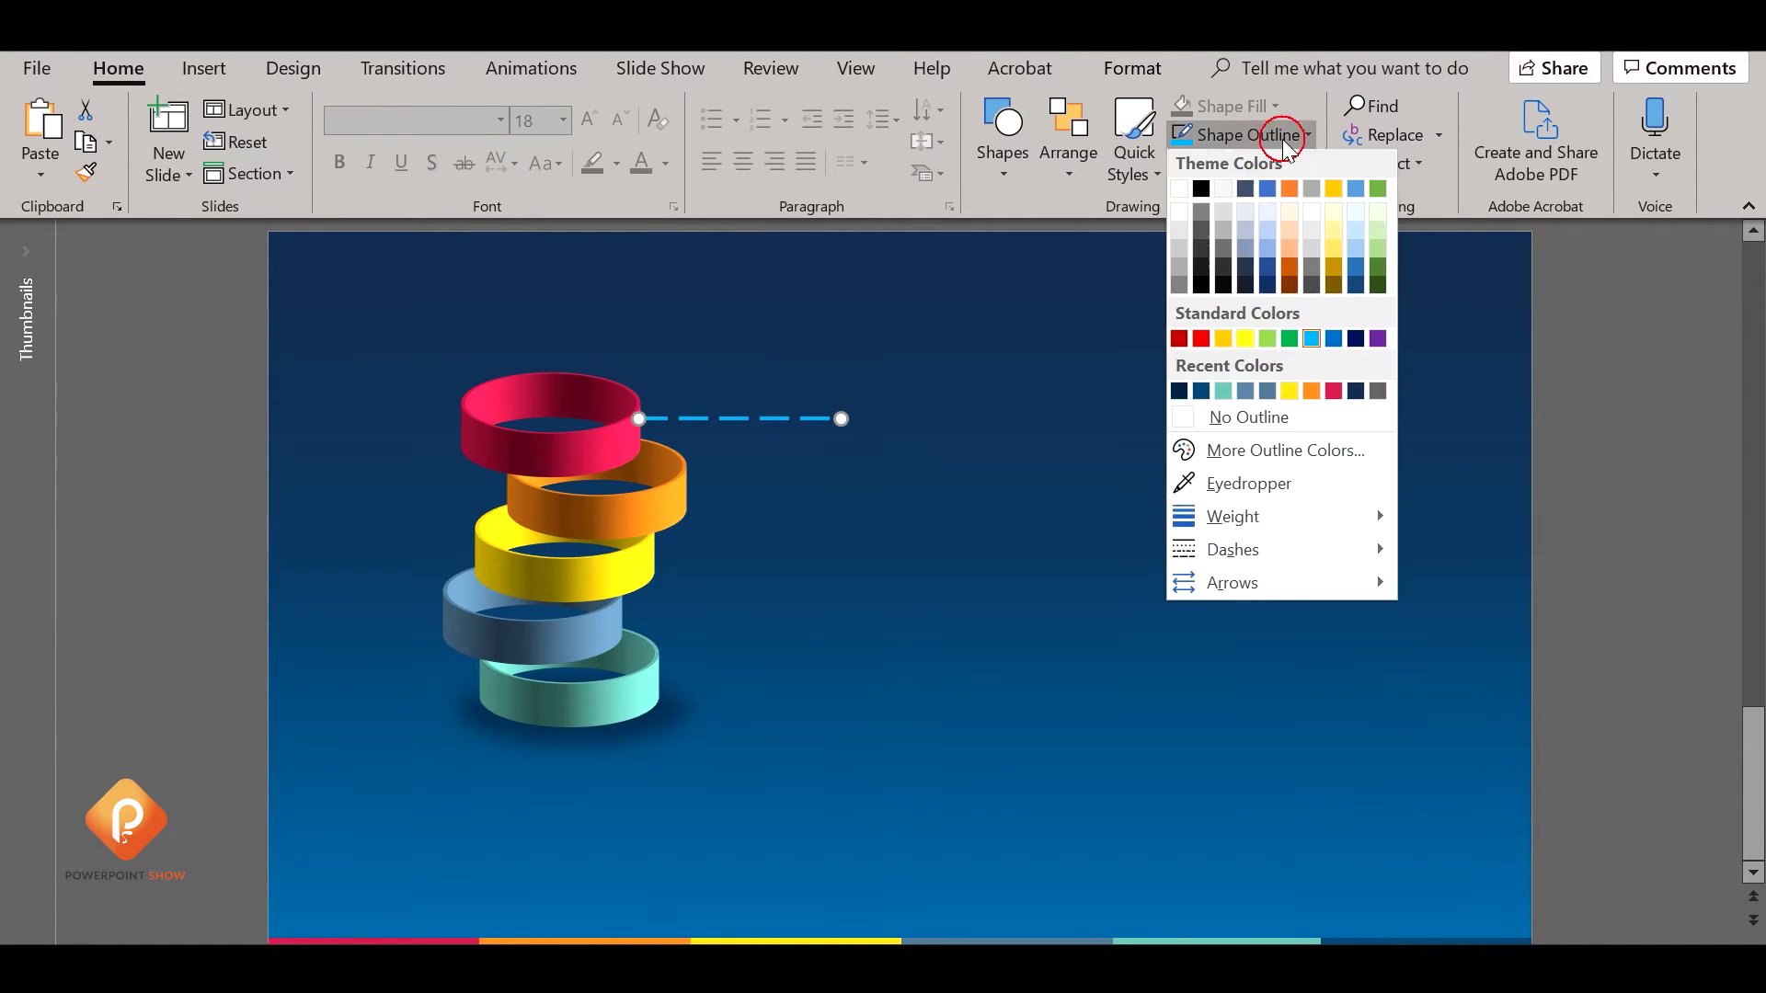
click(1492, 651)
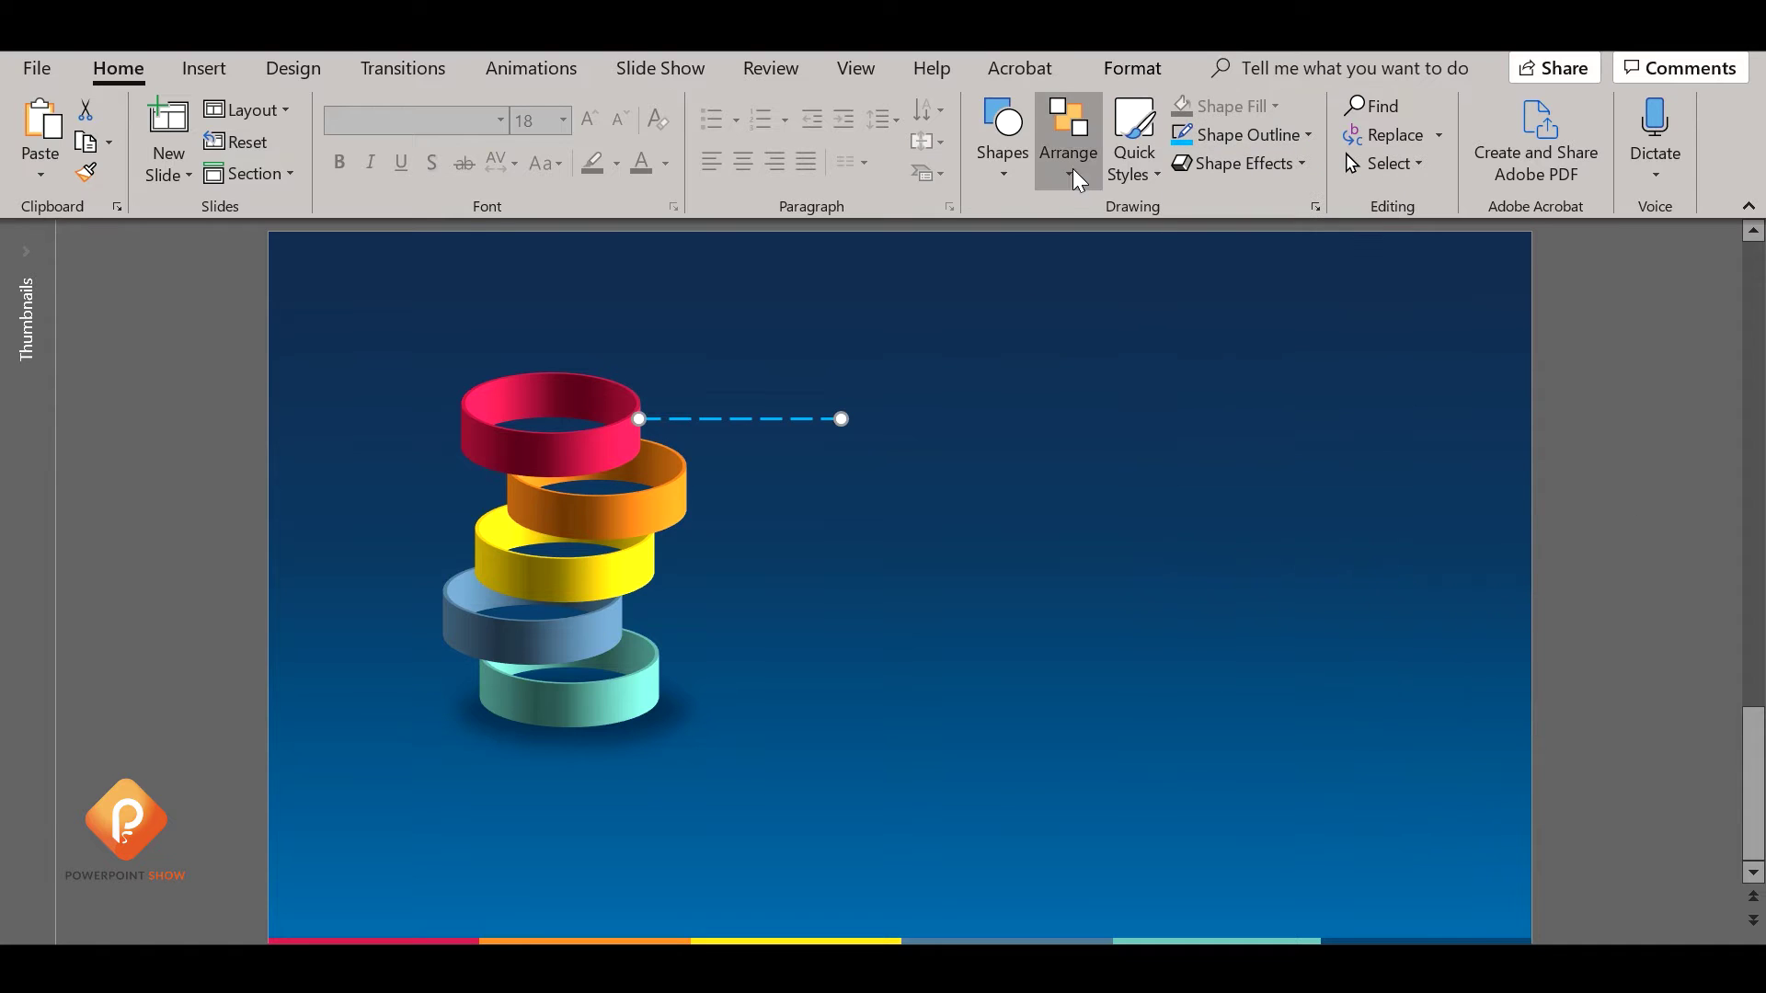
click(1067, 147)
click(1113, 276)
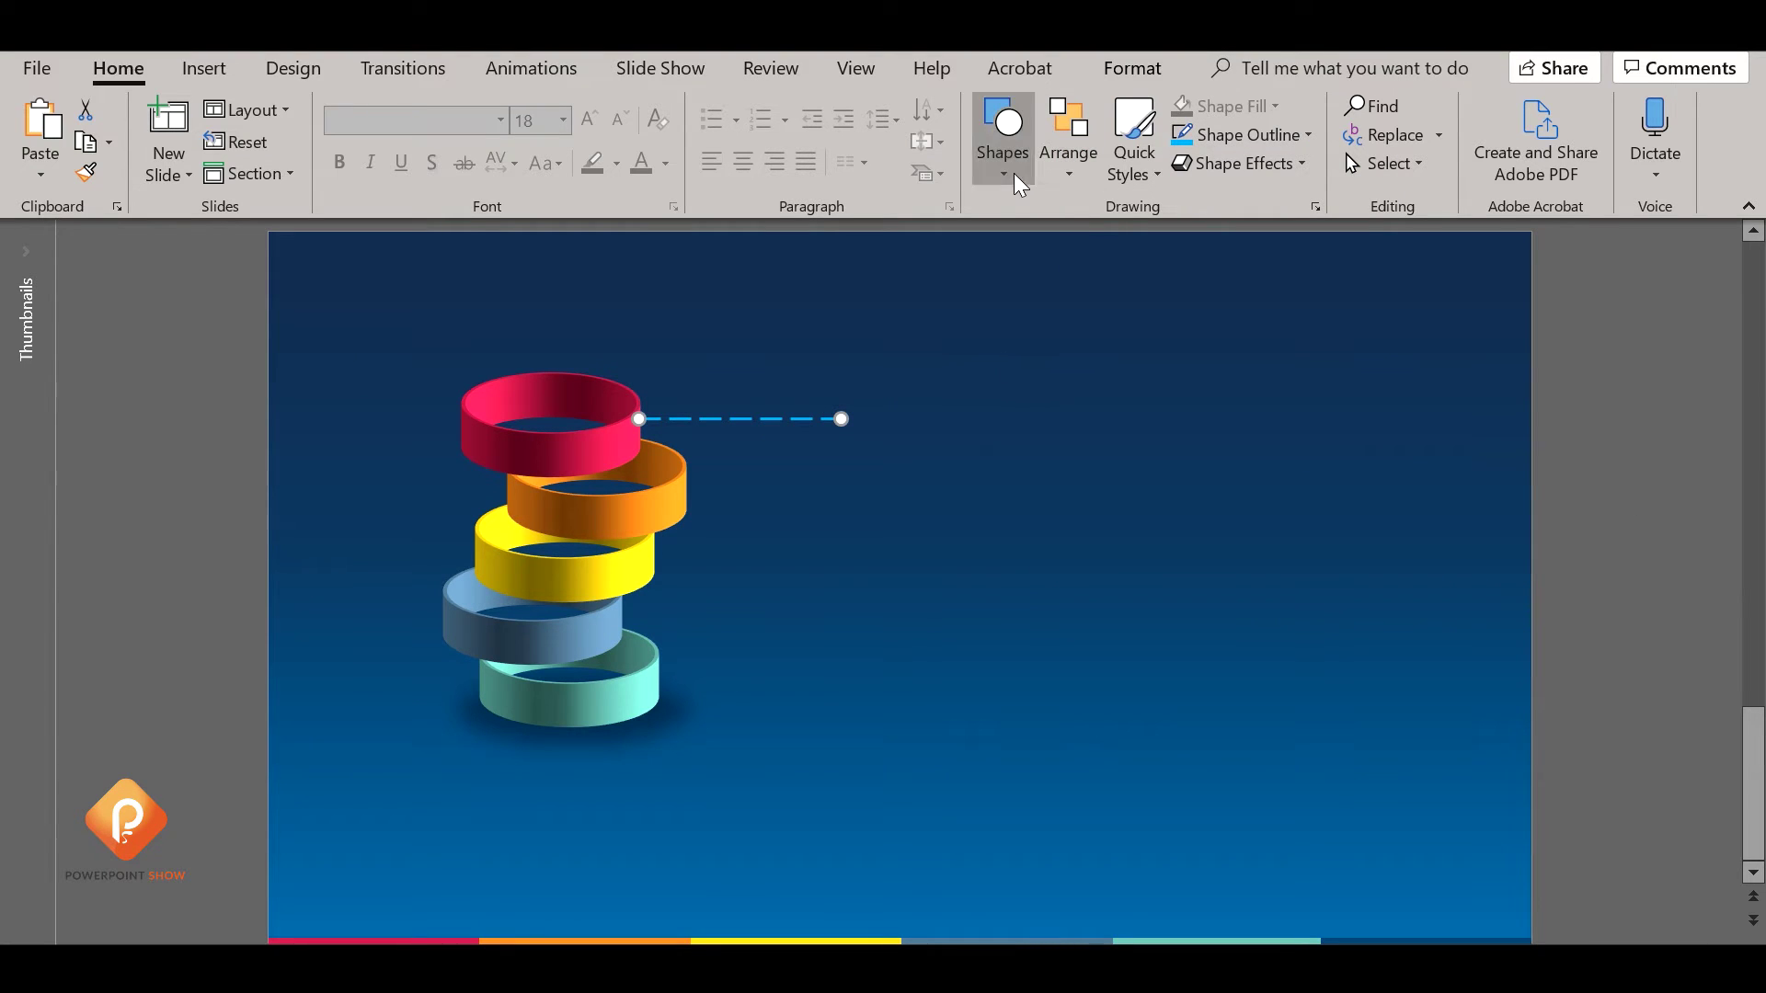
Draw a small teardrop shape just right of the leader line.
click(1003, 138)
click(1070, 456)
drag(1013, 439, 1042, 474)
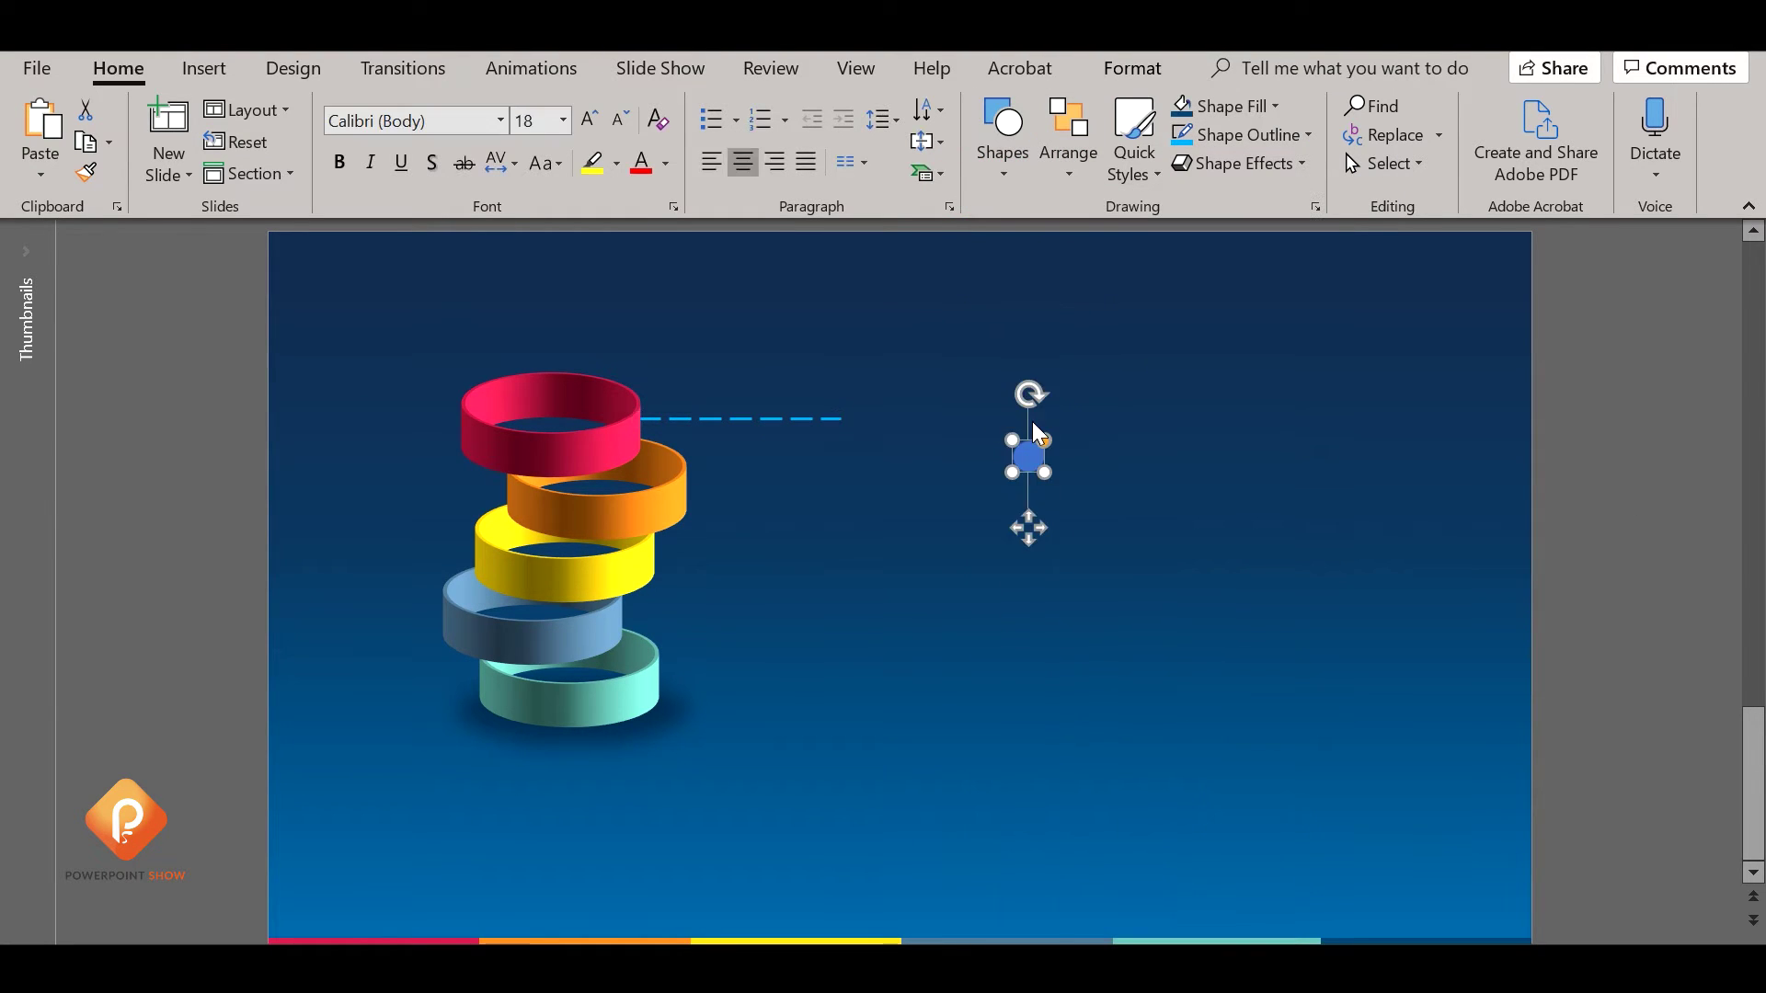
Fill the teardrop light blue and position it at the dashed line's right end.
drag(1029, 394, 984, 481)
click(1248, 134)
click(1248, 134)
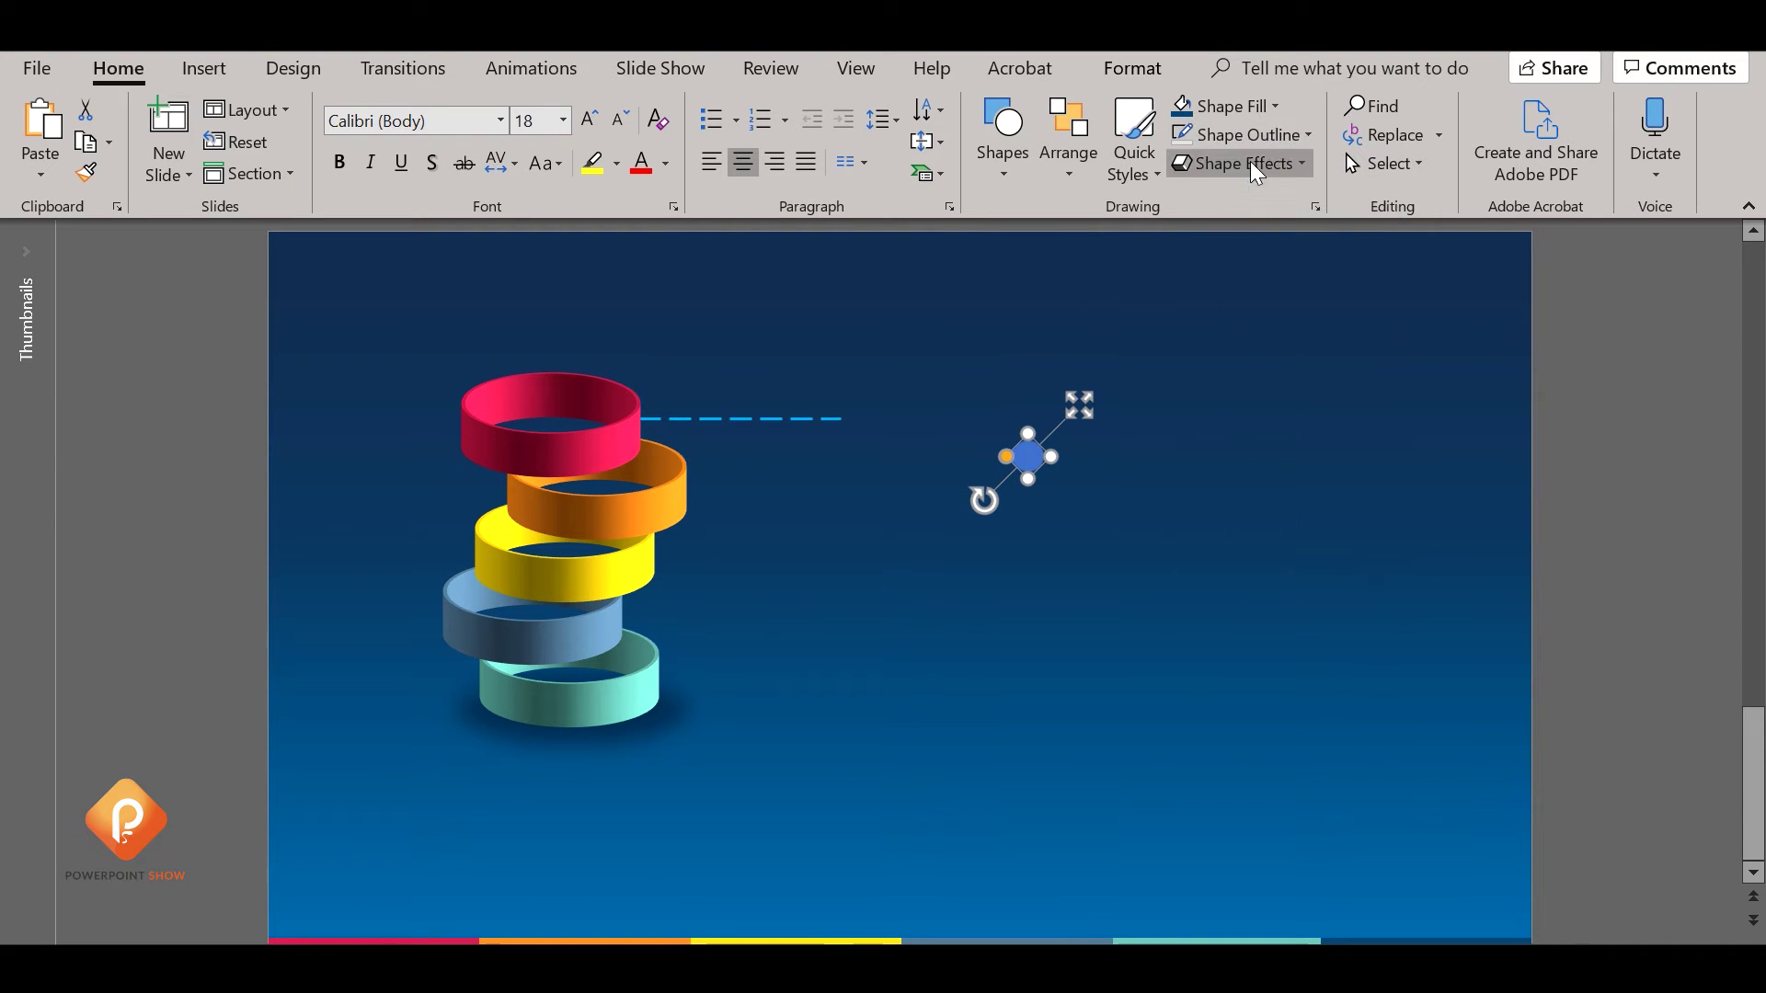
click(1232, 106)
click(1311, 313)
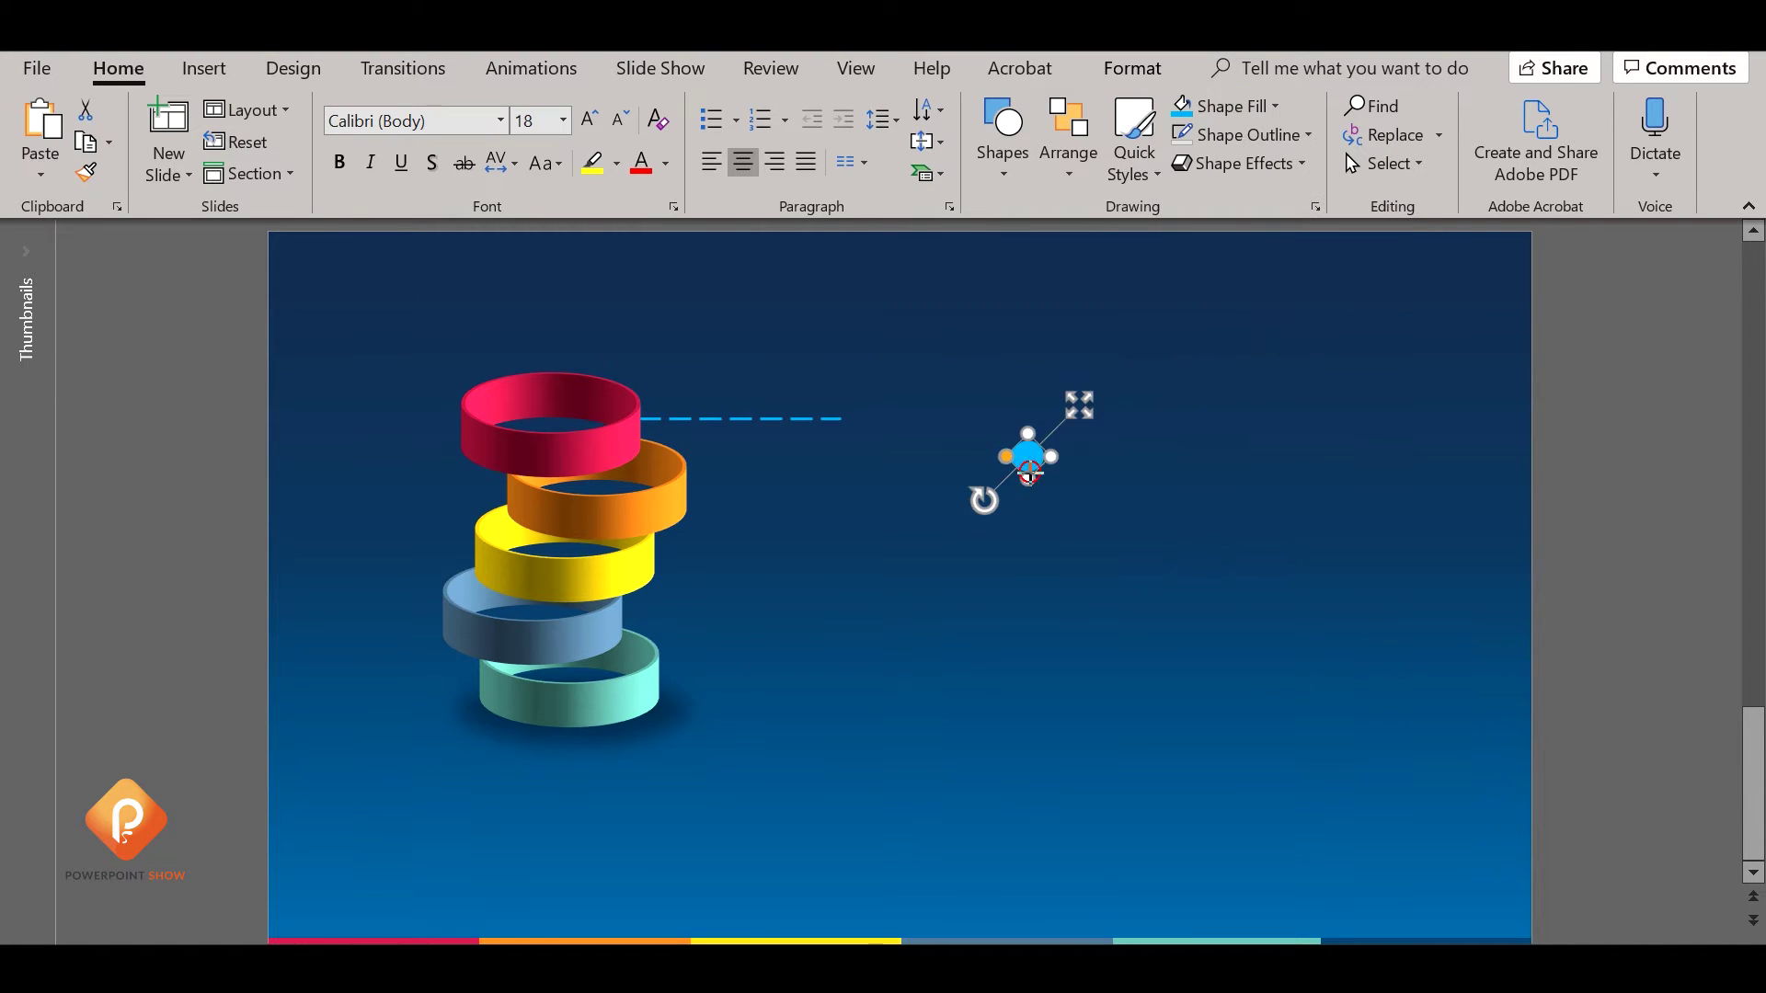
click(1029, 472)
drag(1034, 471, 865, 432)
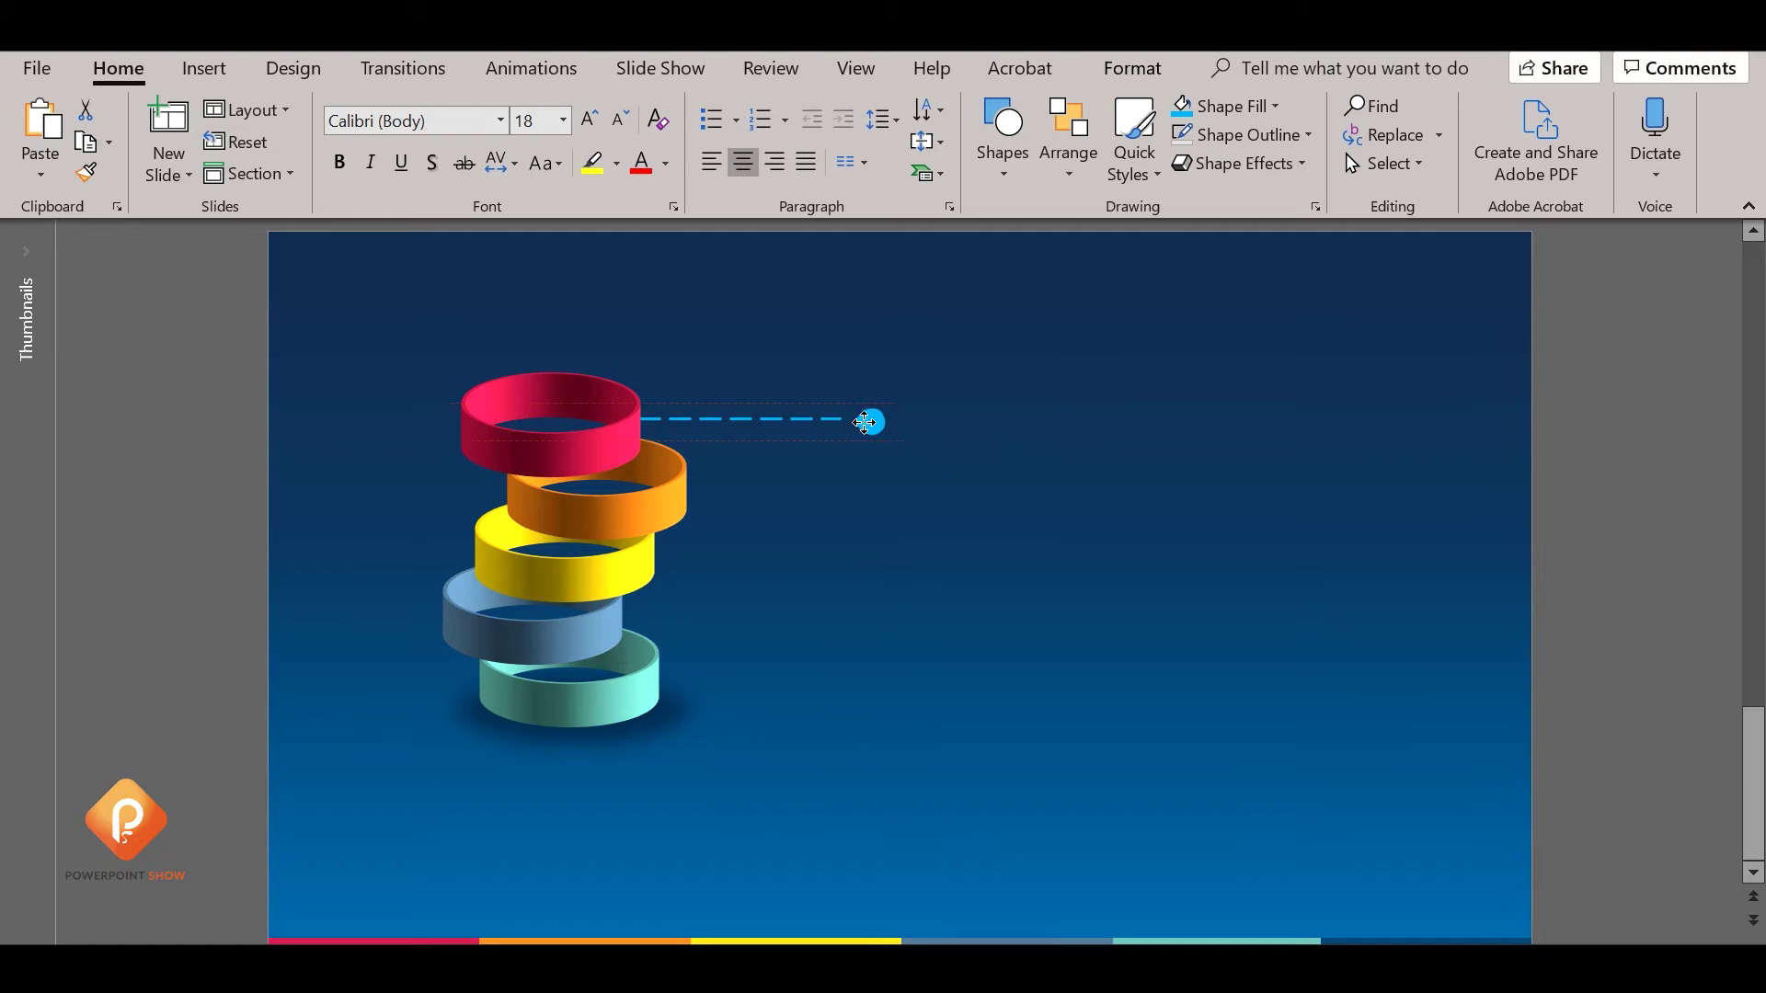
click(1180, 487)
drag(859, 420, 853, 425)
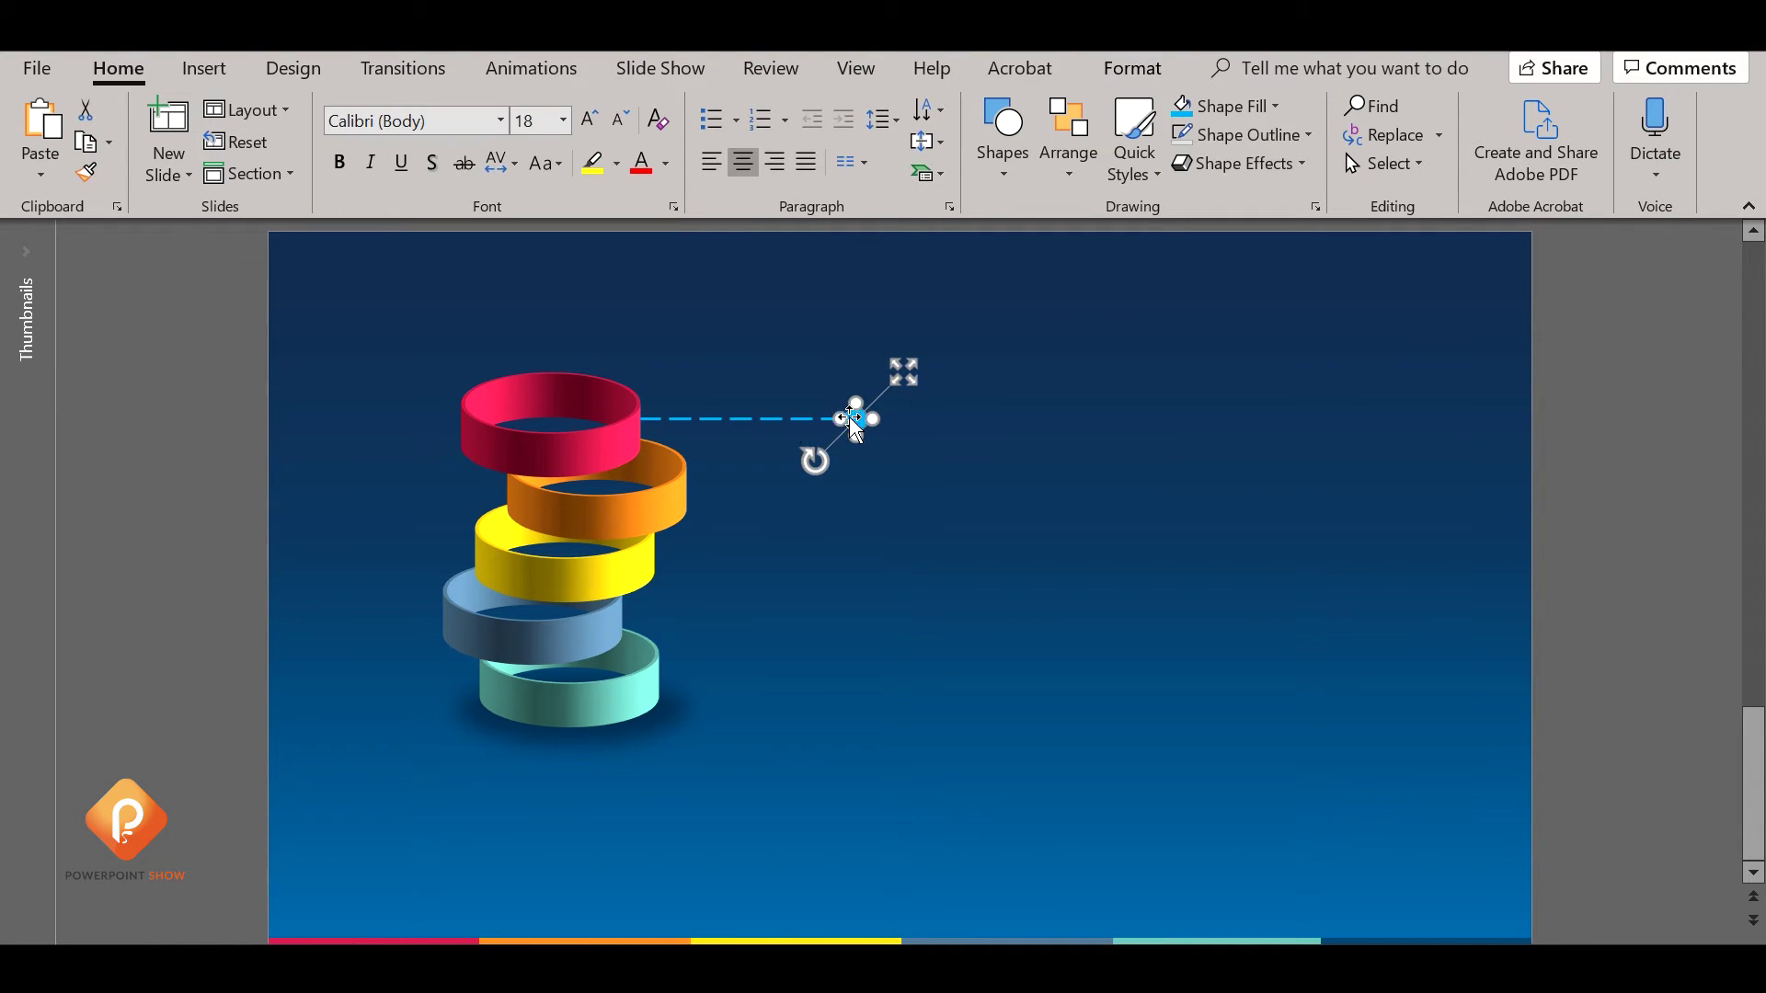
Set the dashed leader line's weight to 1½ pt.
click(832, 419)
click(1308, 135)
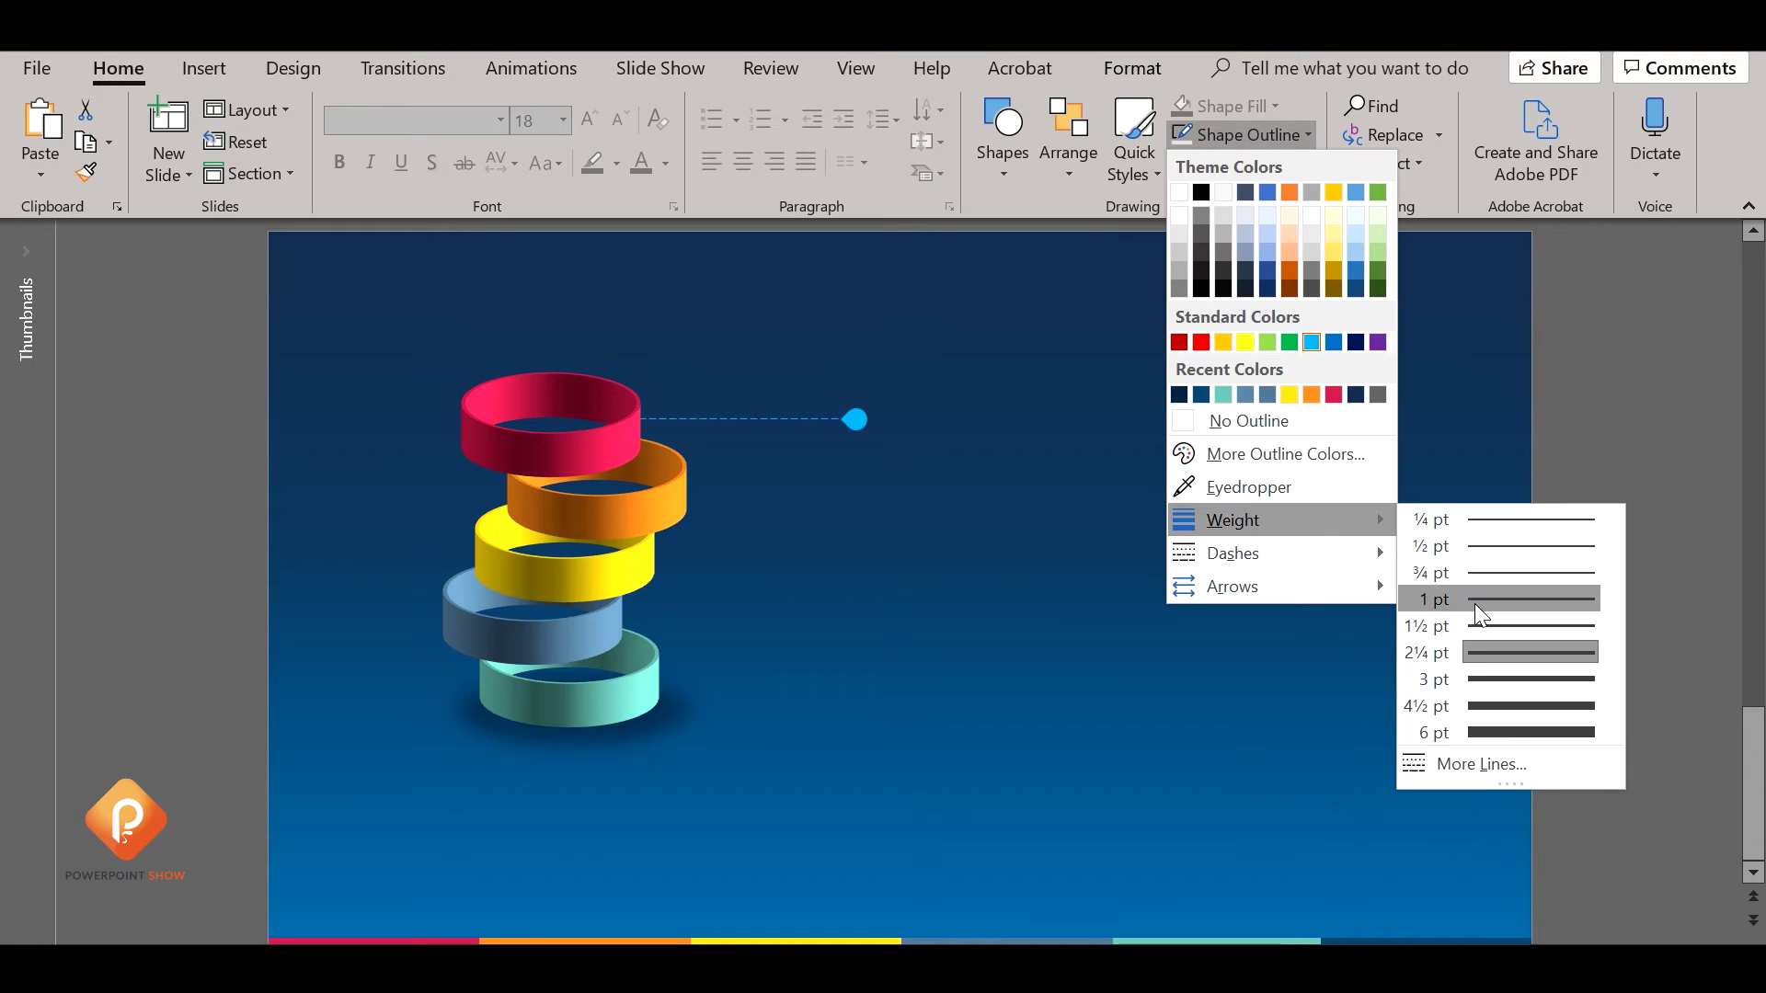
click(1486, 629)
click(929, 497)
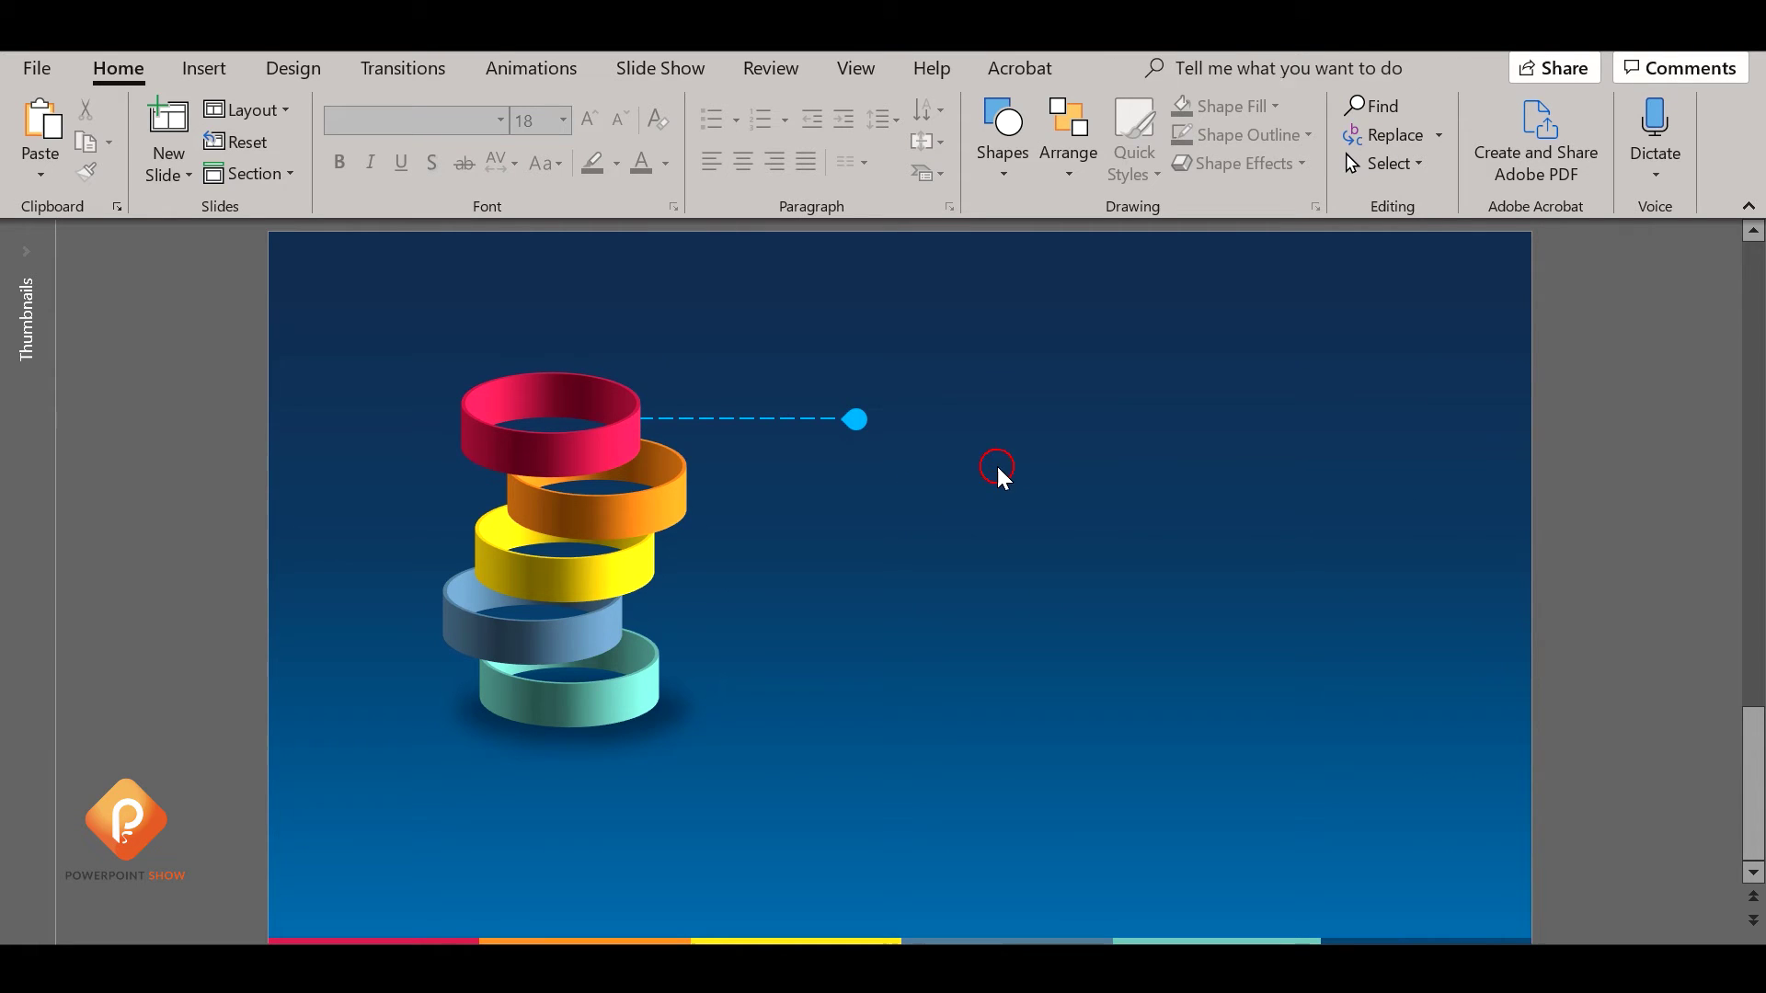
click(864, 420)
Group the dashed line with its light-blue dot.
shift+click(764, 421)
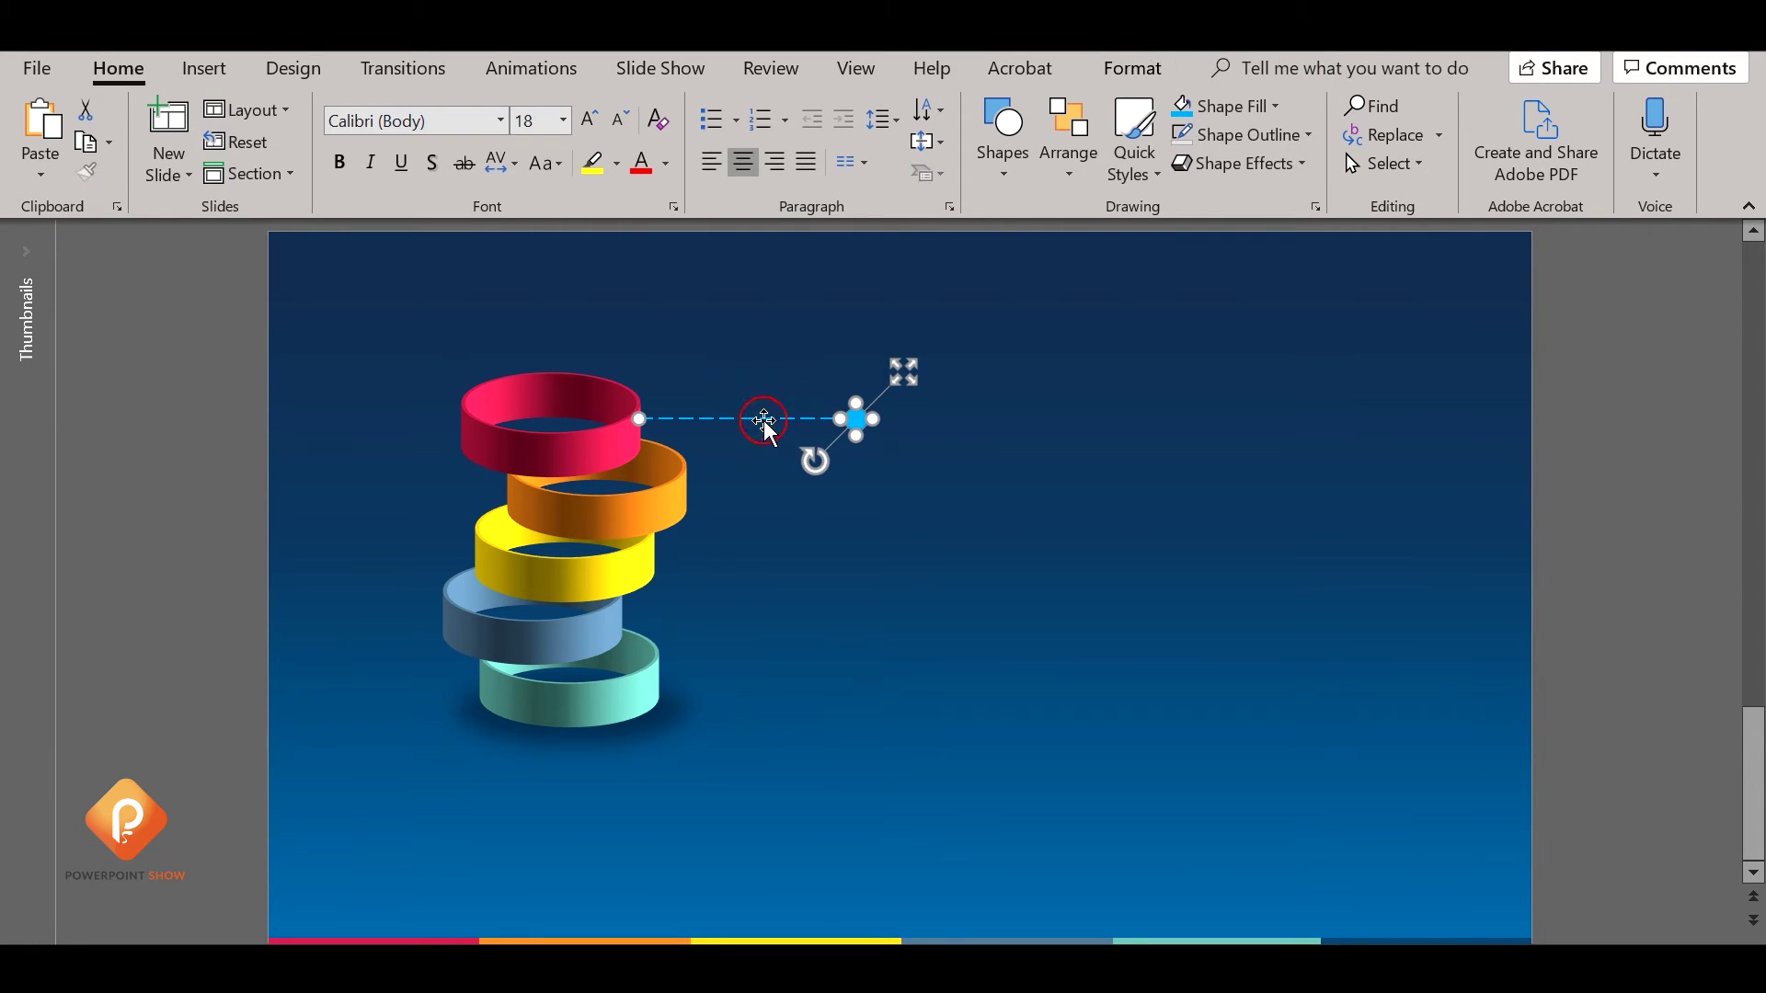
click(1065, 173)
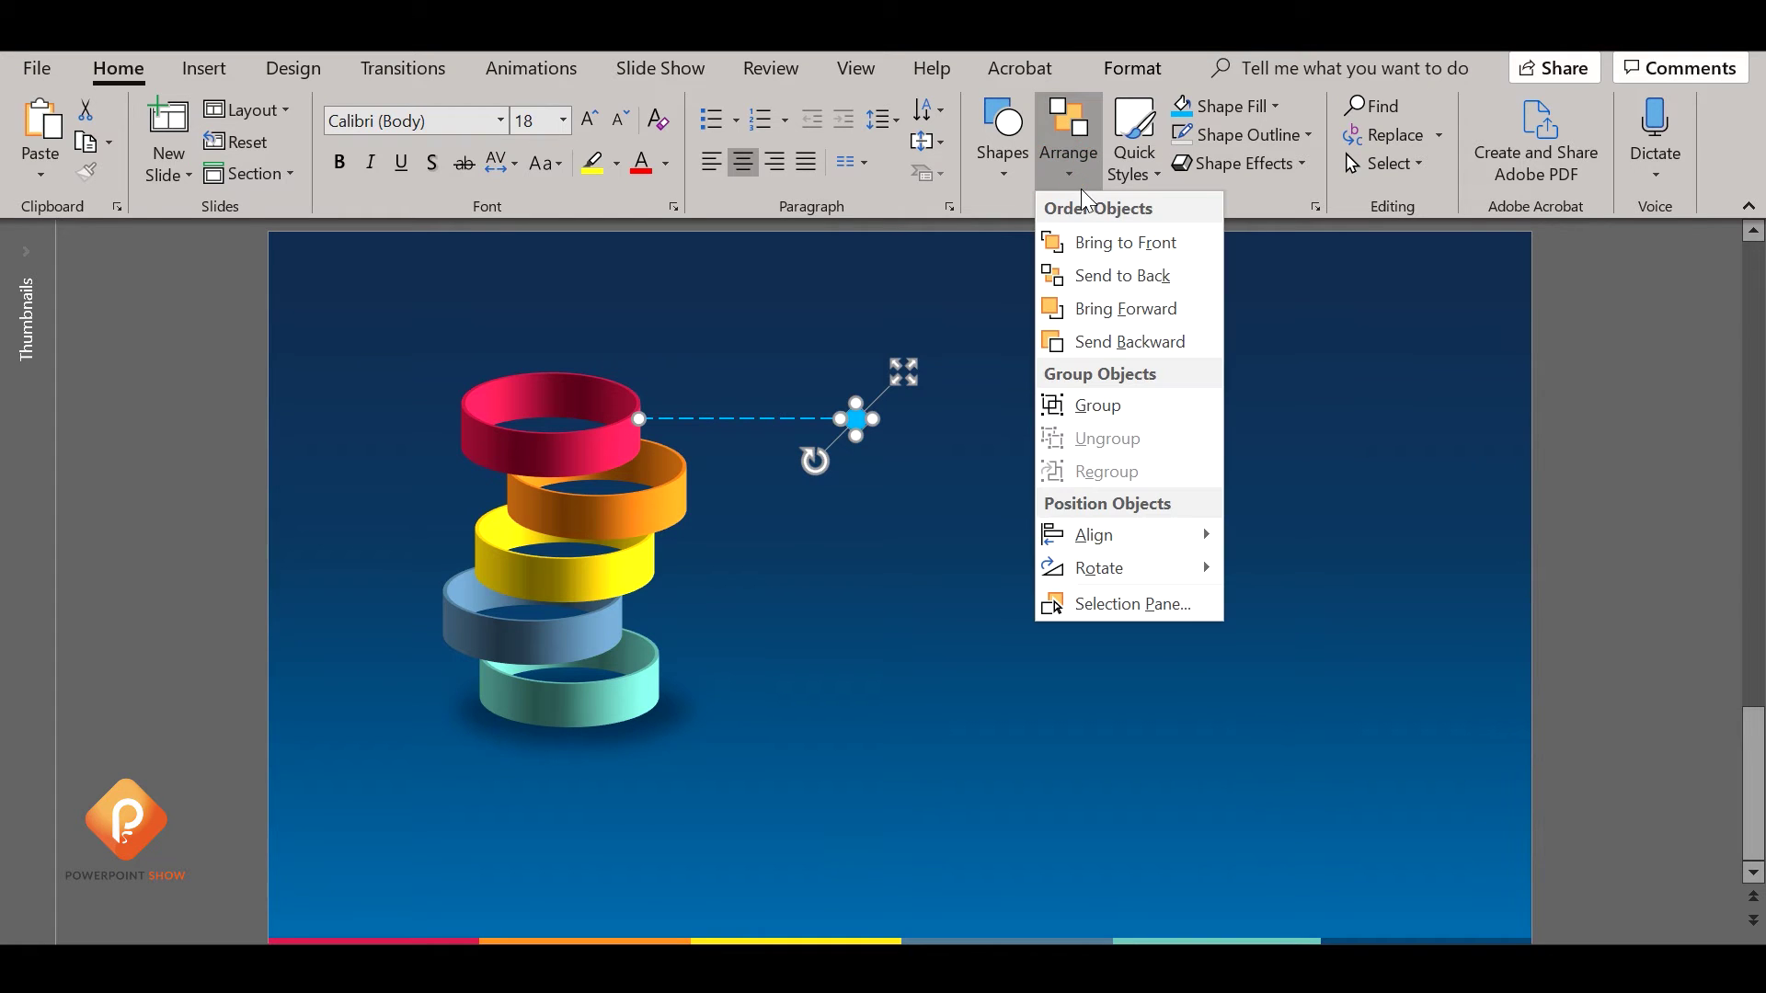
click(1128, 405)
Copy the leader down to the orange, yellow and blue rings, extending their left ends onto them.
drag(854, 418, 854, 419)
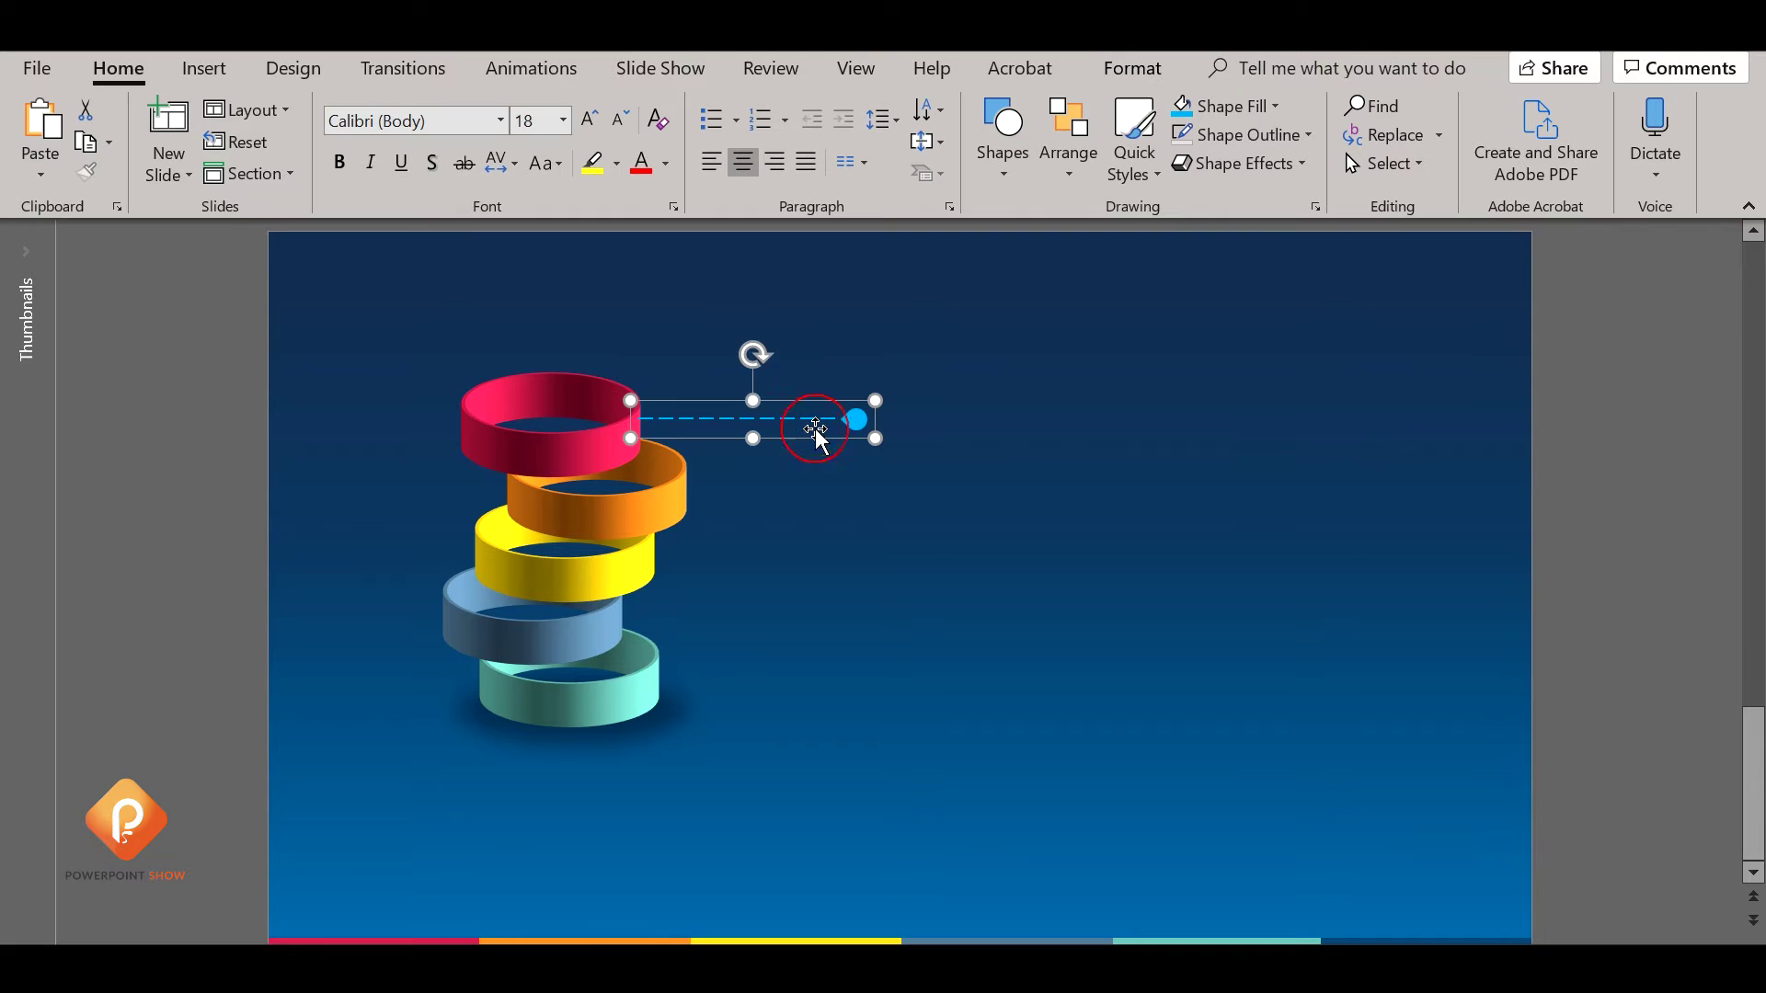
click(814, 448)
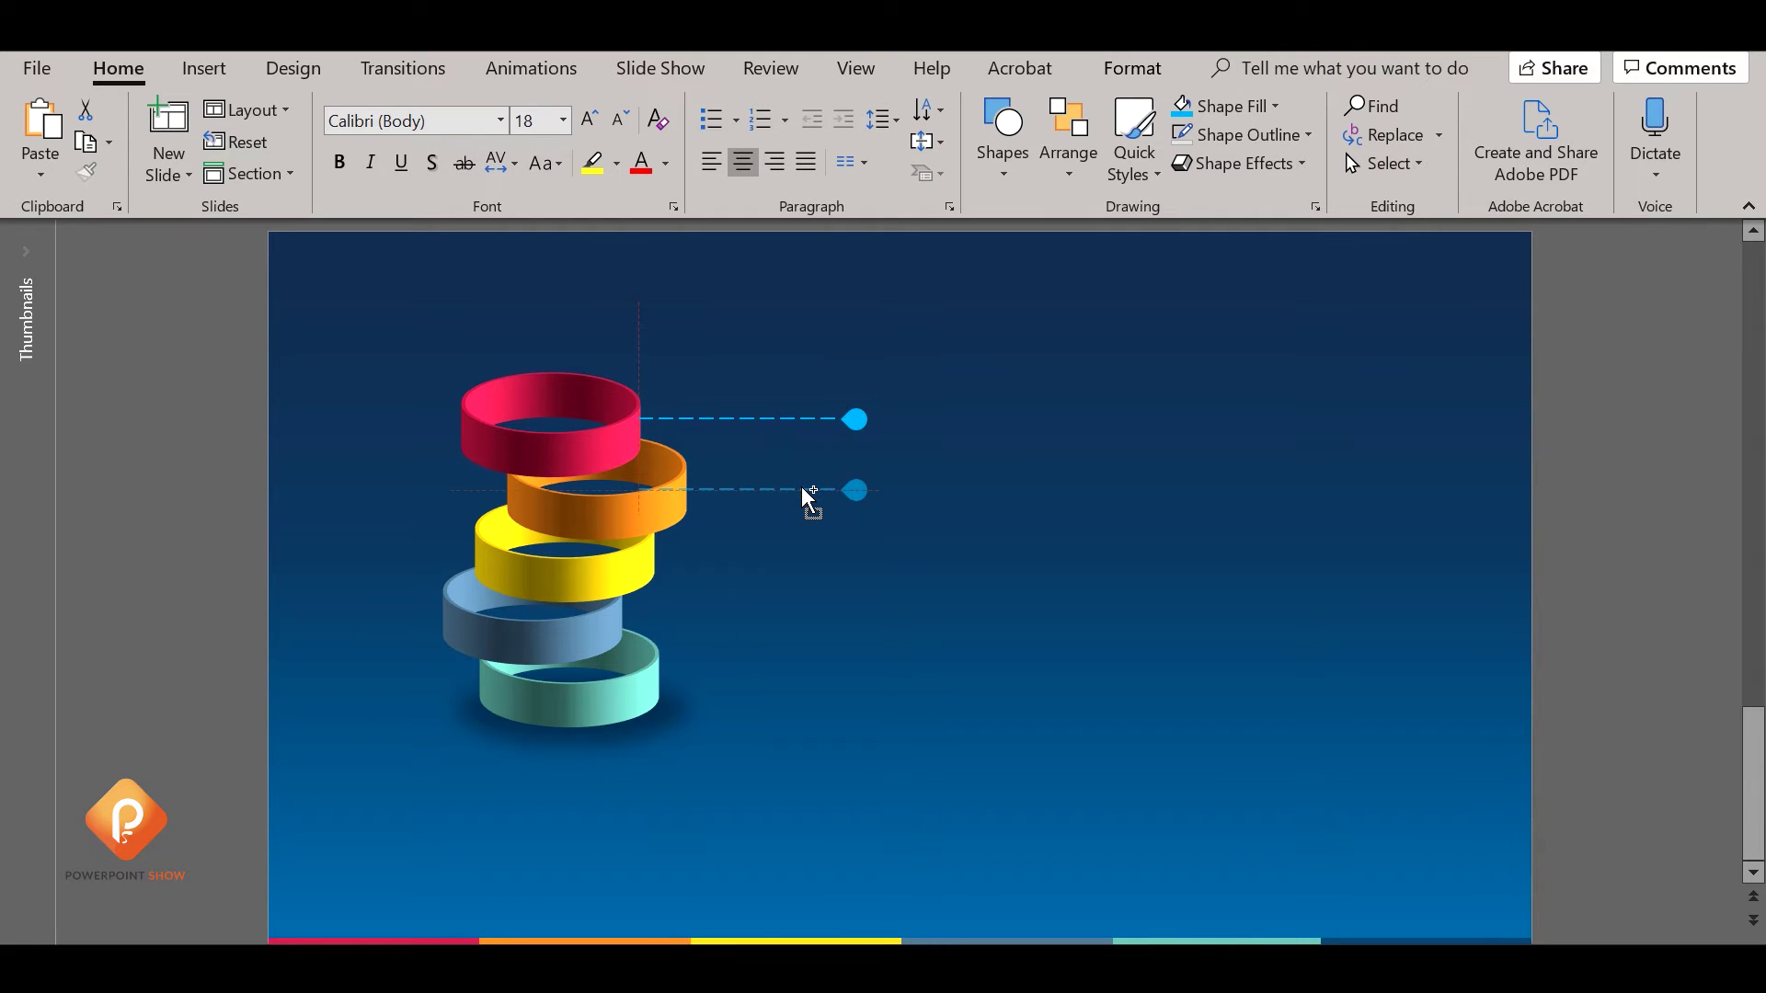
drag(802, 486, 686, 502)
click(874, 543)
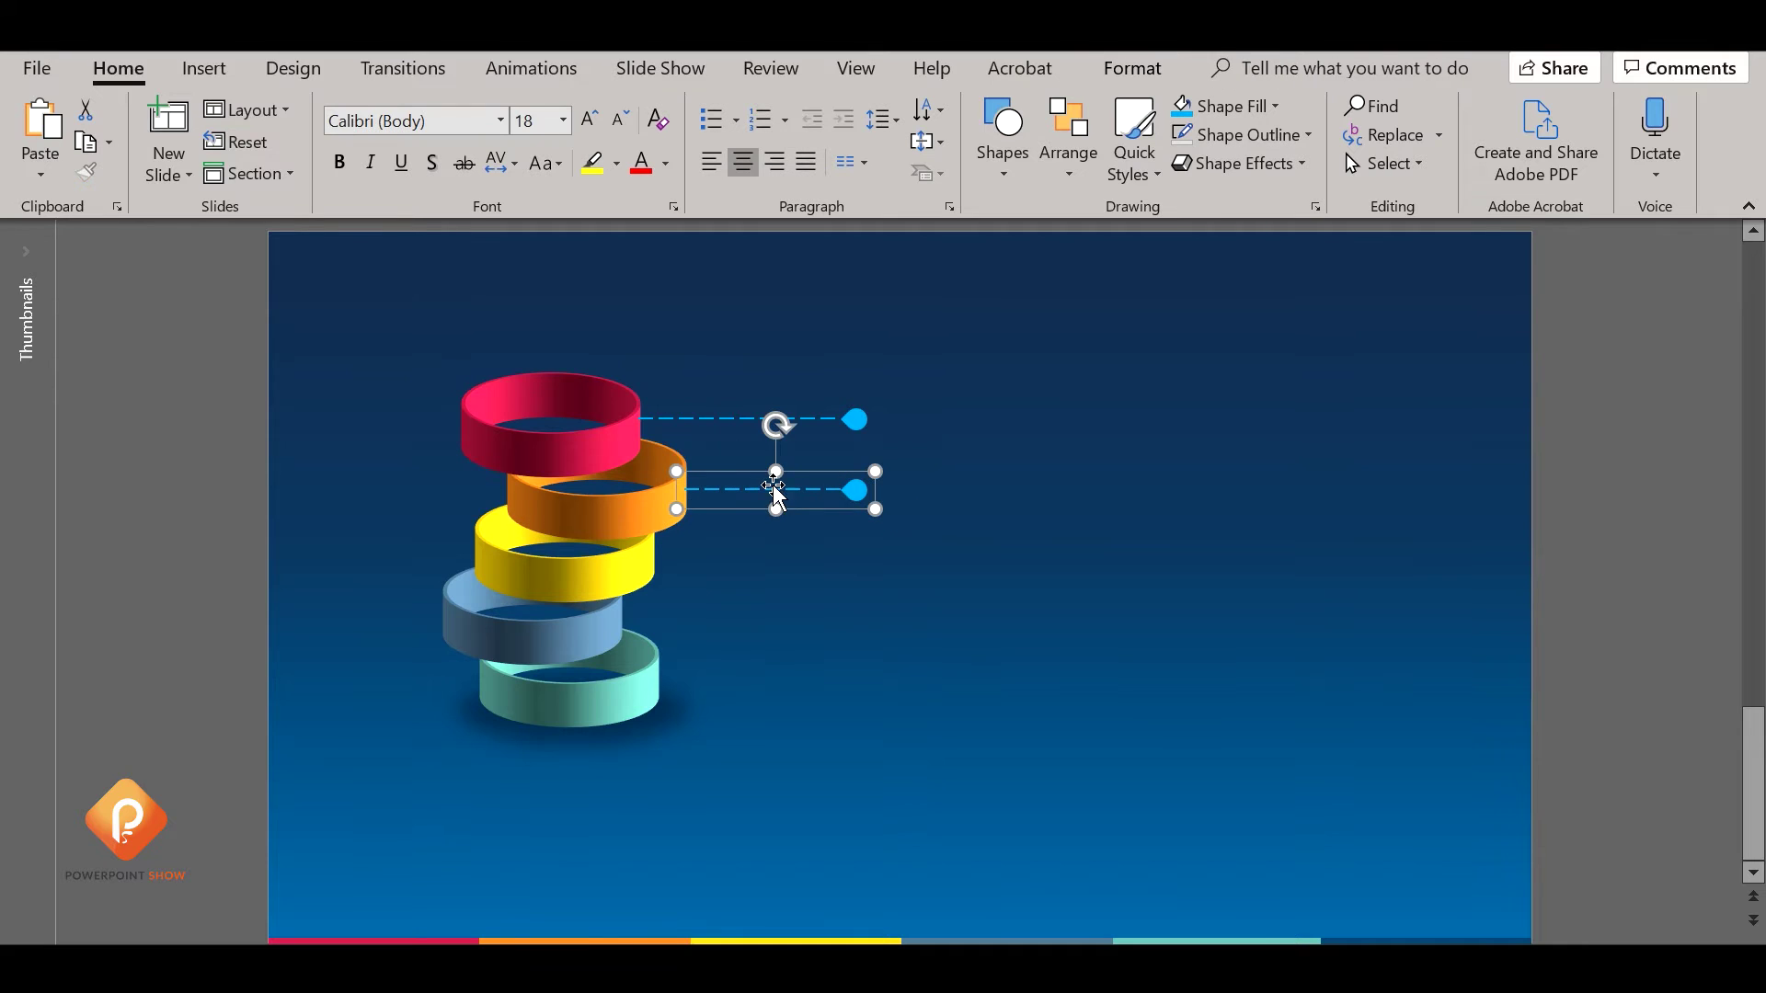
click(730, 429)
mouse_move(731, 428)
mouse_down()
mouse_move(724, 571)
mouse_move(655, 558)
mouse_up()
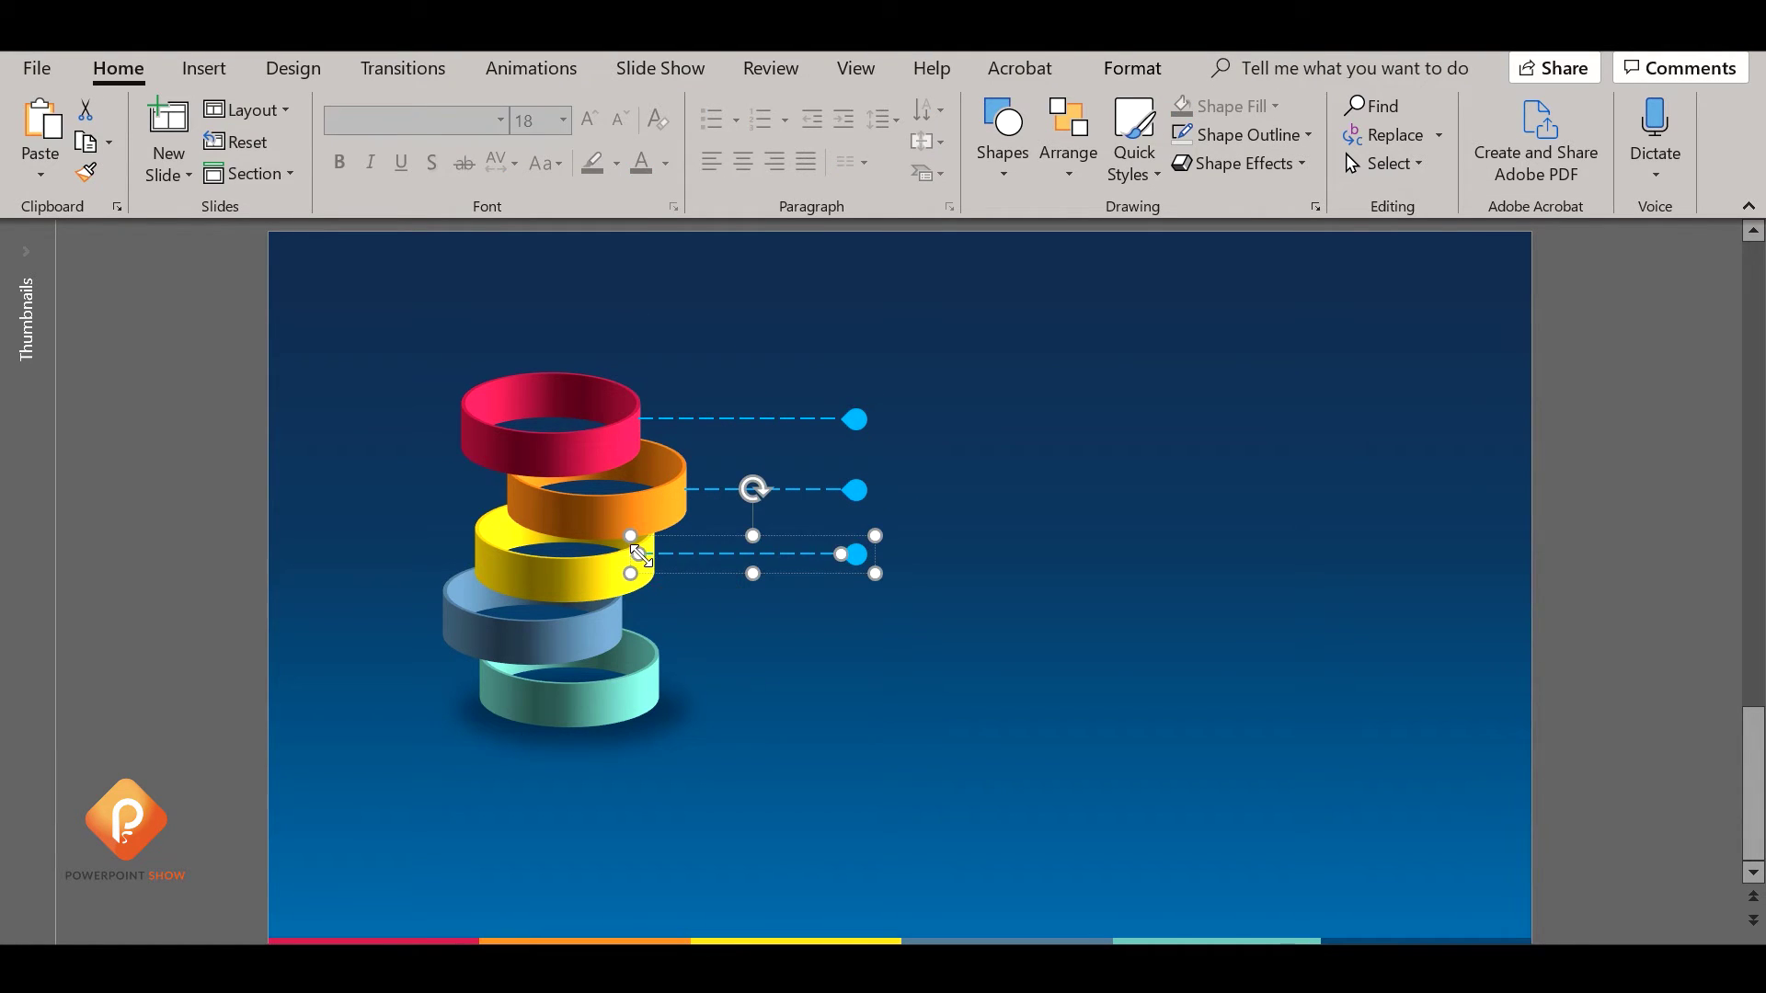
click(804, 590)
drag(754, 419, 745, 615)
click(666, 610)
drag(632, 611, 620, 612)
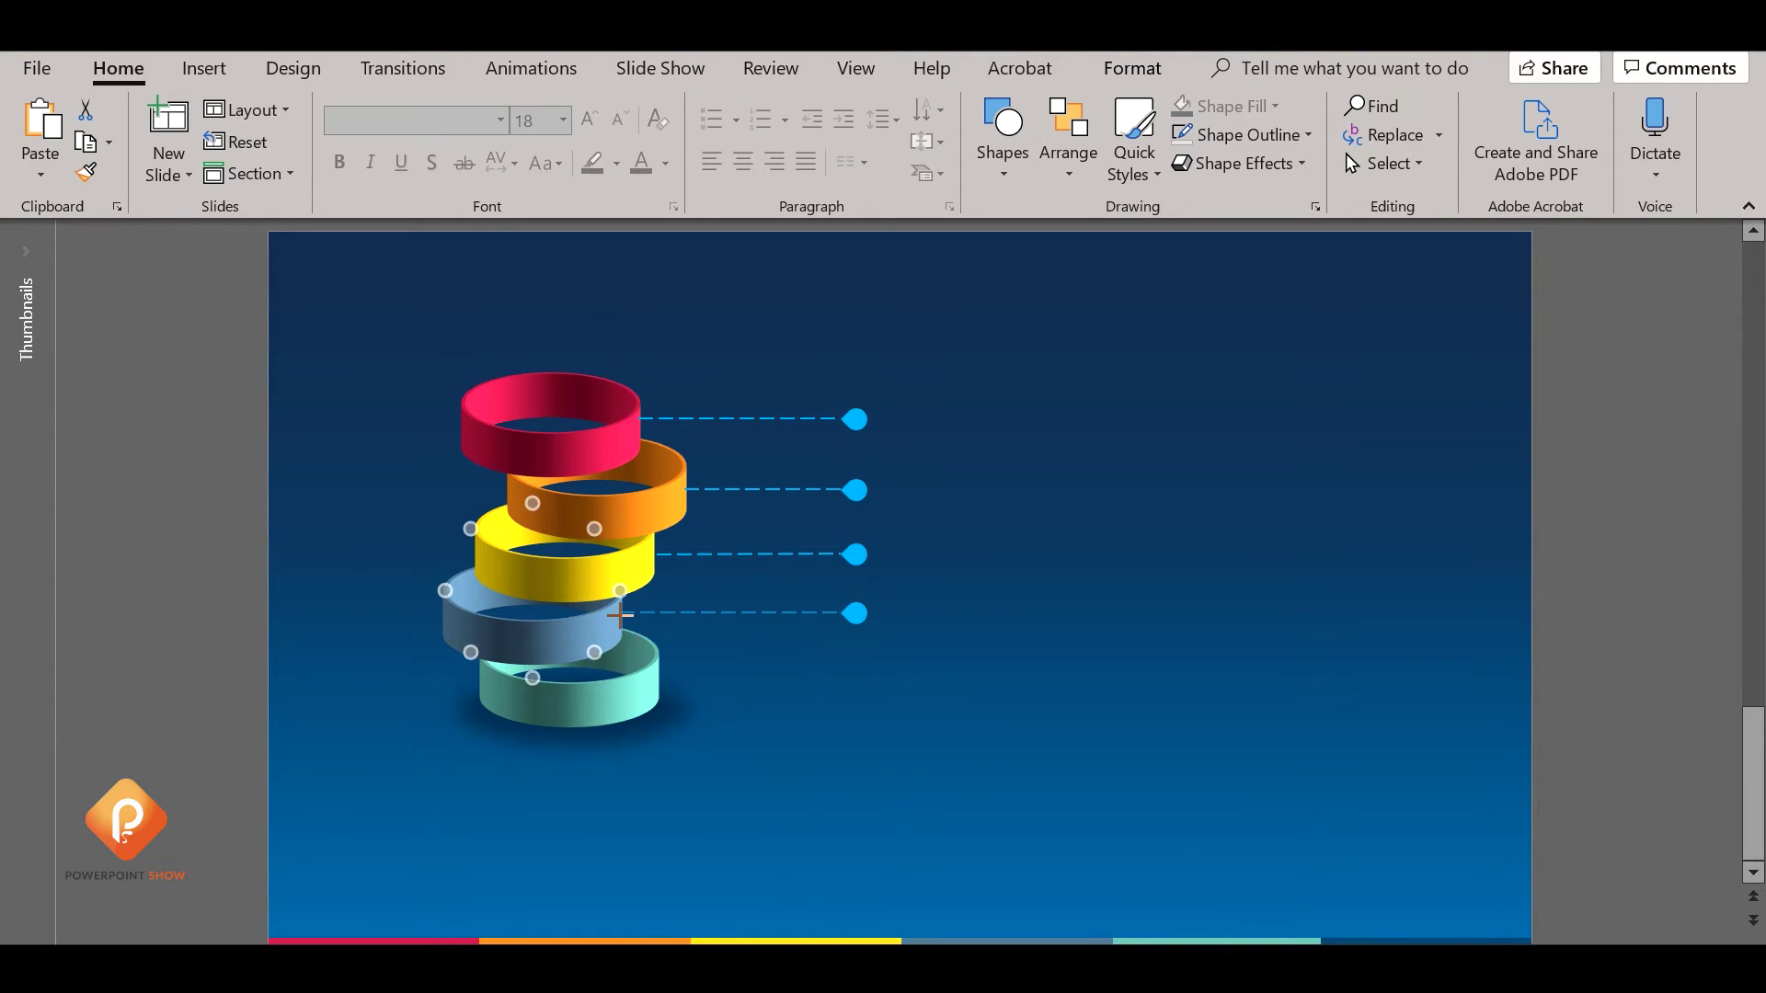
Copy a leader down to the teal bottom ring and begin selecting all leaders.
drag(809, 485, 798, 692)
drag(681, 676, 659, 676)
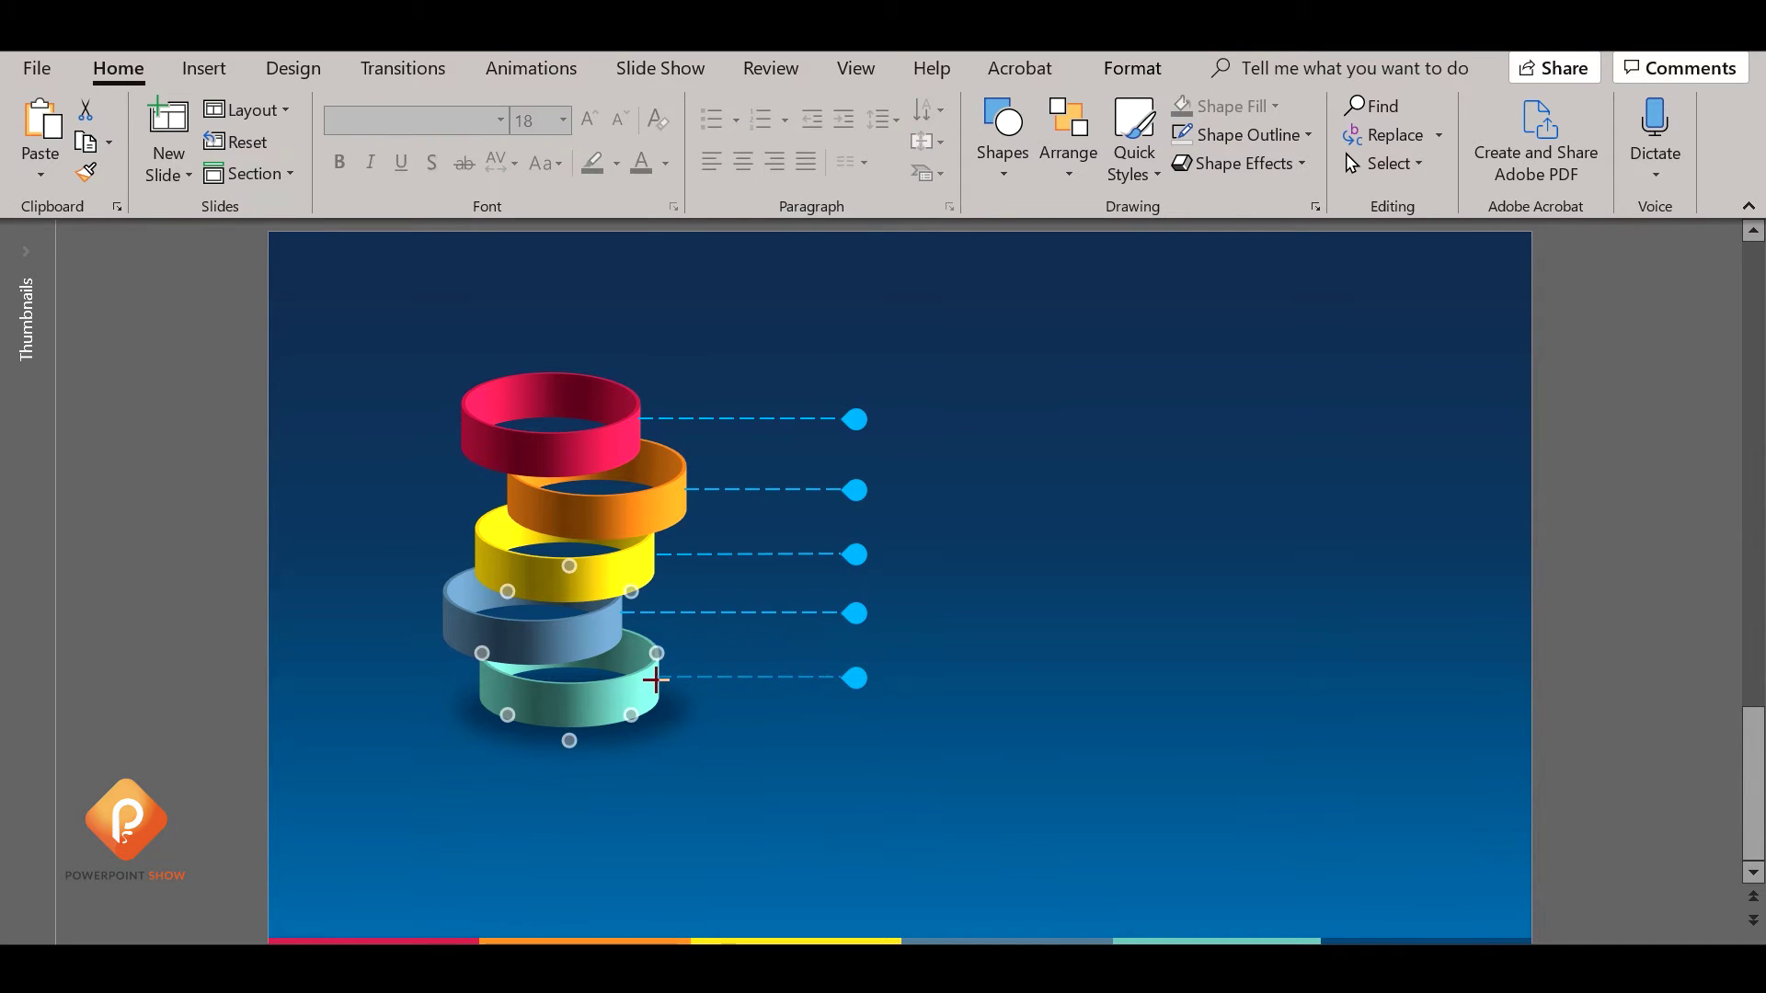
click(984, 682)
click(856, 678)
shift+click(856, 613)
shift+click(856, 554)
Try distributing the five leaders vertically, then undo it.
shift+click(857, 496)
shift+click(855, 420)
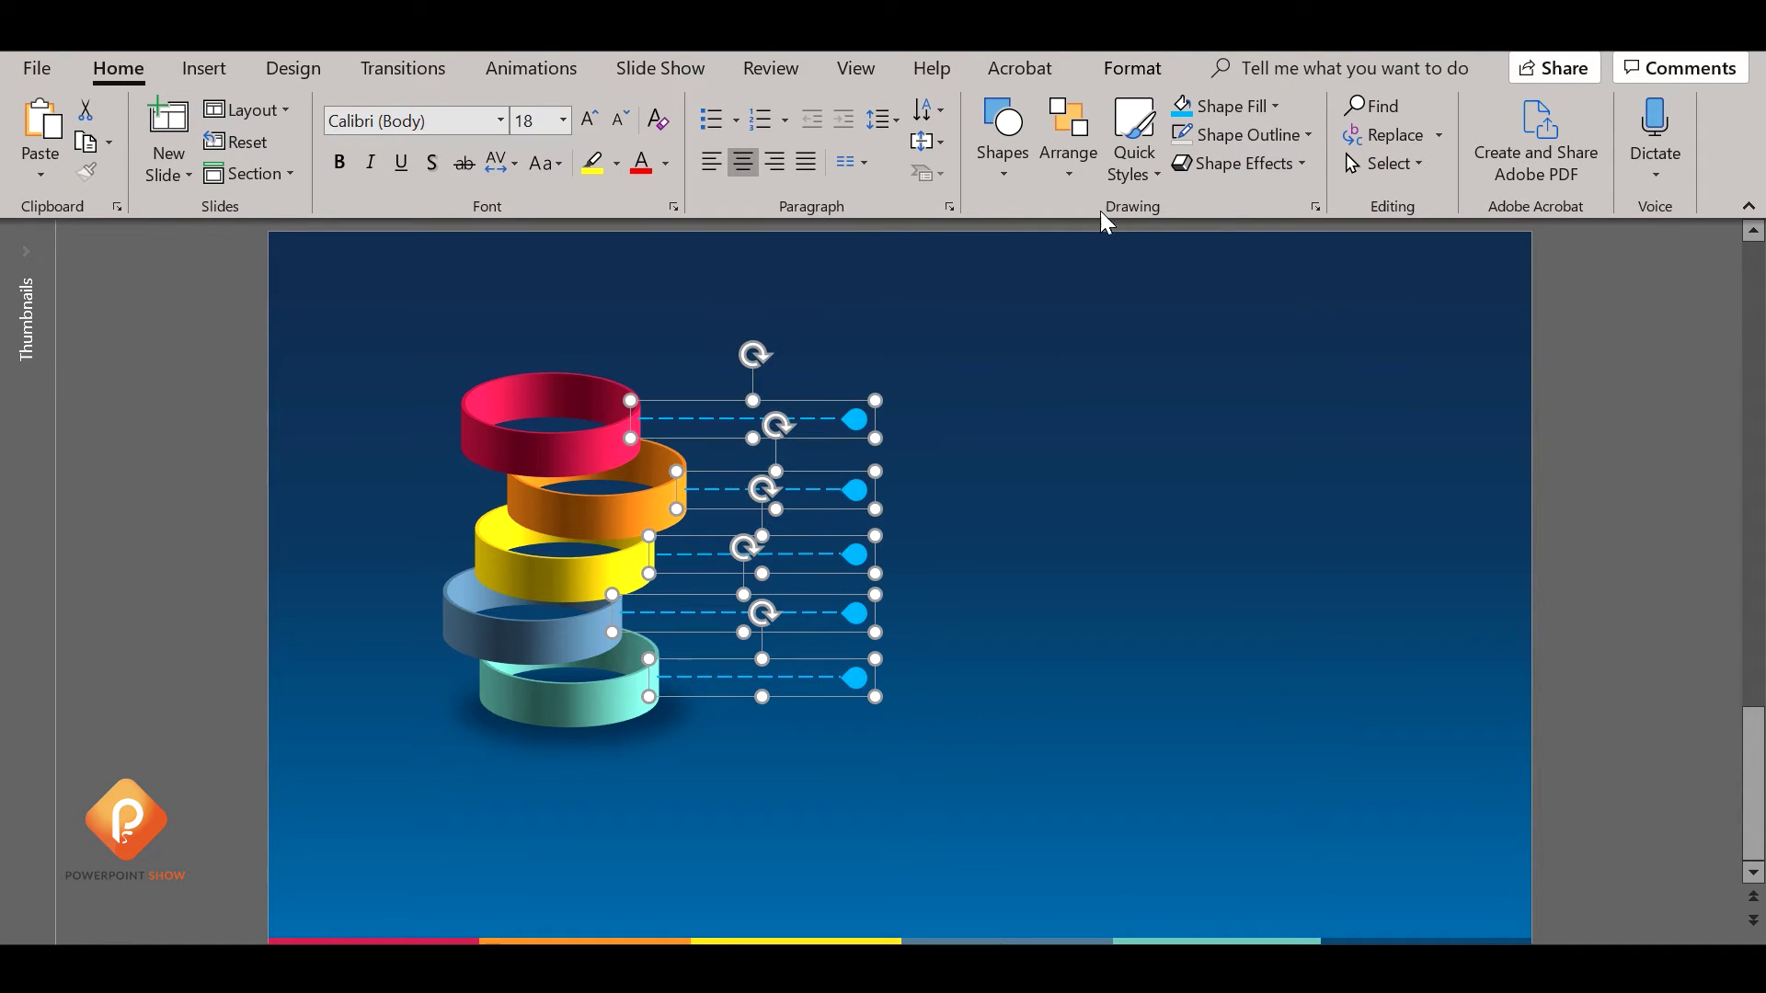
click(1063, 175)
click(1363, 765)
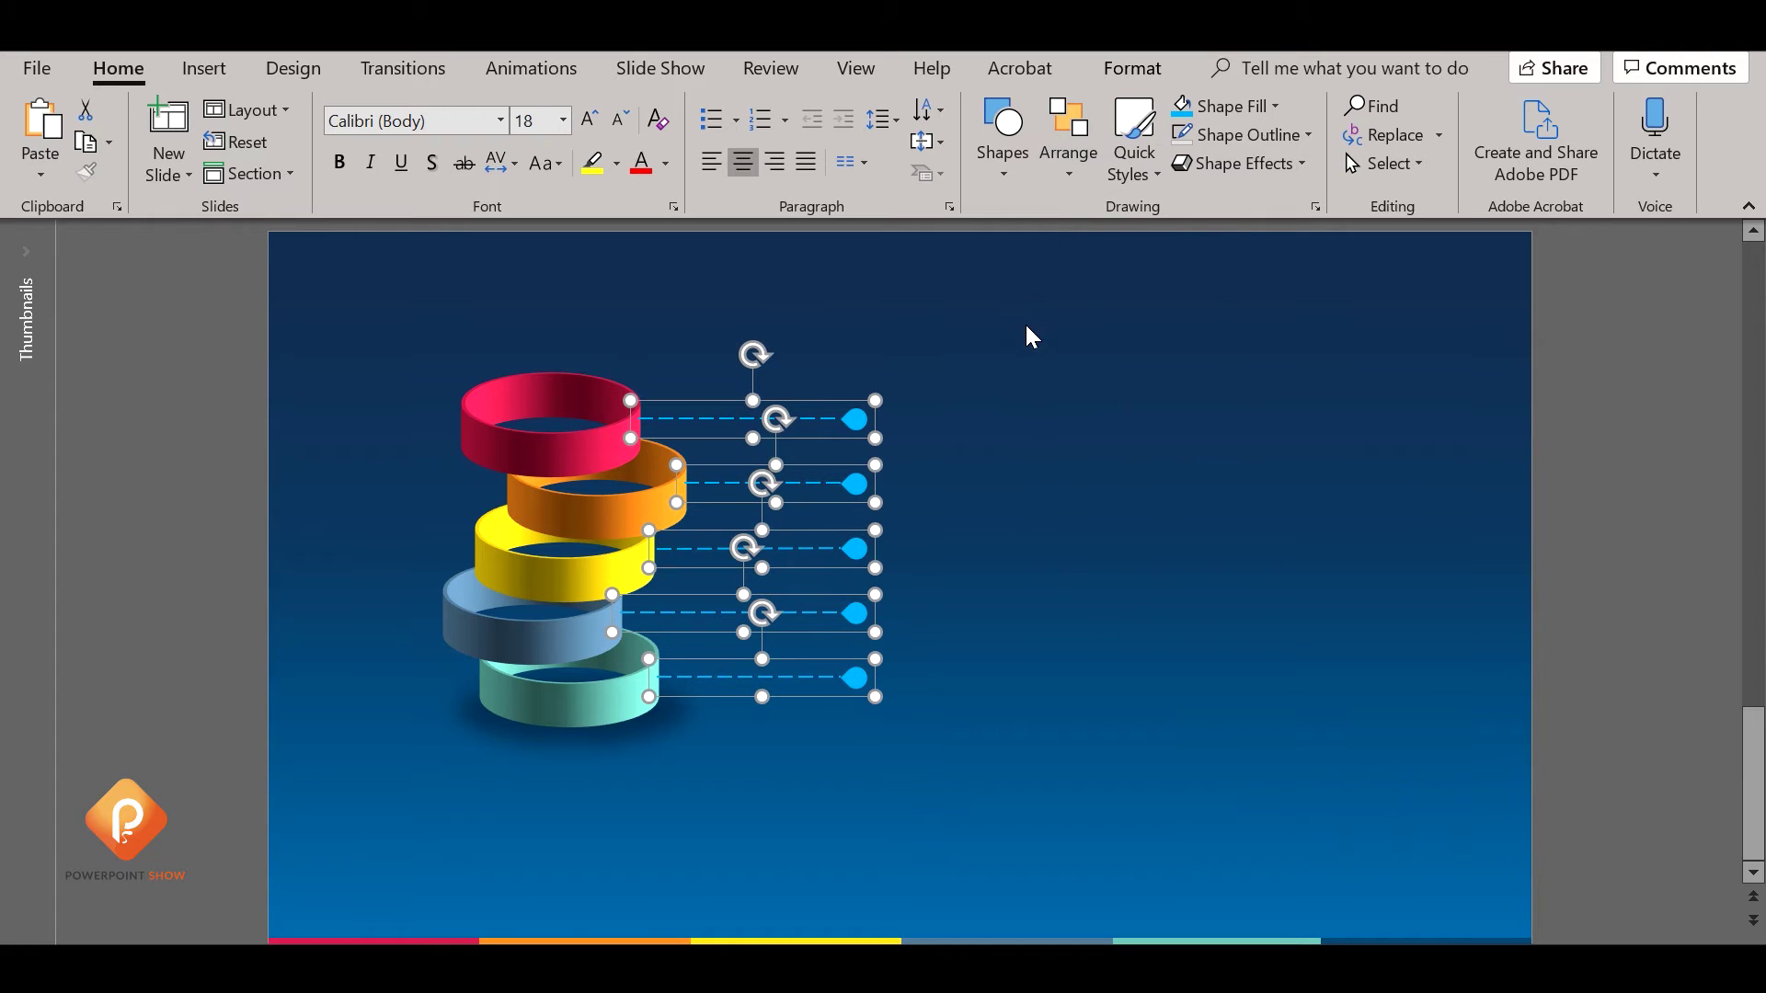
key(ctrl+z)
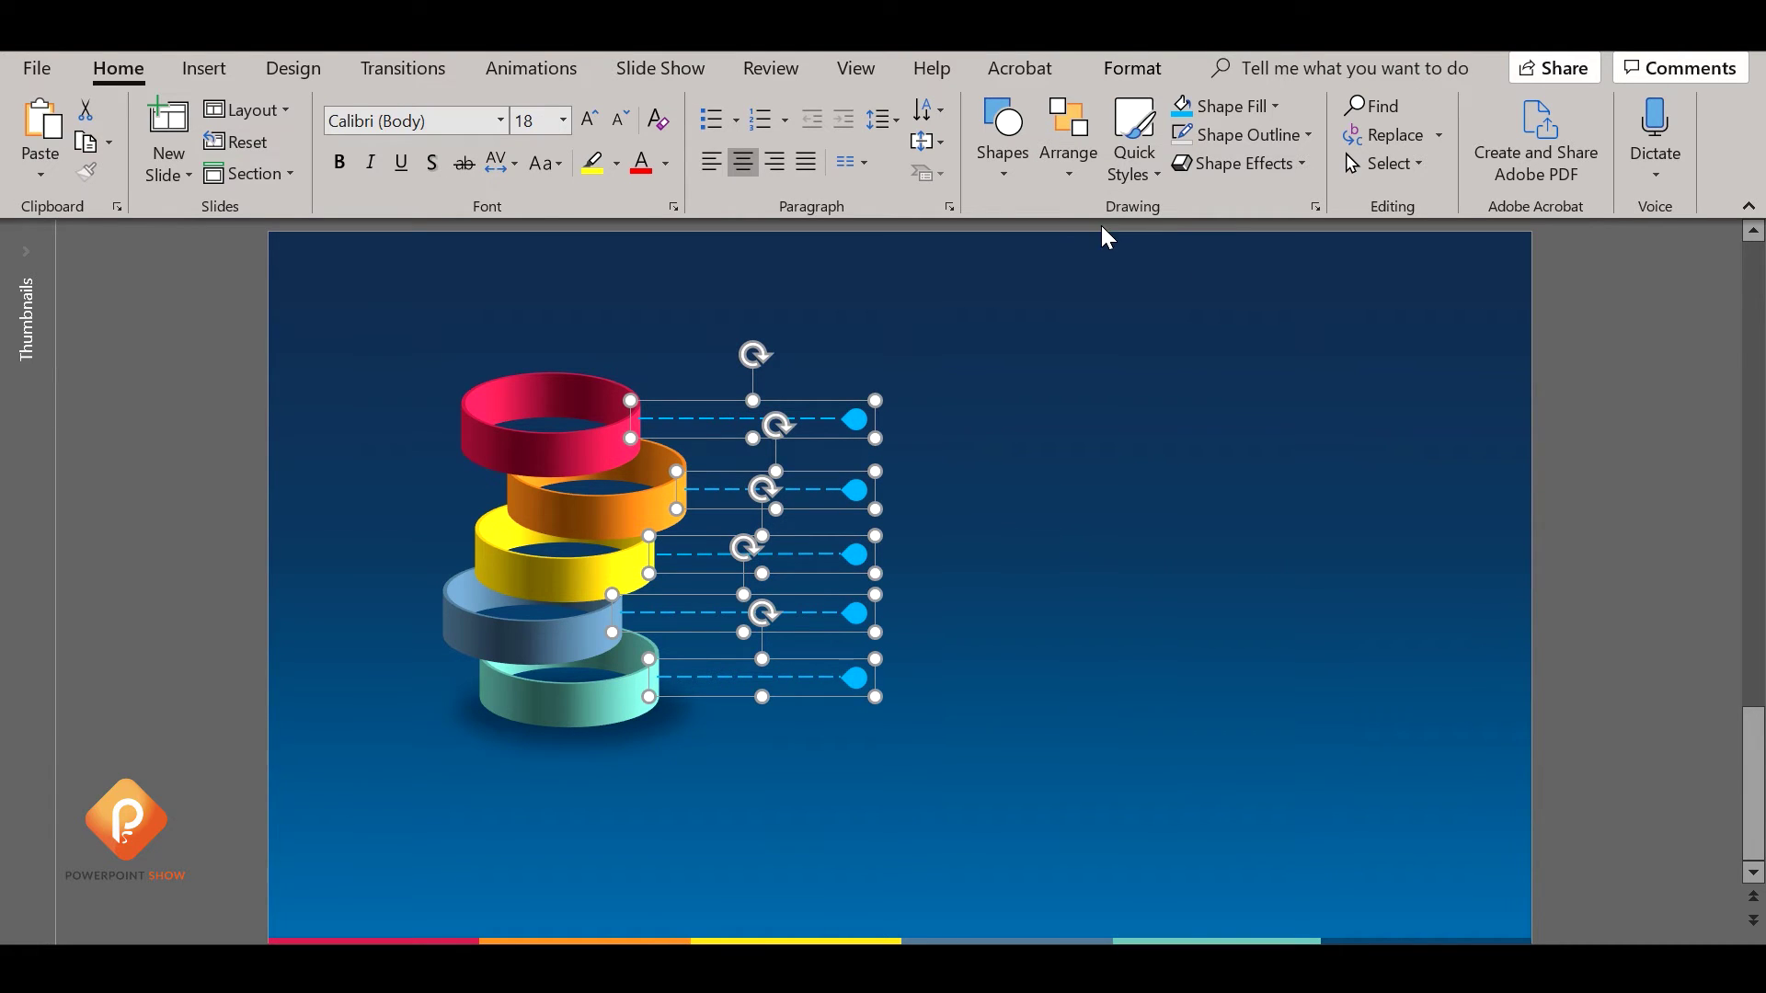
click(1069, 152)
click(1113, 280)
click(1000, 493)
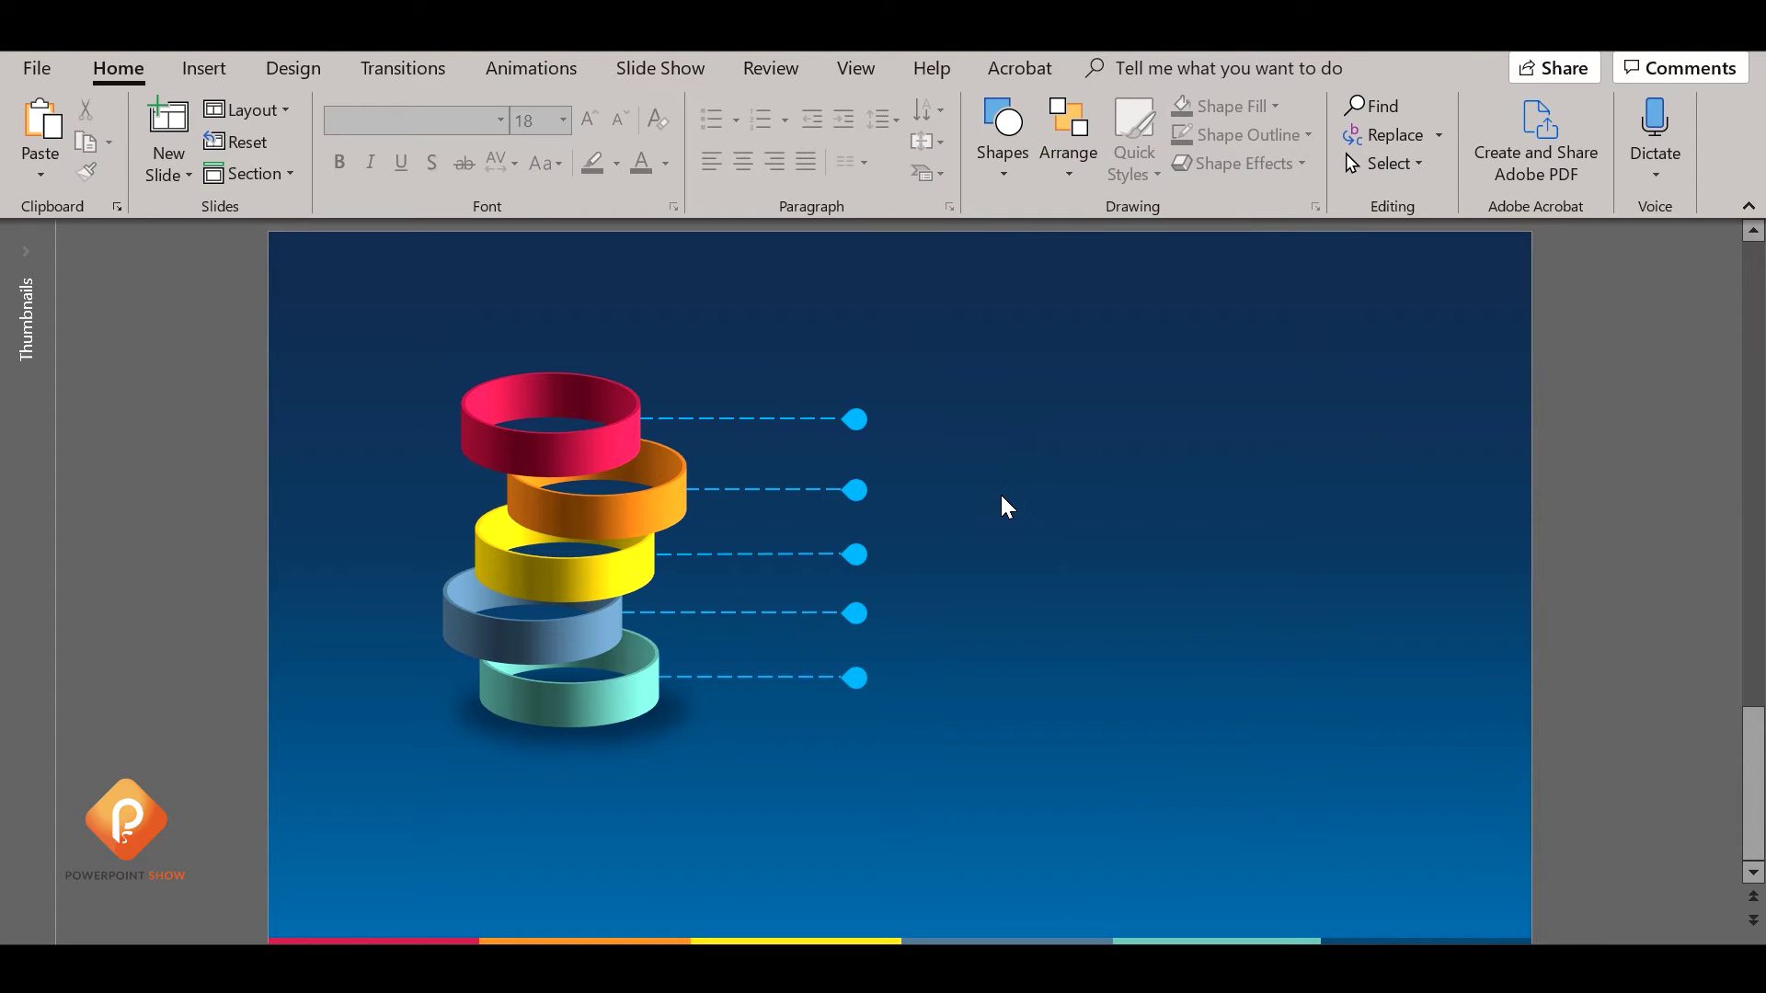
Select all five leaders and distribute them evenly from top to bottom.
shift+click(808, 418)
shift+click(808, 490)
shift+click(806, 553)
shift+click(805, 613)
shift+click(806, 676)
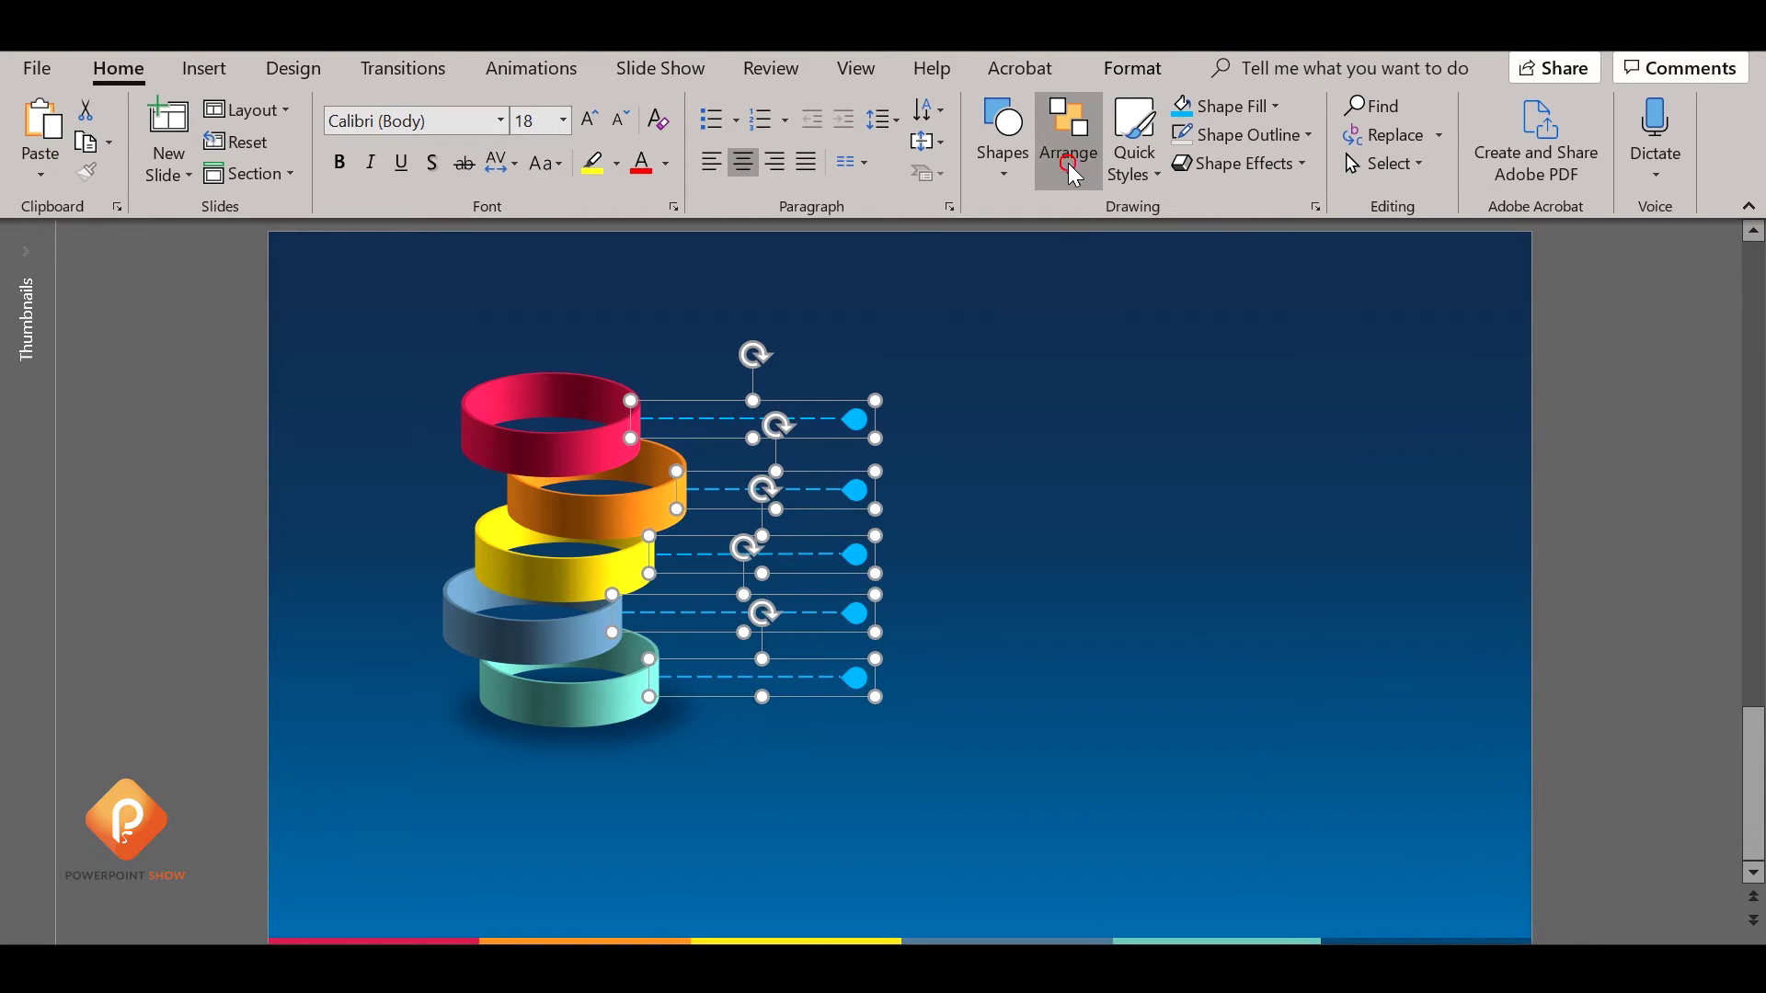
click(1070, 165)
click(1287, 772)
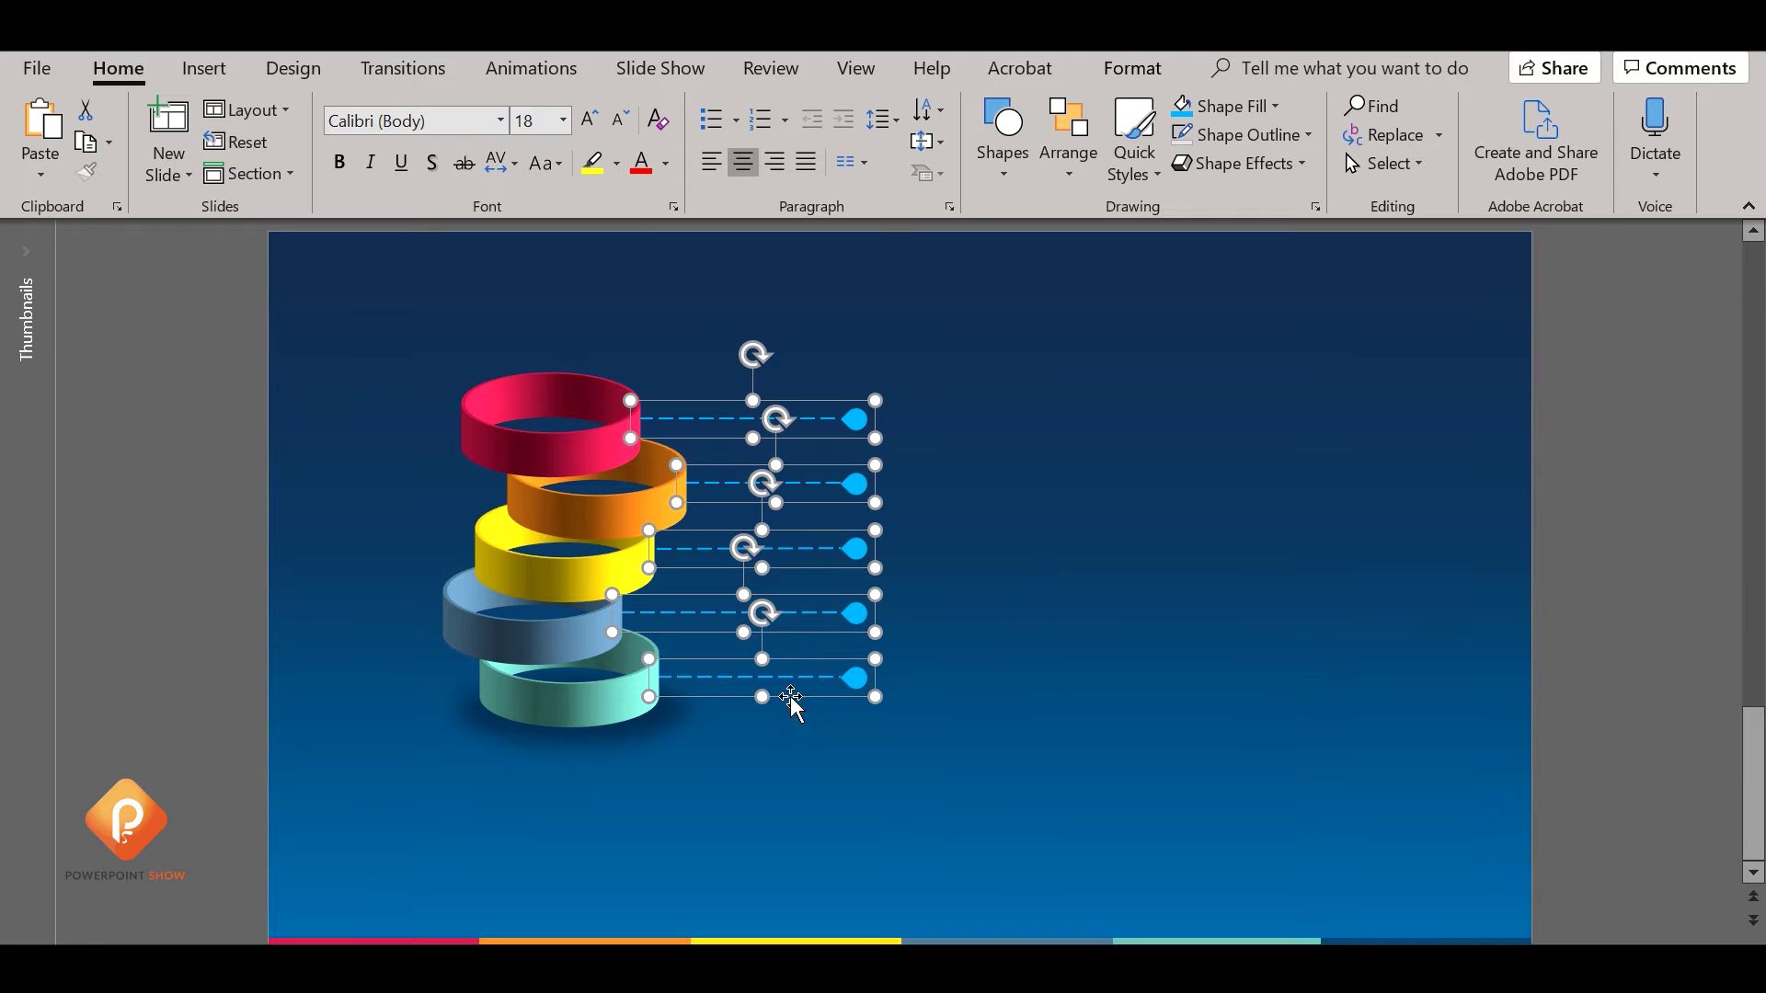
click(1063, 690)
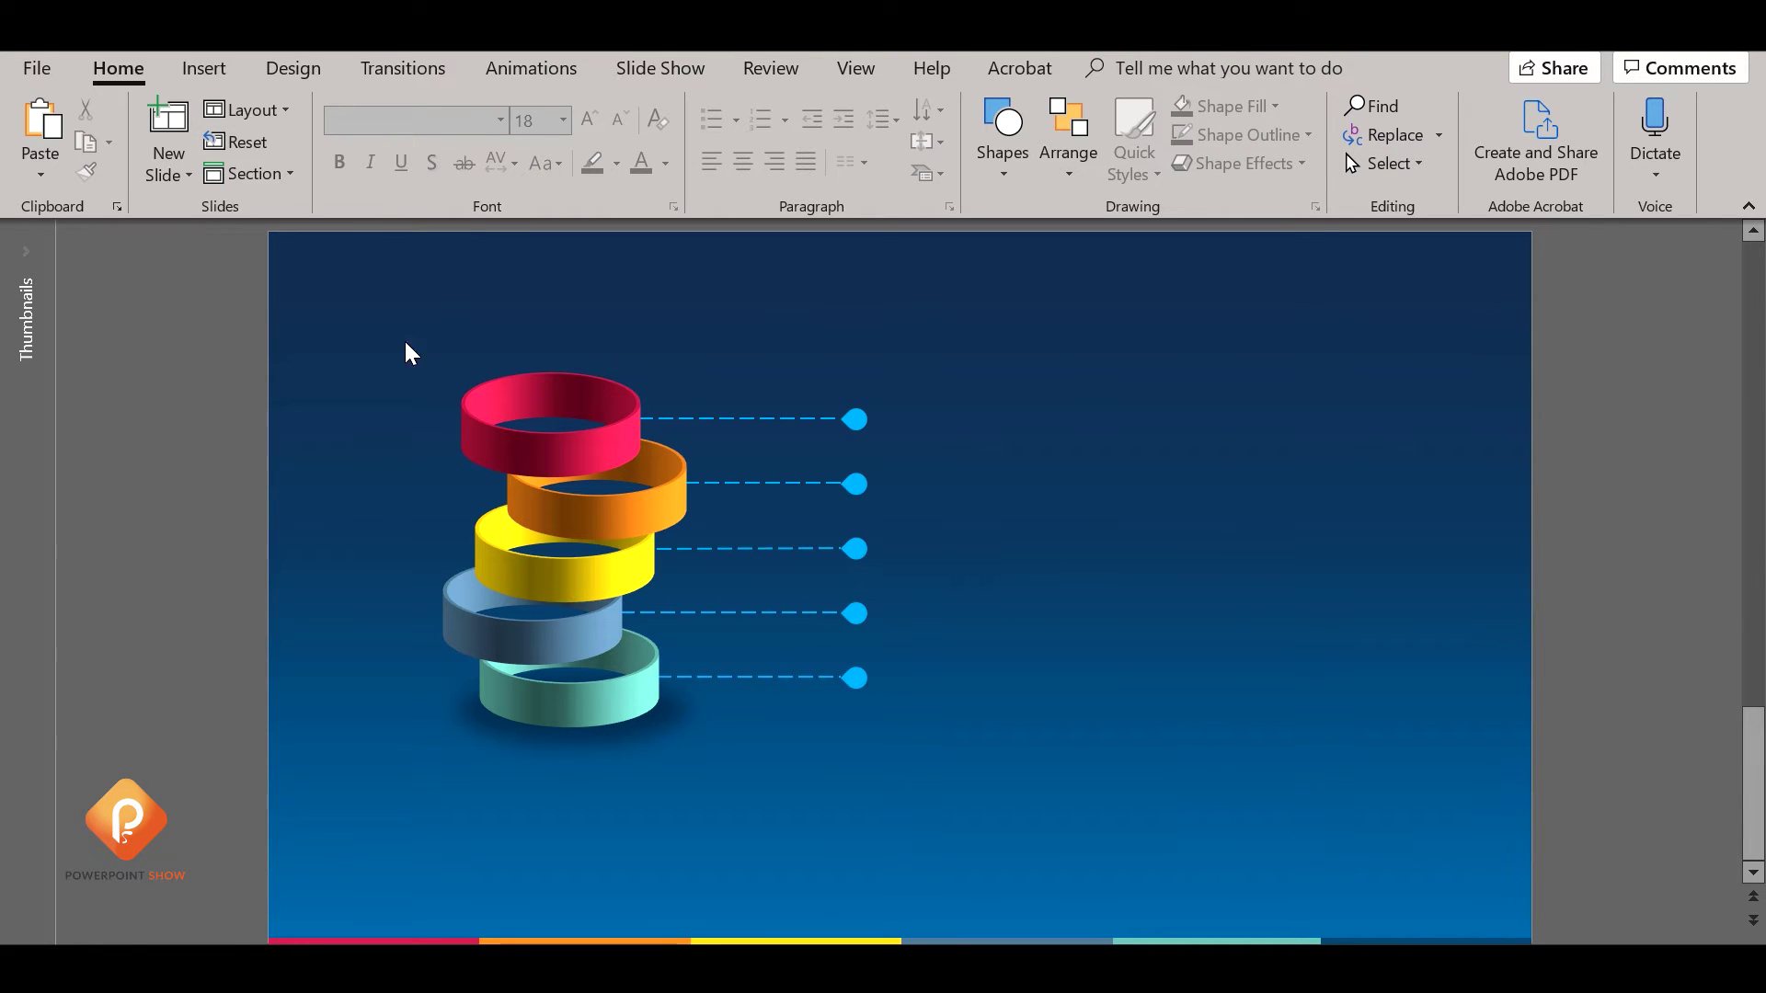
Move the whole ring graphic, shadow and leaders higher on the slide.
key(ctrl+a)
drag(623, 514, 623, 463)
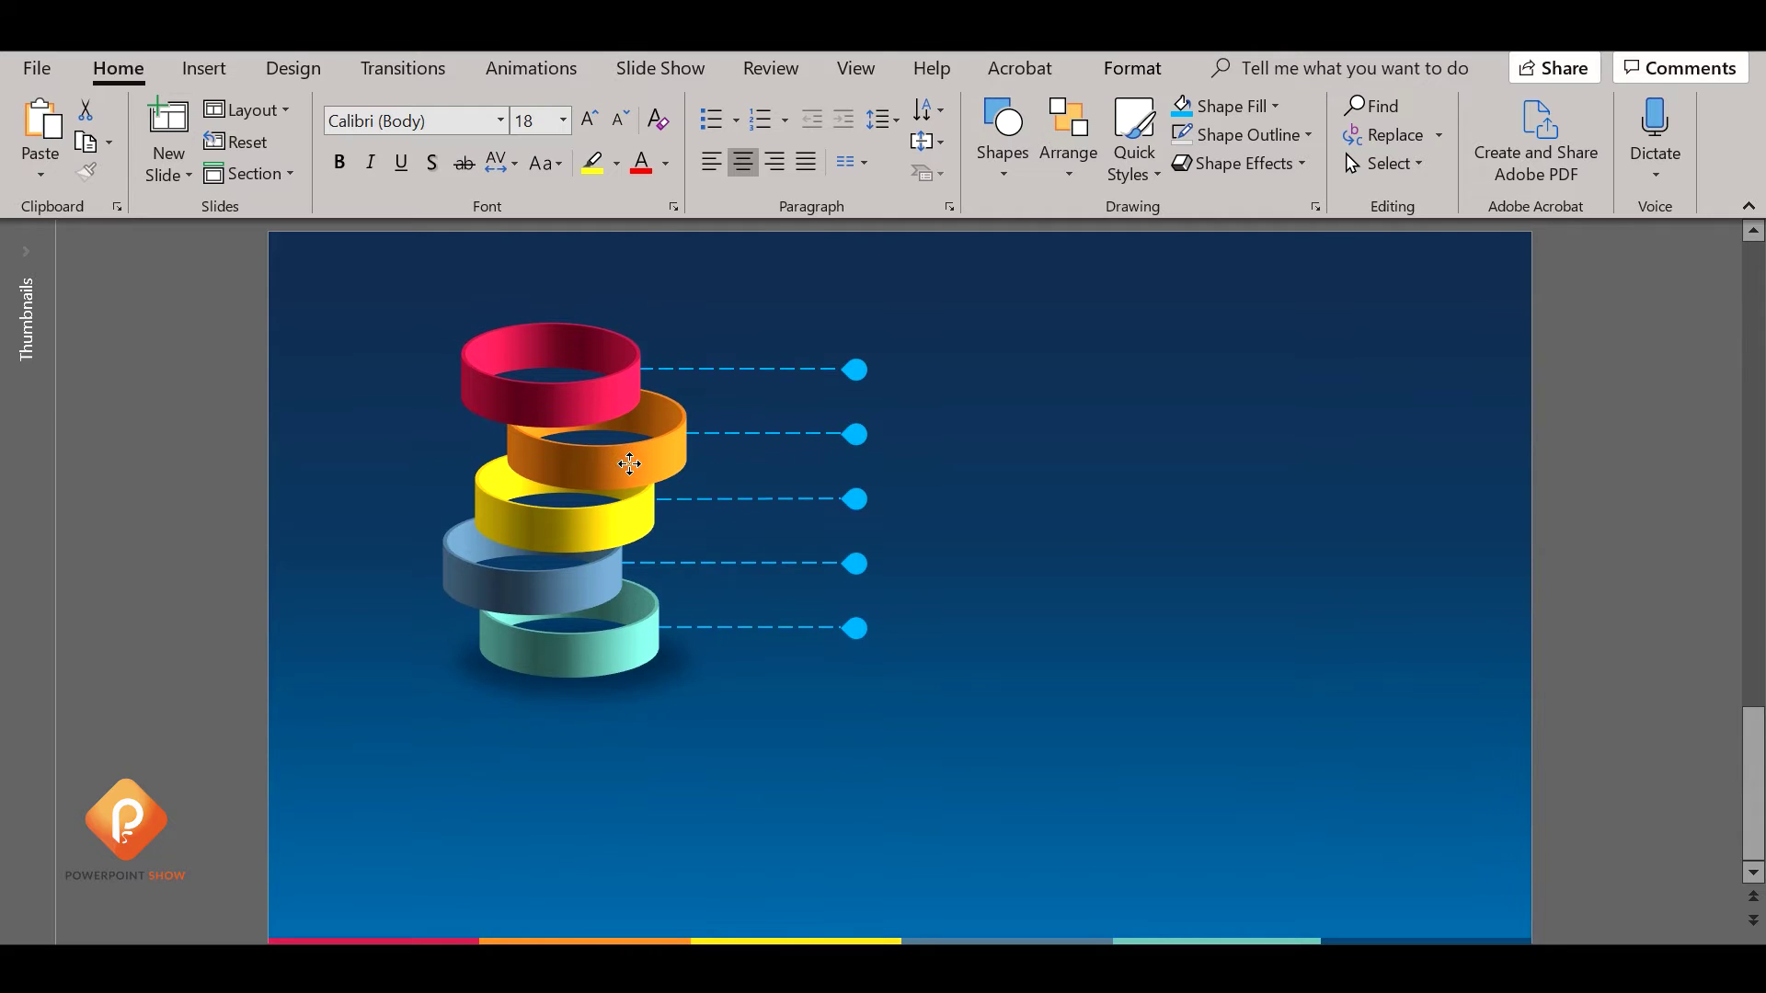
click(975, 504)
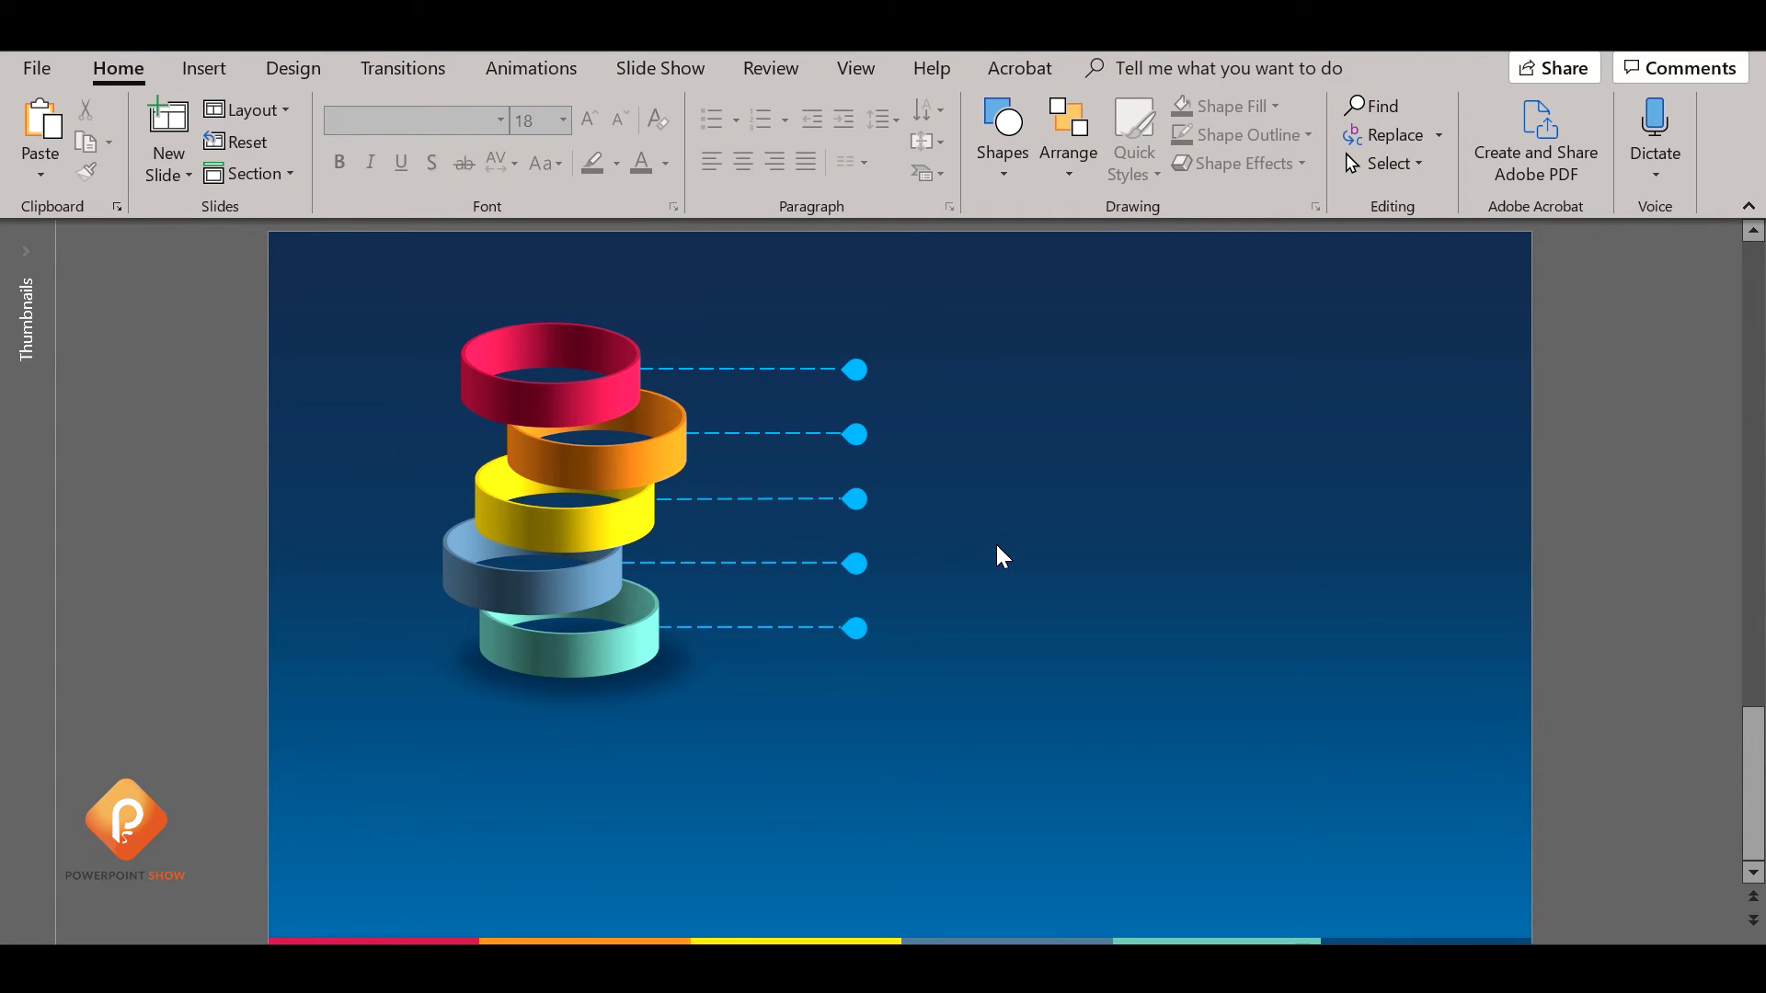
Copy the 'Lorem Ipsum' heading from the lipsum.com page.
key(alt+Tab)
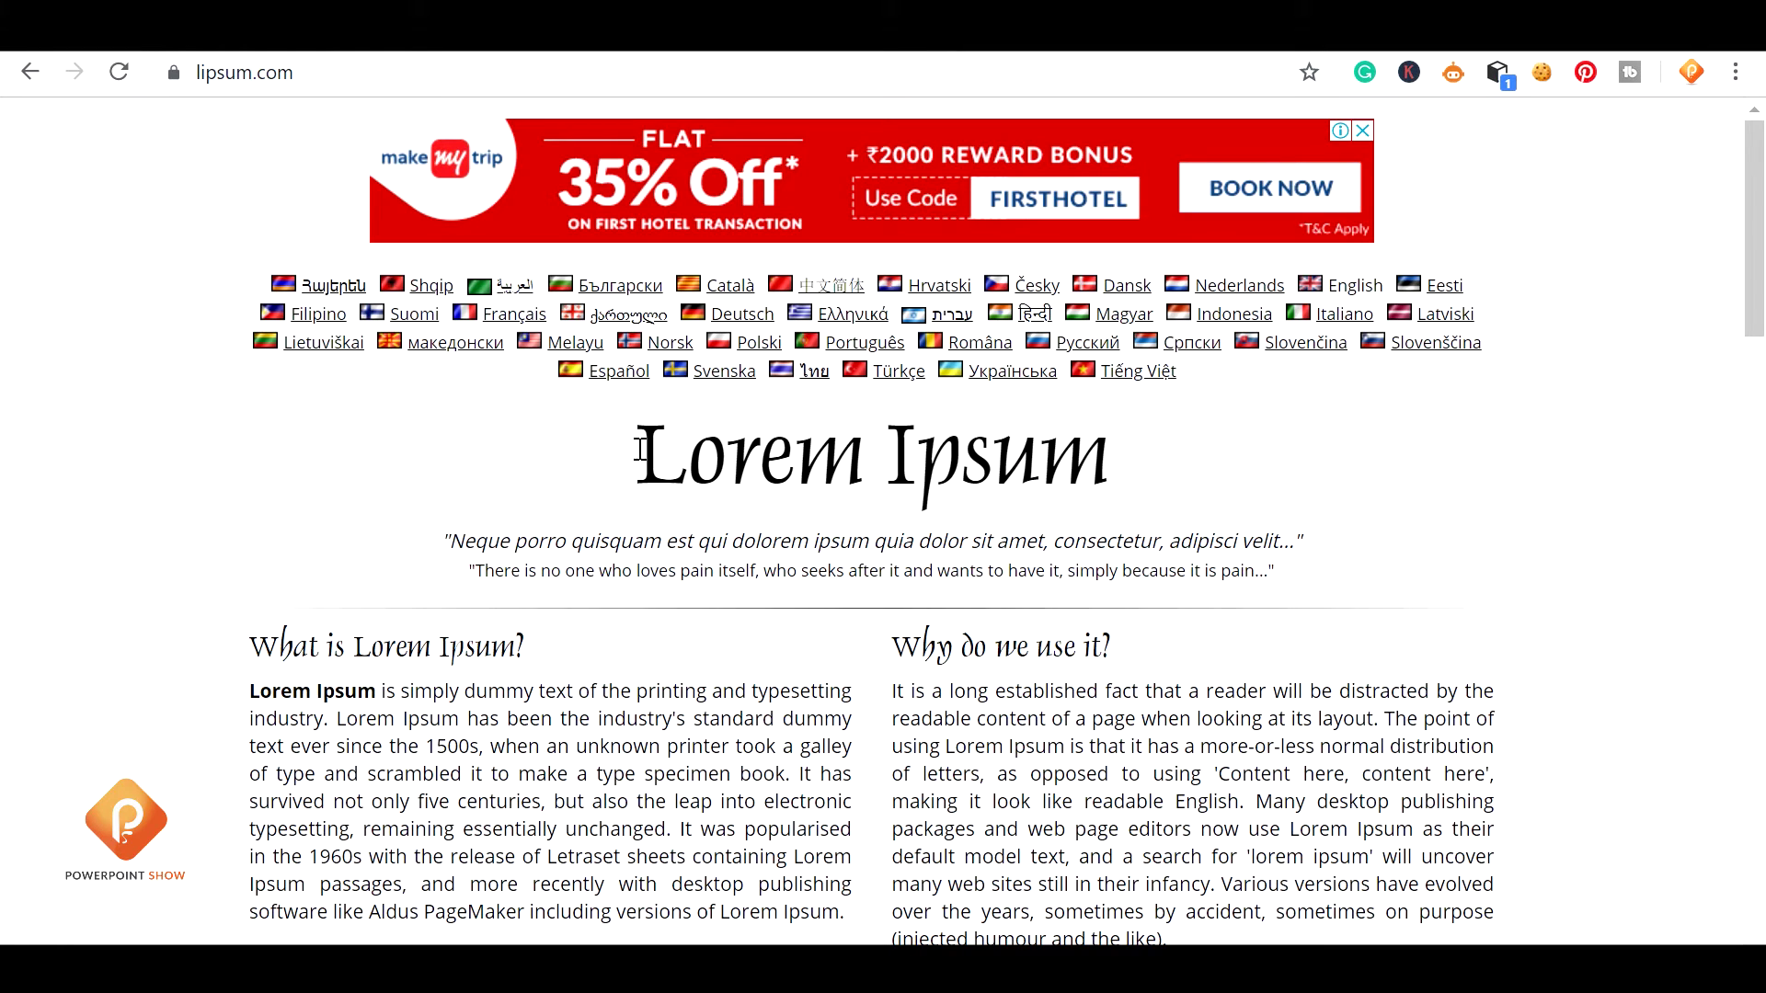
drag(641, 450, 1170, 421)
key(ctrl+c)
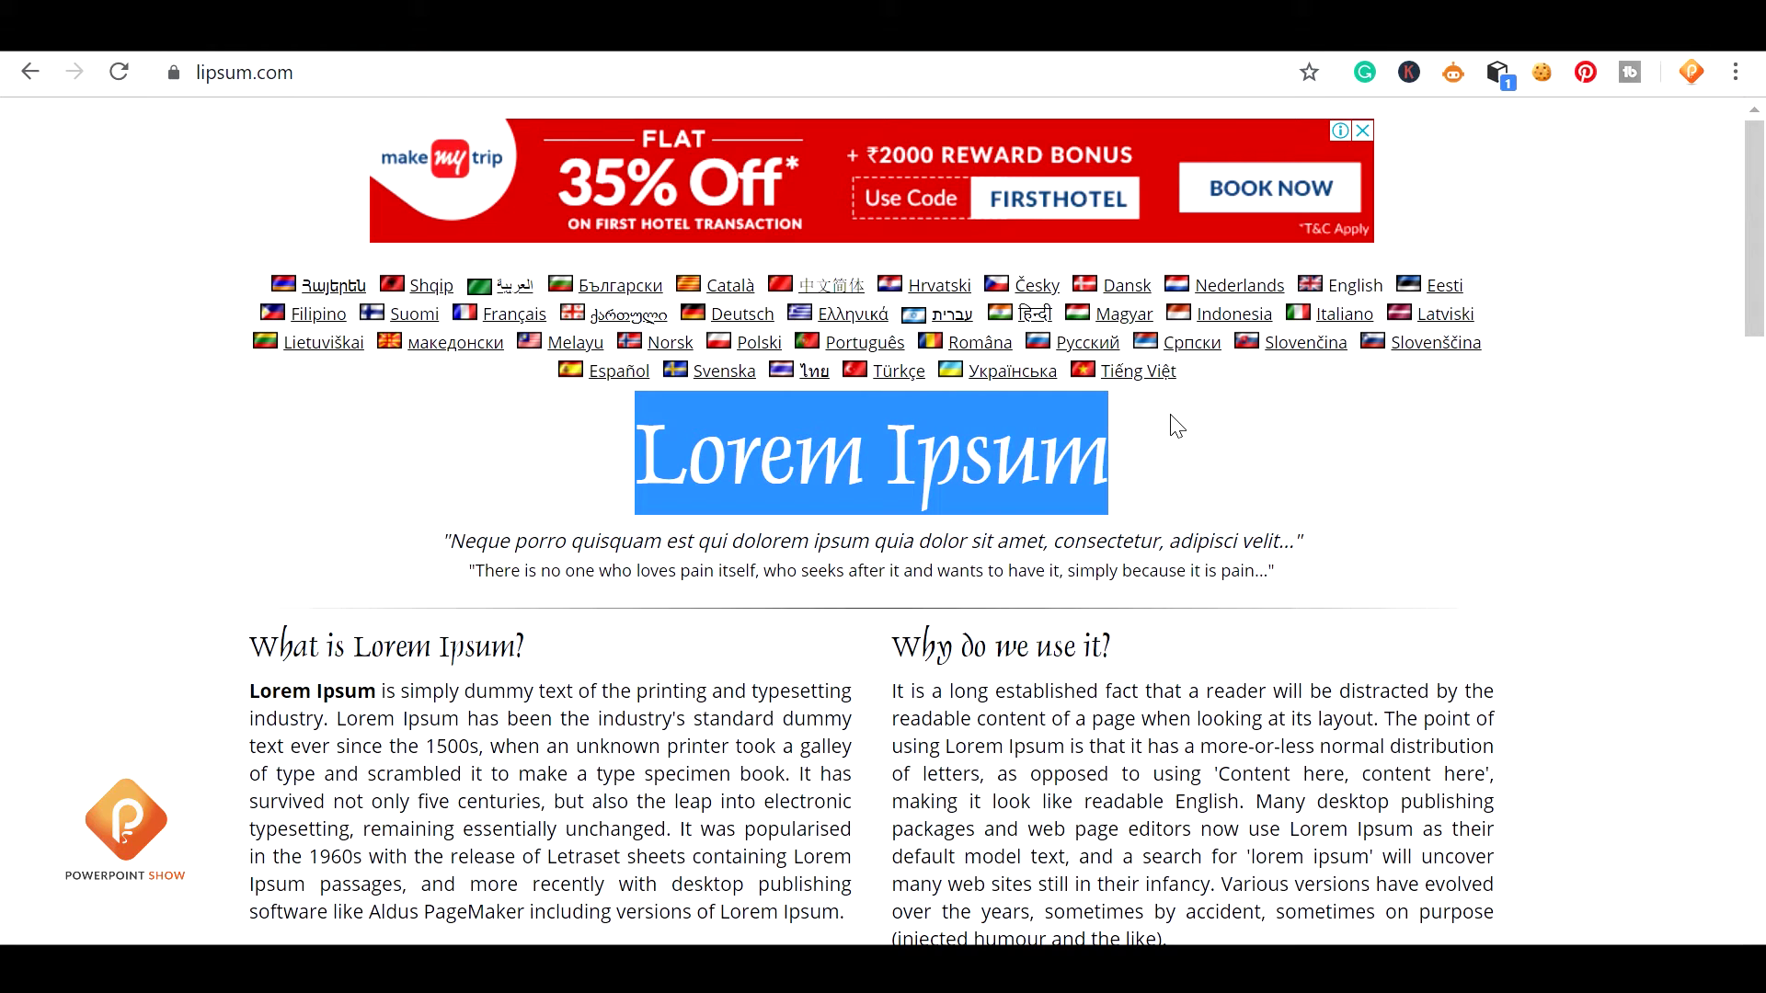
key(alt+Tab)
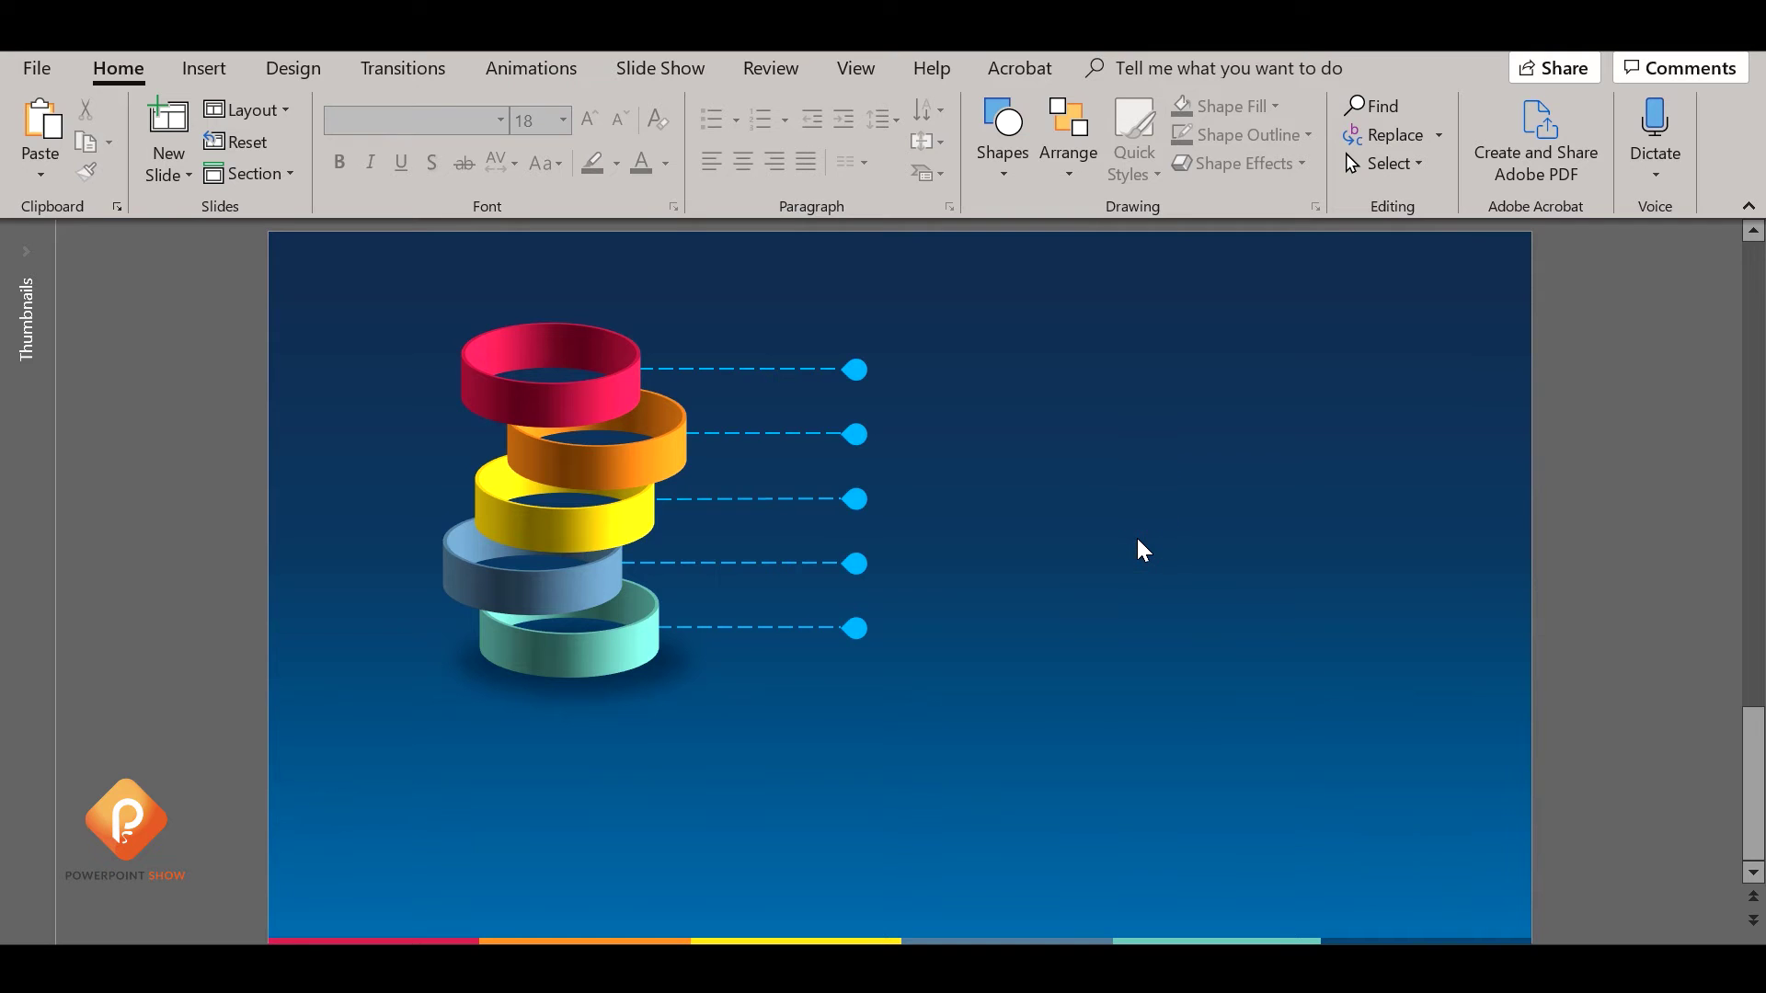
Create a '100%' label in white bold Roboto.
key(ctrl+v)
click(1093, 580)
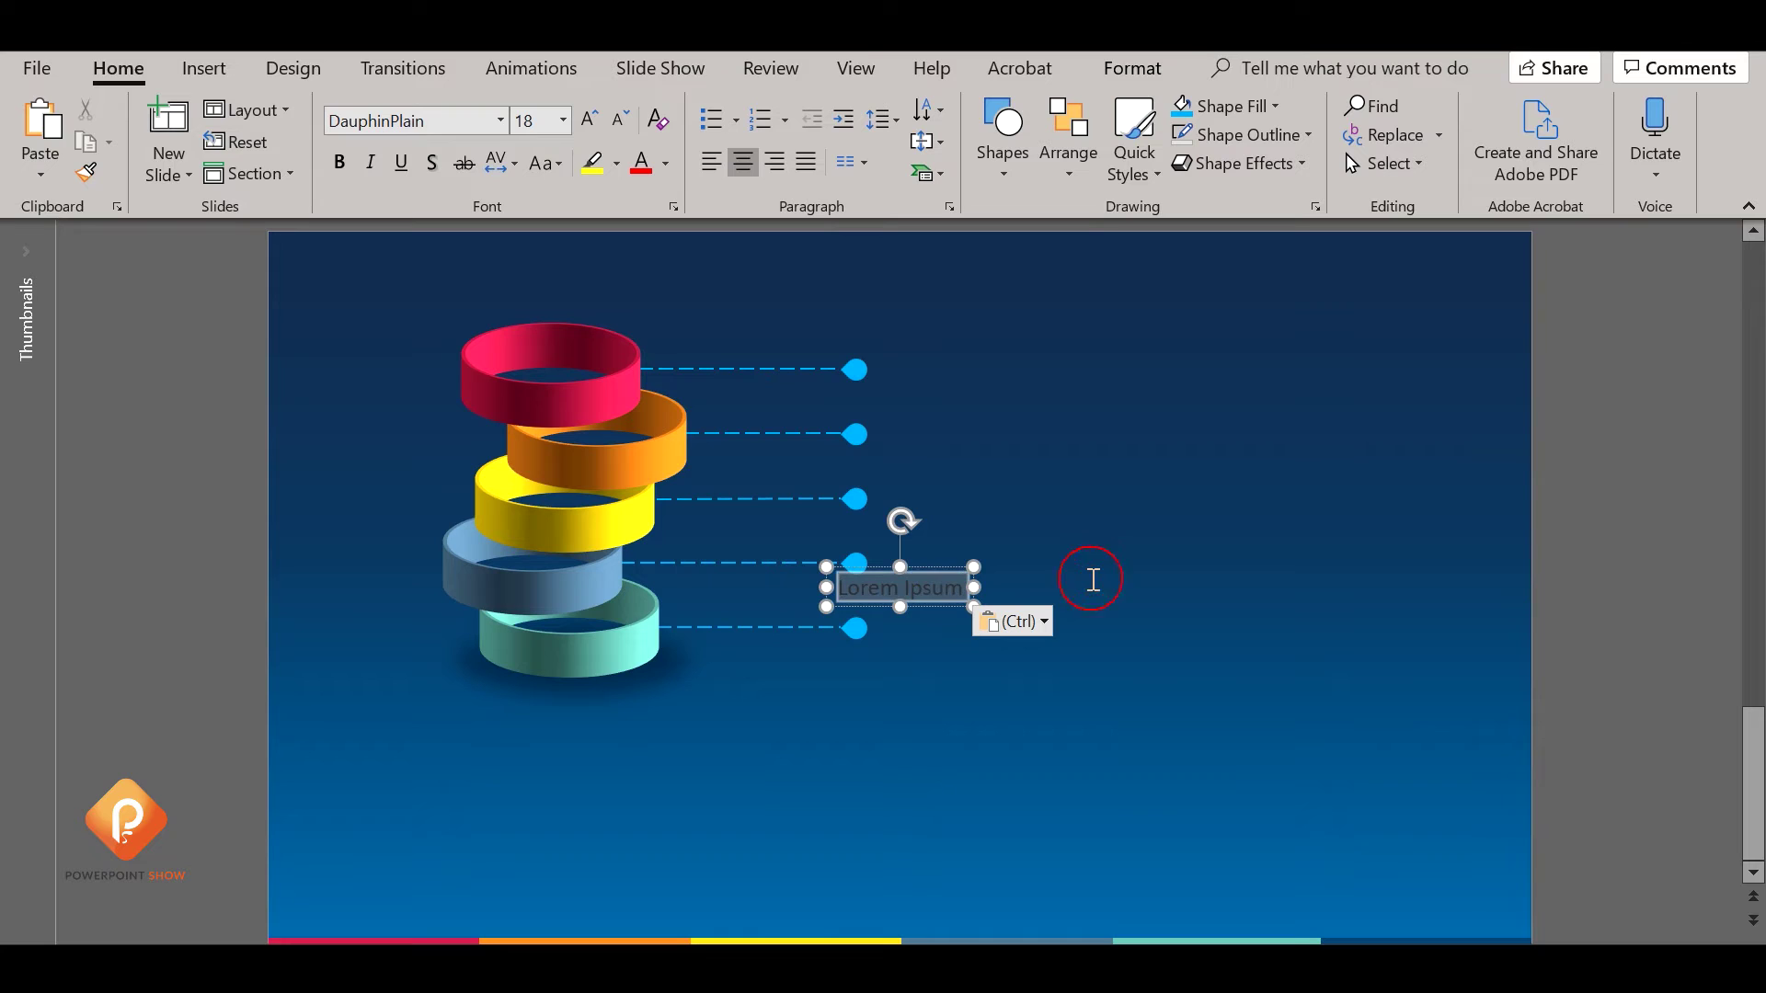
text(100%)
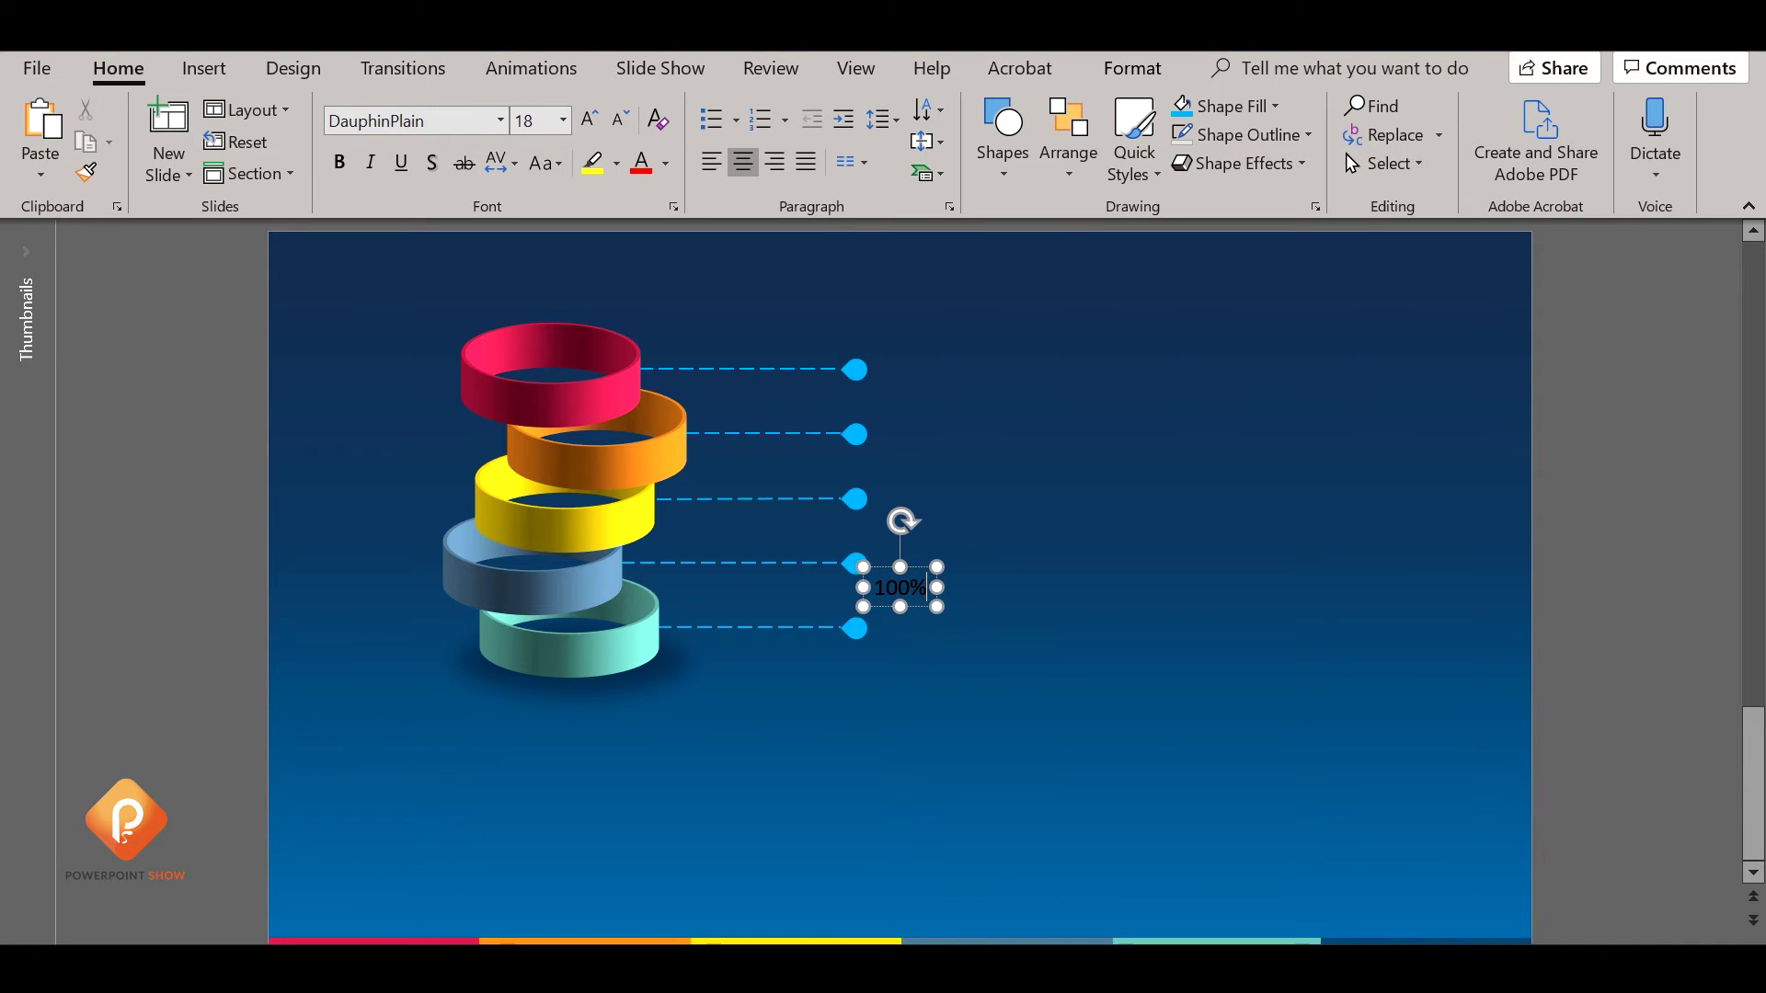
key(ctrl+a)
click(414, 120)
text(Roboto)
key(Return)
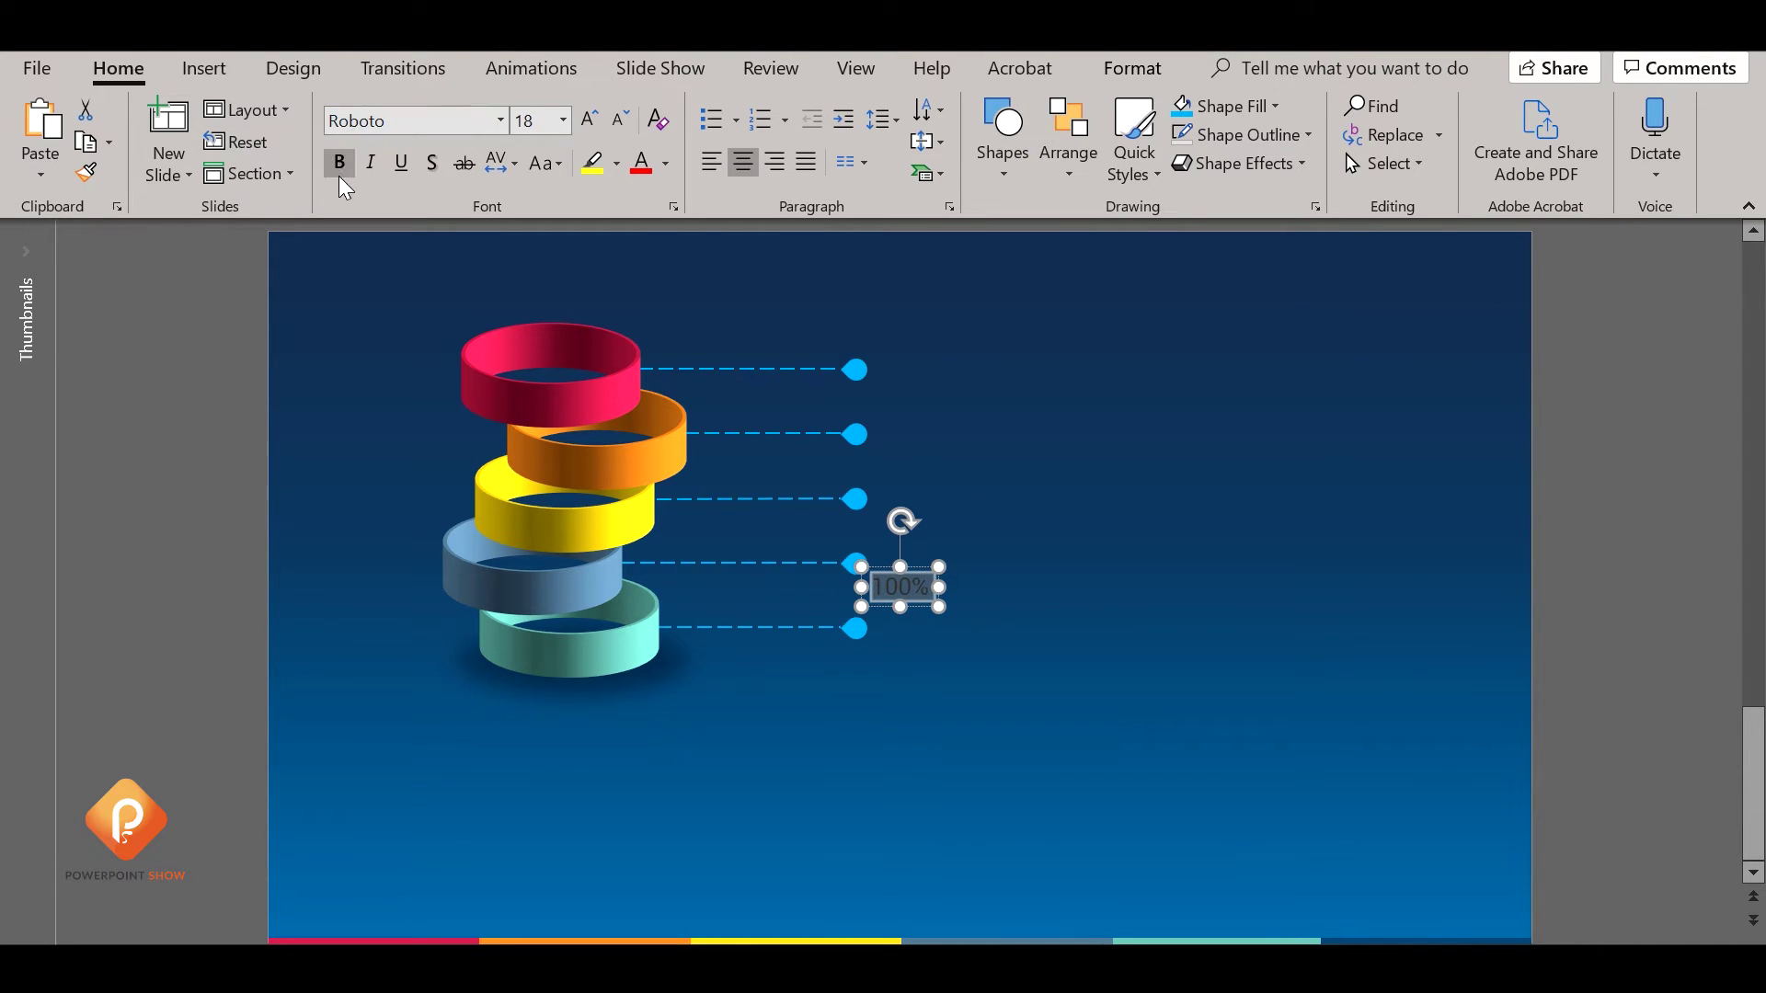
click(666, 162)
click(644, 208)
key(ctrl+b)
Place the 100% label on the red ring and copies reading 80% and 60% on the orange and yellow rings.
drag(914, 608, 565, 427)
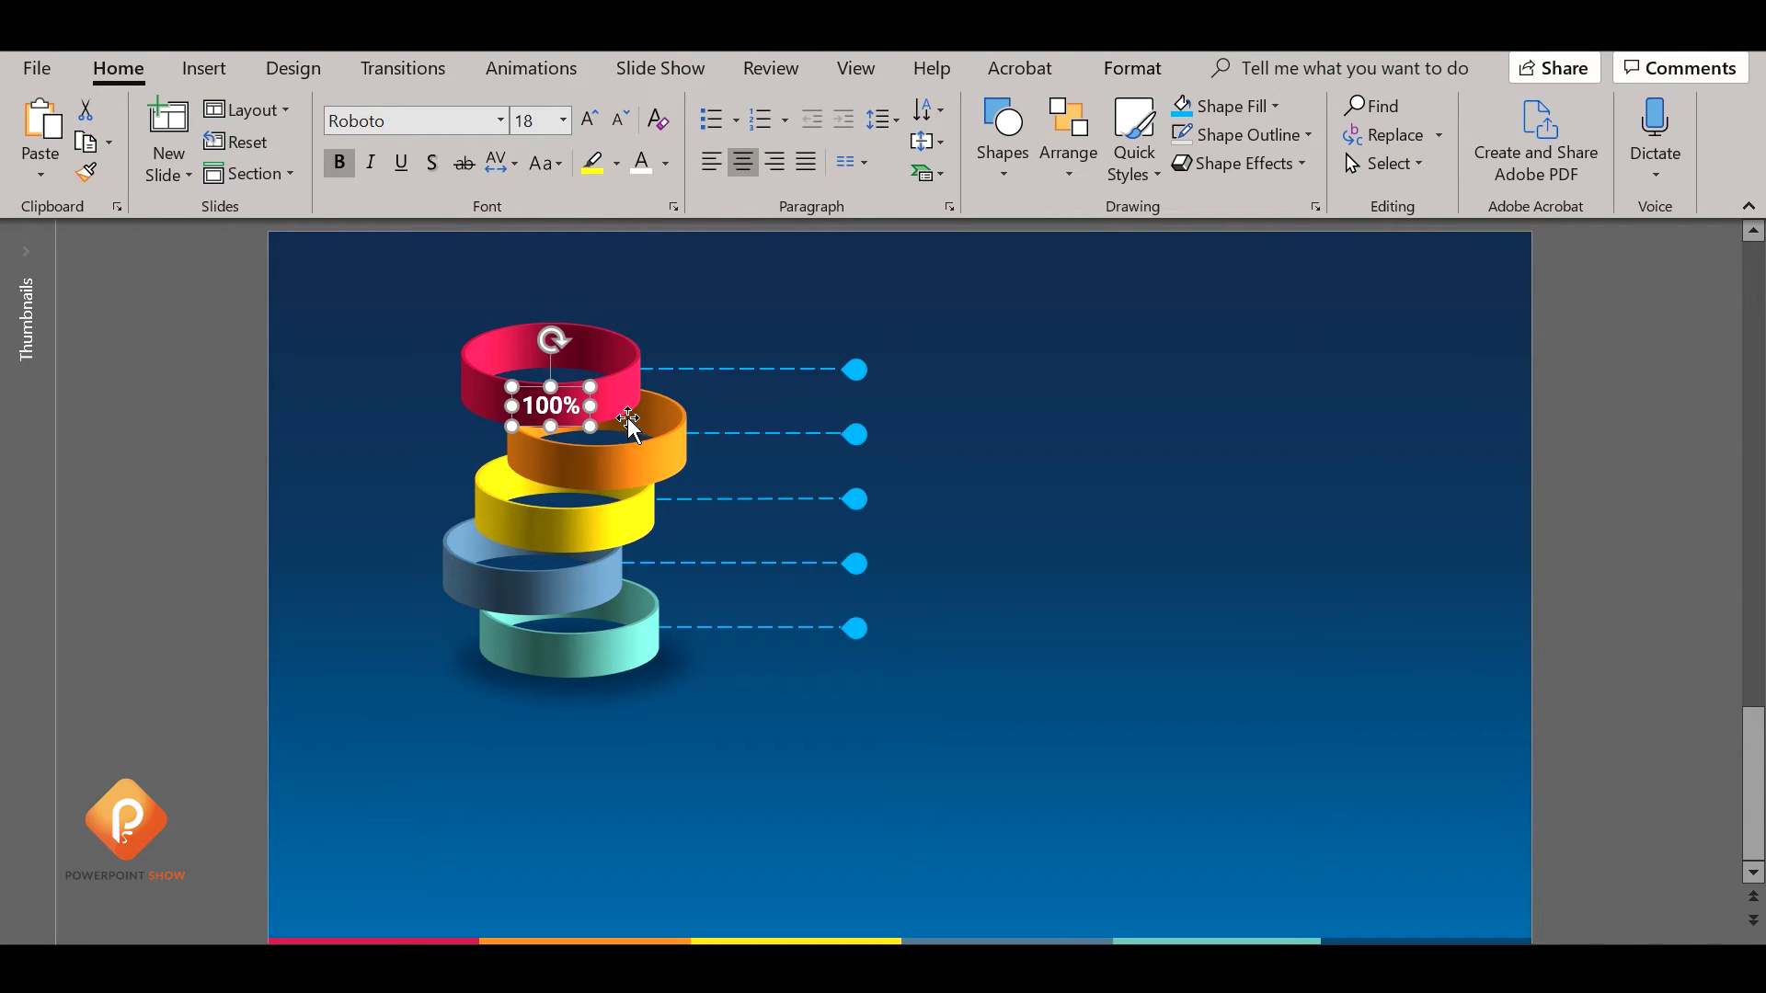
drag(565, 428, 606, 483)
double_click(606, 478)
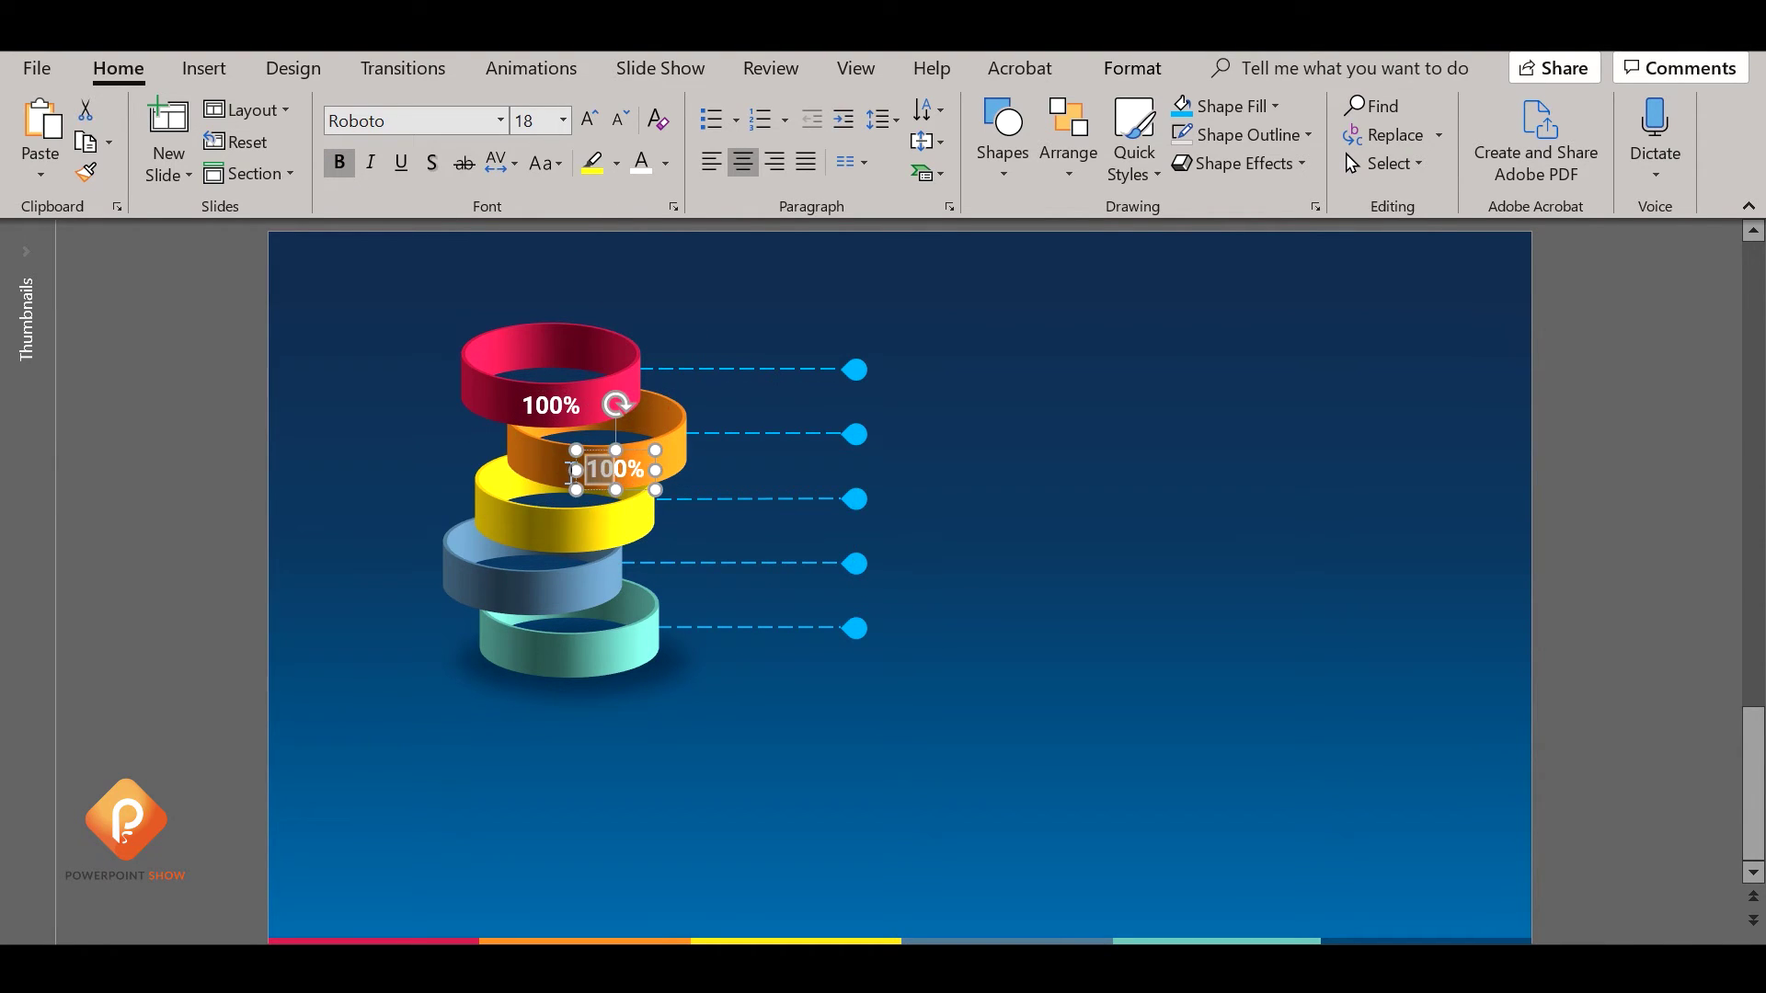
text(80)
click(565, 423)
drag(565, 423, 591, 552)
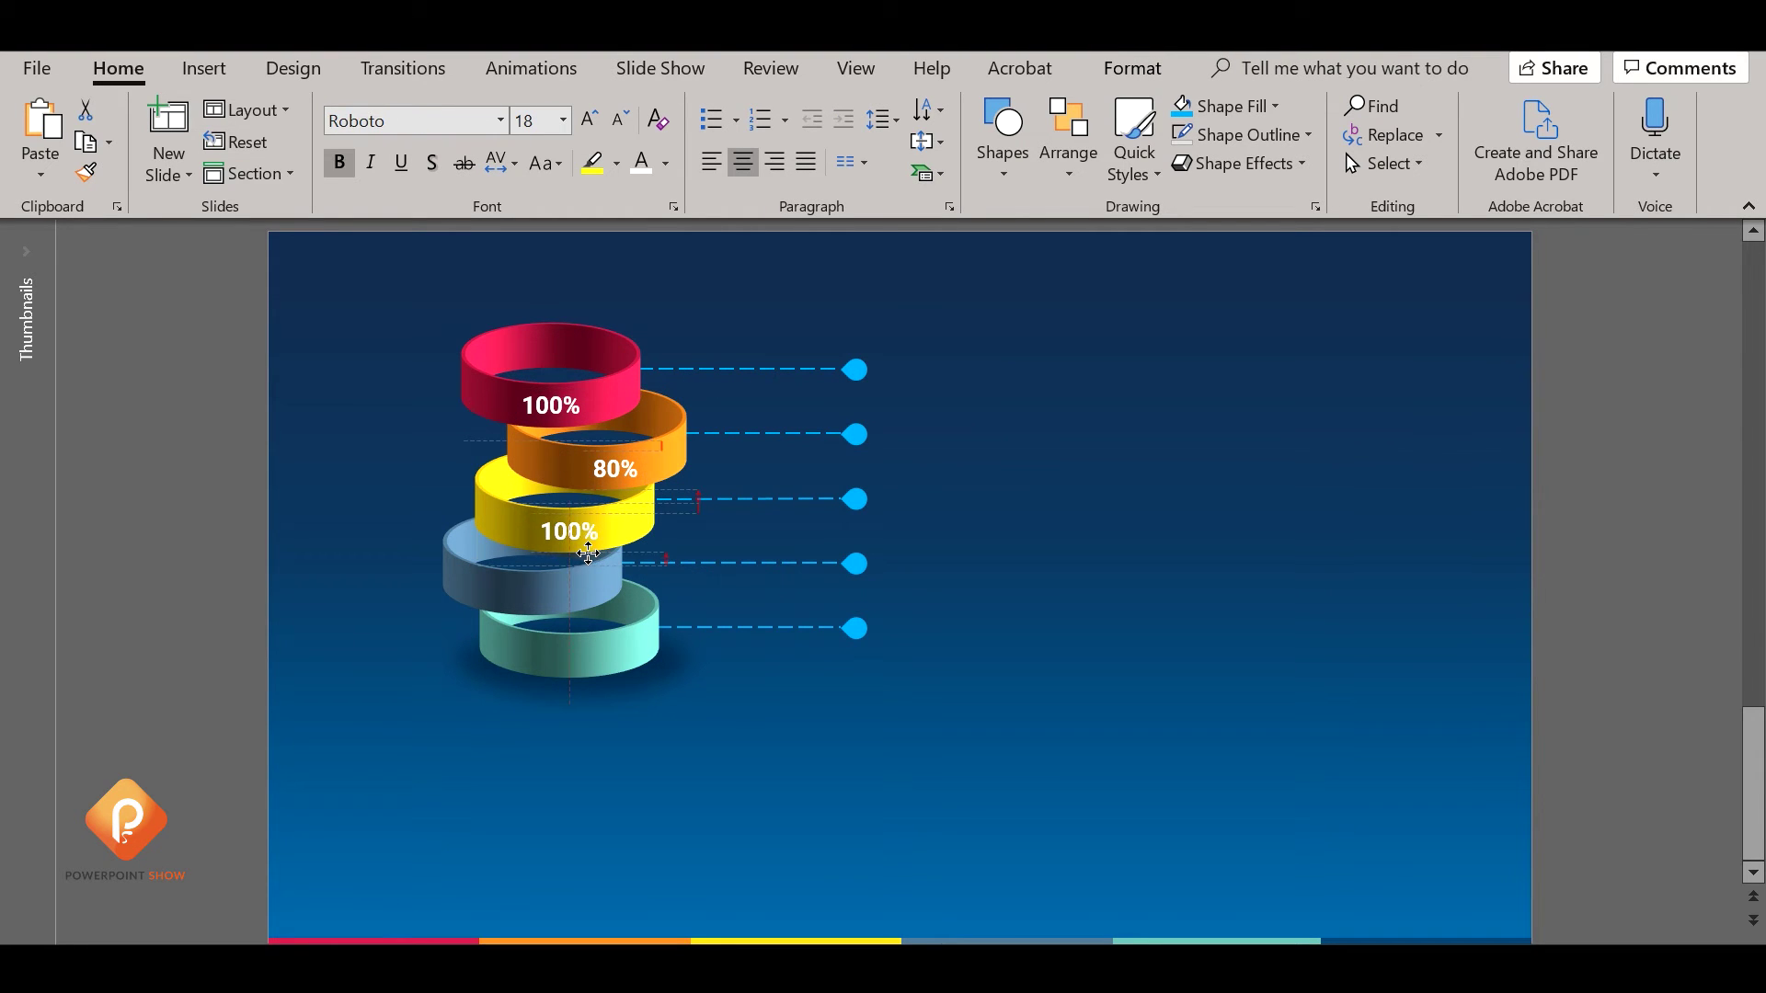
double_click(568, 533)
text(60)
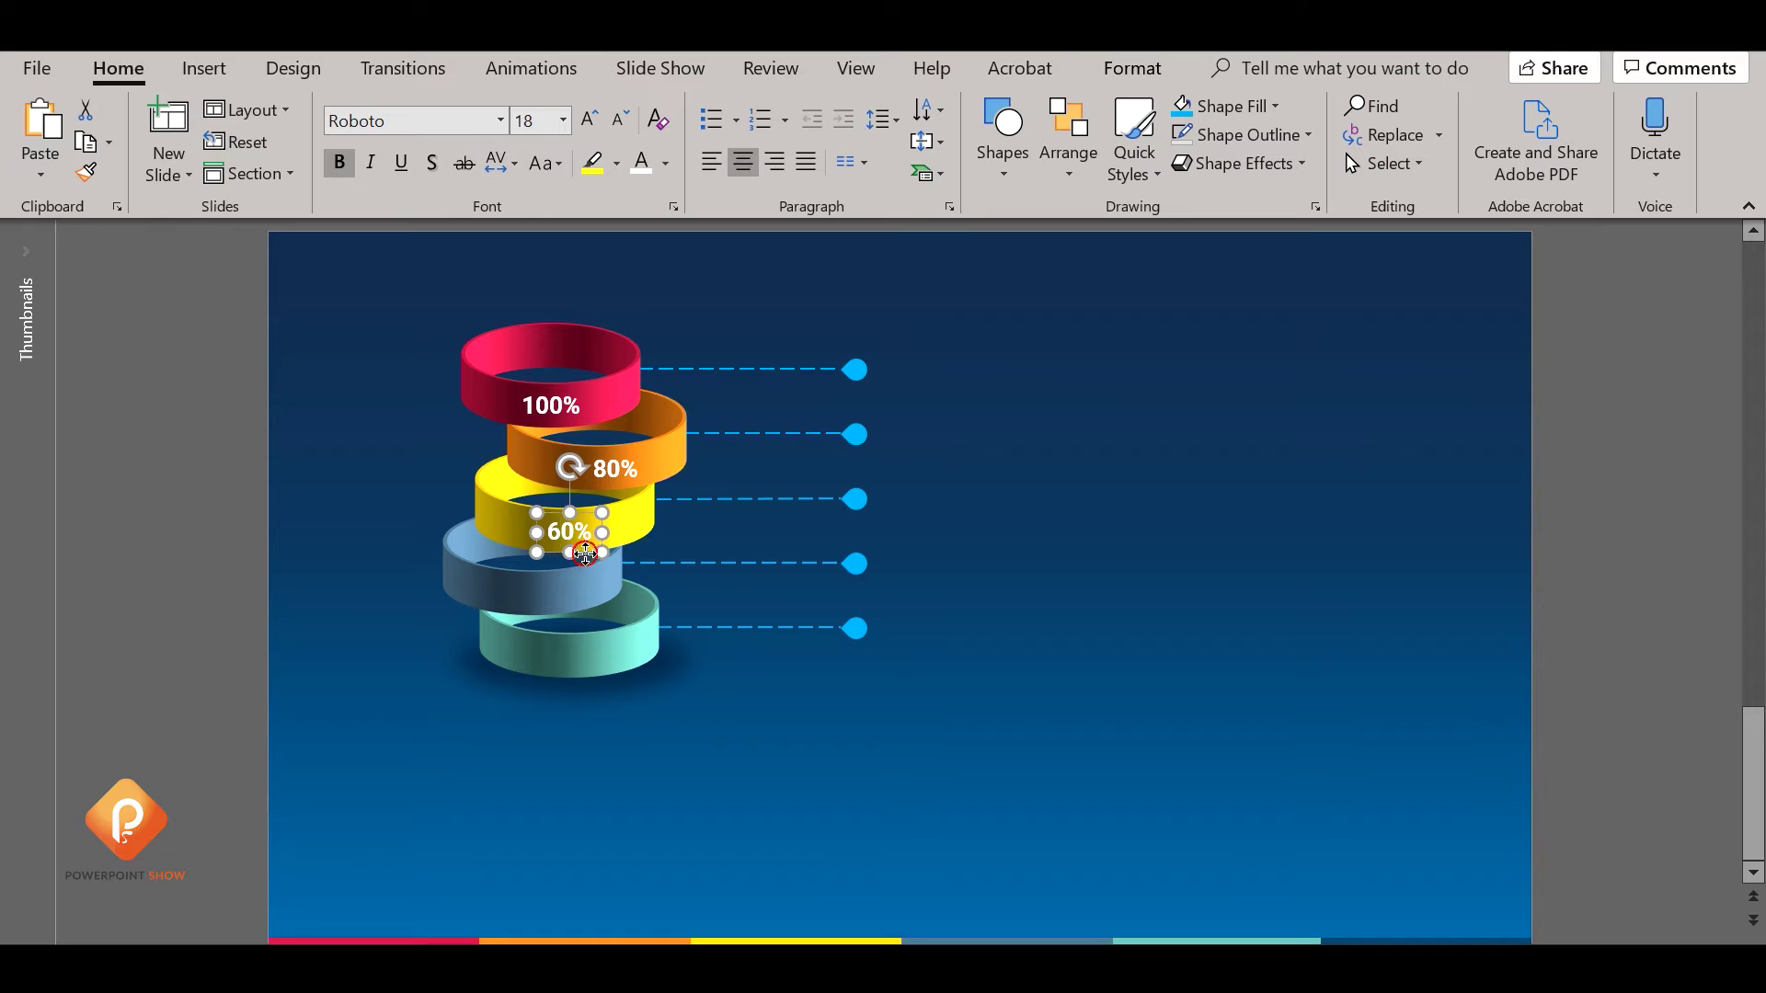
Add 40% and 20% label copies on the blue and teal rings.
drag(585, 553, 544, 615)
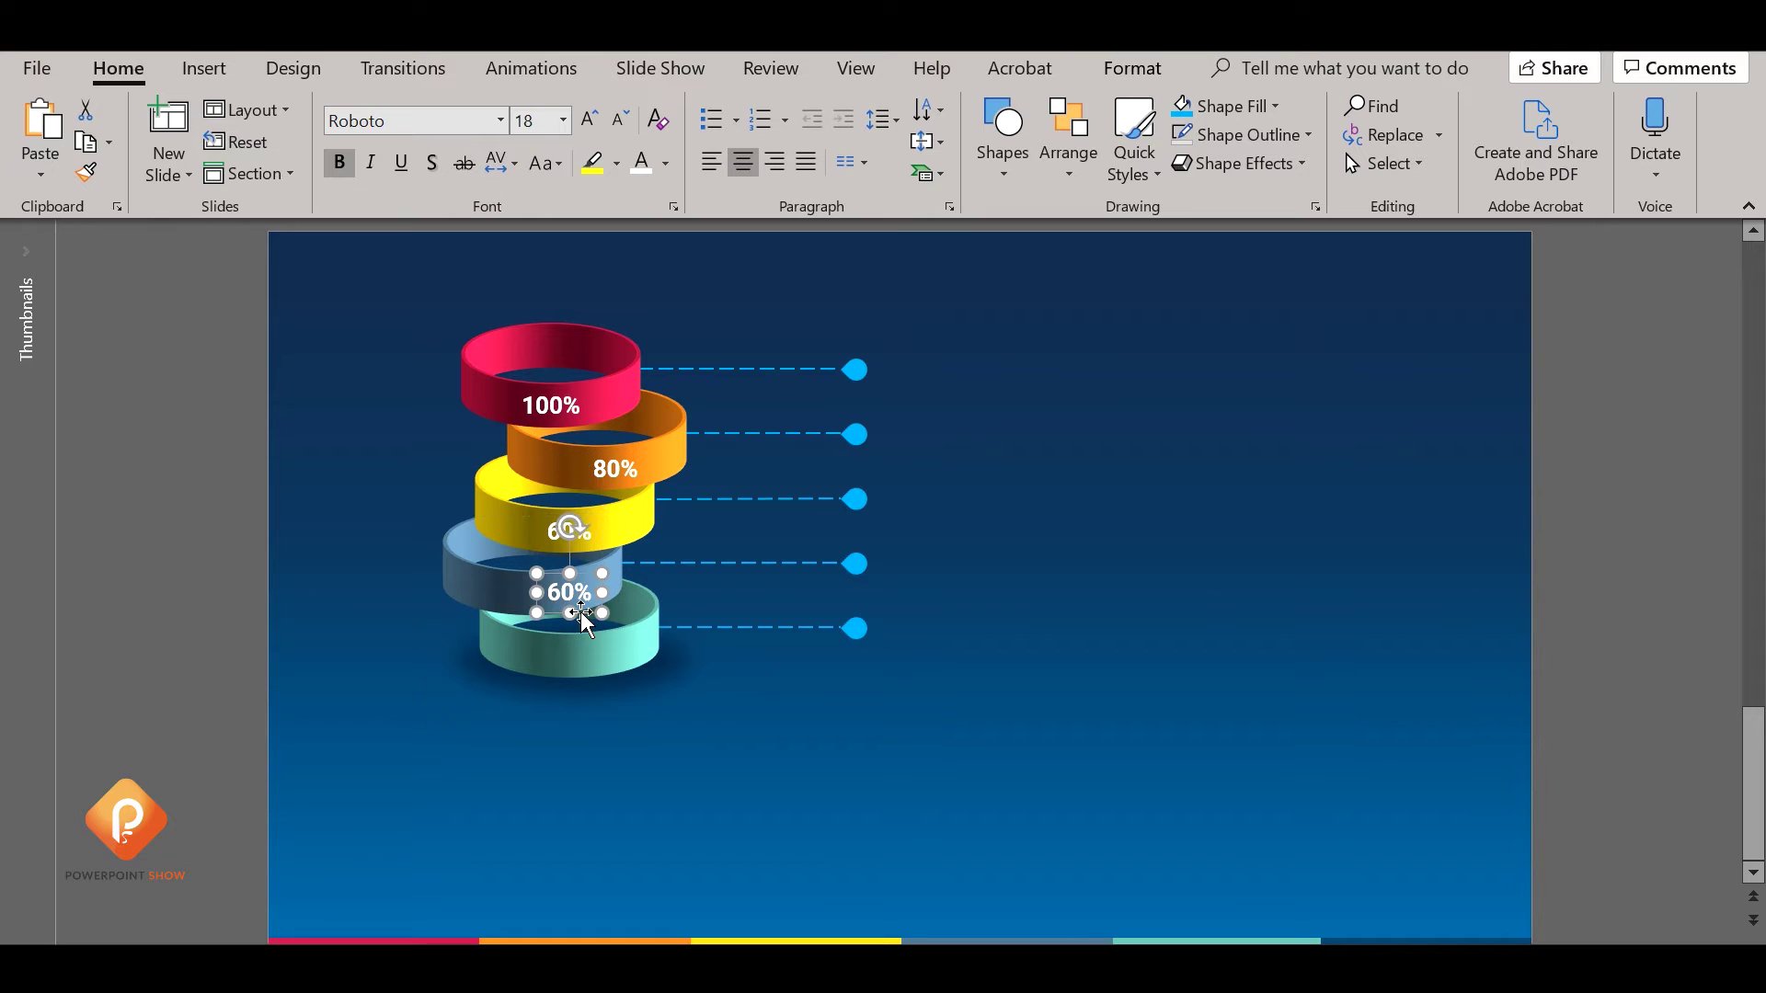
double_click(532, 593)
text(40)
click(588, 550)
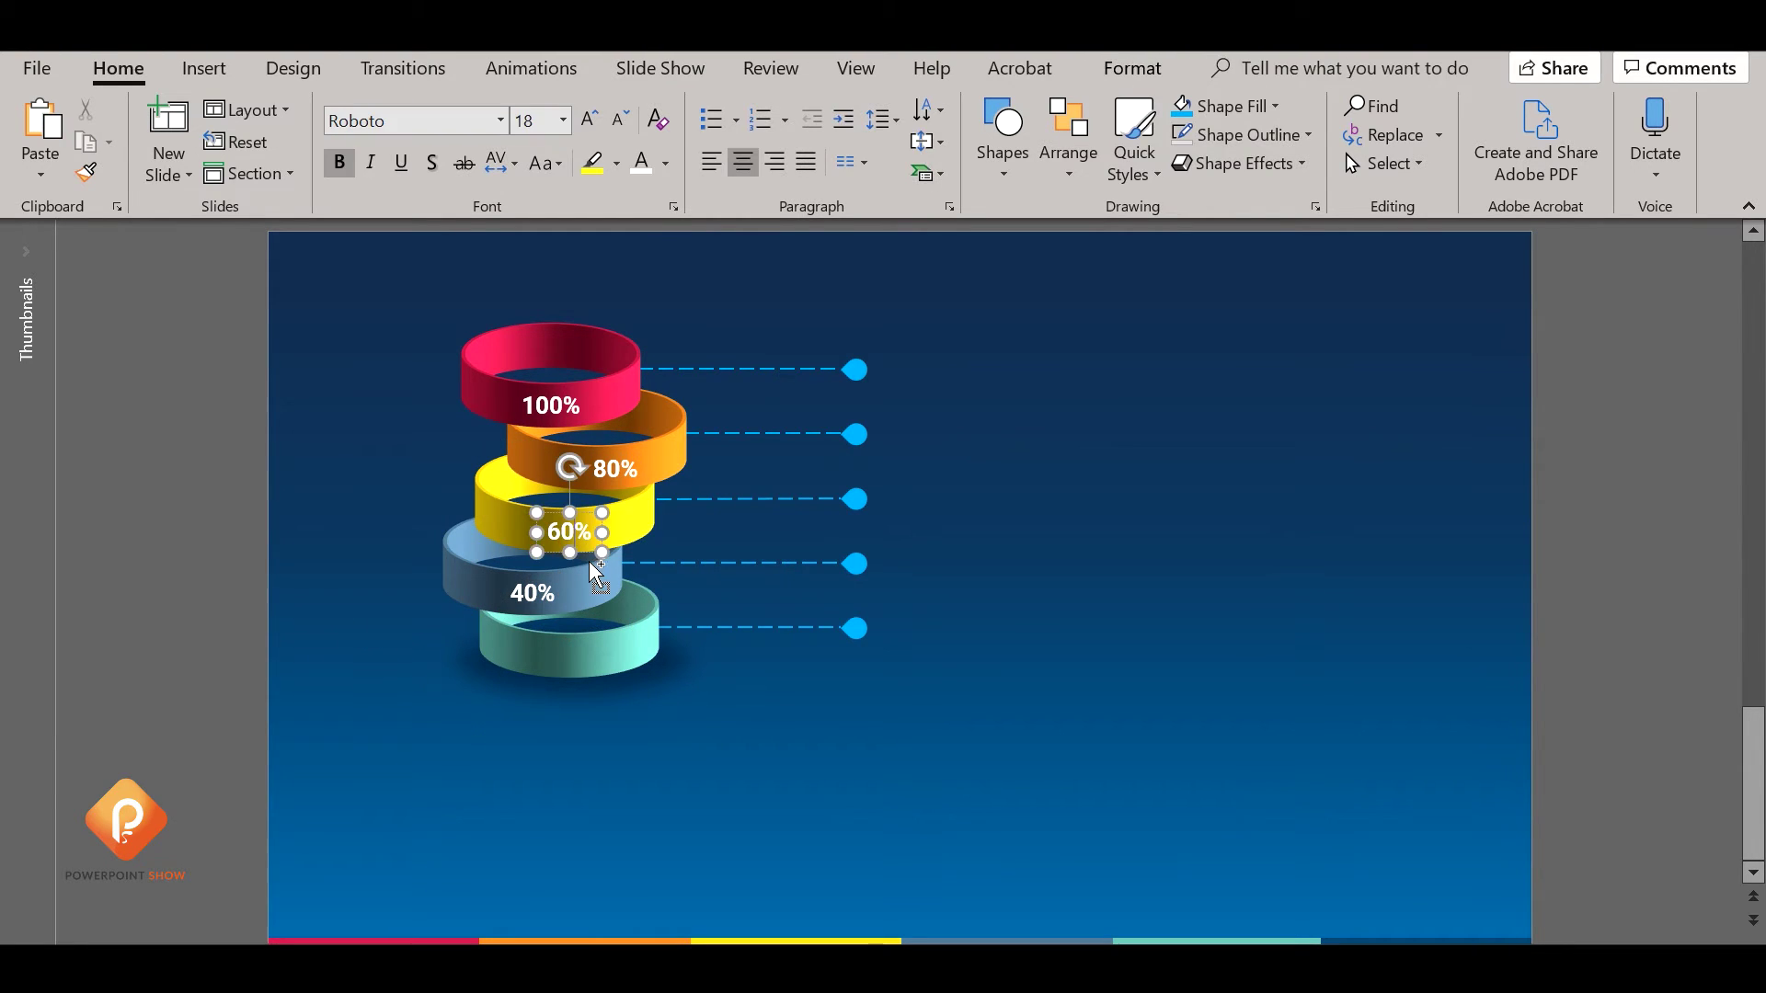
drag(593, 572, 596, 677)
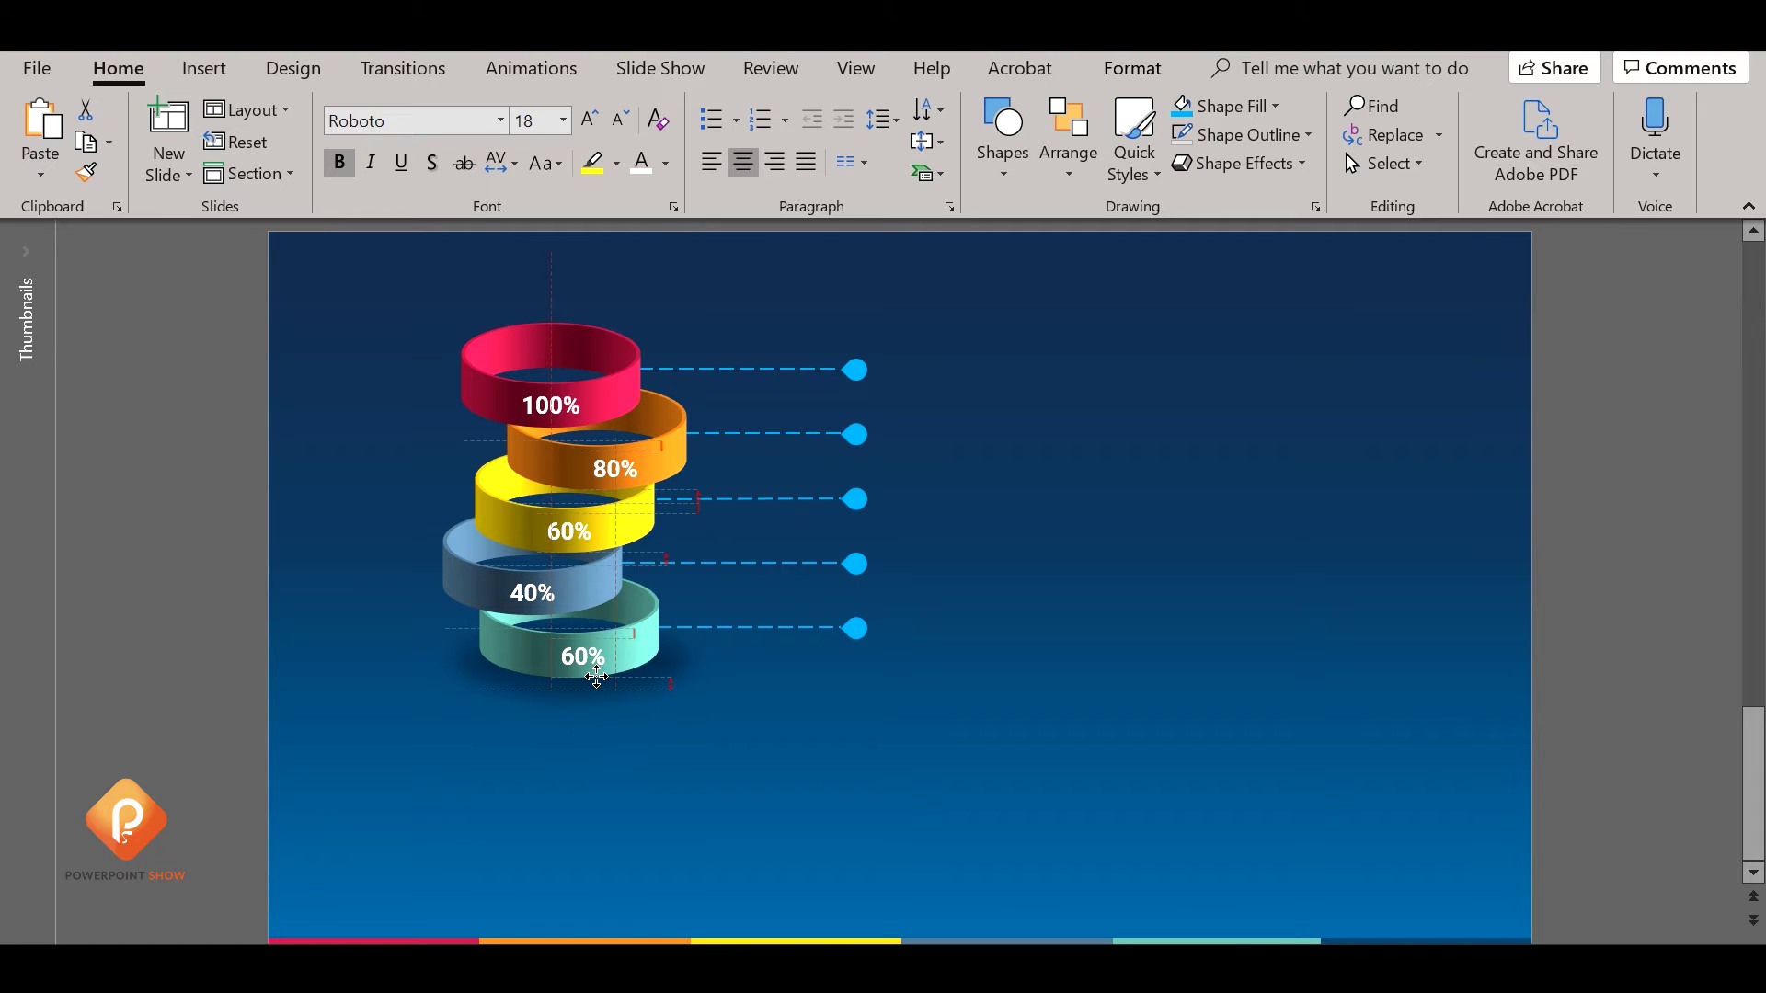
double_click(572, 656)
text(20)
drag(594, 672, 592, 676)
click(668, 776)
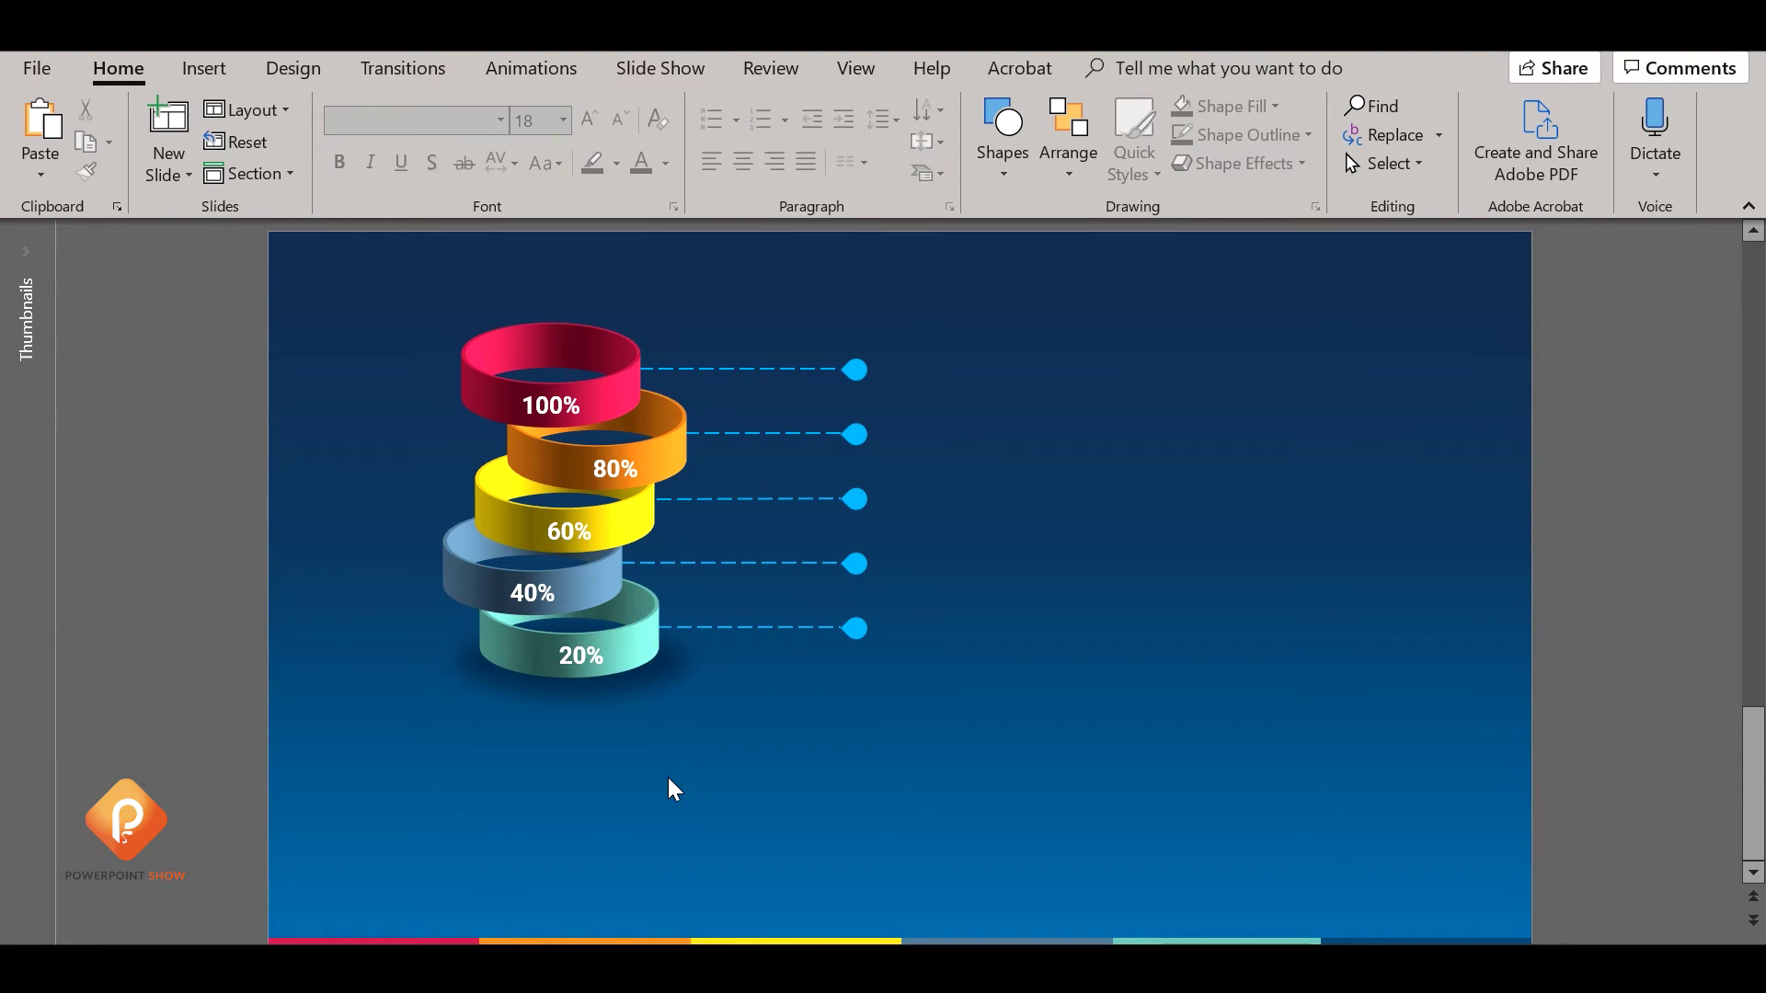
Paste the 'Lorem Ipsum' heading box beside the top leader line's dot.
key(ctrl+v)
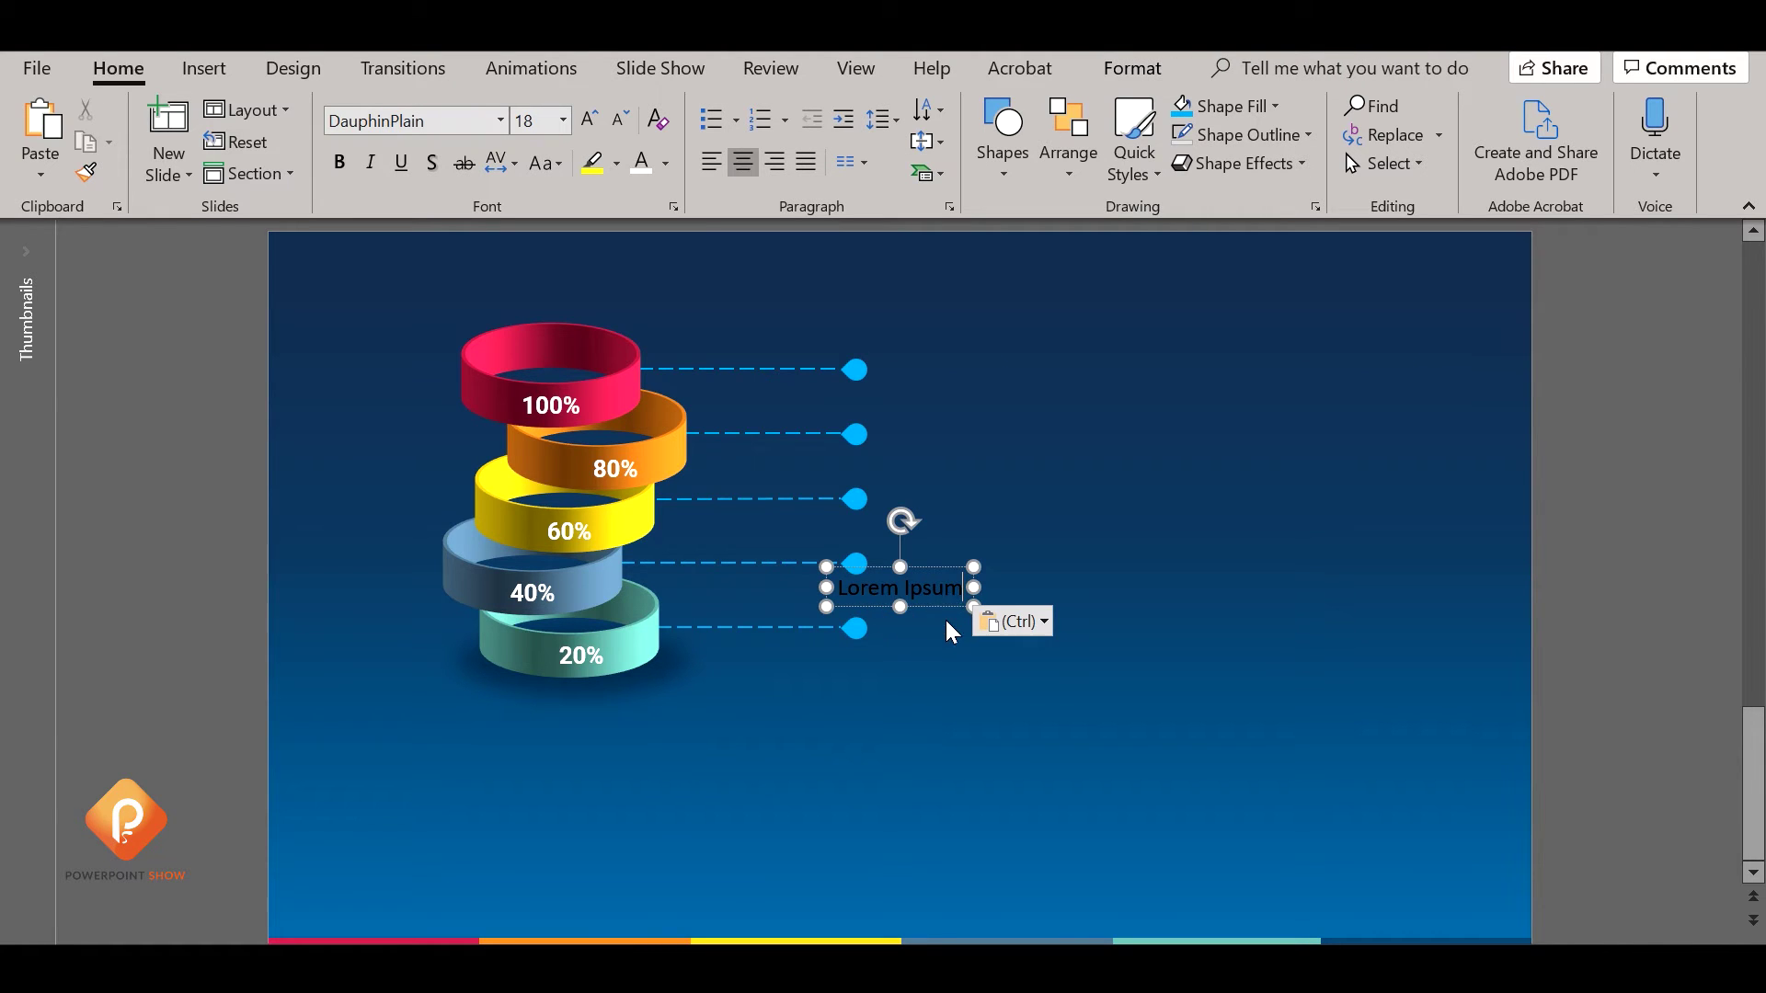
drag(939, 606, 993, 385)
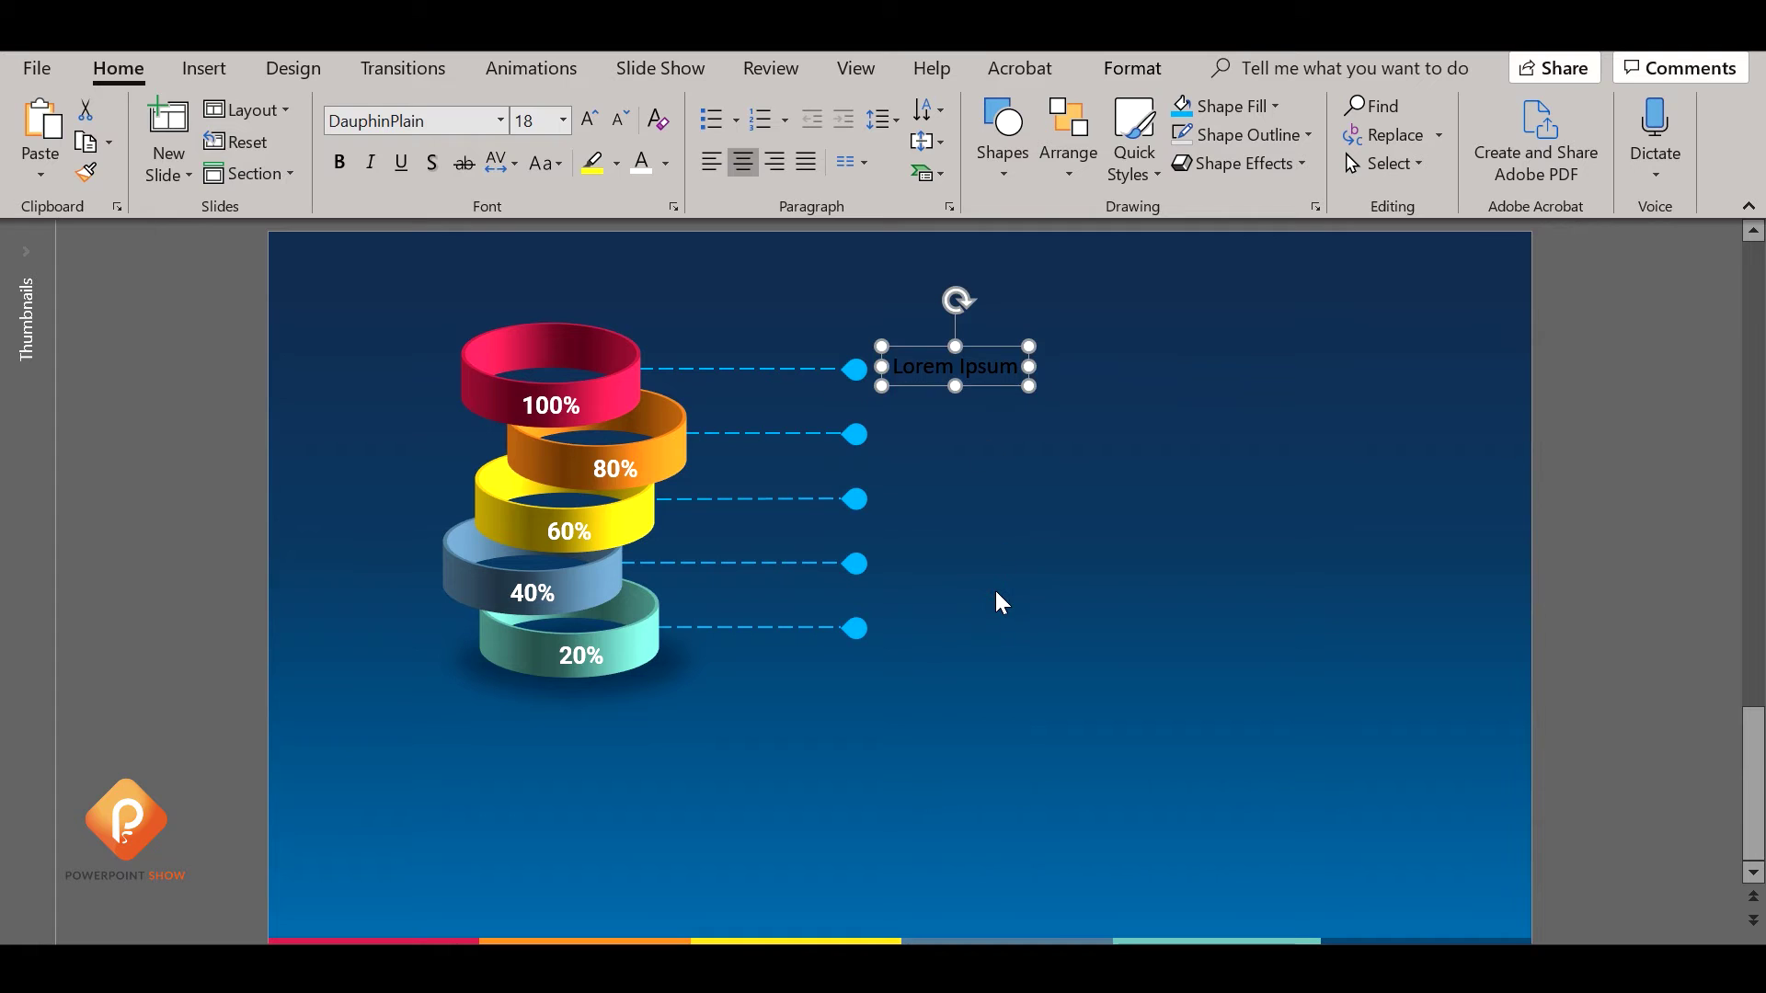
click(995, 588)
Select a sentence of dummy text on the lipsum.com page.
key(alt+Tab)
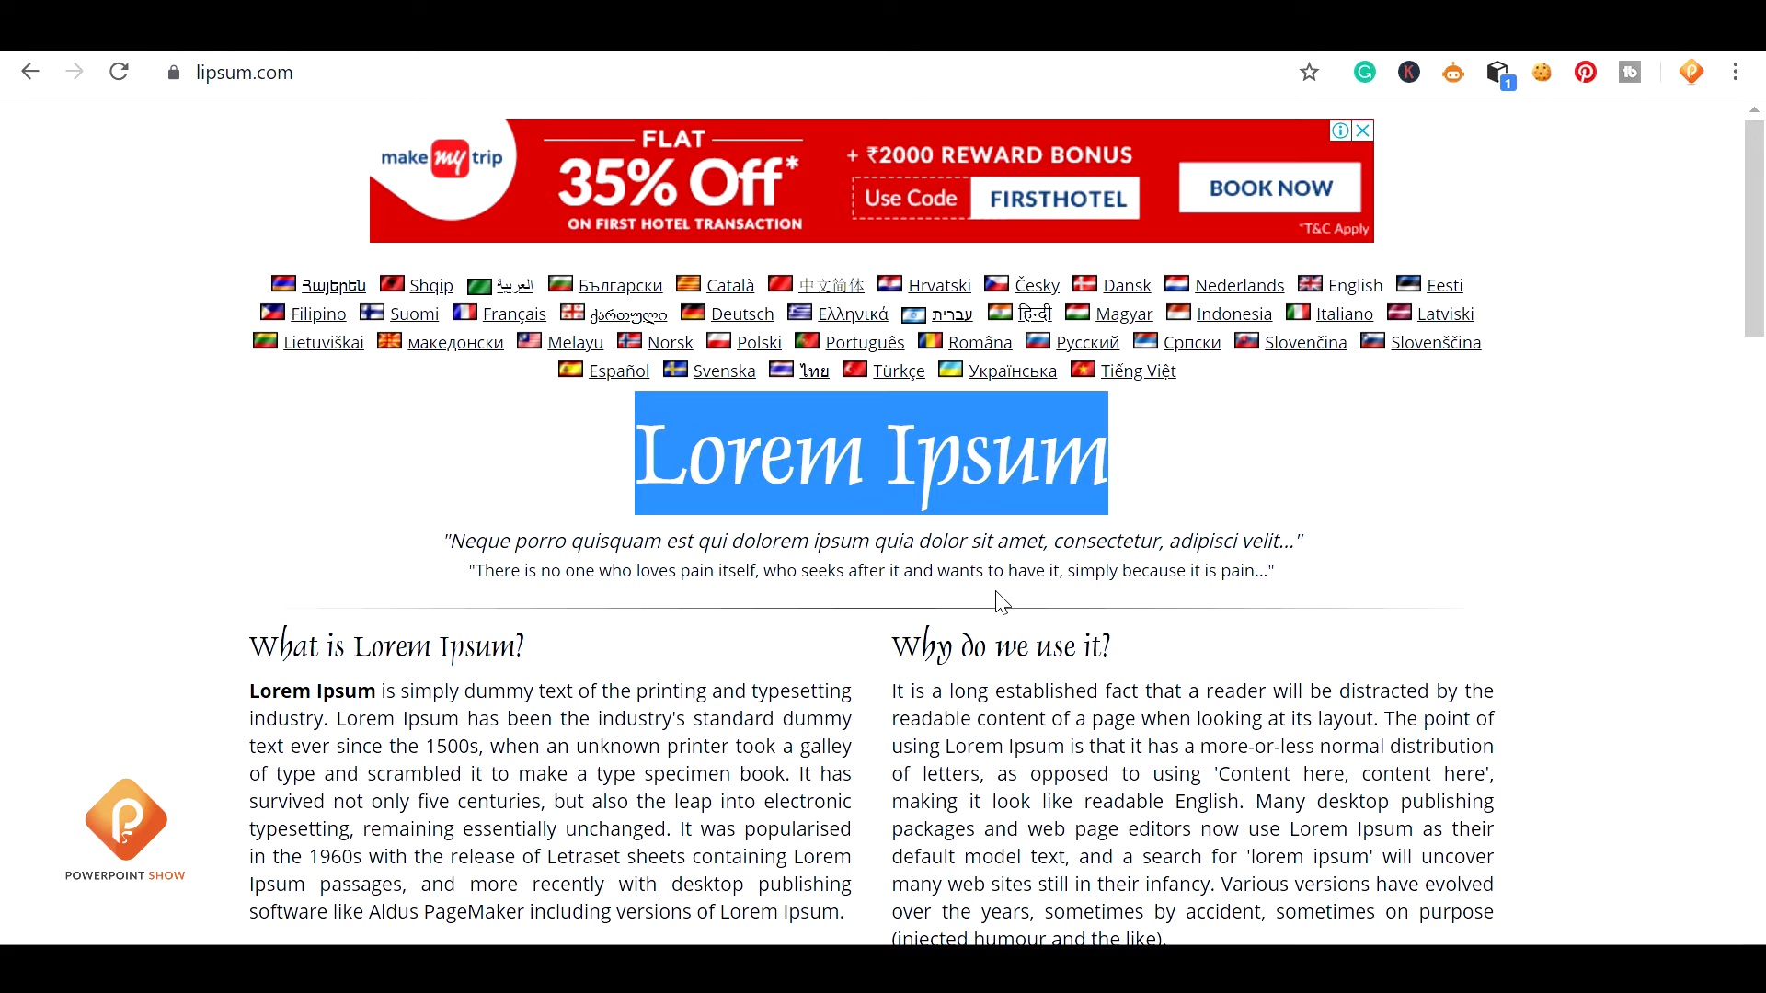
mouse_move(255, 690)
mouse_down()
mouse_move(269, 691)
mouse_move(255, 702)
mouse_up()
click(339, 719)
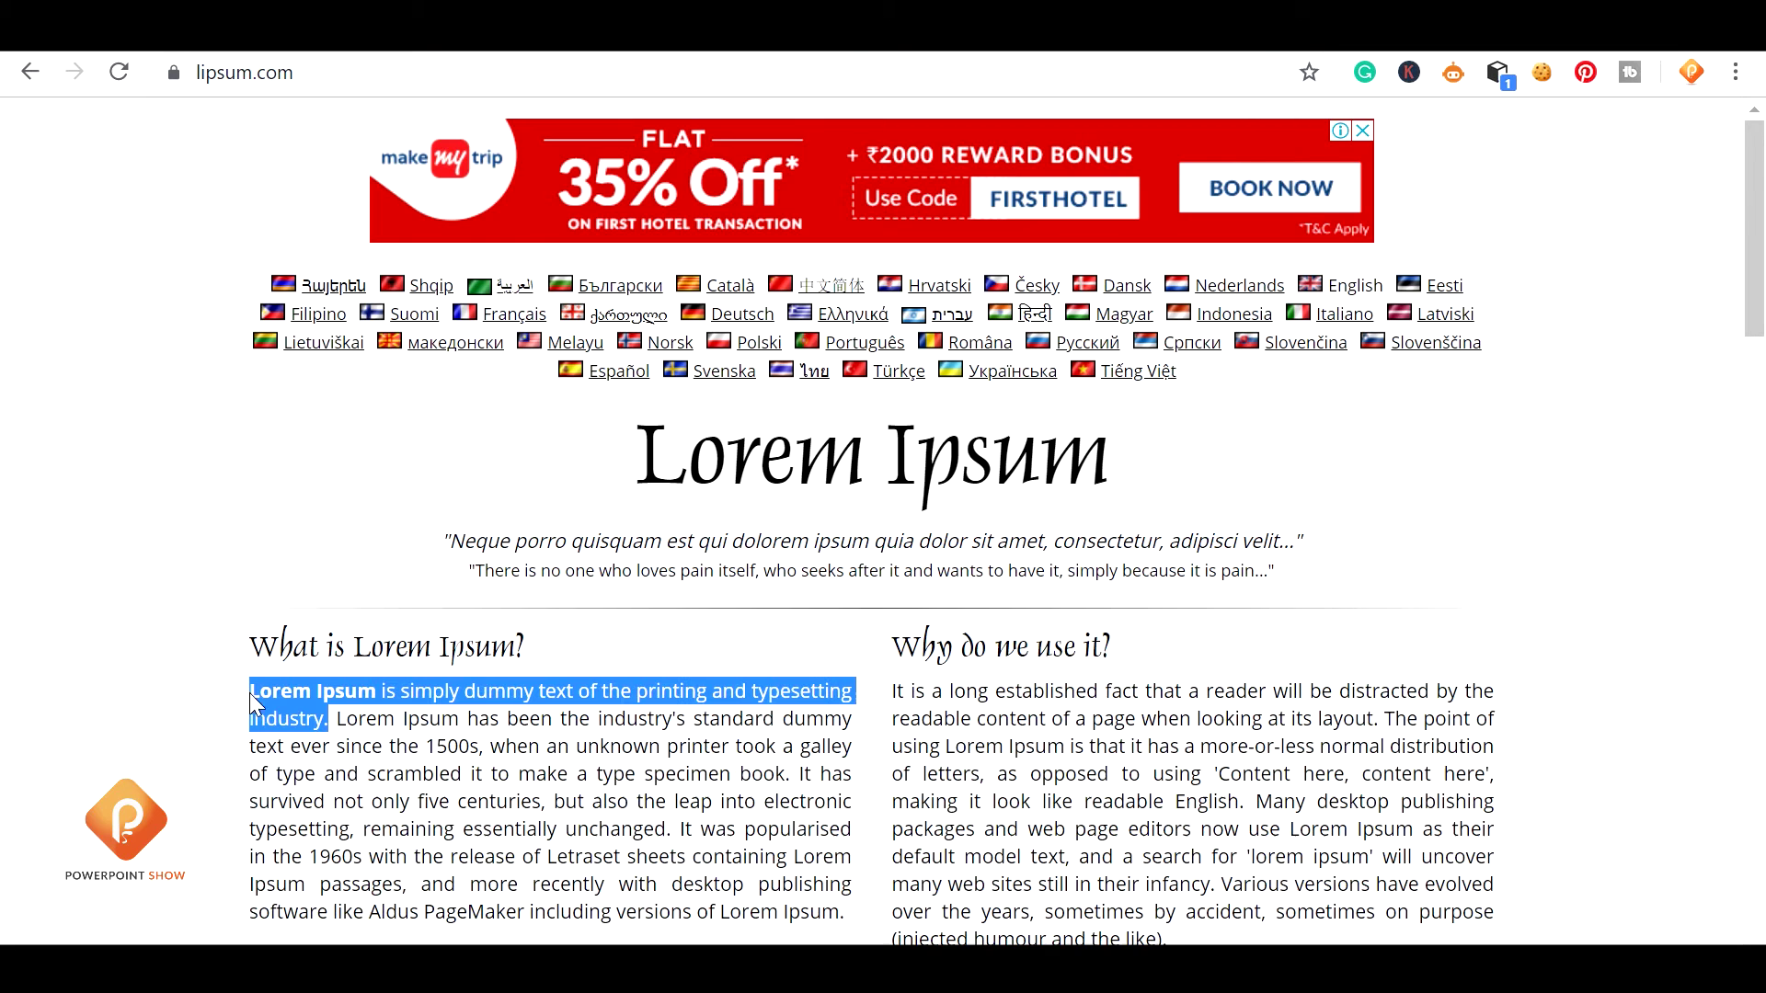
Paste the dummy sentence on a new line under the Lorem Ipsum title and left-align both lines.
key(alt+Tab)
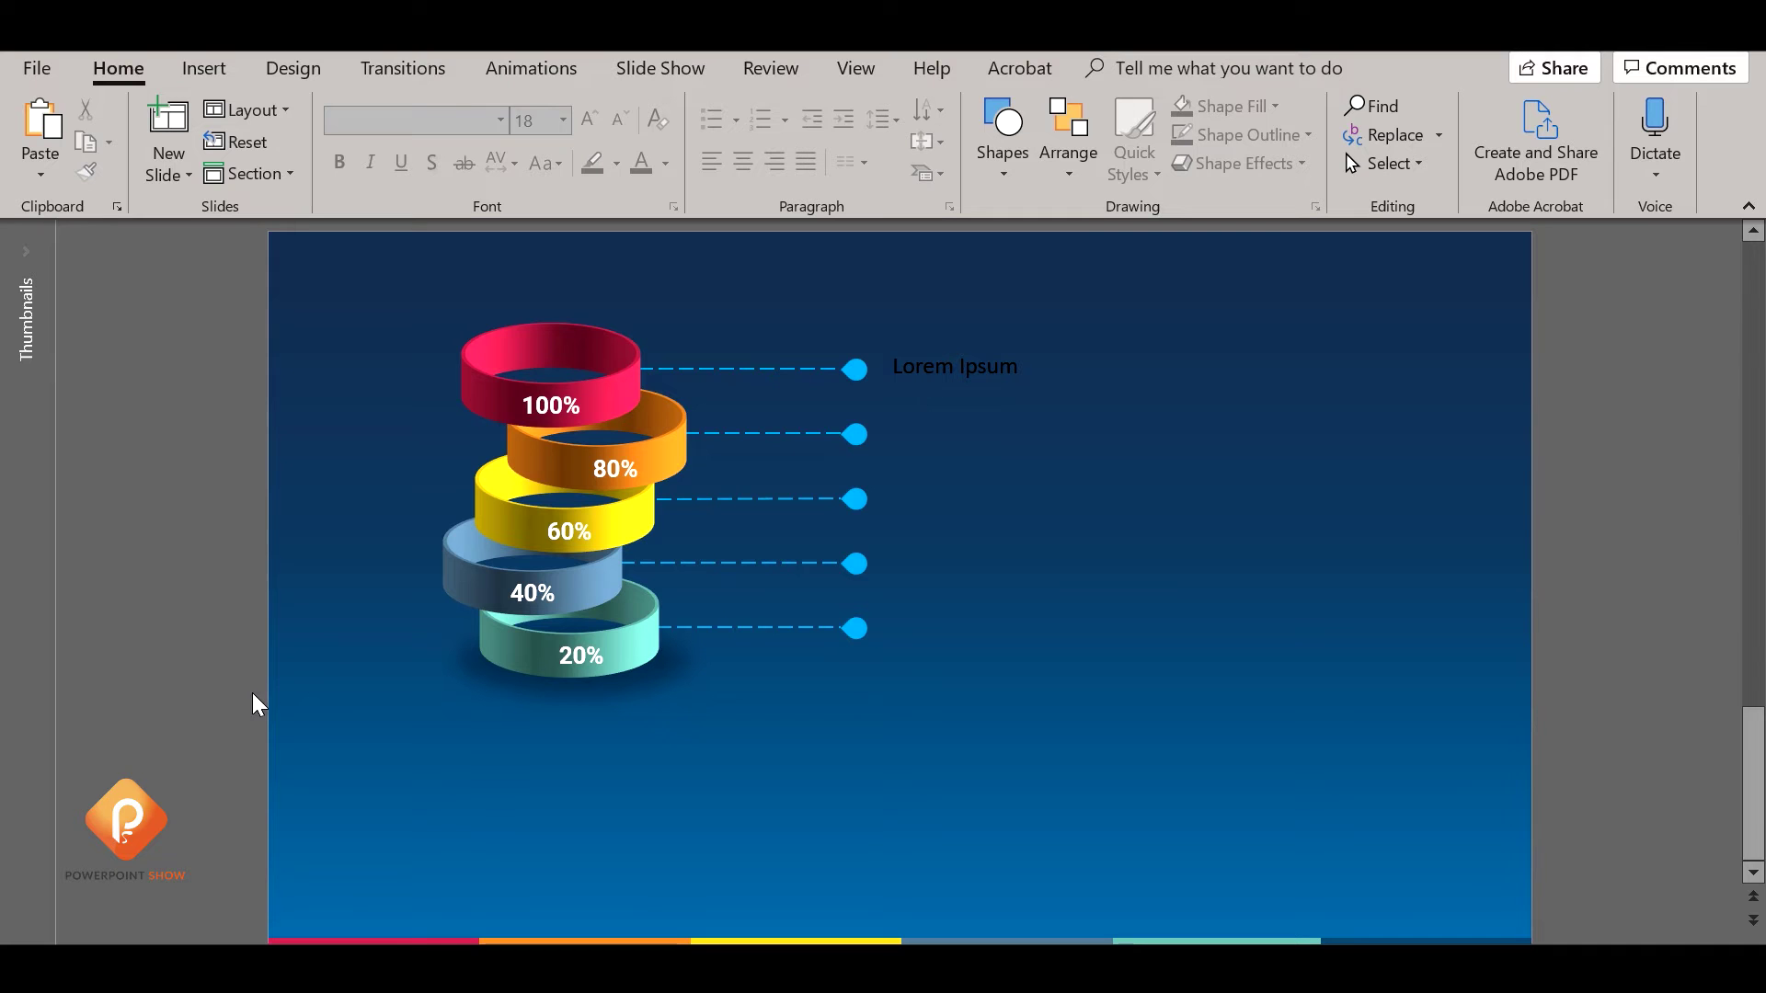
click(1001, 367)
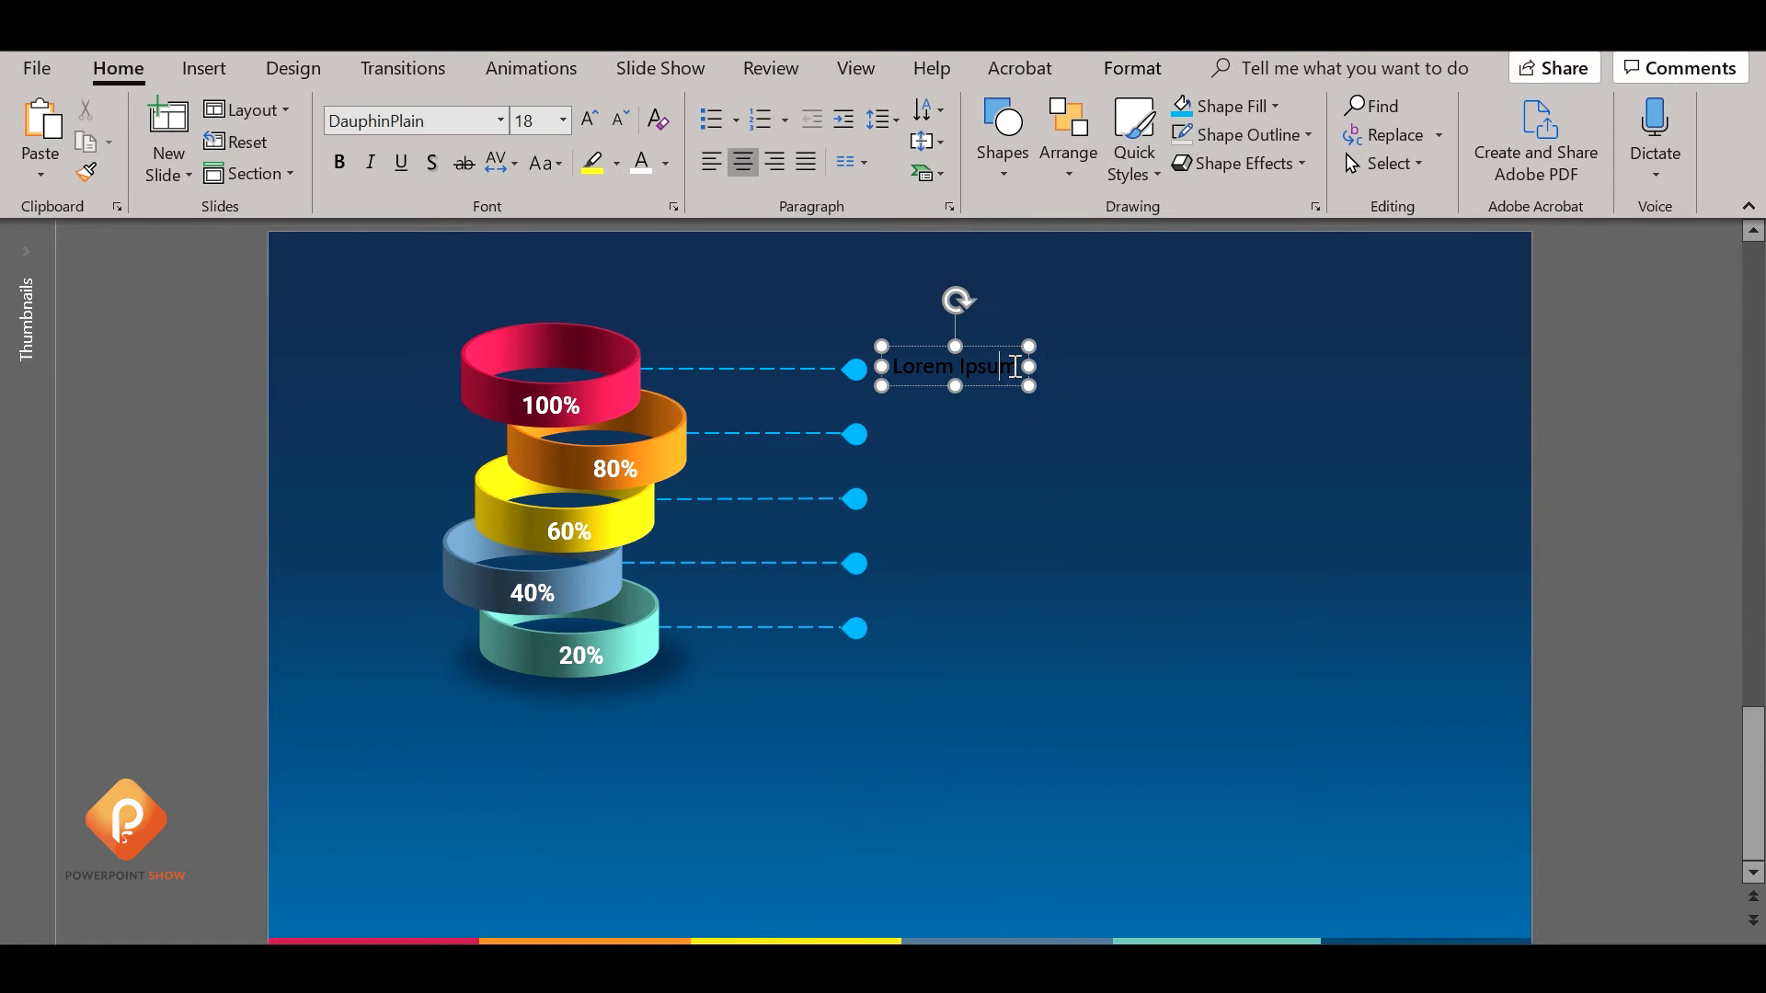
key(Return)
text(Lorem Ipsum is simply dummy text of the printing and typesetting industry.)
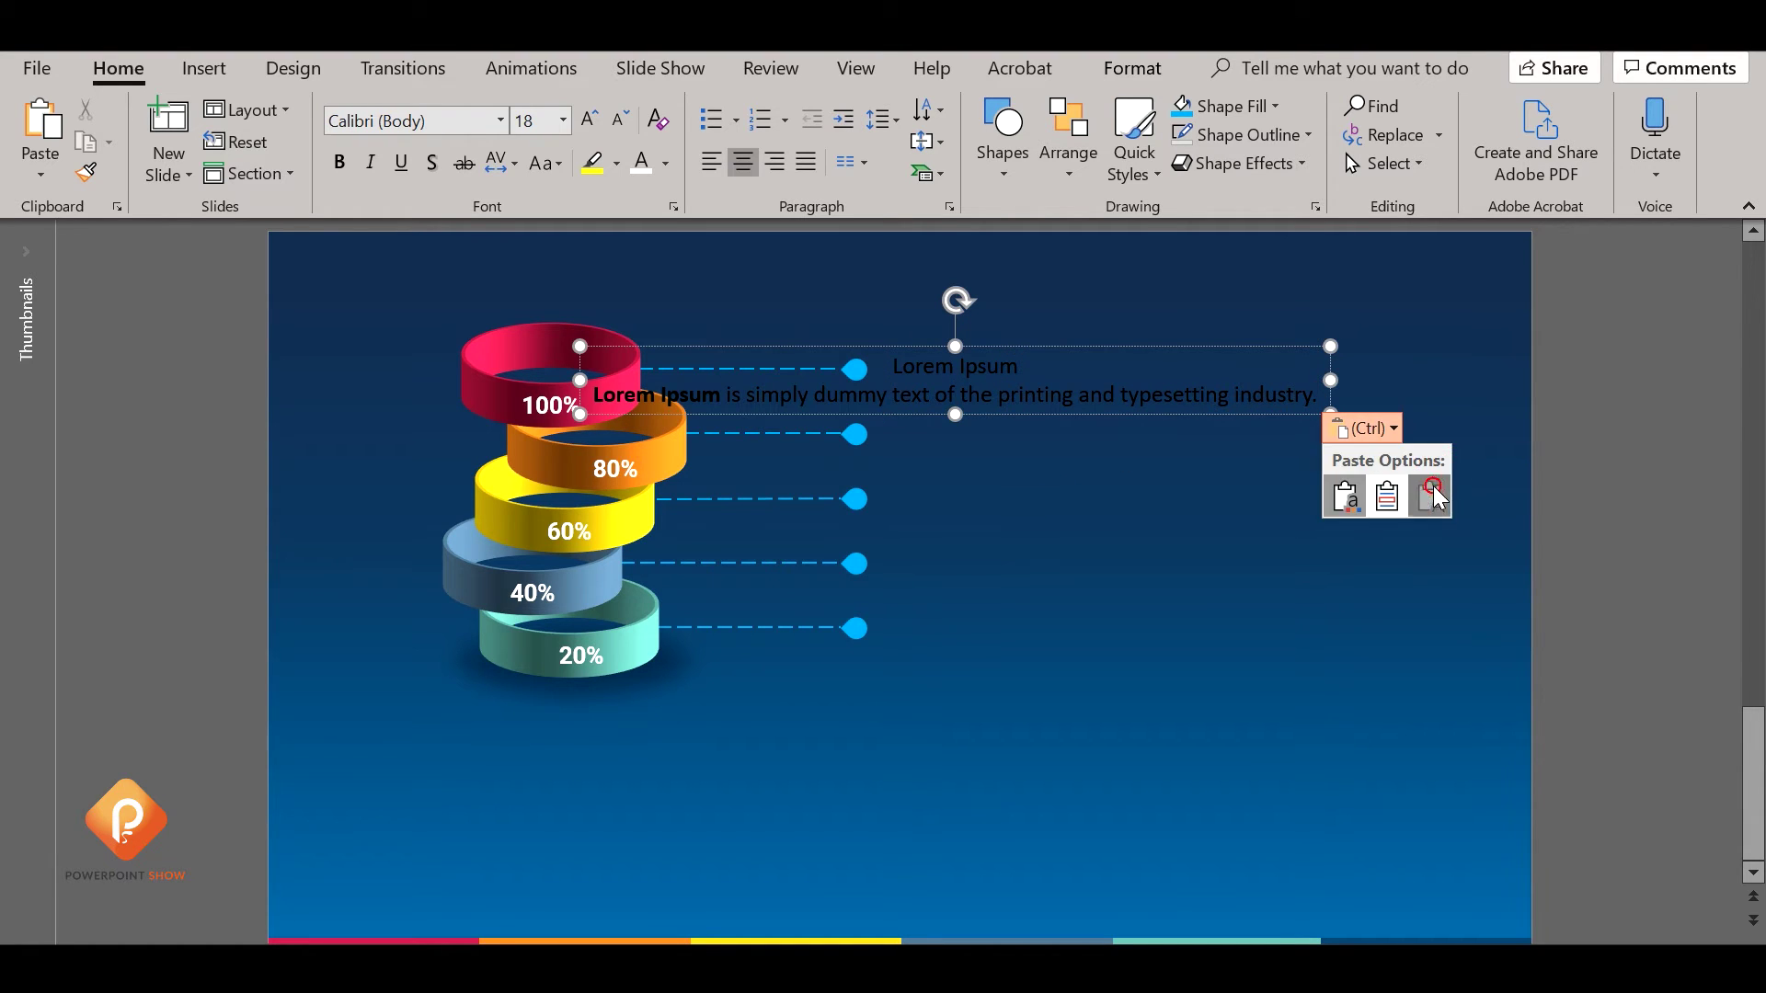
drag(899, 366, 1596, 480)
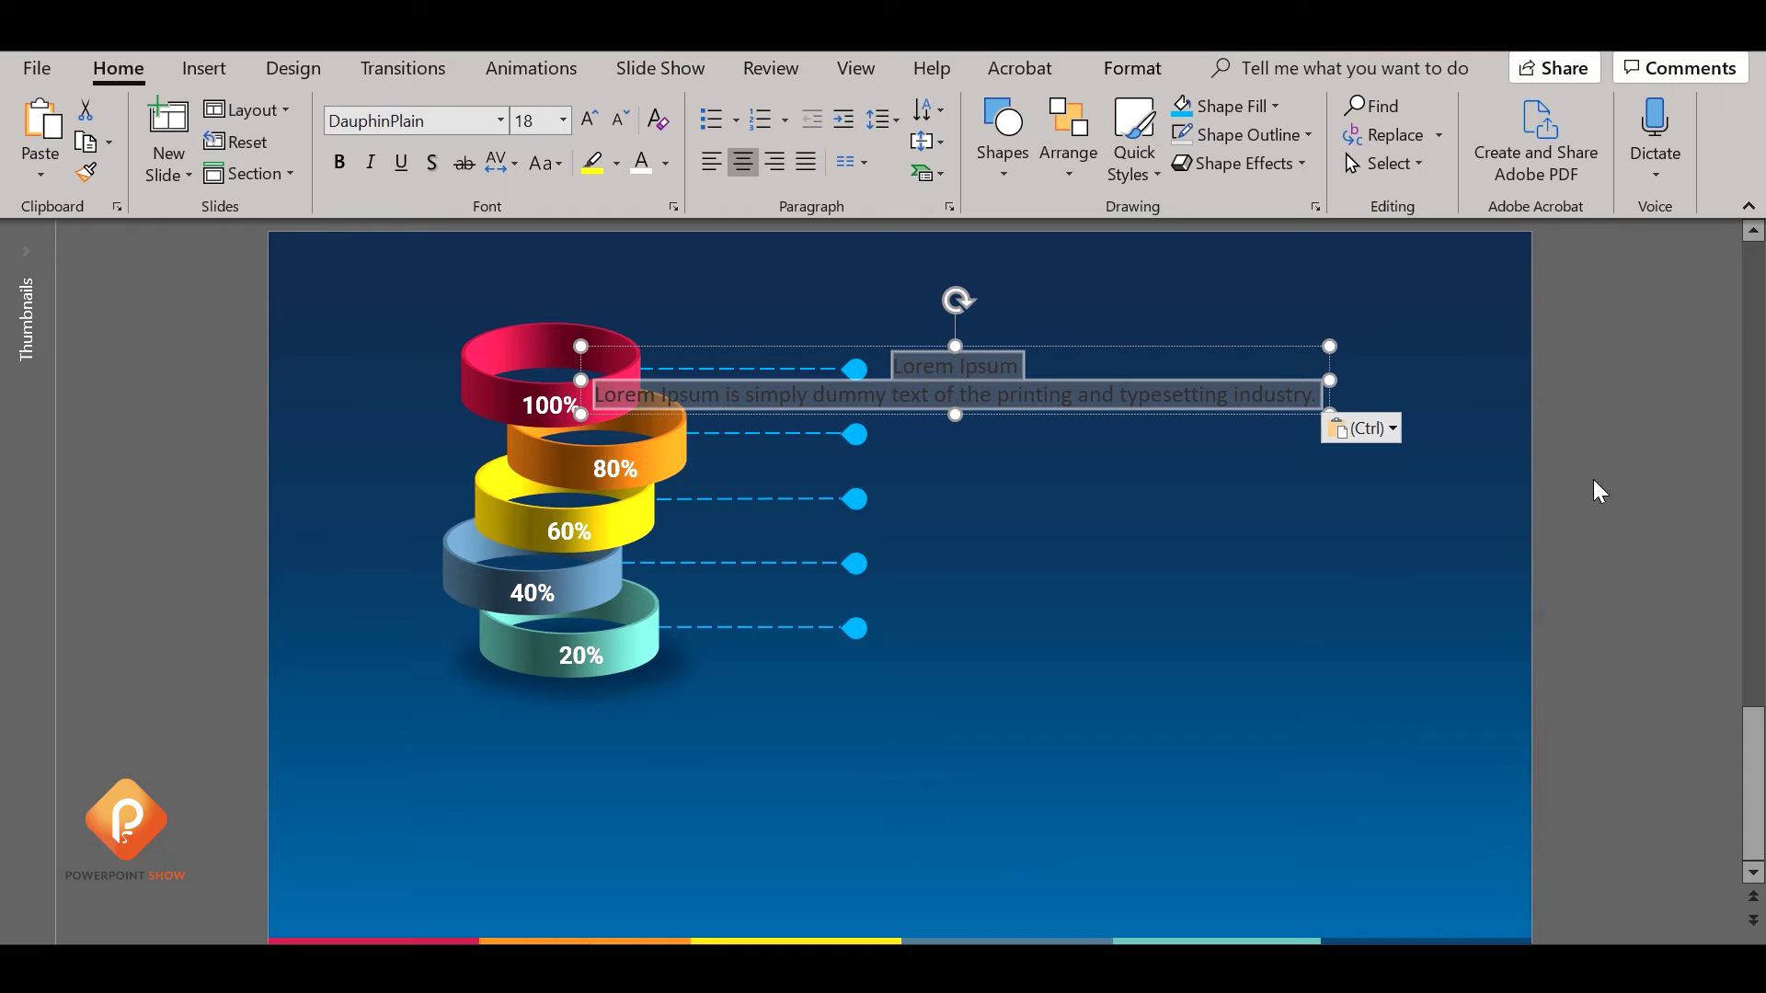
click(710, 162)
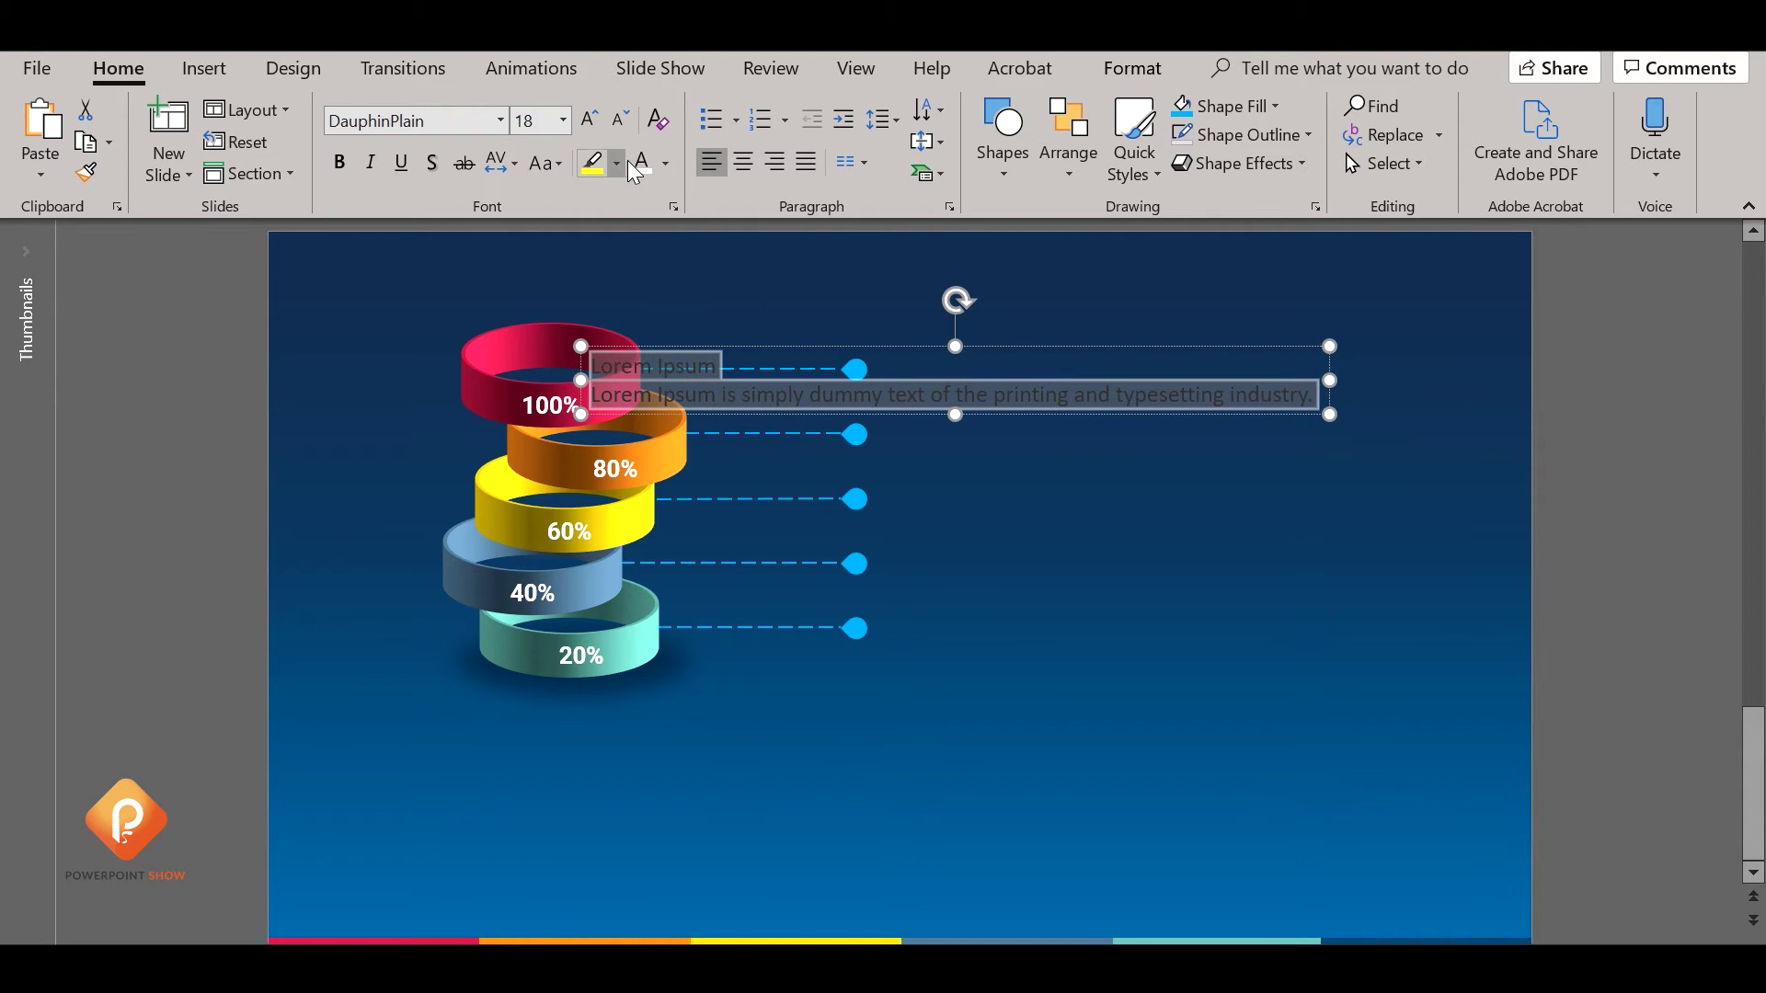
Set the text to Roboto at 16 pt and narrow the box so the paragraph wraps.
click(423, 123)
text(Roboto)
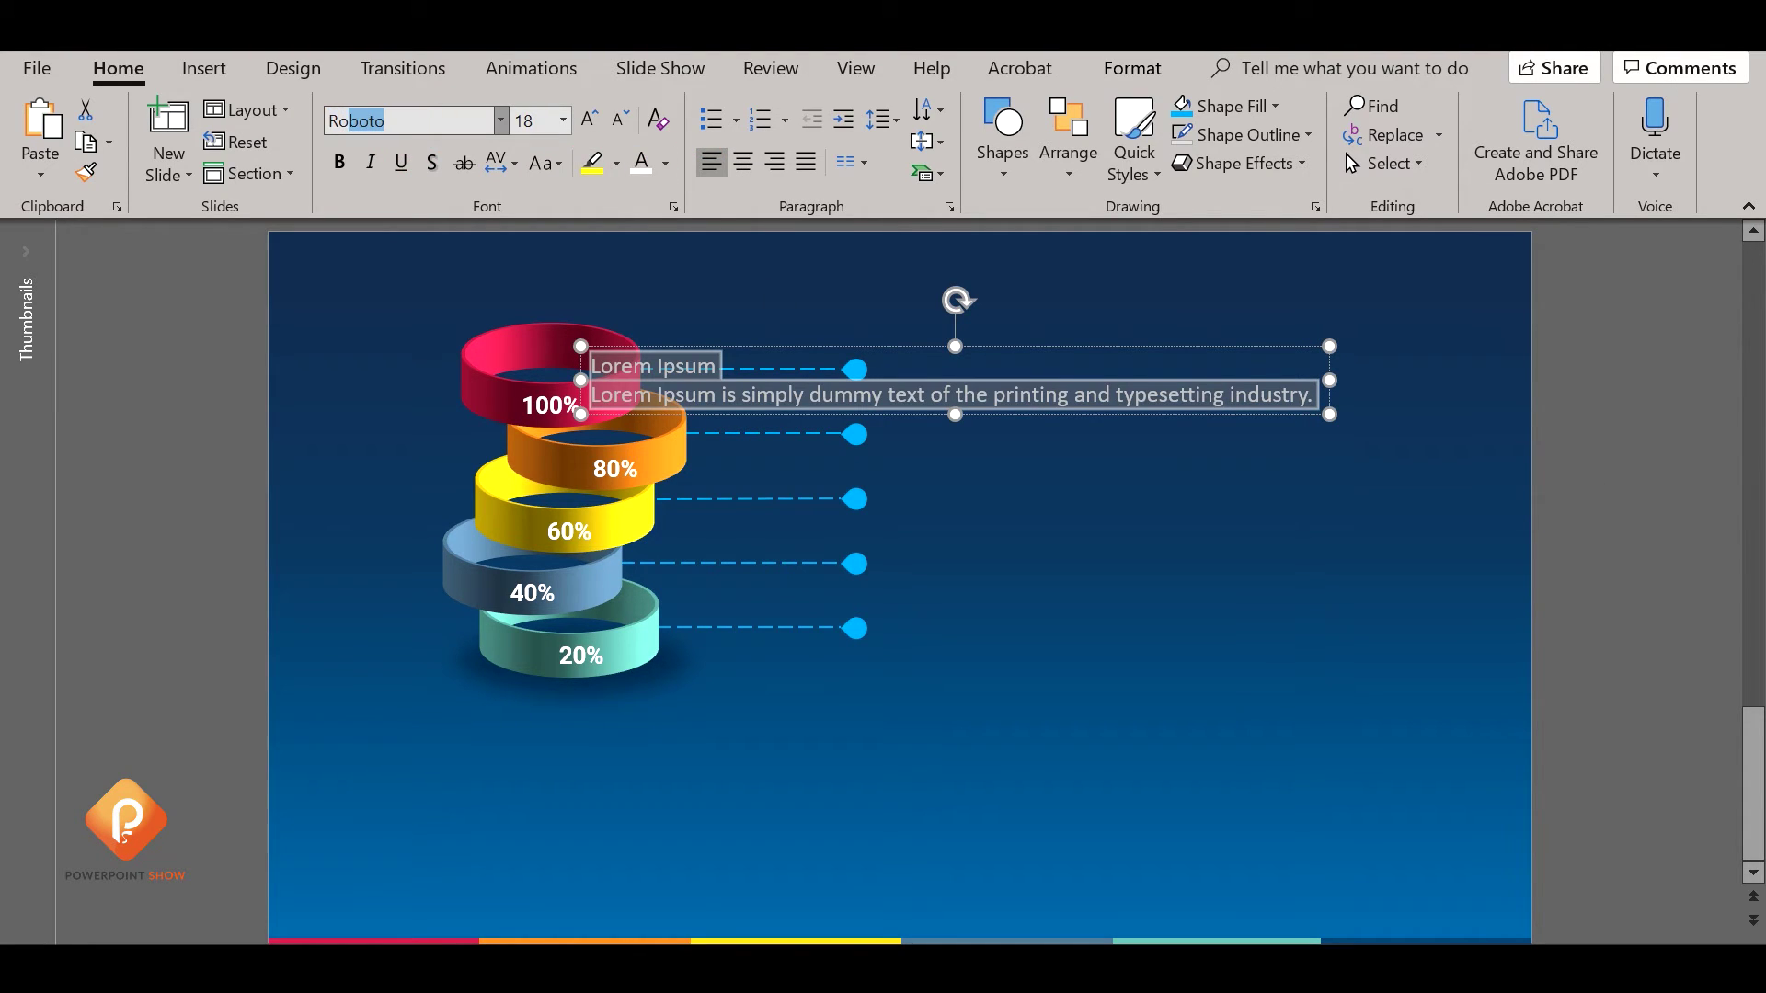
key(Return)
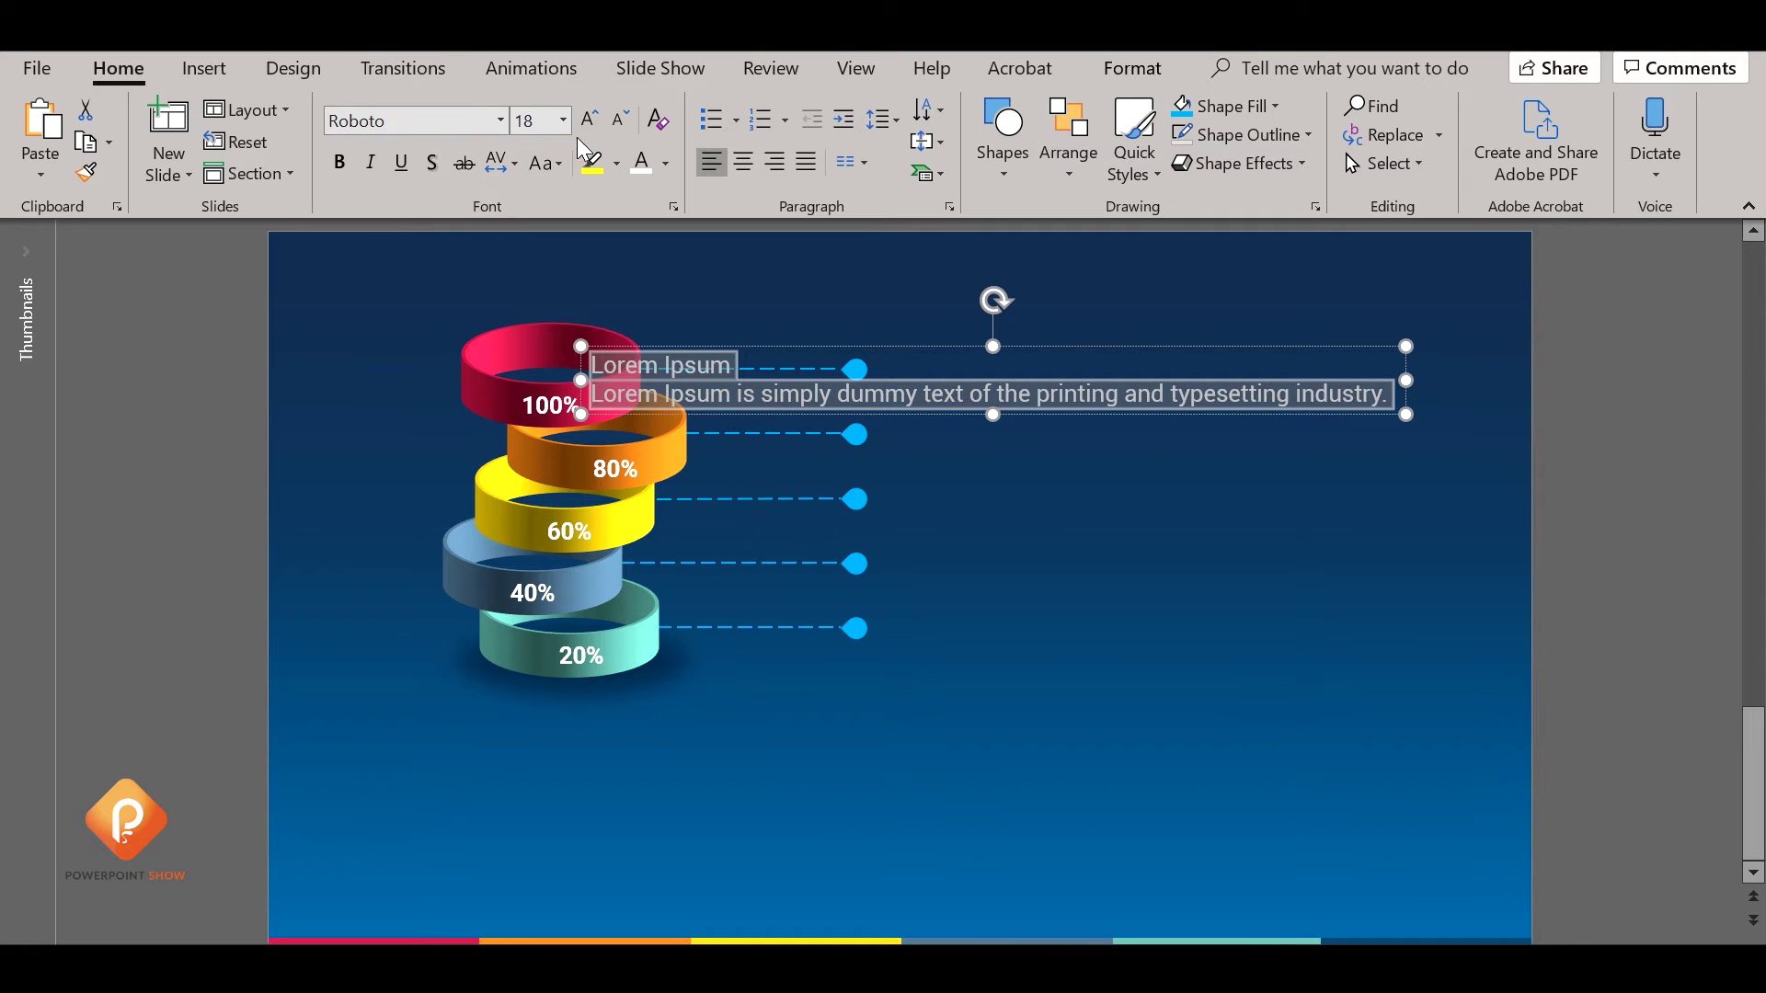
click(618, 125)
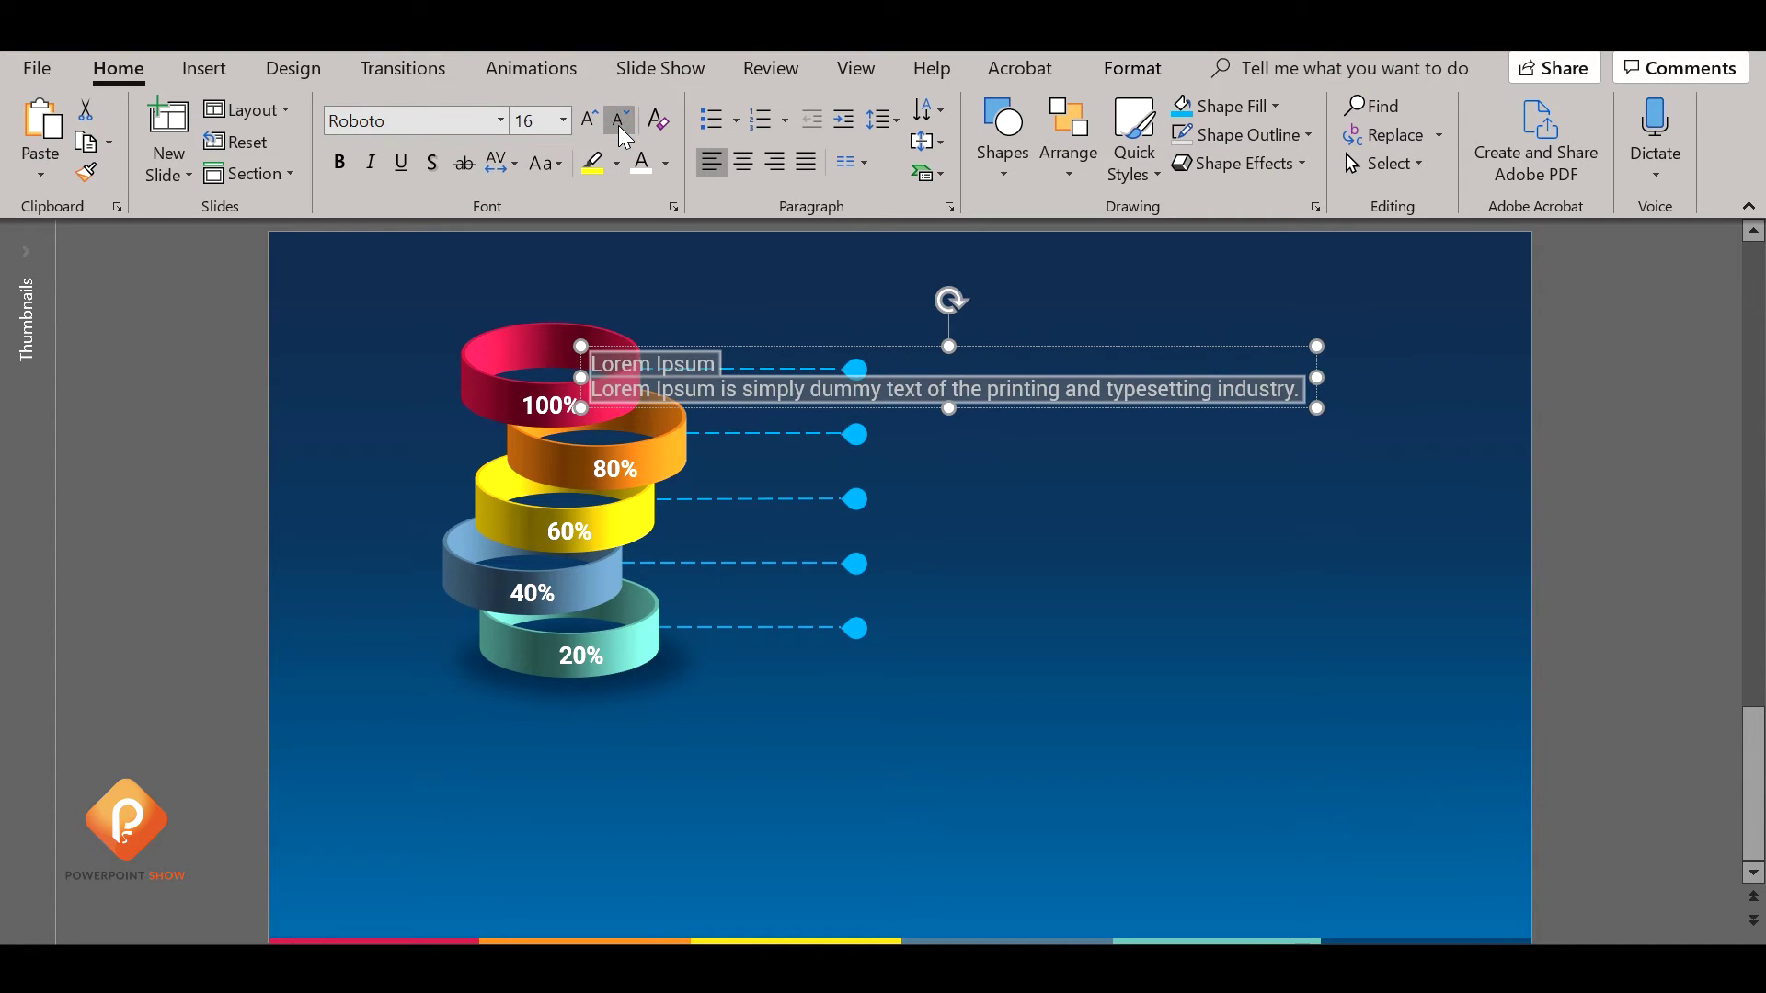
click(580, 375)
drag(580, 376, 871, 377)
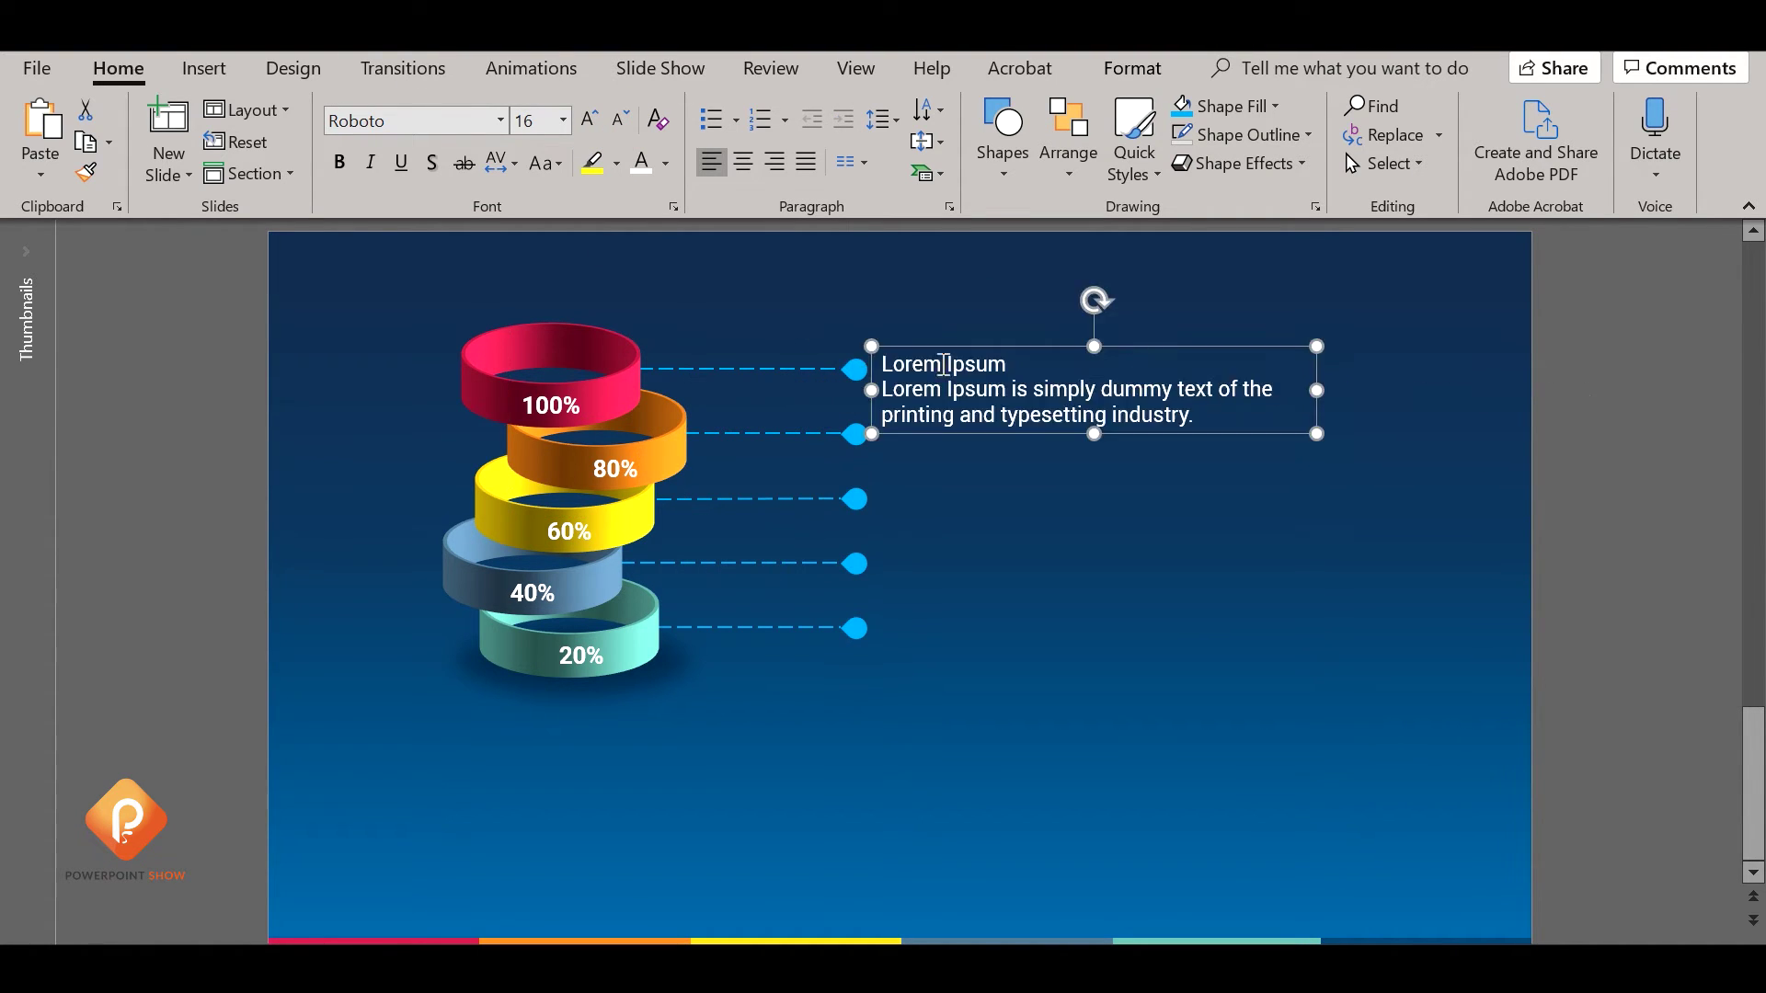
Shrink the paragraph to 10 pt and make the title bold at 14 pt.
triple_click(902, 393)
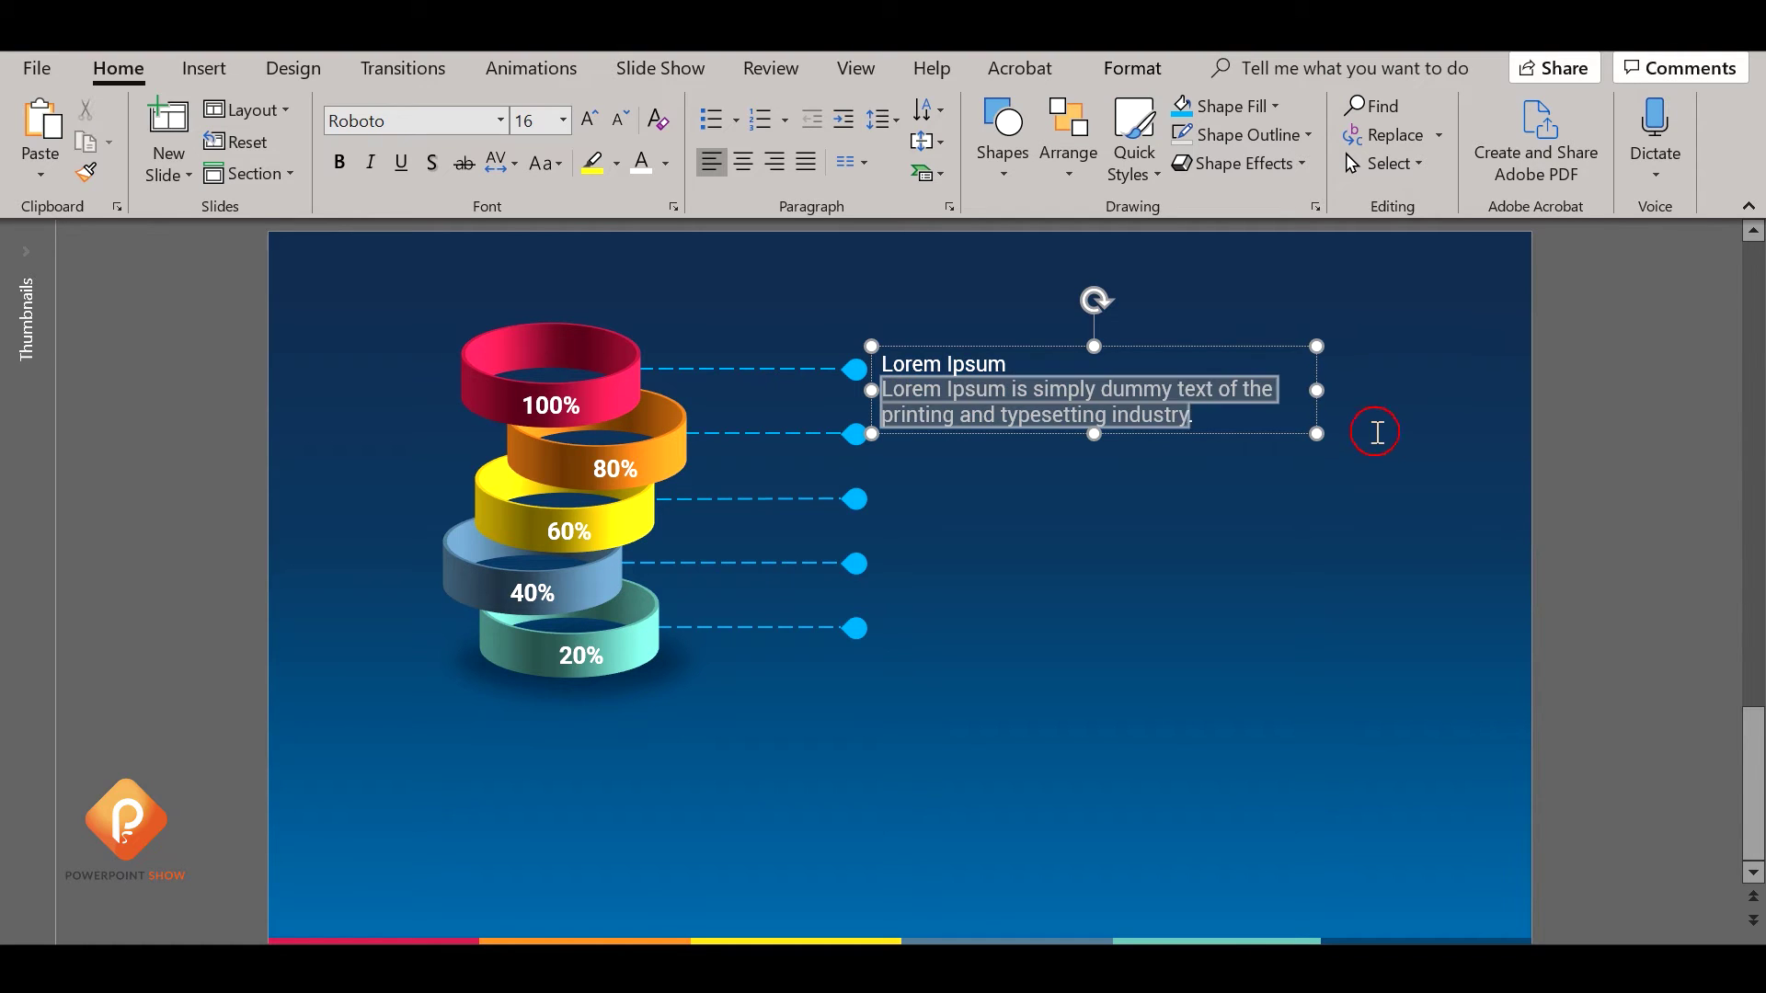
click(504, 121)
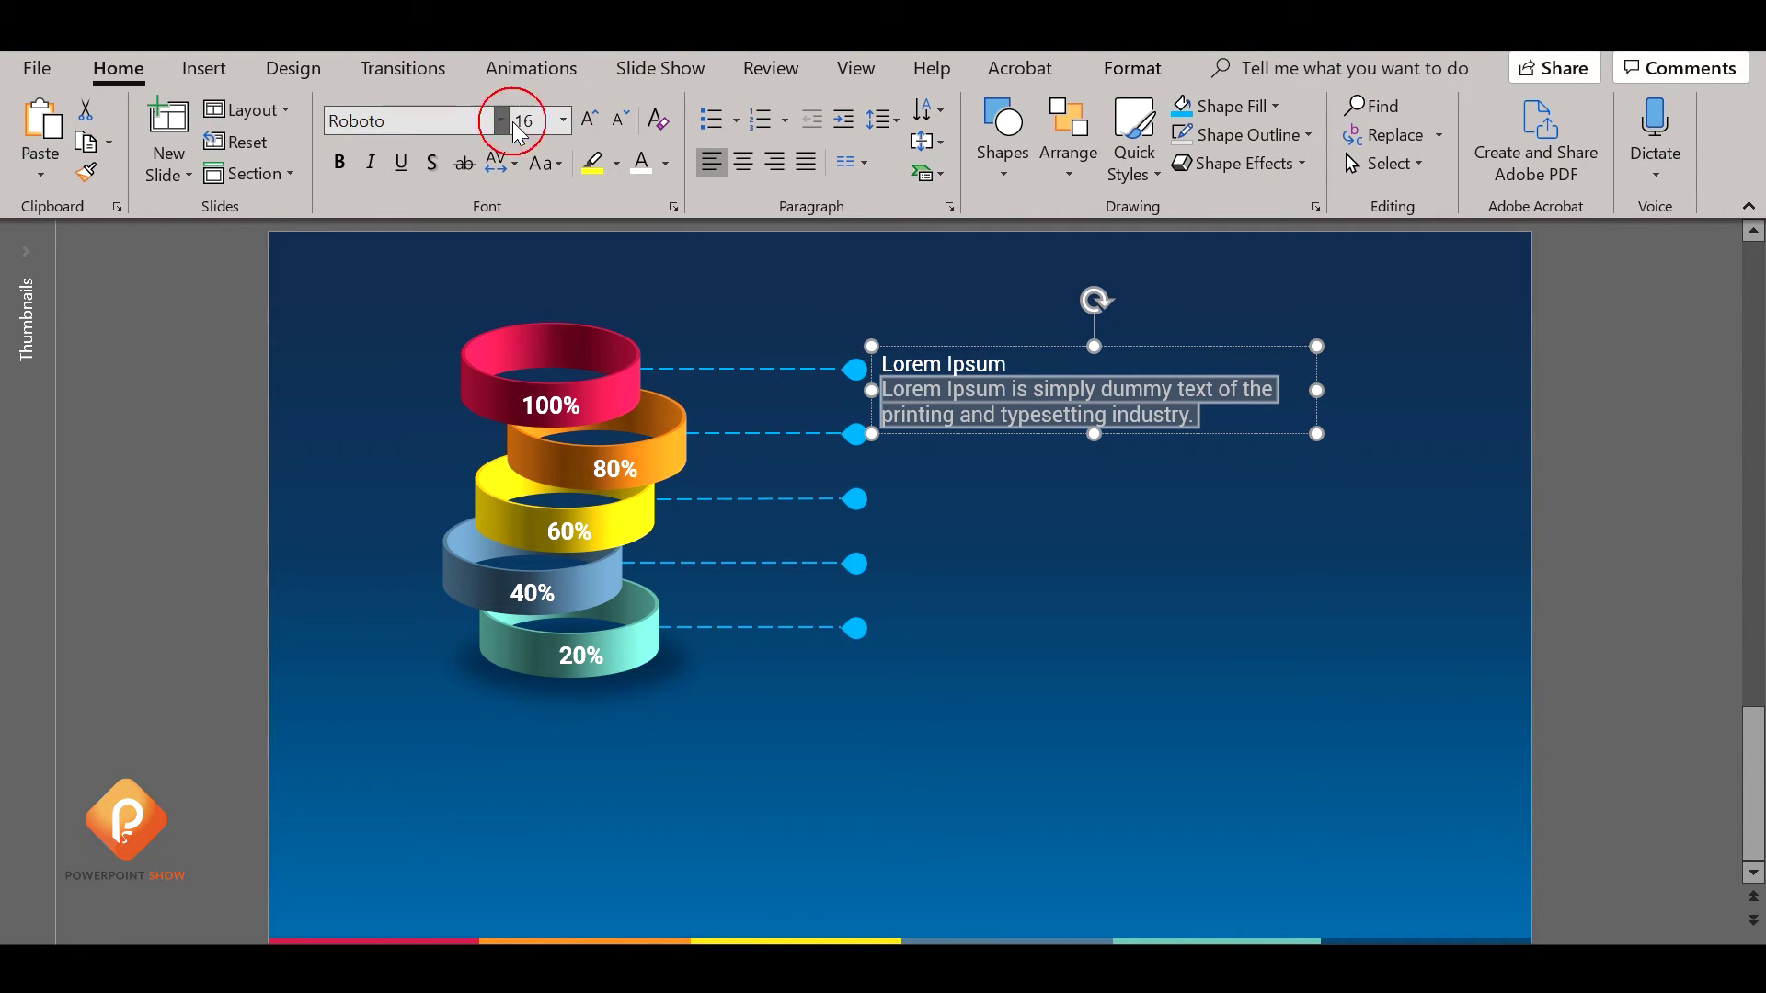
click(617, 121)
click(617, 122)
click(617, 121)
click(617, 121)
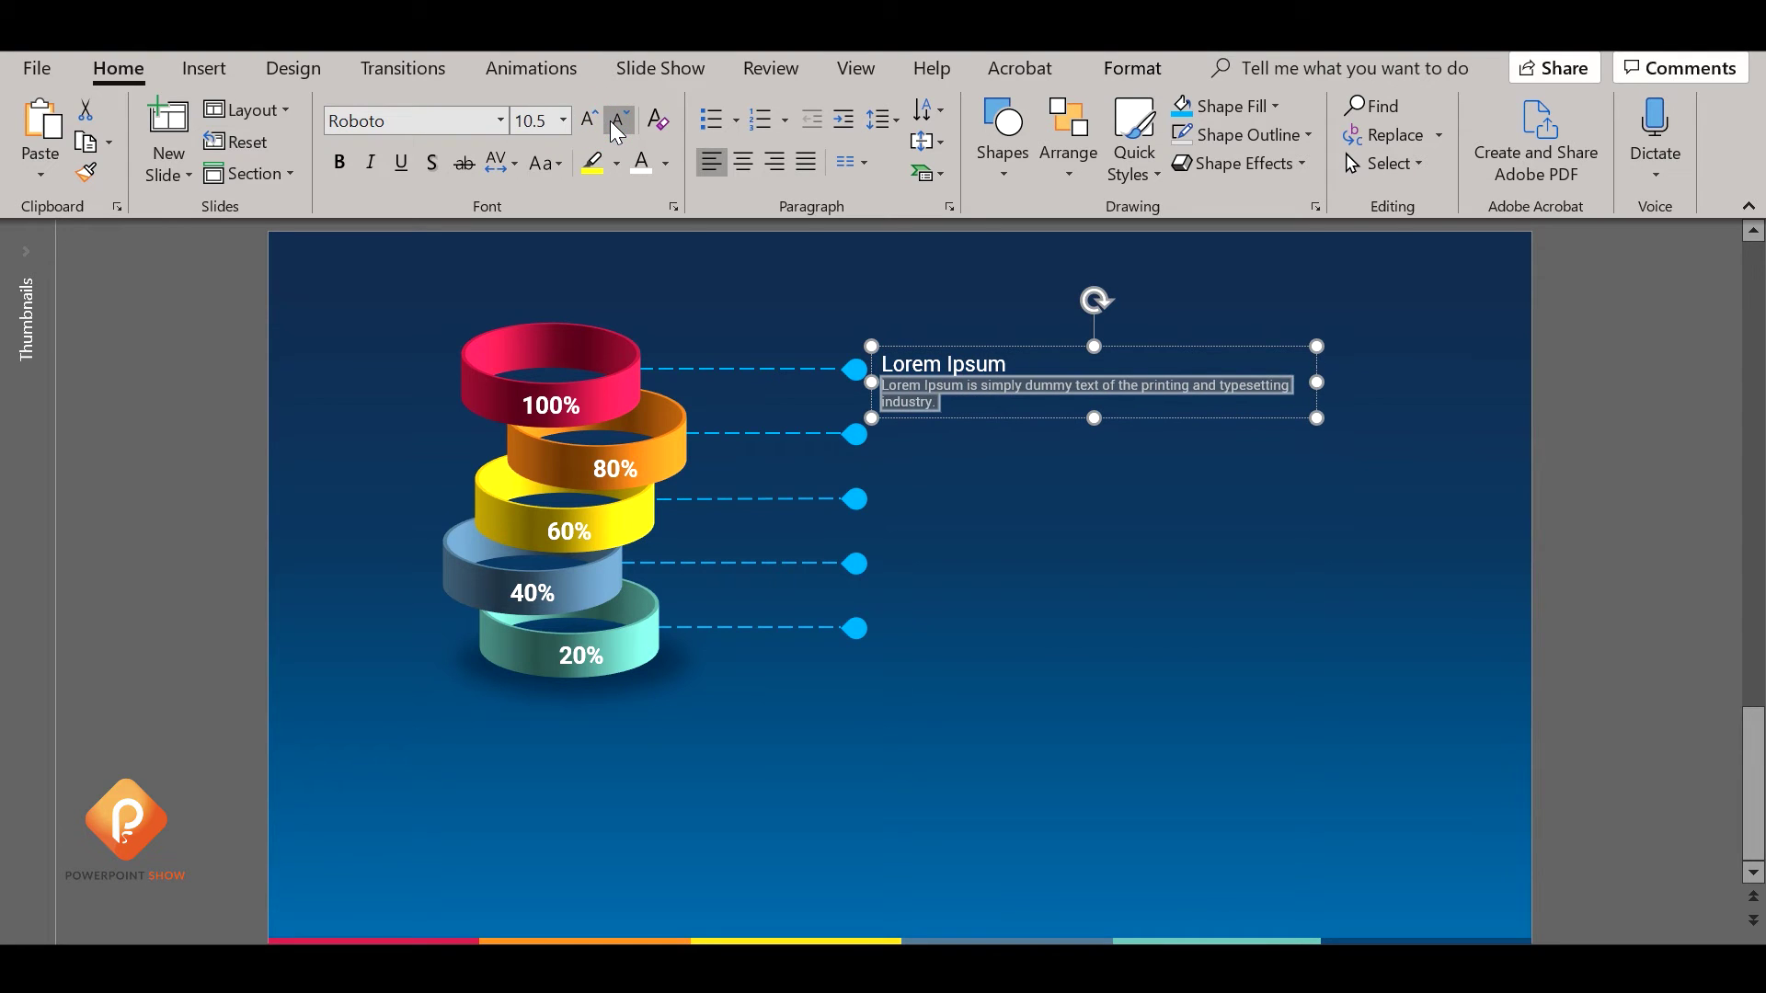
click(617, 121)
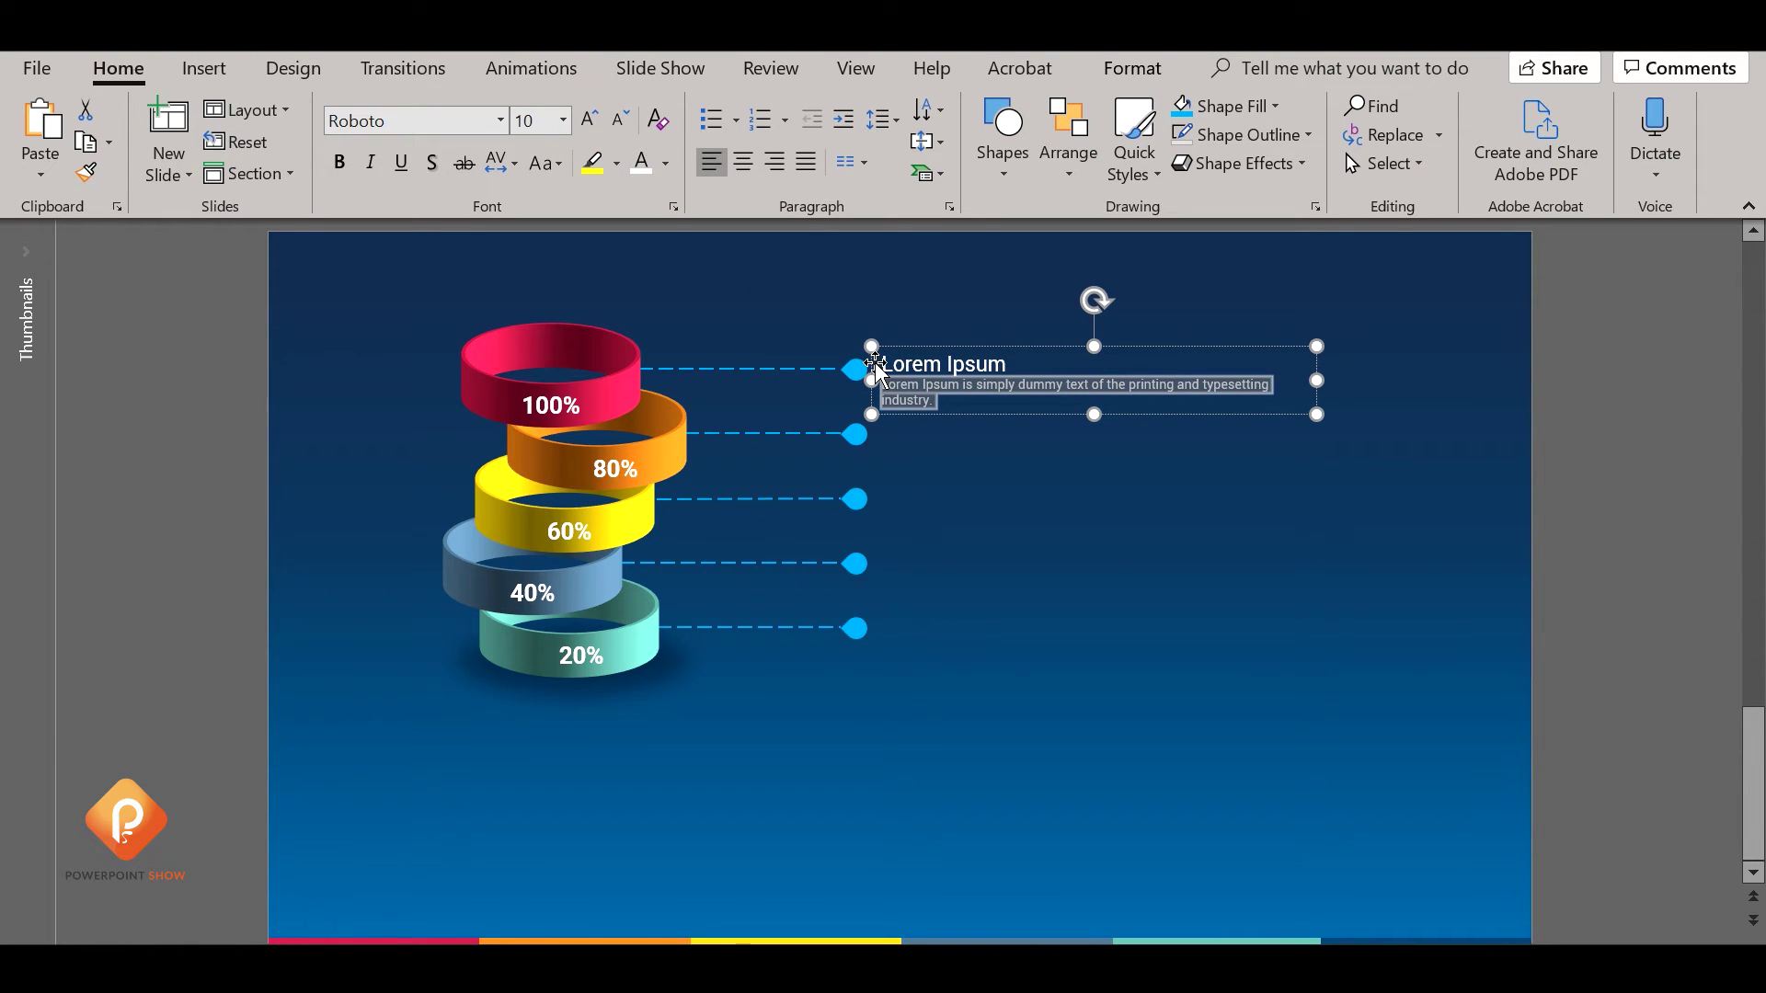
drag(888, 359, 1012, 364)
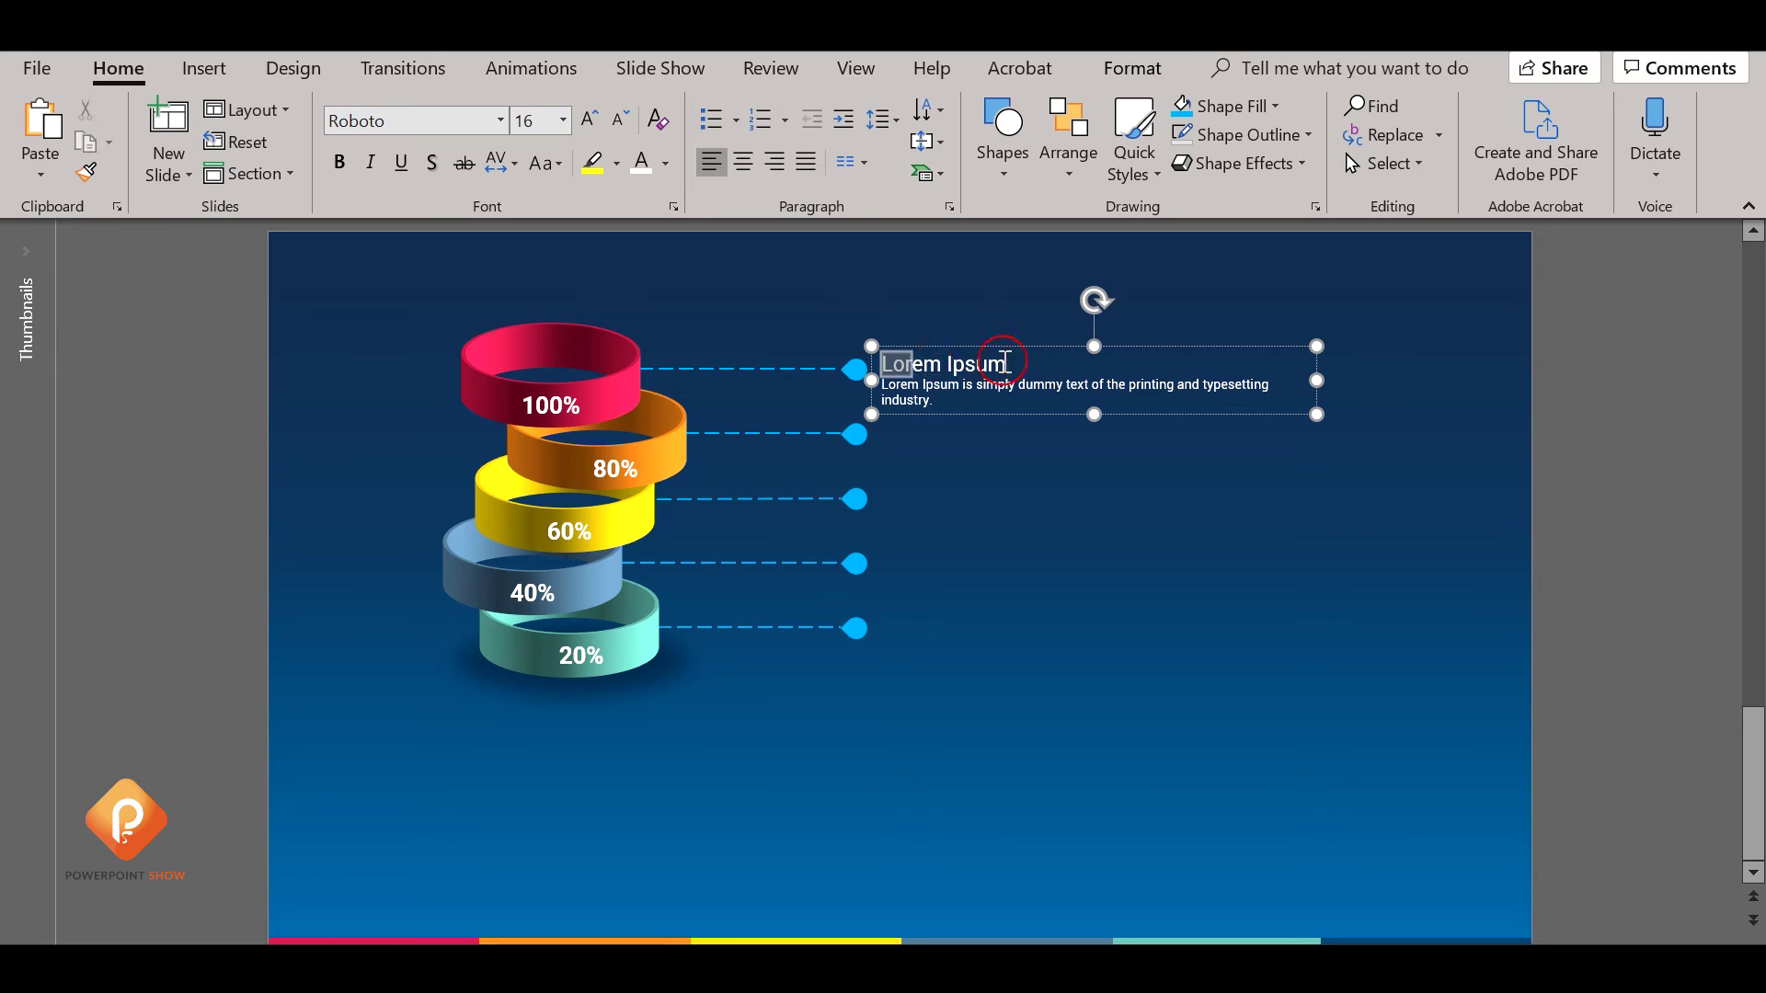
click(340, 163)
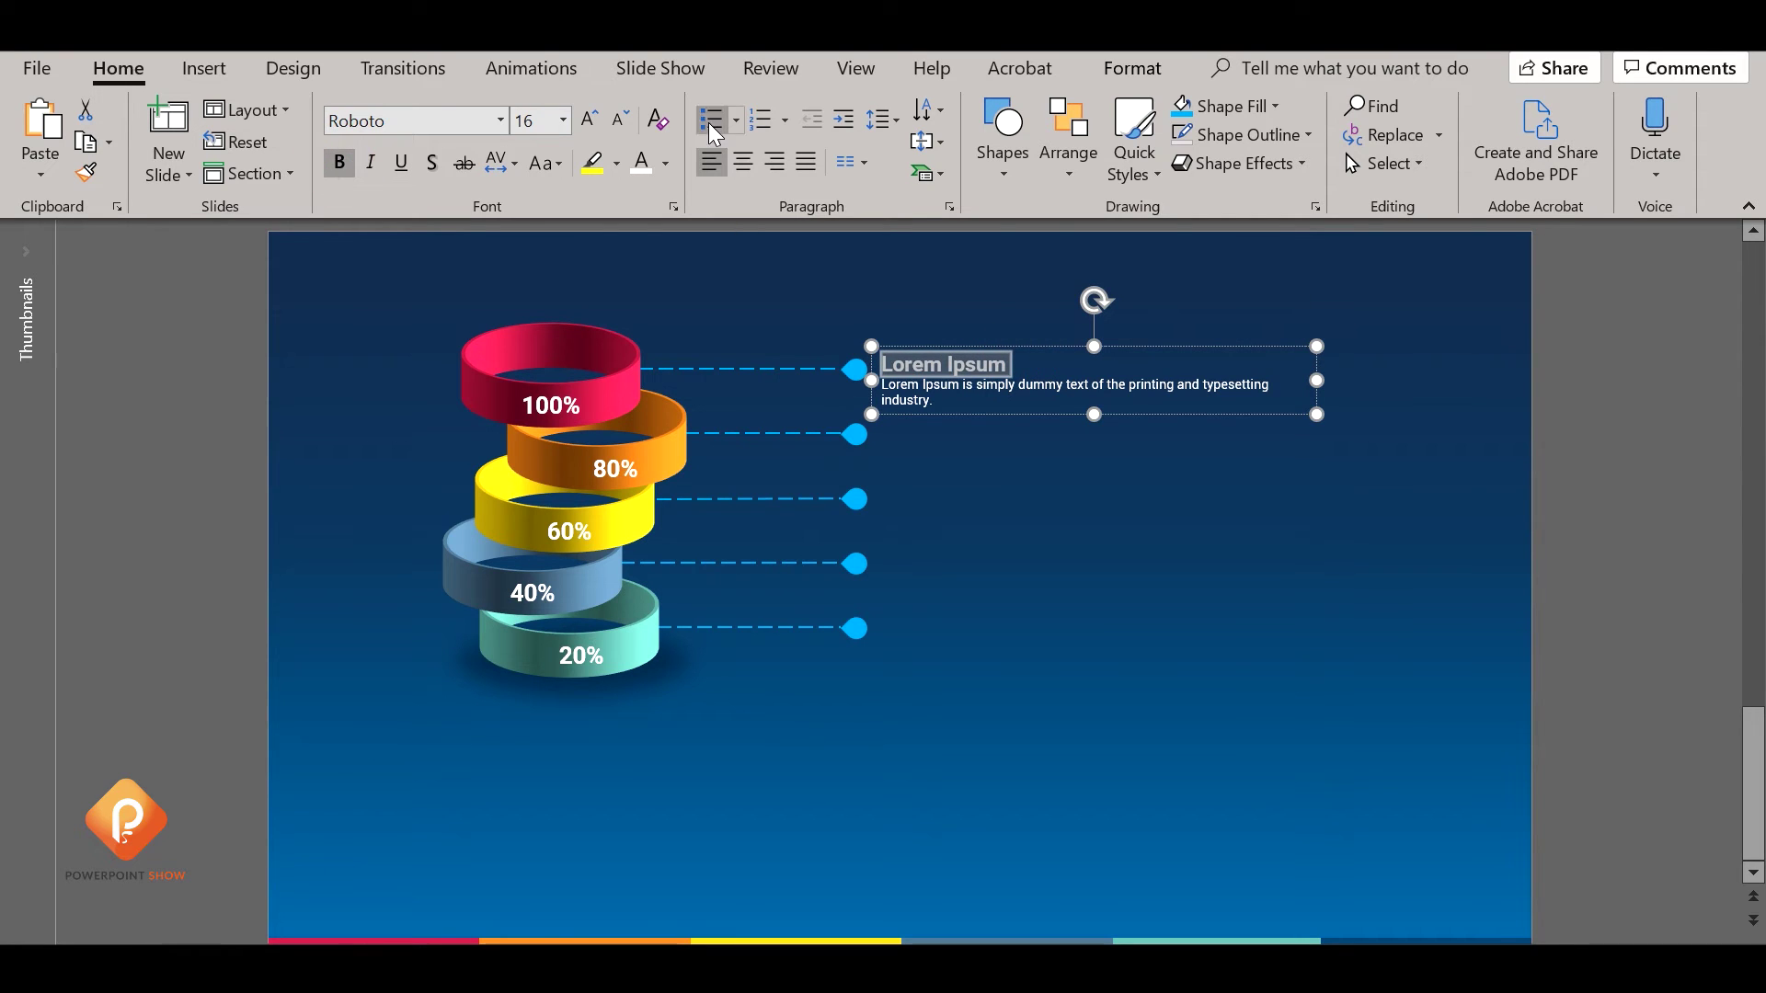
click(620, 123)
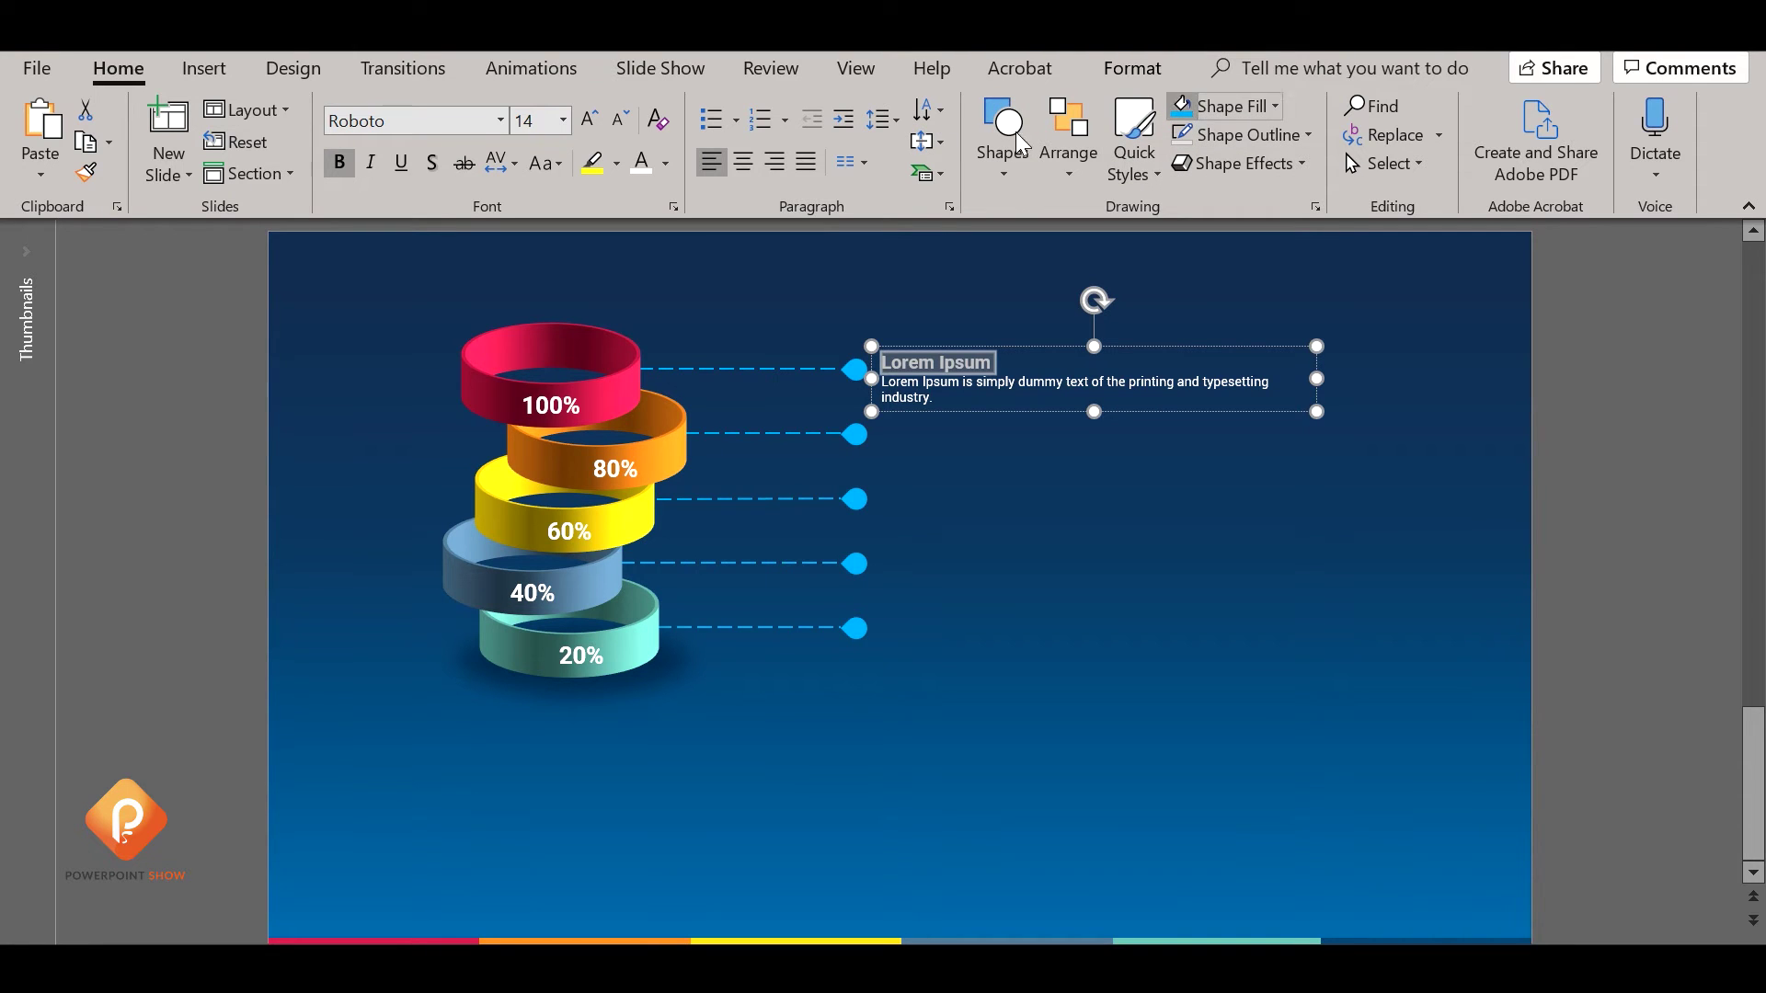
Colour the Lorem Ipsum title crimson and narrow the text box to tighten the wrap.
click(664, 163)
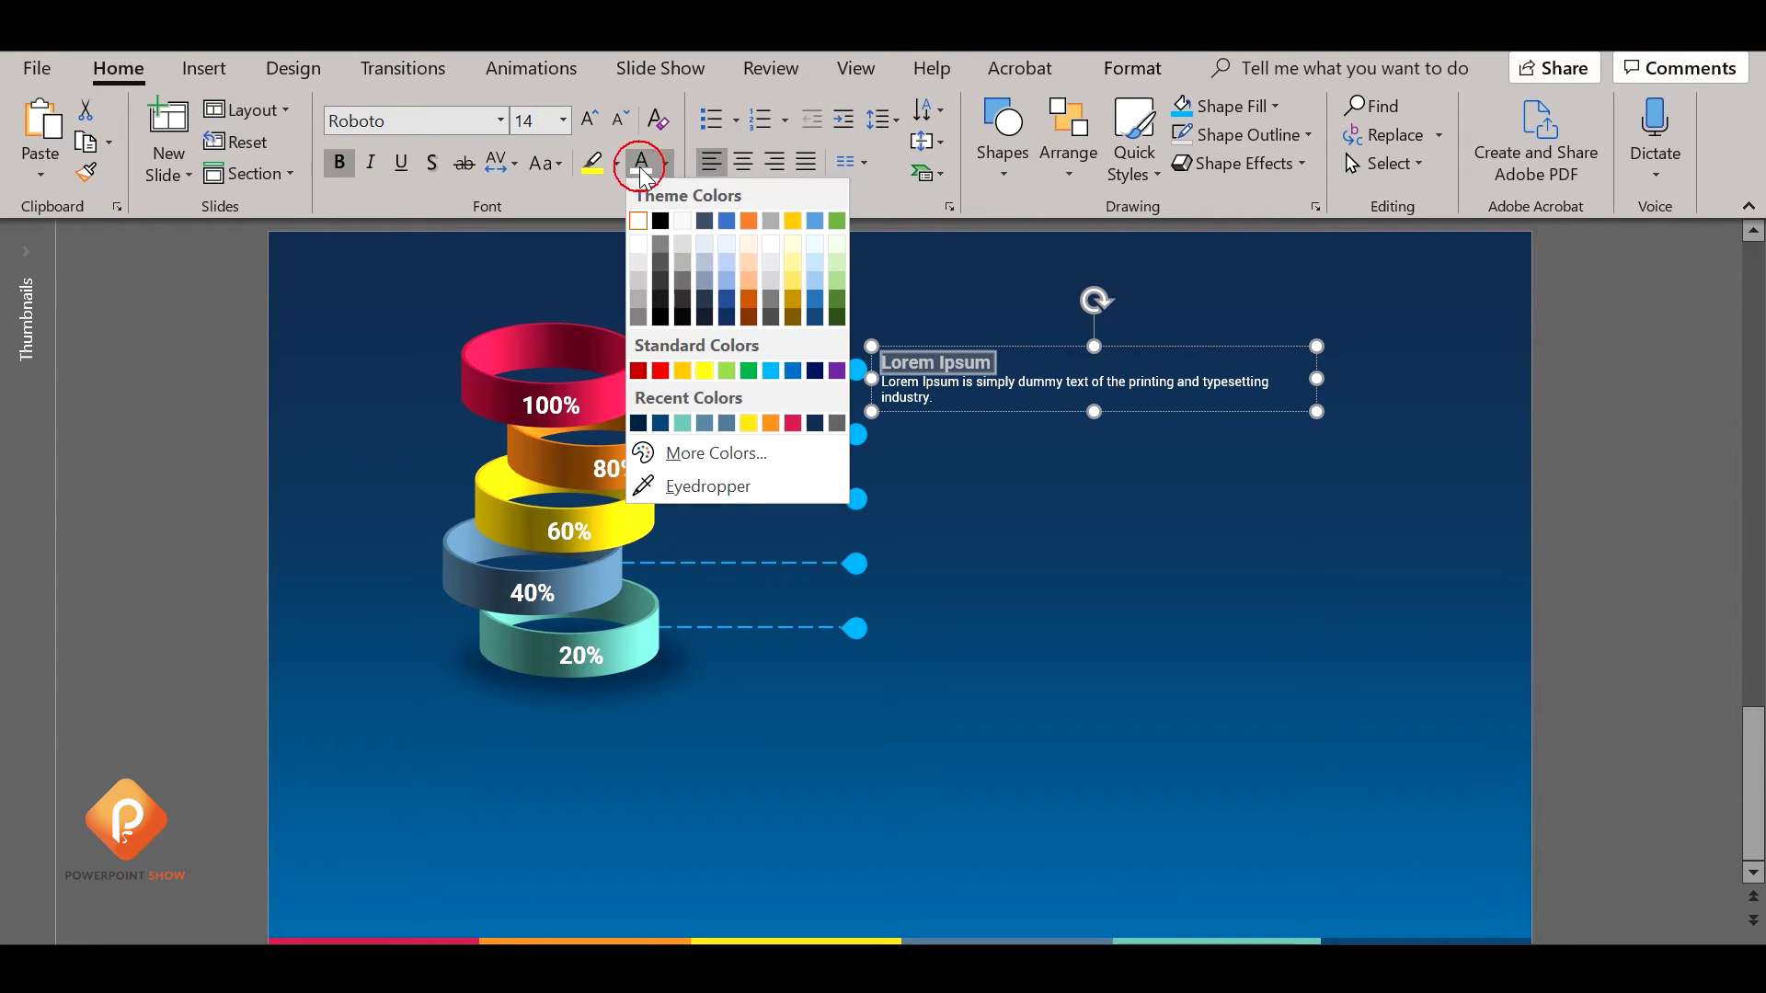
click(793, 422)
drag(1316, 372, 1171, 369)
Align the text block with the top leader line and place copies beside the lower leaders.
drag(1041, 351, 1039, 355)
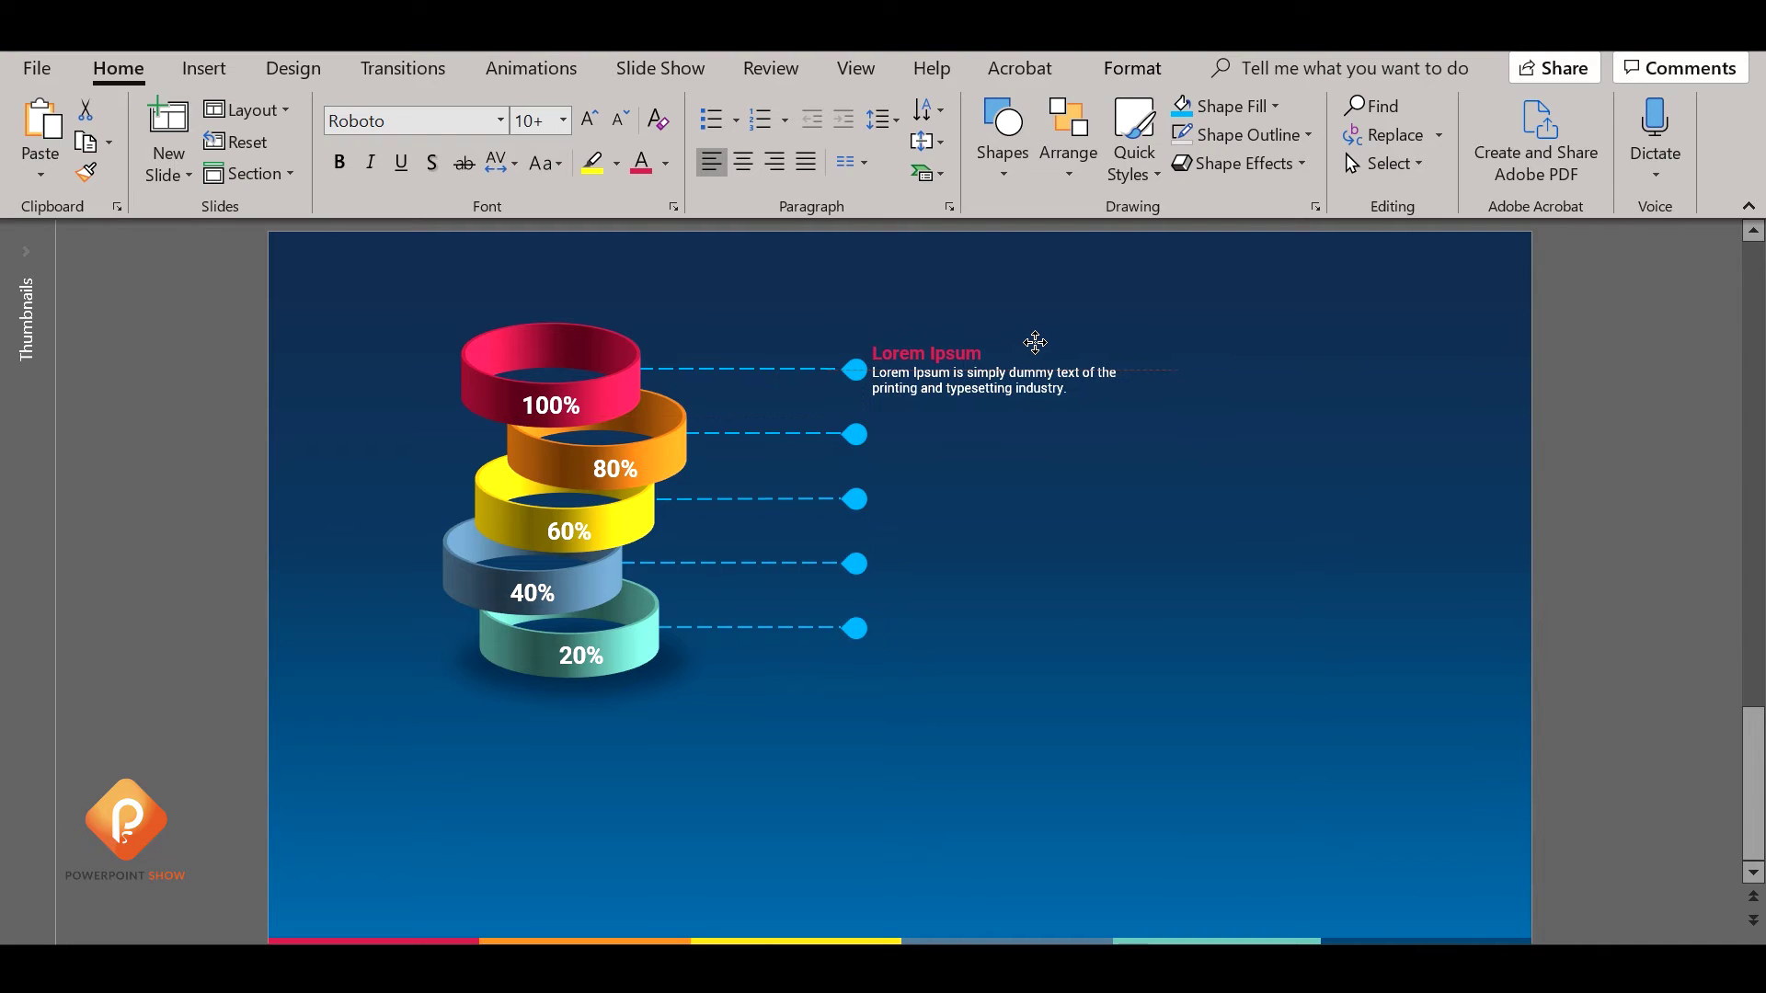
mouse_move(1039, 355)
mouse_down()
mouse_move(1051, 345)
mouse_move(1062, 462)
mouse_move(1054, 593)
mouse_up()
click(1282, 457)
drag(1054, 593, 1056, 653)
Colour the second Lorem Ipsum title orange and the third yellow.
triple_click(943, 417)
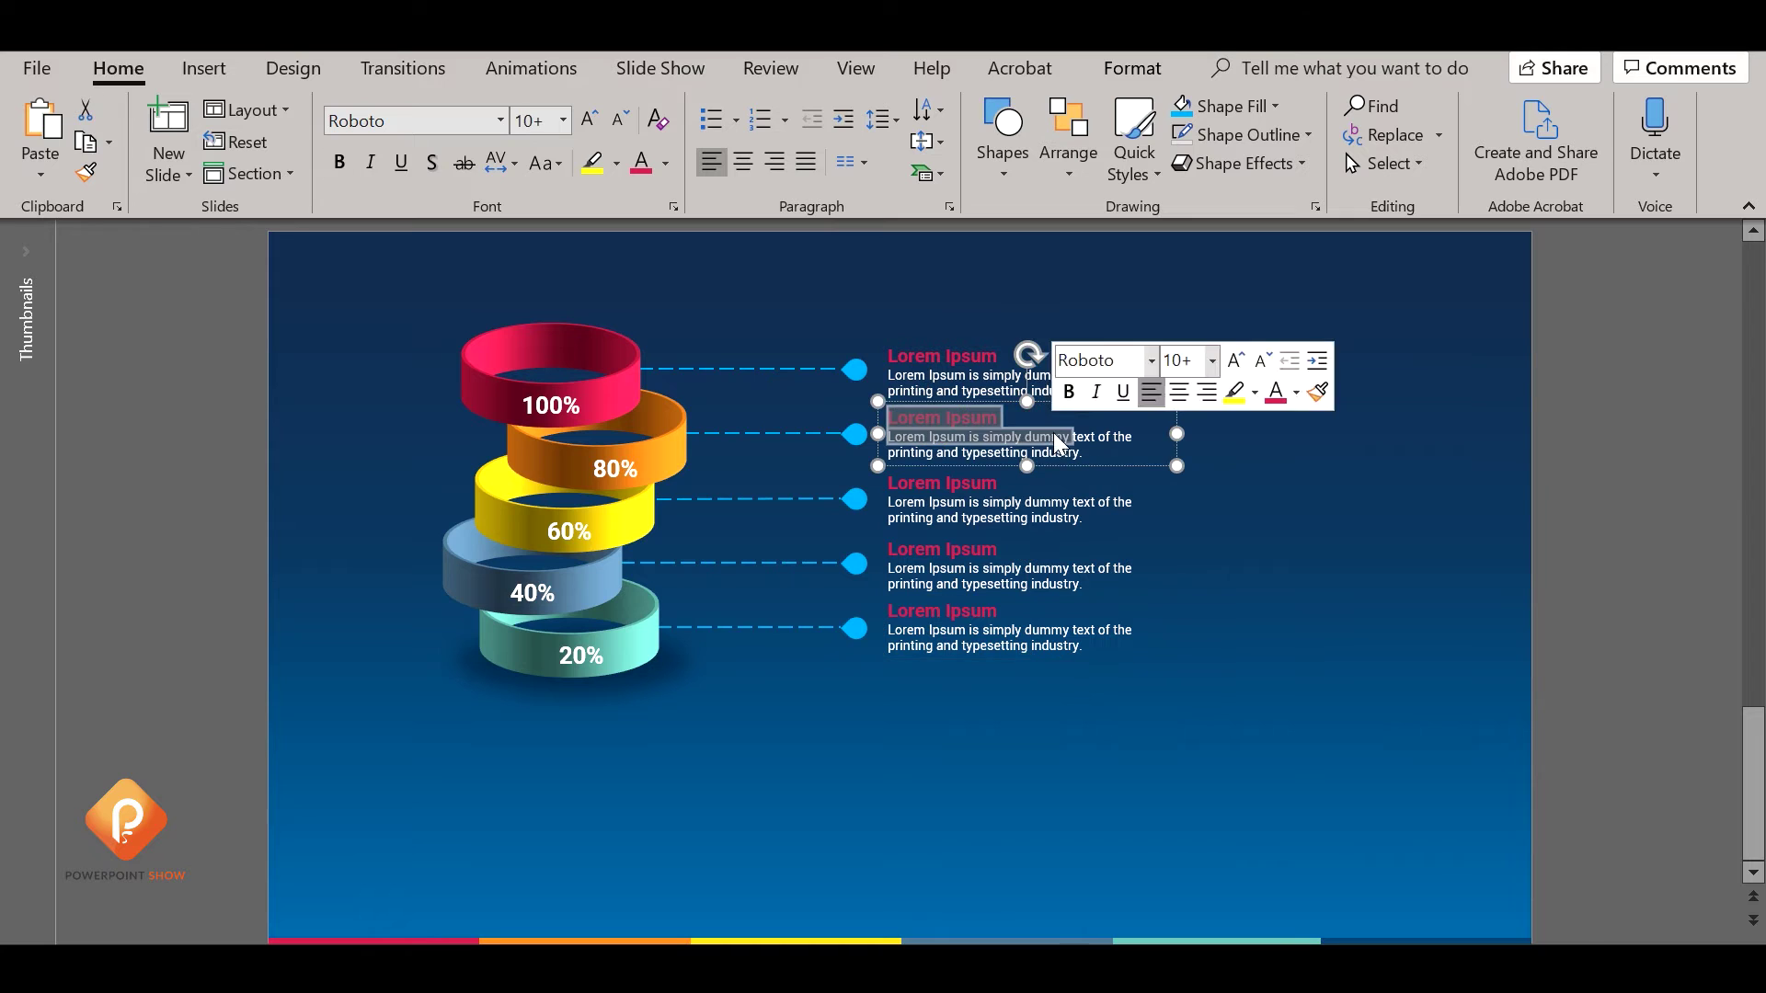
key(alt+h)
key(f)
key(c)
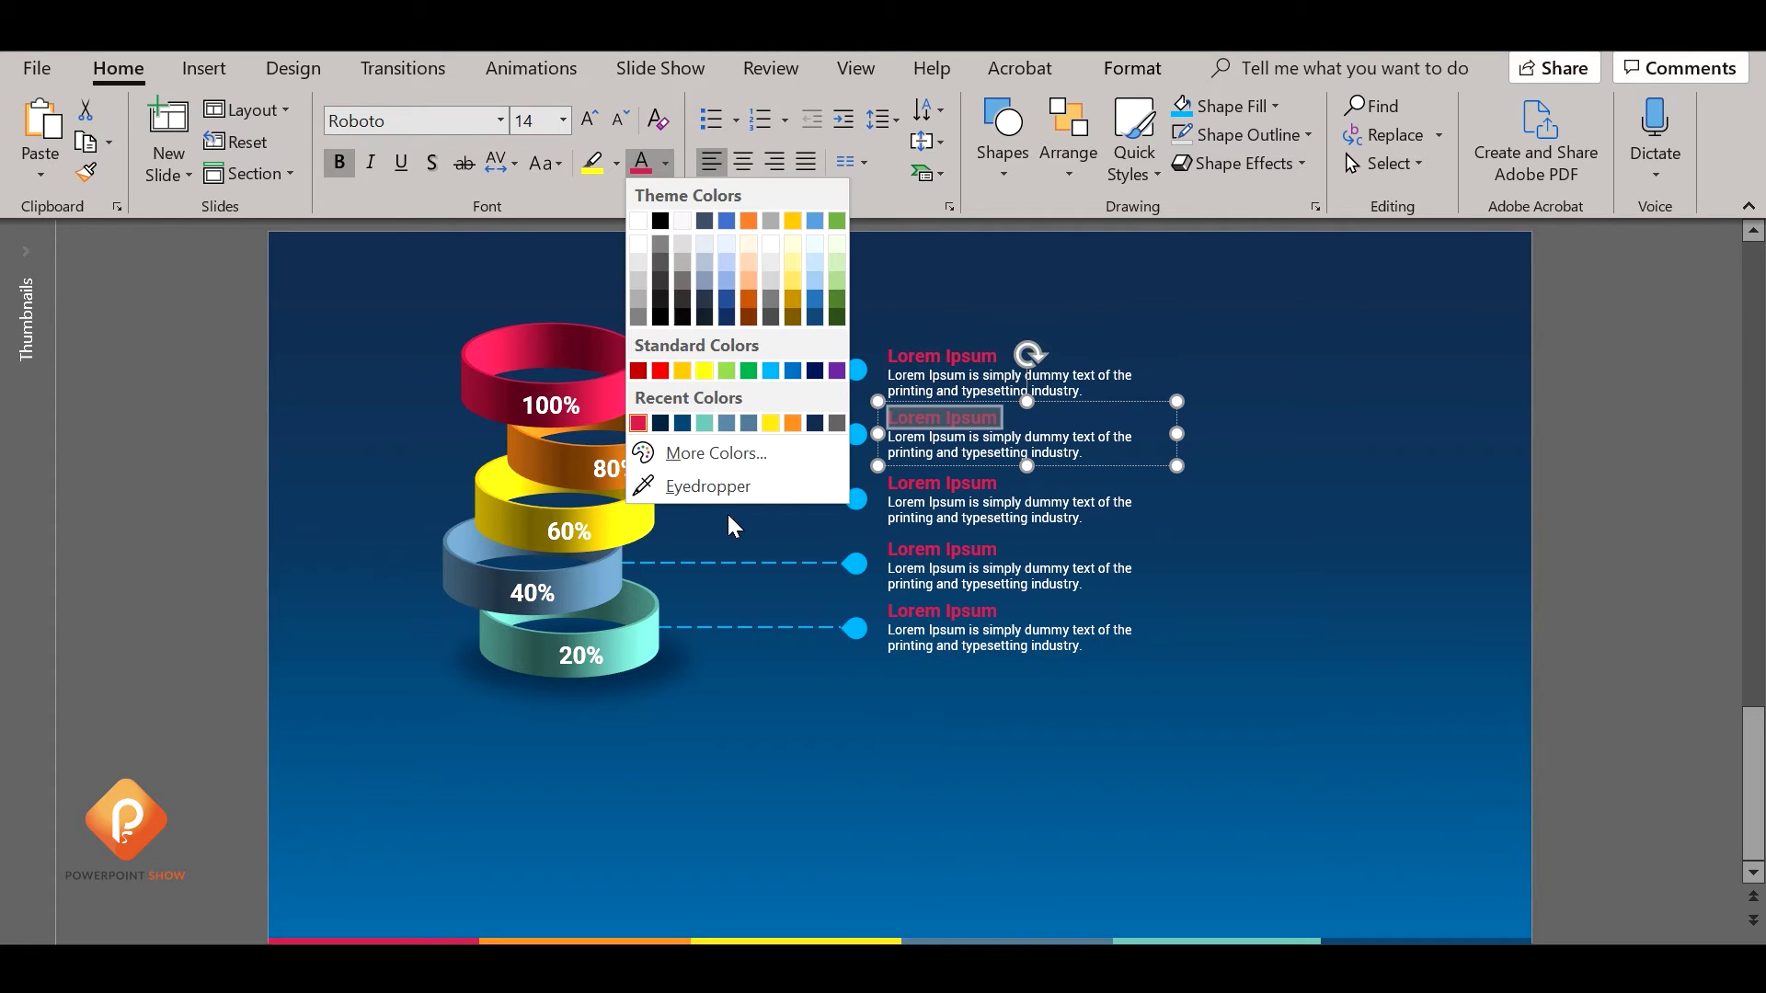
click(792, 423)
triple_click(906, 483)
click(665, 163)
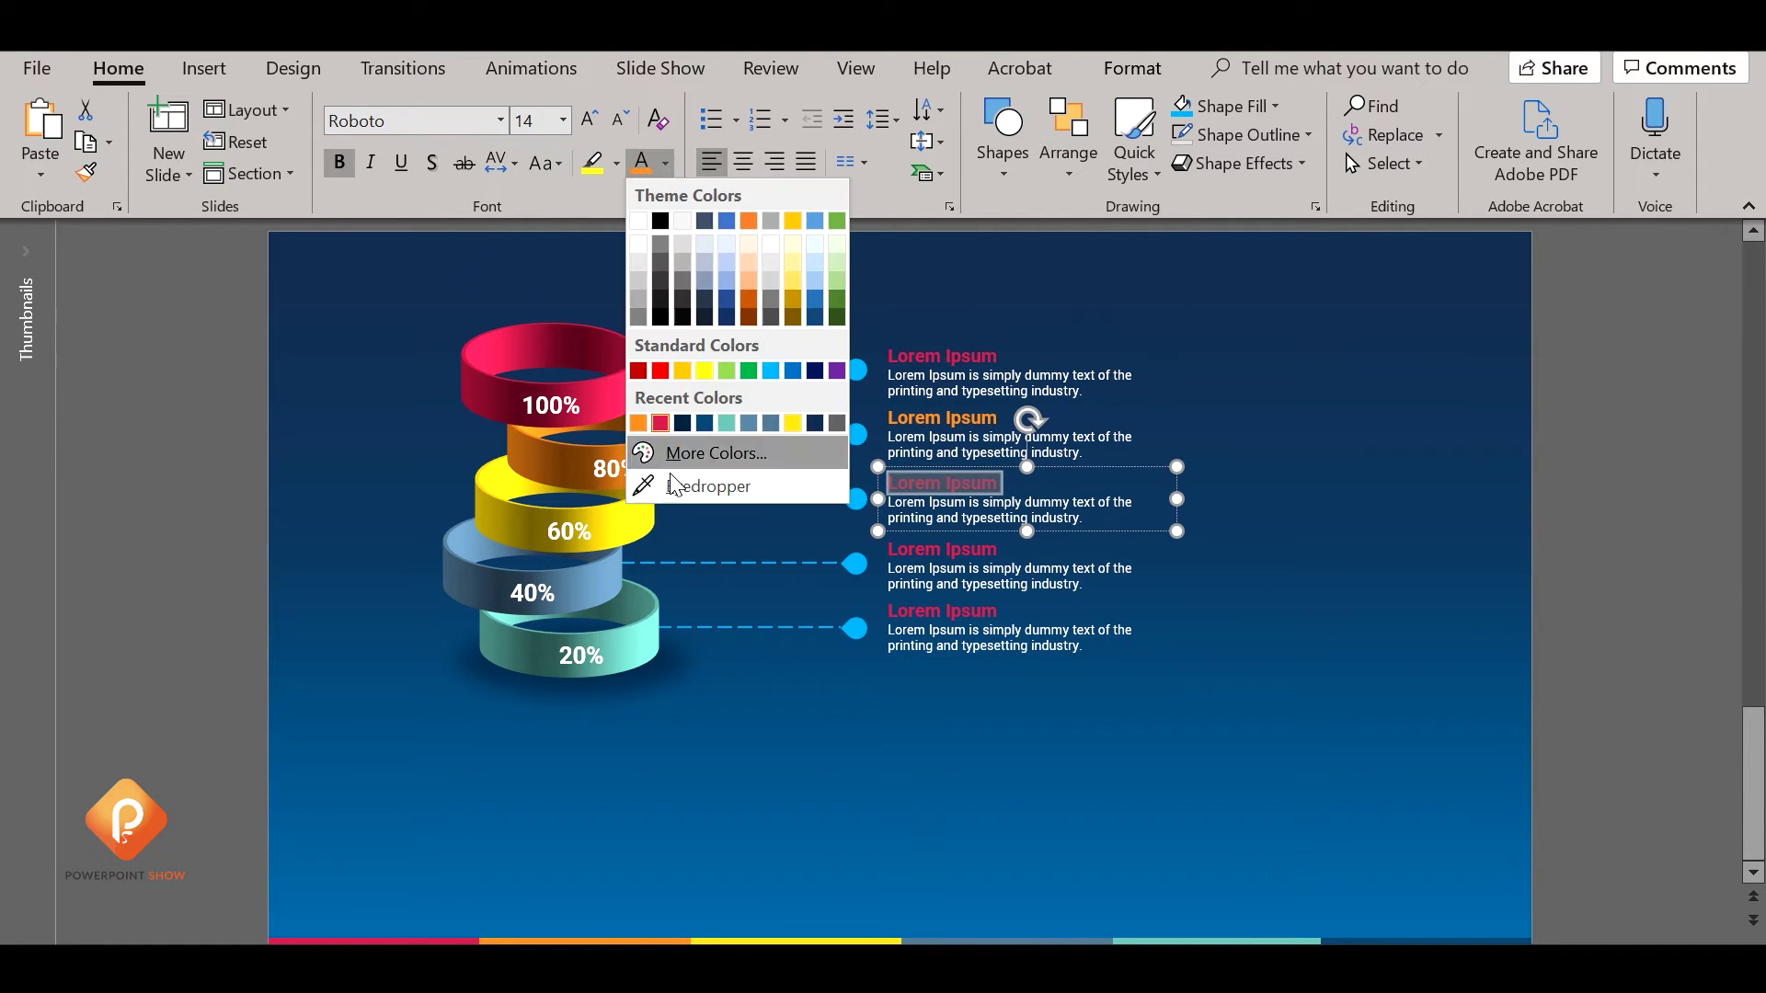
key(Escape)
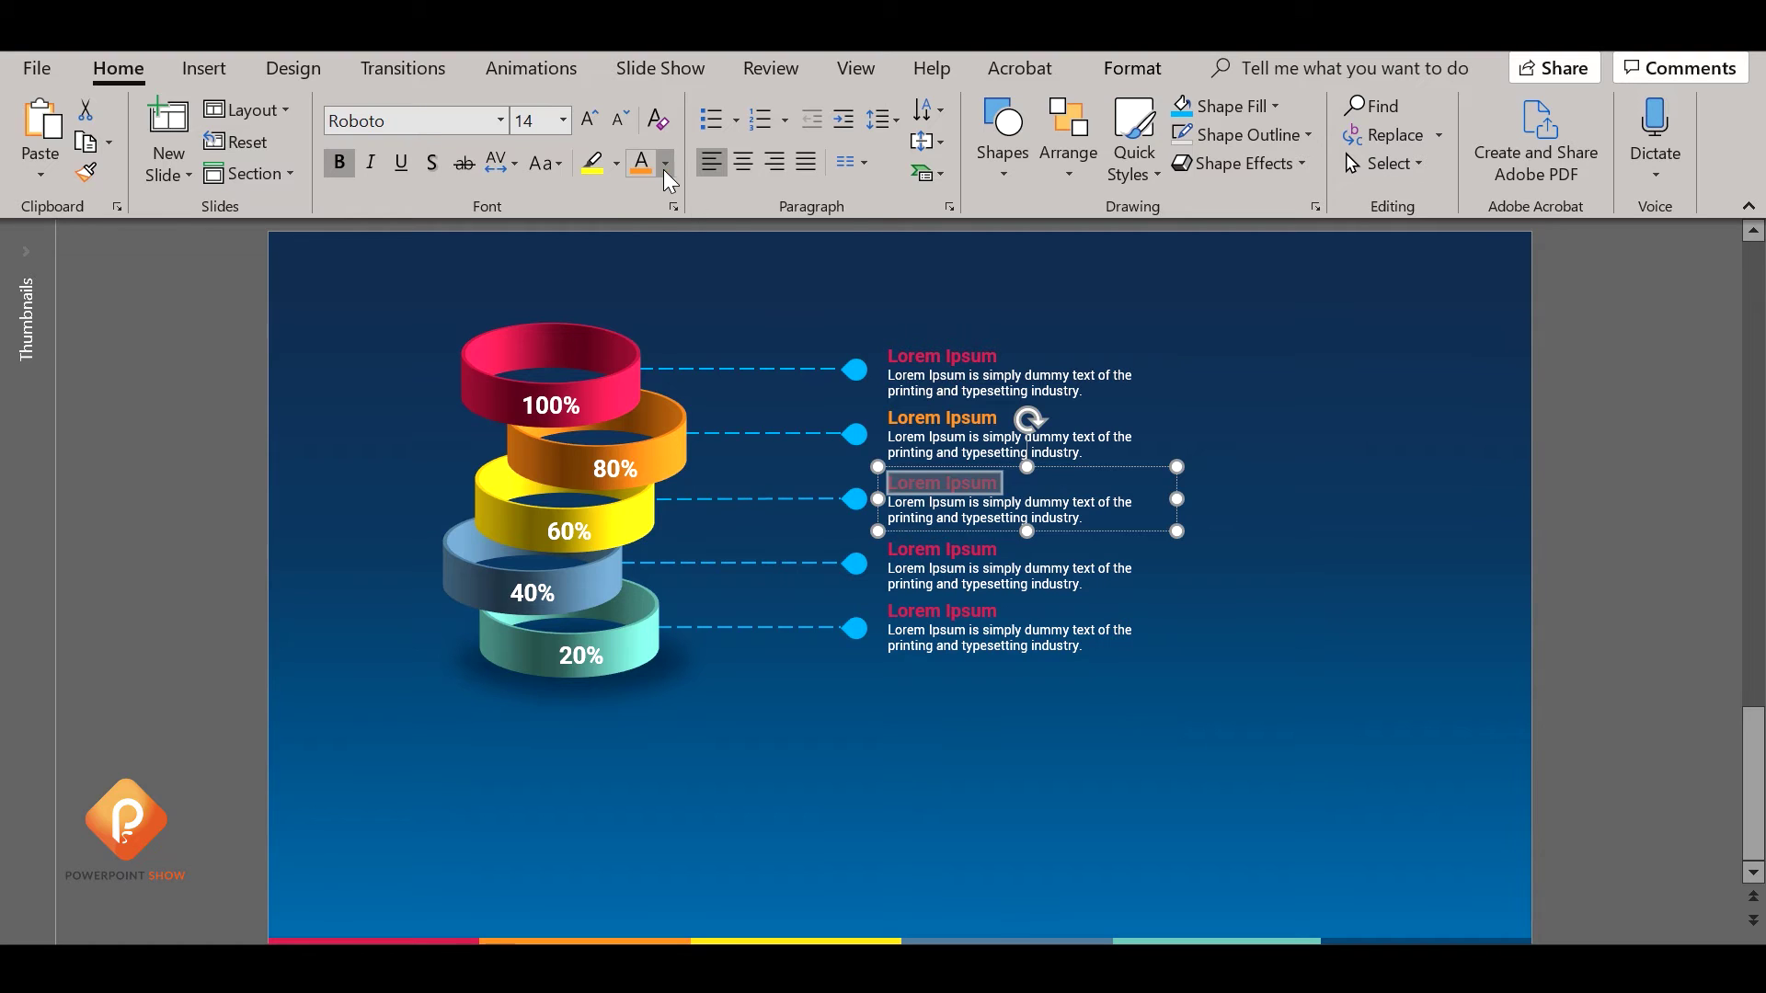
click(665, 165)
click(793, 423)
Colour the fourth title steel blue and the fifth teal.
triple_click(943, 549)
click(665, 165)
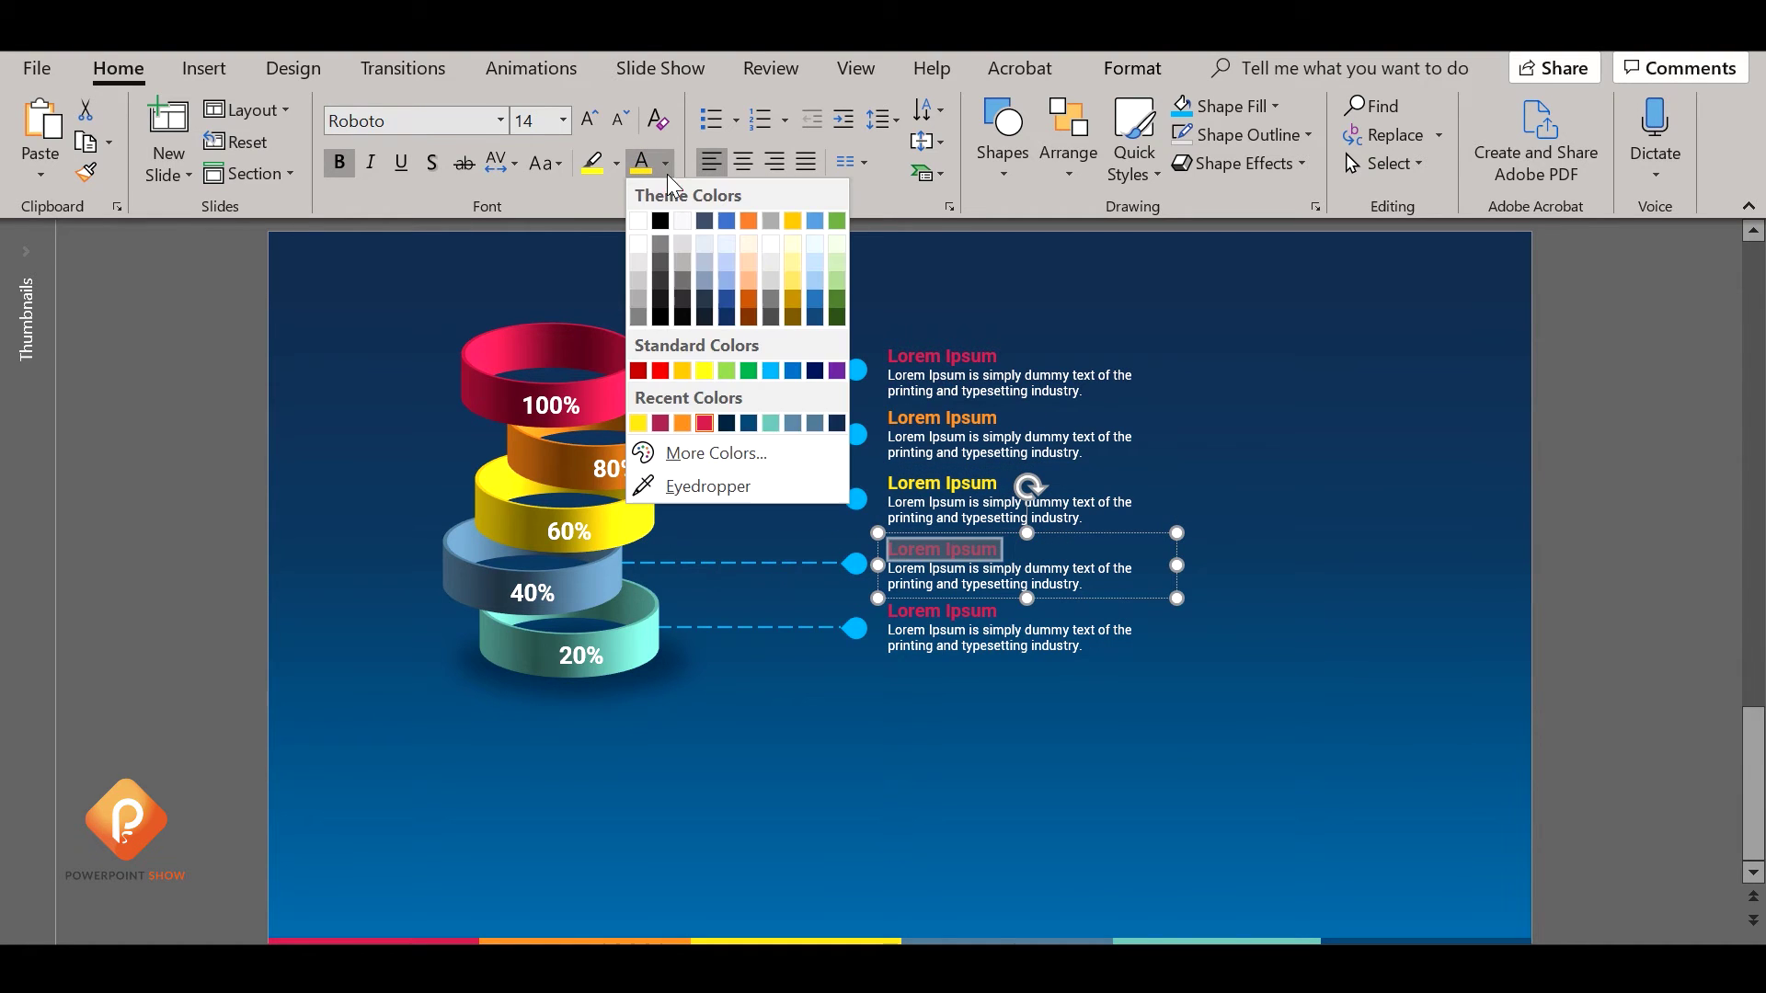
click(793, 423)
triple_click(942, 610)
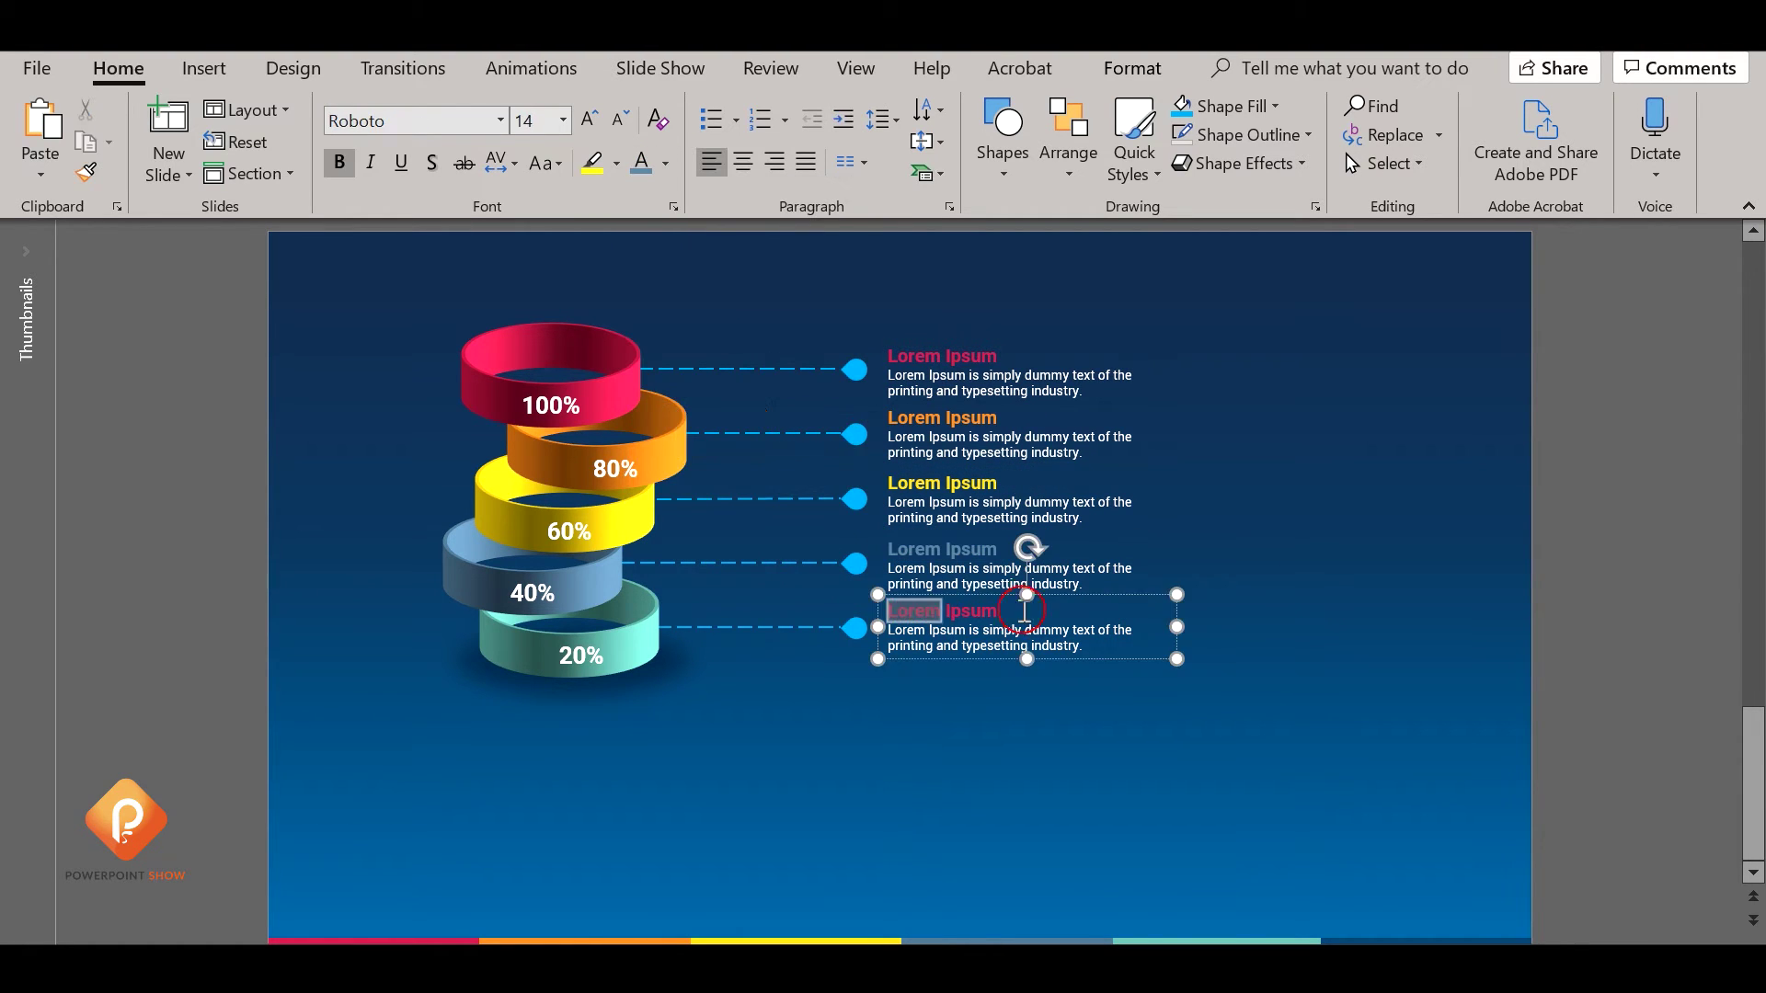
click(665, 165)
click(793, 423)
click(1359, 446)
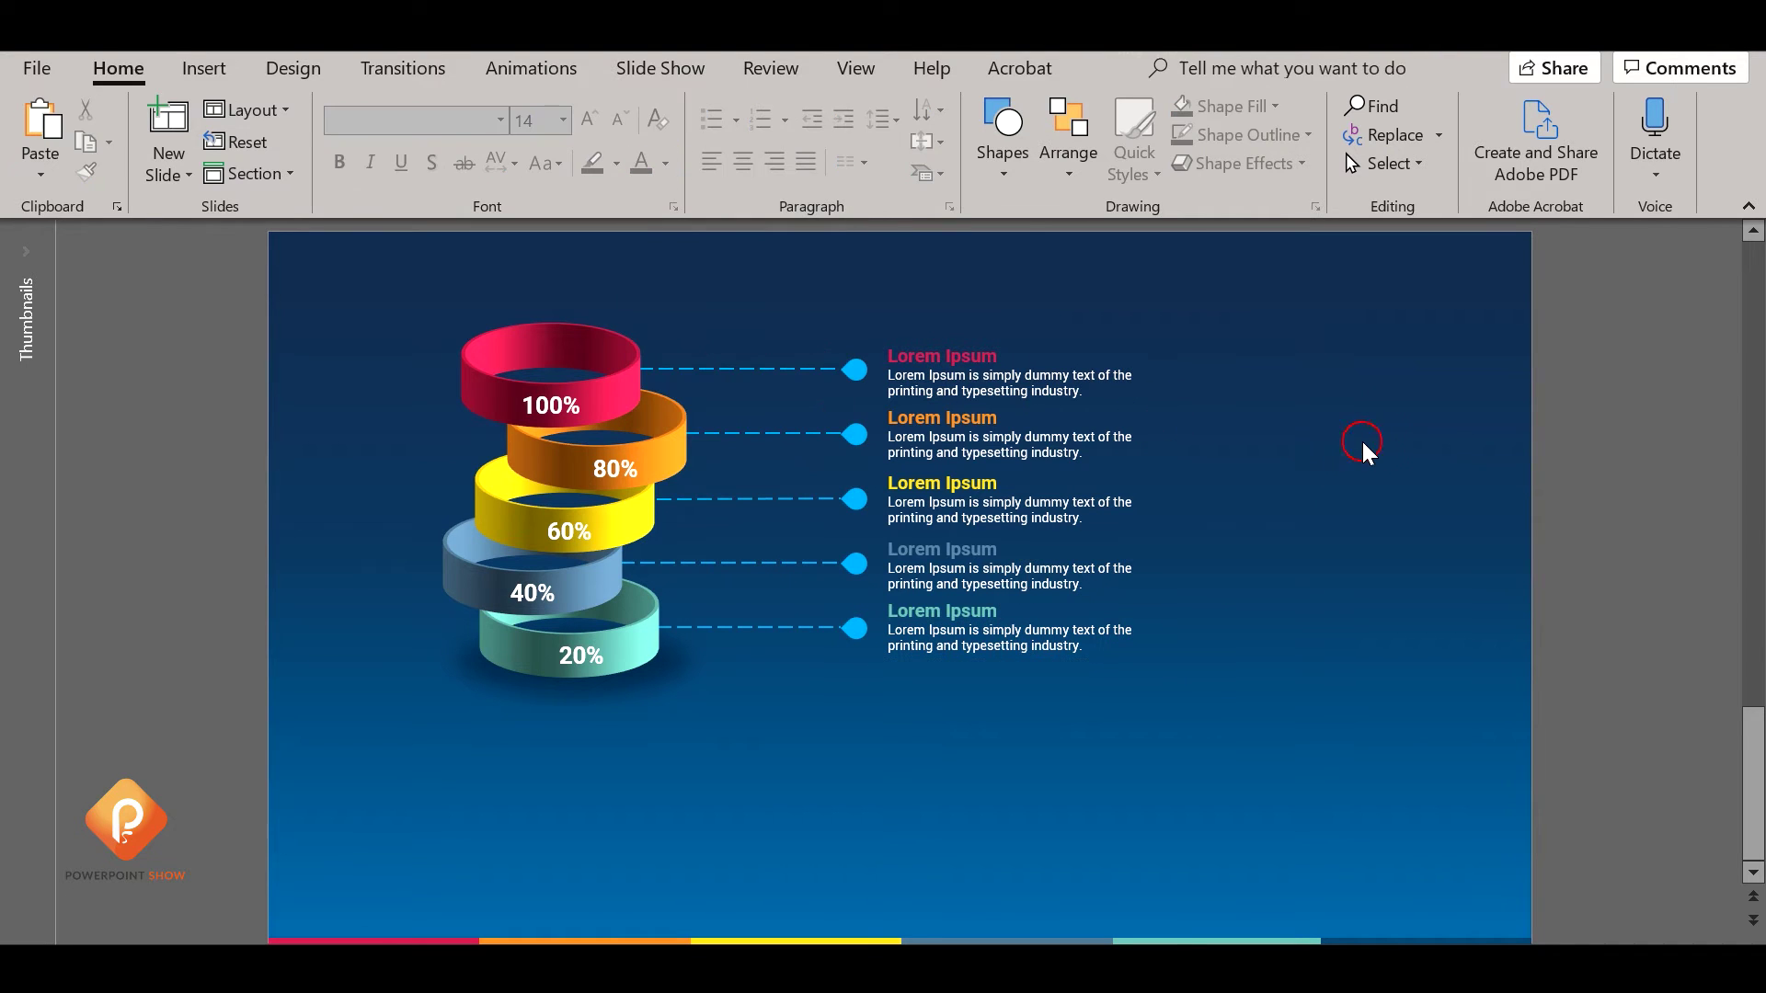
Move all five Lorem Ipsum text blocks further right.
click(1021, 386)
shift+click(1003, 446)
shift+click(998, 511)
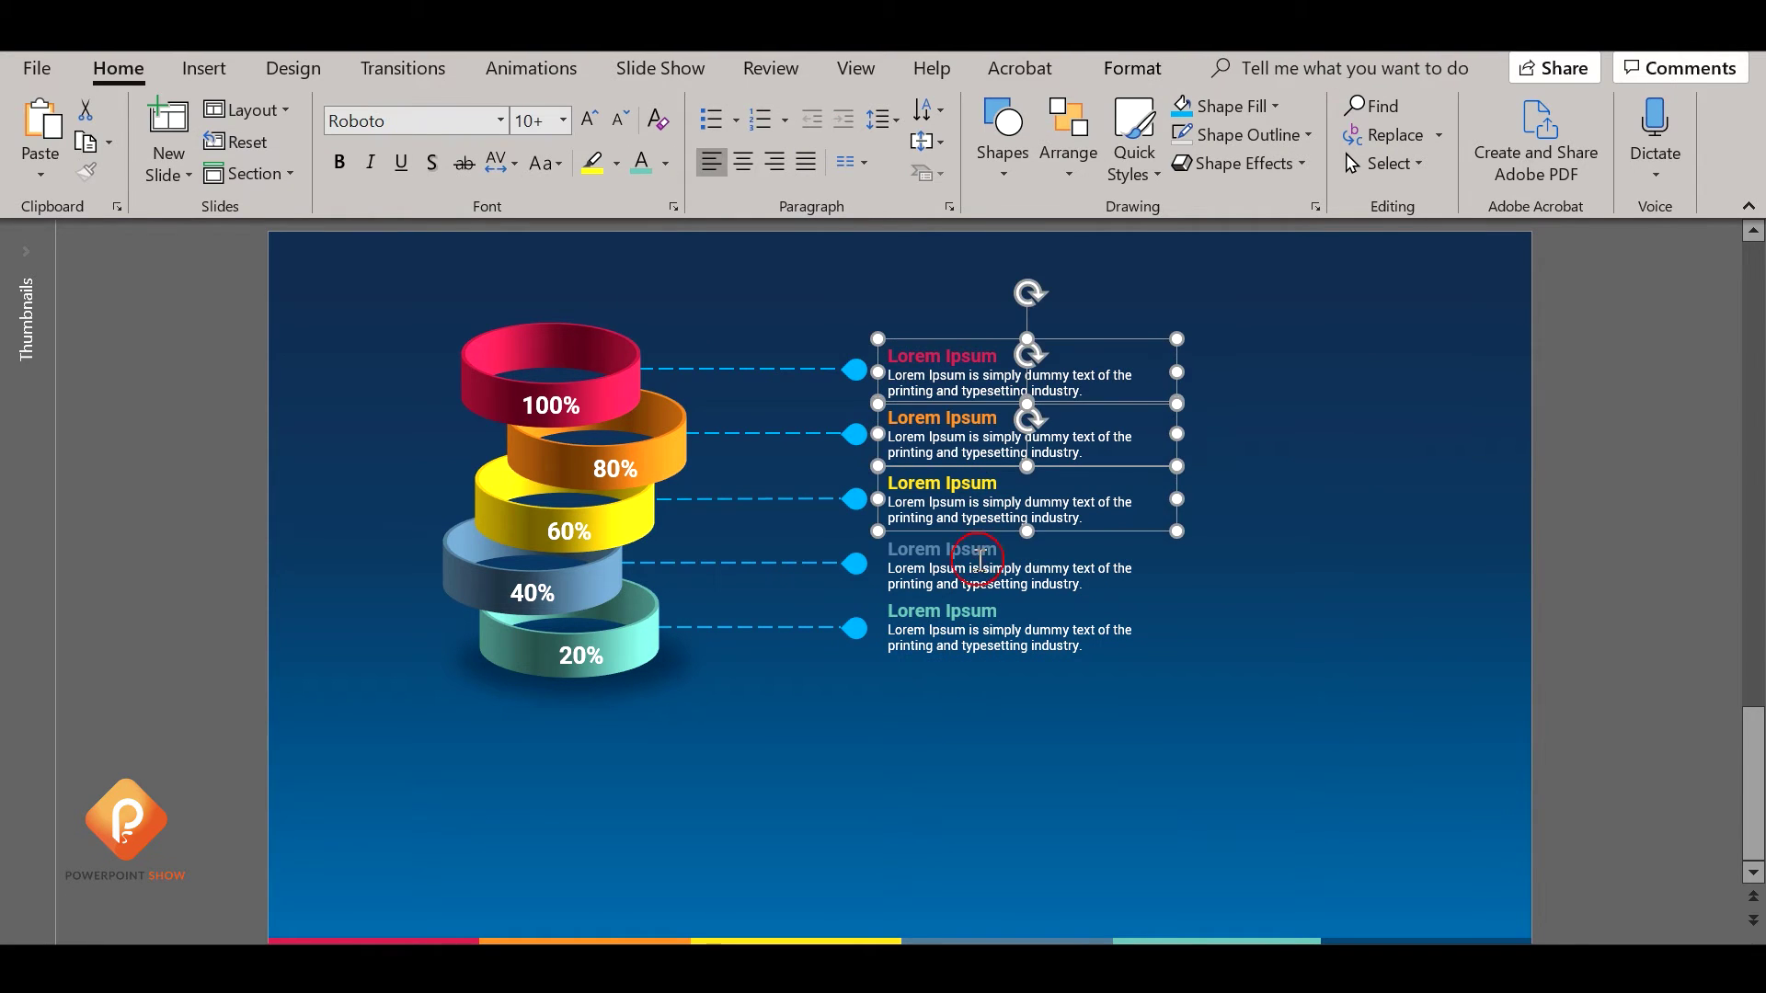
shift+click(991, 575)
shift+click(986, 631)
drag(1121, 671, 1260, 662)
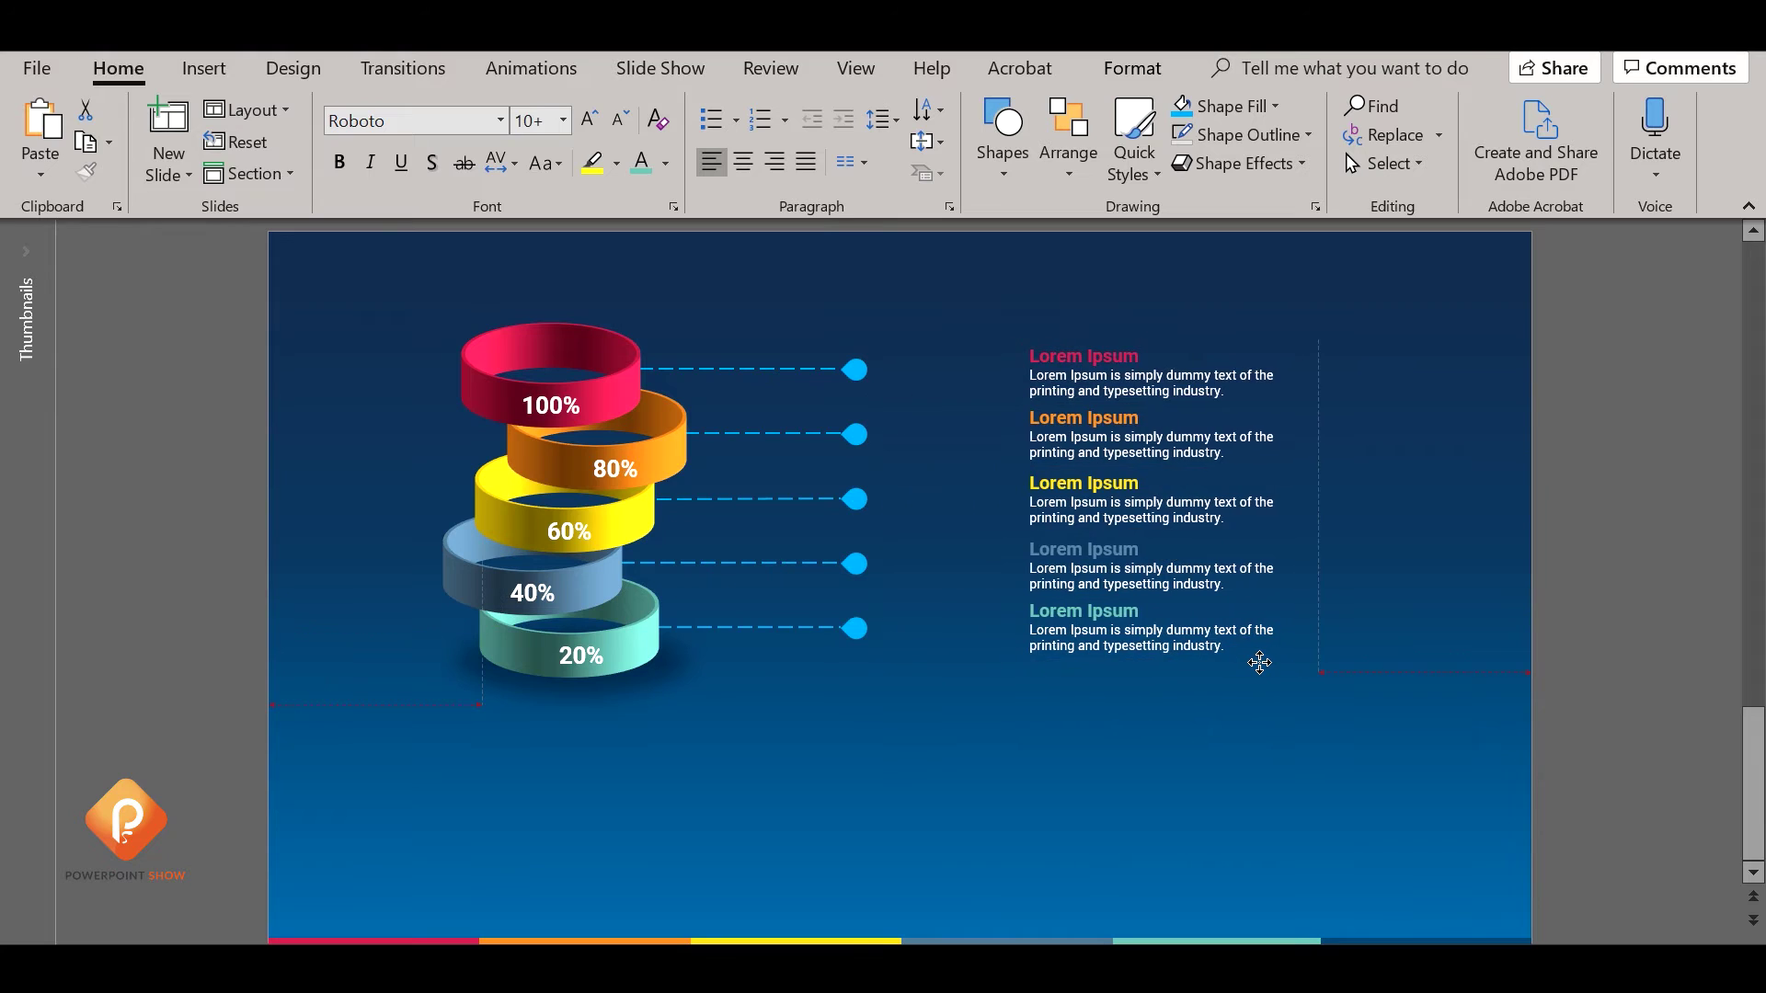
click(870, 464)
Move all five dashed leader lines to the right.
click(780, 366)
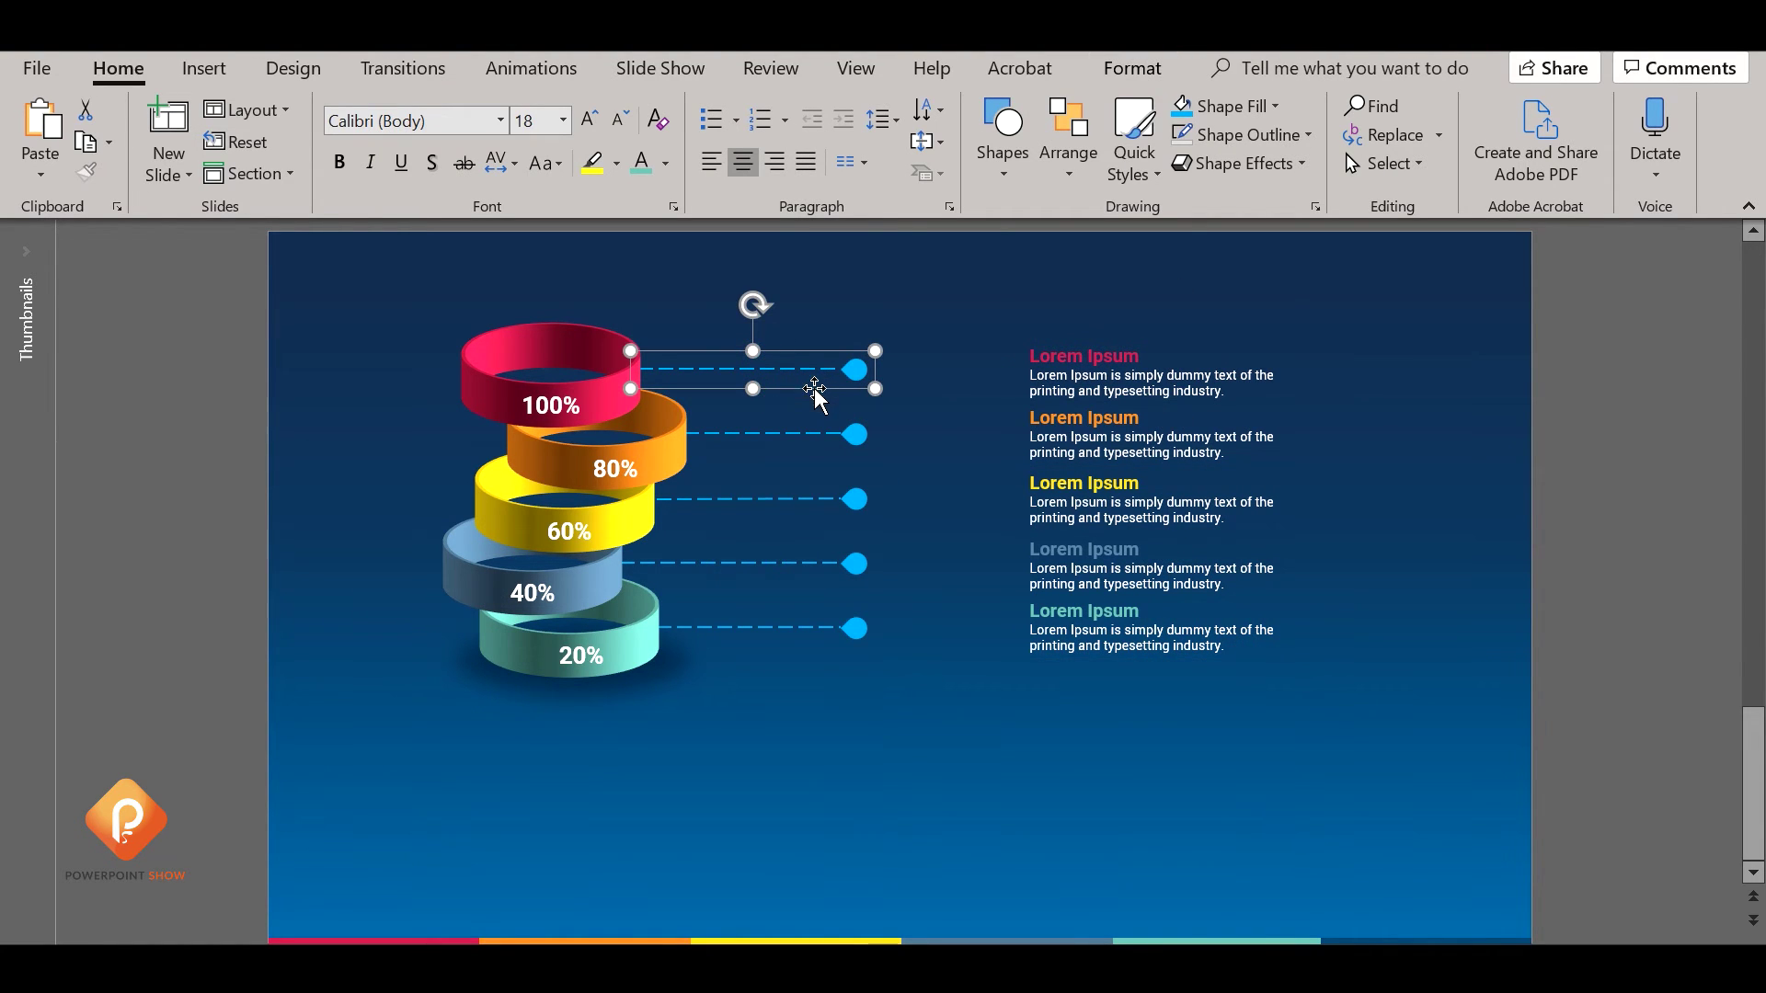
shift+click(809, 437)
shift+click(815, 501)
shift+click(825, 564)
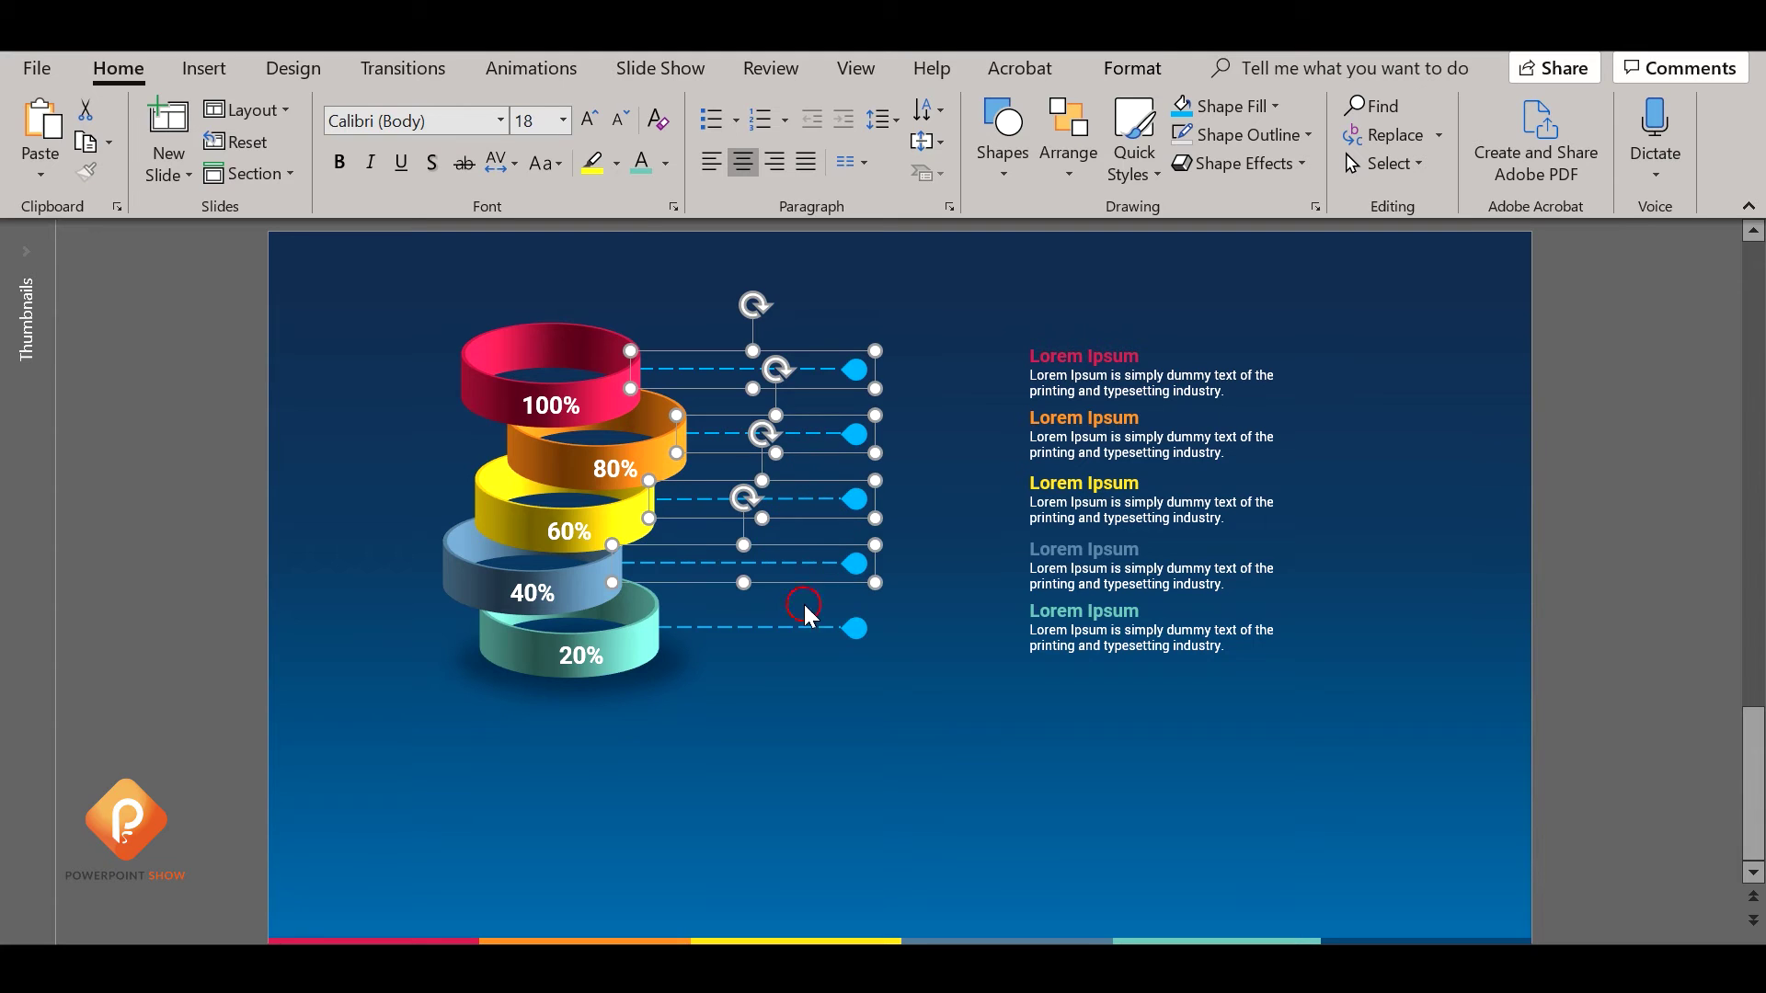
shift+click(805, 646)
drag(806, 647, 945, 654)
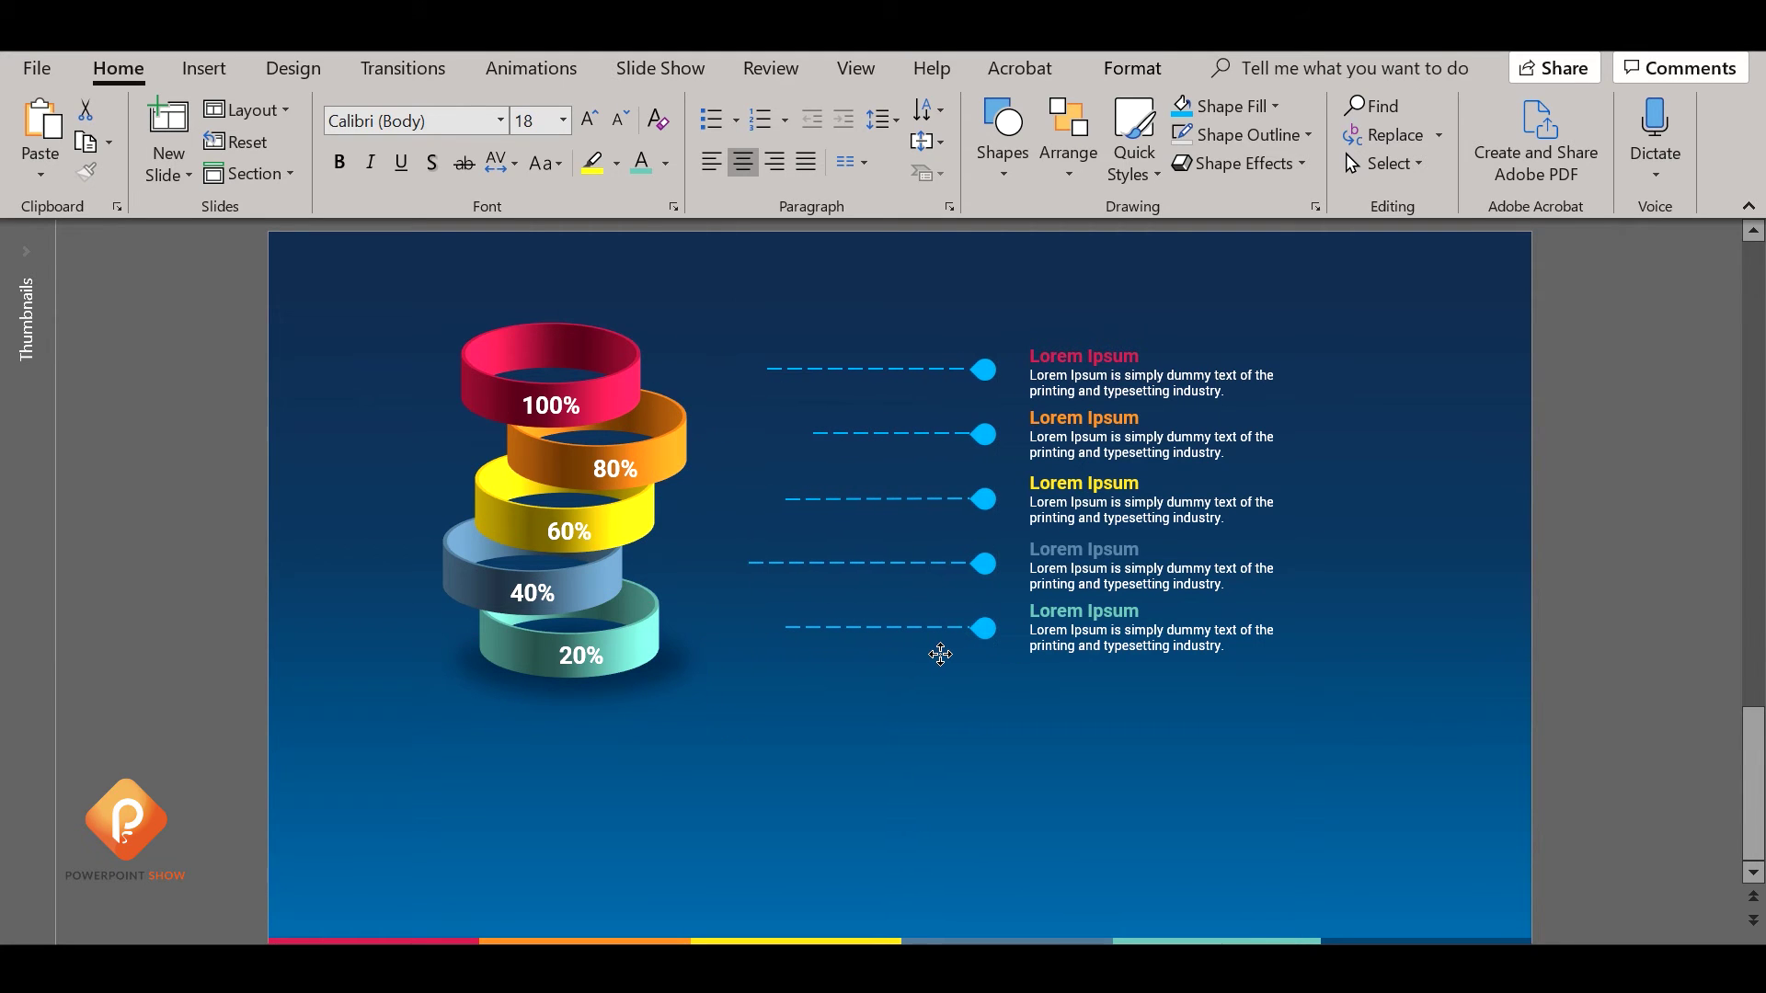
click(787, 481)
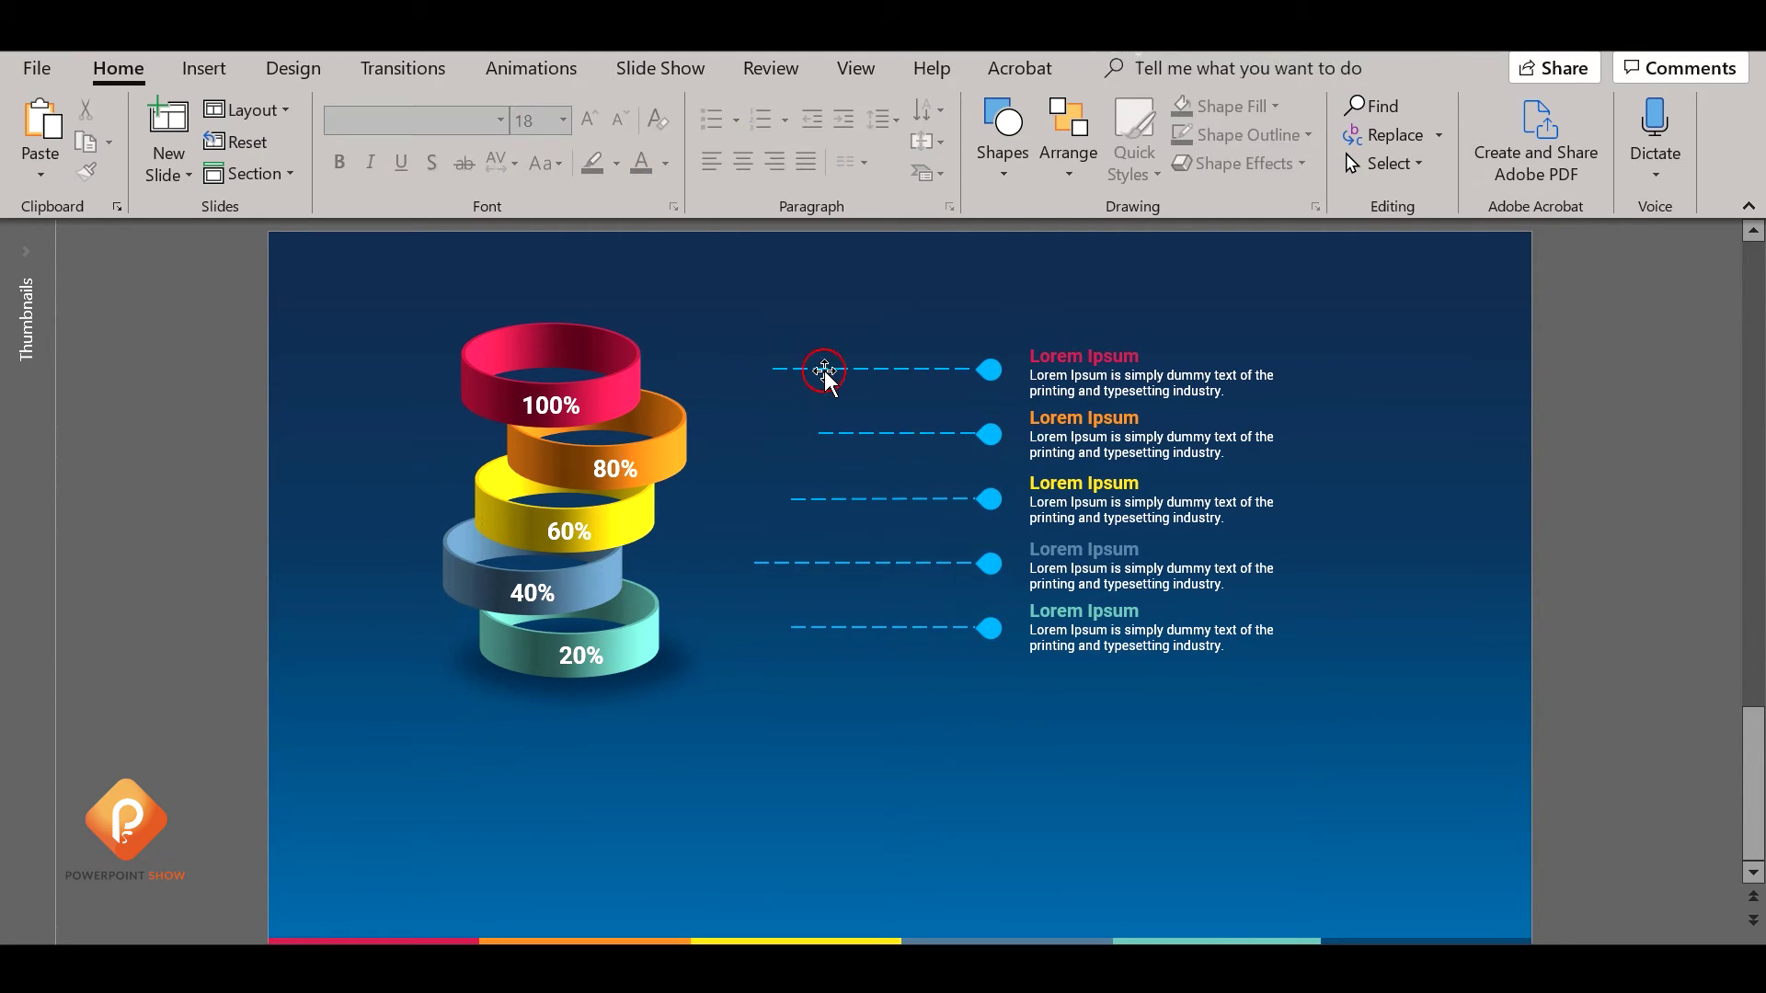
Extend the top and second leaders' left ends to the red and orange rings.
click(819, 369)
shift+click(816, 433)
shift+click(832, 499)
shift+click(825, 563)
shift+click(832, 627)
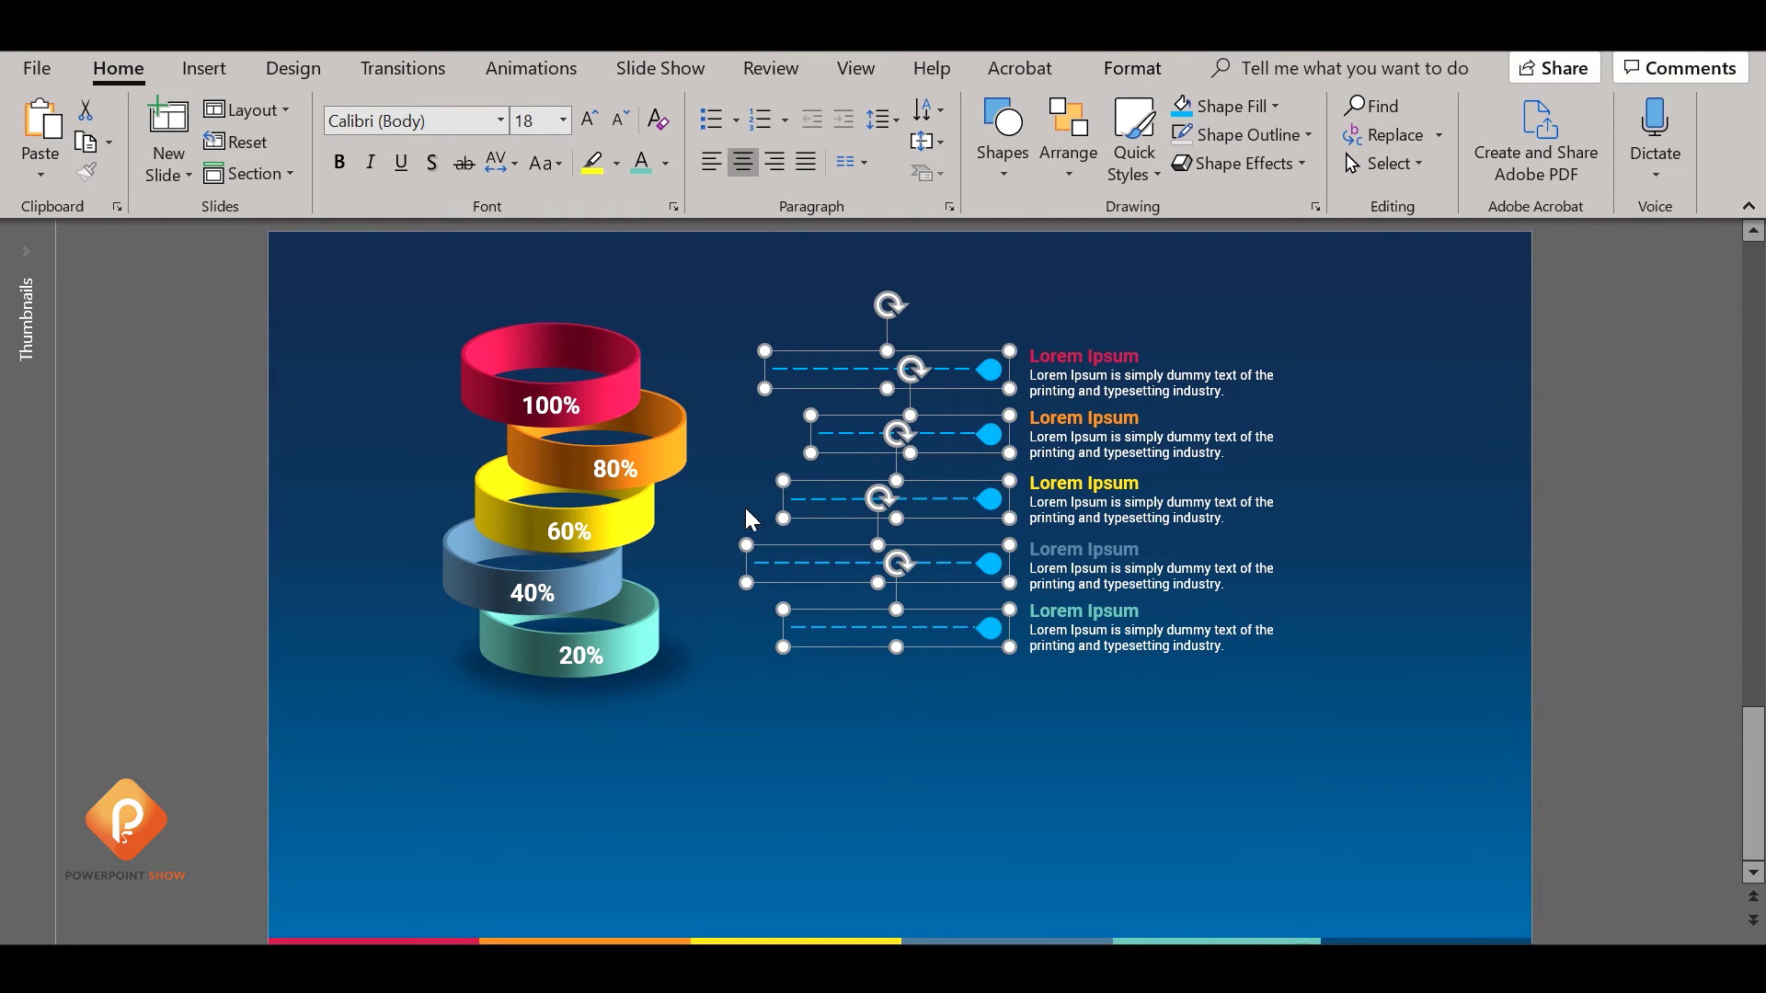
click(771, 368)
drag(771, 366, 624, 364)
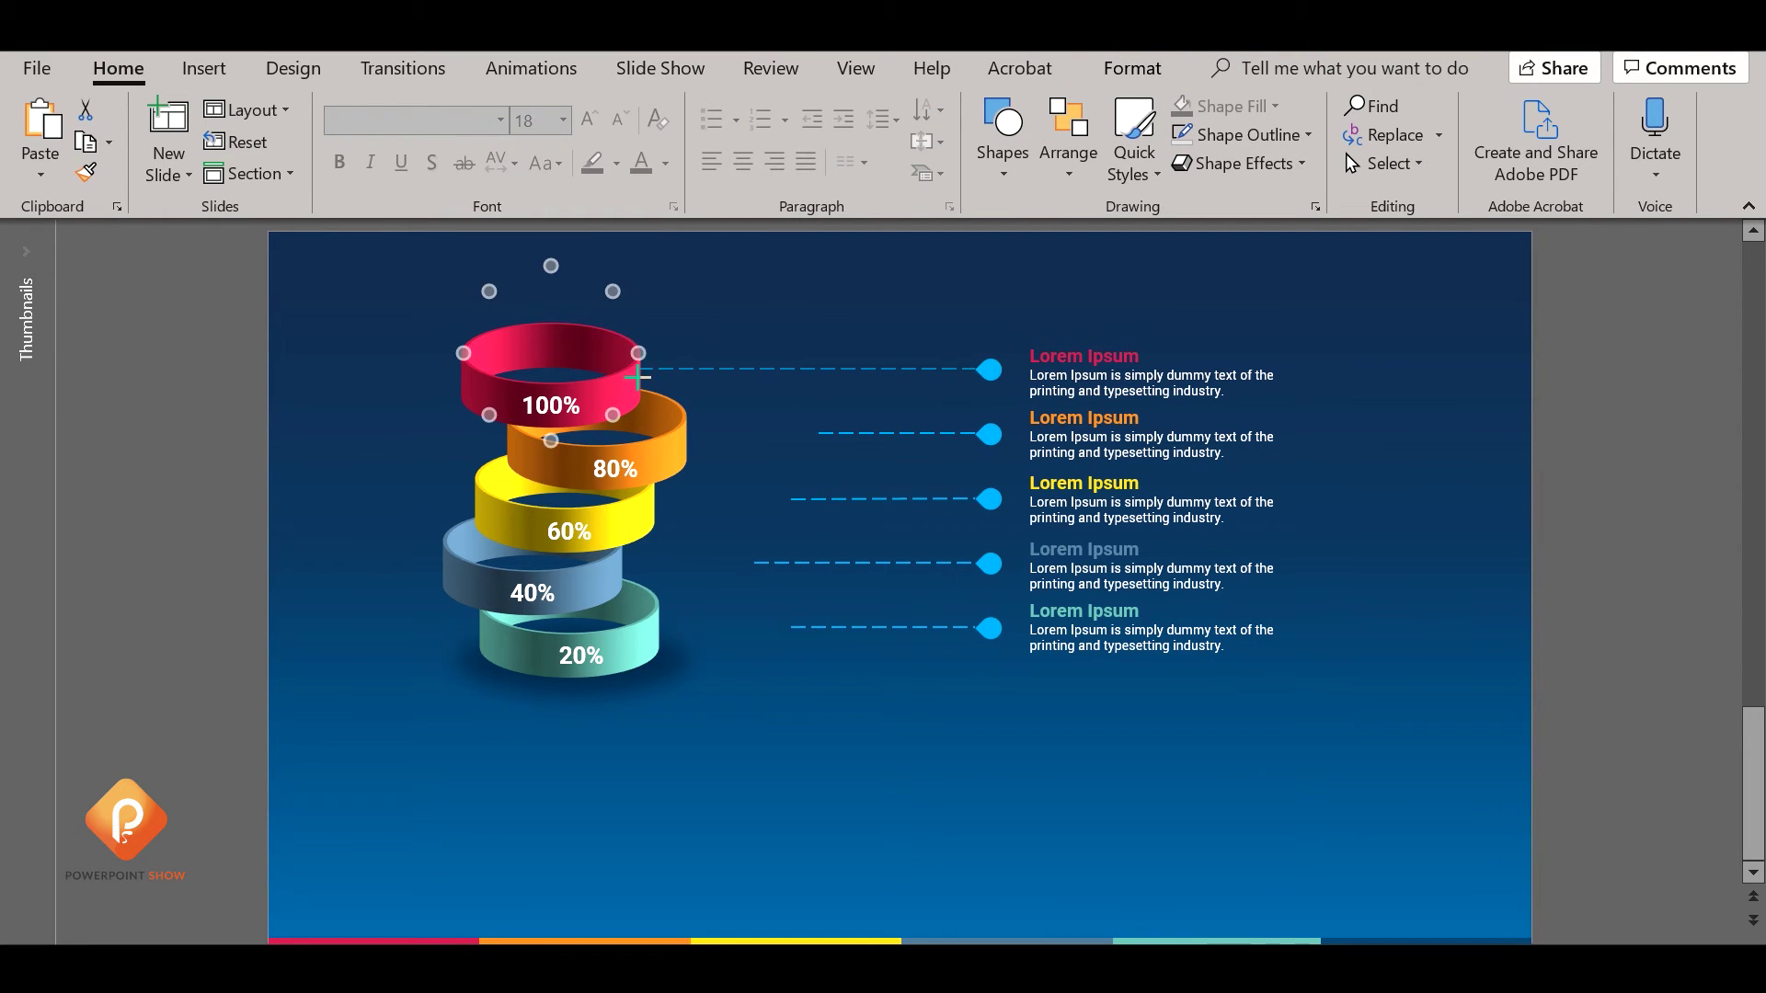
click(828, 433)
drag(819, 433, 685, 433)
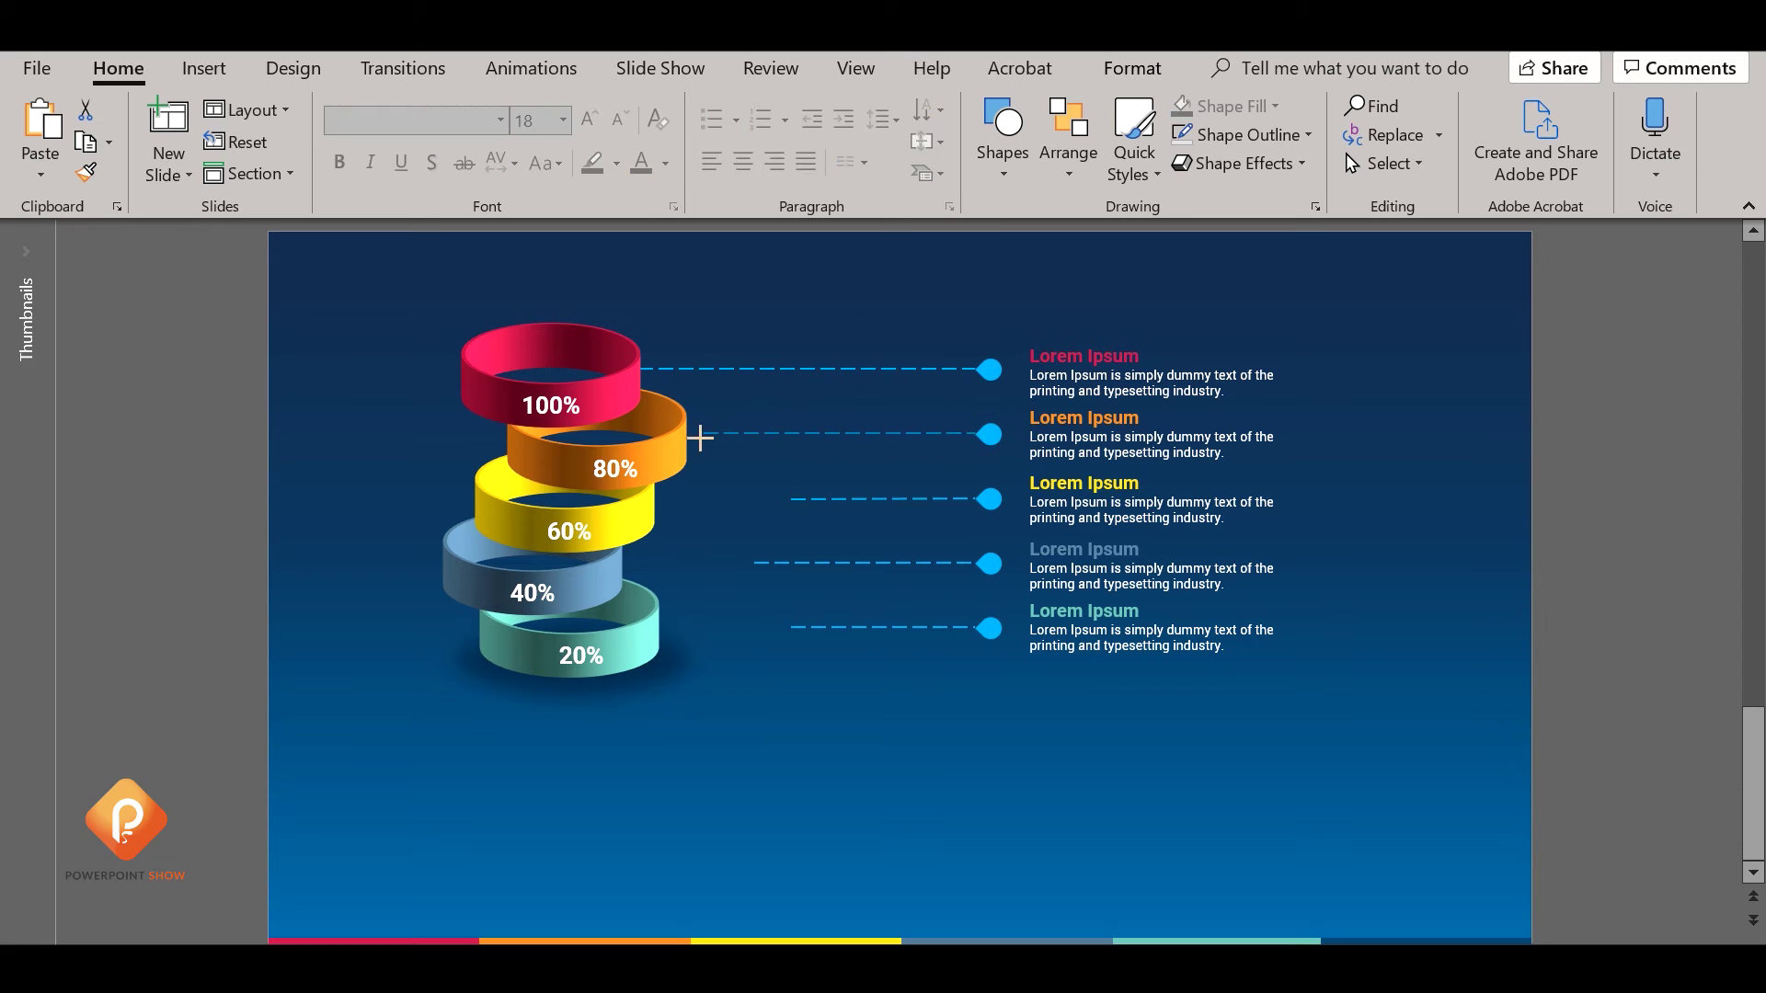
Extend the third, fourth and fifth leaders to the yellow, blue 40% and teal 20% rings.
click(793, 498)
drag(789, 498, 661, 499)
click(787, 563)
drag(754, 562, 622, 562)
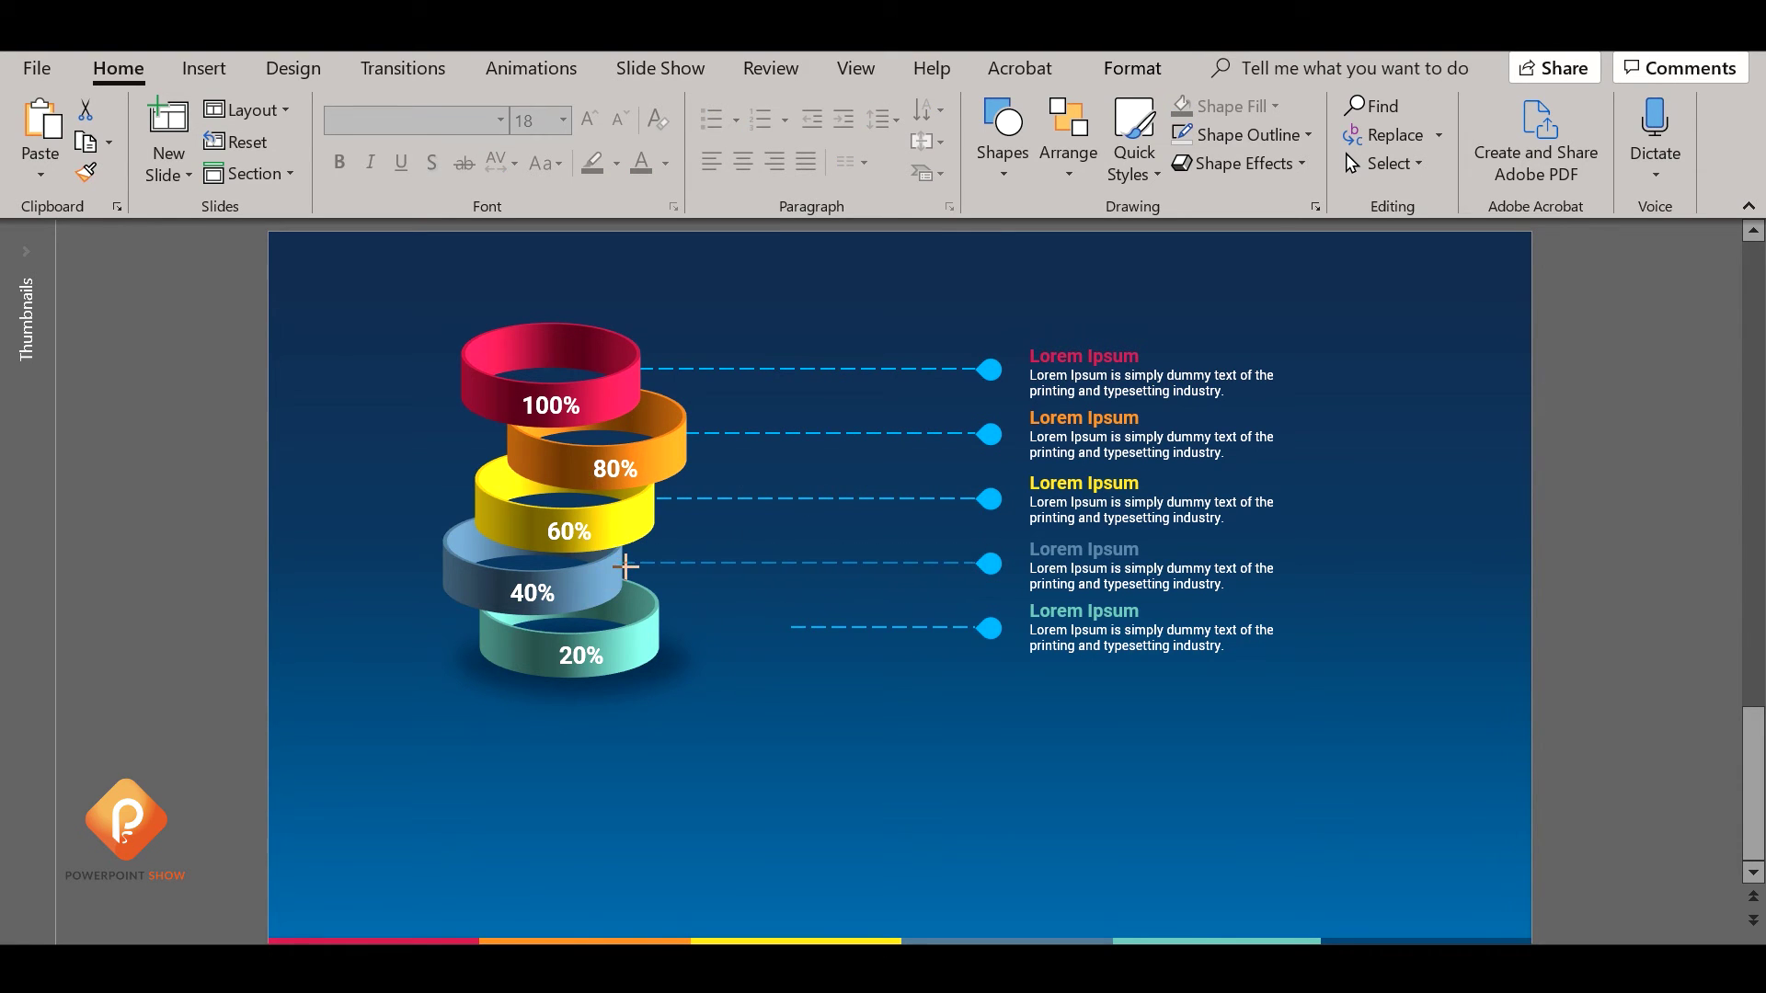
click(816, 625)
drag(789, 627, 662, 627)
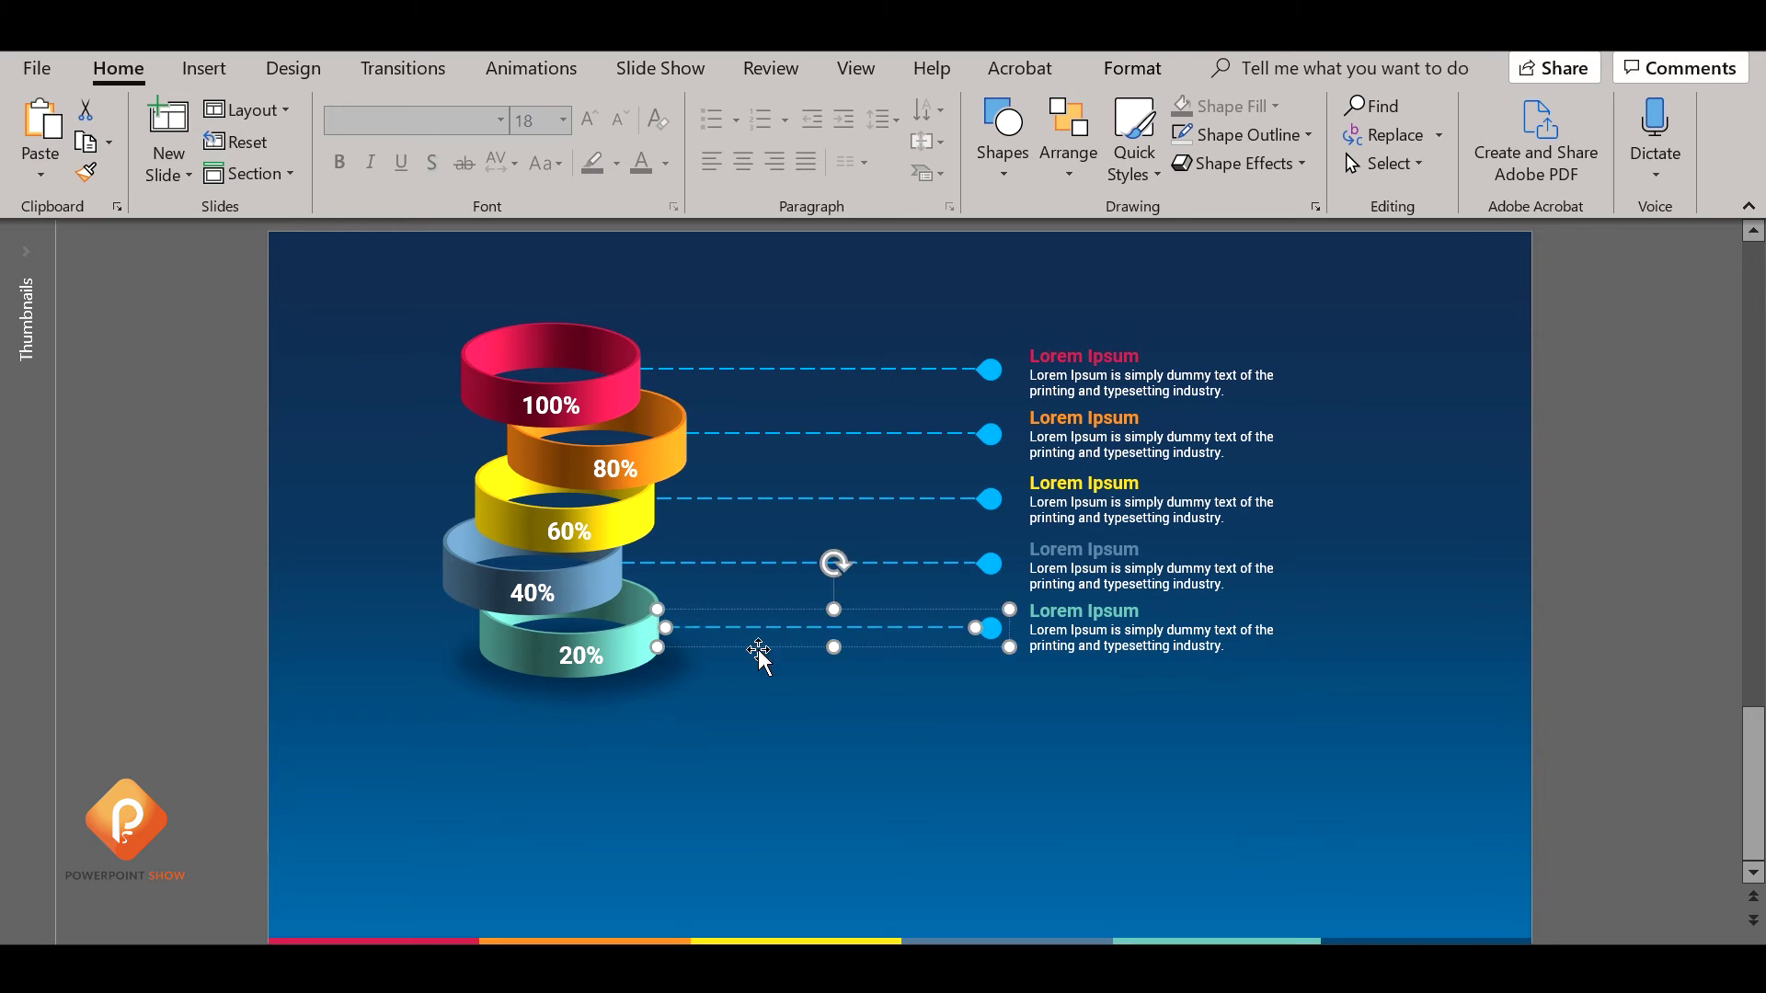
click(995, 708)
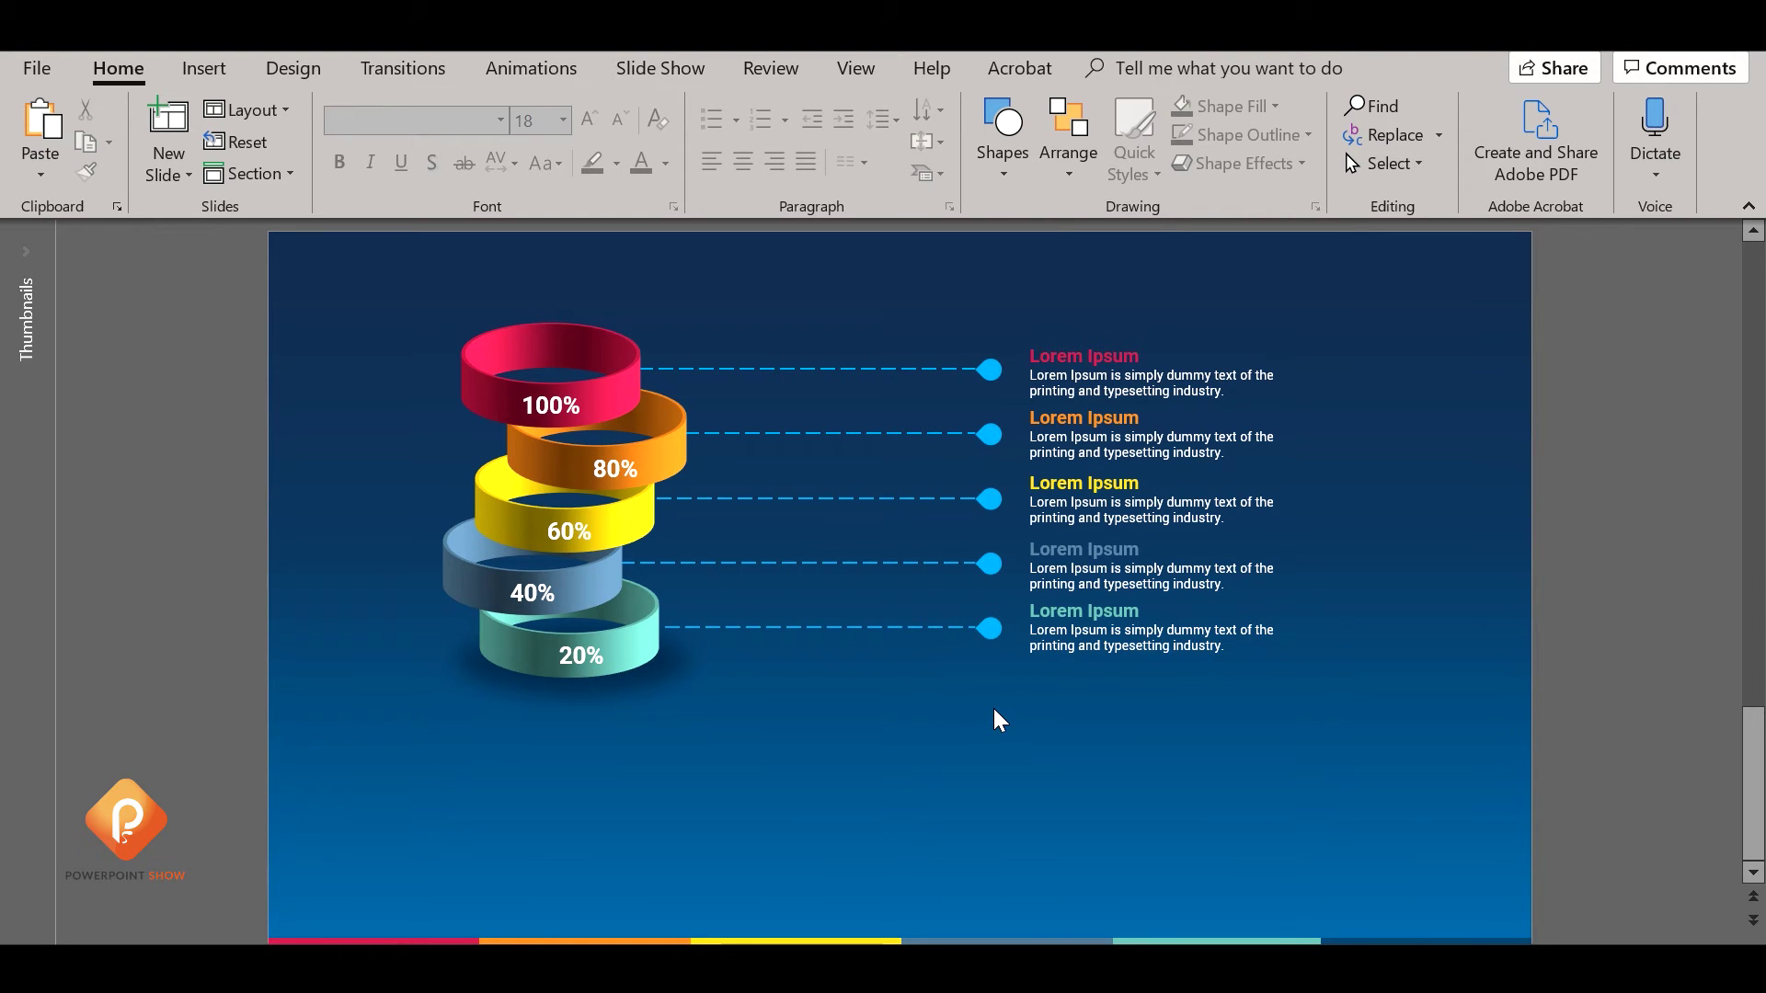
Shift the entire infographic slightly right and down, redoing the first attempt.
drag(350, 267, 1324, 755)
drag(1253, 335, 1271, 335)
key(ctrl+z)
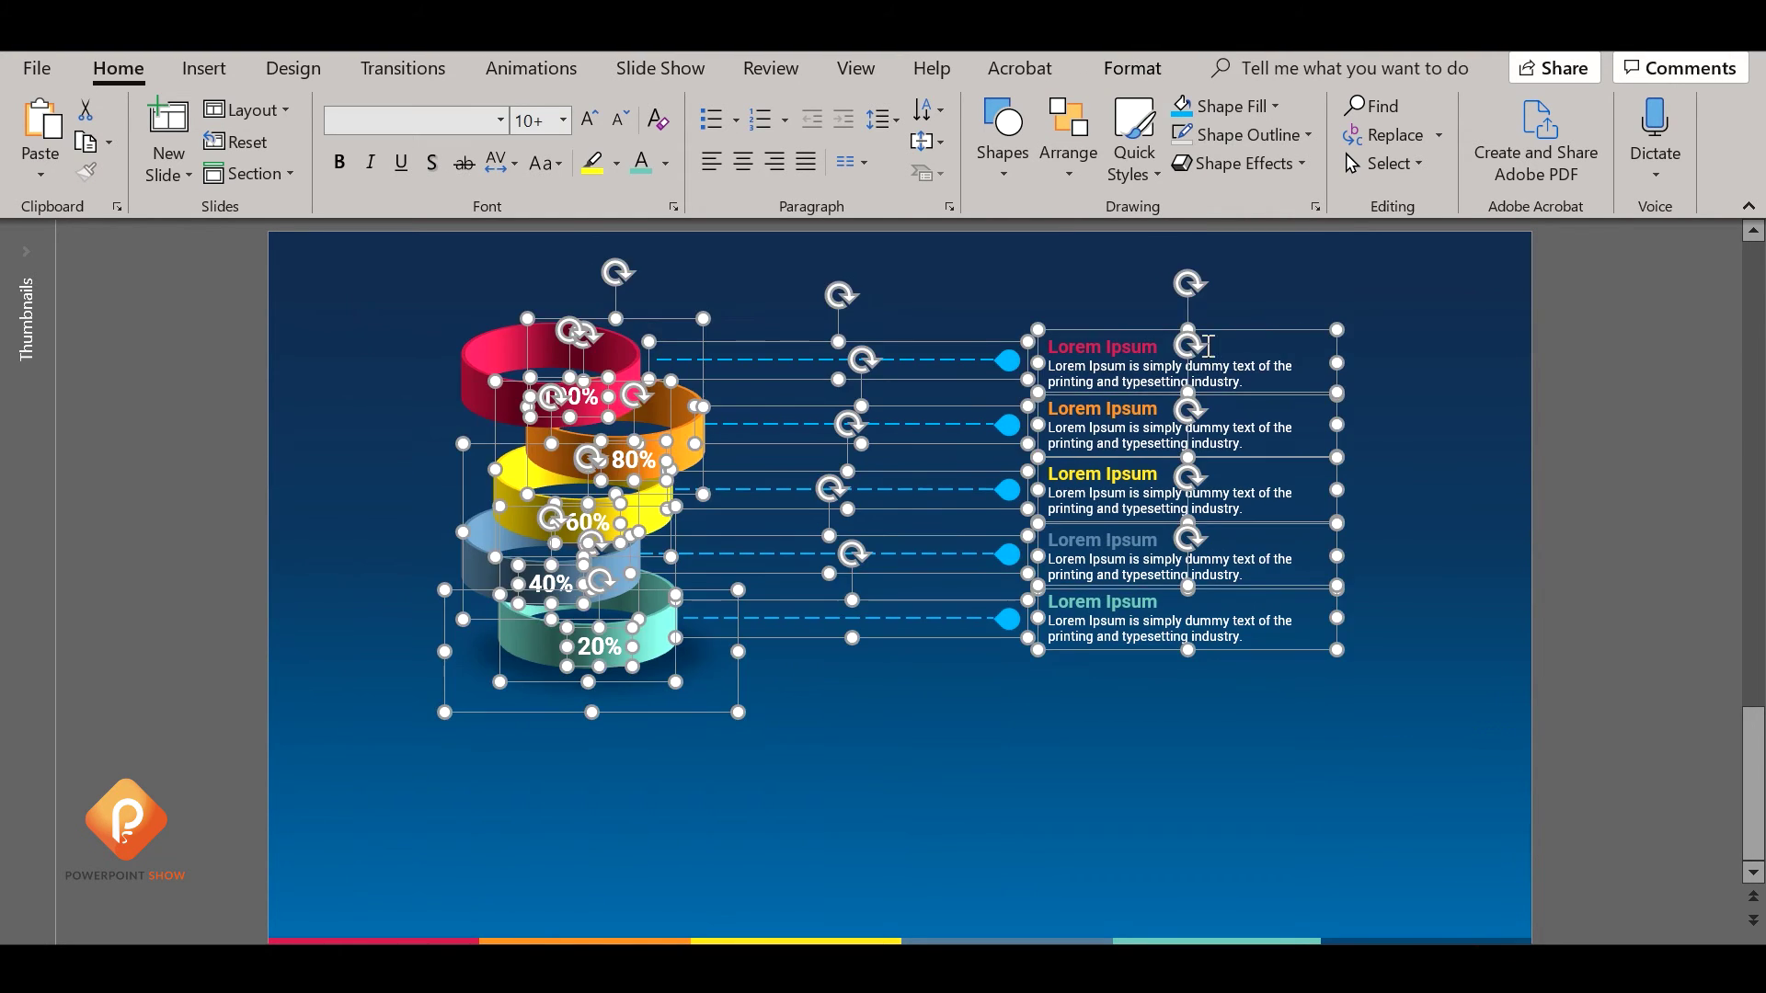
click(319, 288)
drag(326, 250, 1278, 780)
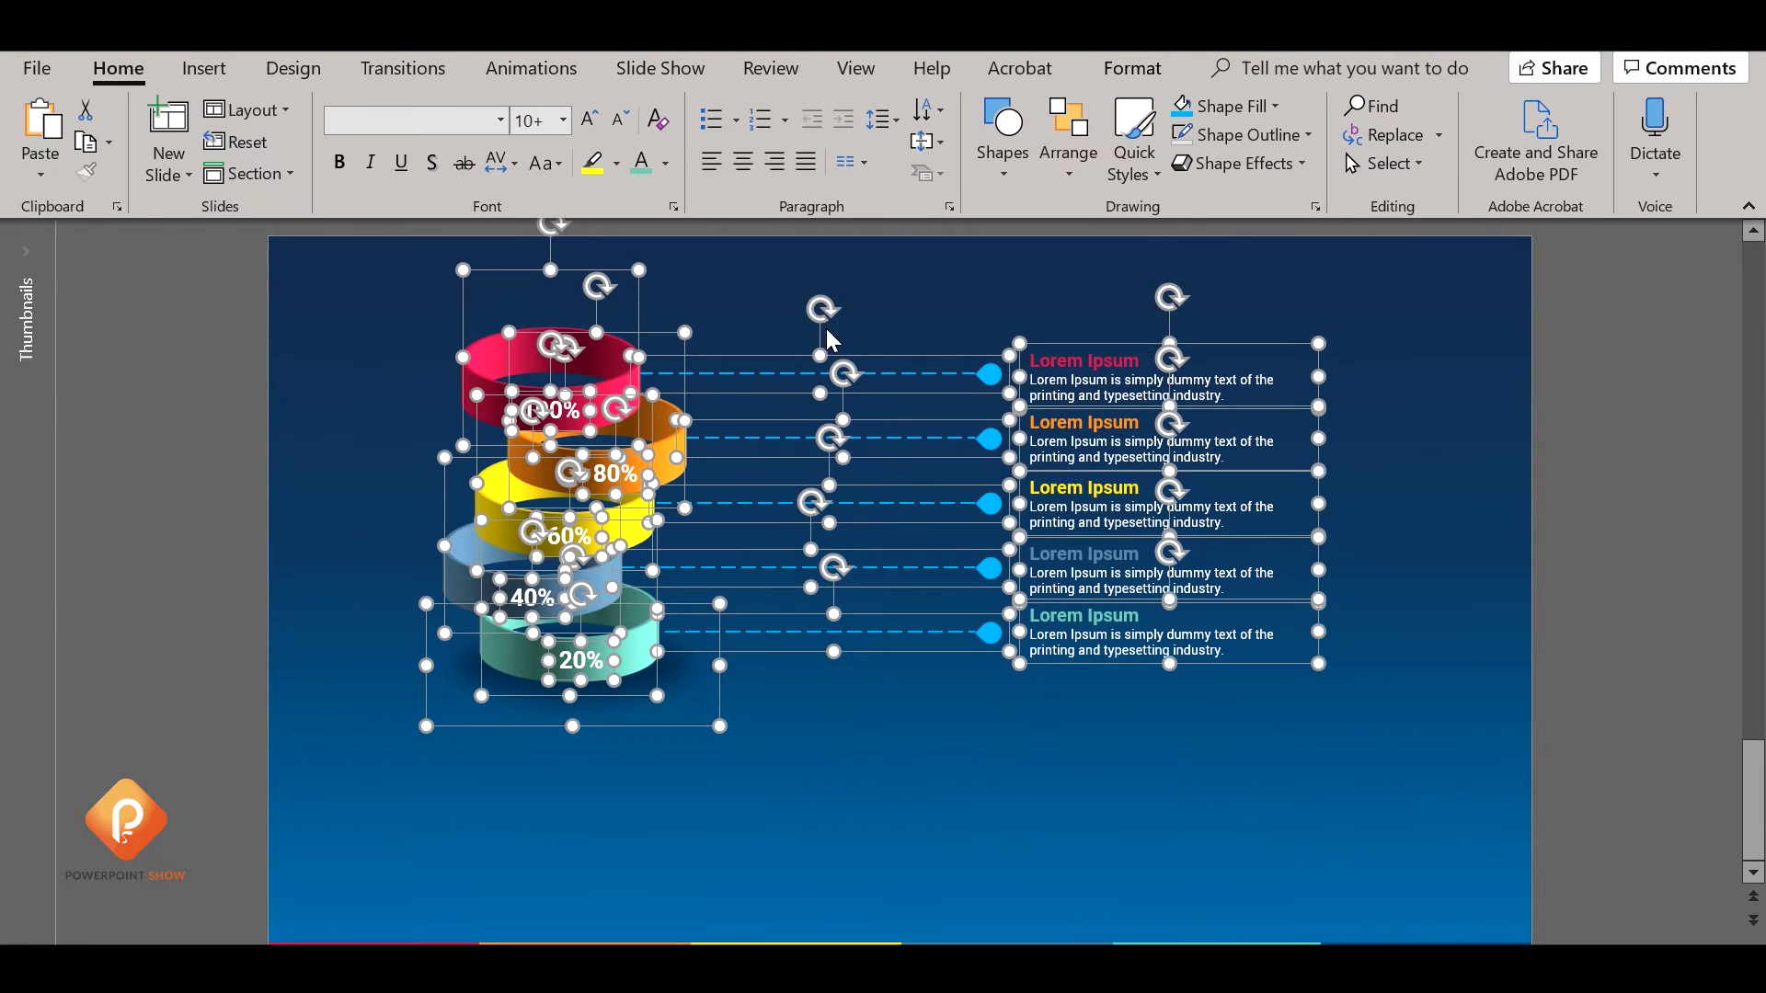
drag(1130, 347, 1168, 351)
Select the first three Lorem Ipsum text blocks.
click(1087, 391)
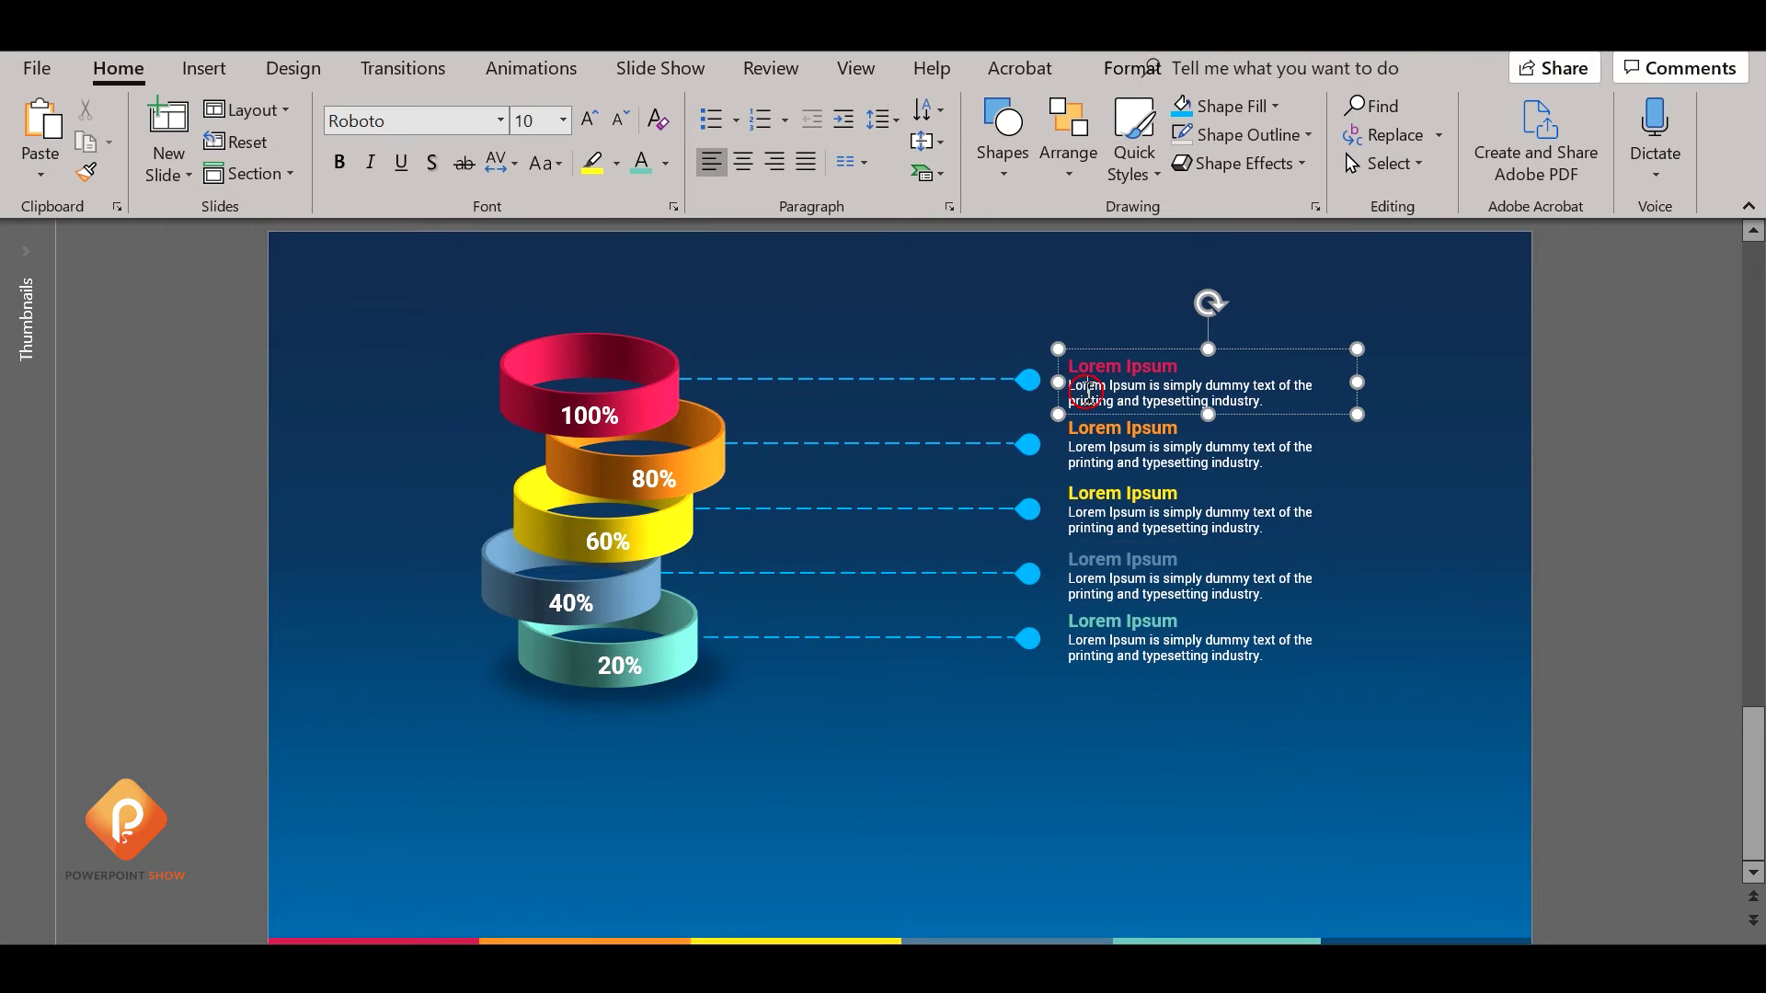
shift+click(1122, 451)
shift+click(1122, 515)
Apply Roboto Light to all five Lorem Ipsum text blocks.
shift+click(1122, 579)
shift+click(1122, 644)
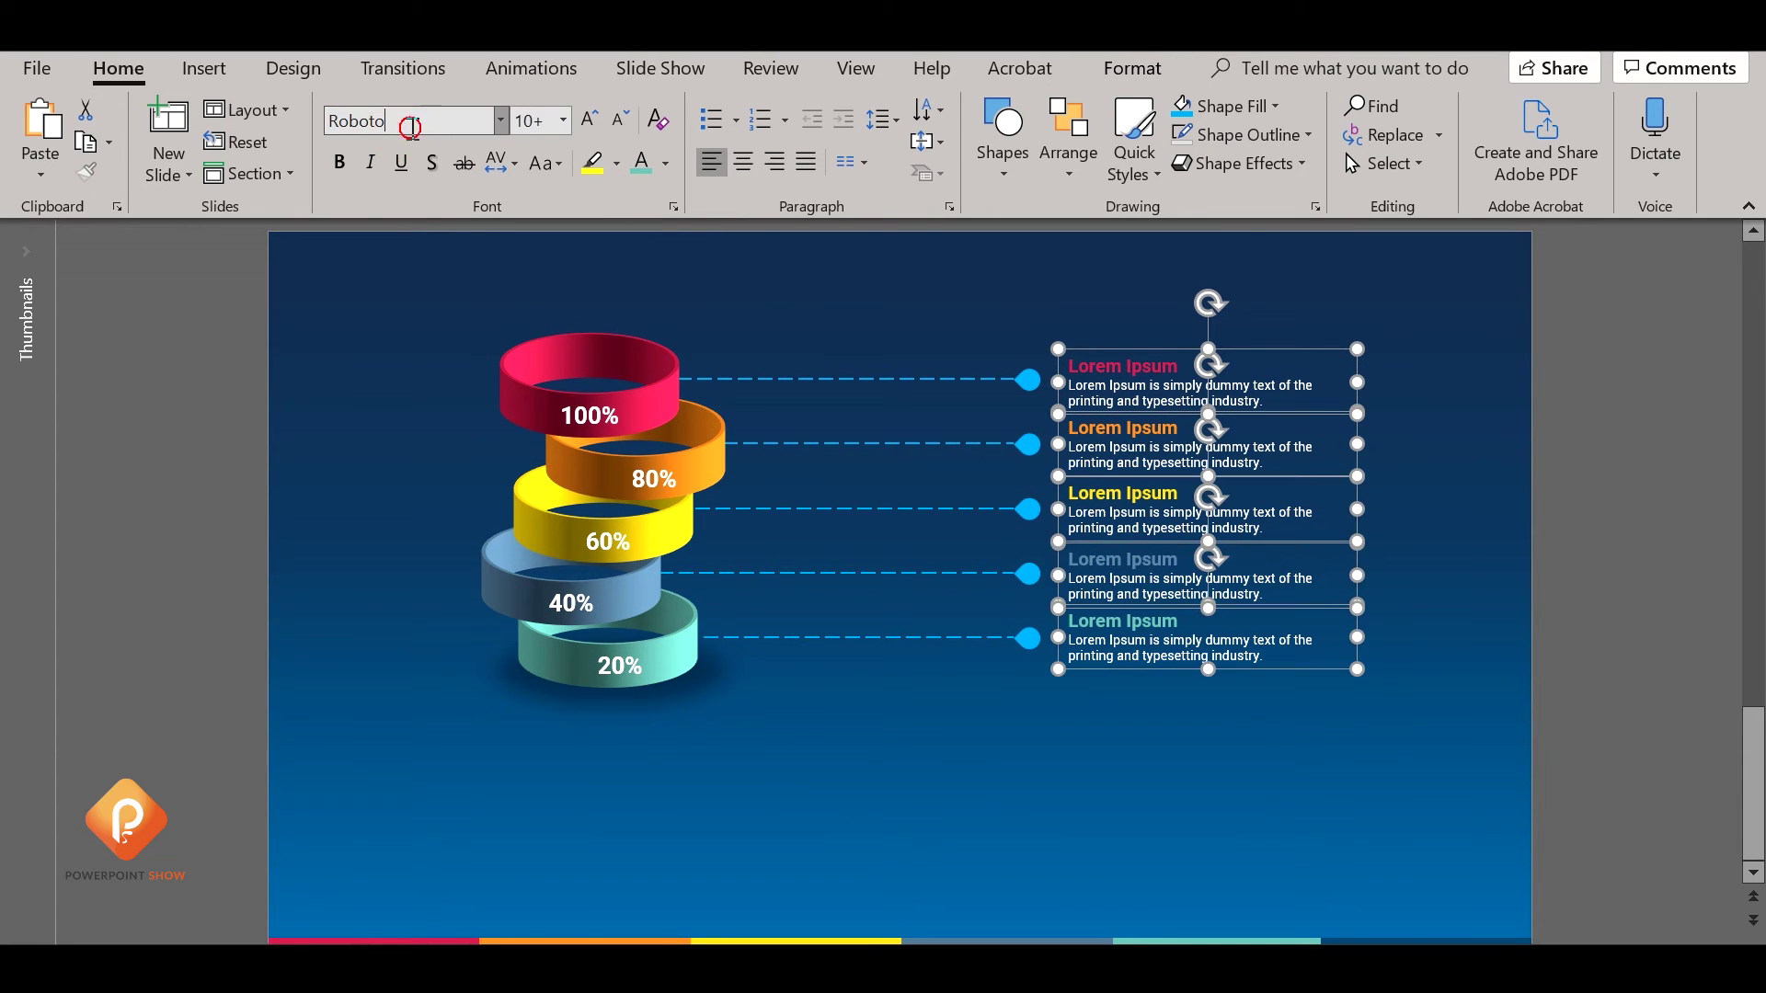
key(Return)
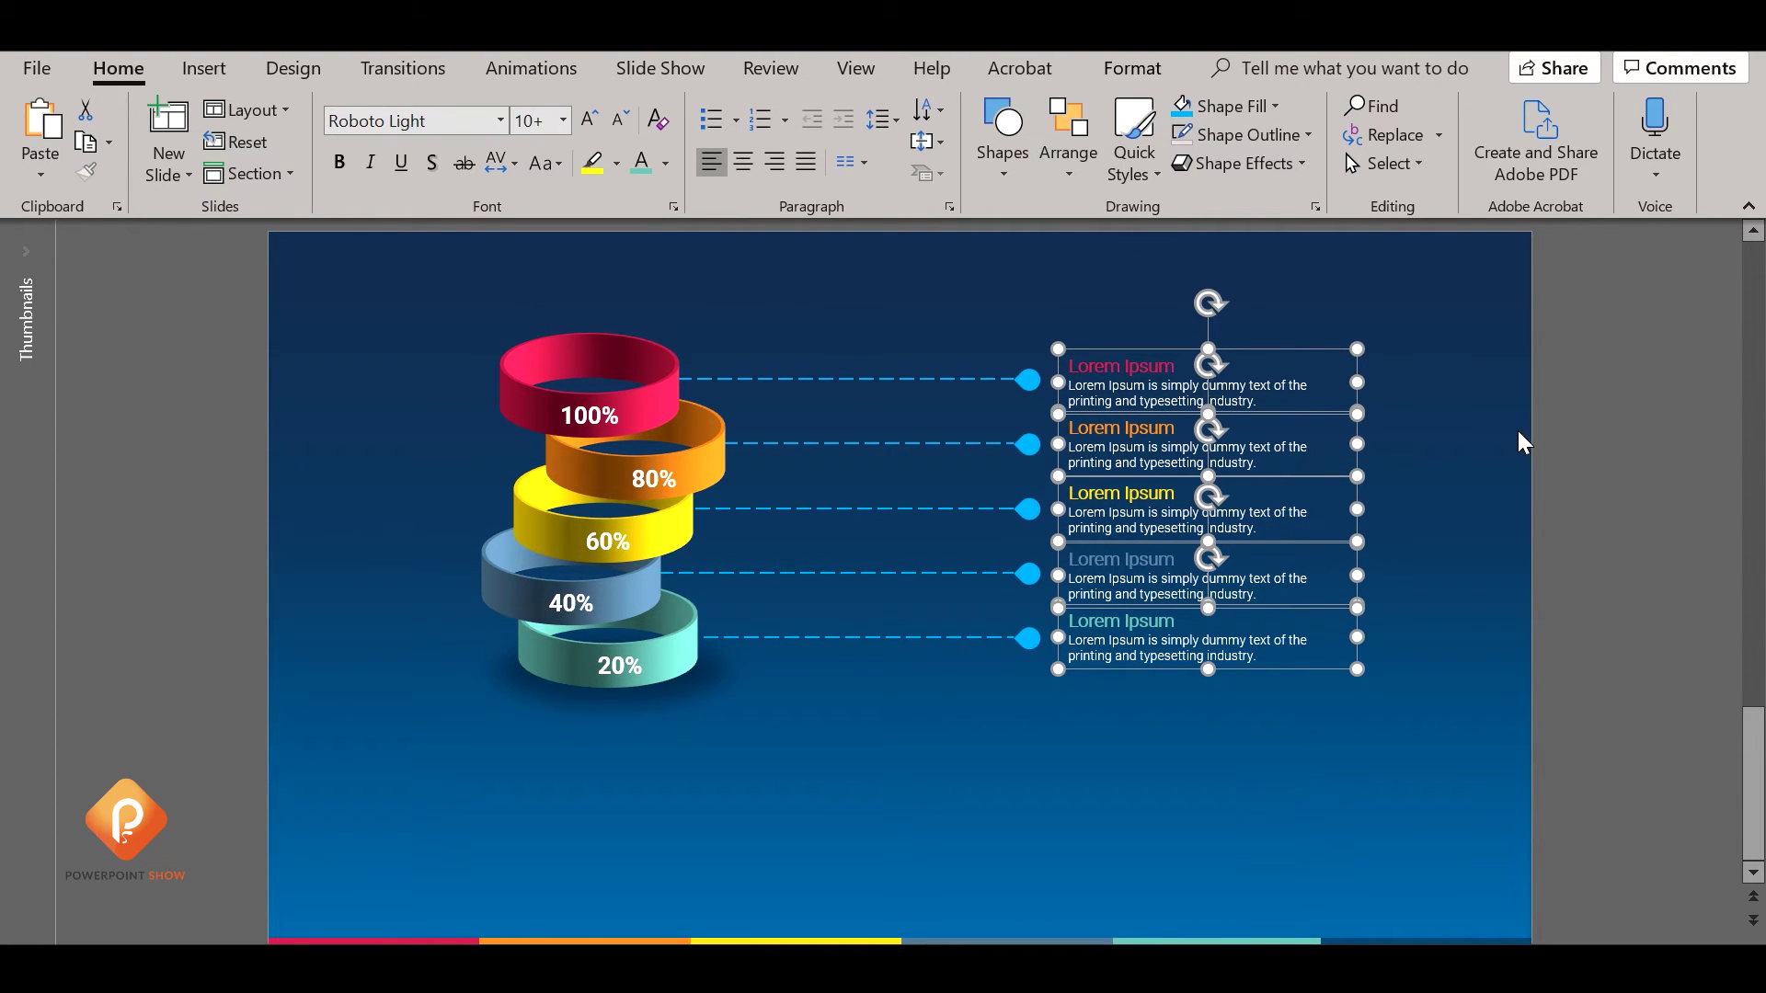
click(1521, 442)
Give the first title a custom crimson-pink colour (RGB 218, 46, 91).
drag(1070, 366, 1178, 366)
click(1388, 604)
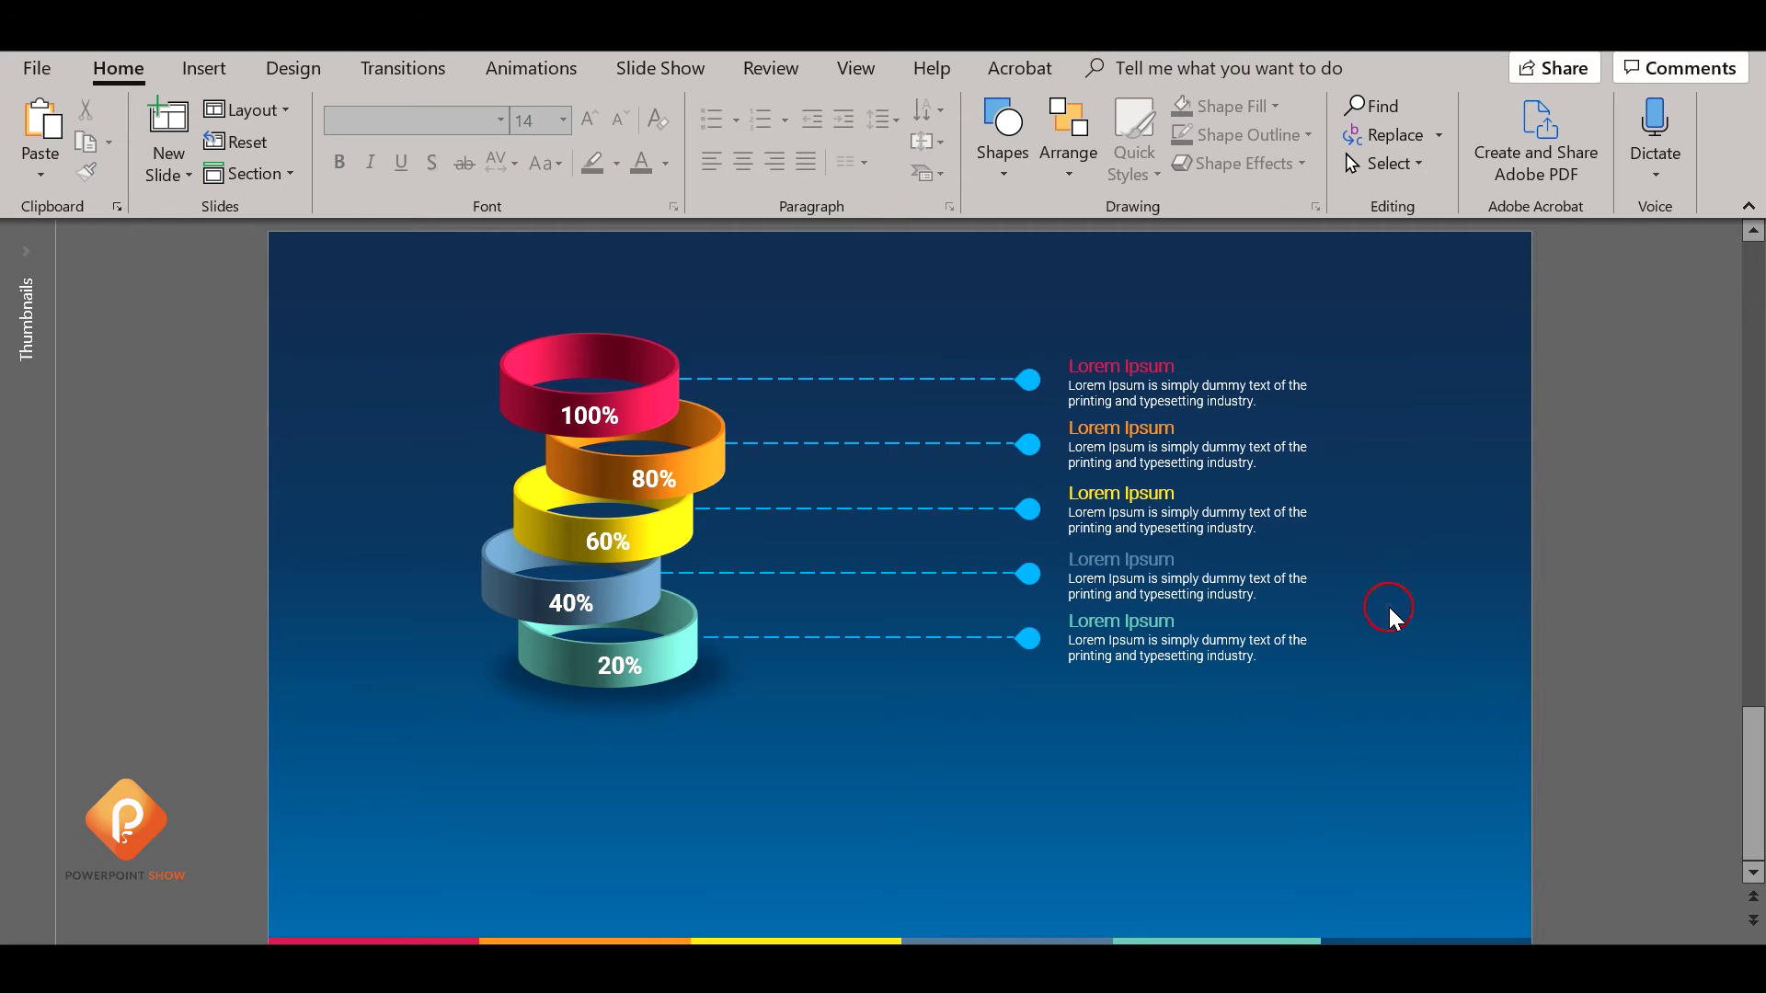
drag(1070, 366, 1177, 366)
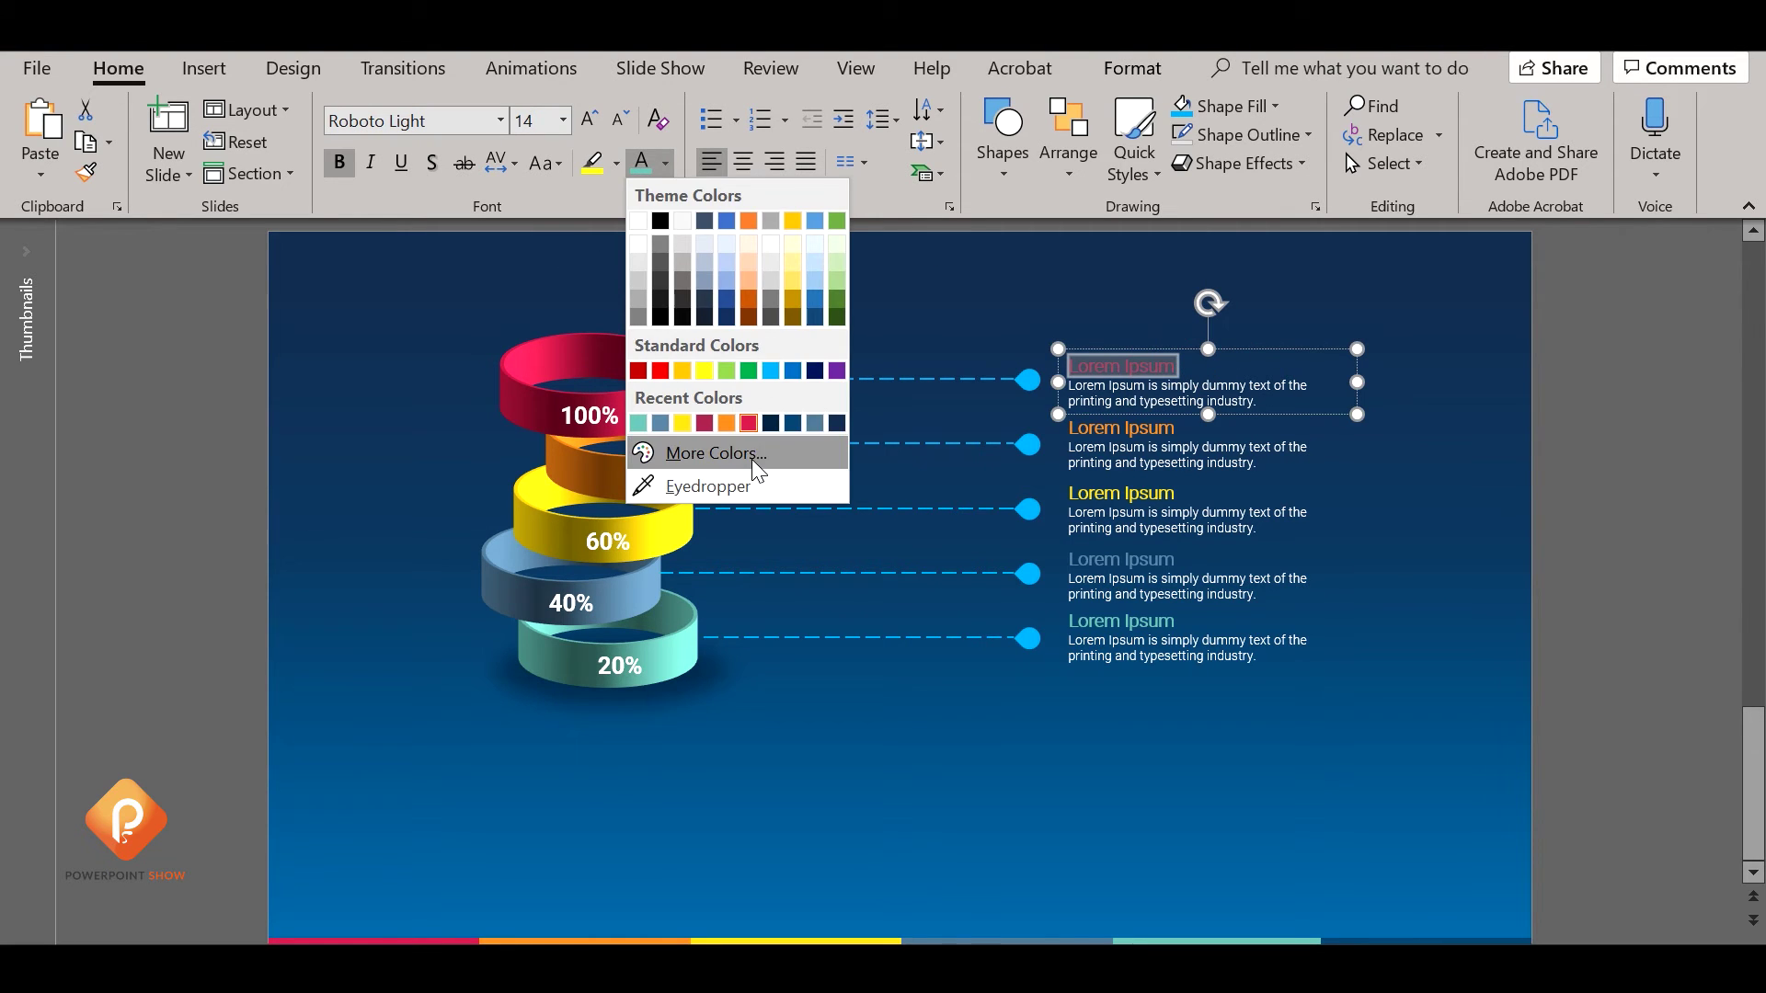
click(717, 453)
mouse_move(926, 455)
mouse_down()
mouse_move(925, 434)
mouse_move(925, 451)
mouse_up()
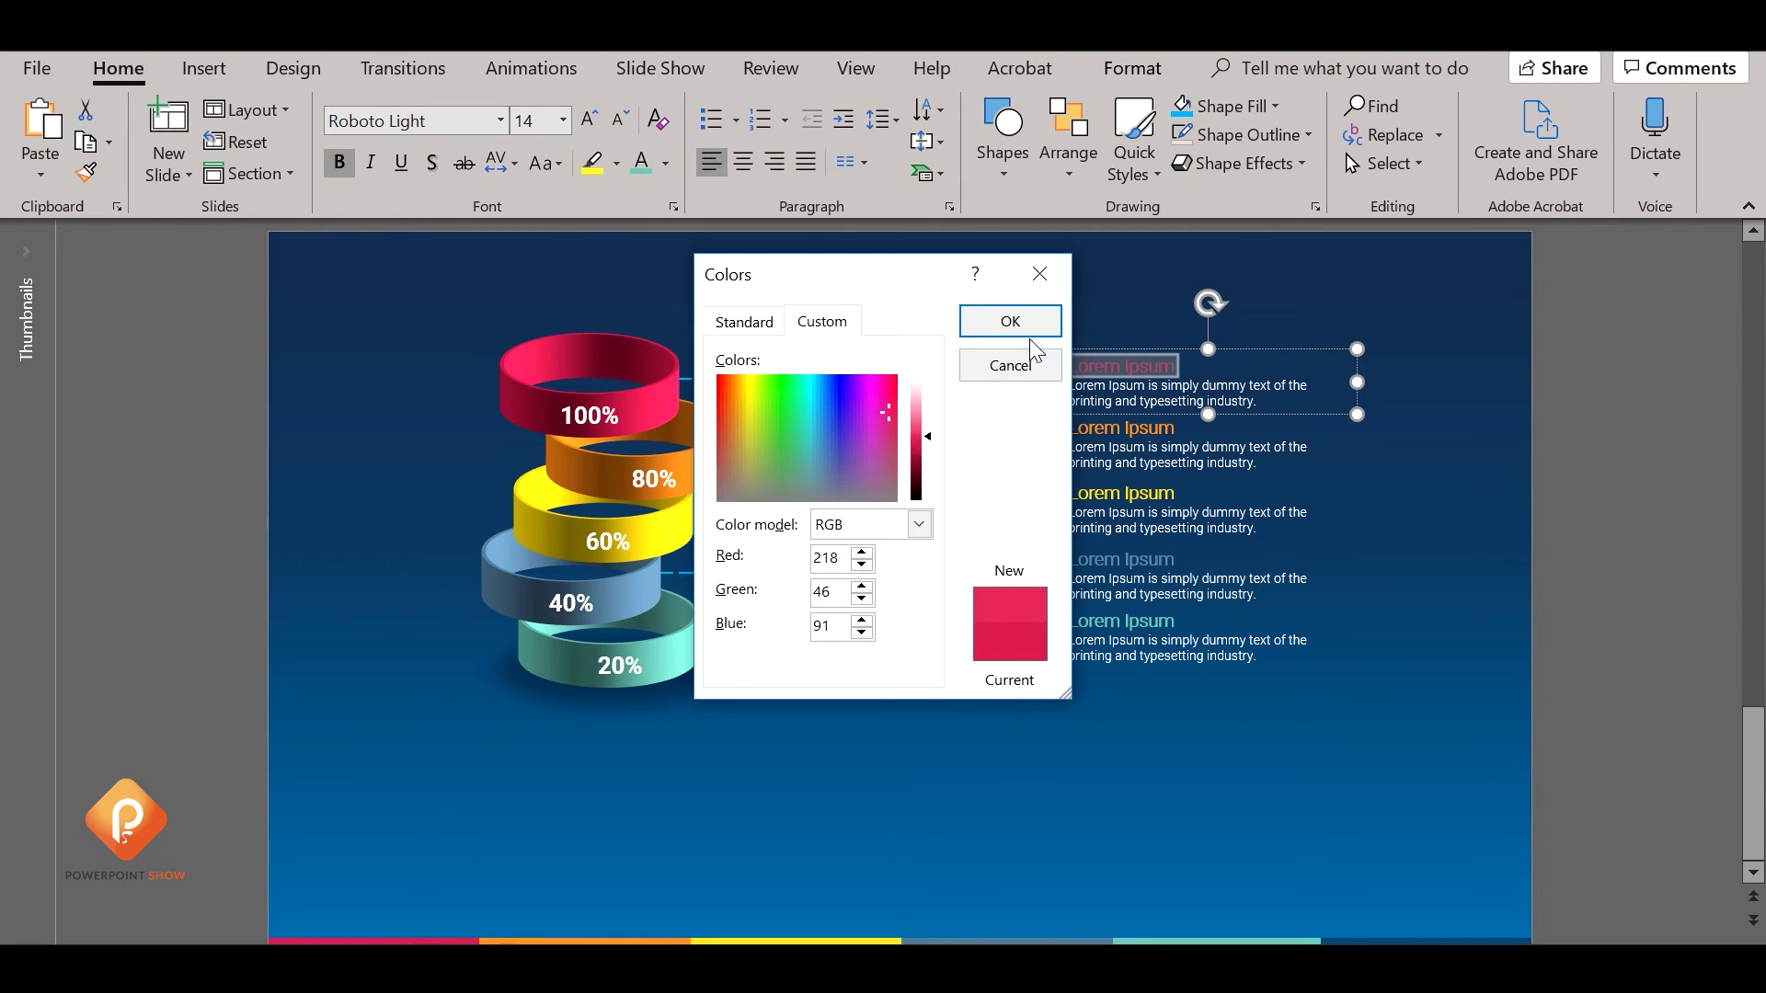
click(1010, 321)
click(1380, 476)
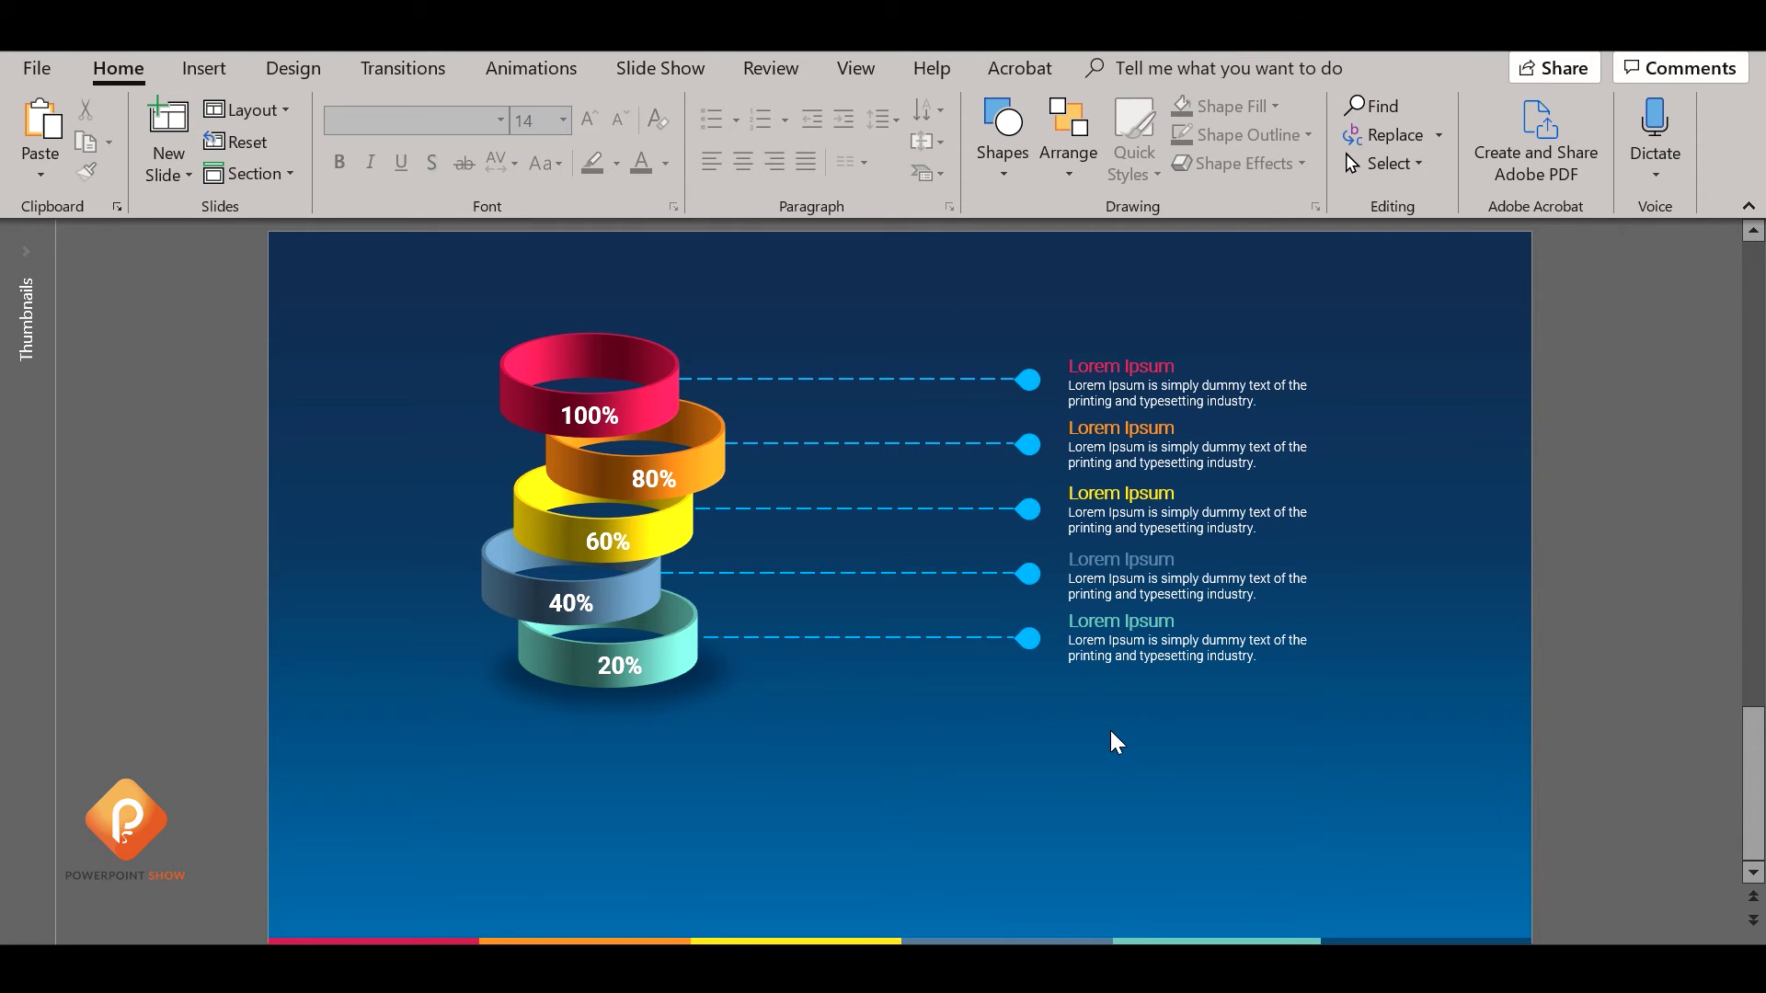
Copy the 'What is Lorem Ipsum?' heading from lipsum.com and return to the slide.
key(alt+Tab)
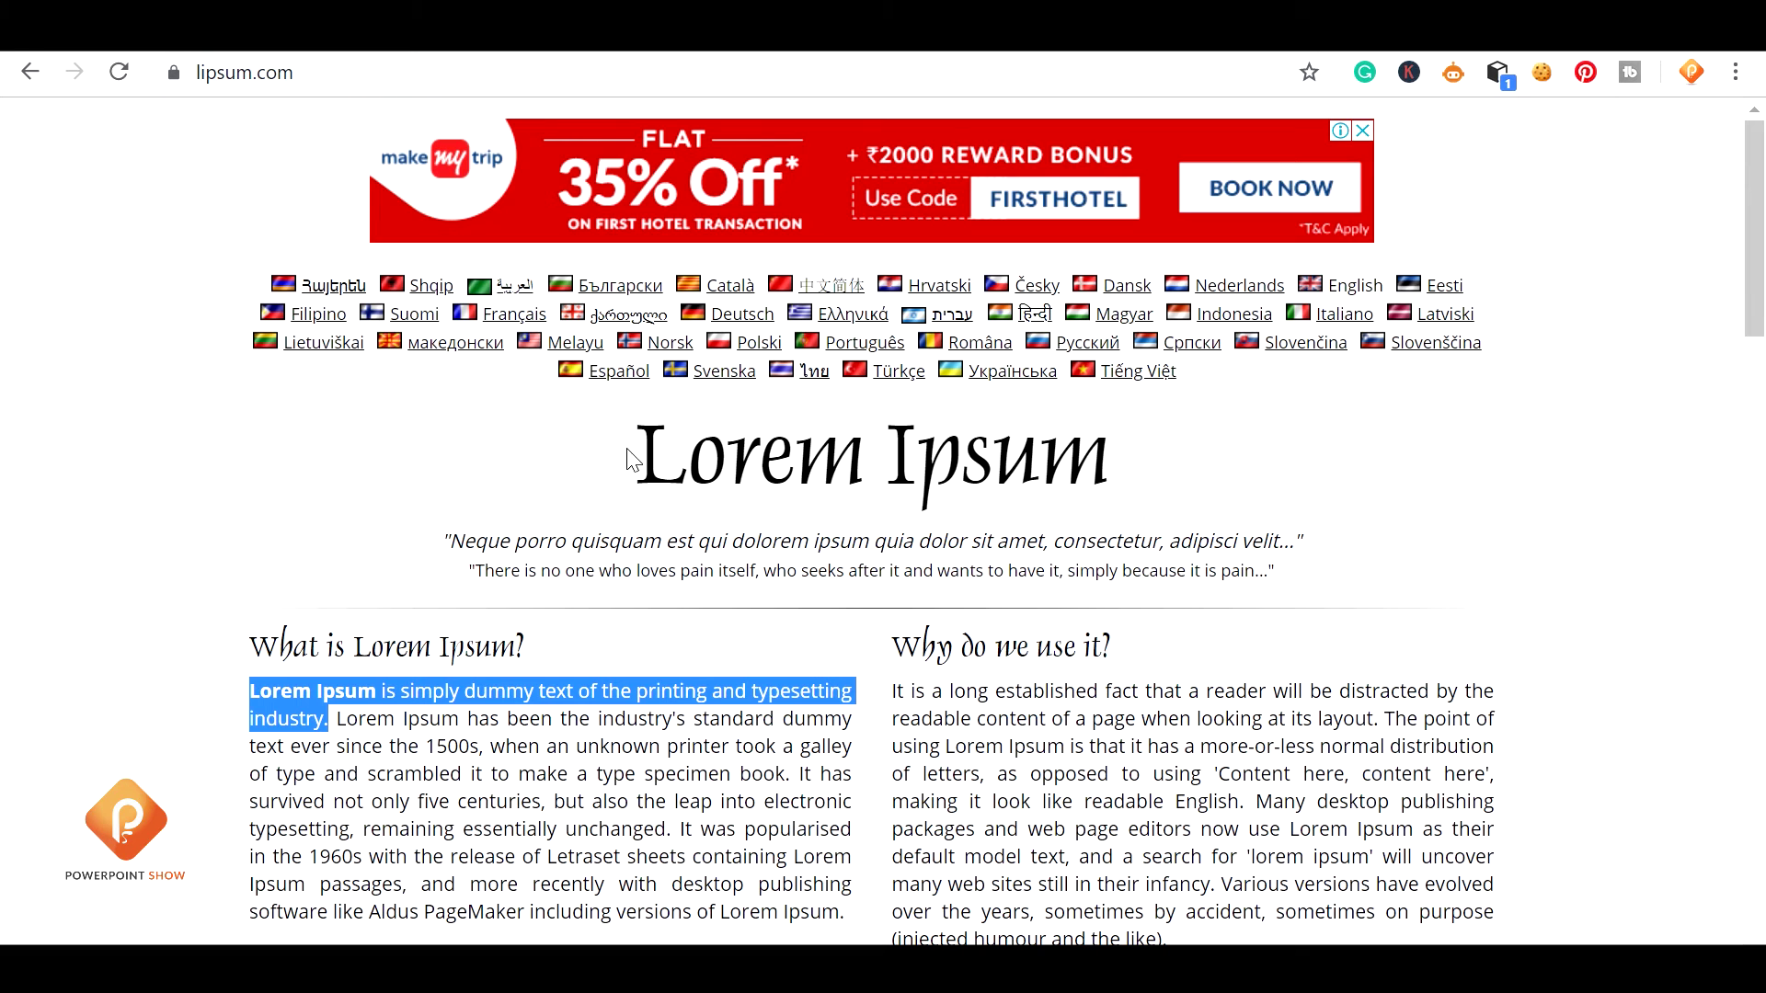
click(634, 425)
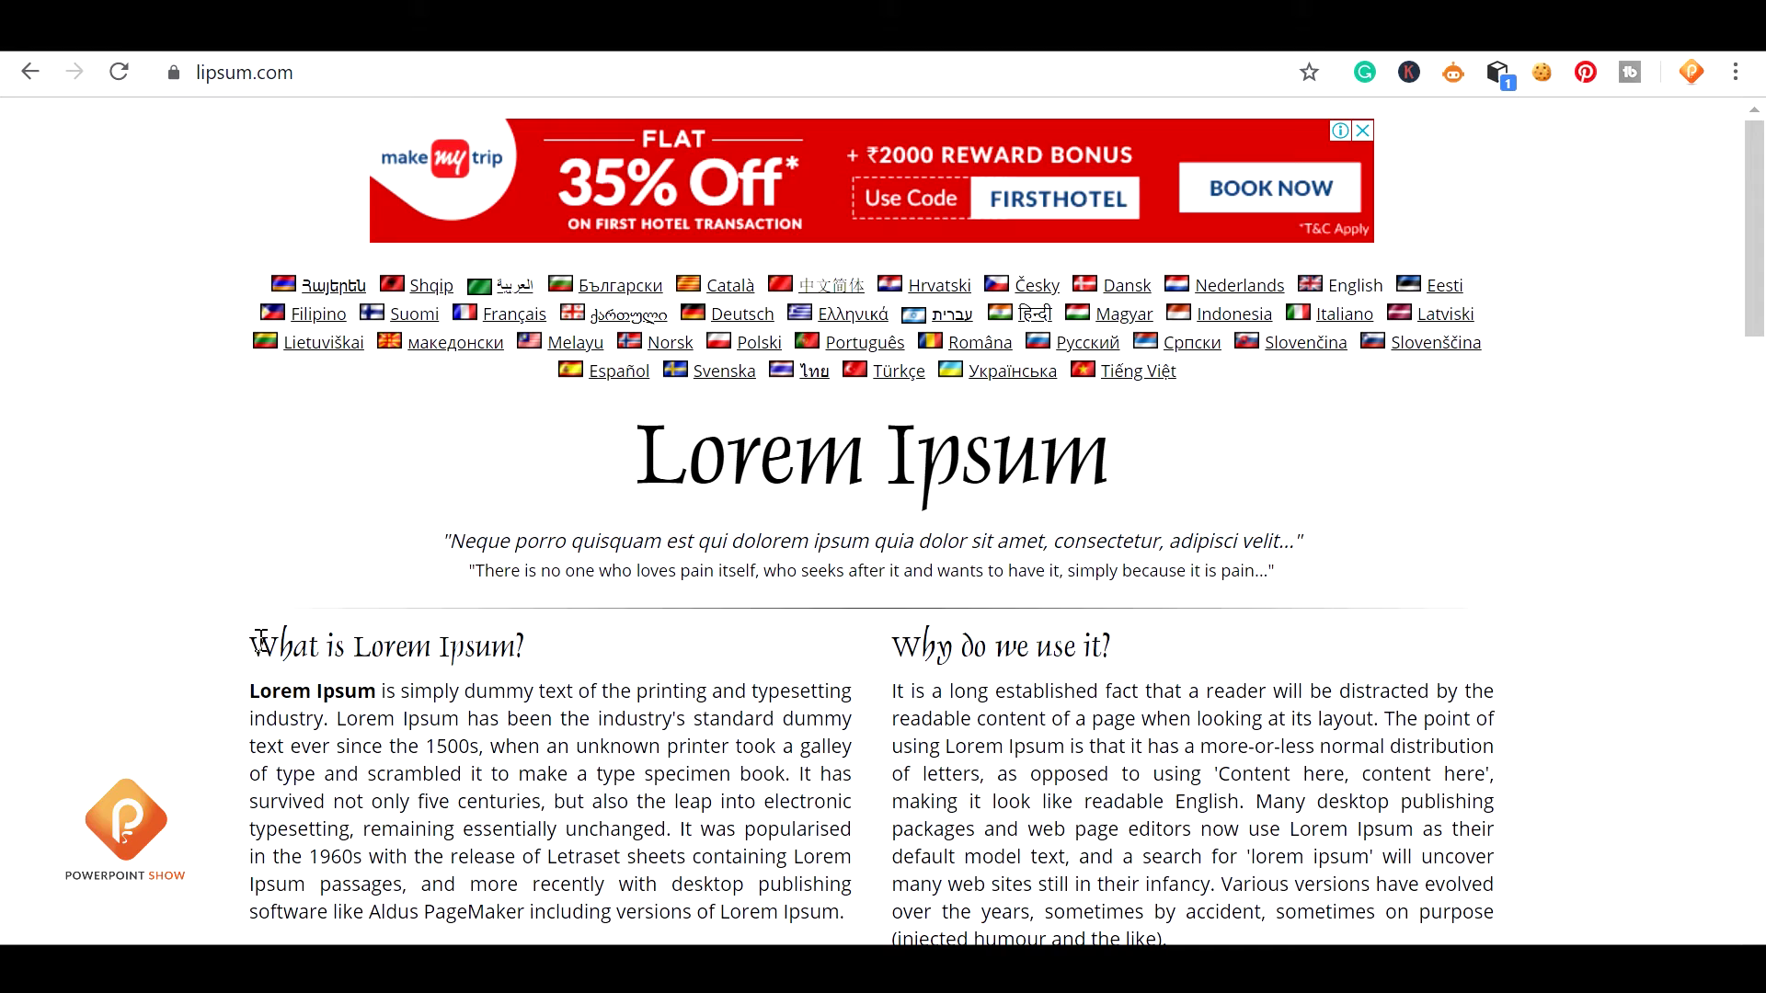
drag(251, 641, 526, 651)
key(ctrl+c)
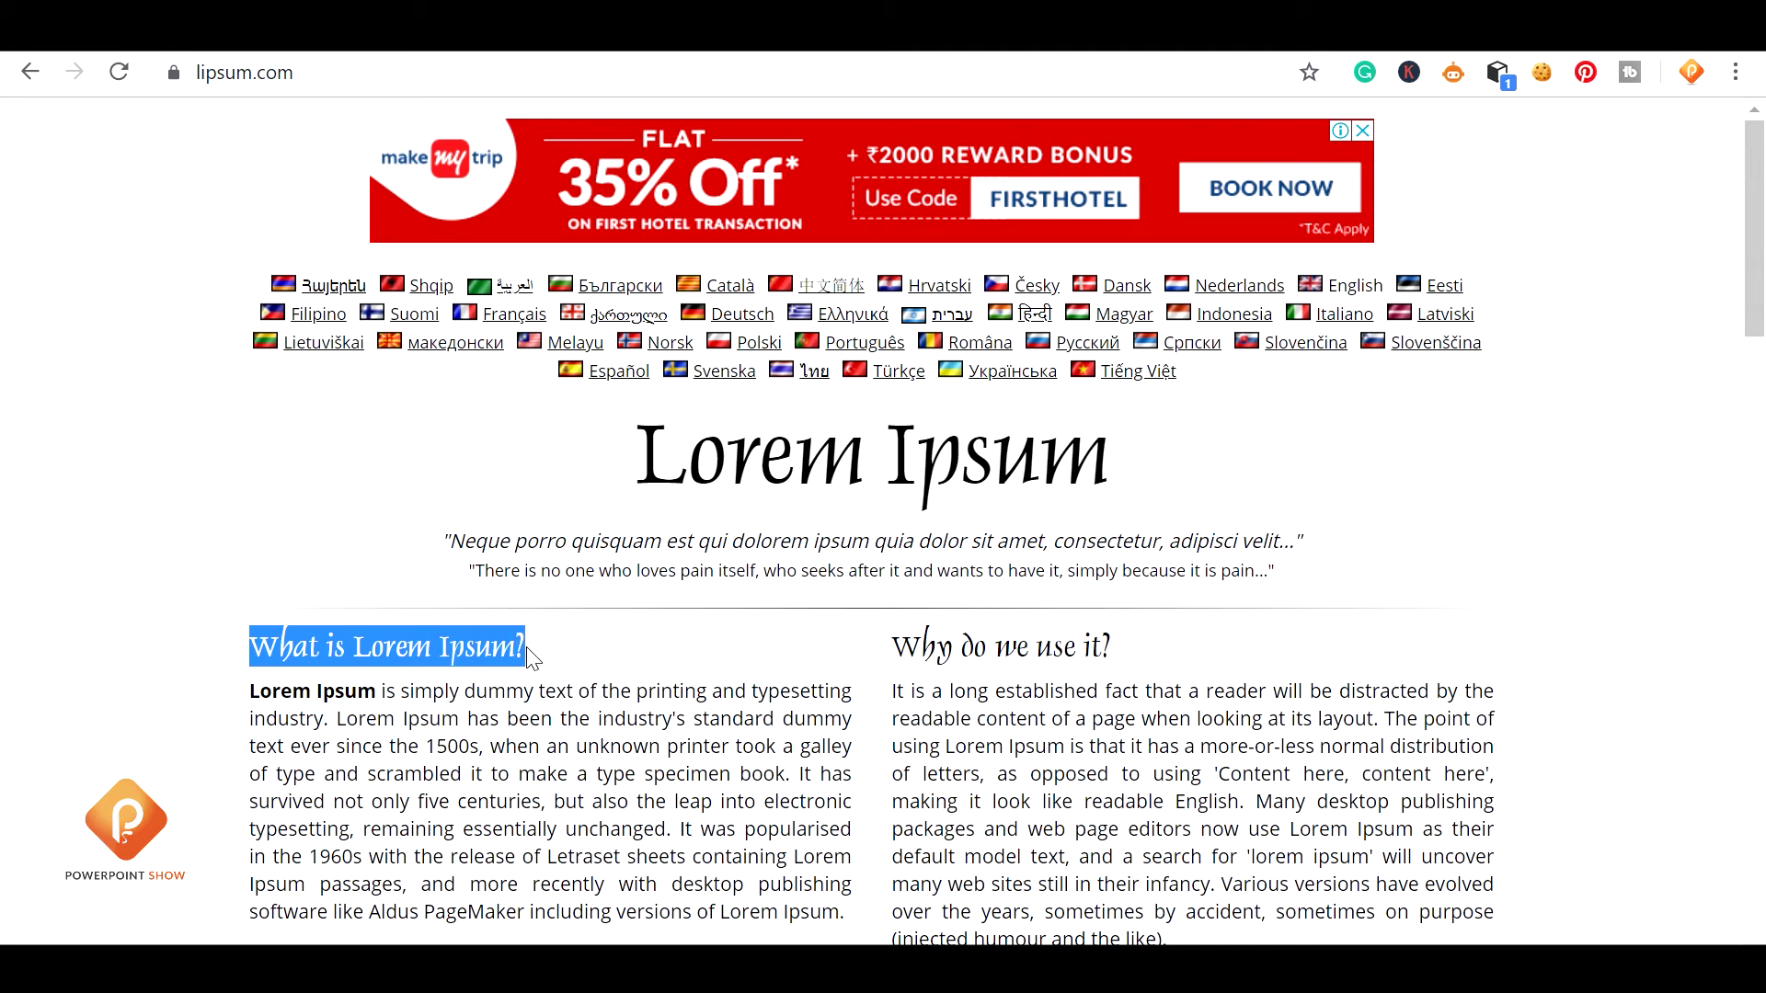
key(alt+Tab)
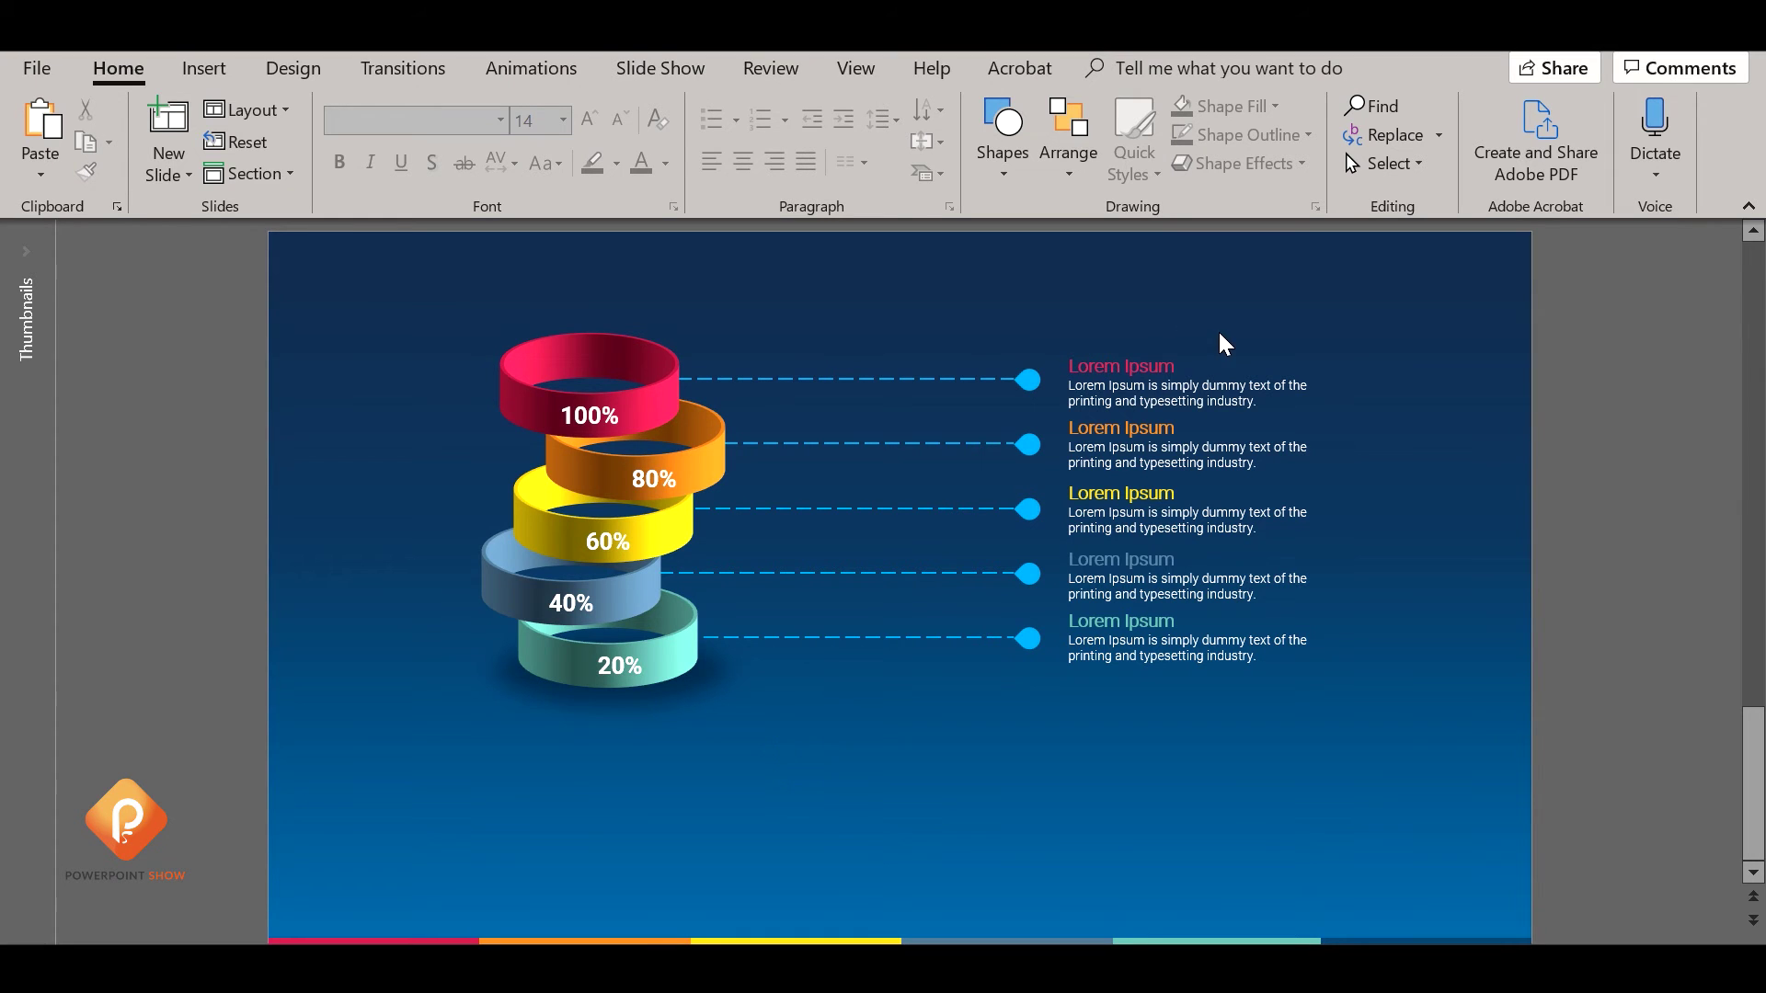
Paste the 'What is Lorem Ipsum?' heading below the rings and make it white.
key(ctrl+v)
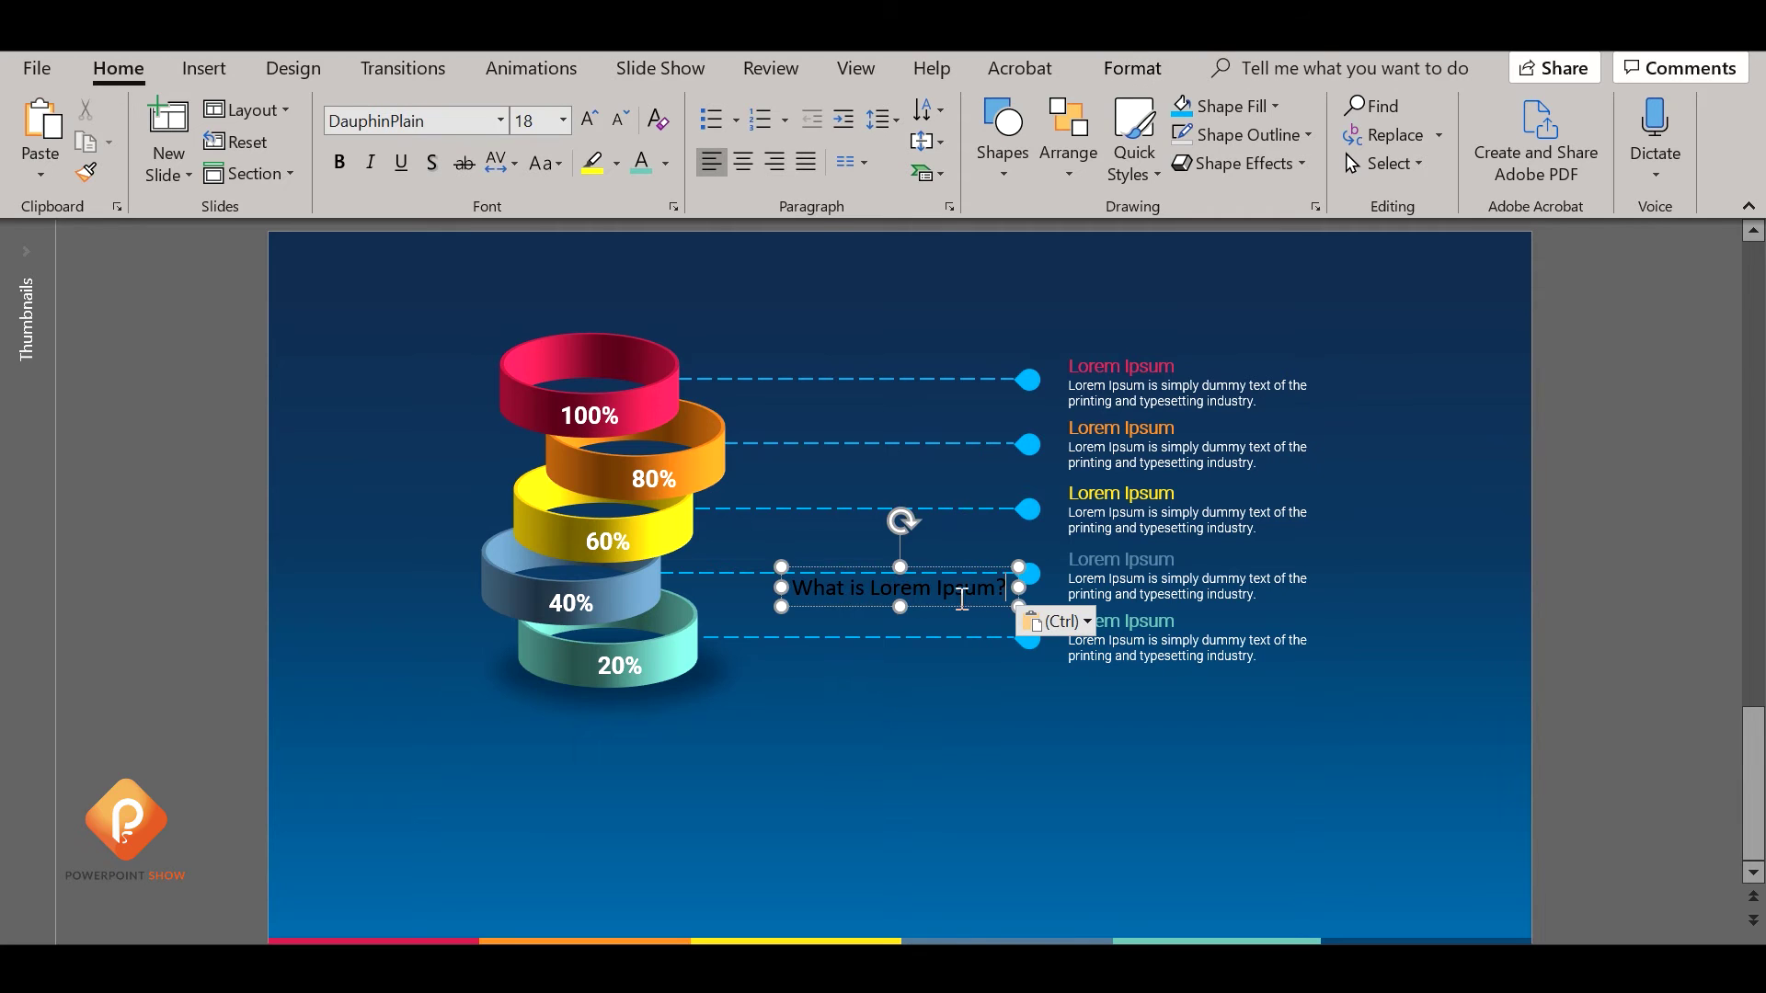
drag(952, 598, 940, 759)
triple_click(824, 756)
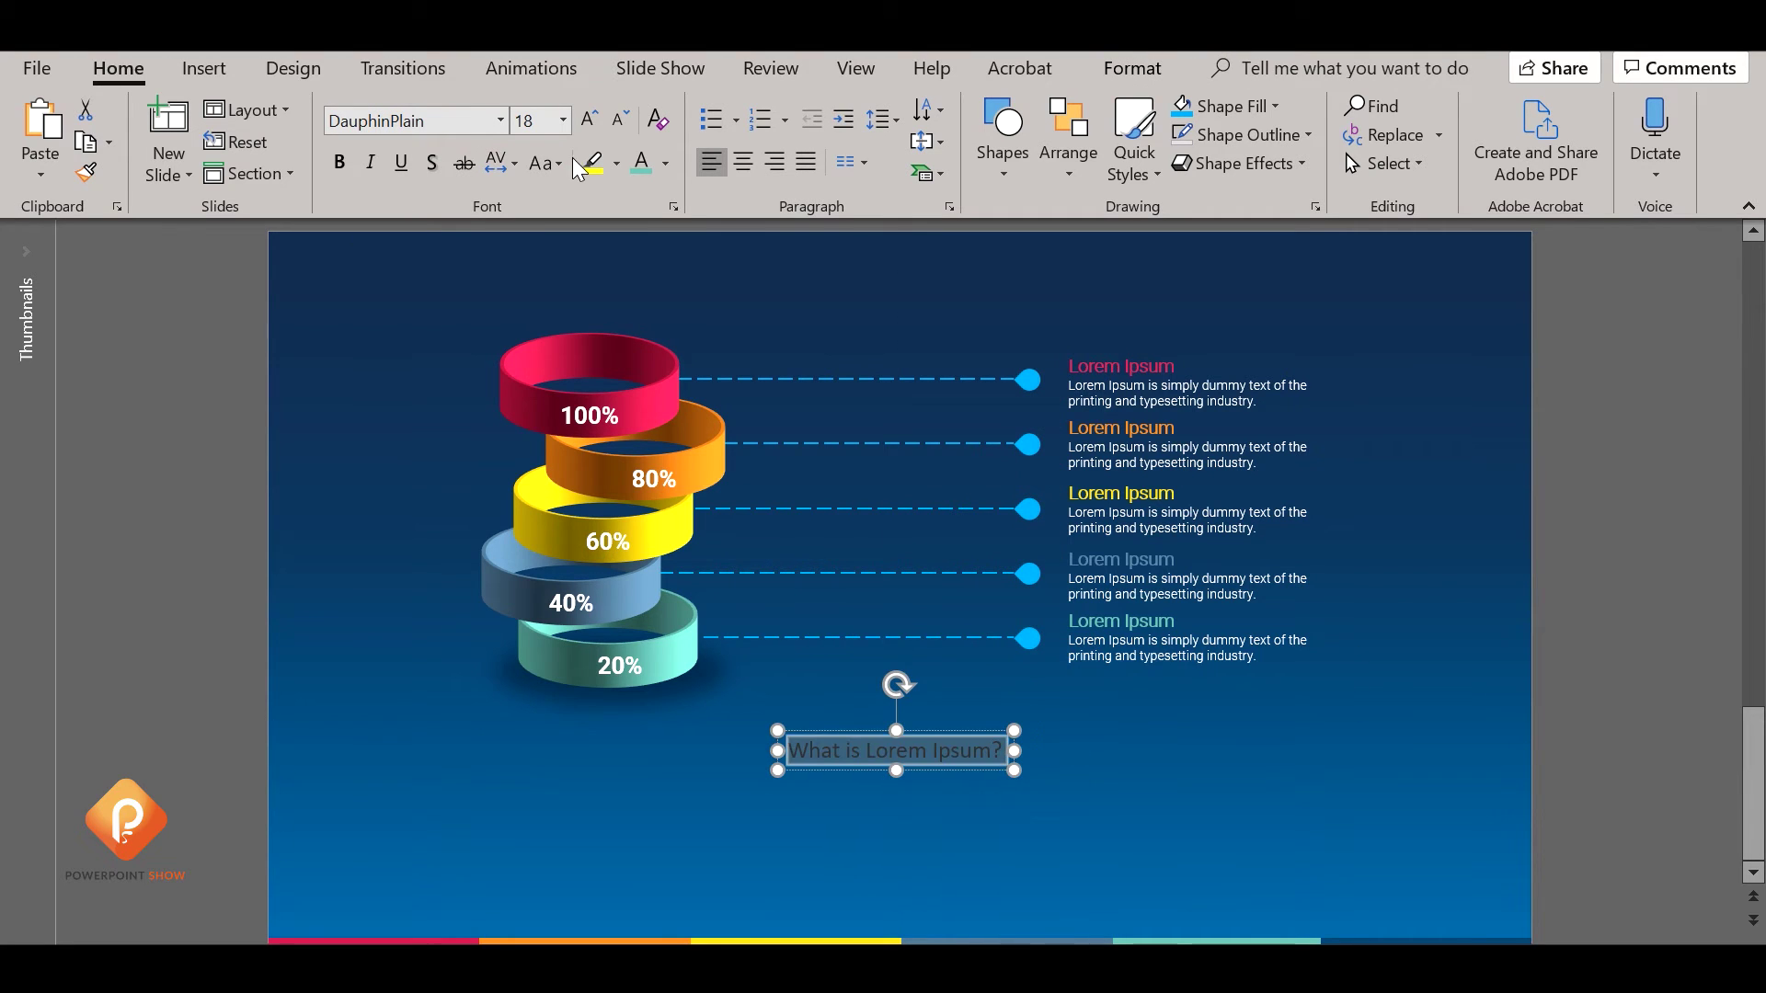
click(665, 163)
click(644, 214)
Set the heading to bold Roboto Light at 16 pt and widen its box slightly.
click(445, 125)
text(Roboto Light)
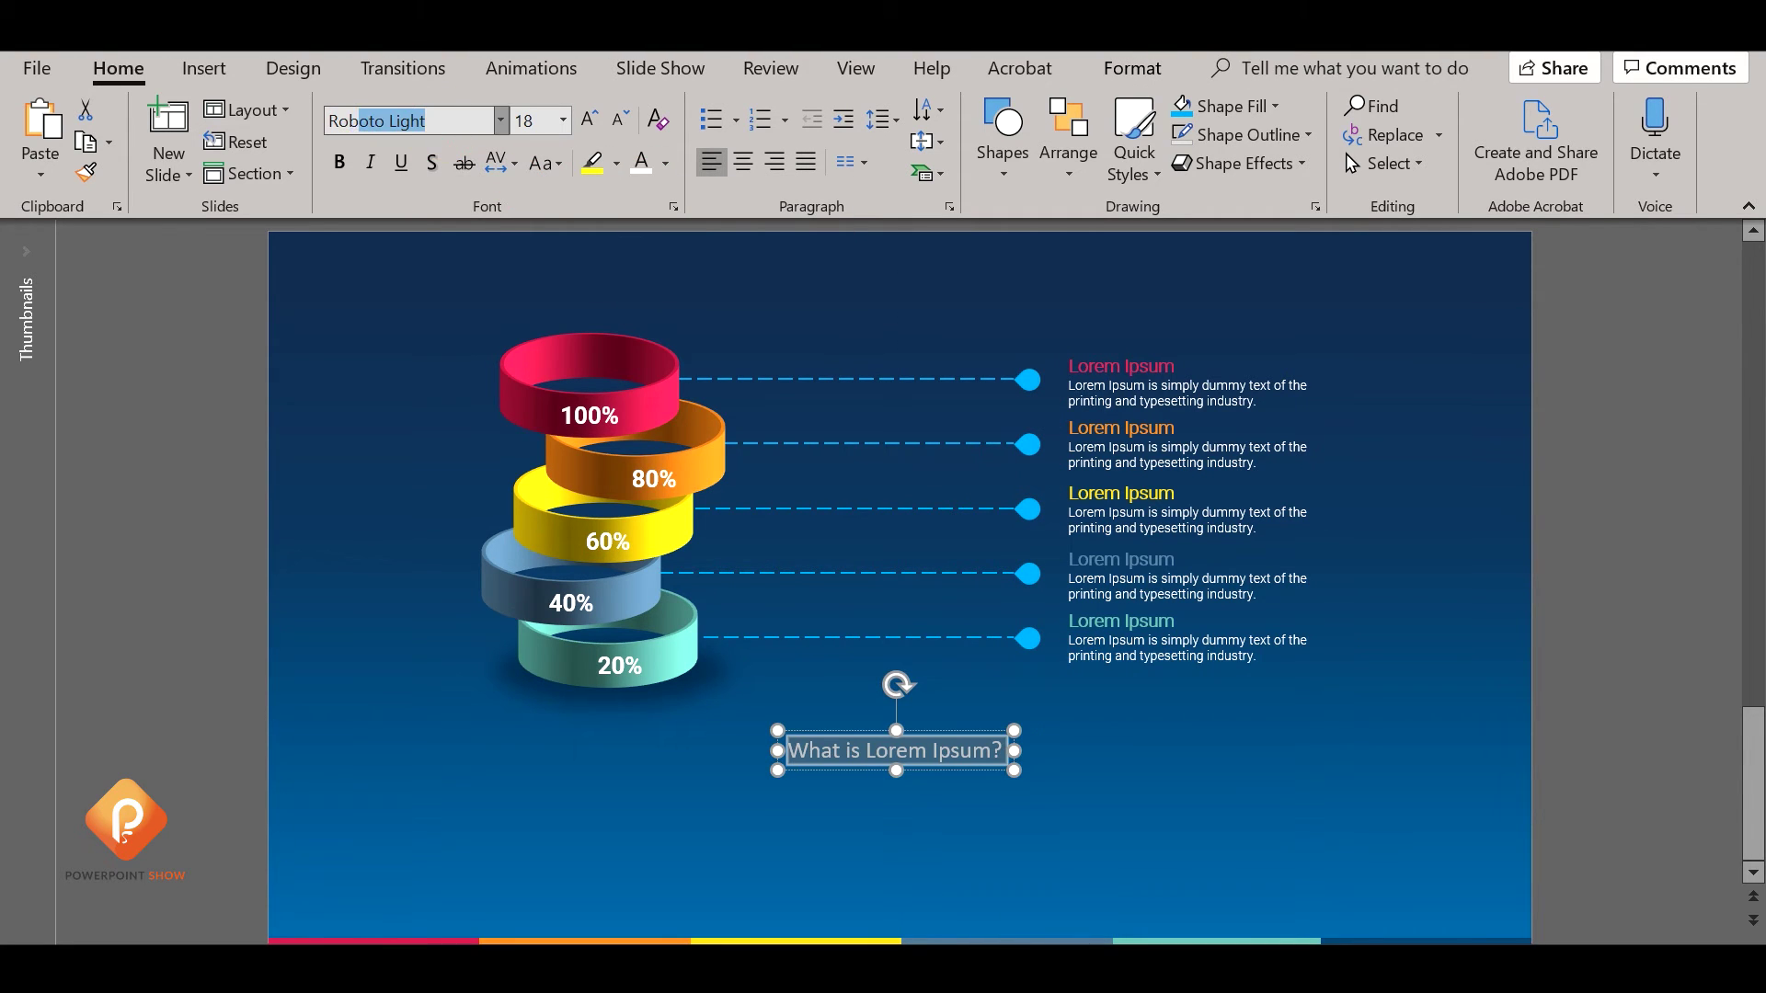
key(Return)
key(ctrl+b)
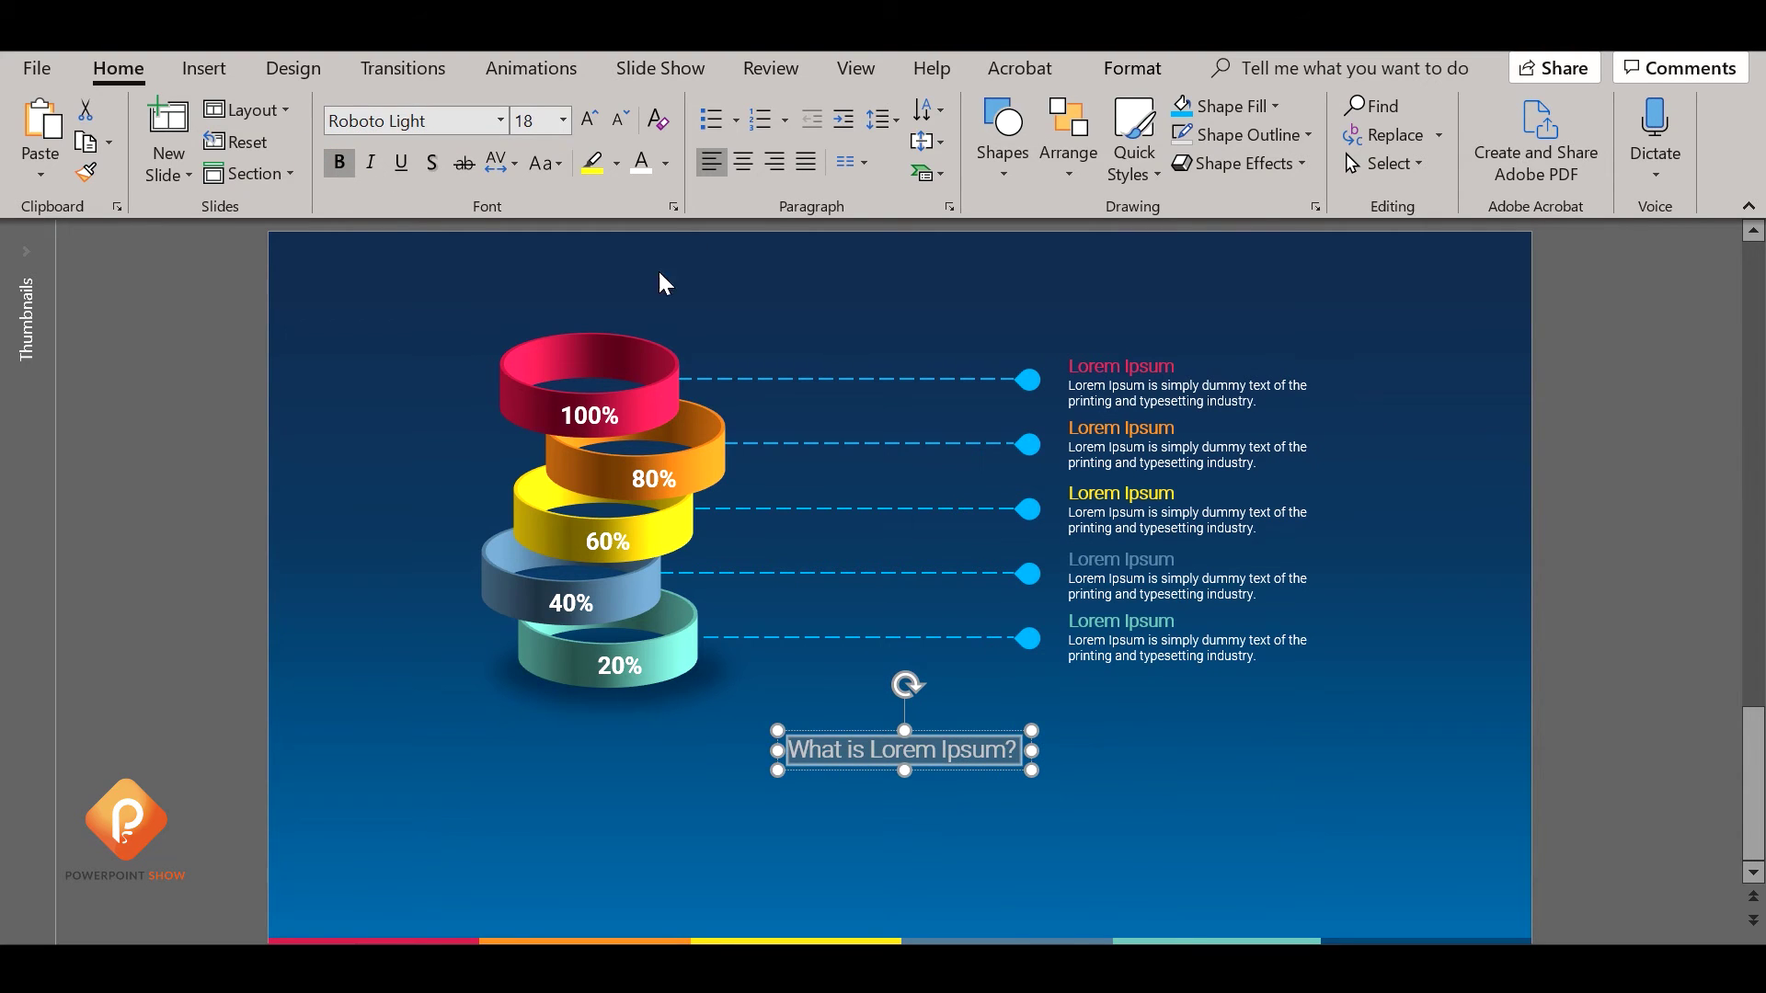
click(664, 284)
click(883, 746)
click(538, 121)
text(16)
key(Return)
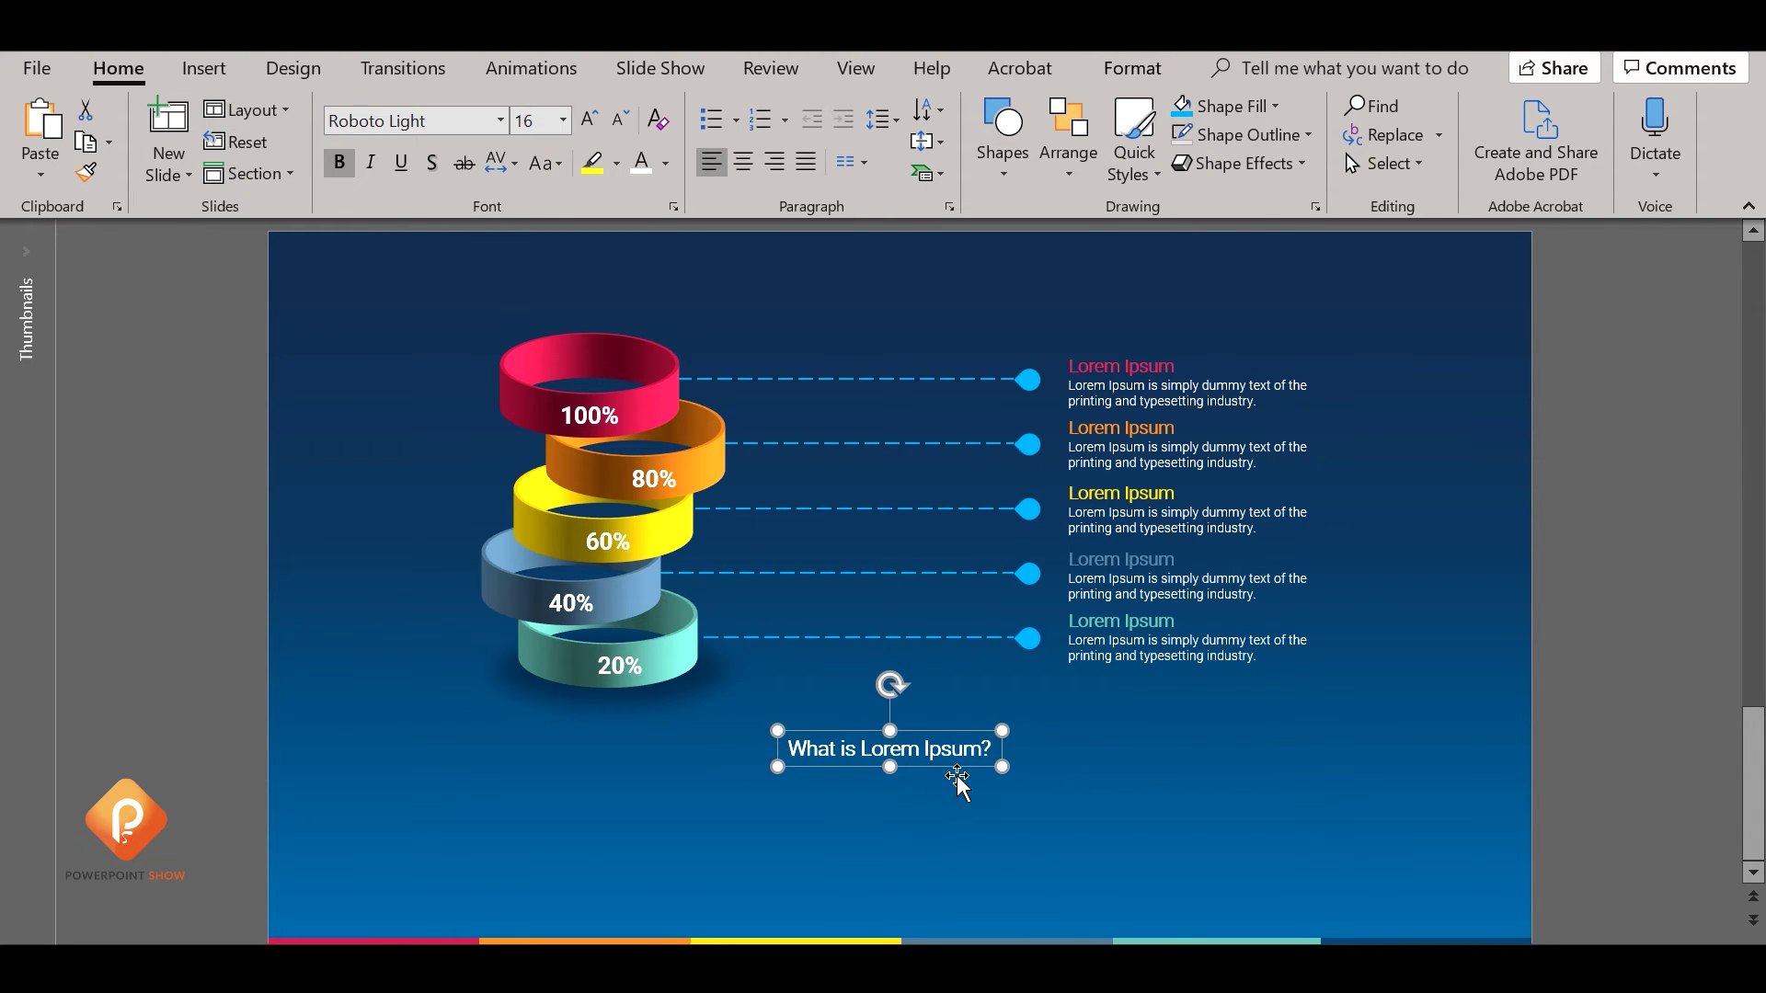
click(956, 784)
click(961, 768)
click(1131, 789)
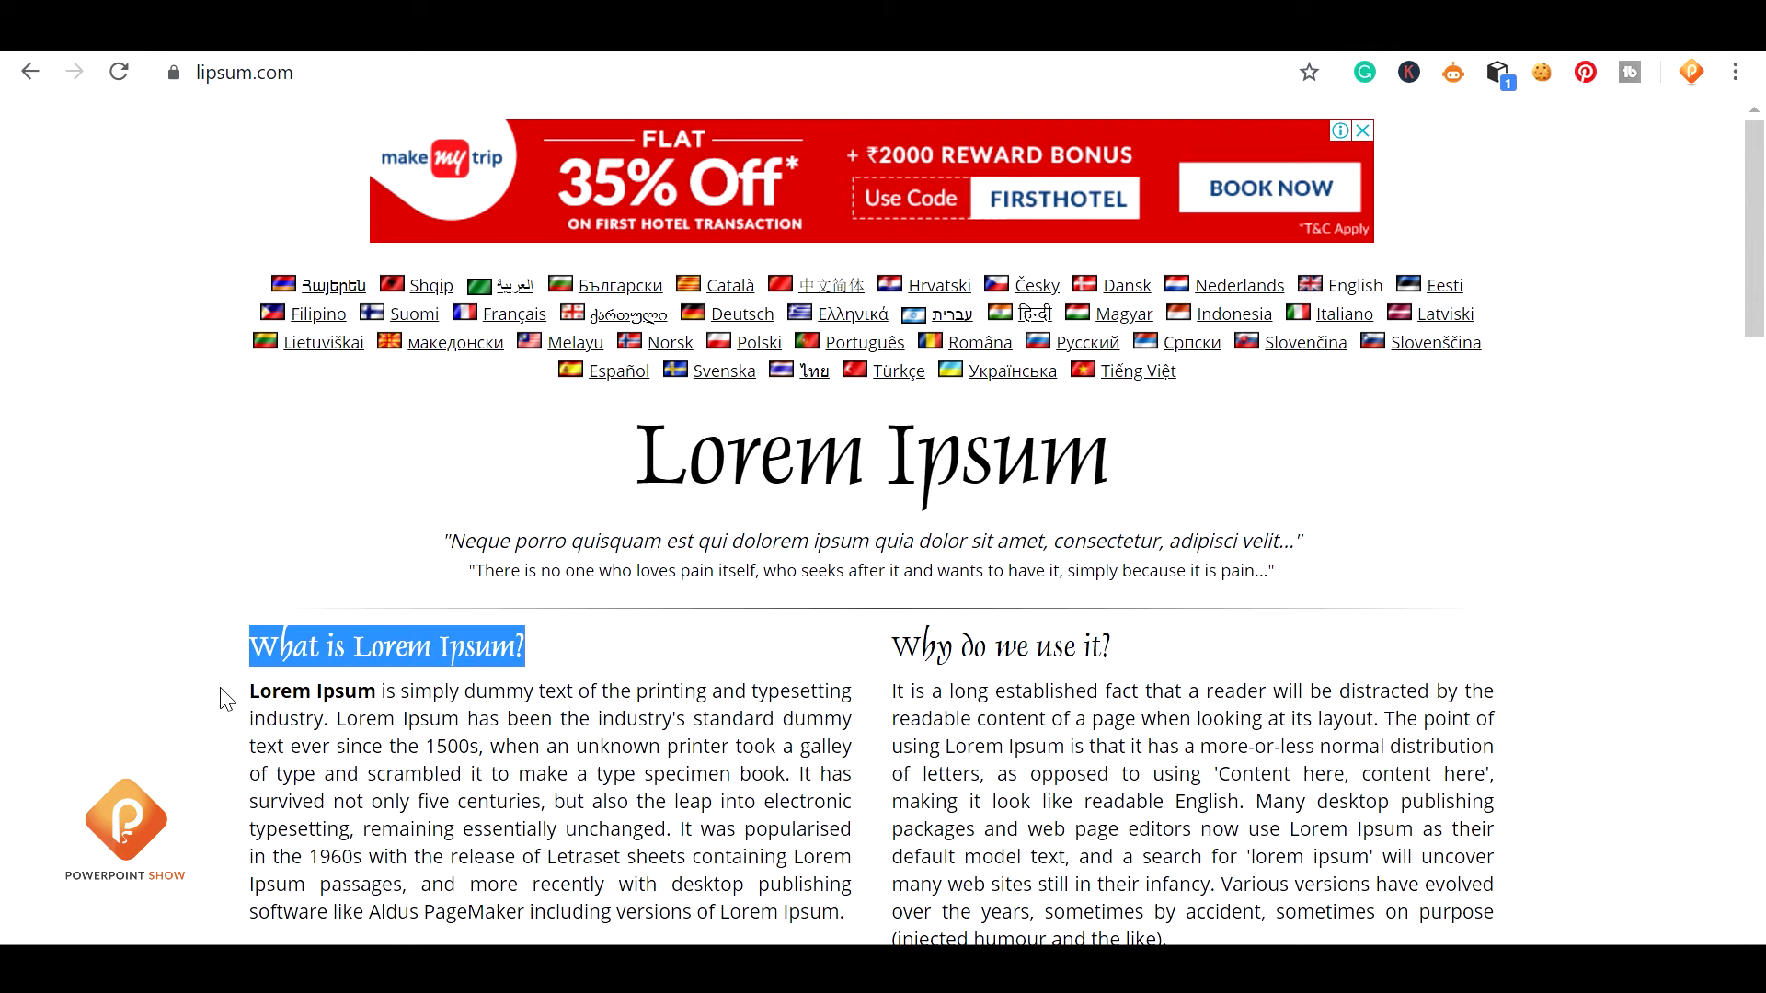
Copy the lipsum.com passage from 'Lorem Ipsum' to 'scrambled', then select the slide's 20% text block.
click(256, 699)
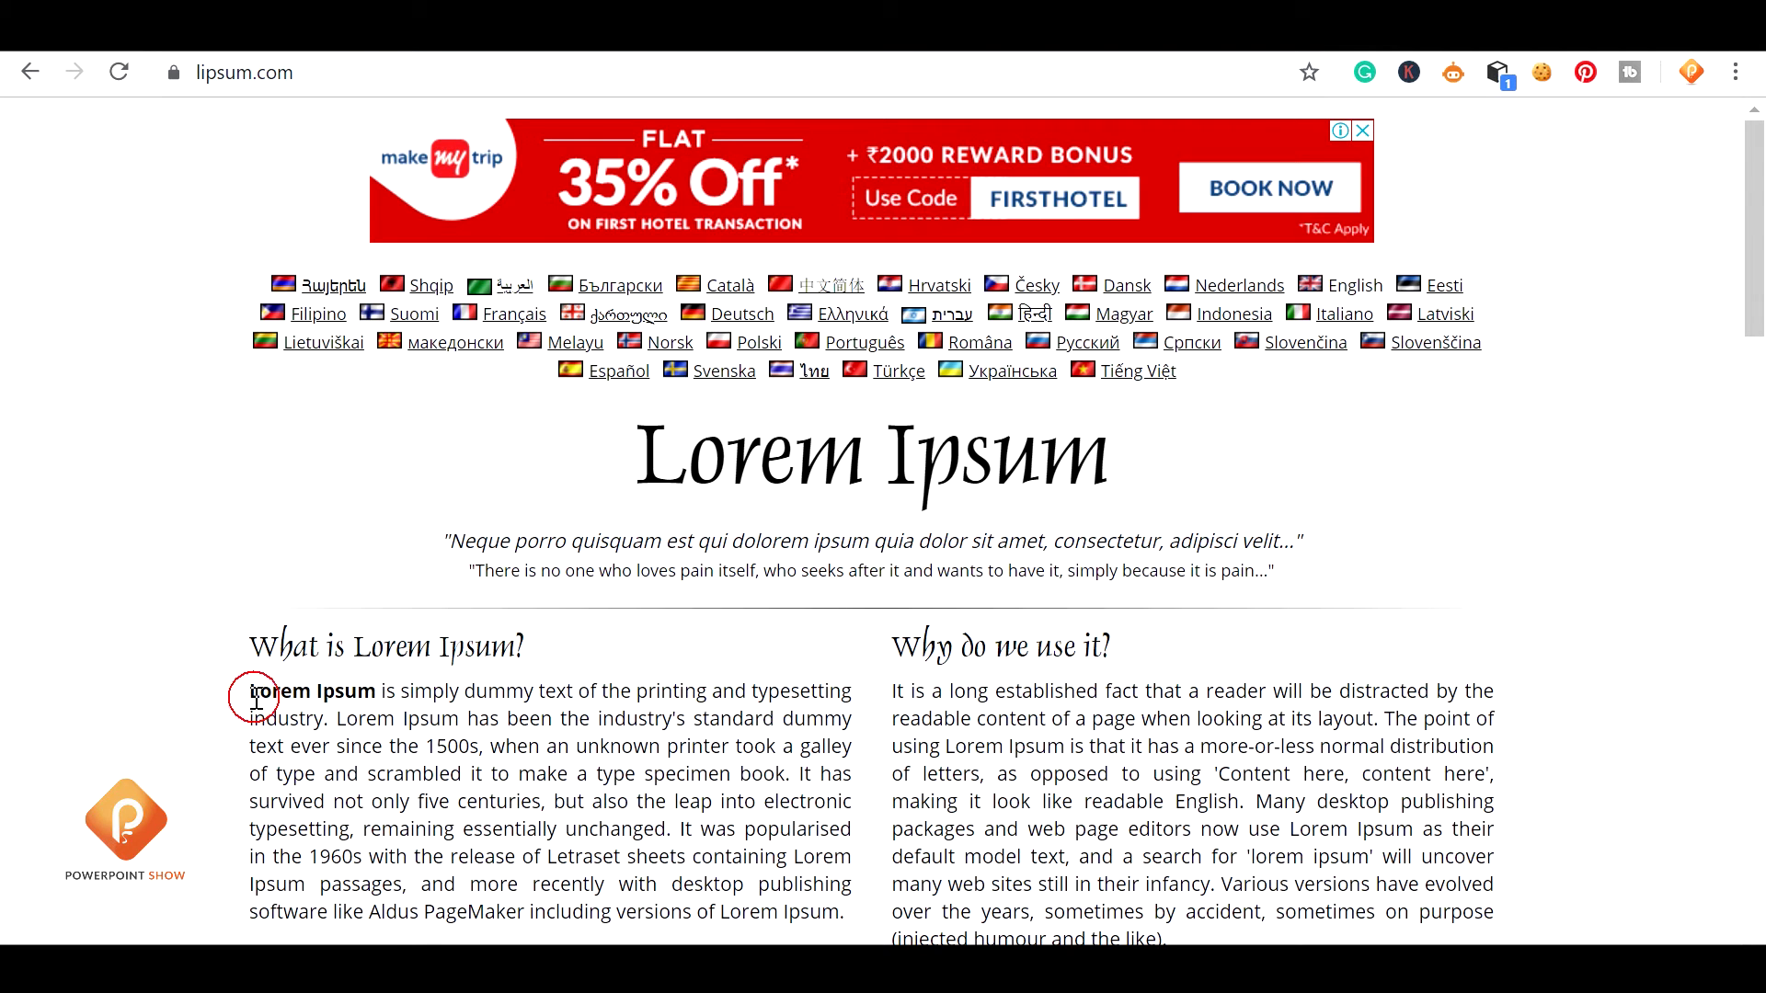
drag(247, 701, 276, 714)
click(592, 751)
drag(459, 777, 250, 700)
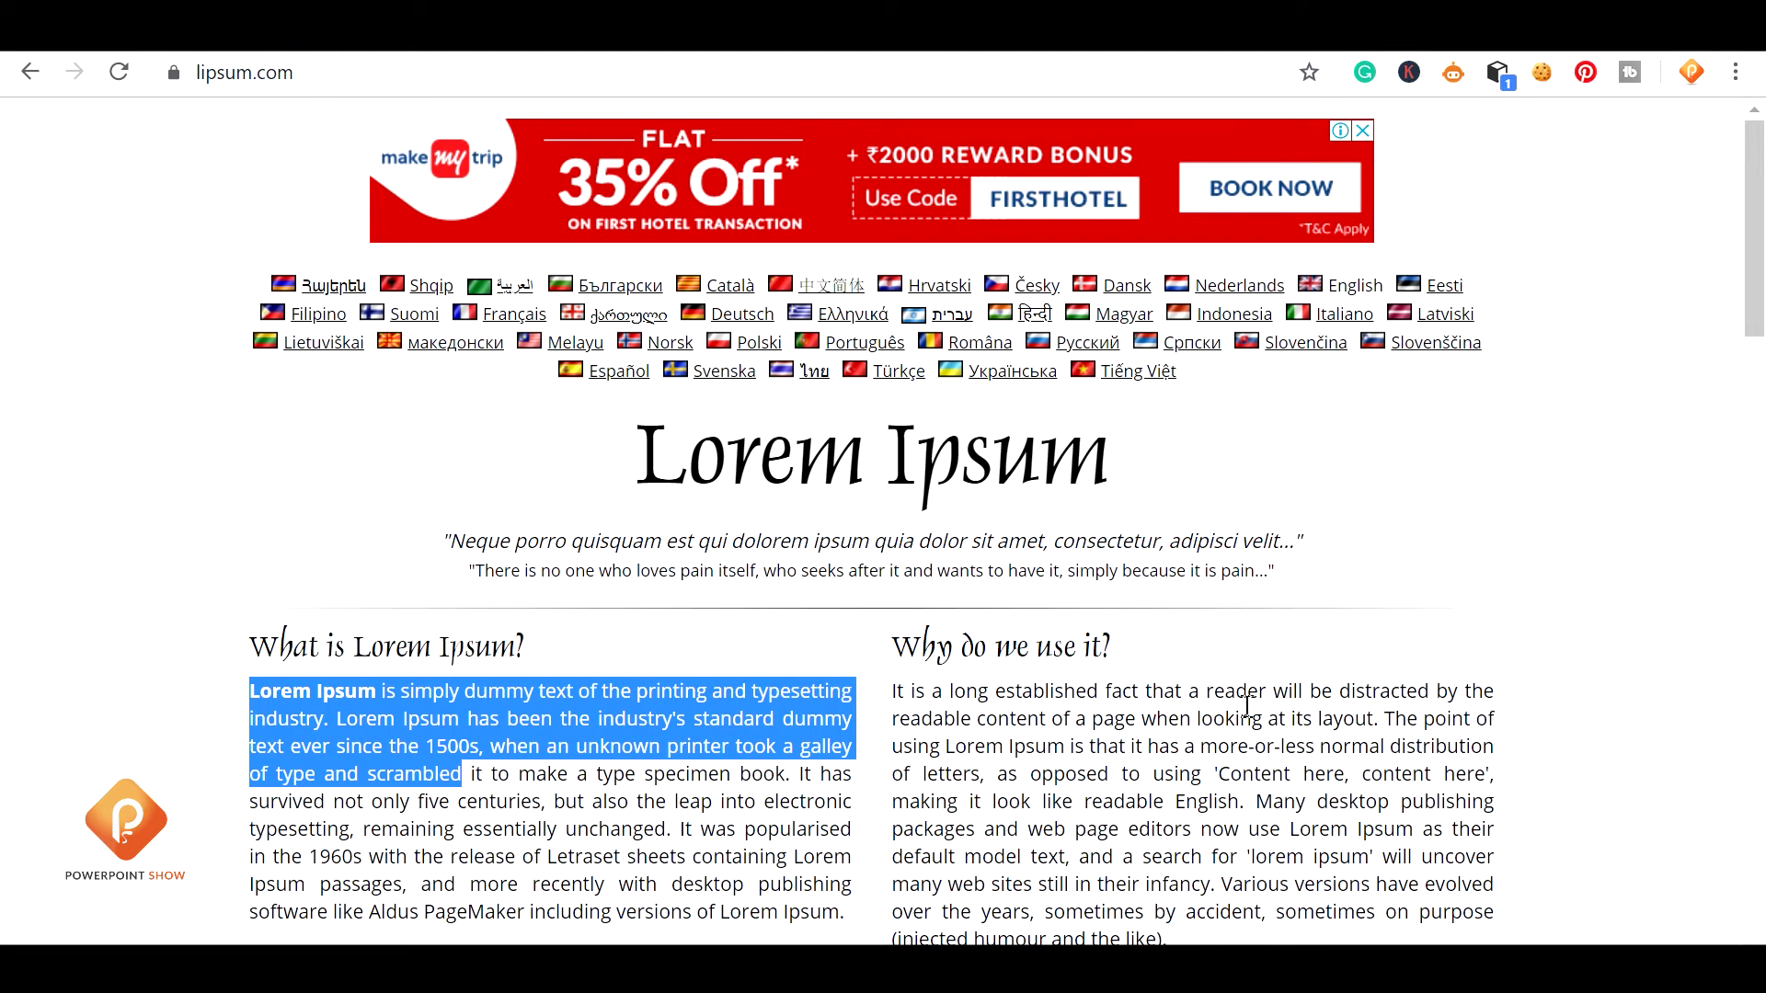
key(alt+Tab)
click(1216, 640)
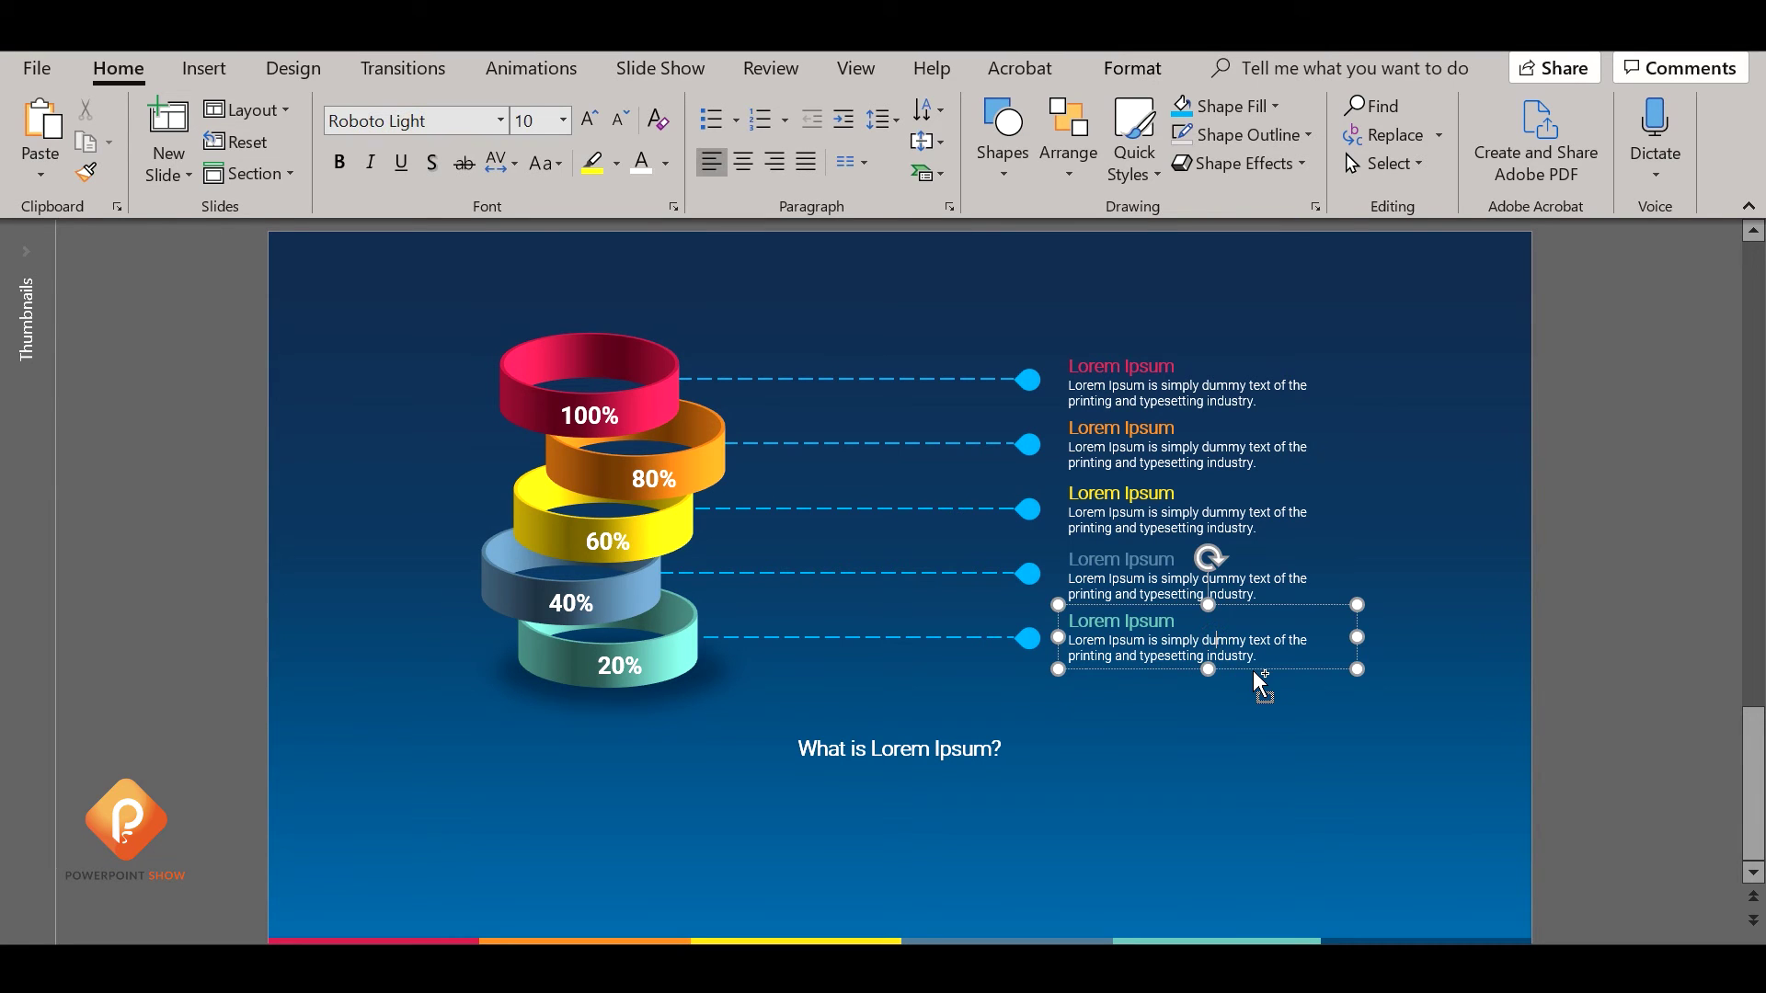
Duplicate the 20% text block below and replace its text with the passage, pasted as text only.
drag(1260, 680, 1260, 841)
triple_click(1121, 780)
key(Delete)
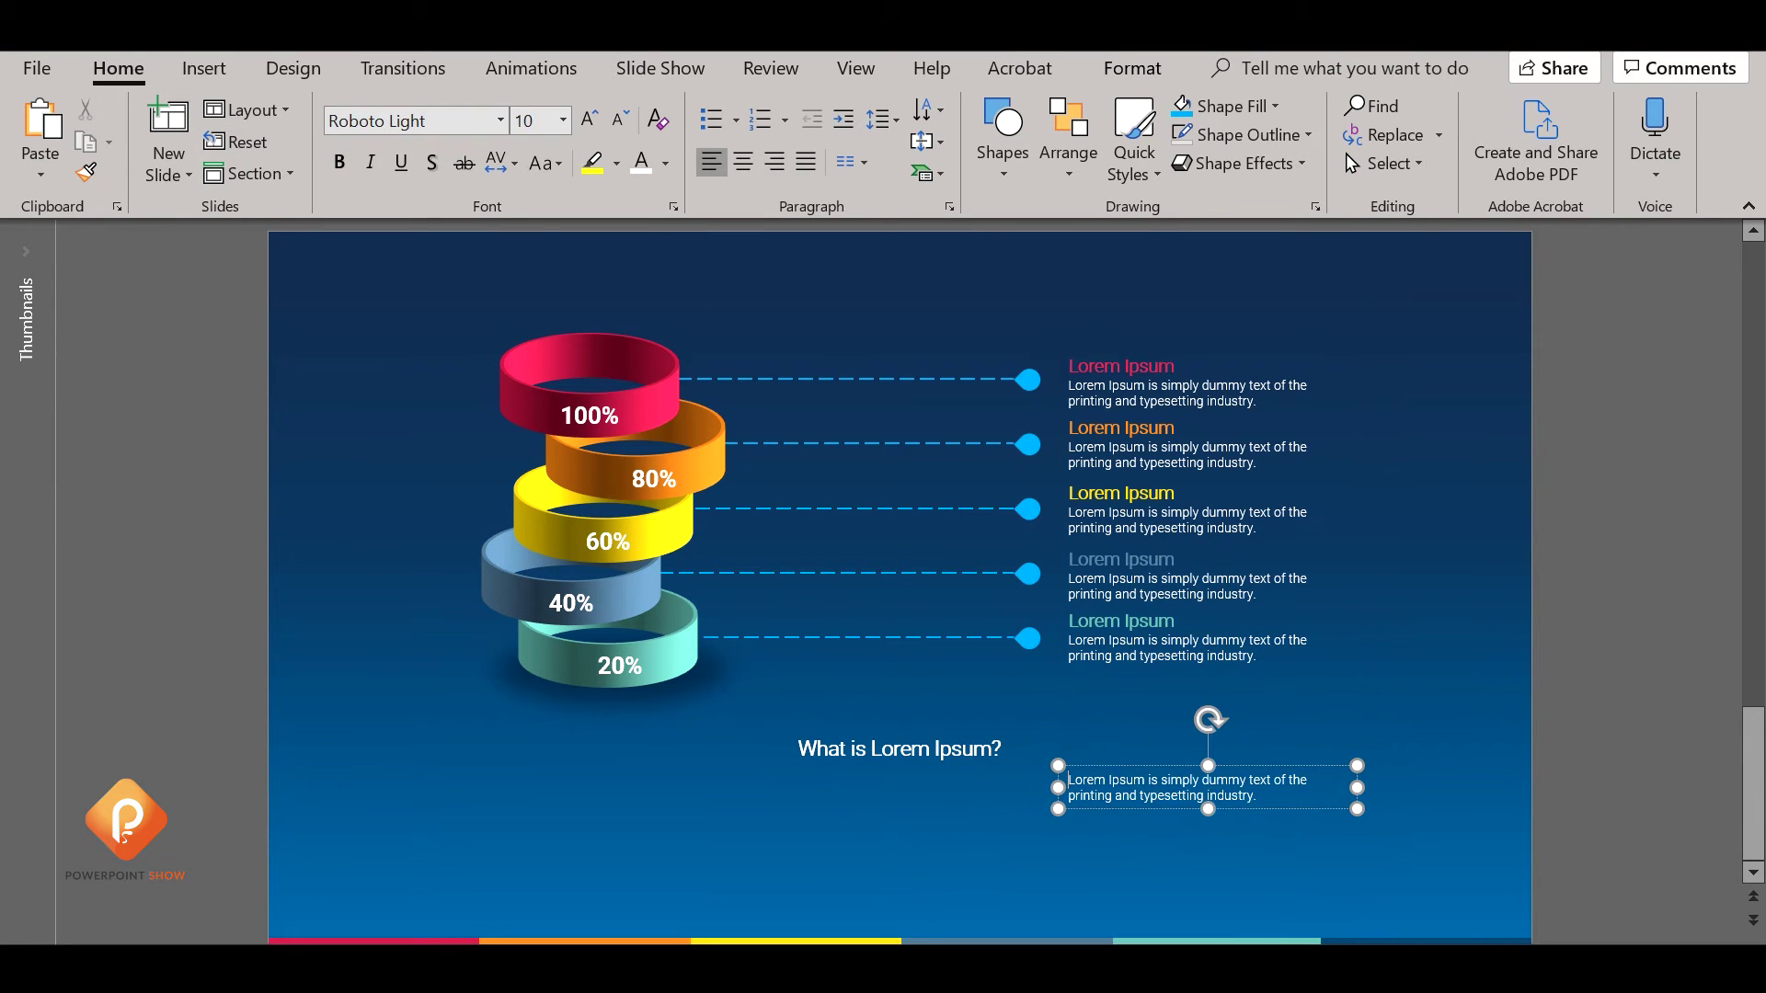
key(ctrl+a)
text(Lorem Ipsum is simply dummy text of the printing and typesetting industry. Lorem Ipsum has been the industry's standard dummy text ever since the 1500s, when an unknown printer took a galley of type and scrambled)
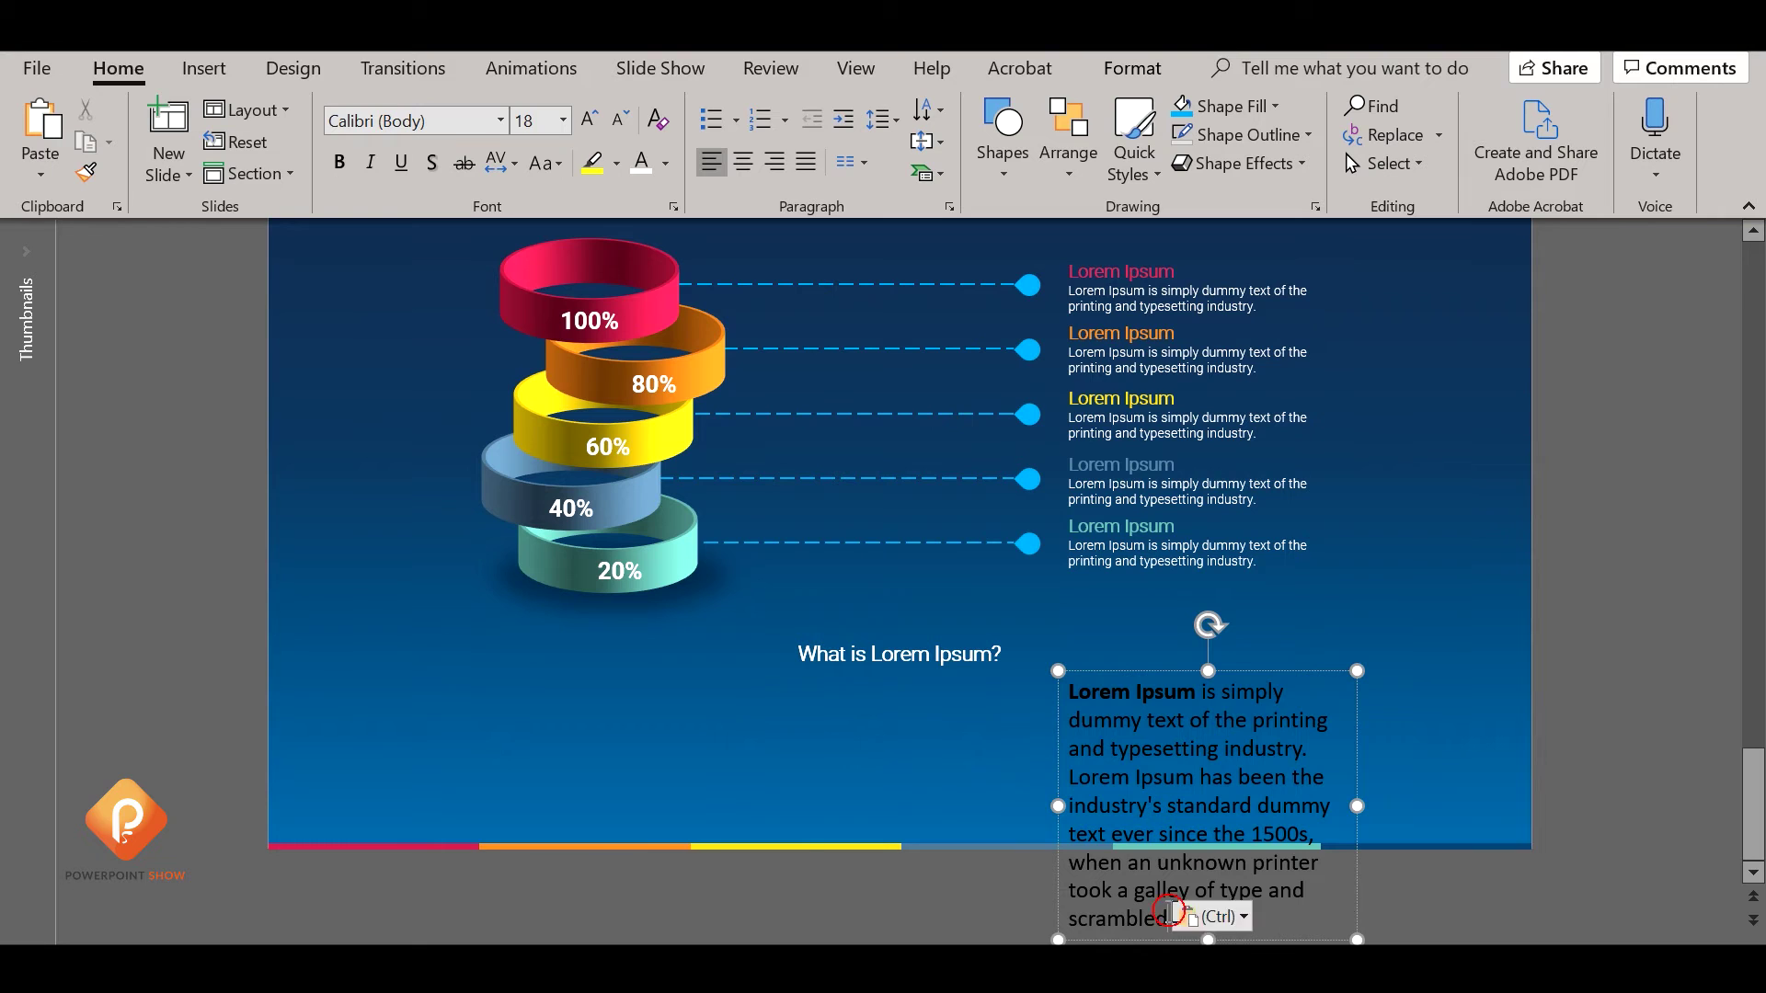
click(1214, 916)
click(1279, 887)
Make the paragraph 11 pt and centre-aligned, widen it and centre it under the heading.
drag(1058, 787, 550, 787)
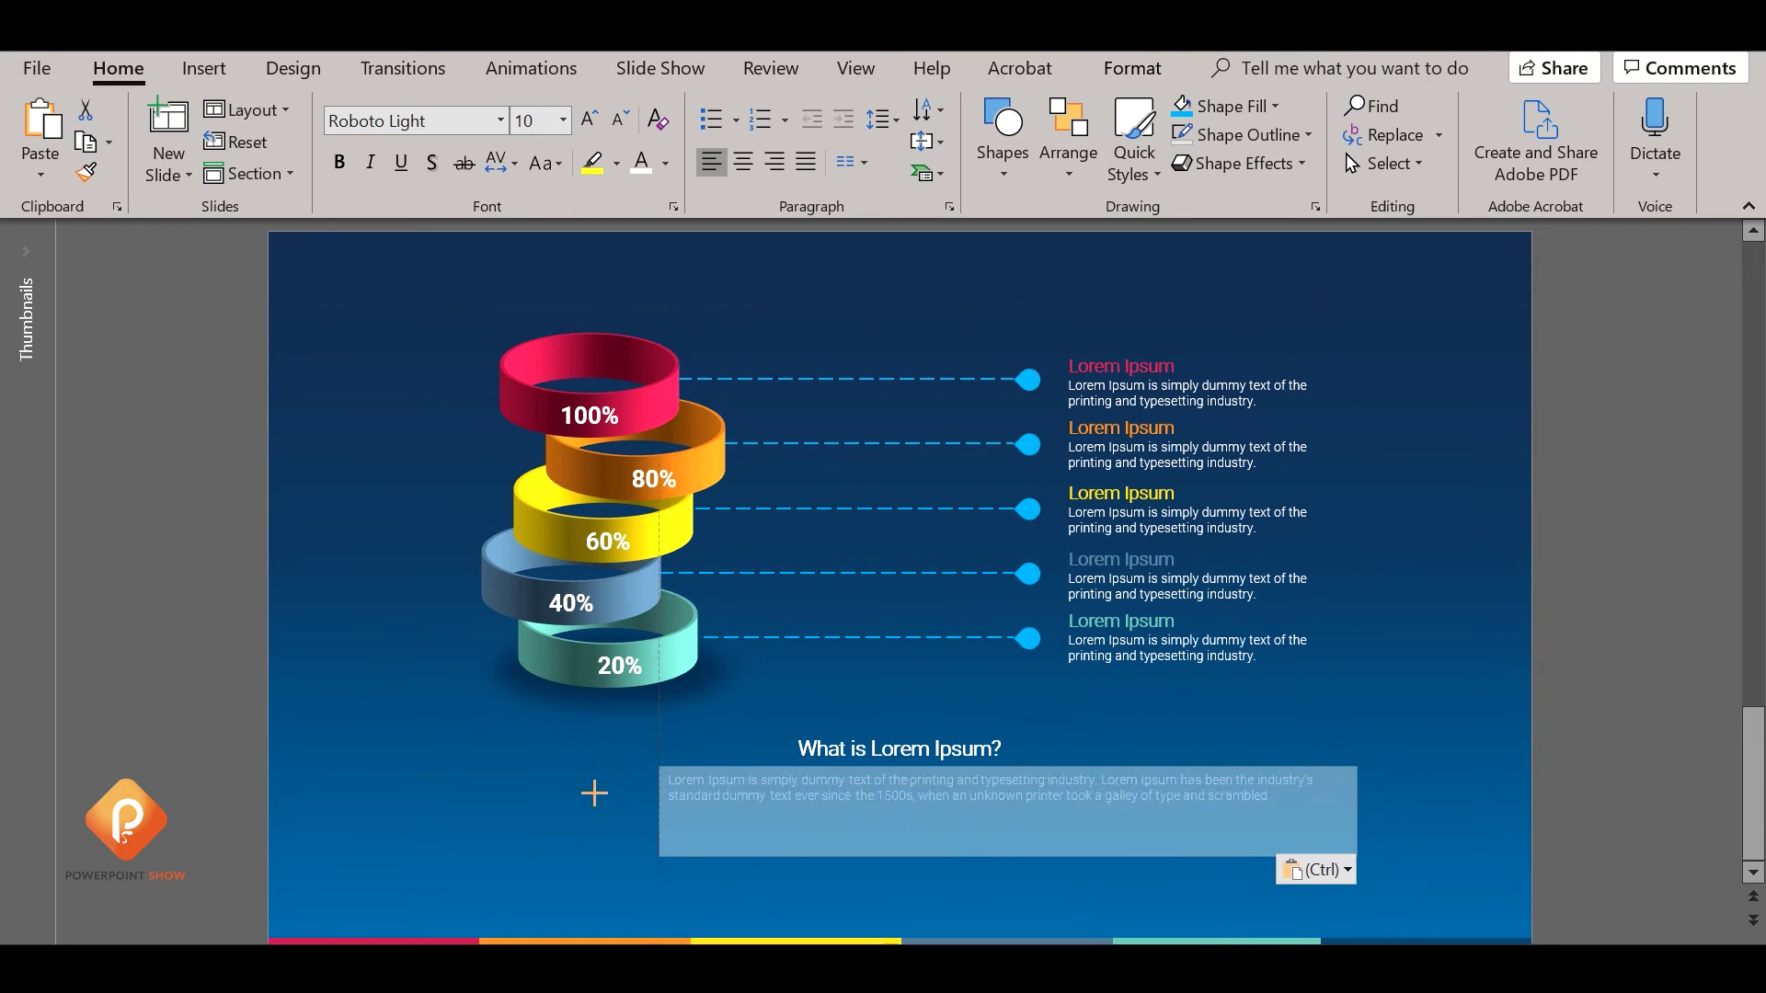
click(590, 119)
click(743, 162)
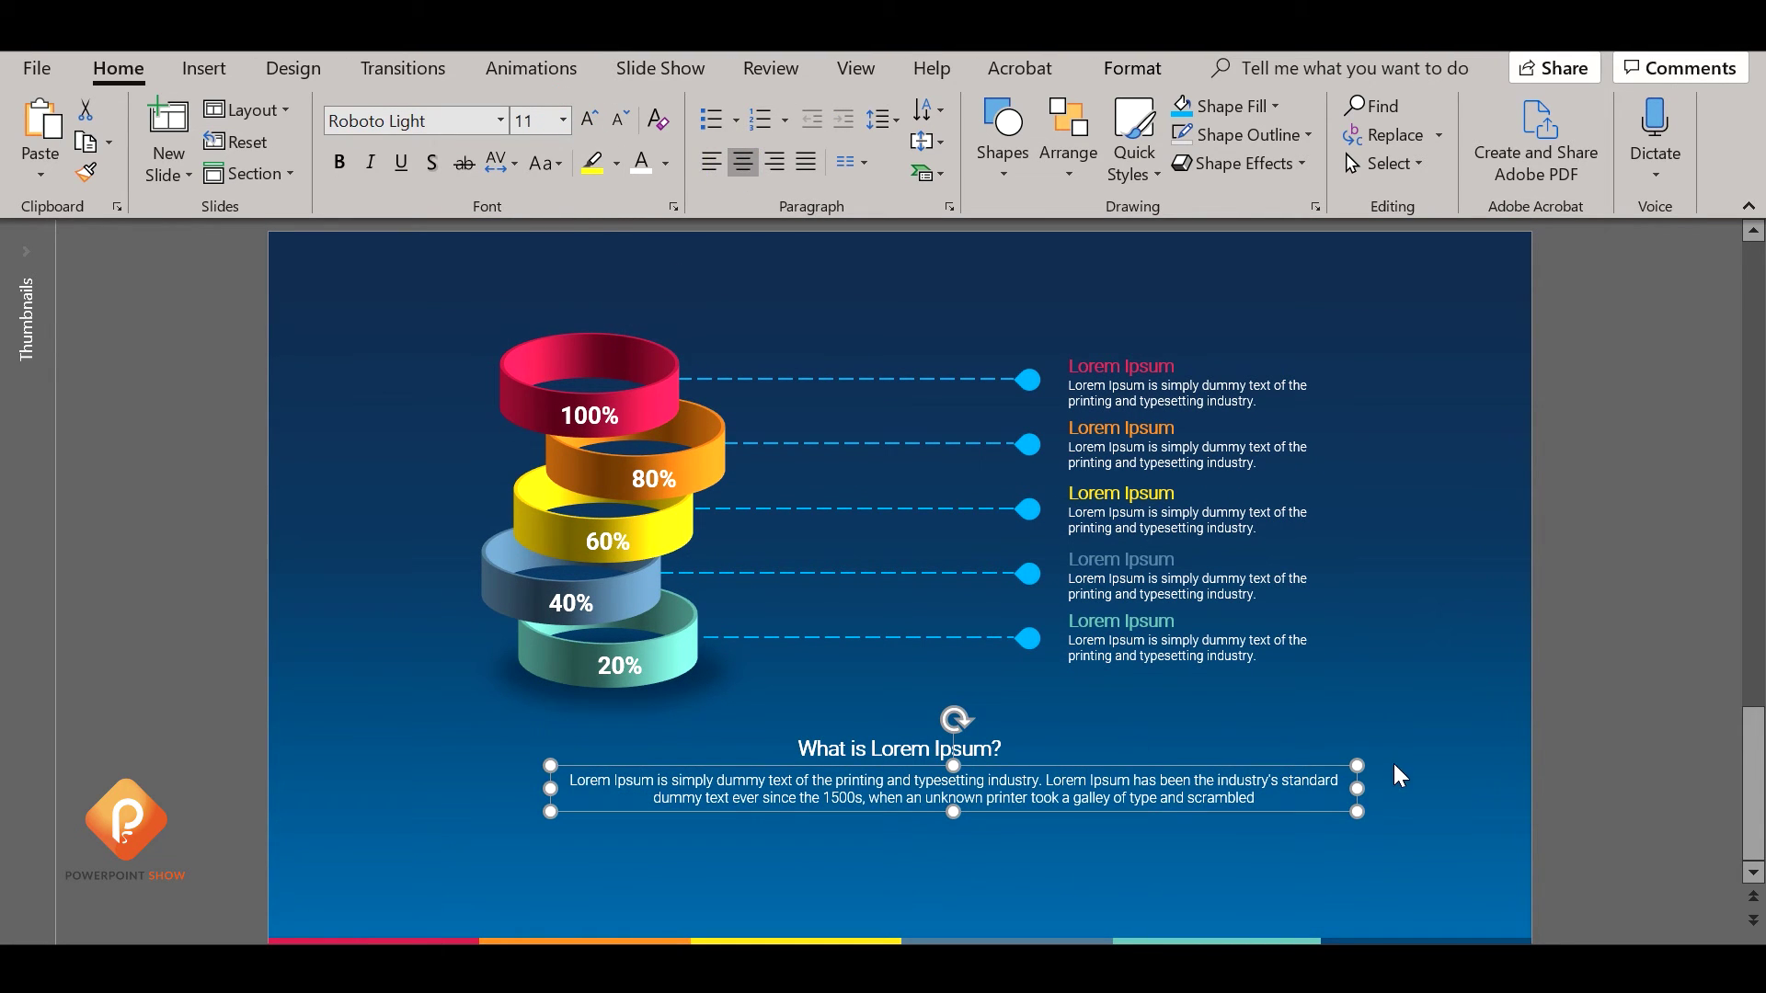
drag(1361, 790, 1378, 791)
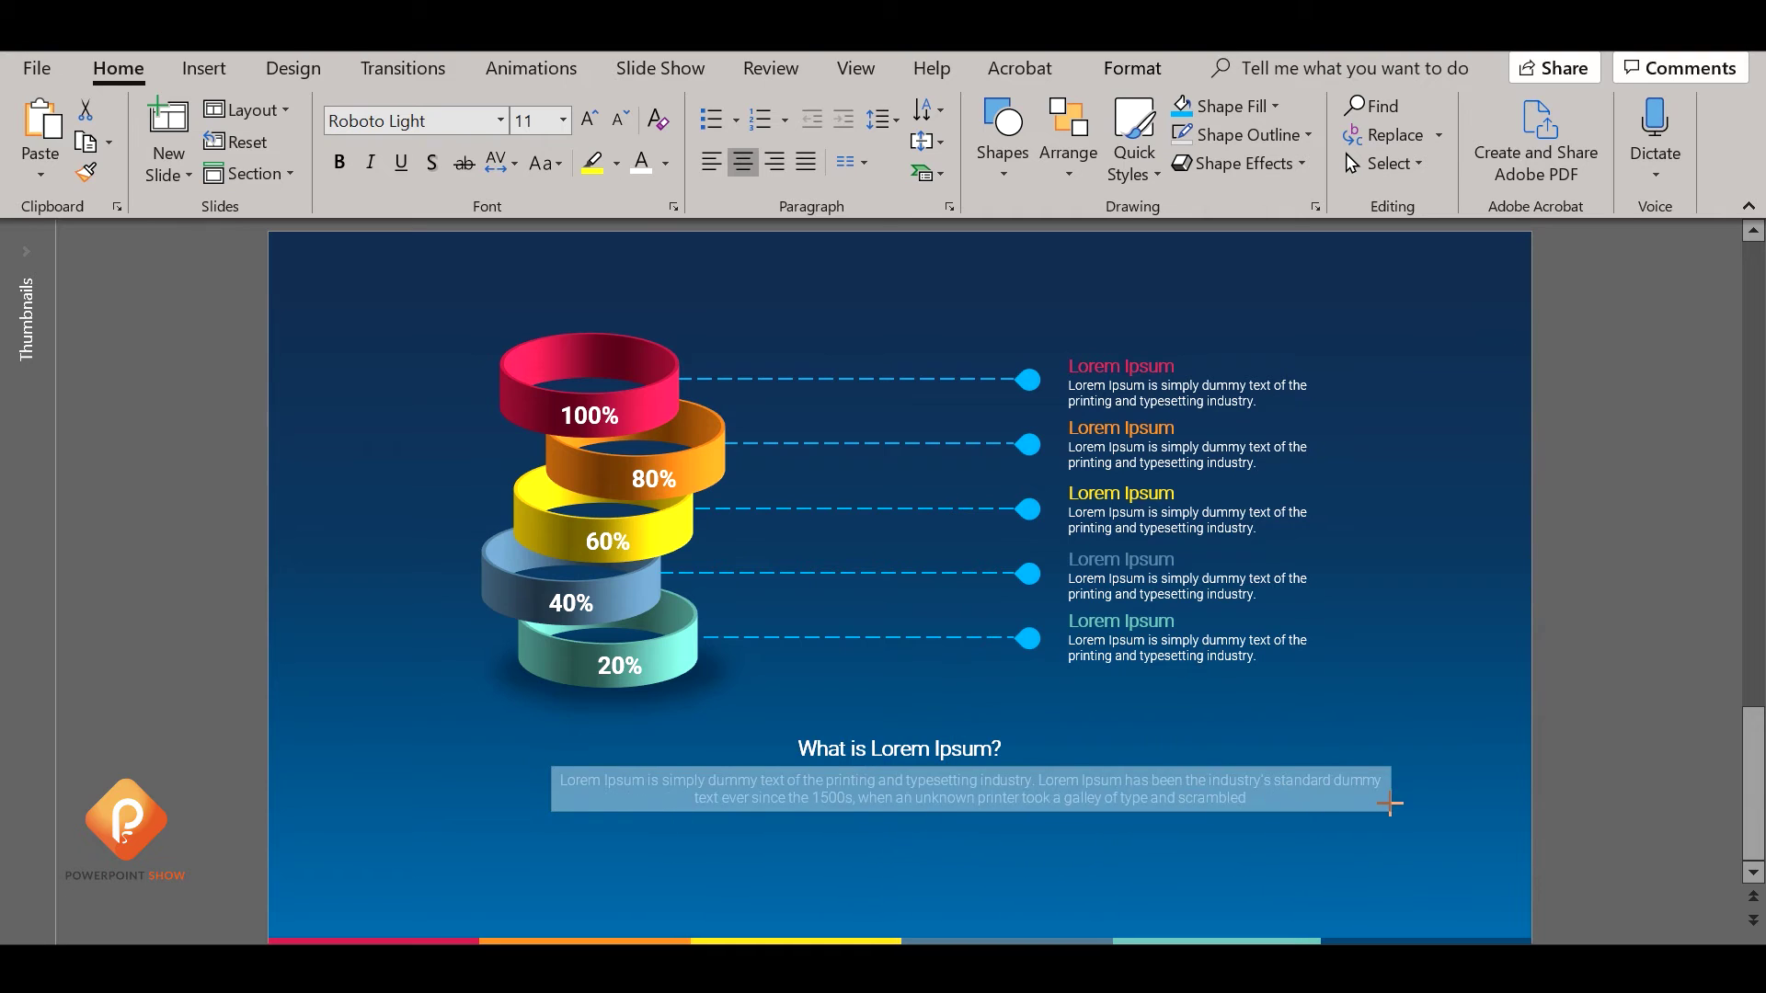
drag(1153, 831, 1117, 828)
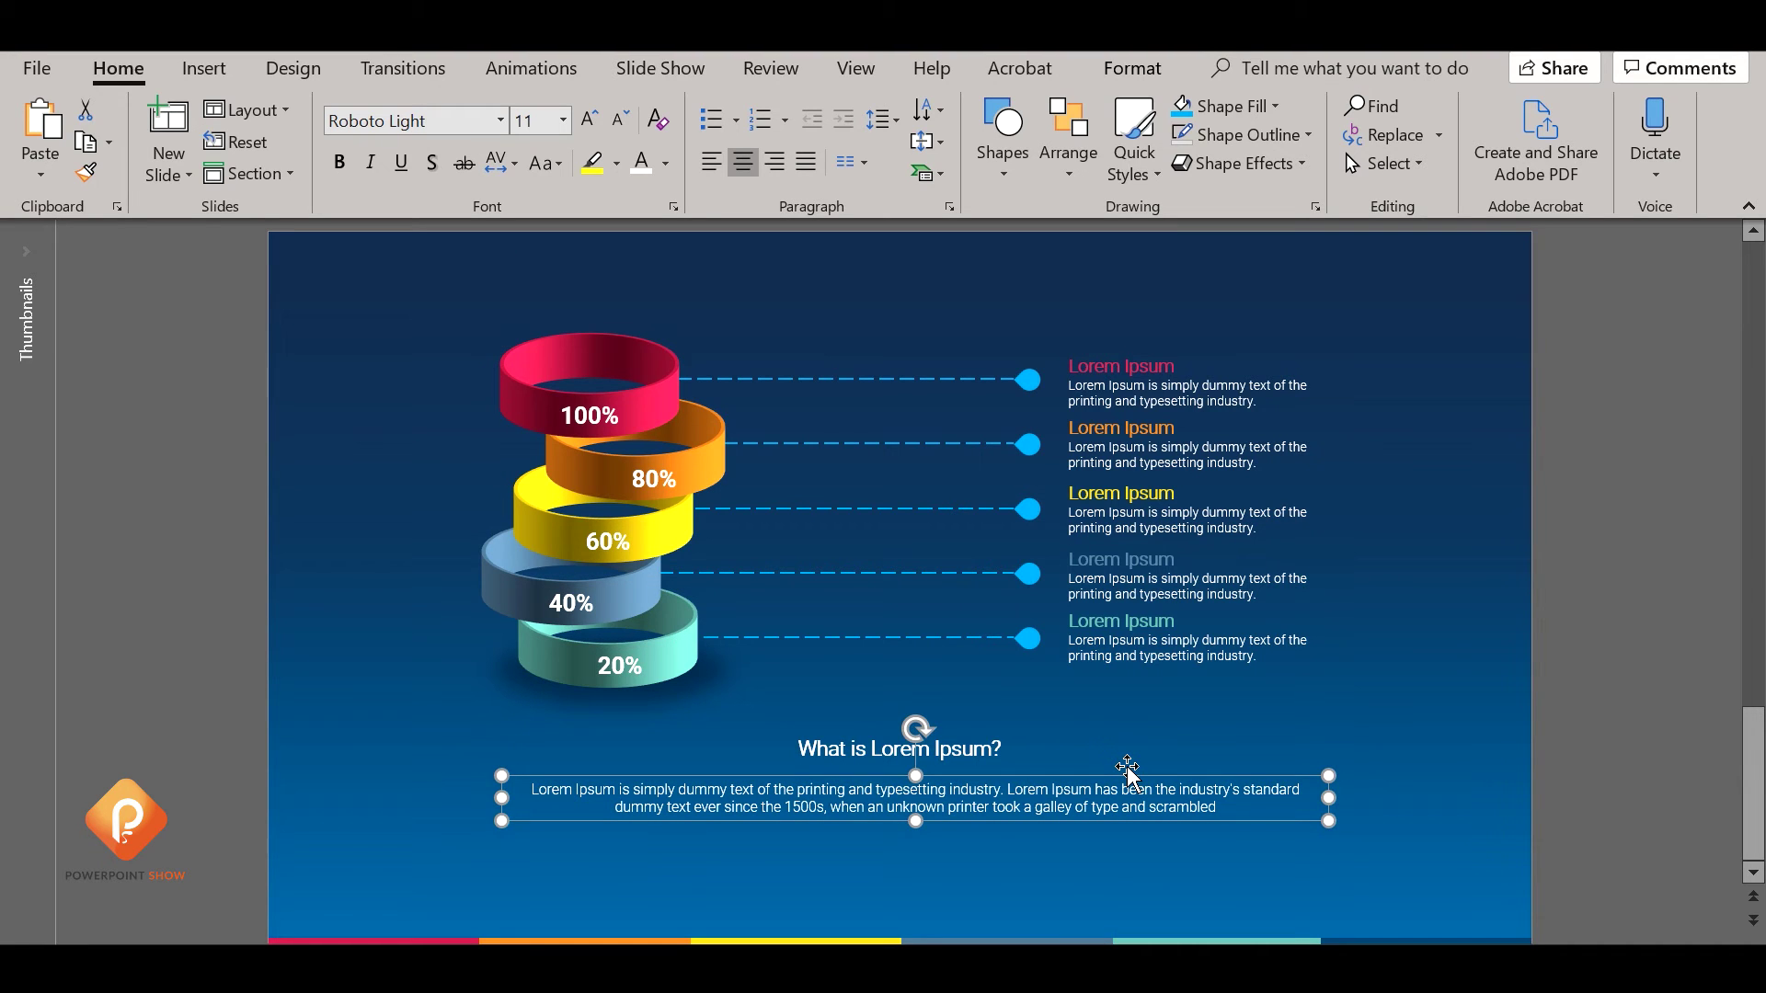
click(1161, 749)
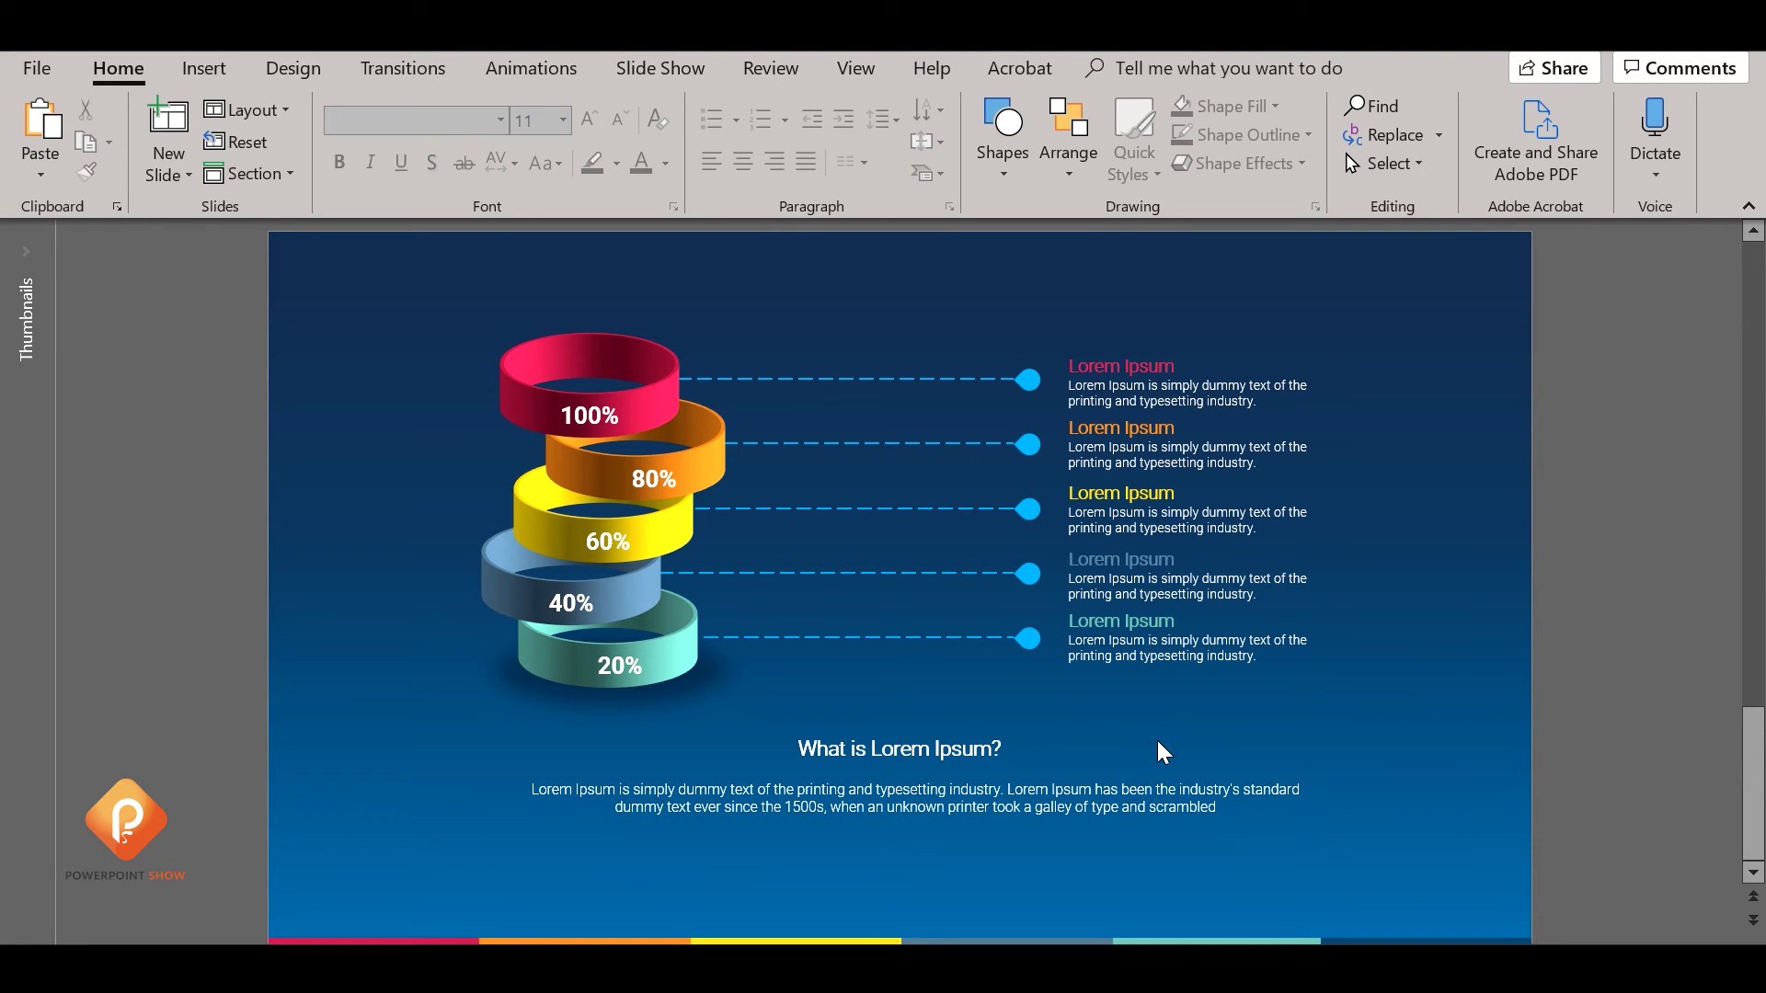
Draw a bright cyan rounded rectangle with an outer shadow, centred below the paragraph.
click(1003, 156)
click(1159, 241)
drag(805, 849, 937, 880)
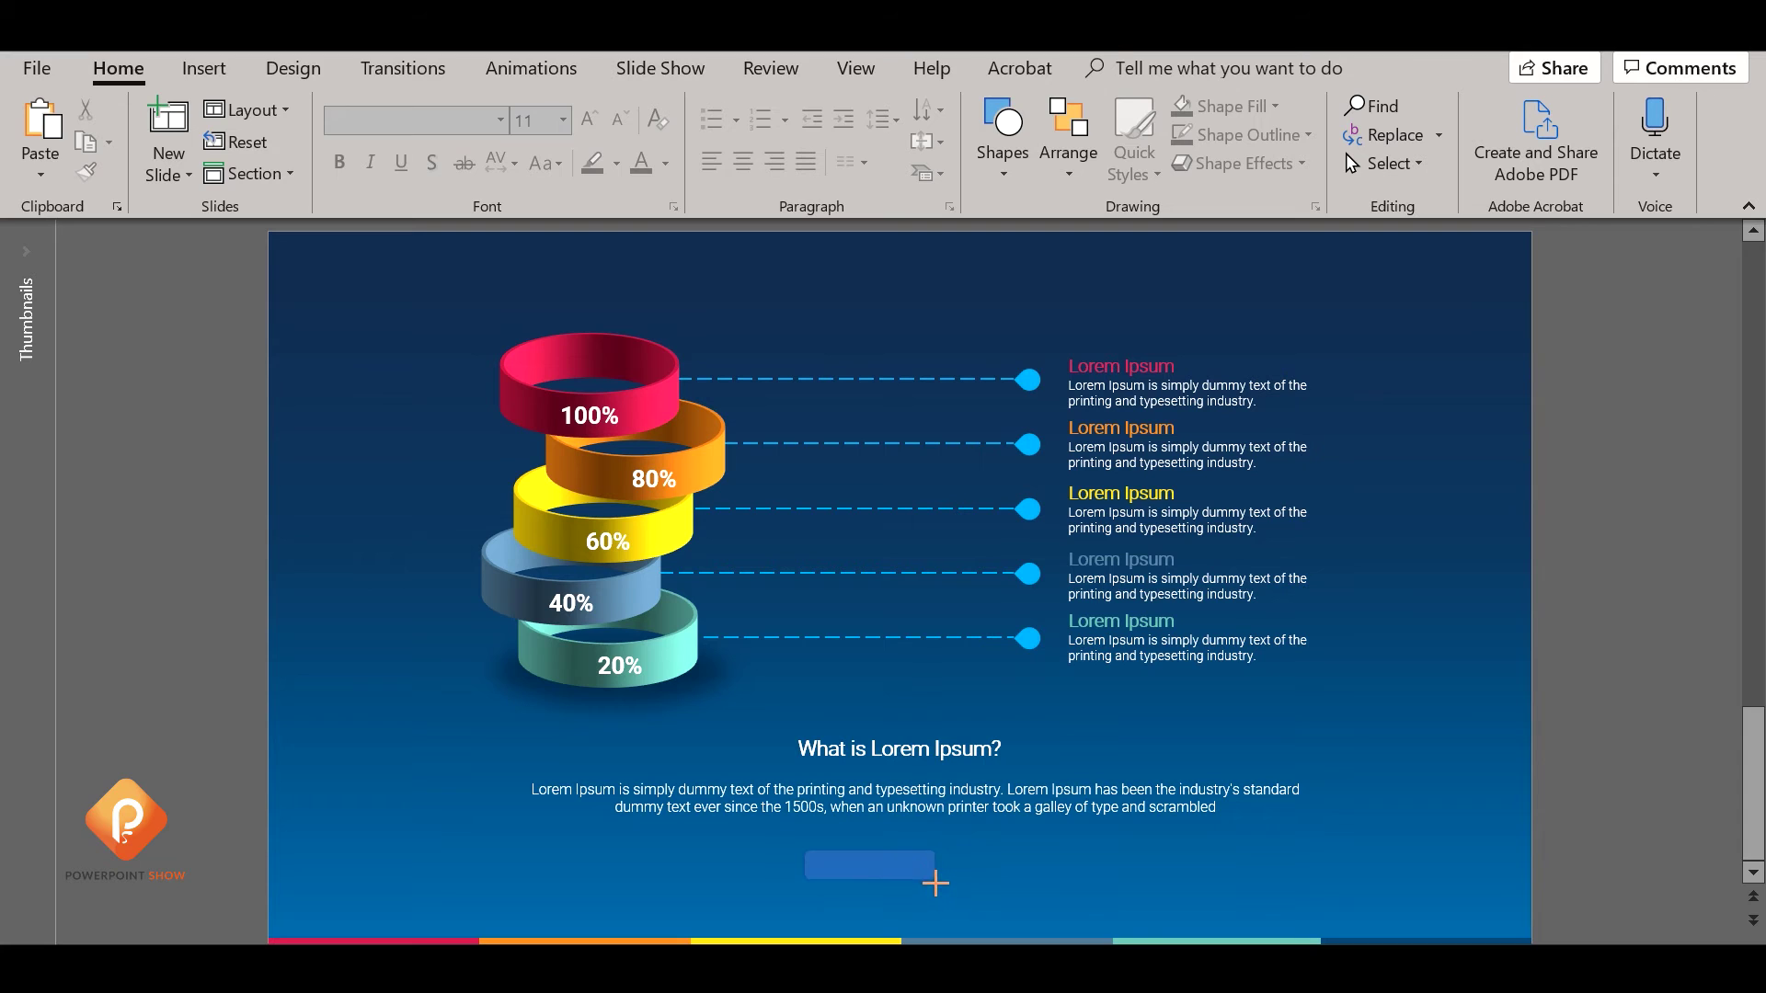
click(1223, 106)
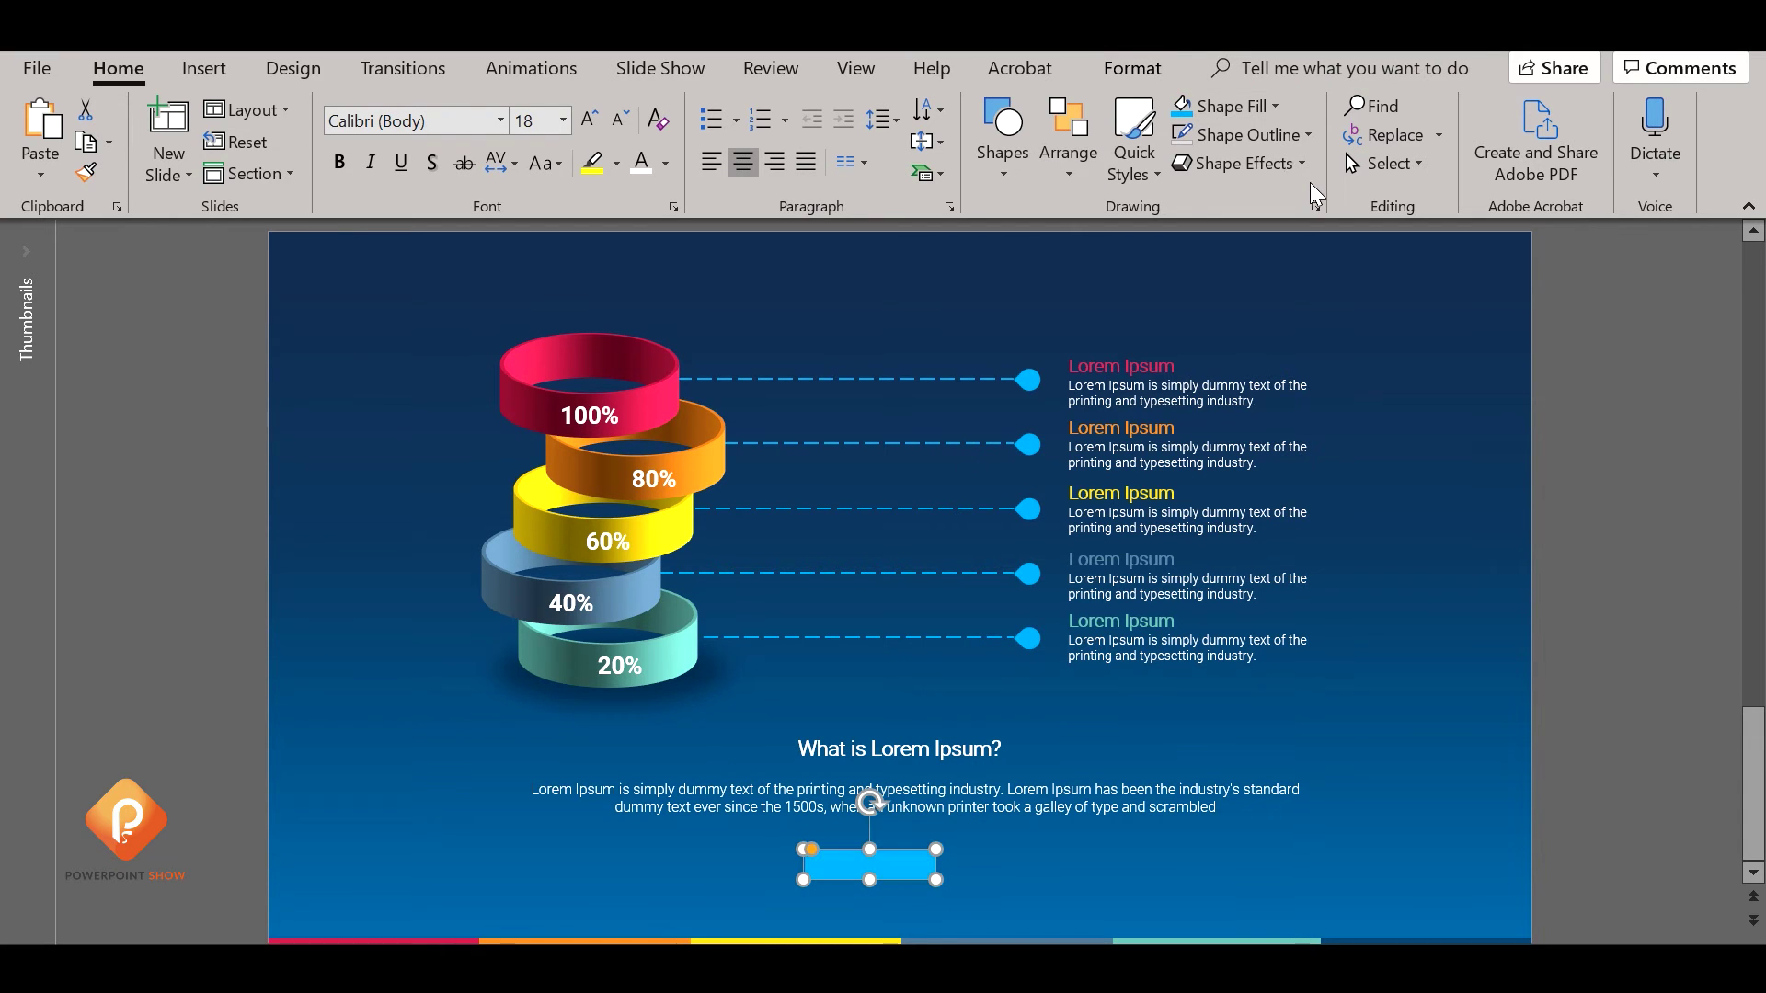
click(1242, 163)
mouse_move(1320, 301)
click(1397, 412)
drag(888, 873, 919, 866)
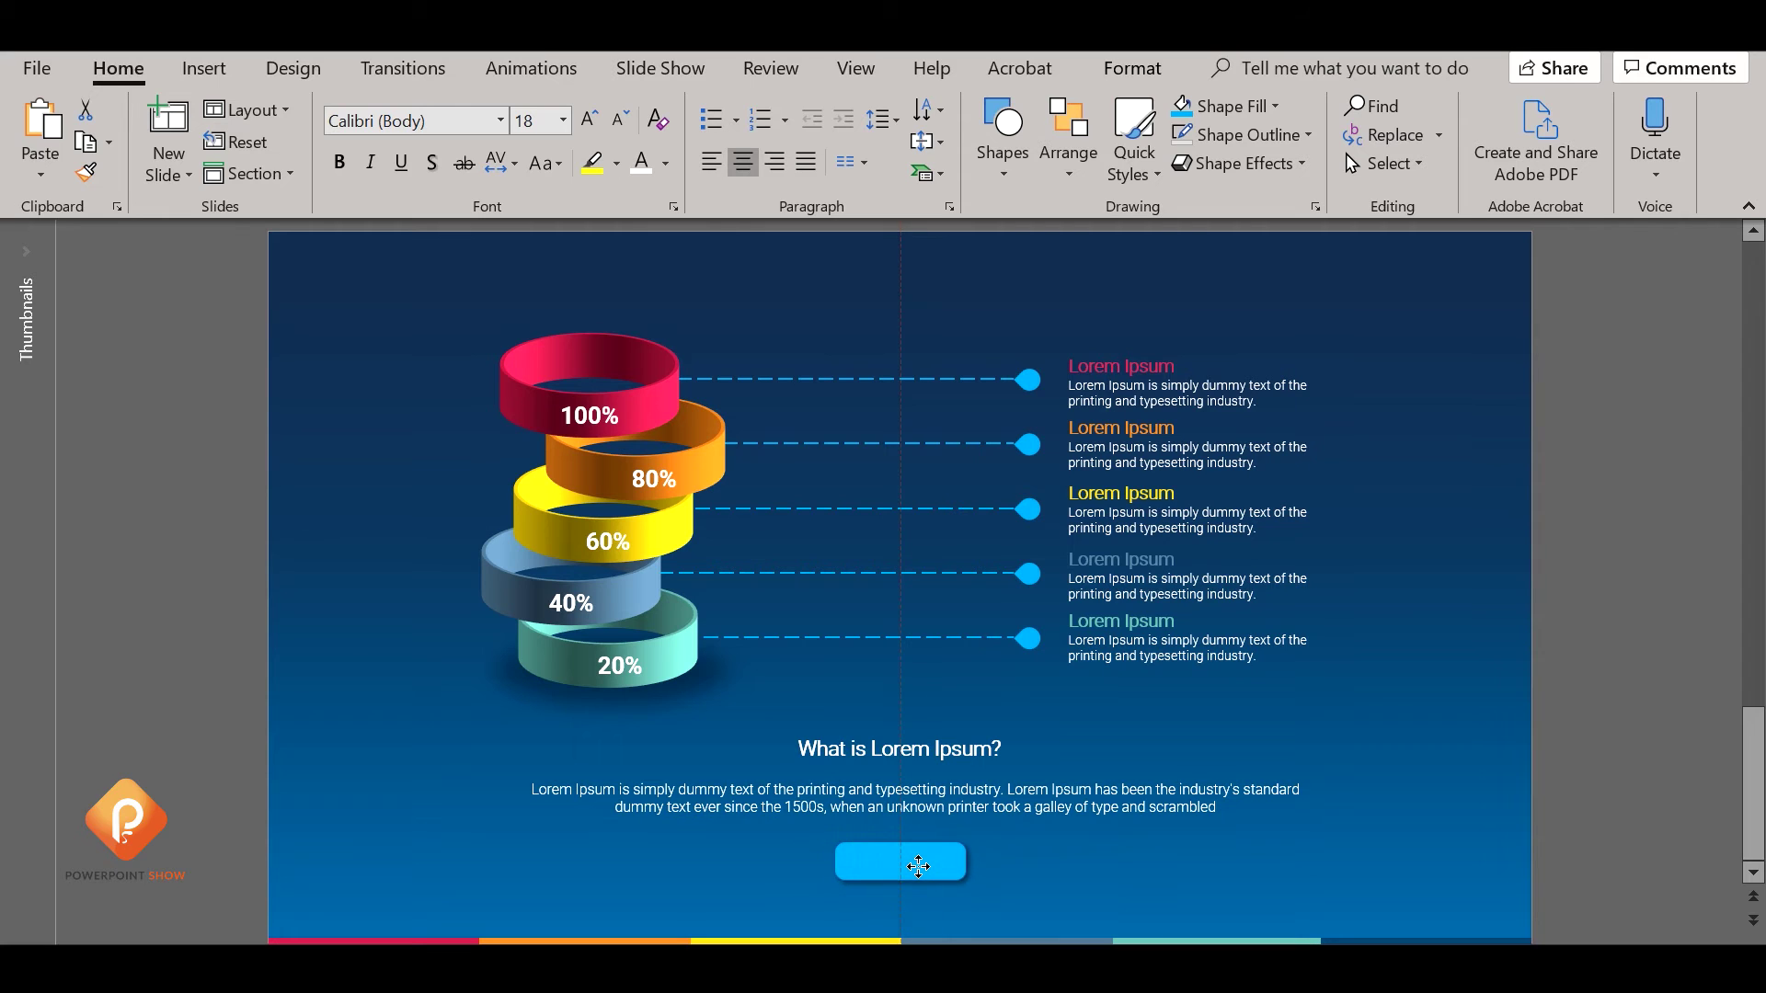
click(1276, 105)
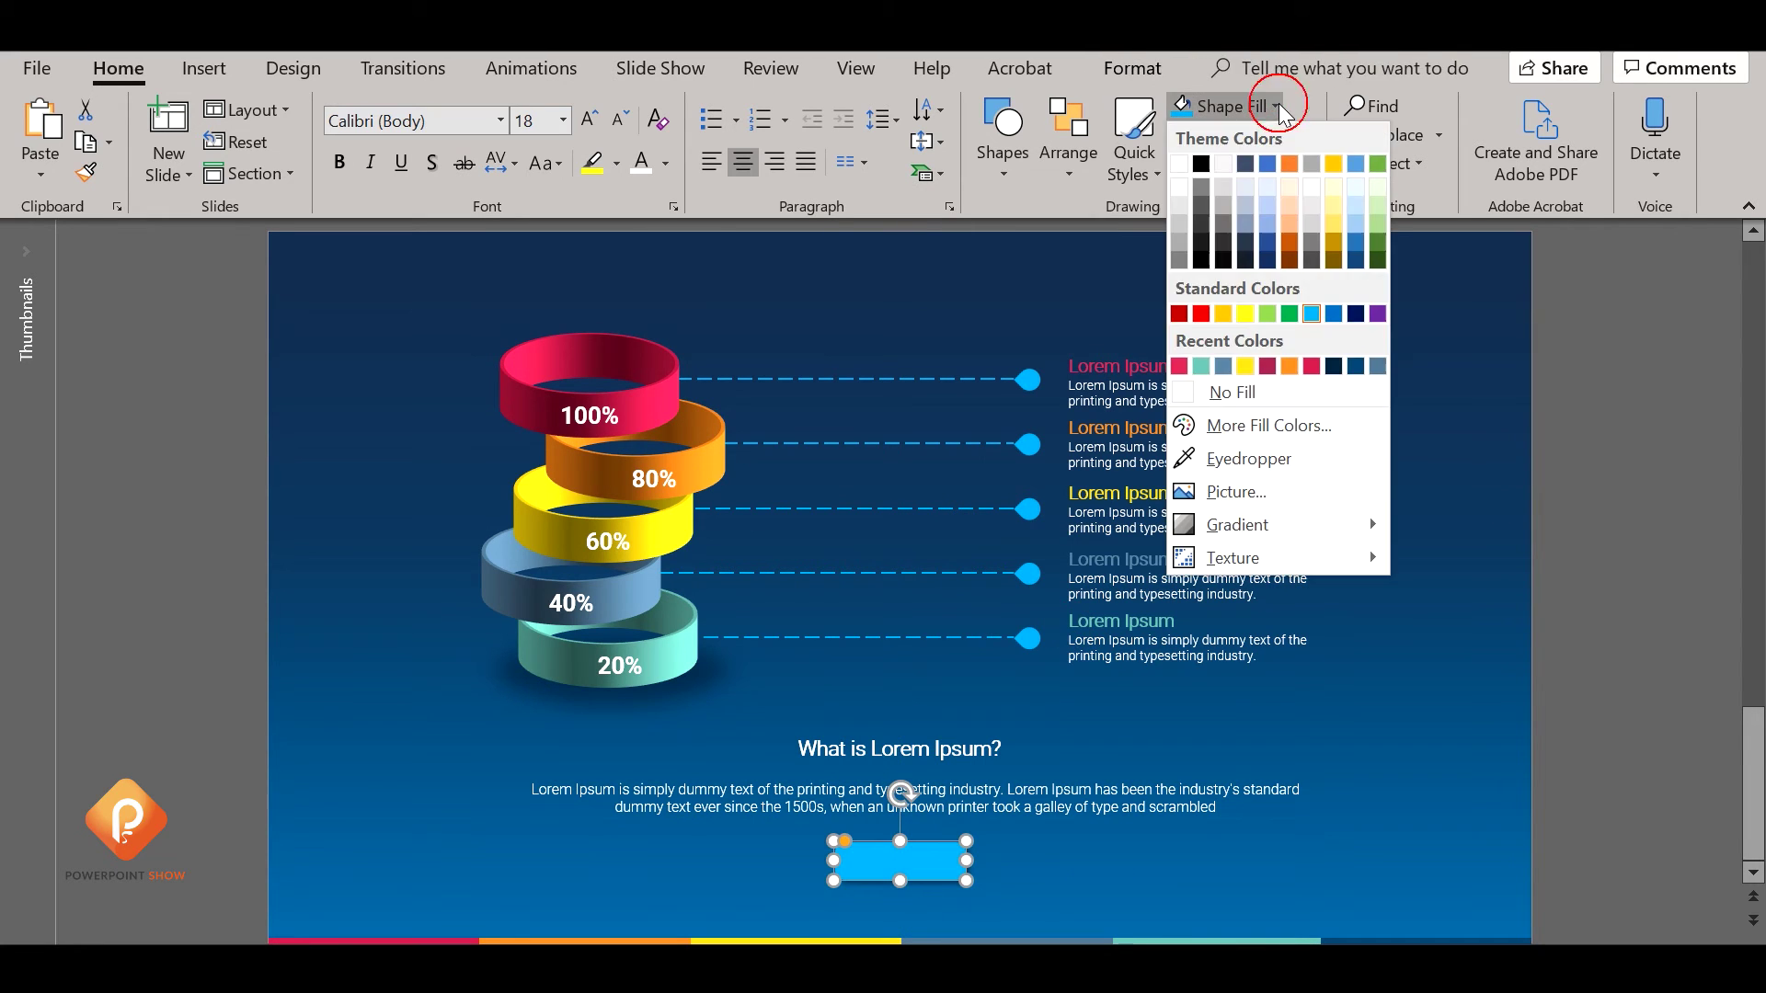
click(1057, 877)
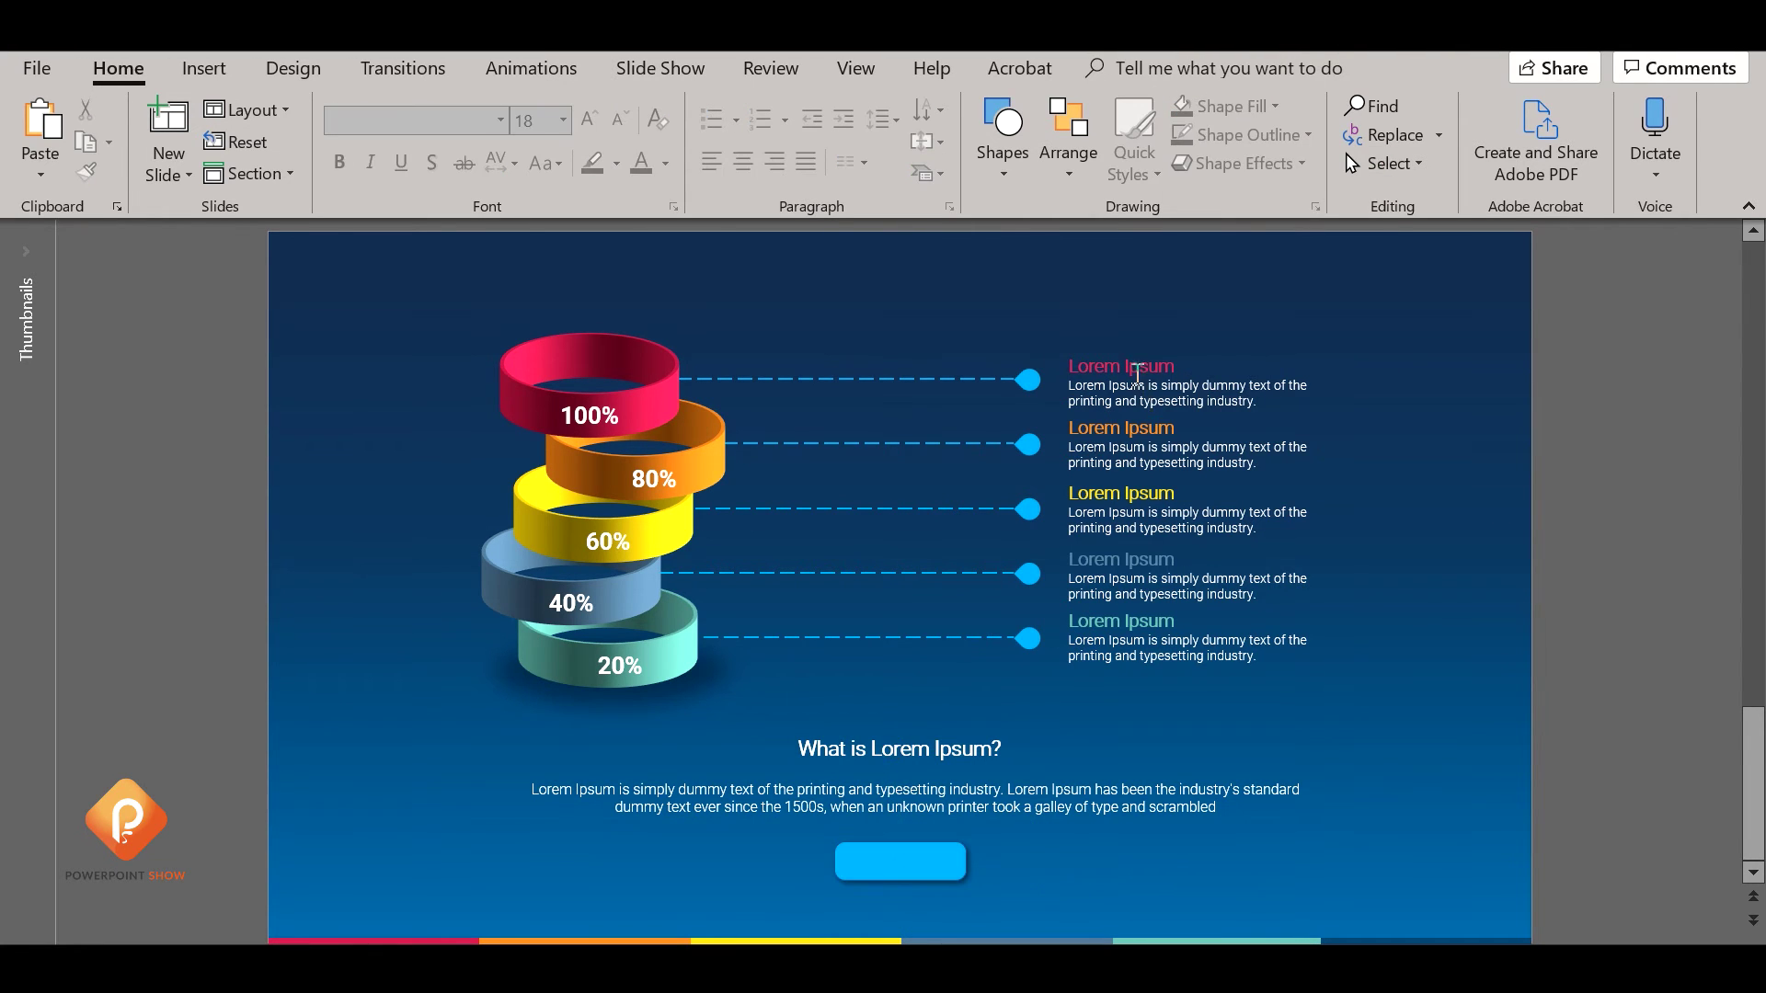
Copy the 'Lorem Ipsum' heading and place the copy on the button.
drag(1071, 365, 1192, 362)
key(ctrl+c)
click(1201, 763)
key(ctrl+v)
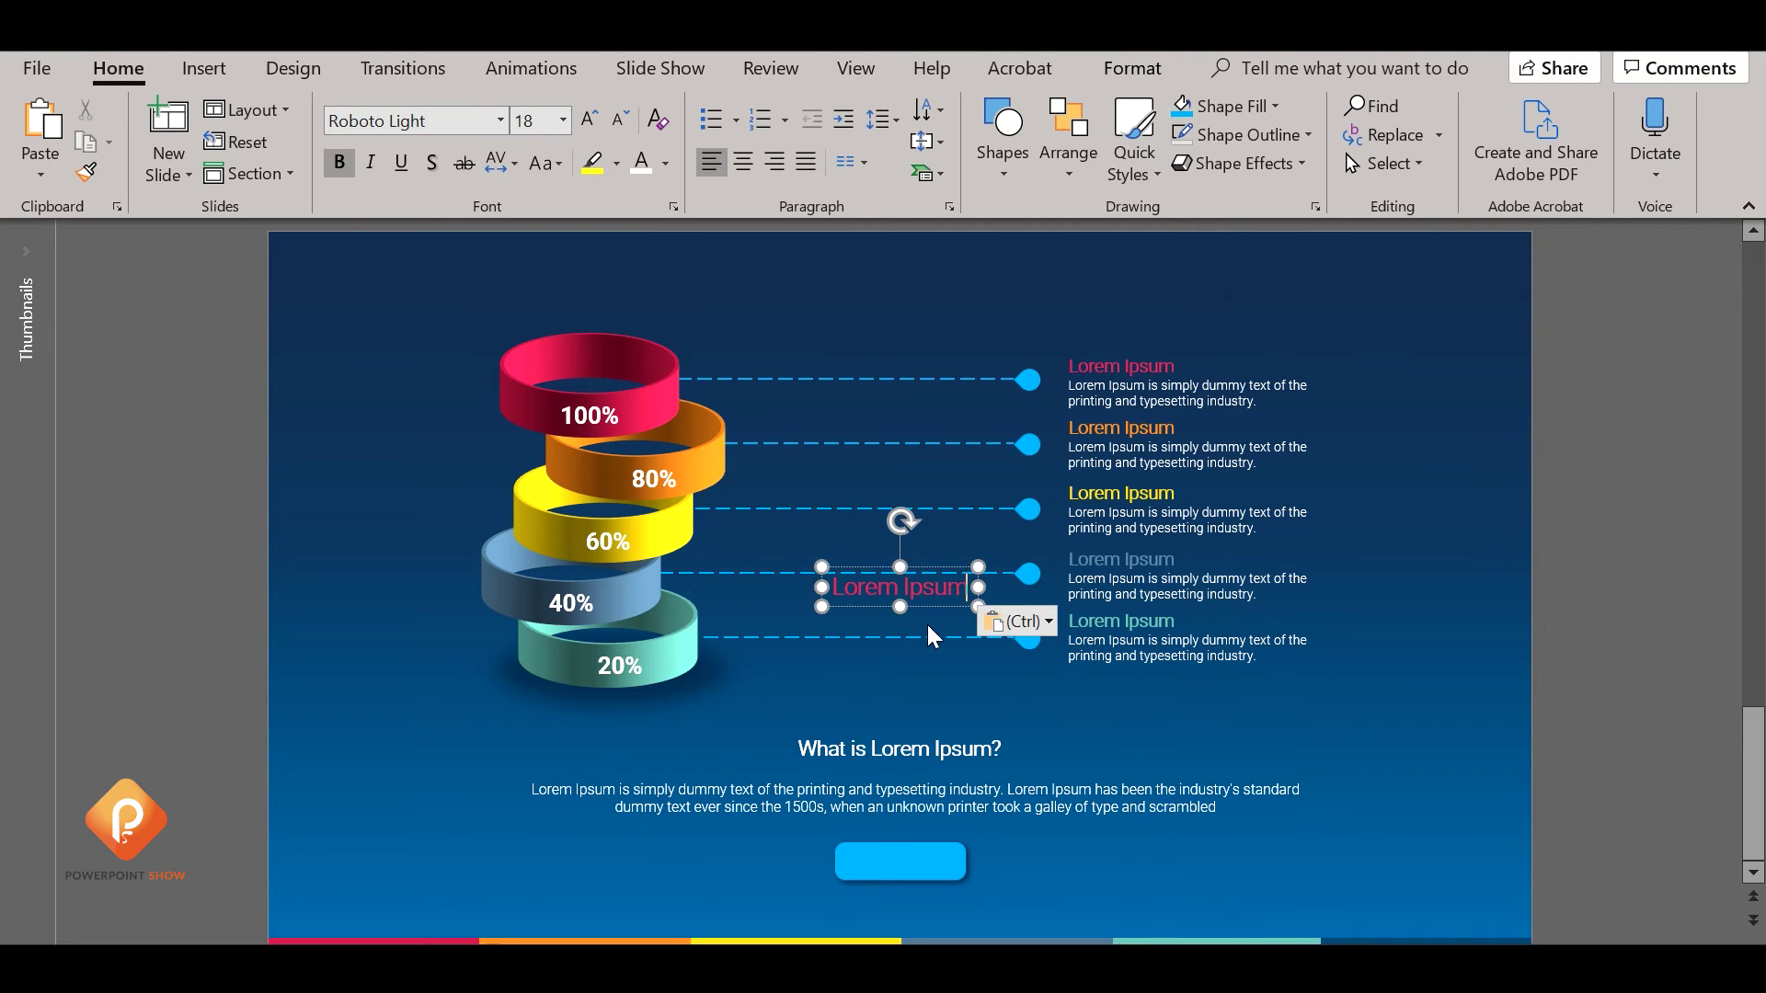
drag(934, 631, 946, 892)
Make the button label white, 12 pt and centred on the cyan button.
click(470, 121)
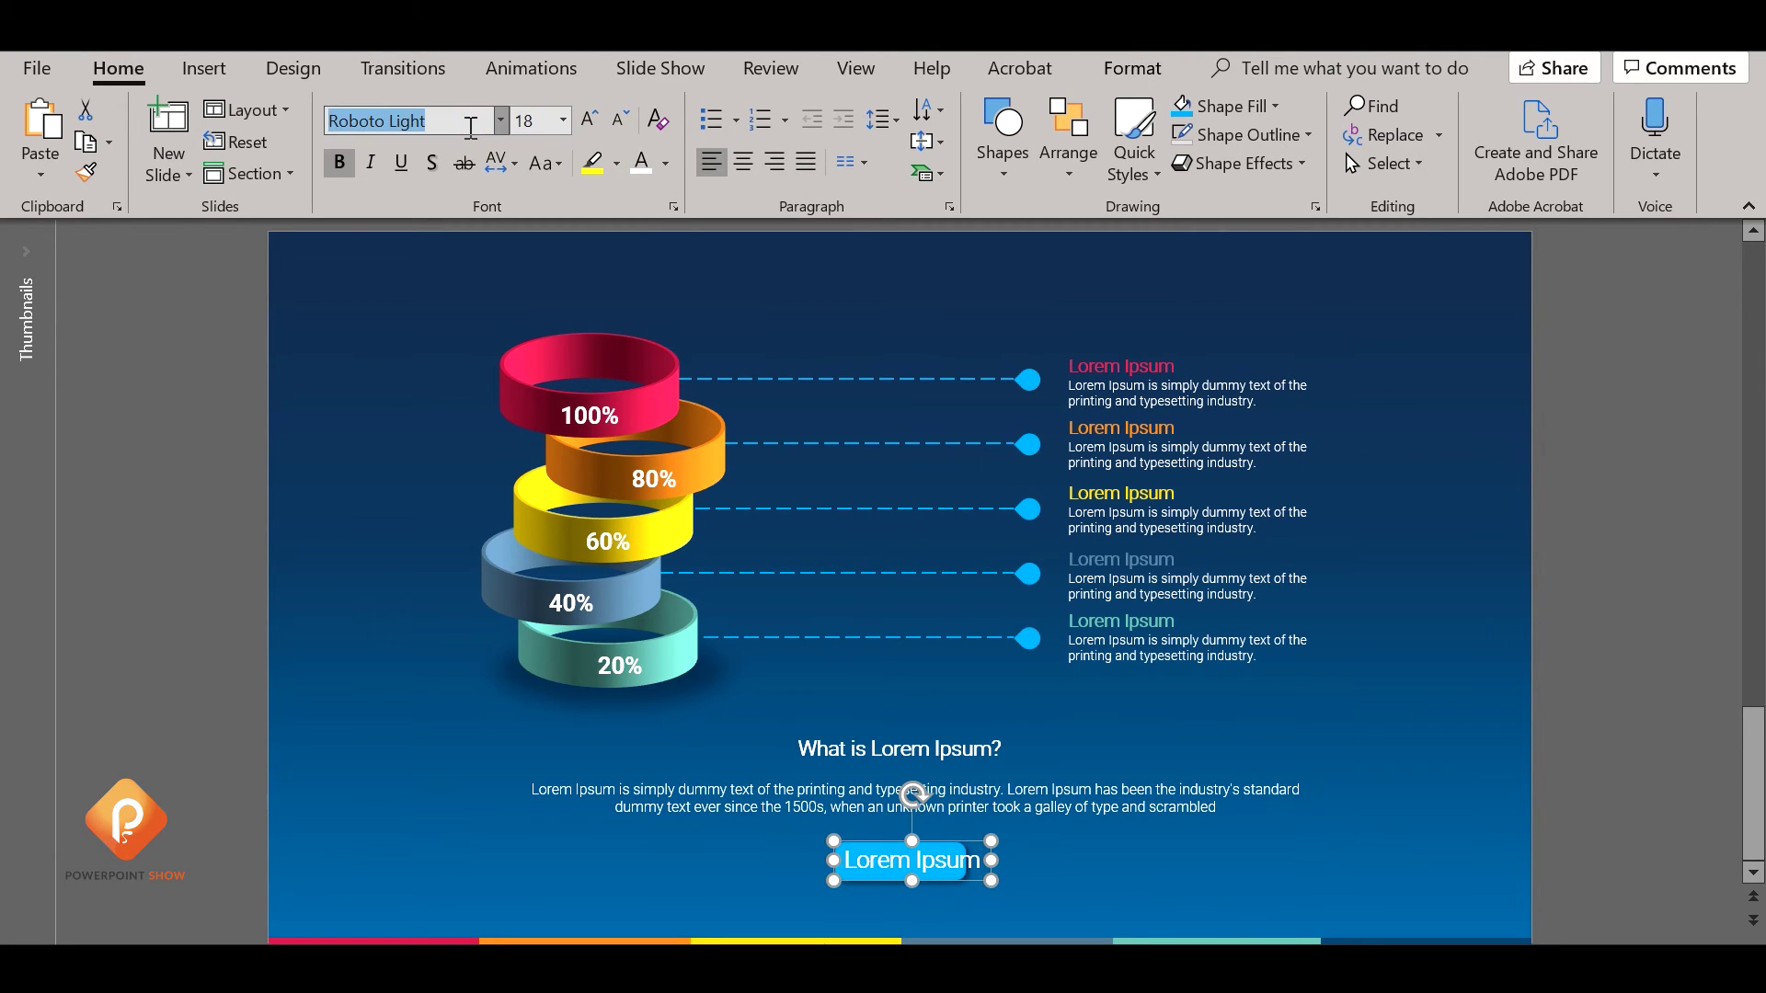
click(621, 118)
click(621, 118)
click(621, 119)
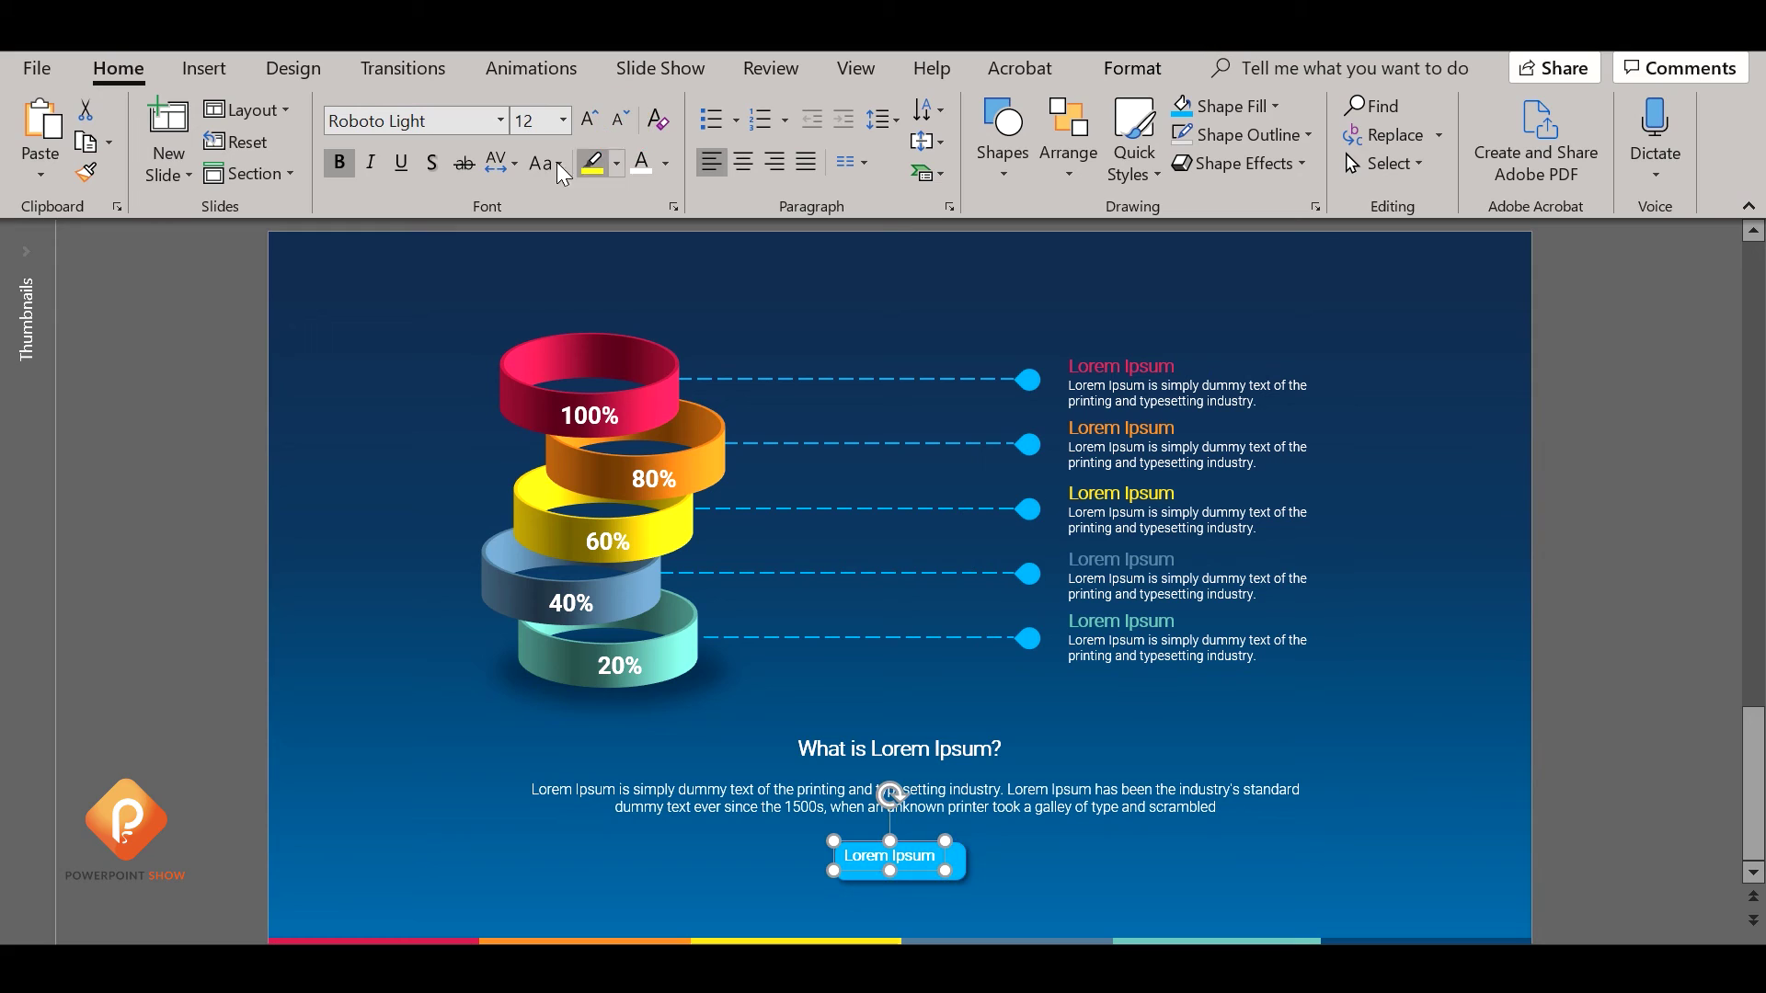
click(743, 162)
drag(913, 873, 922, 880)
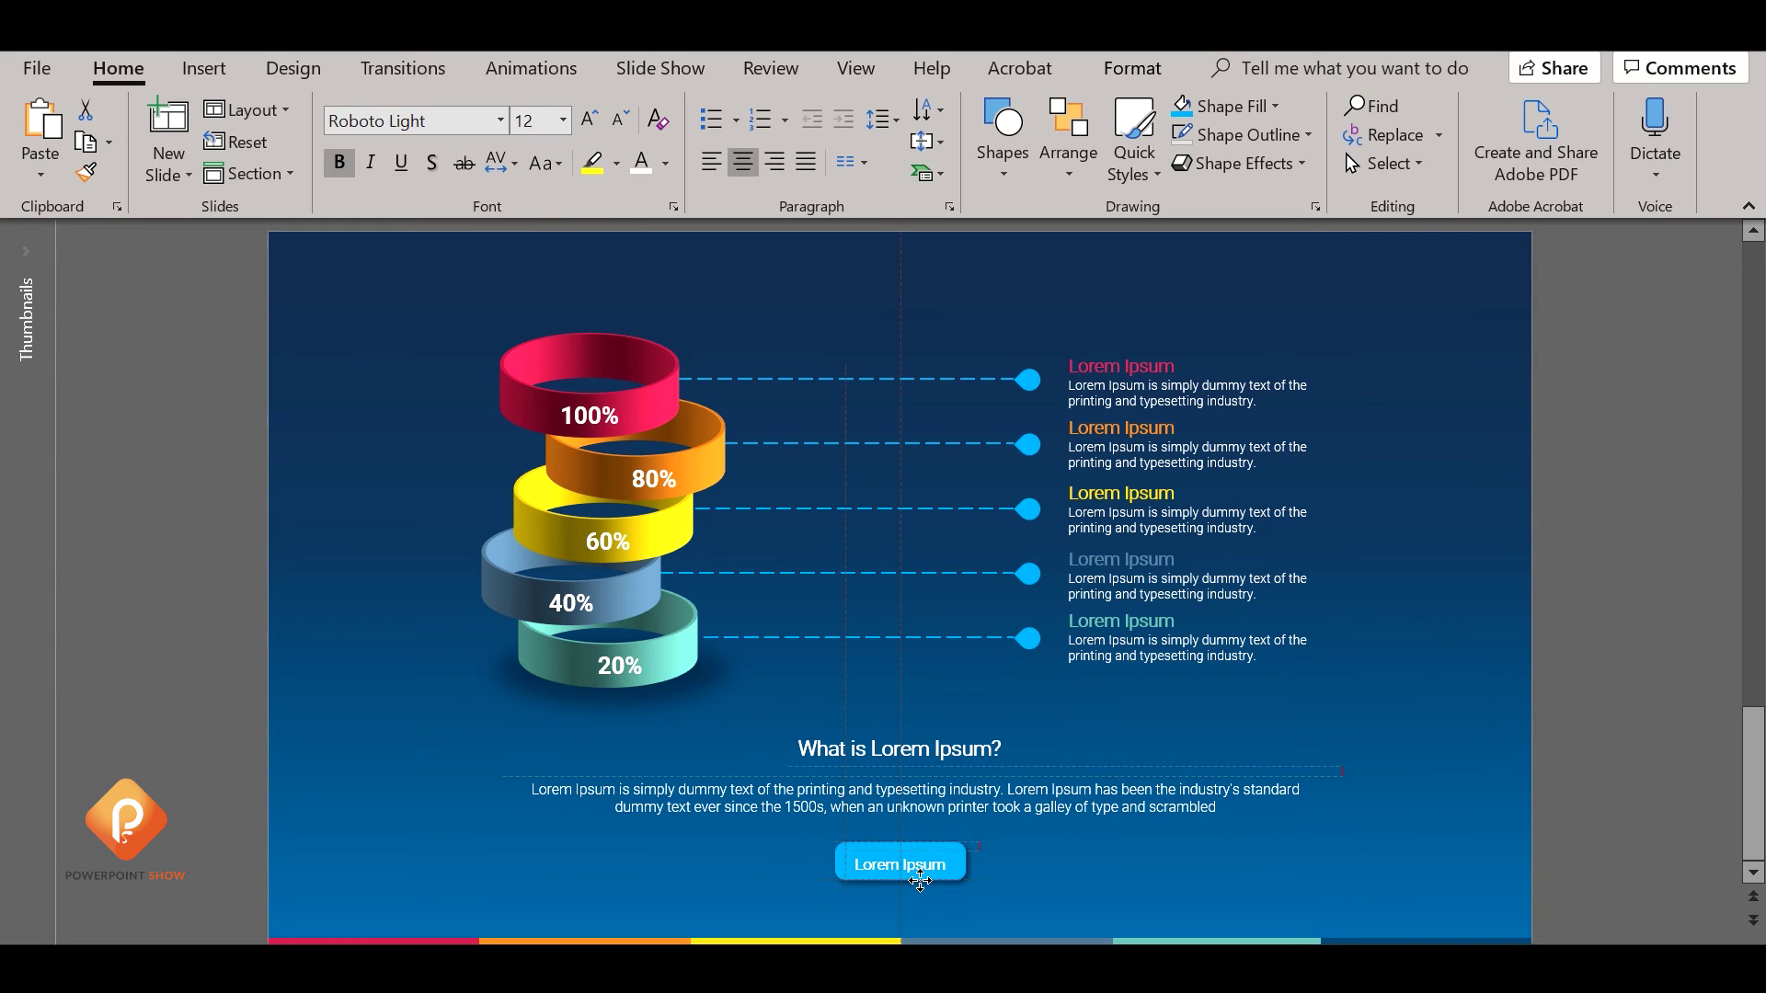
click(1133, 866)
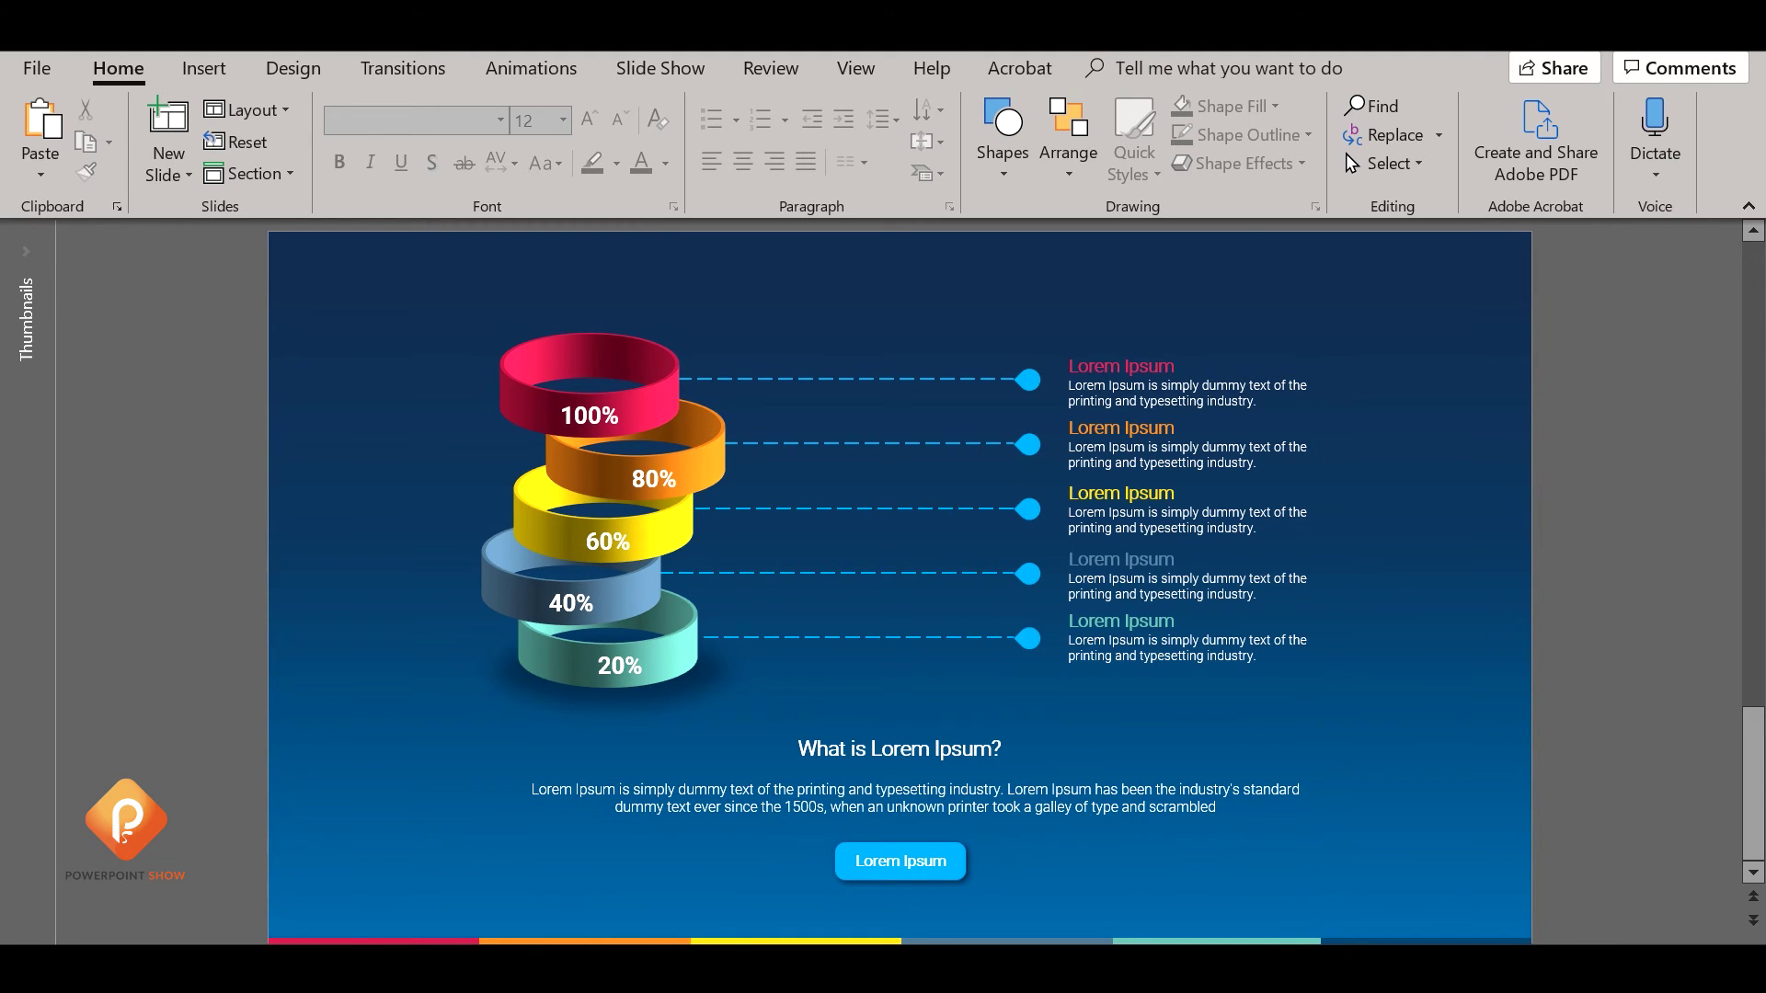
Preview the slide full-screen, then group the bottom 20% ring with the shadow beneath it.
key(shift+F5)
key(Escape)
click(658, 664)
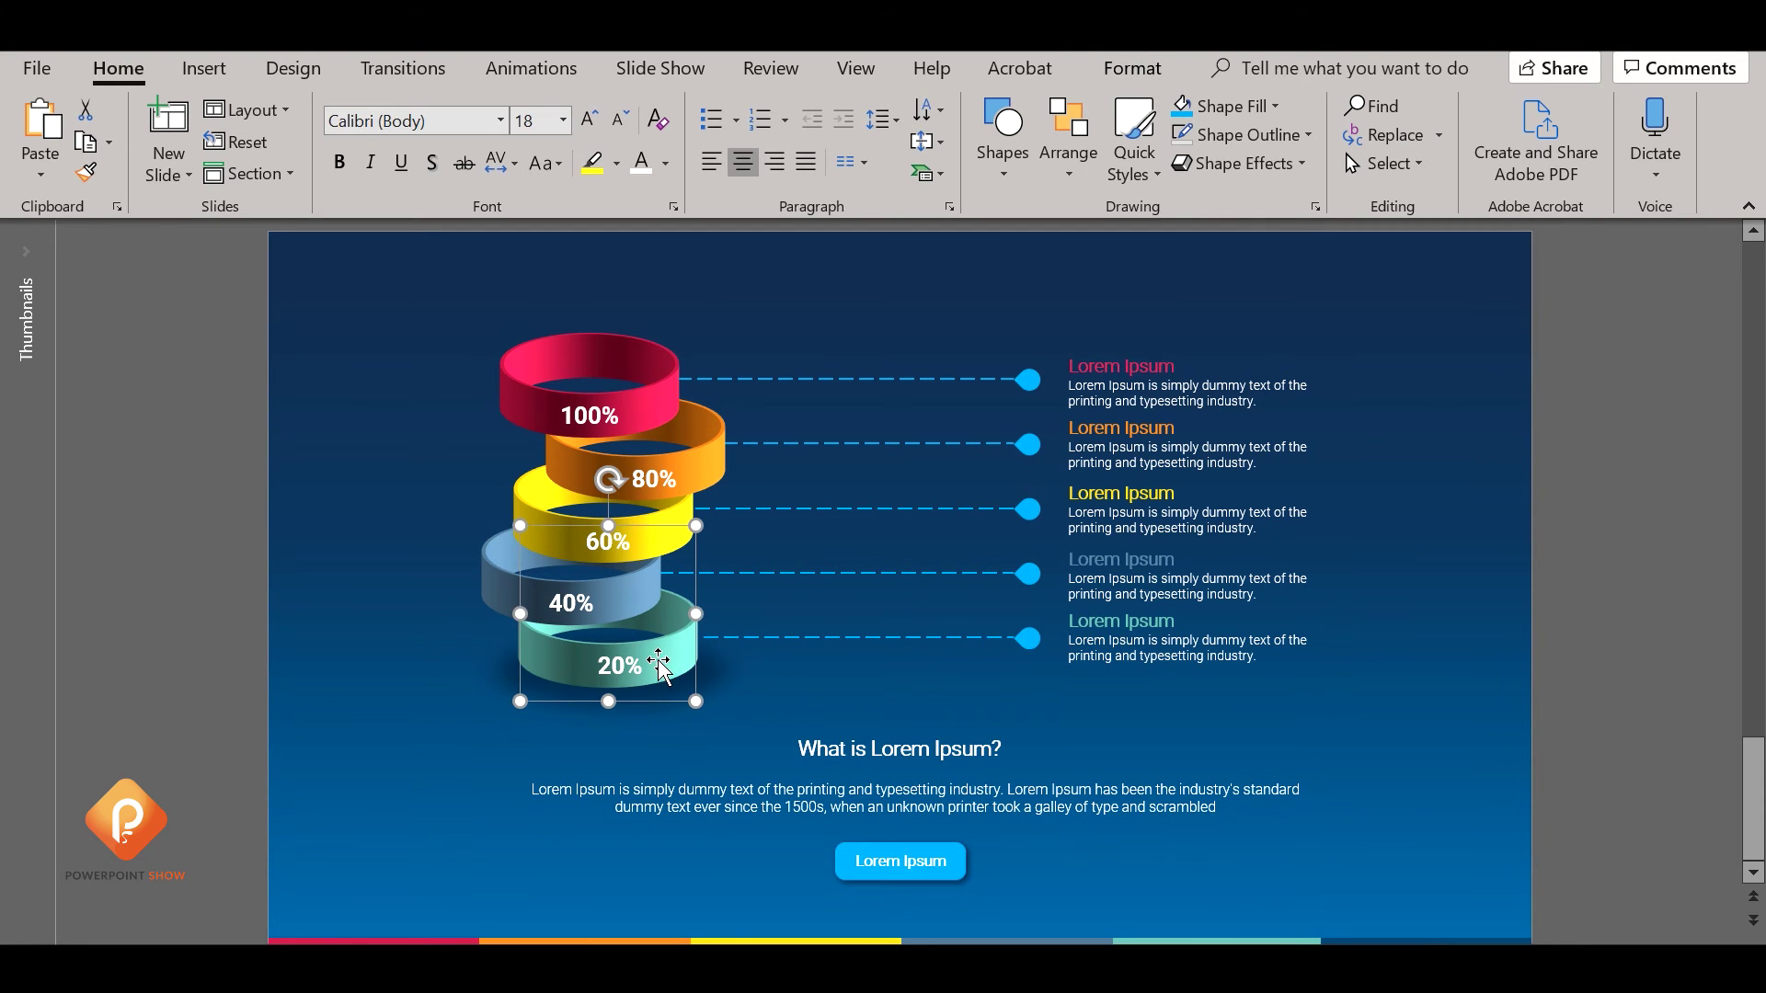
shift+click(720, 676)
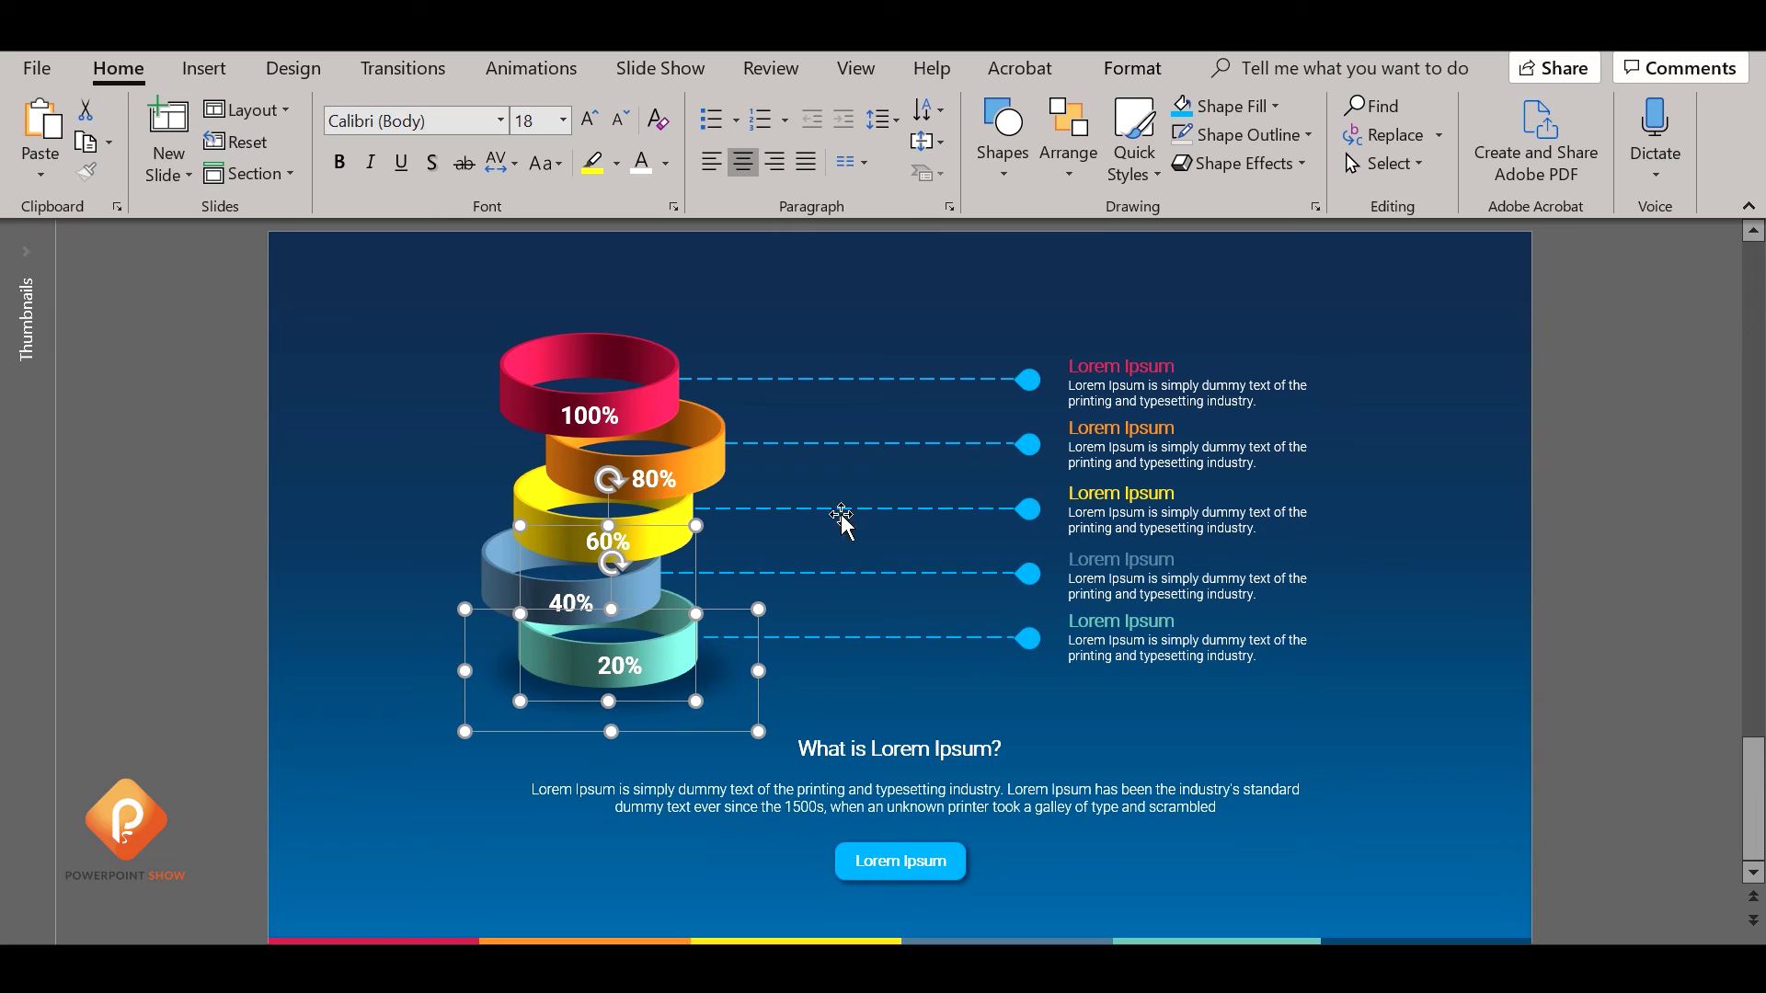
click(1072, 175)
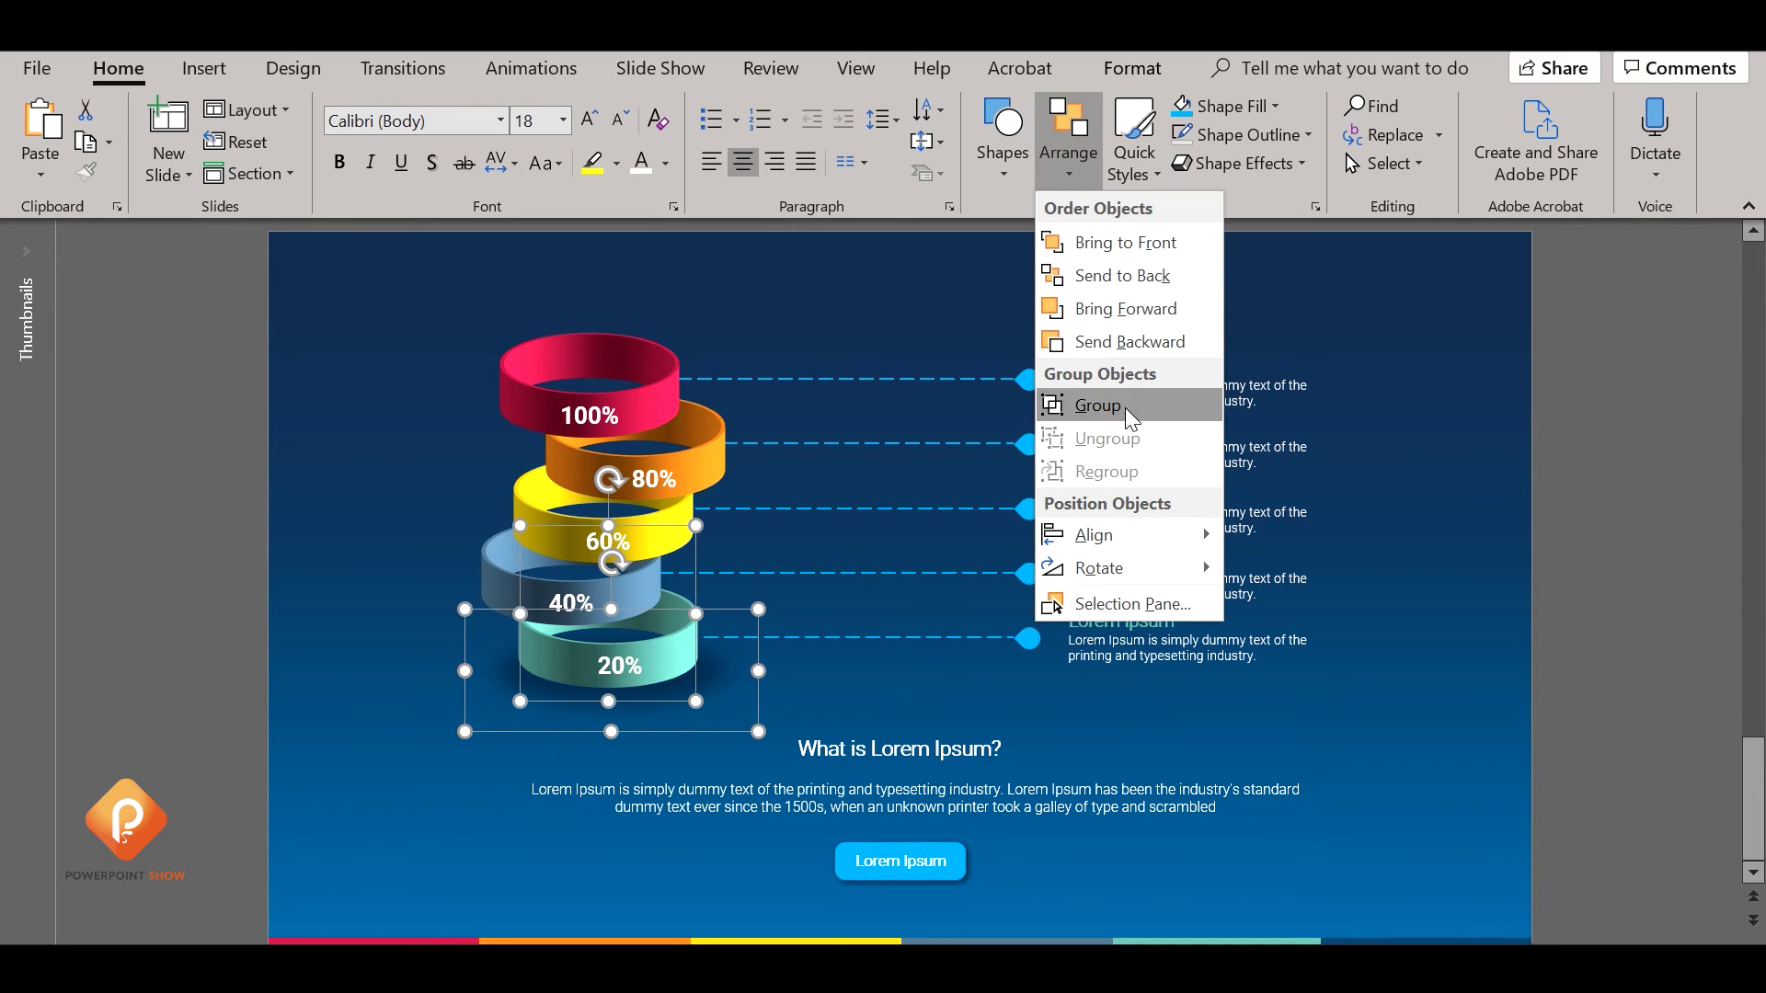
click(1104, 401)
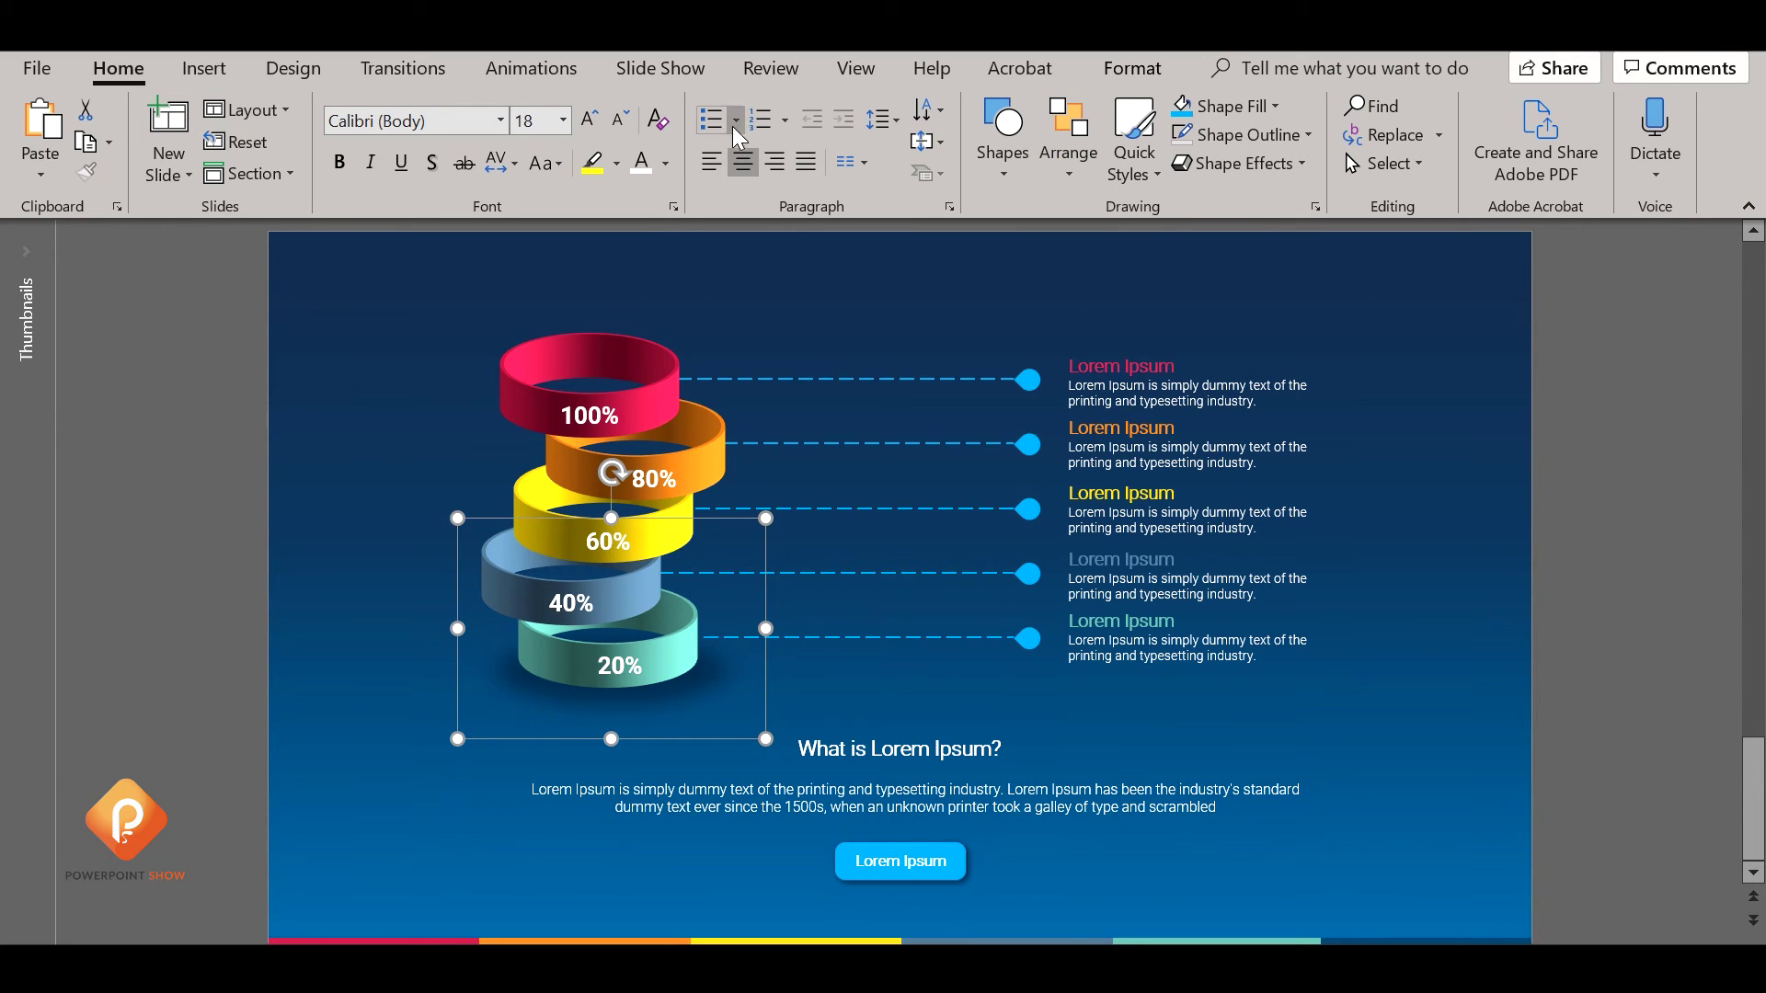
click(530, 74)
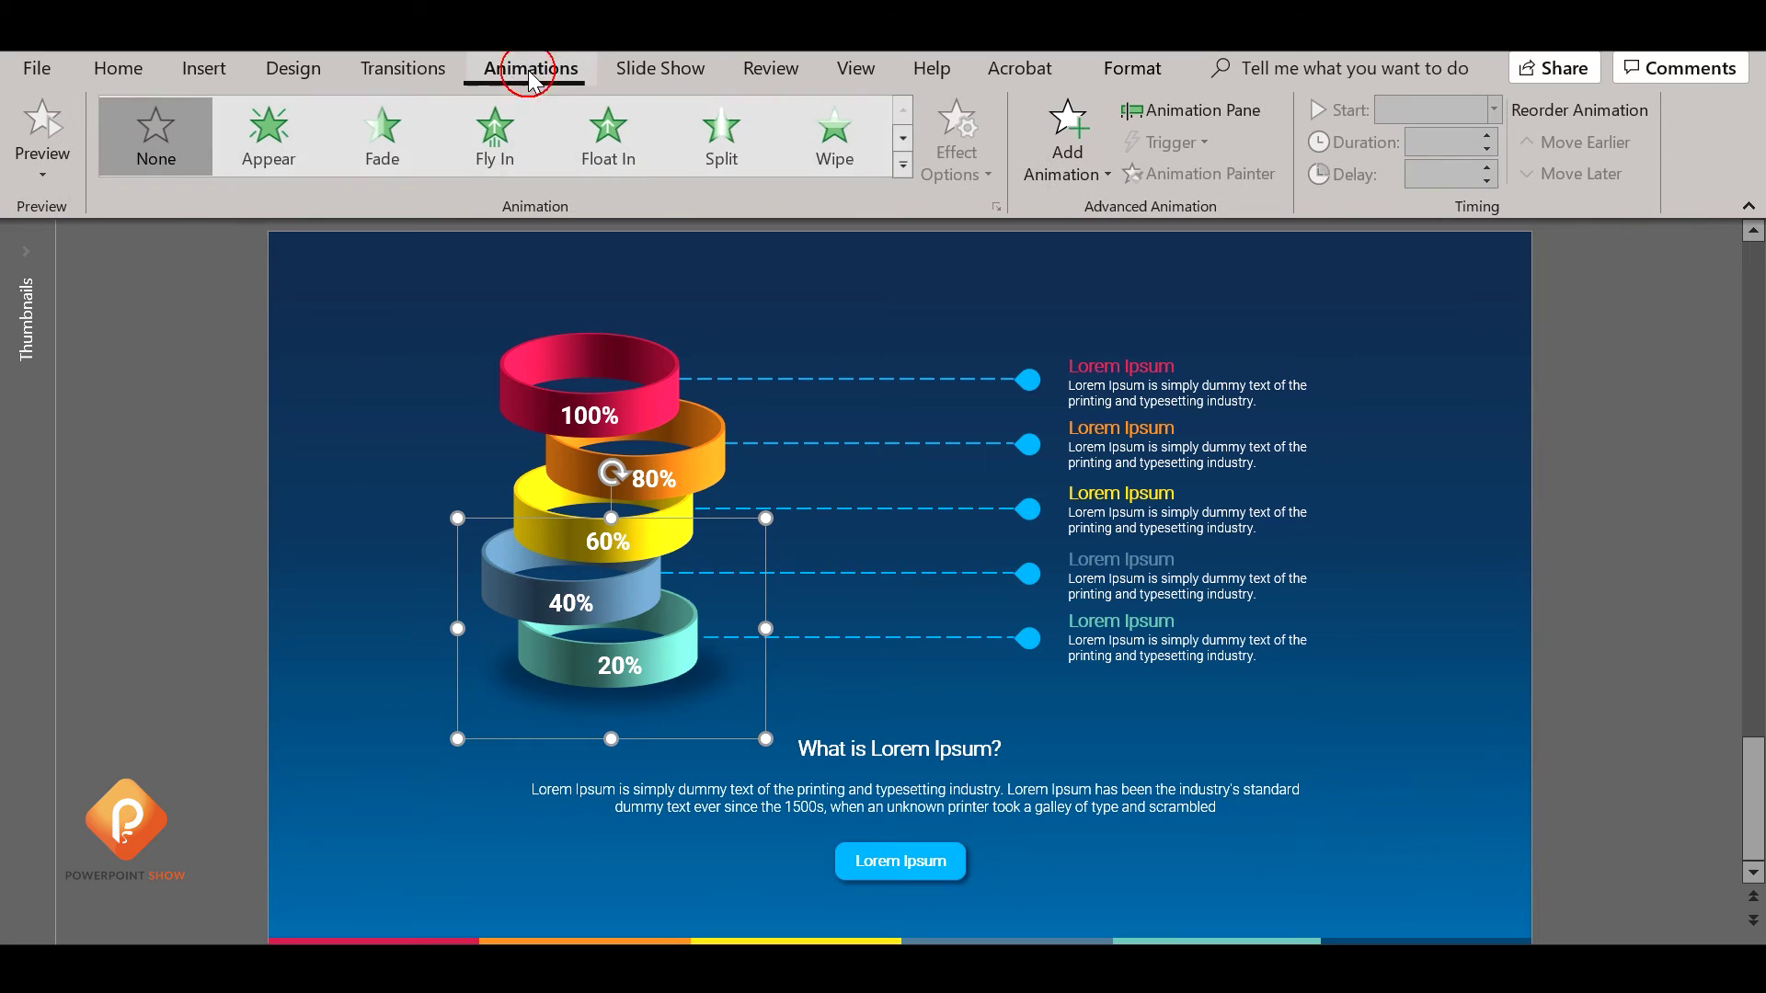
Give the bottom ring group a Wheel entrance lasting 01.00, starting After Previous.
click(904, 168)
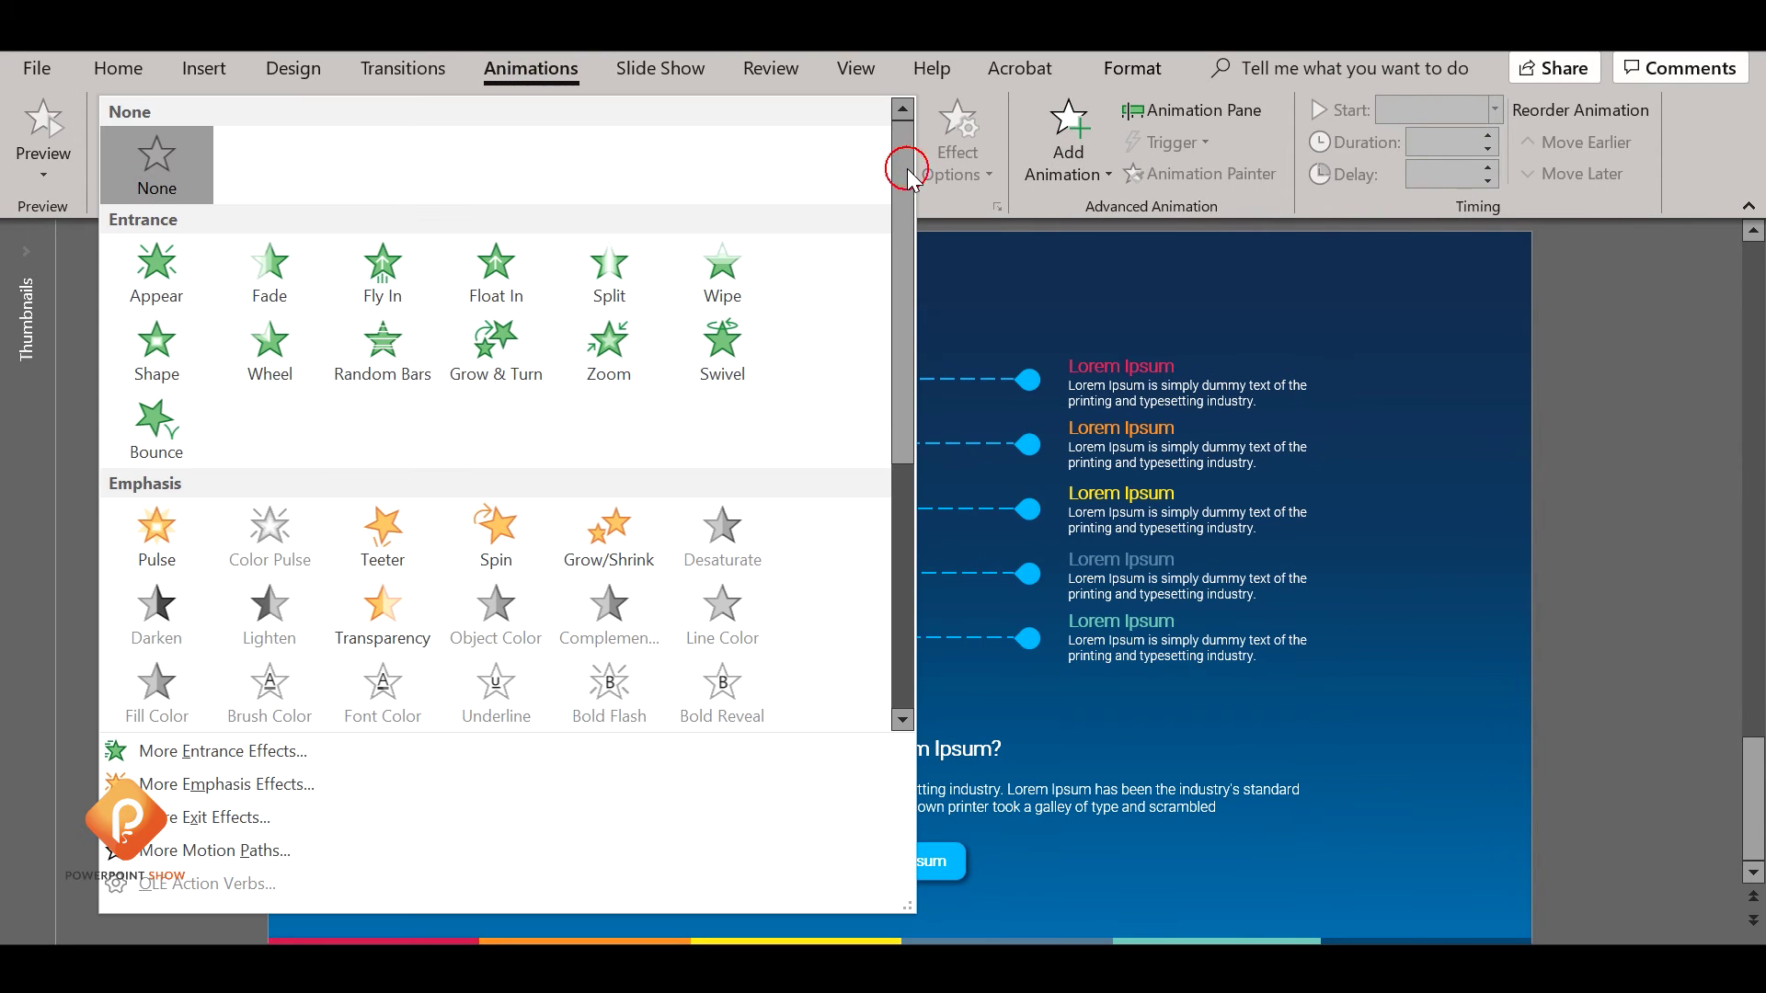
click(267, 363)
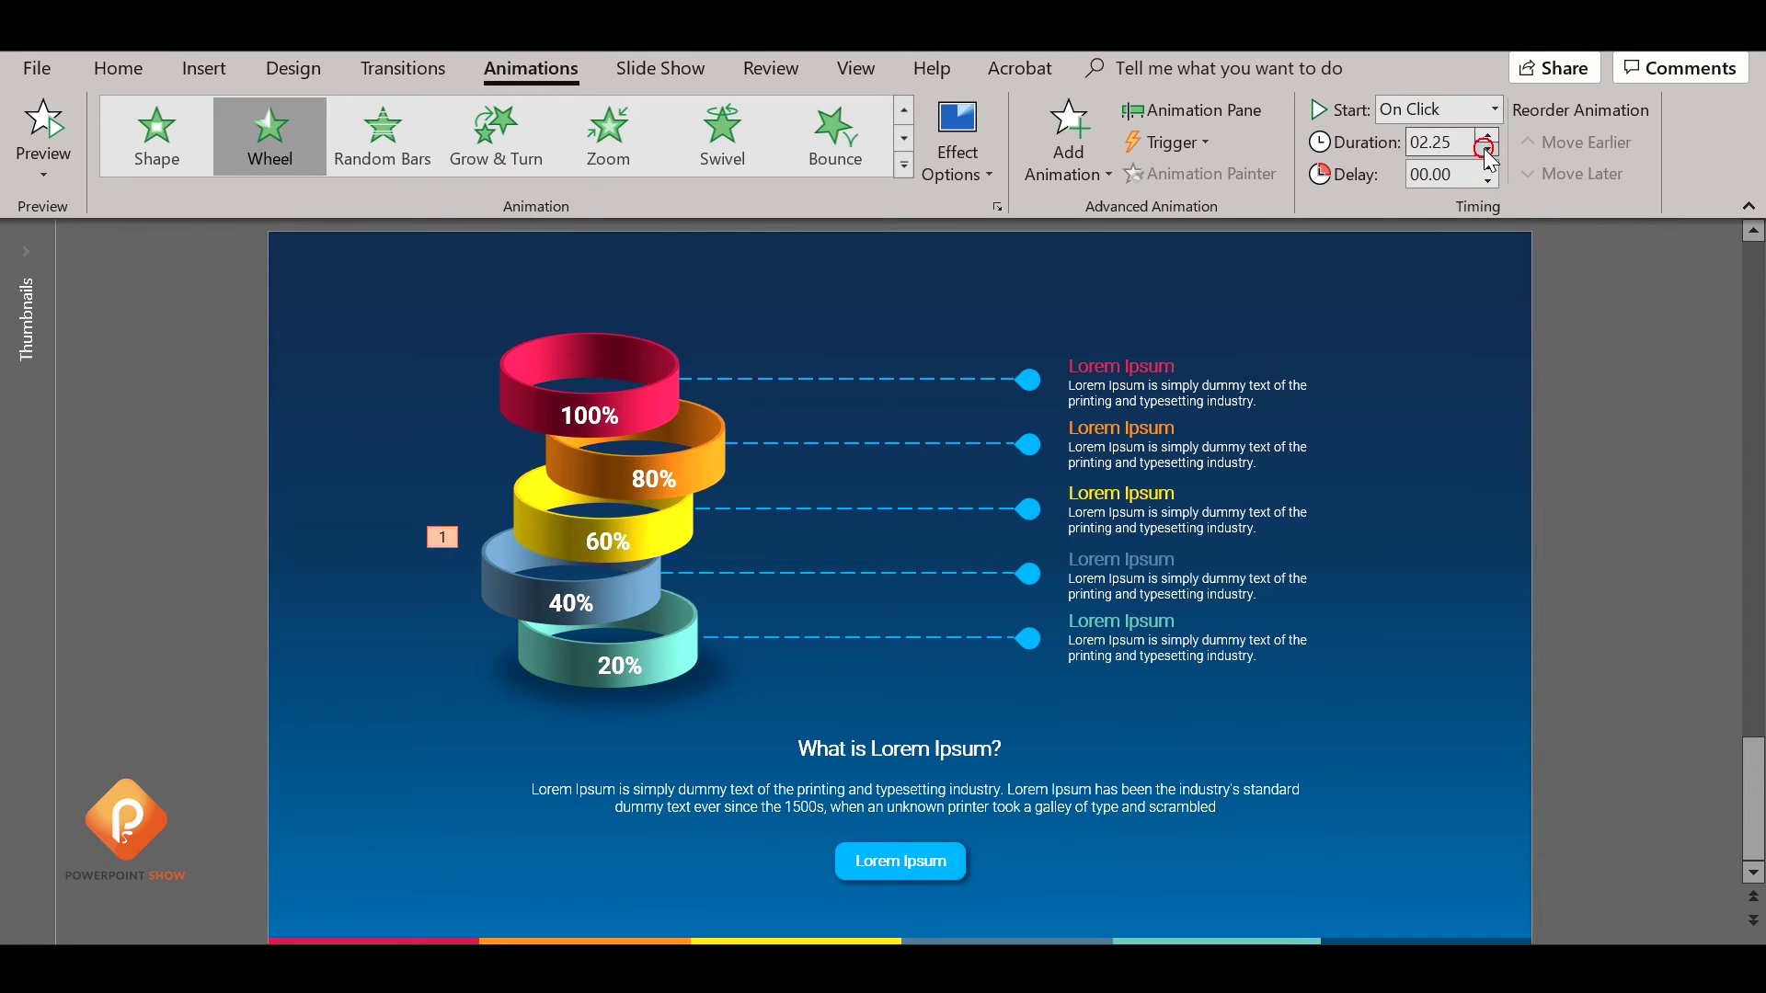
click(1487, 150)
click(1487, 150)
click(1487, 150)
click(1495, 109)
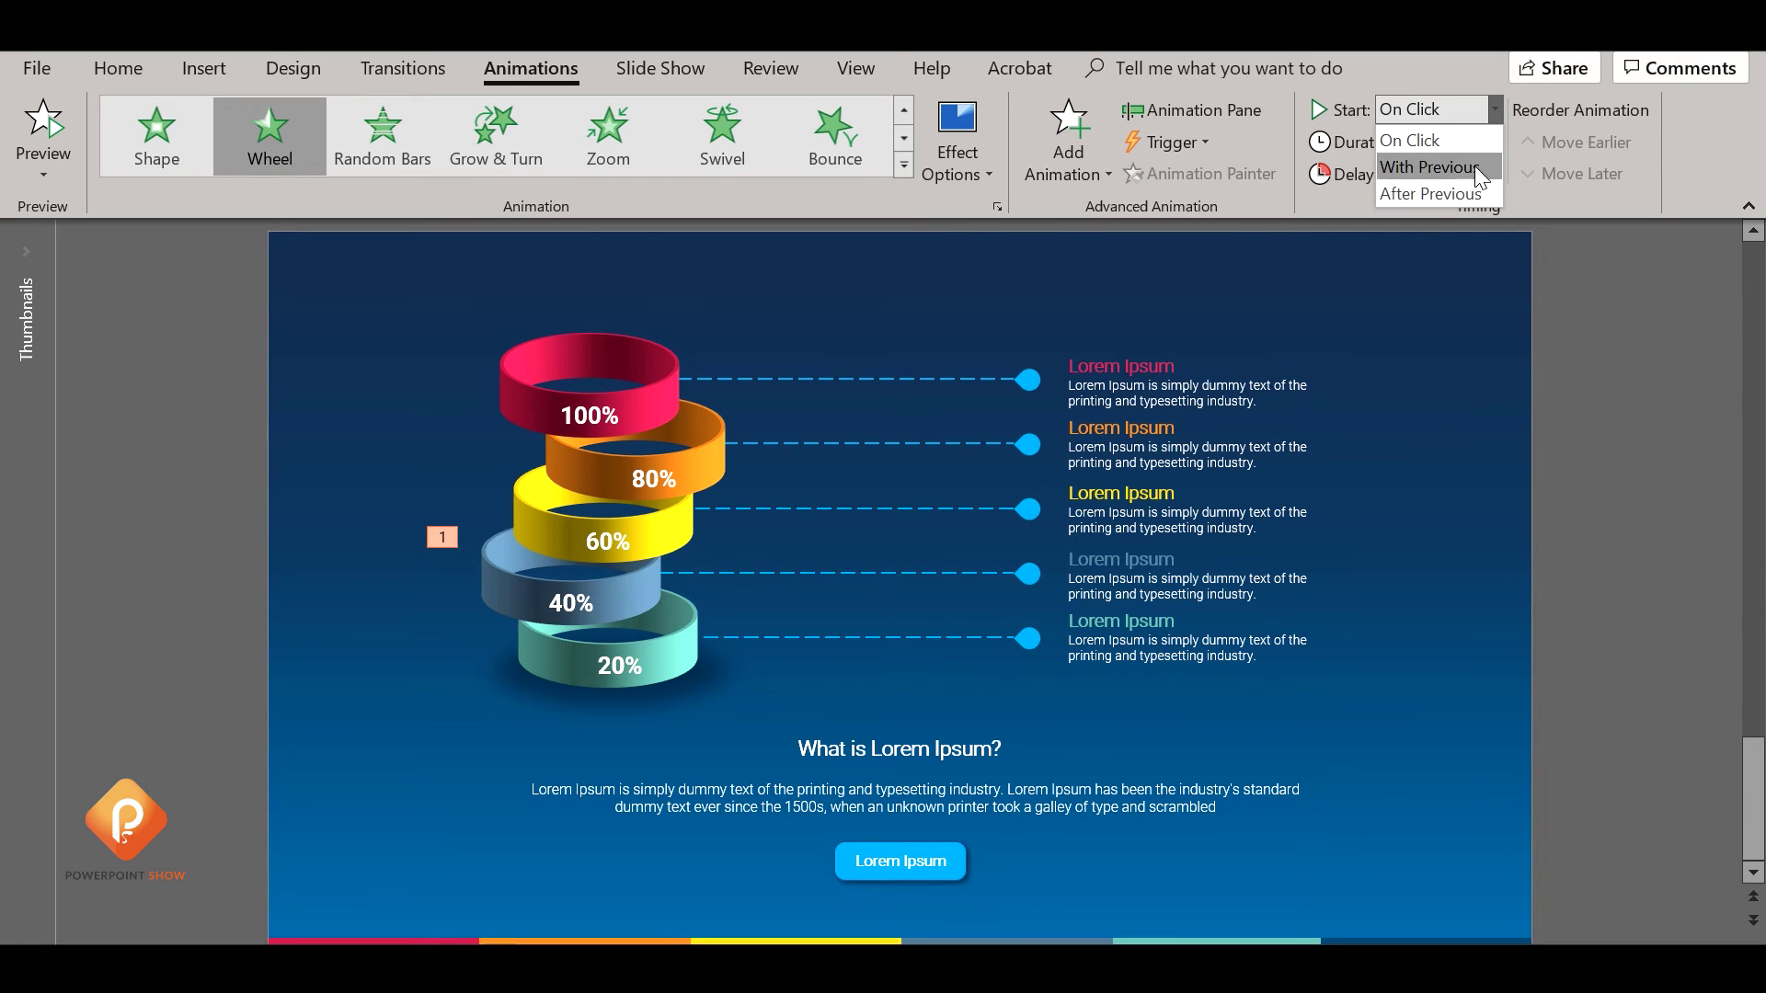
click(1472, 193)
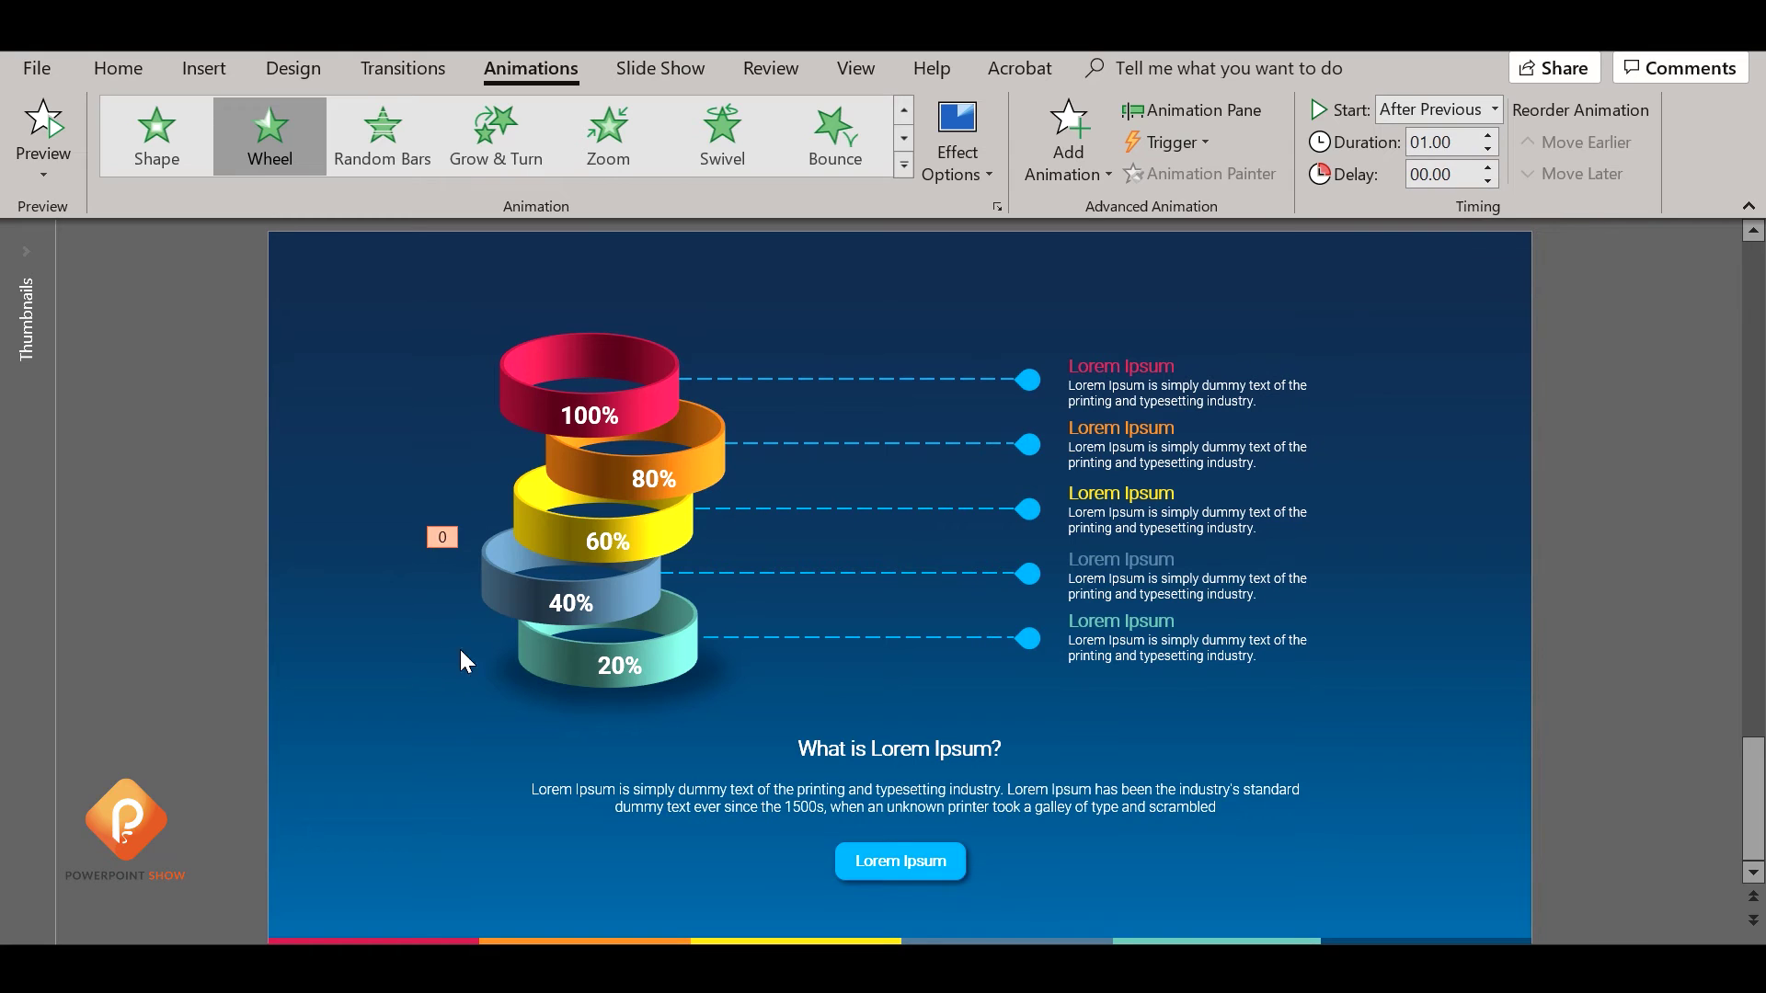
Give the next ring up a Wheel entrance, After Previous, with 01.00 duration.
click(641, 589)
click(485, 563)
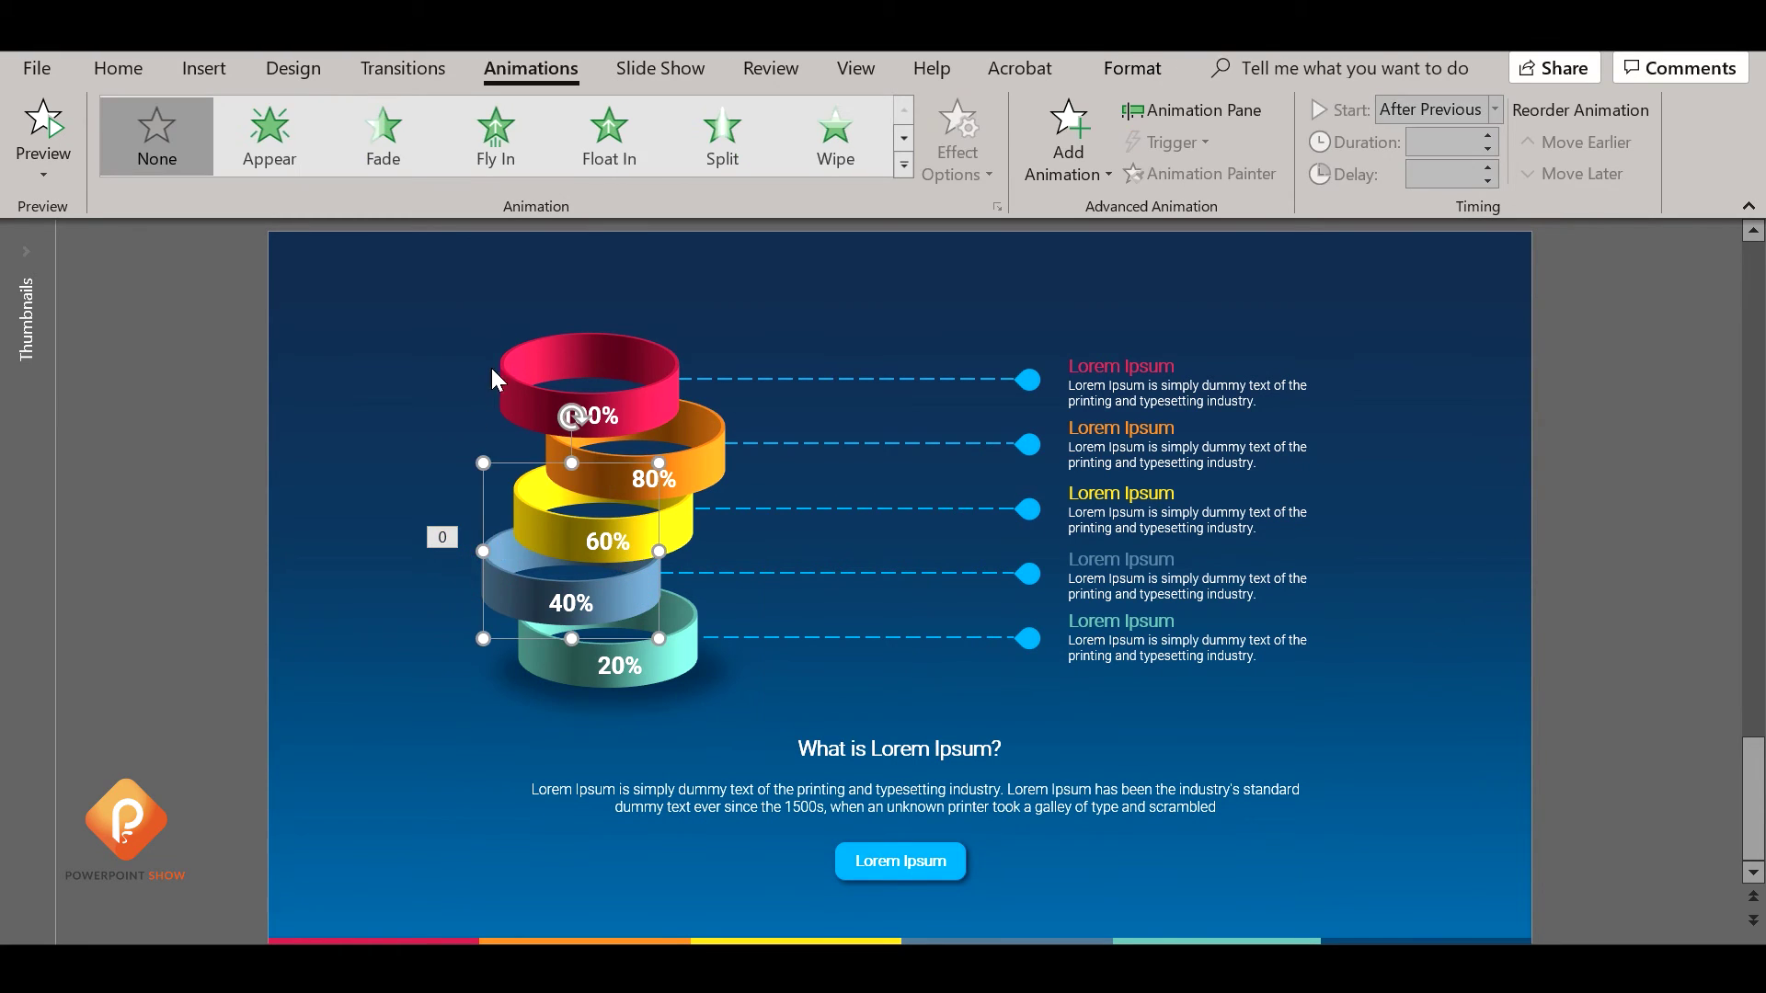
click(903, 166)
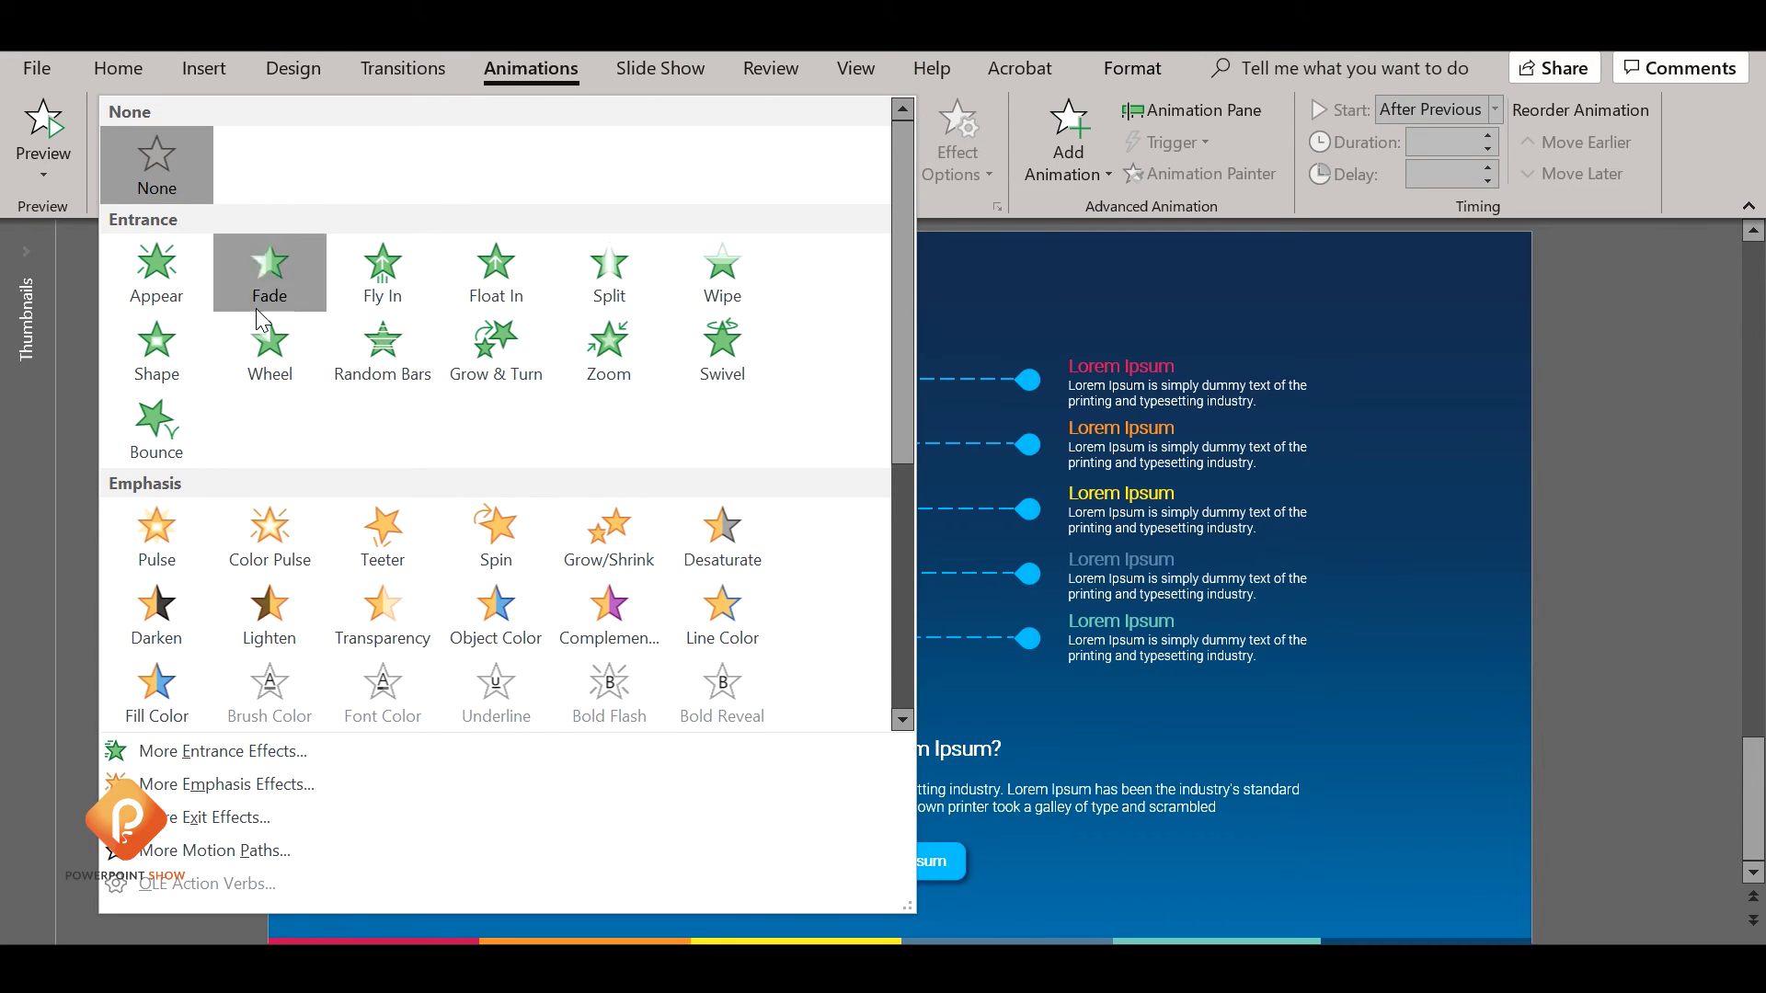
click(266, 380)
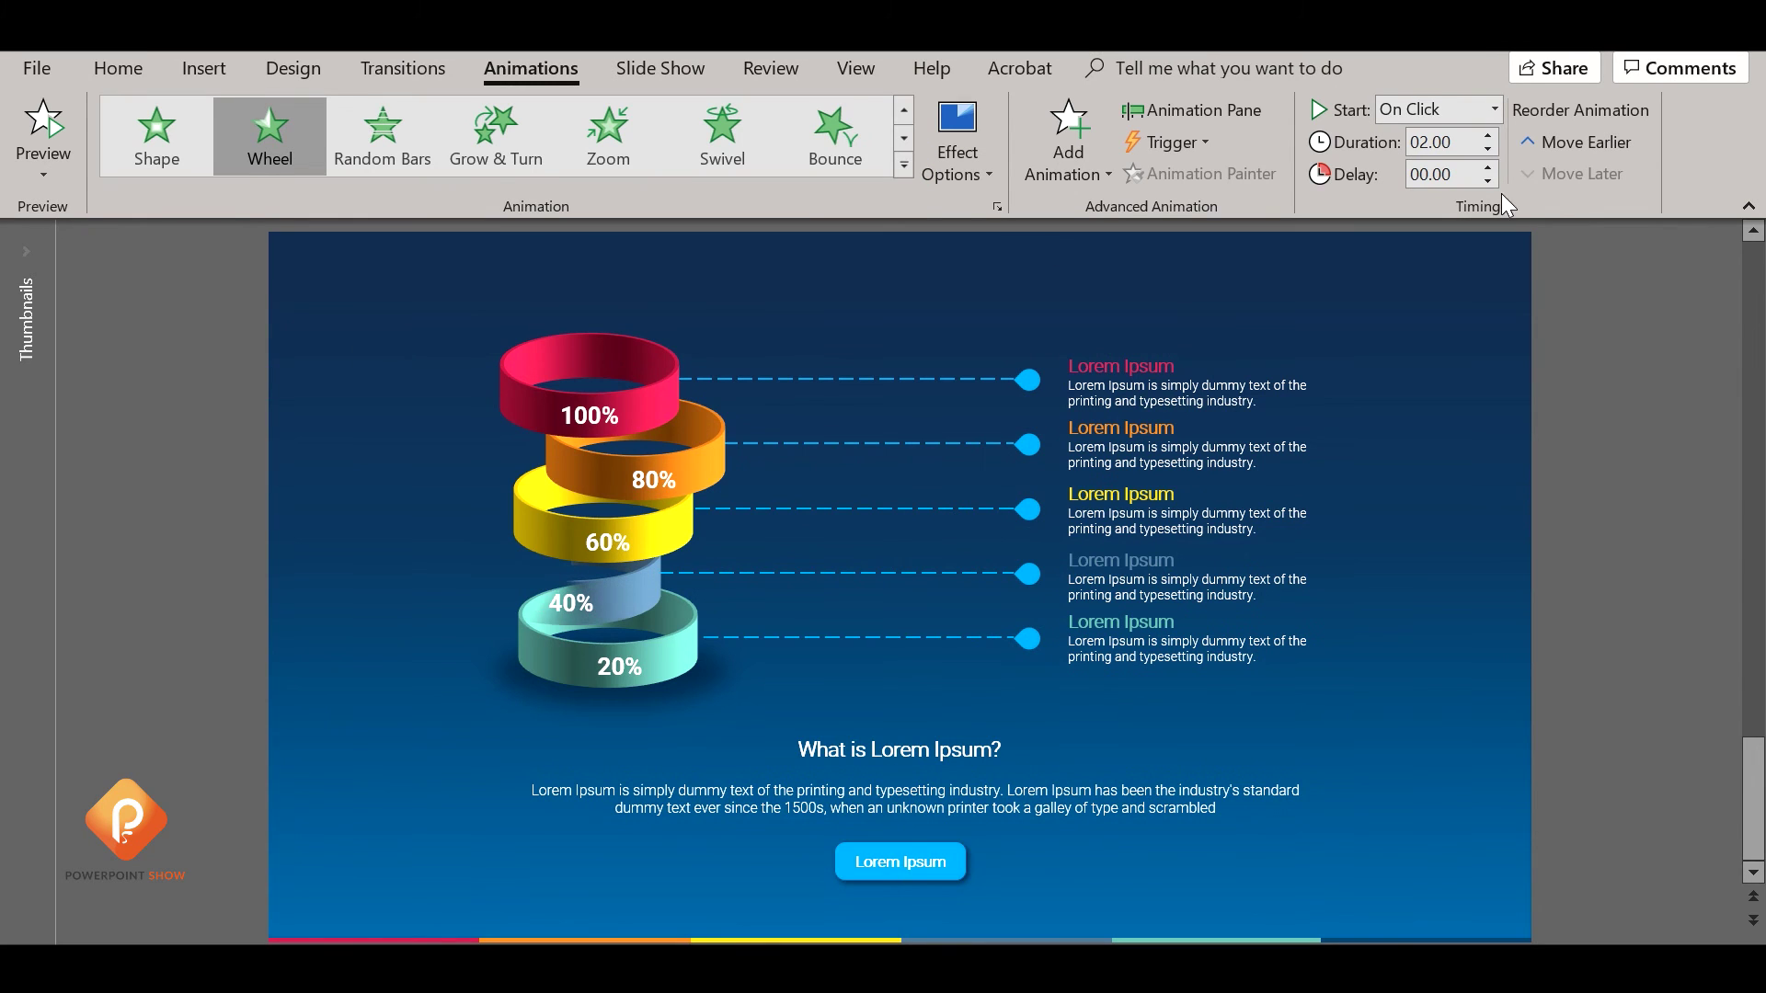
click(1492, 109)
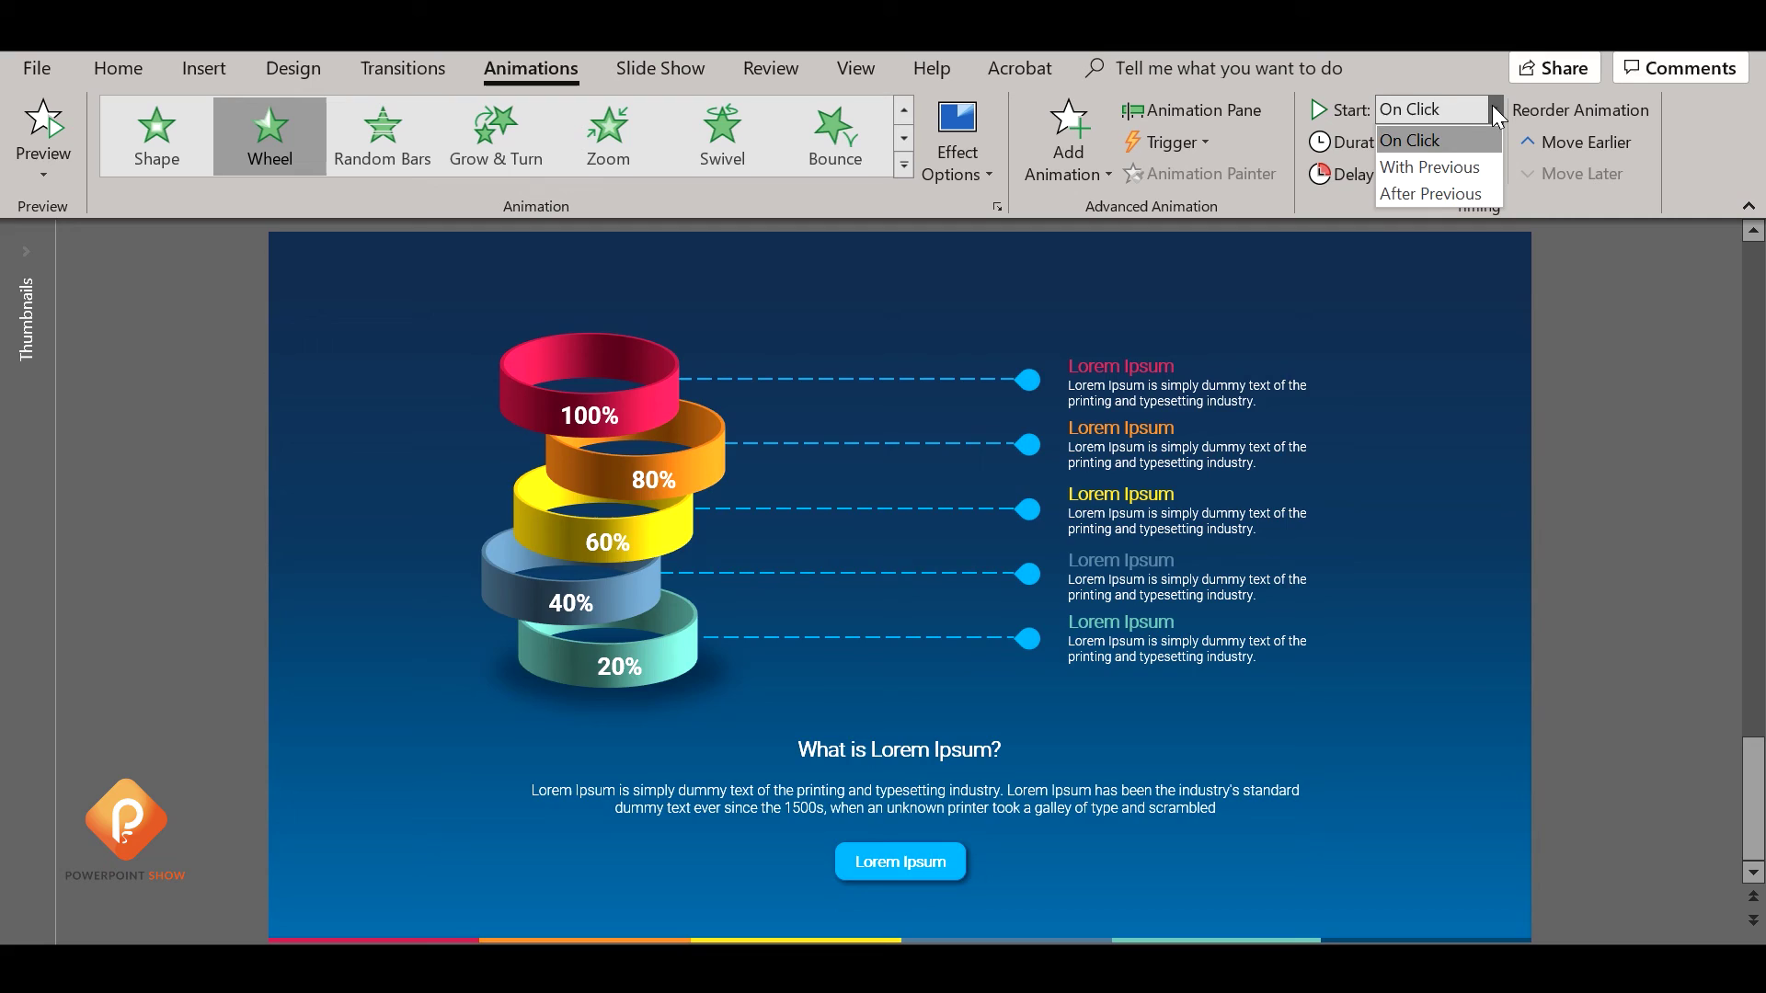
click(1449, 189)
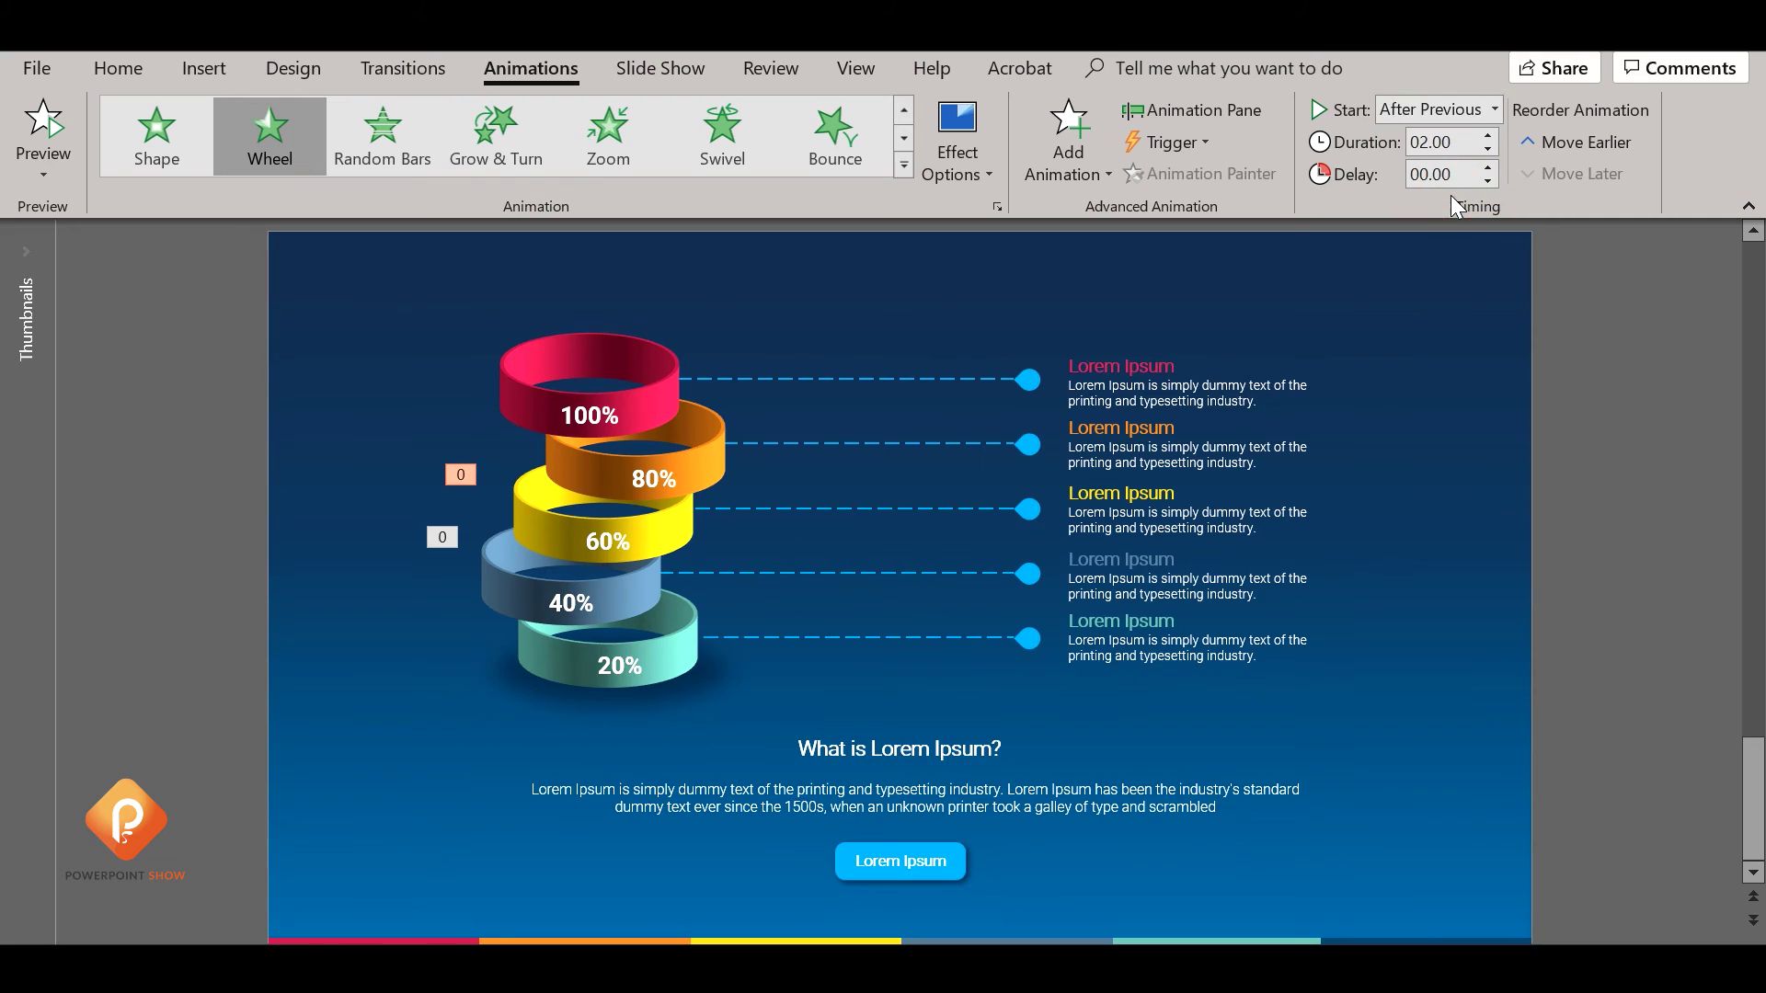
click(1487, 149)
click(1487, 149)
click(1487, 149)
click(1488, 149)
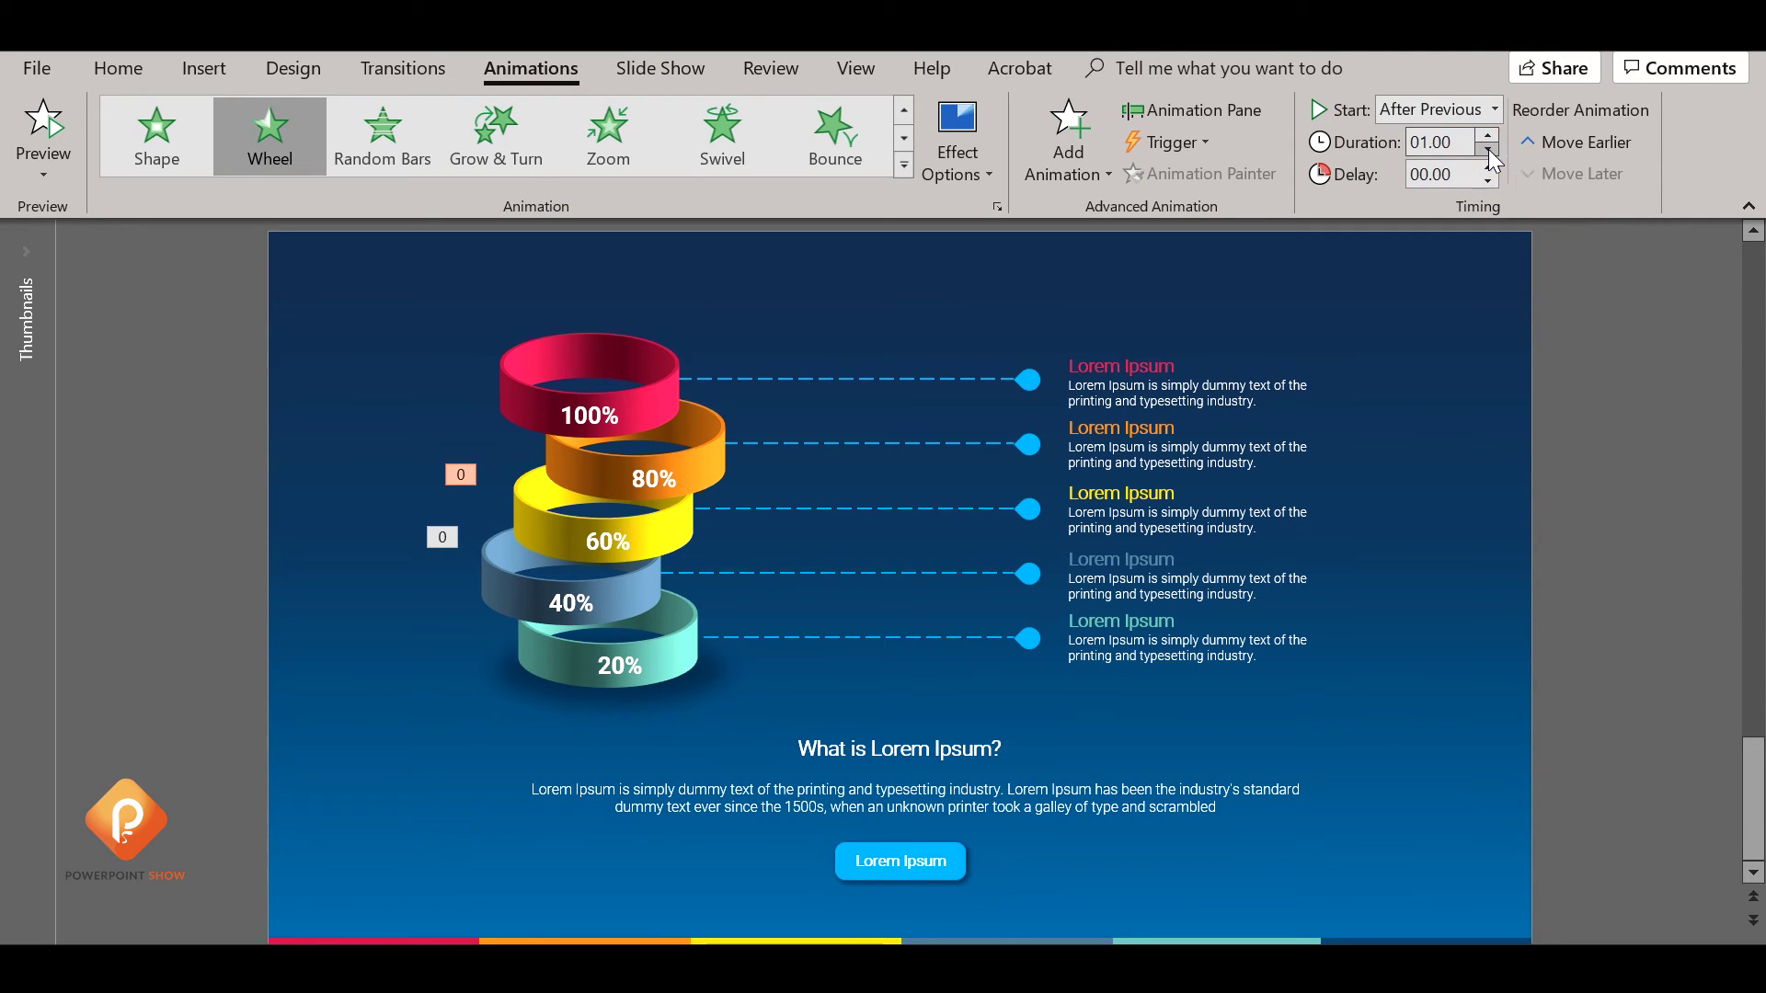
click(673, 541)
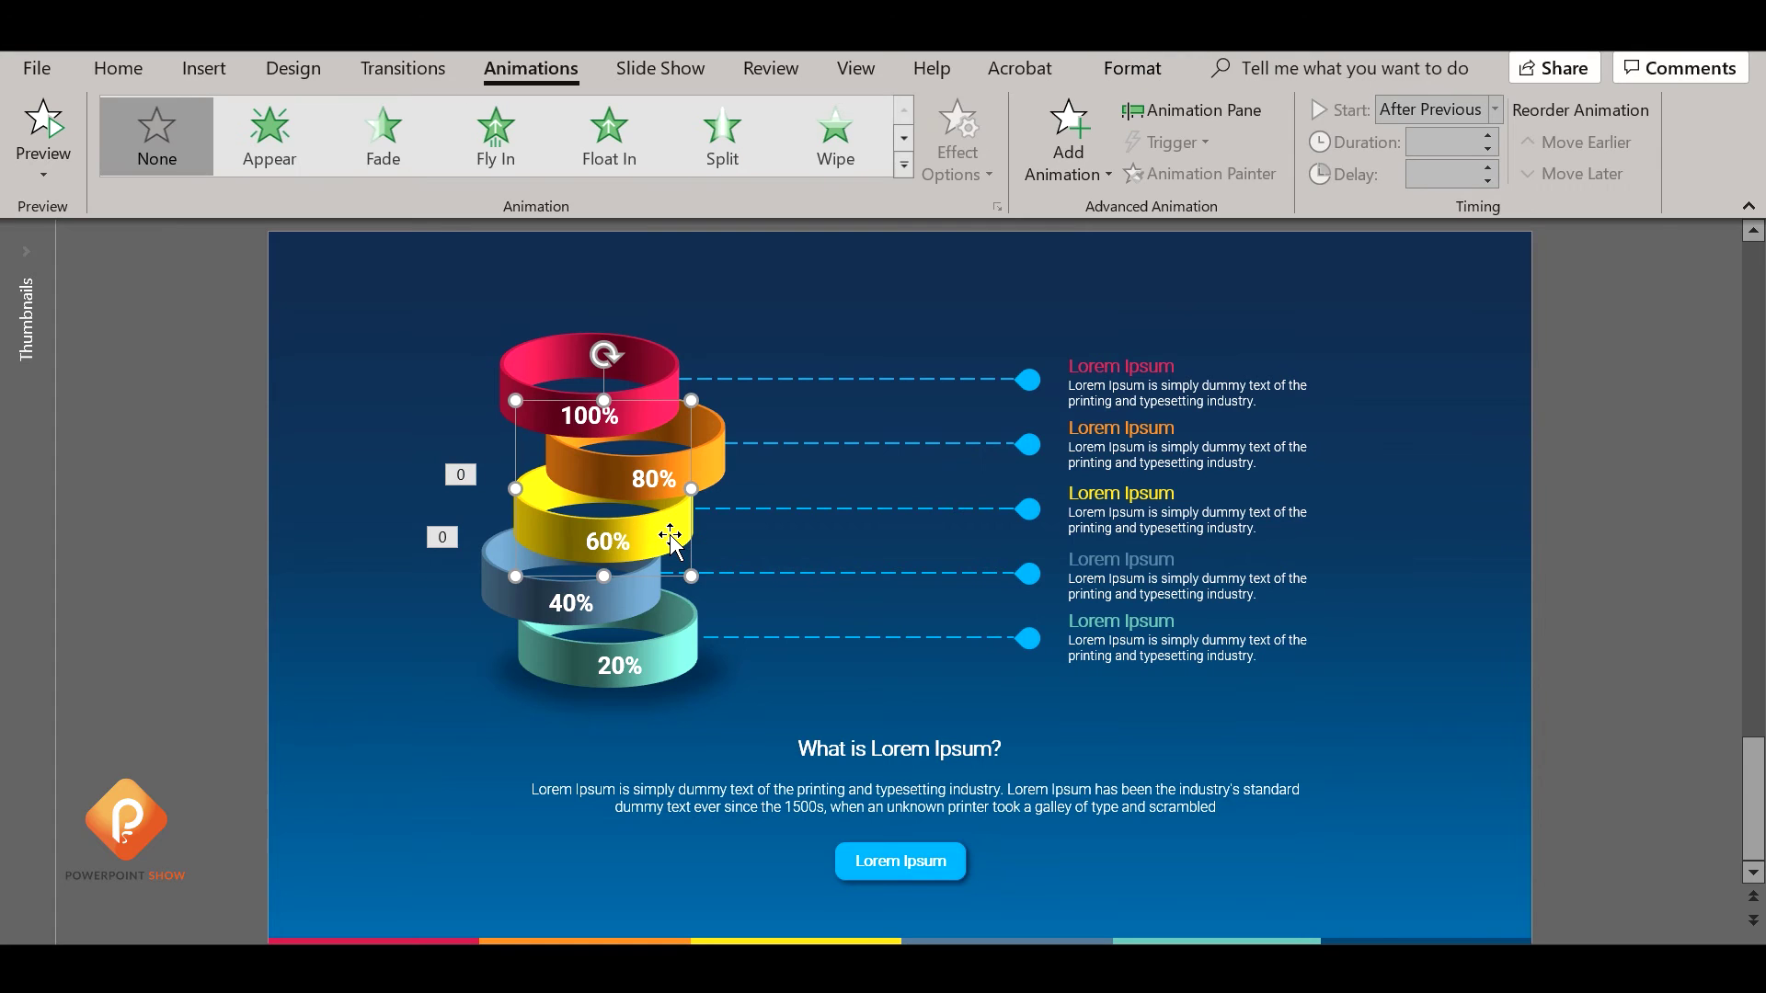
Give the yellow 60% ring a Wheel entrance with shorter duration, starting After Previous.
click(632, 612)
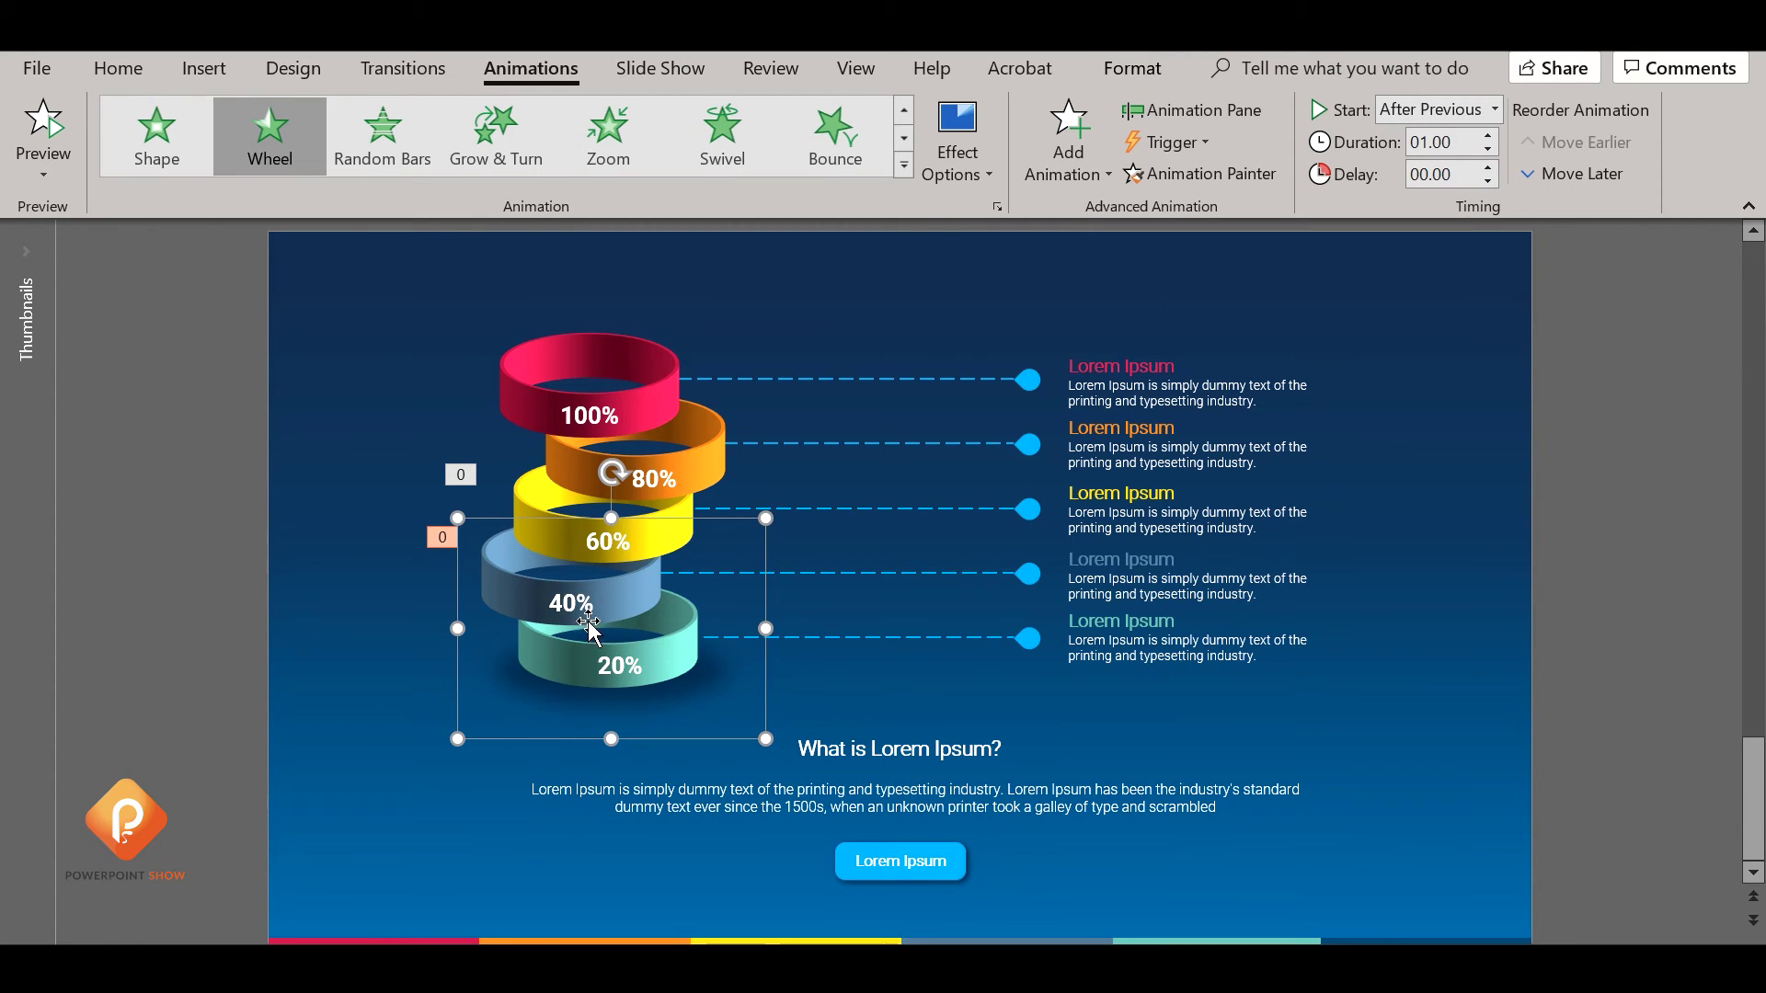
click(540, 509)
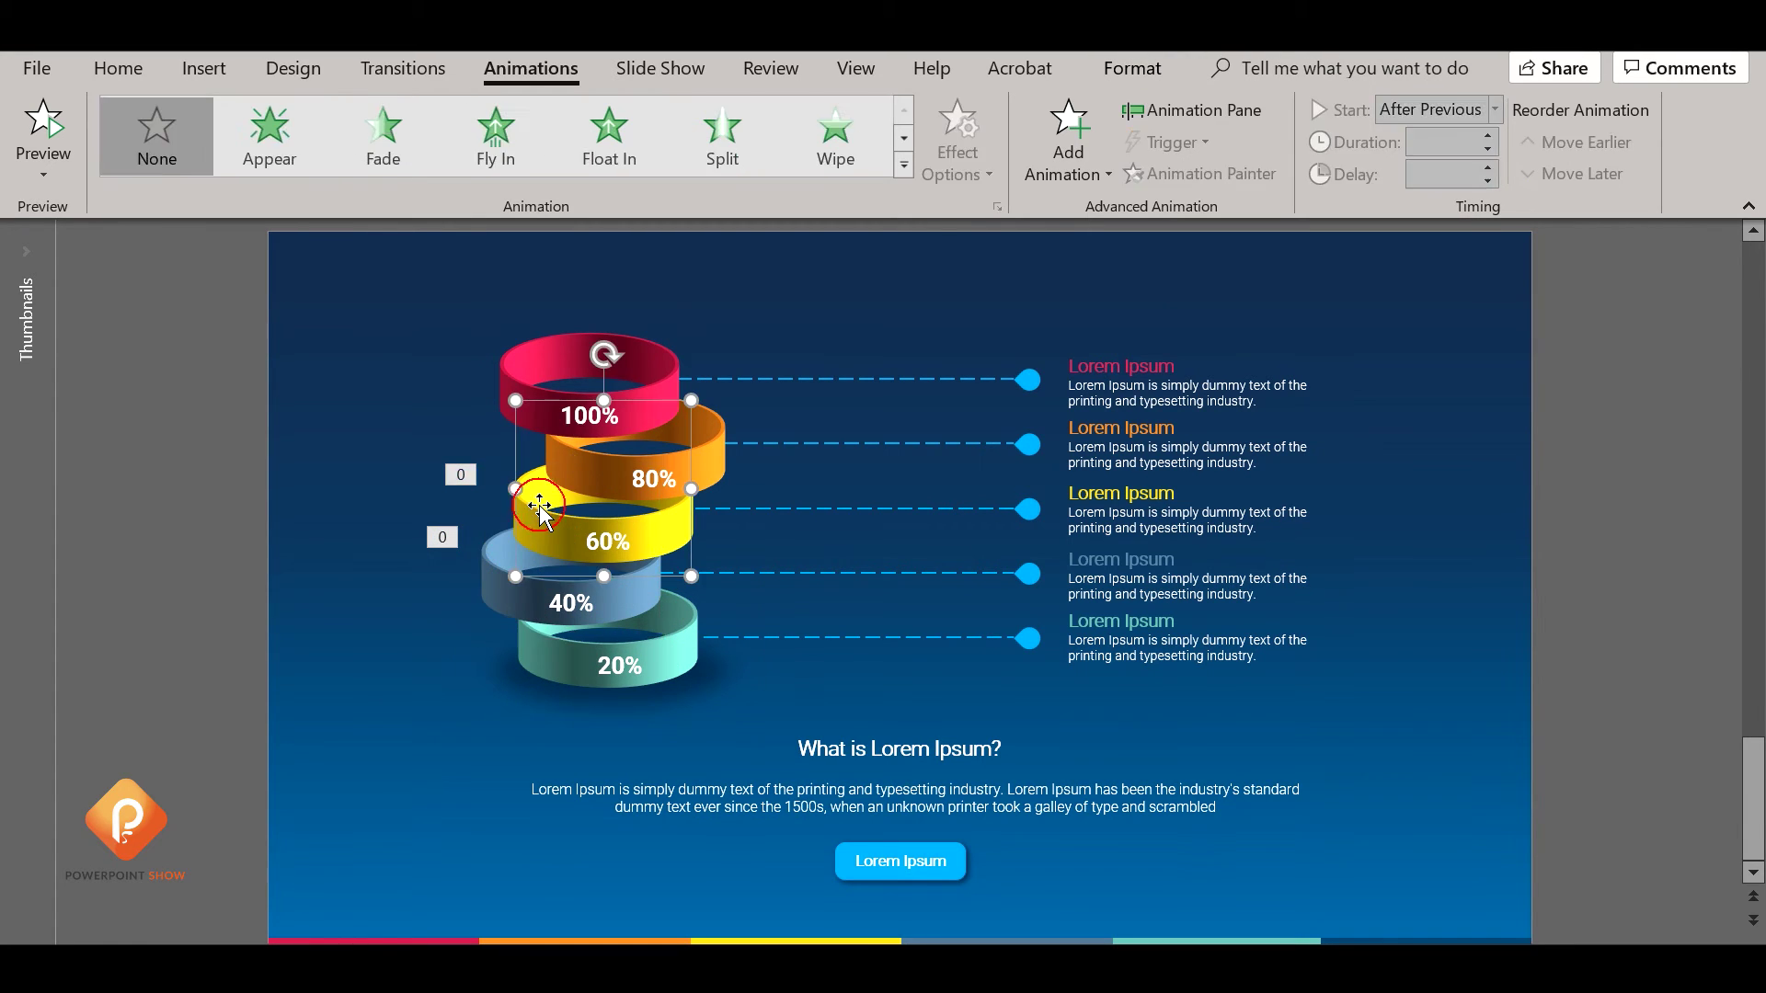
click(904, 165)
click(270, 349)
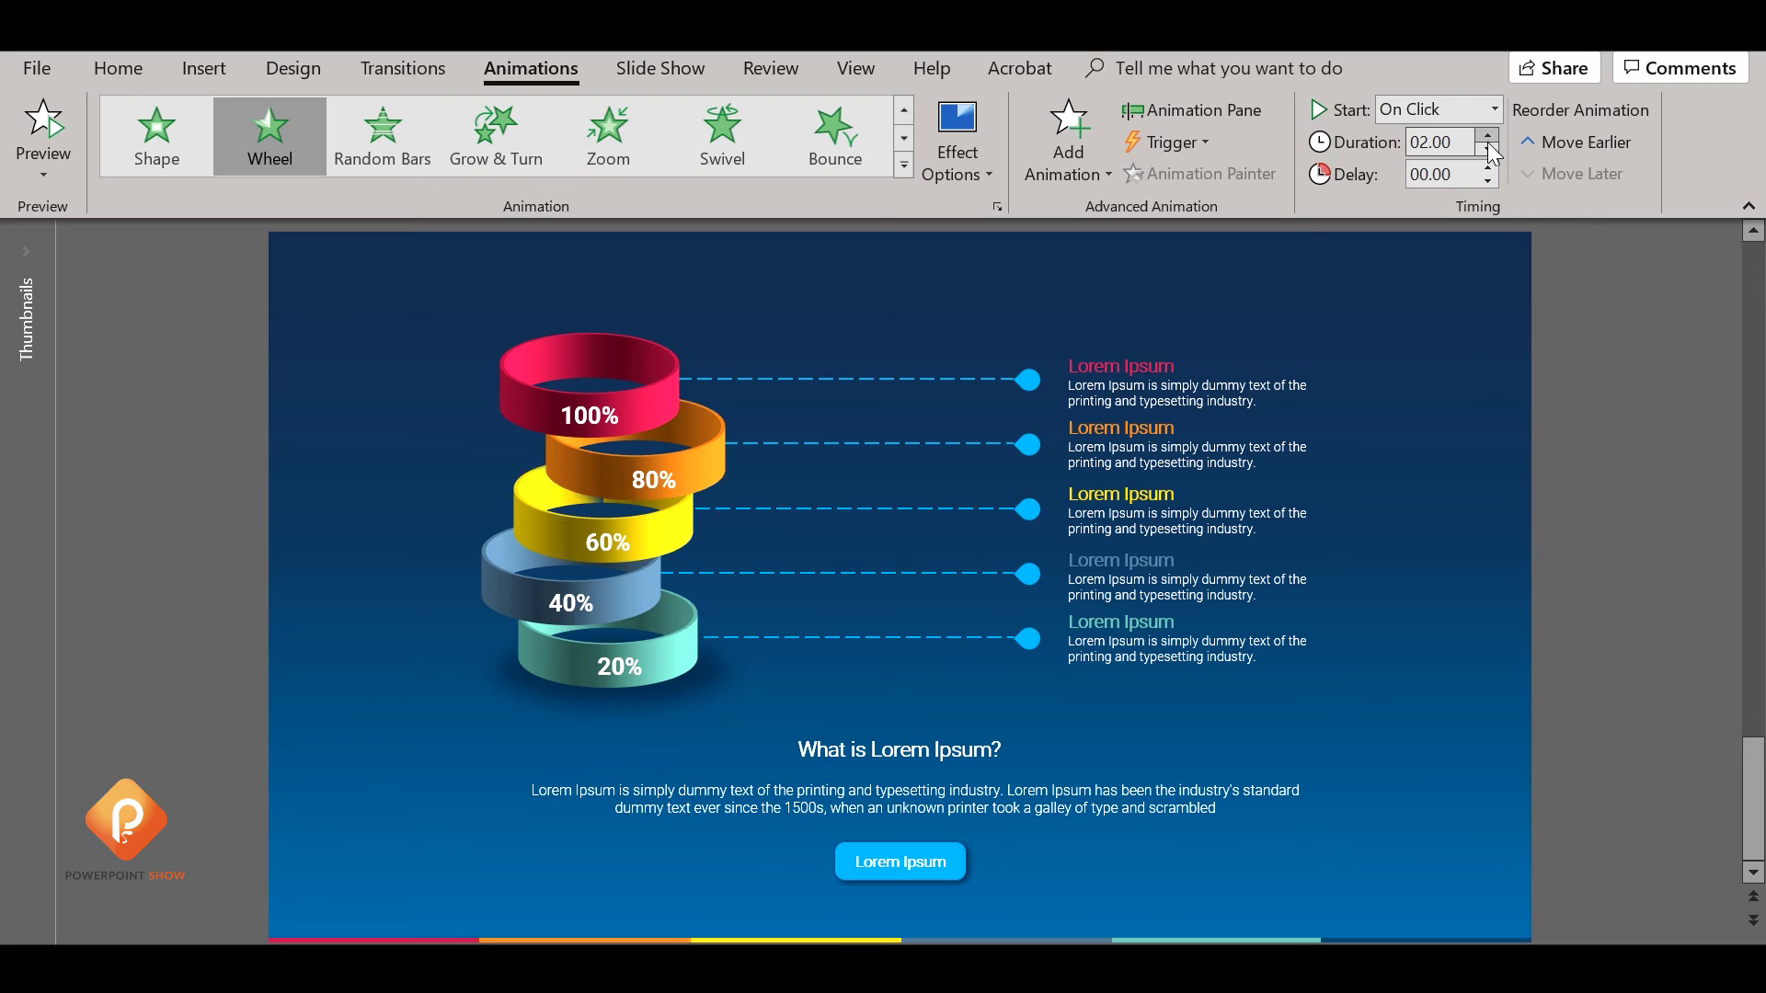
click(1487, 149)
click(1488, 149)
click(1487, 149)
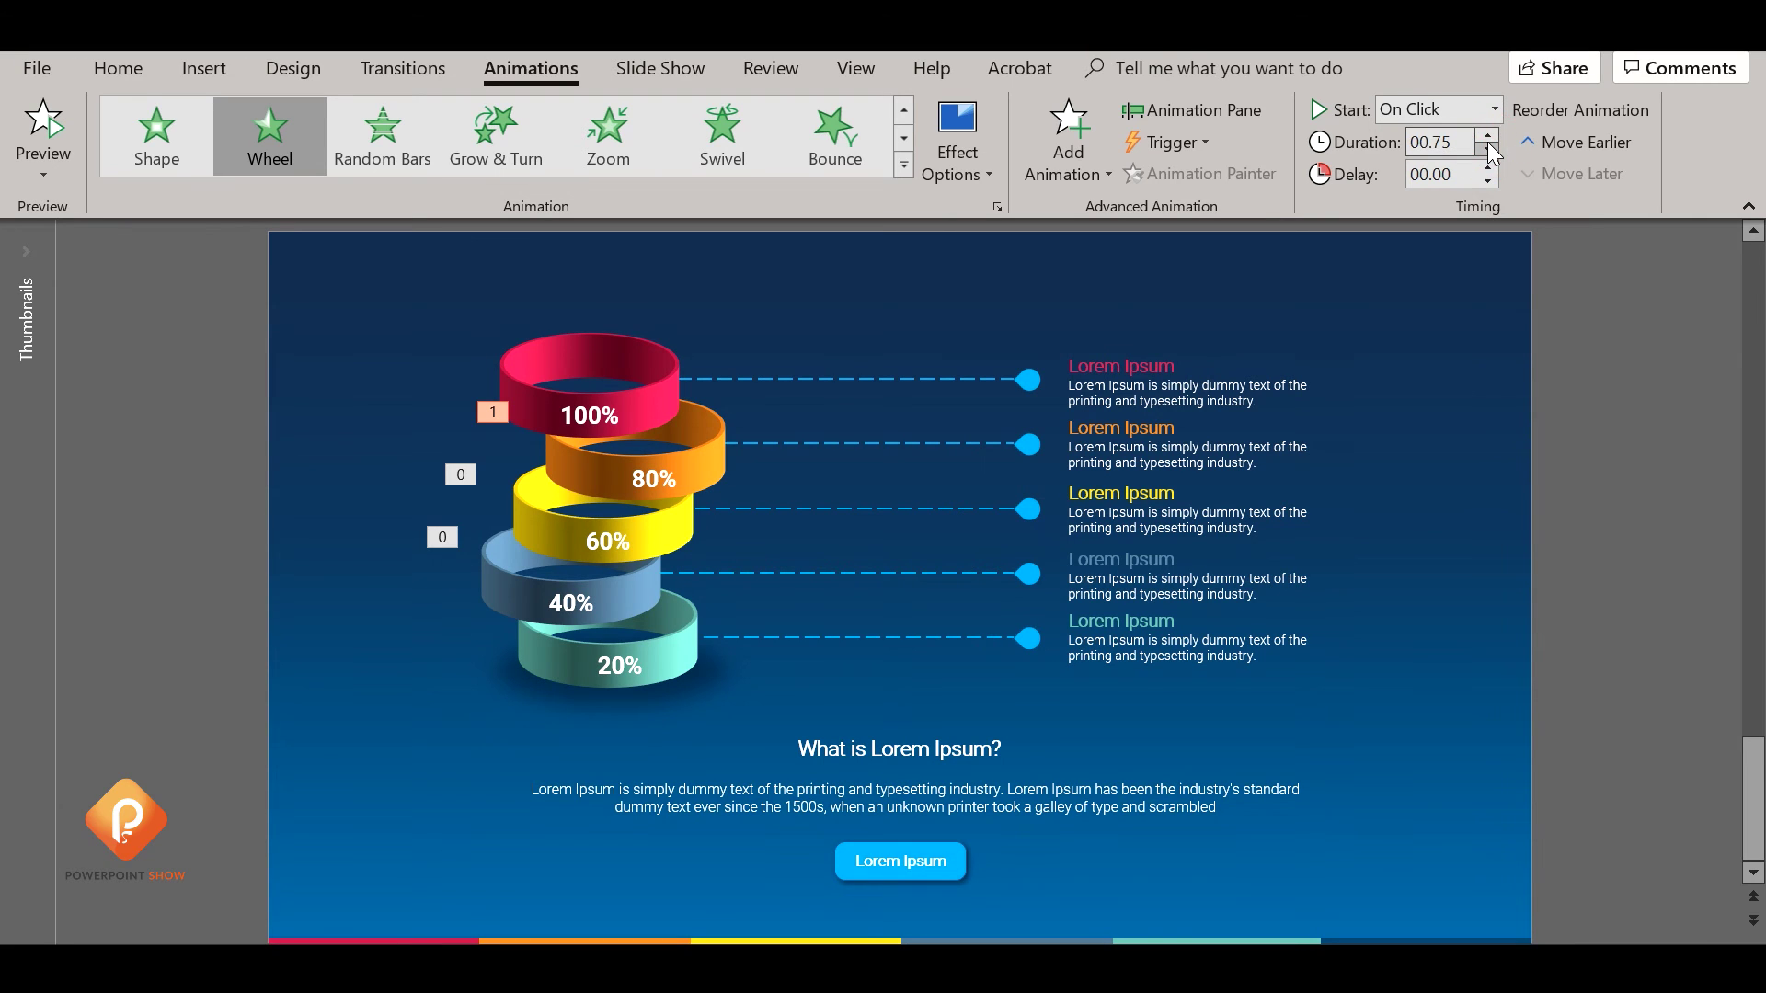
click(1494, 108)
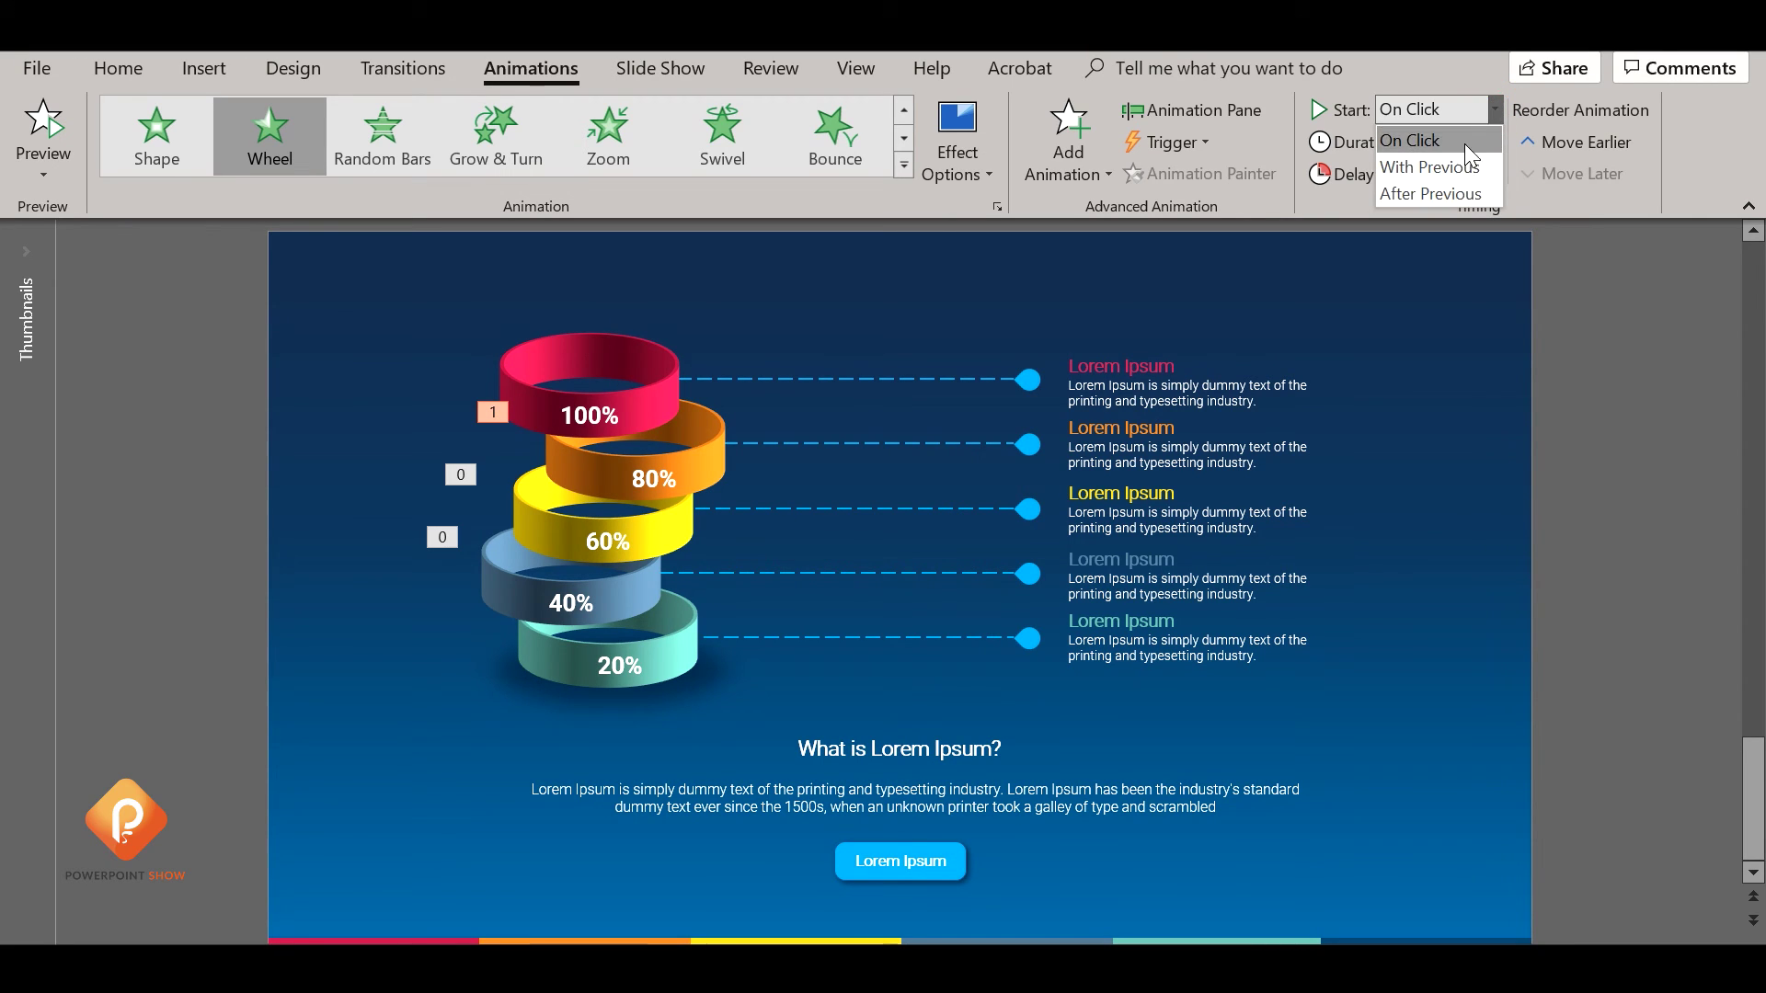
click(1457, 194)
Give the orange 80% ring a Wheel entrance, After Previous, with shorter duration.
click(719, 447)
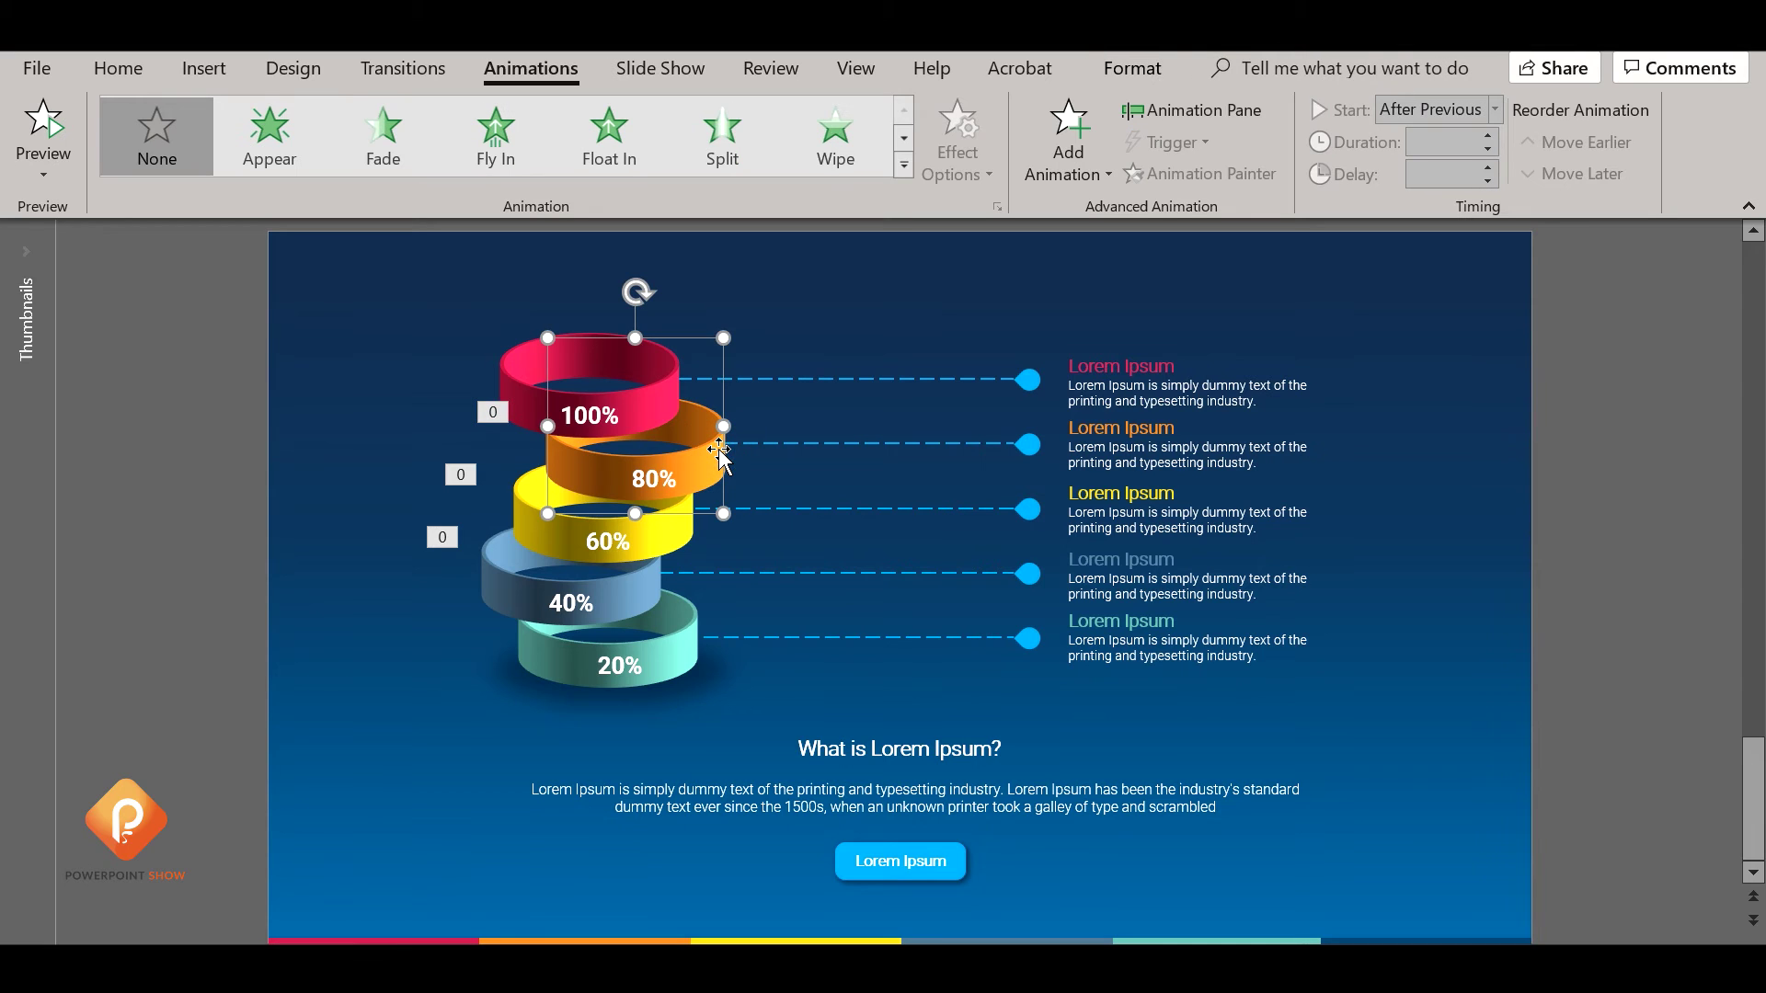
click(905, 168)
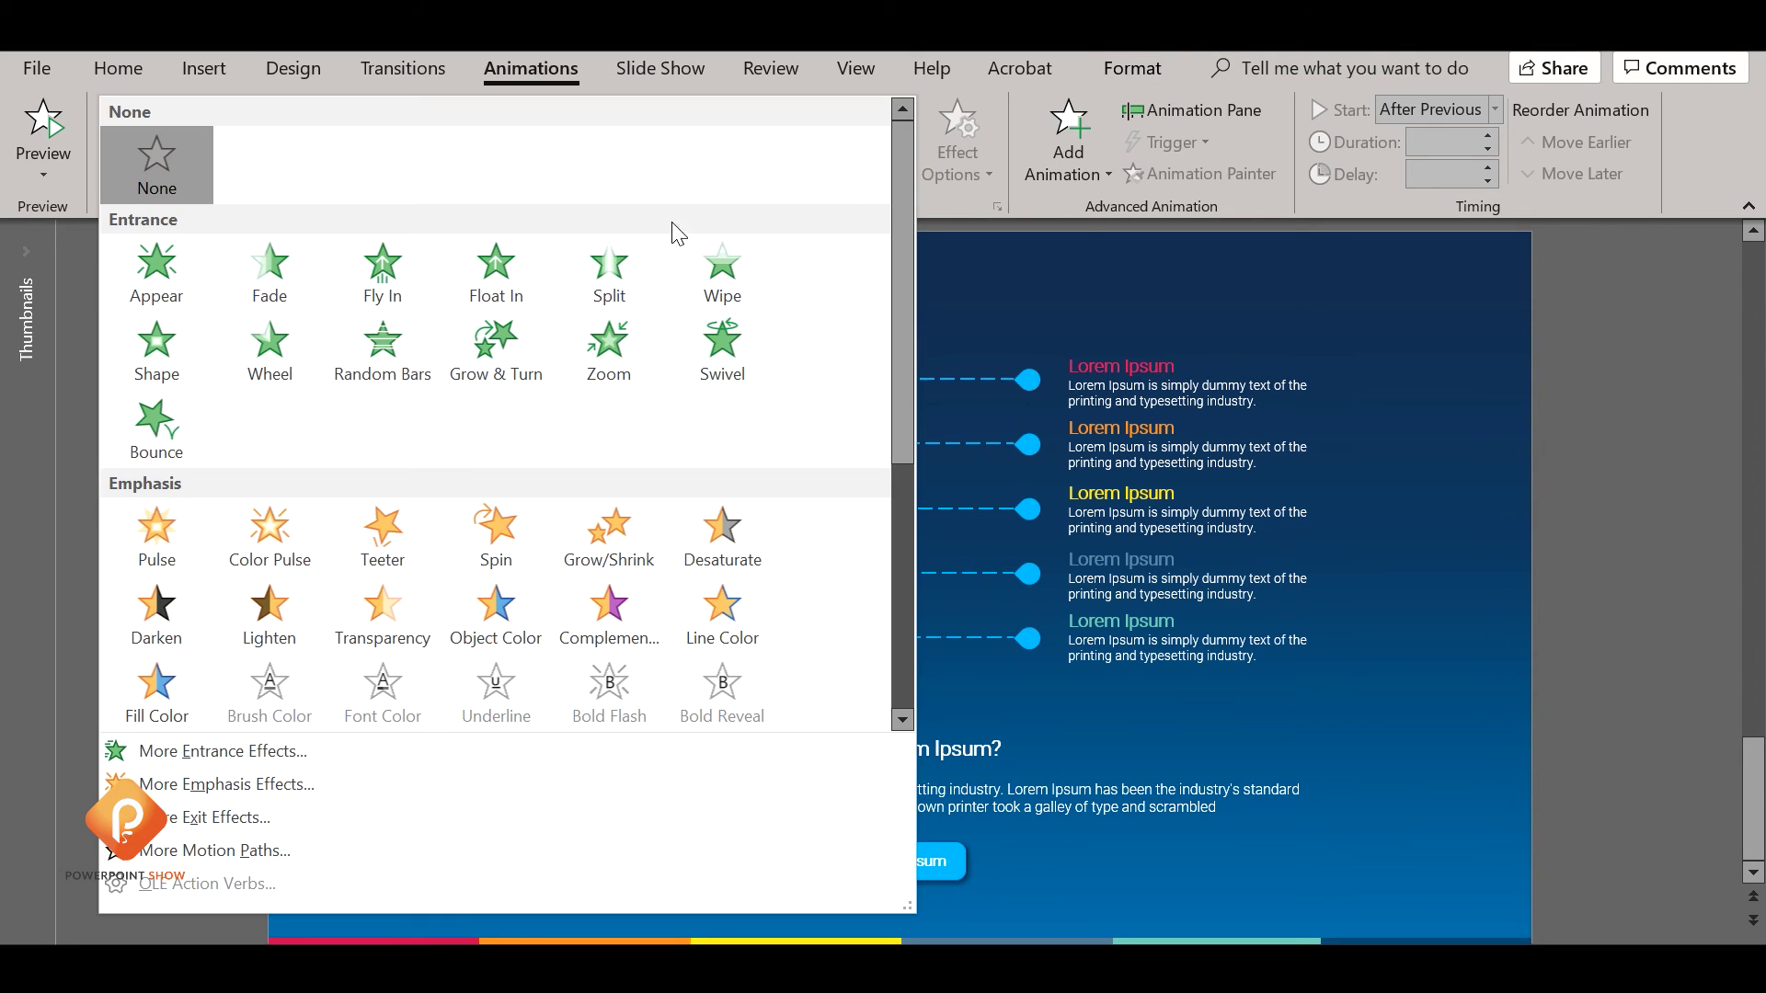
click(304, 366)
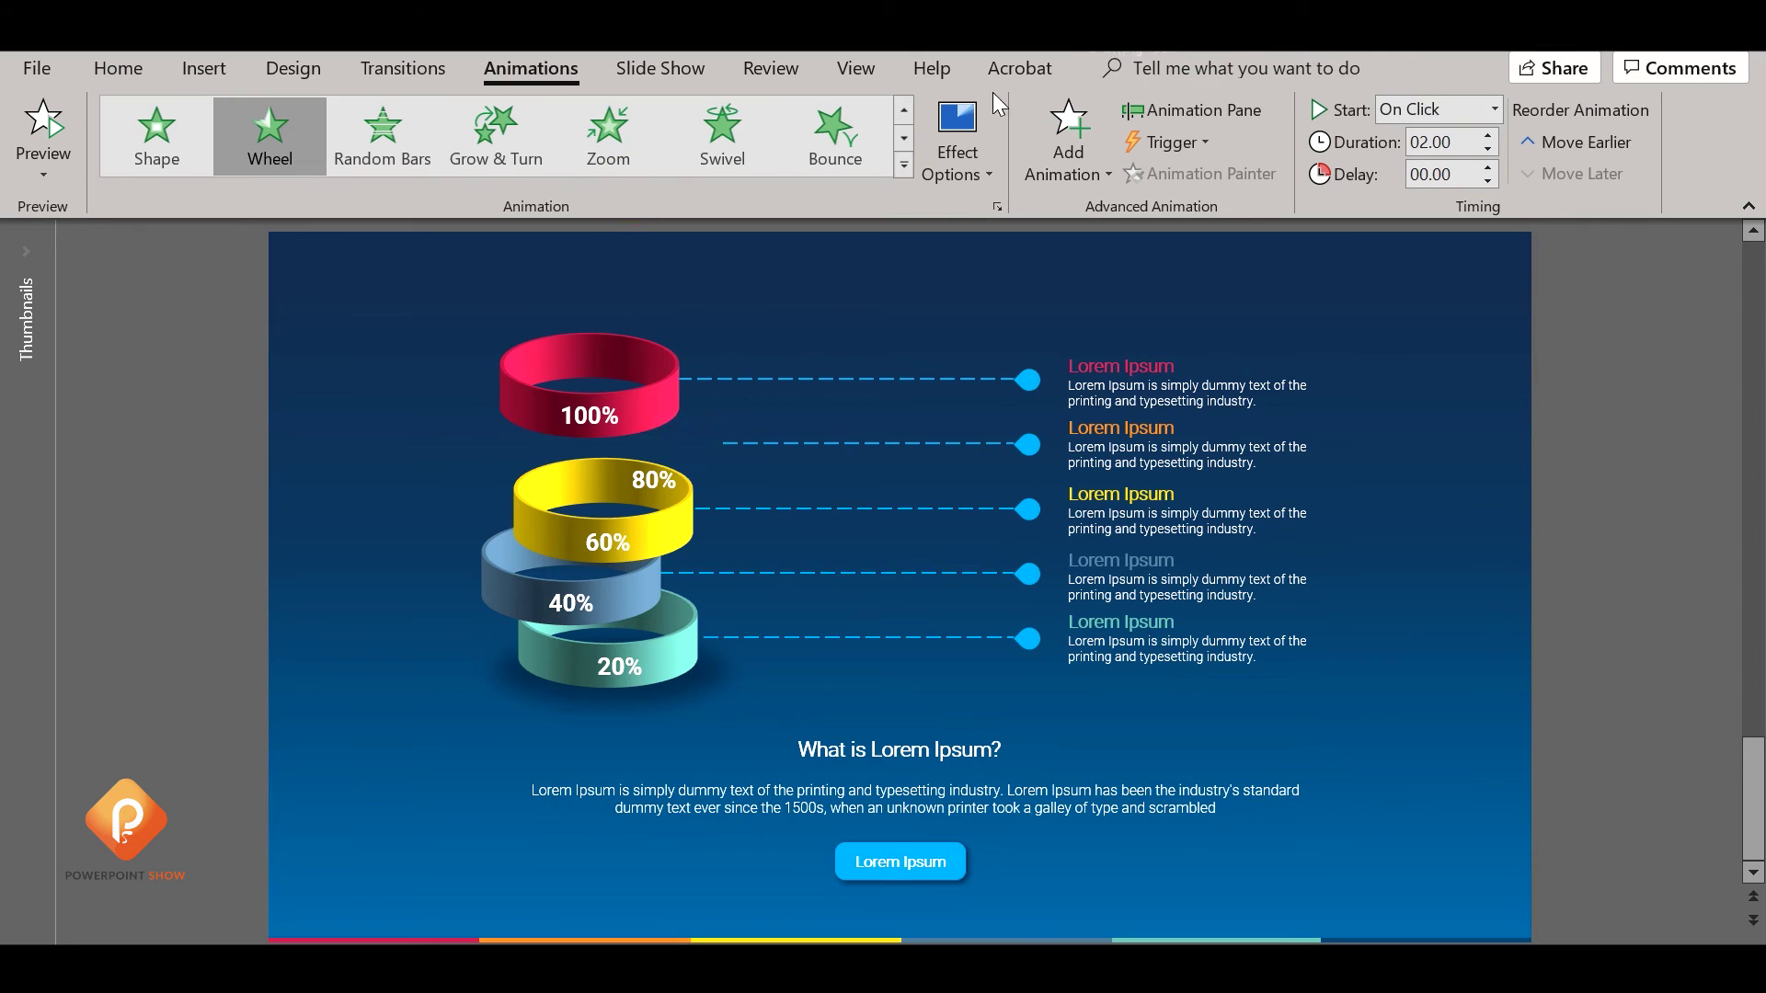
click(1493, 108)
click(1405, 192)
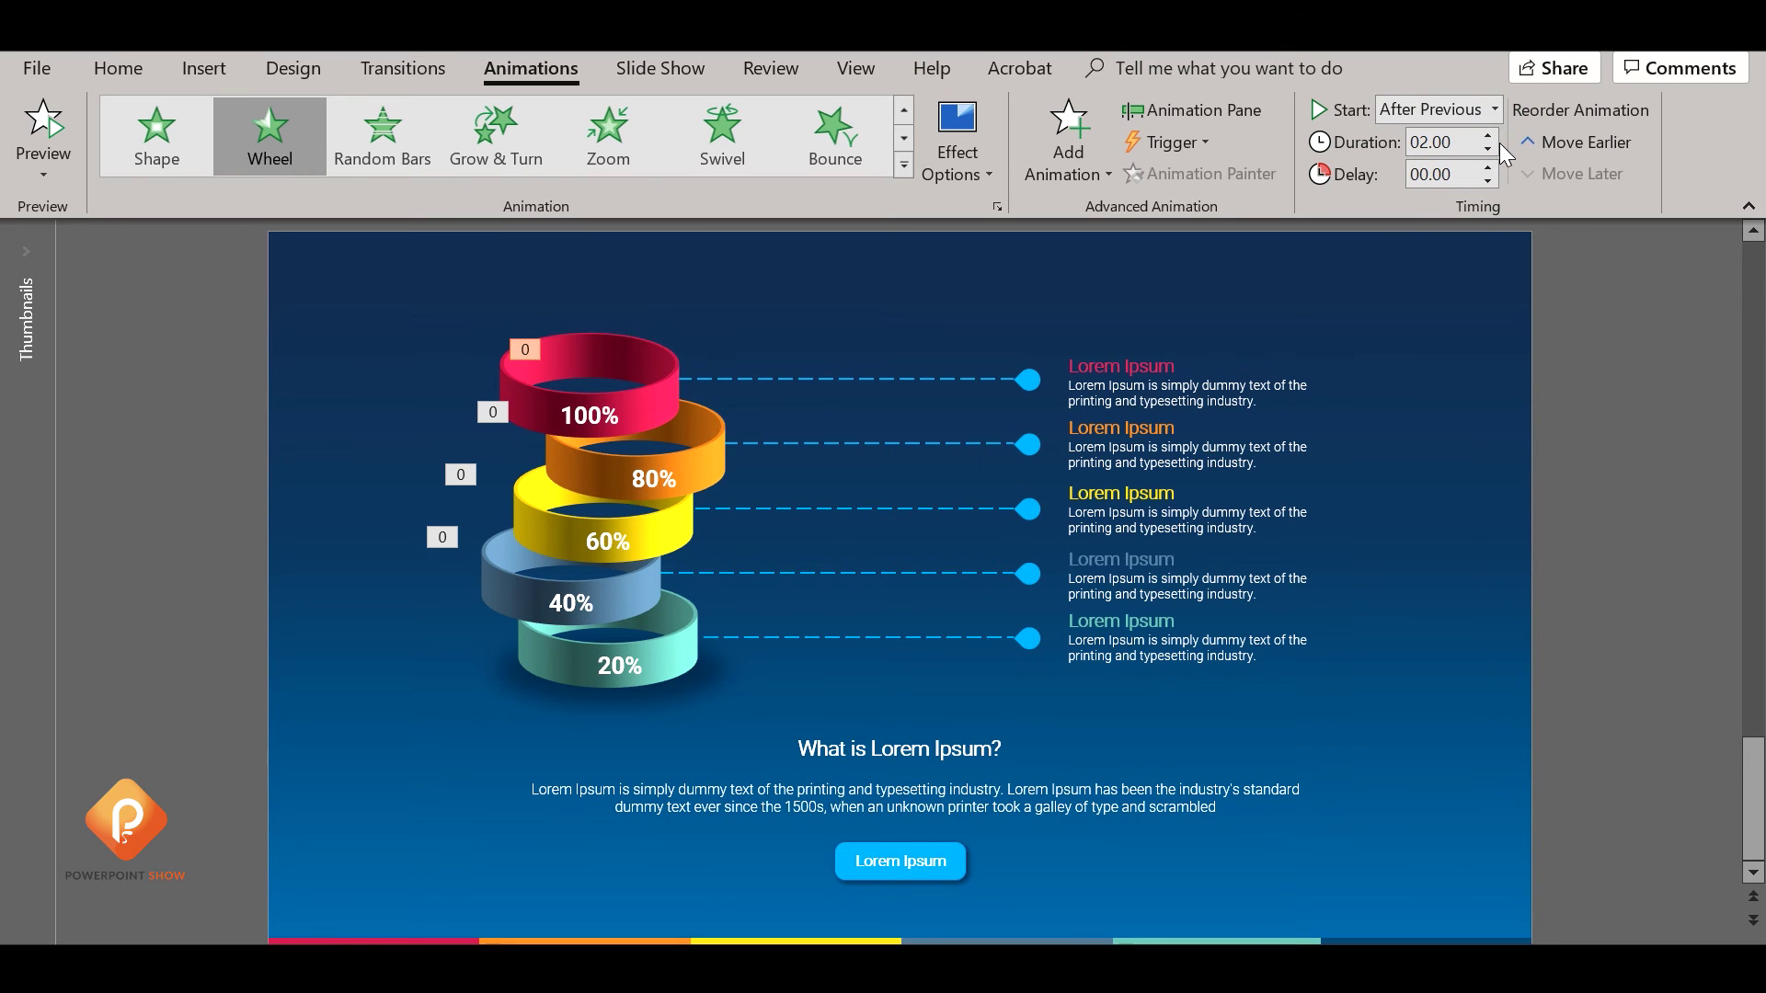
click(1488, 150)
click(1488, 150)
Give the top 100% ring a Wheel entrance, After Previous, with 01.00 duration.
click(666, 411)
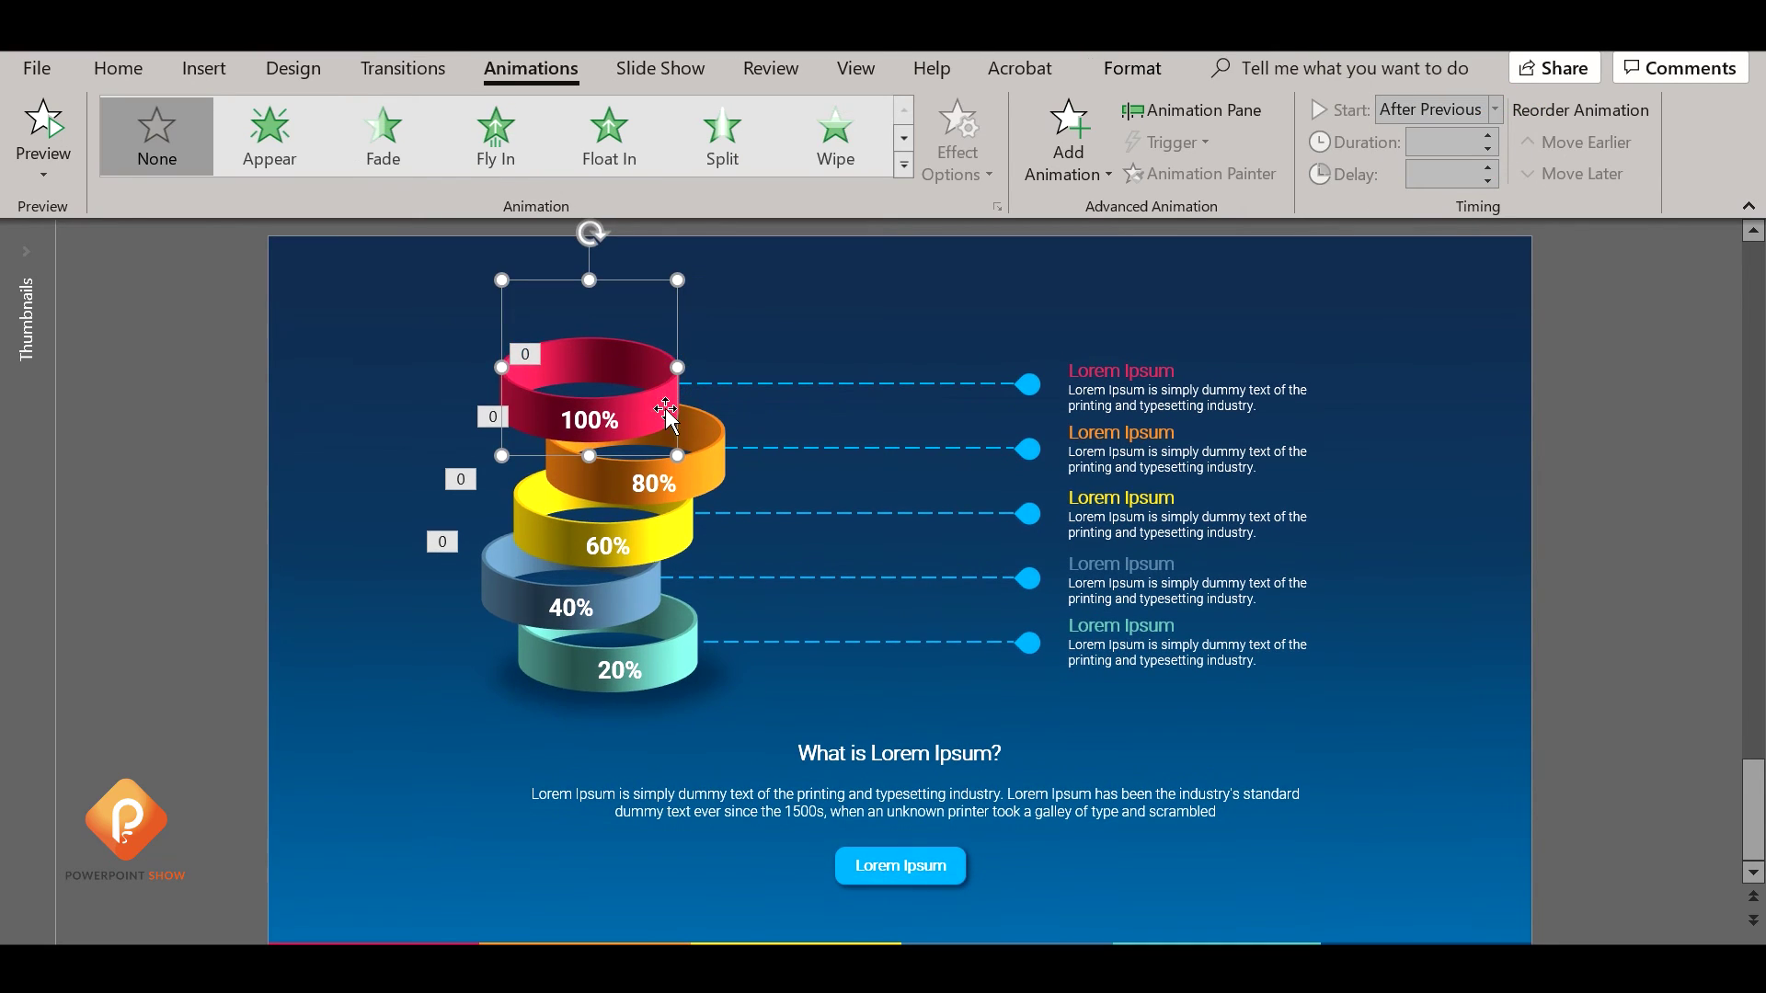
click(905, 168)
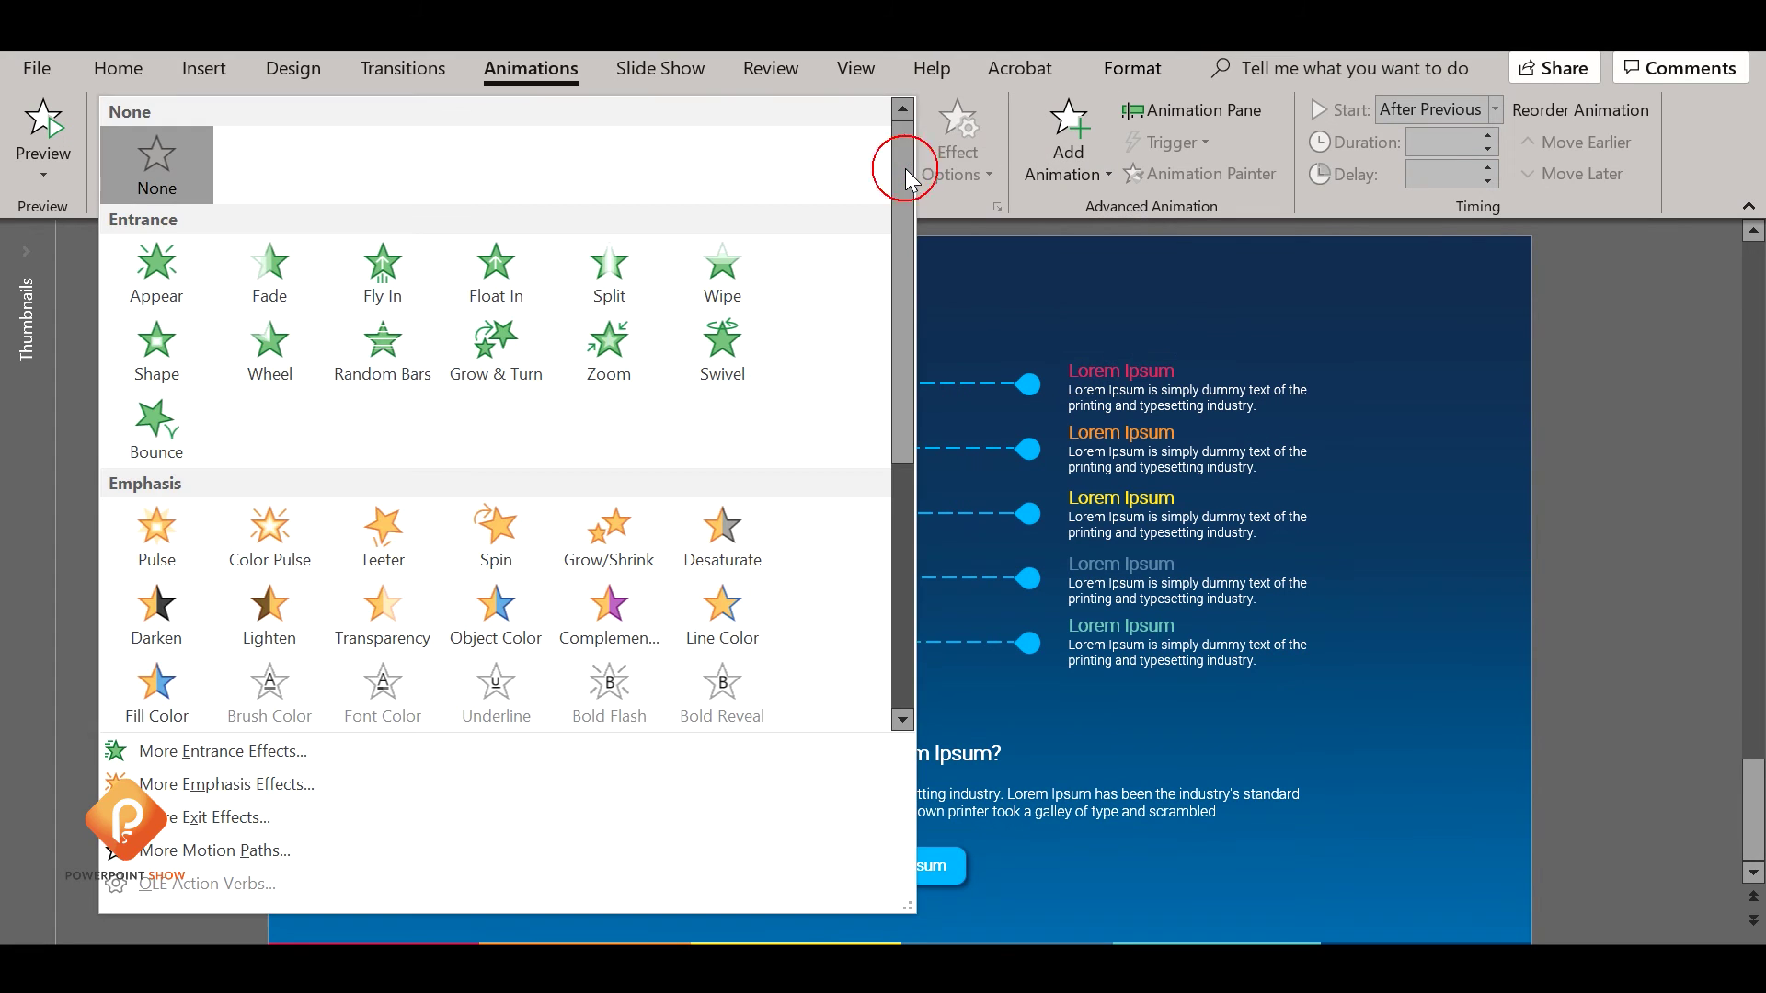
click(314, 342)
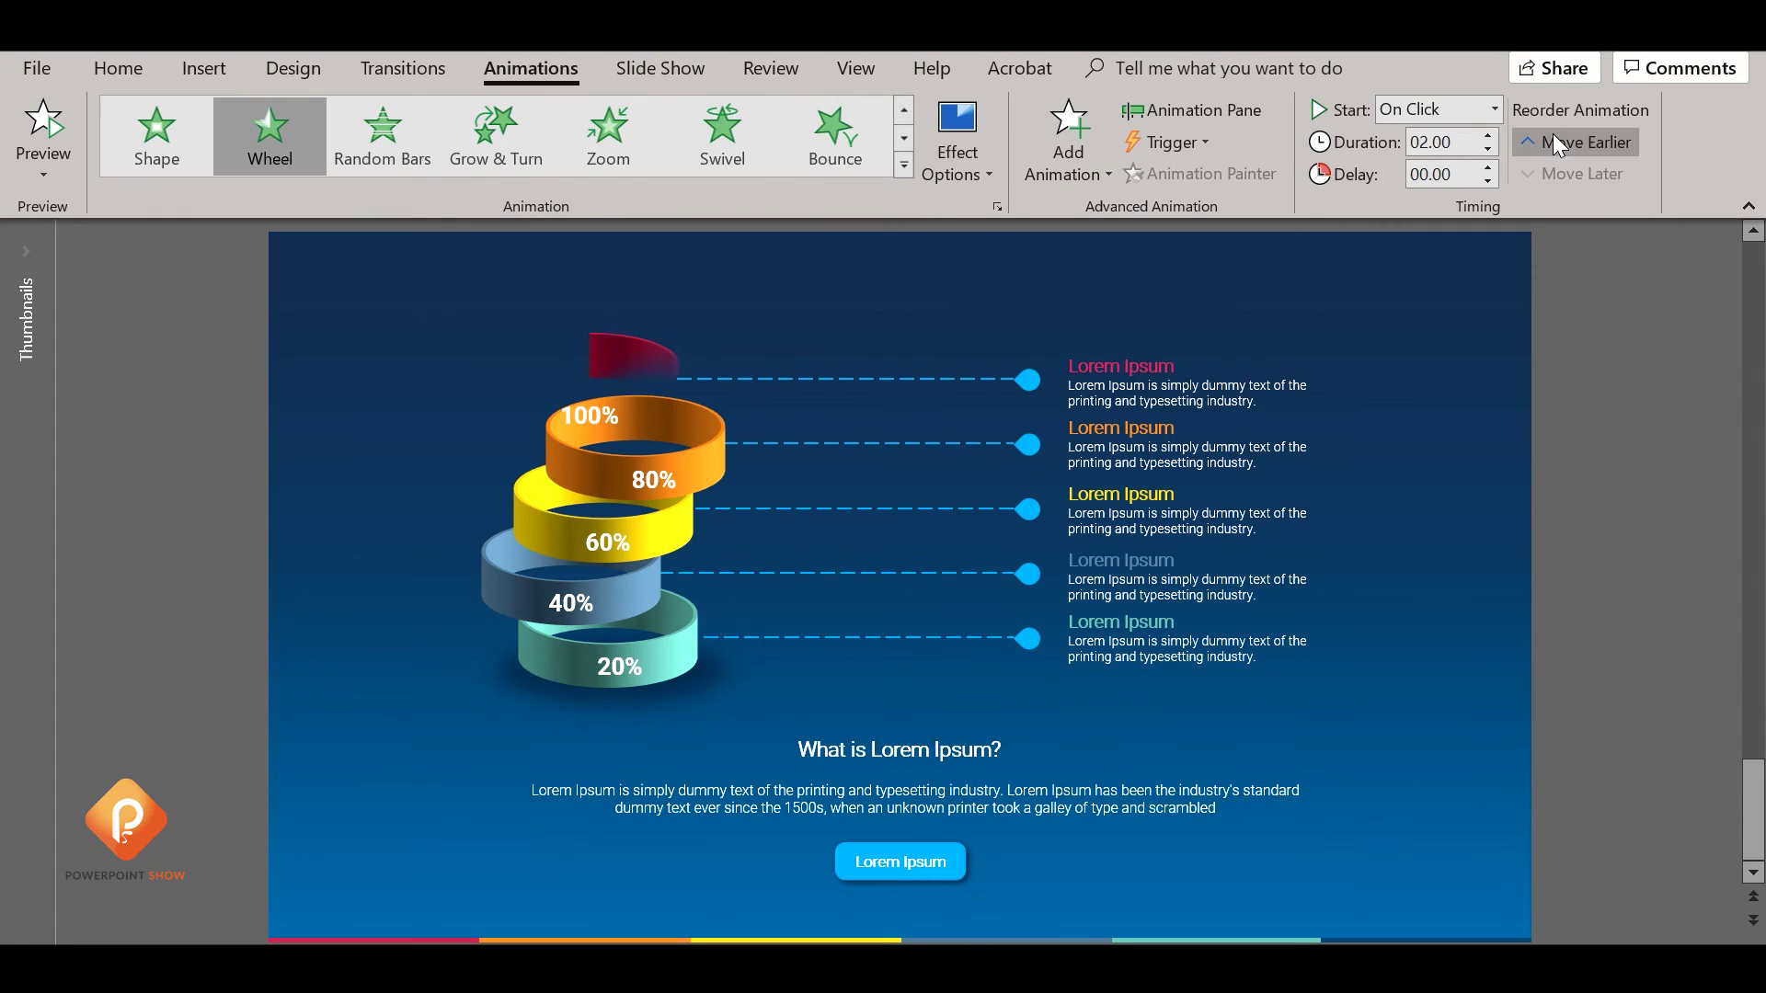
click(1496, 110)
click(1379, 190)
click(1488, 149)
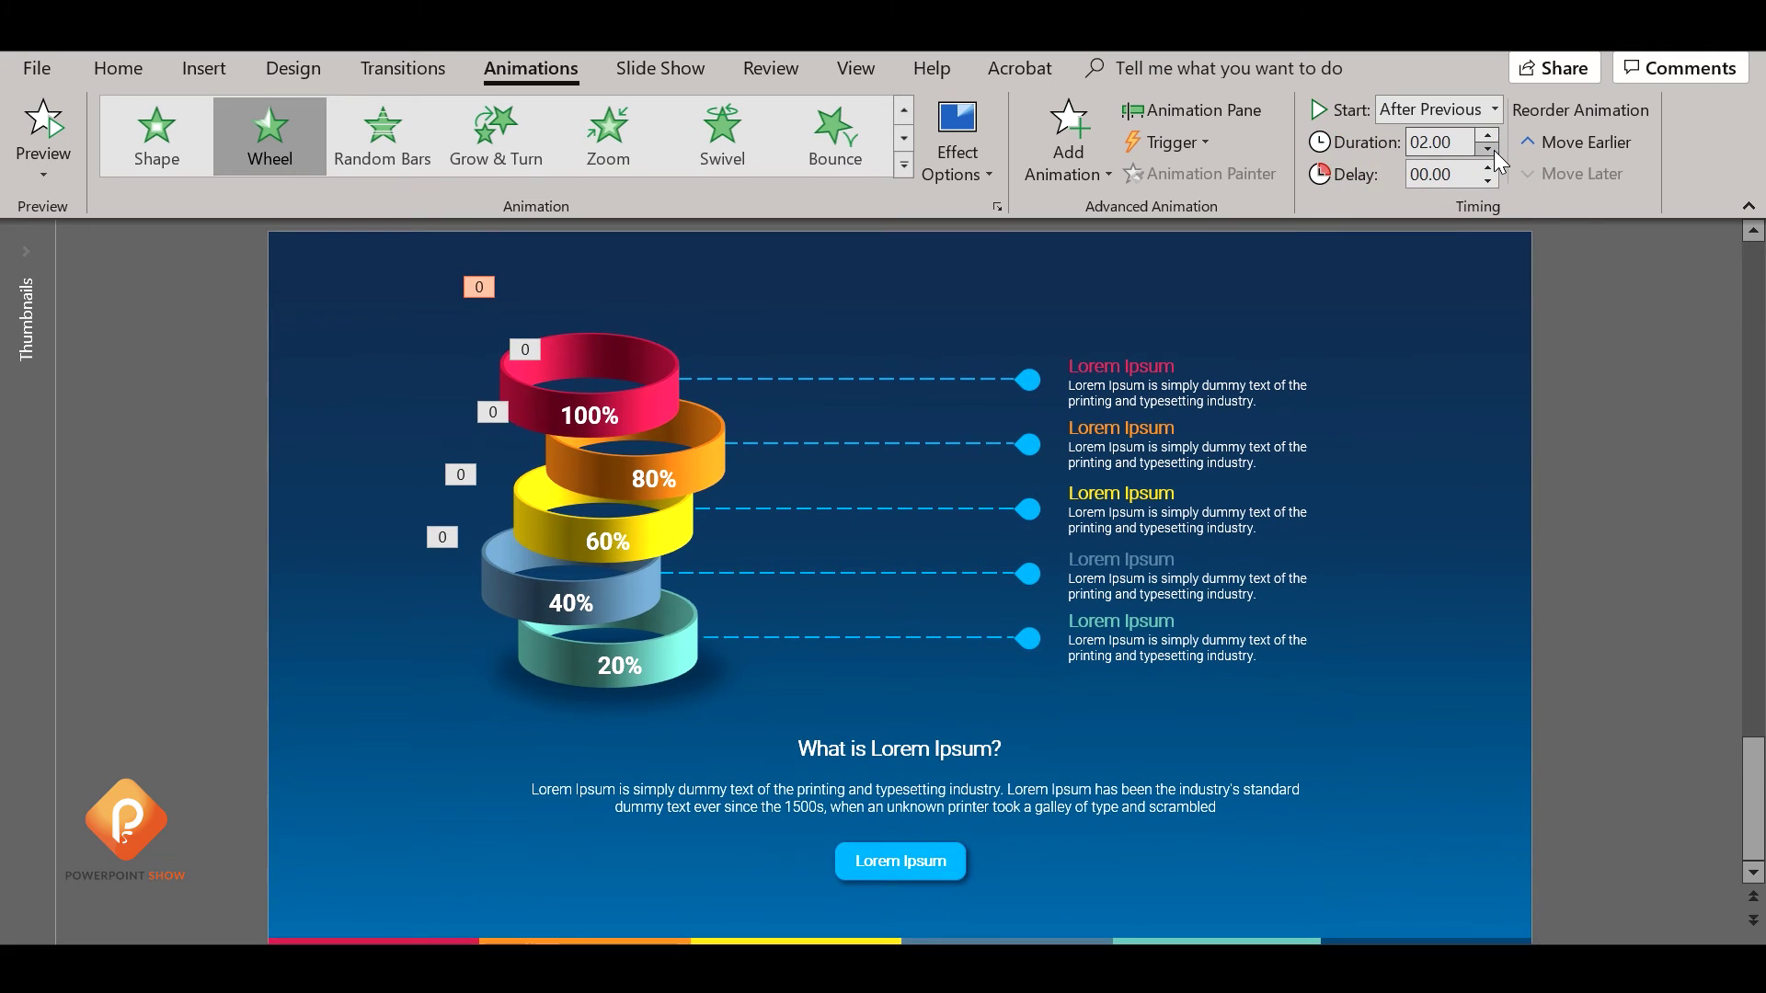
click(1488, 149)
click(1489, 149)
click(1488, 149)
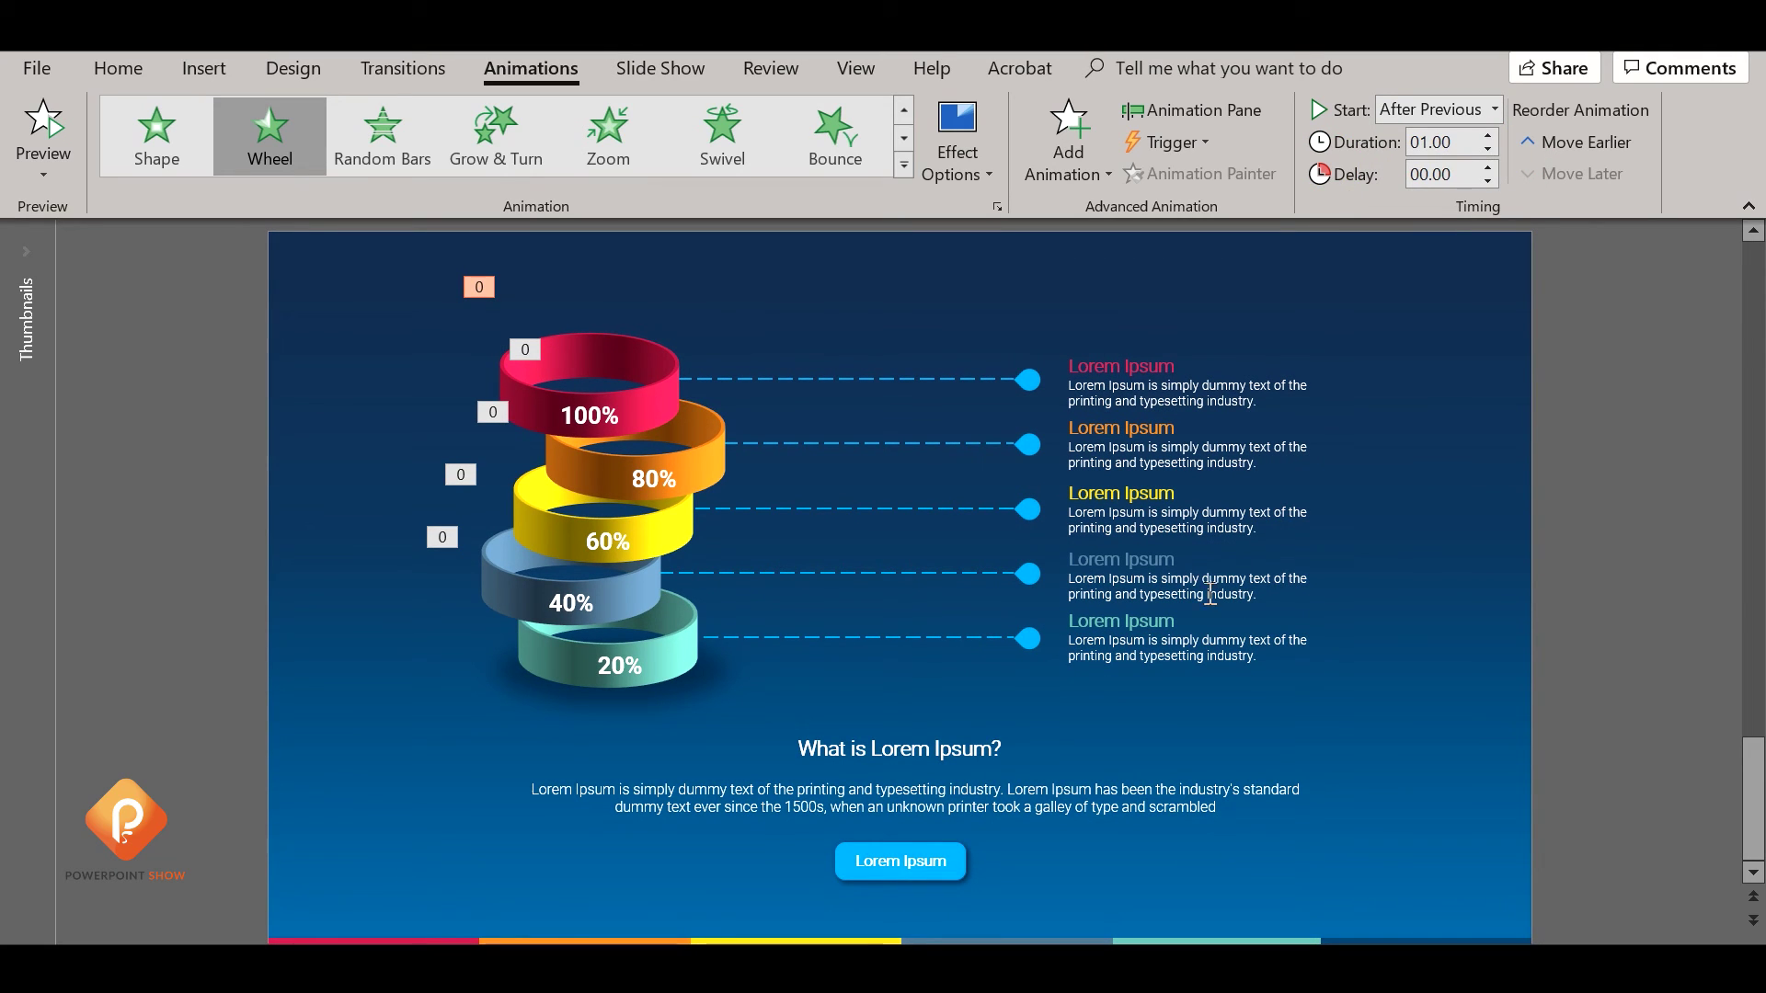
click(1378, 692)
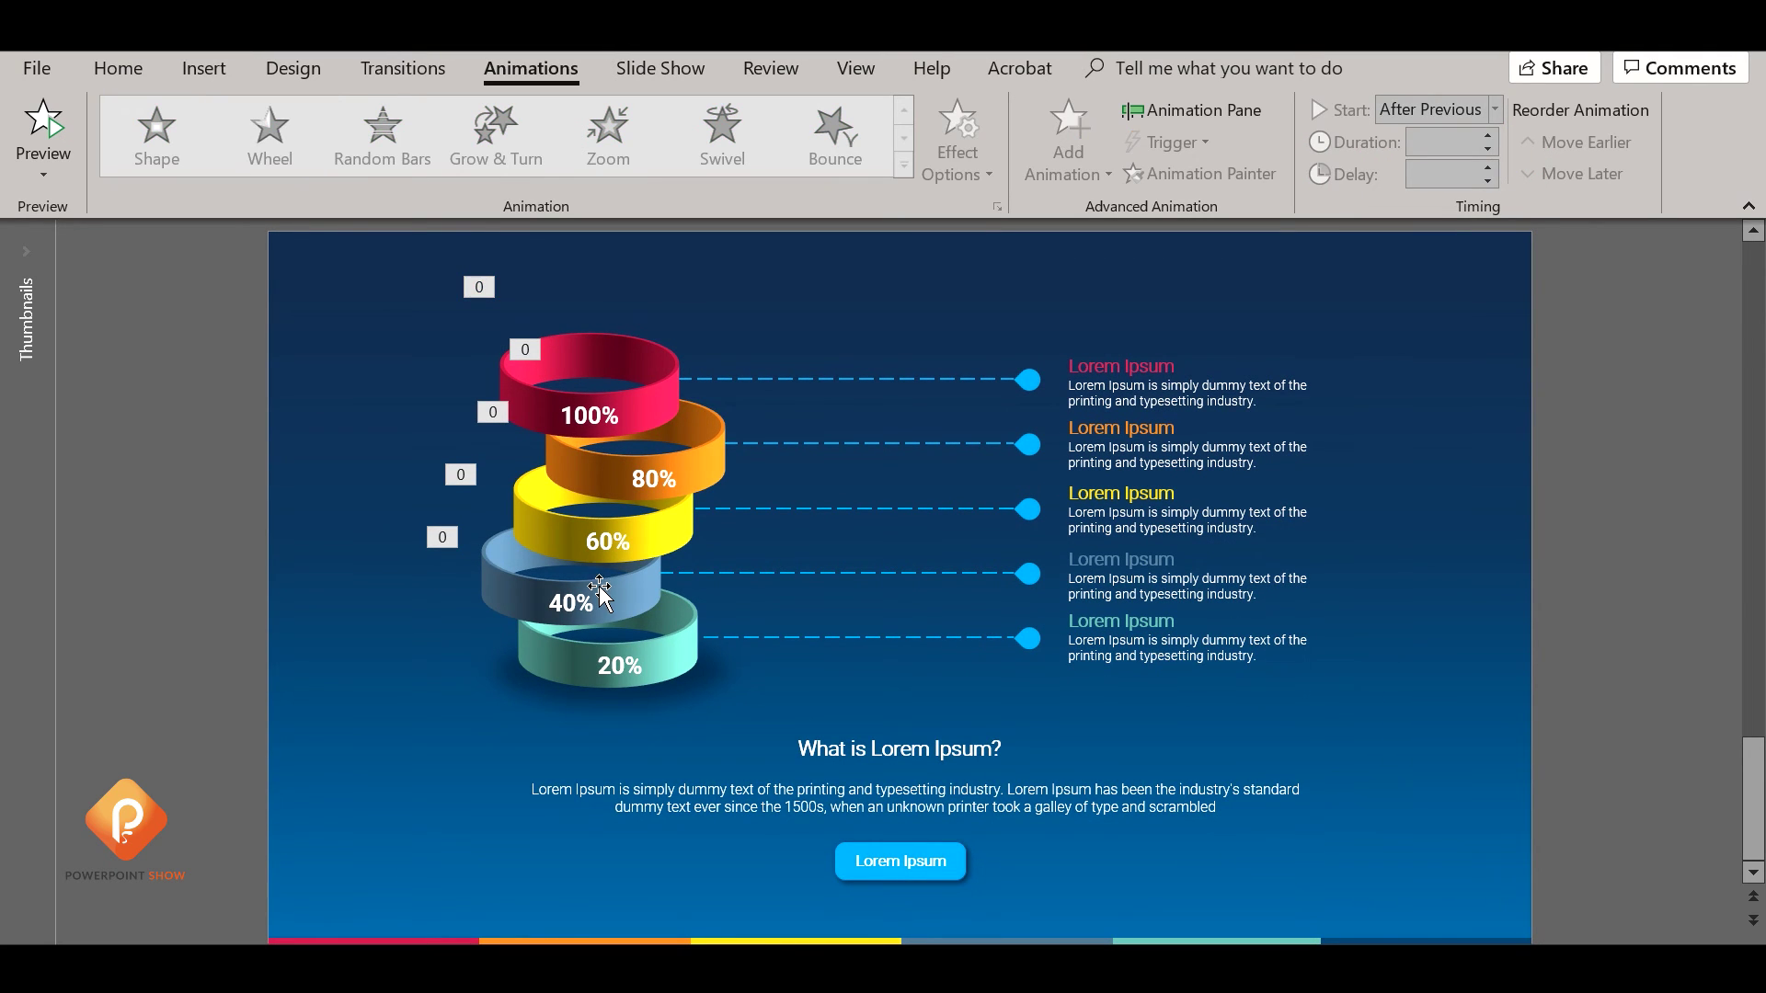
Group the 100%, 80%, 60%, 40% and 20% labels into one object.
click(585, 407)
shift+click(654, 478)
shift+click(607, 541)
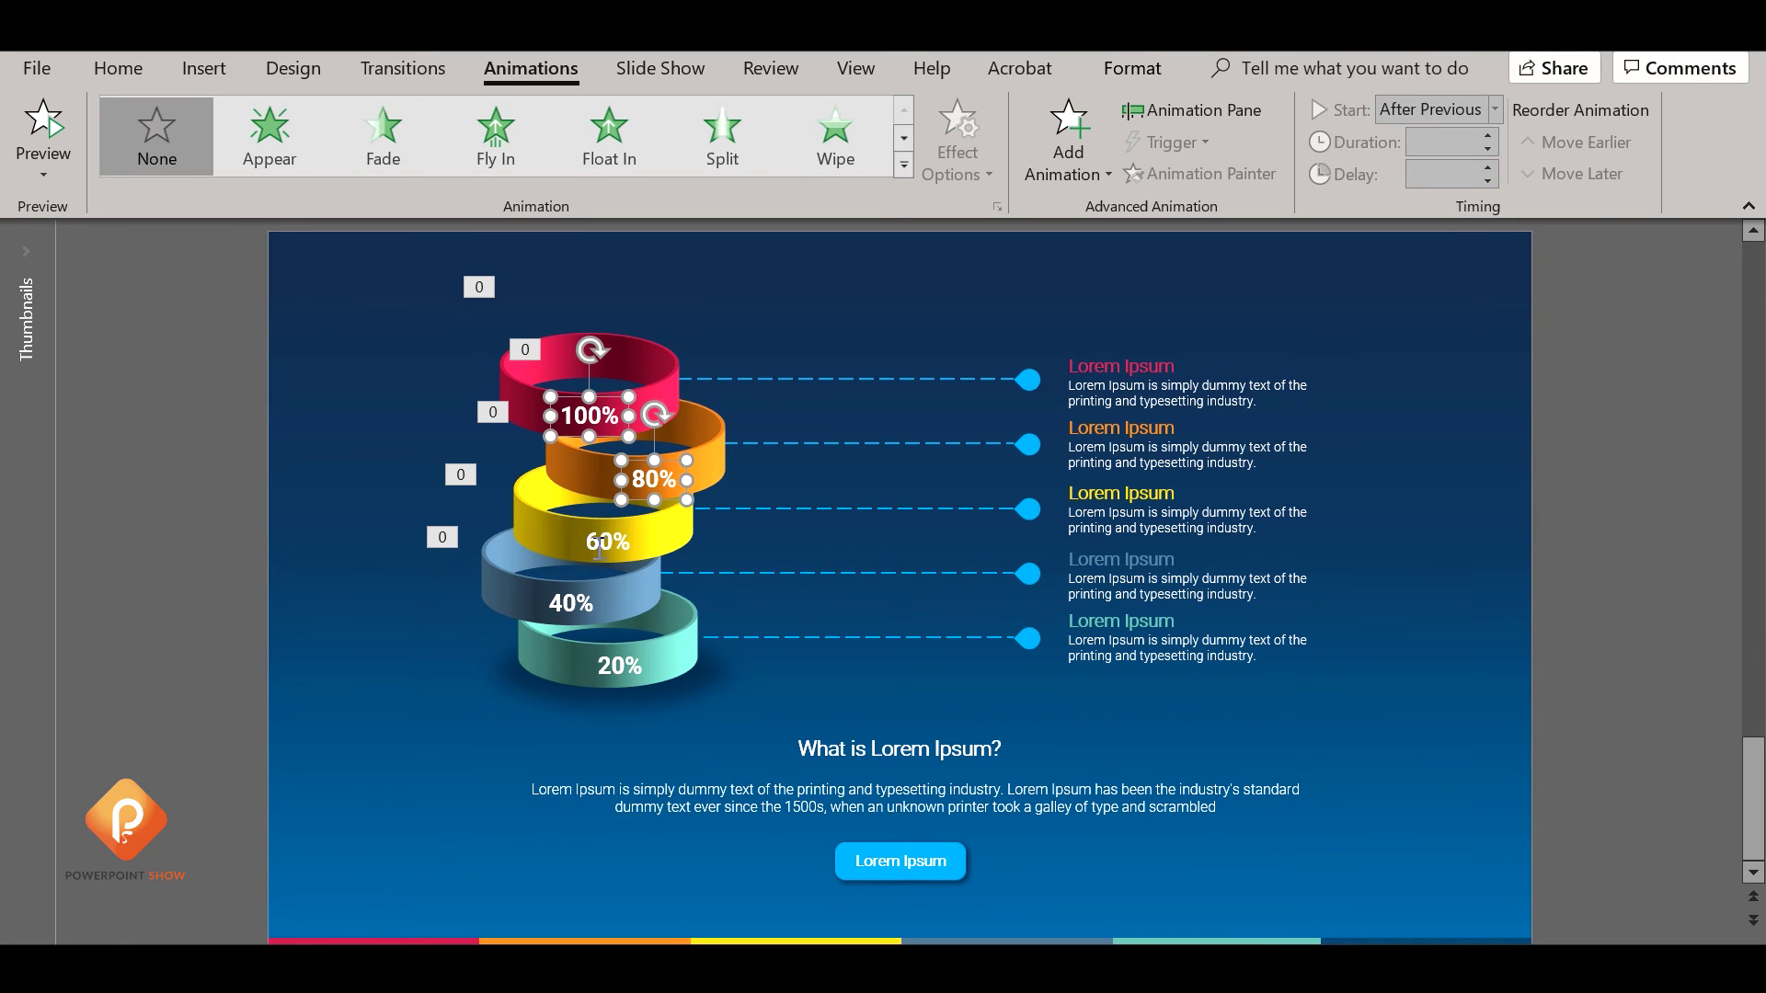
shift+click(571, 607)
shift+click(616, 664)
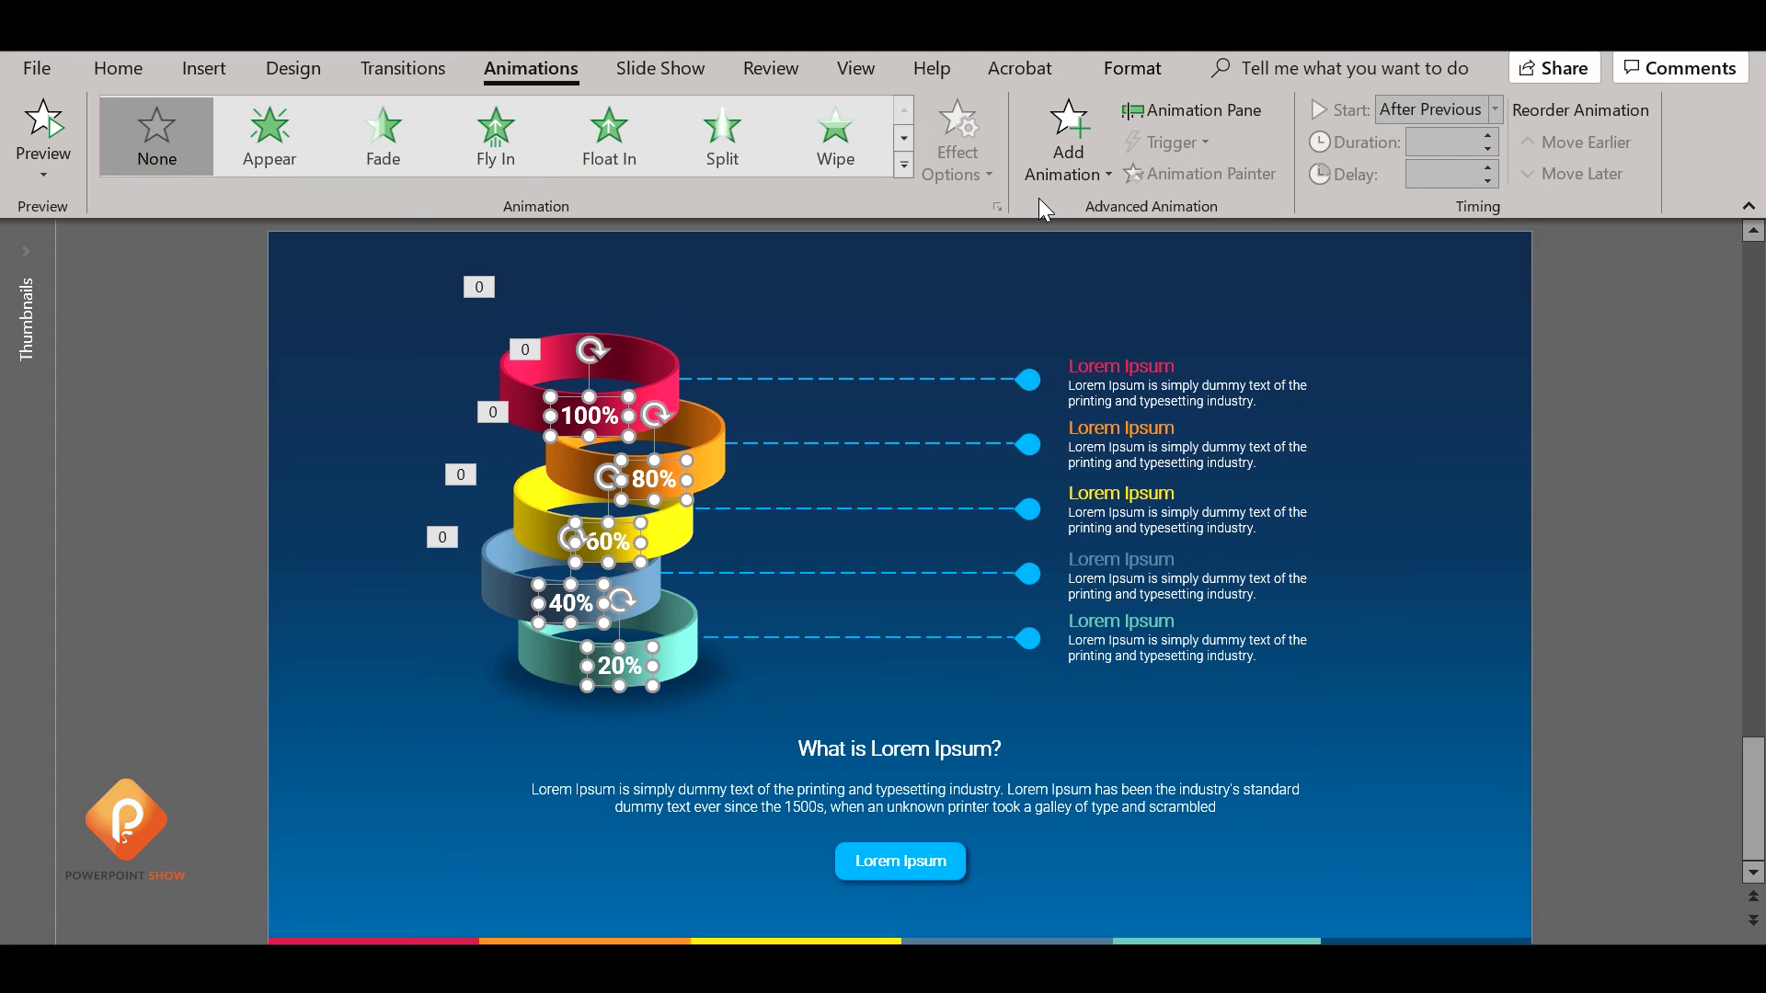
click(132, 67)
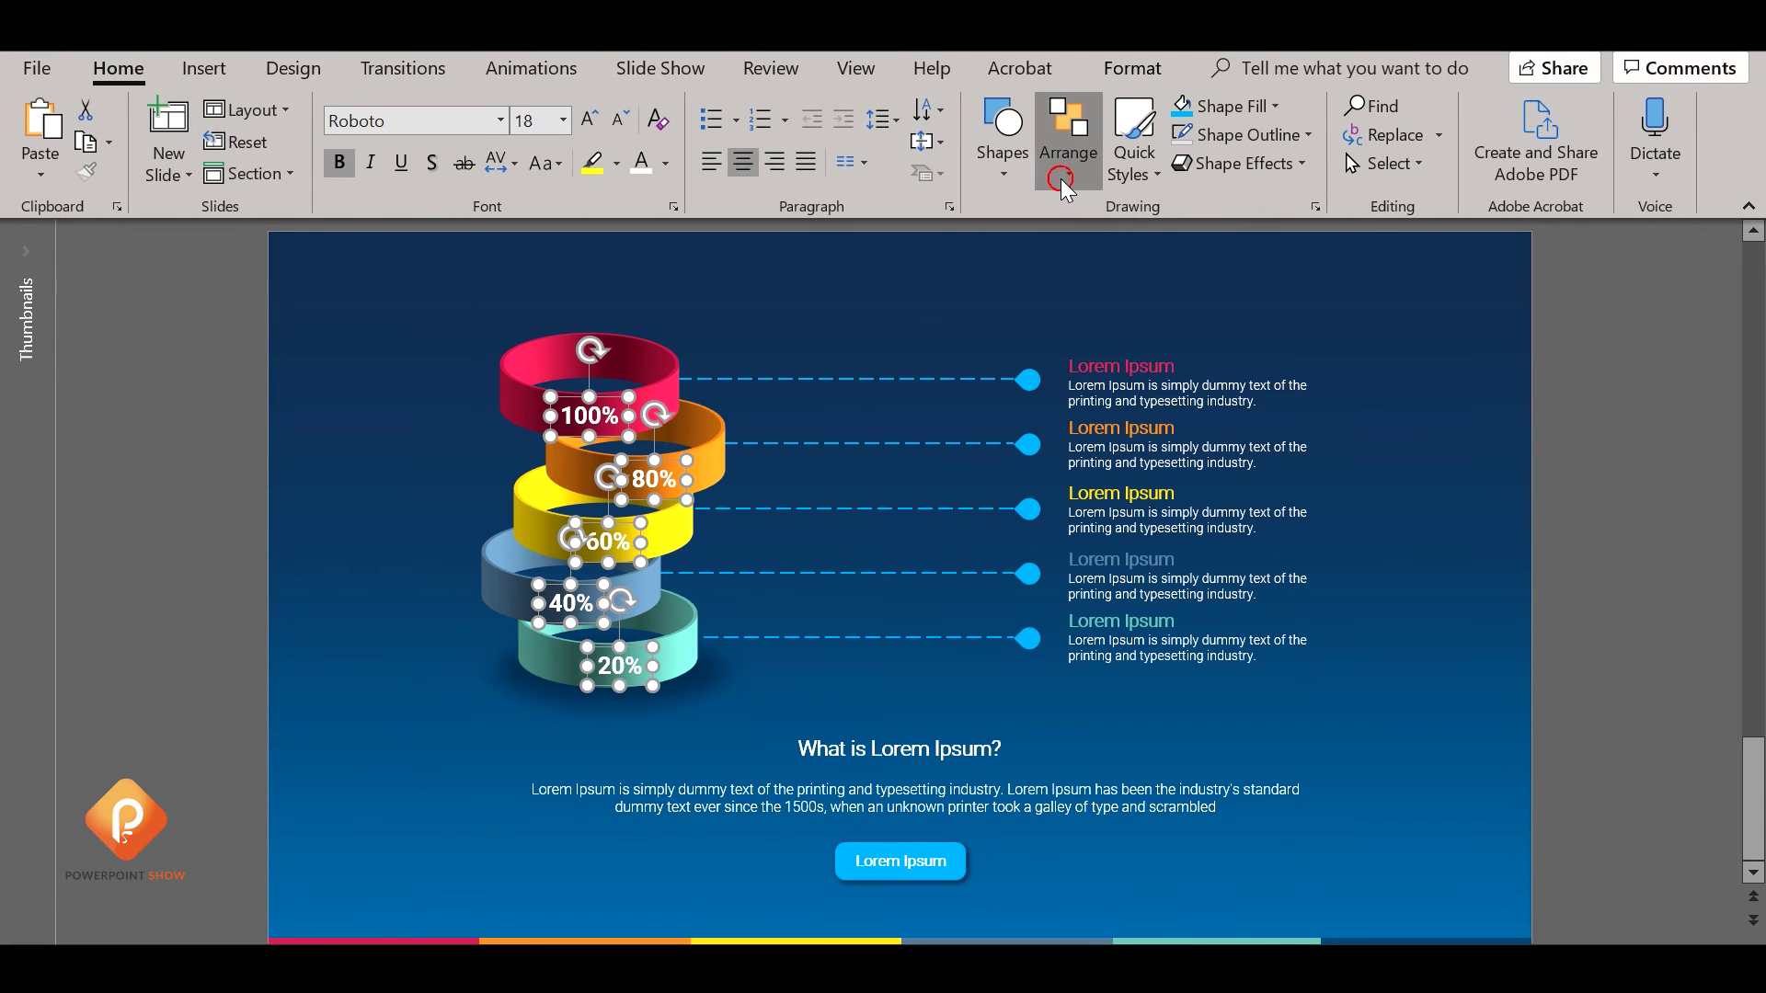
click(1066, 147)
click(1161, 416)
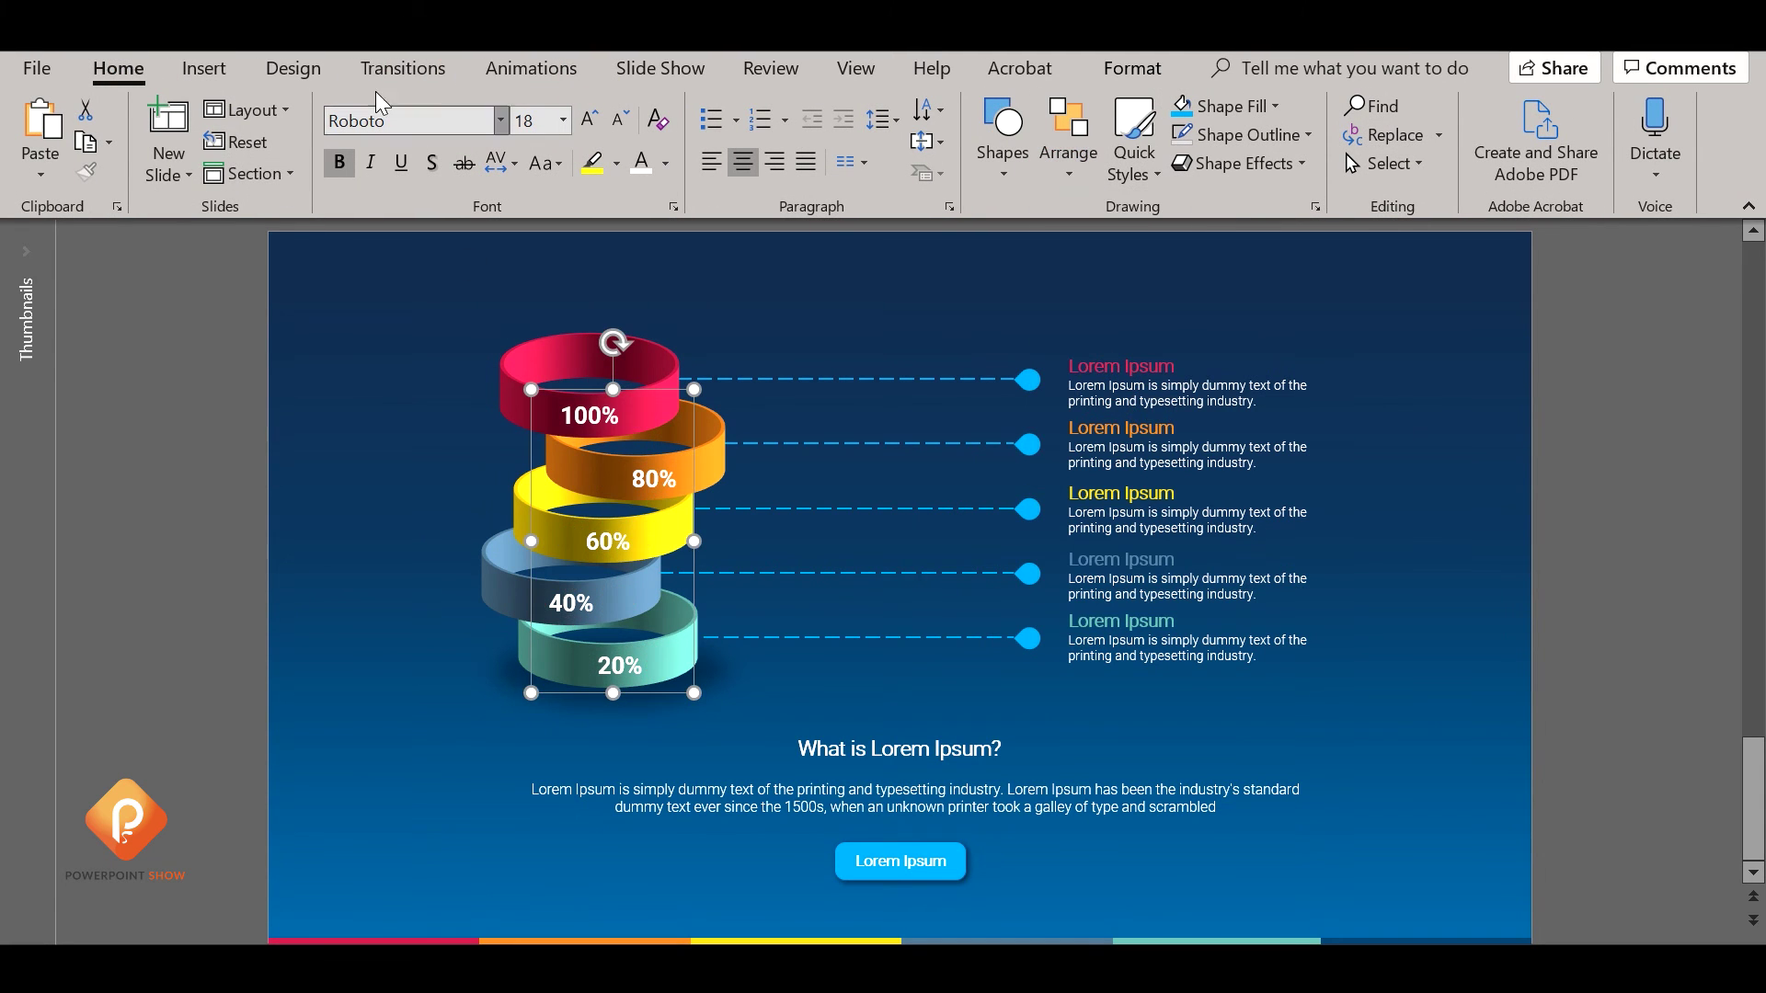
Give the label group a Wipe entrance starting After Previous.
click(515, 66)
click(836, 137)
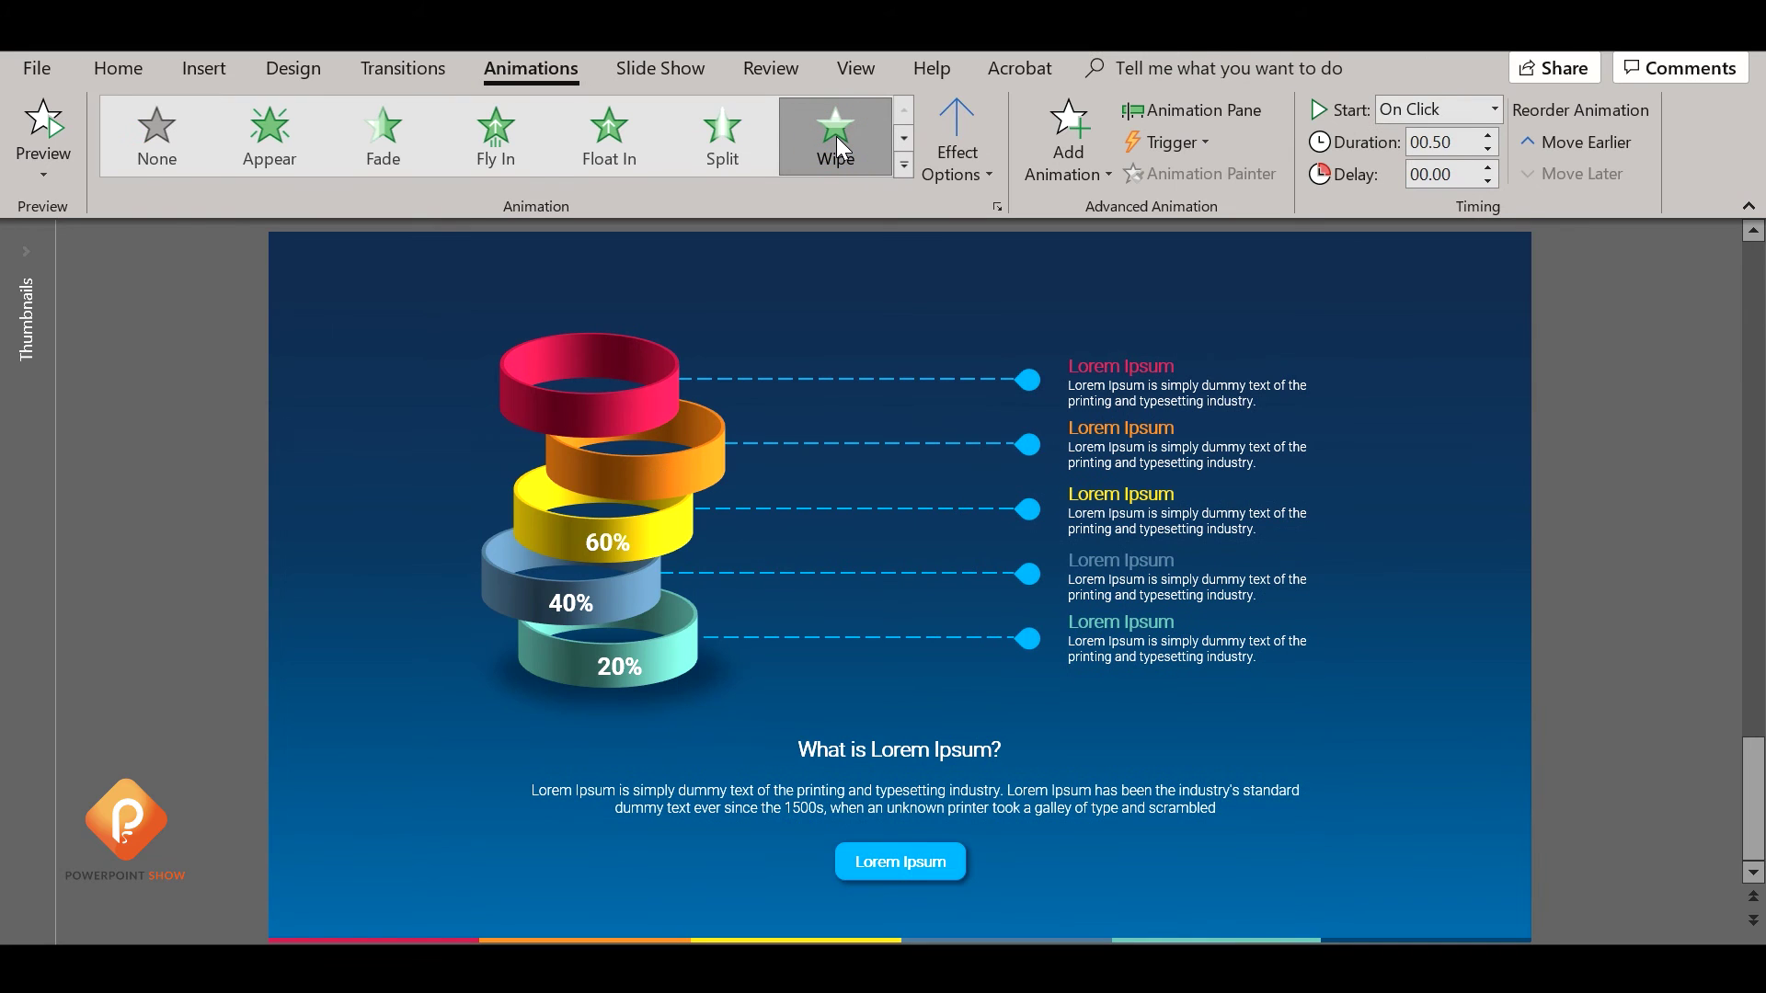
click(1495, 111)
click(1444, 191)
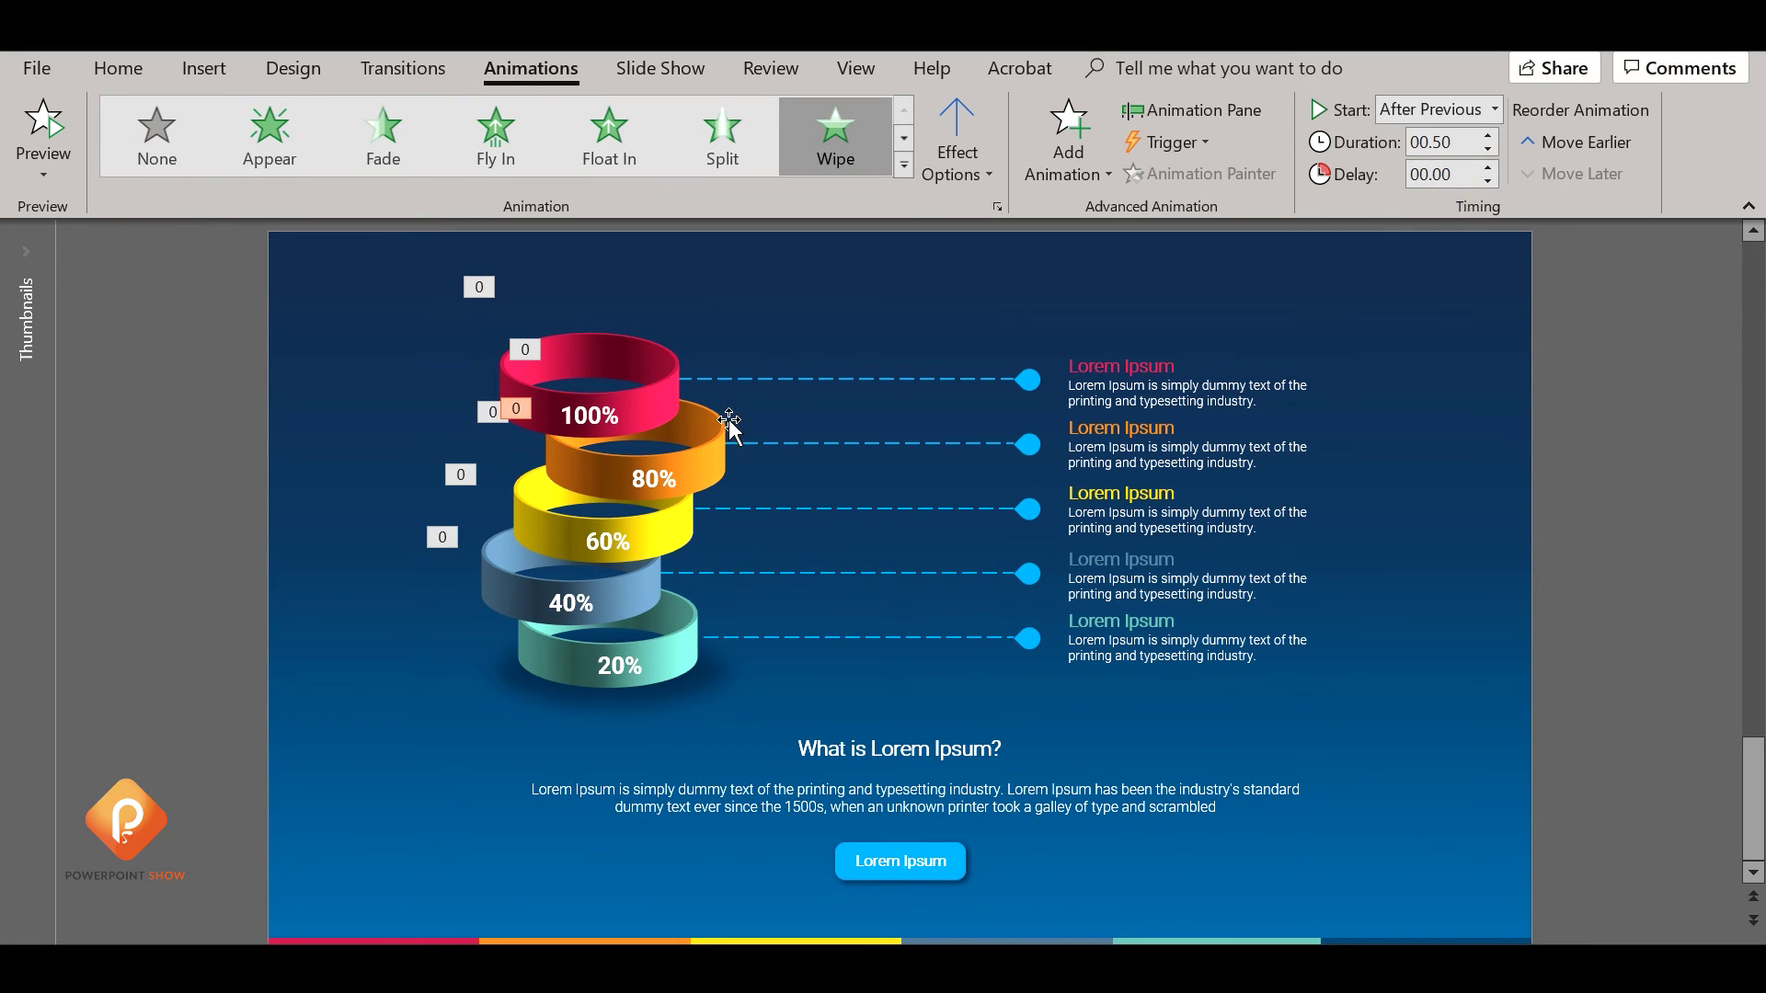
Make the top dashed line wipe in From Left, After Previous.
click(860, 379)
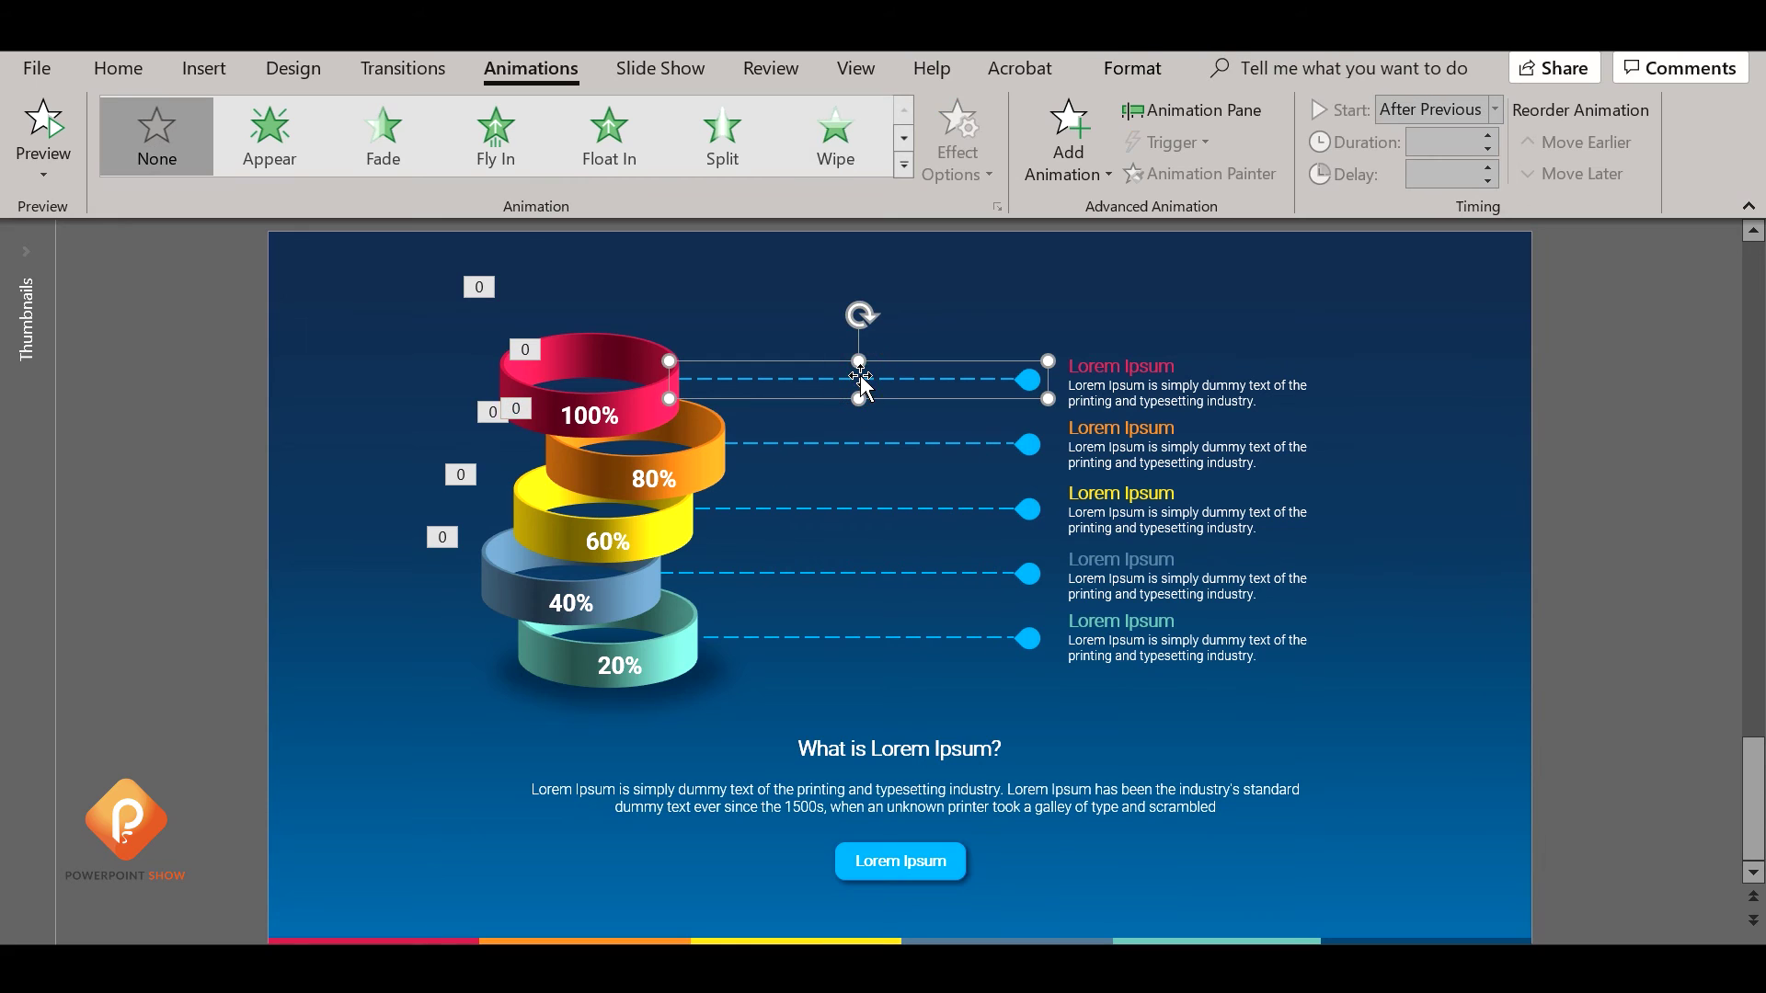
click(852, 146)
click(962, 154)
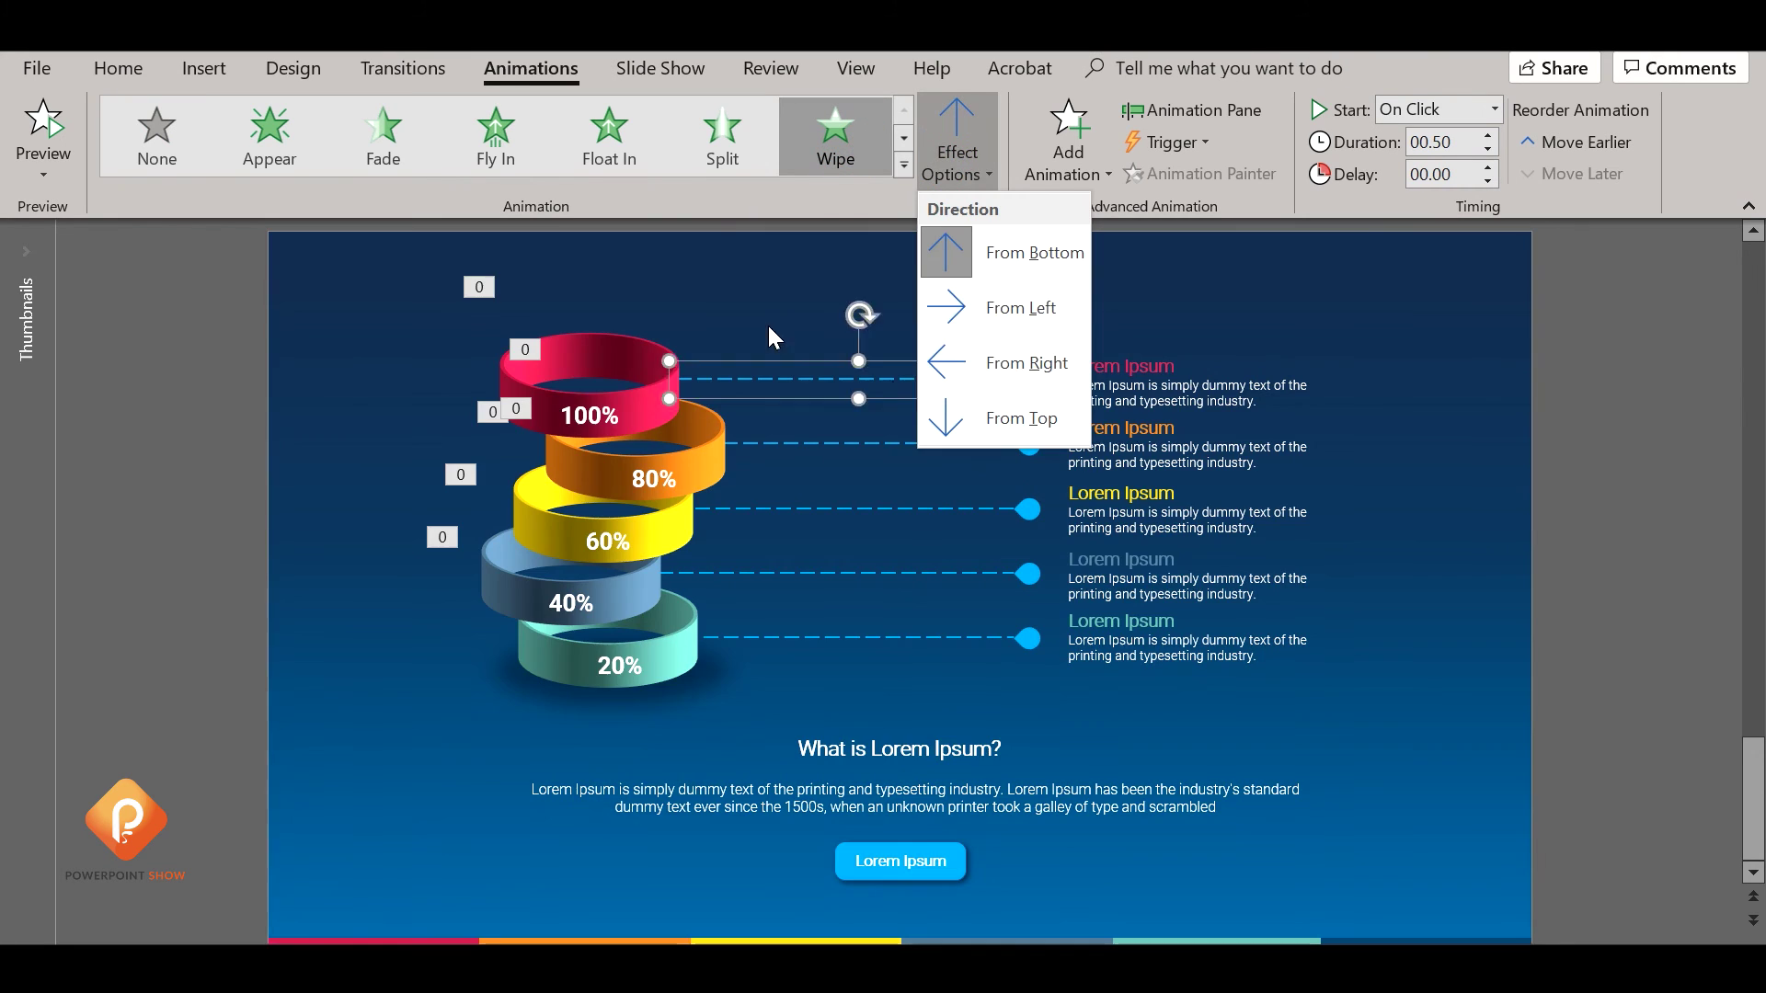
click(1010, 309)
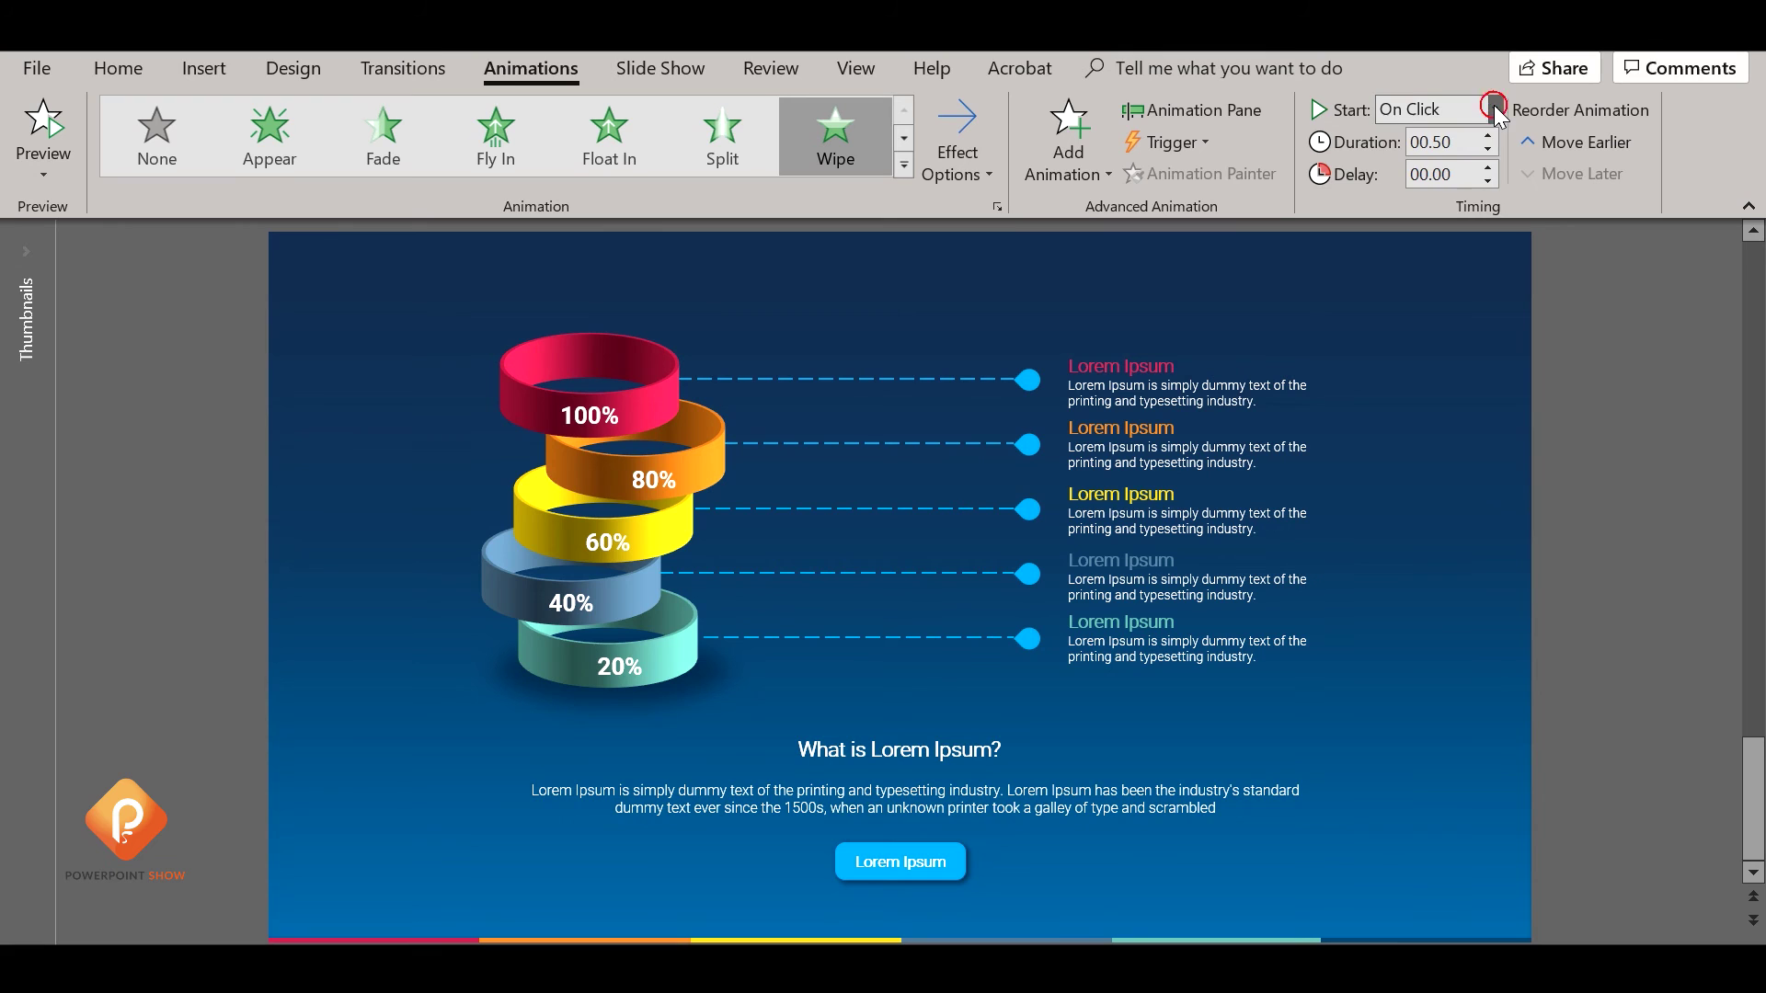
click(1494, 109)
click(1470, 201)
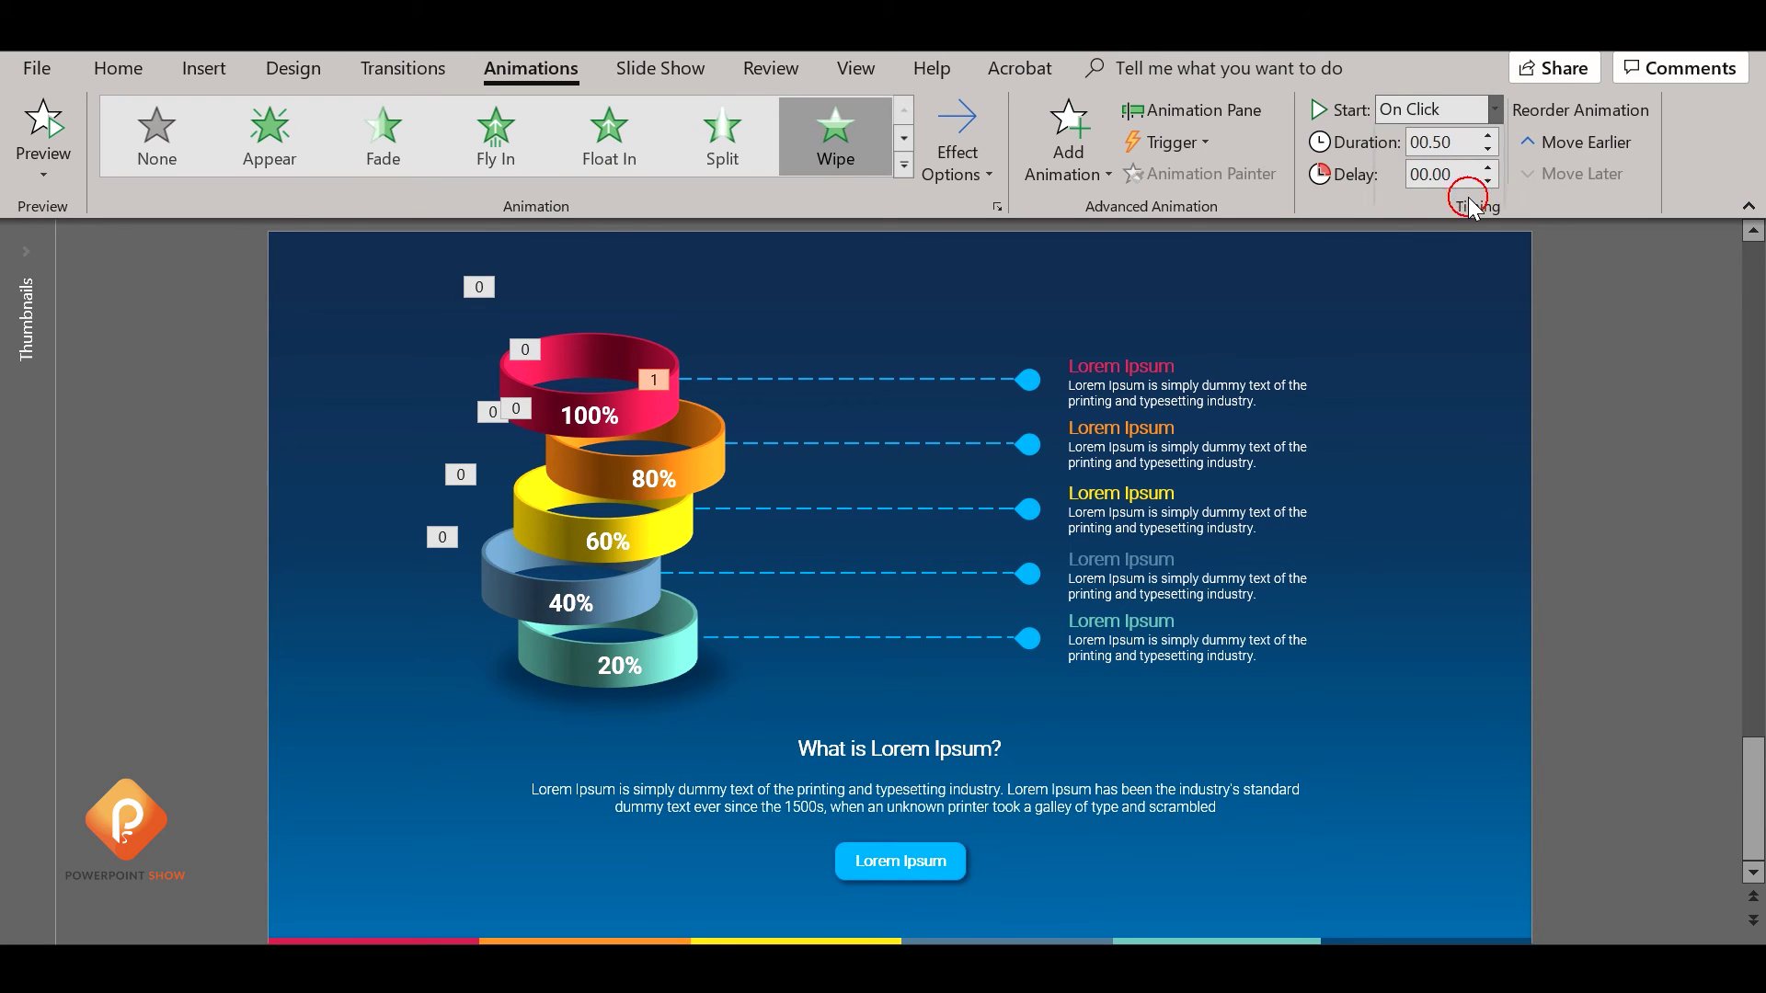
Give the first Lorem Ipsum text box a Fade entrance, After Previous.
click(1149, 366)
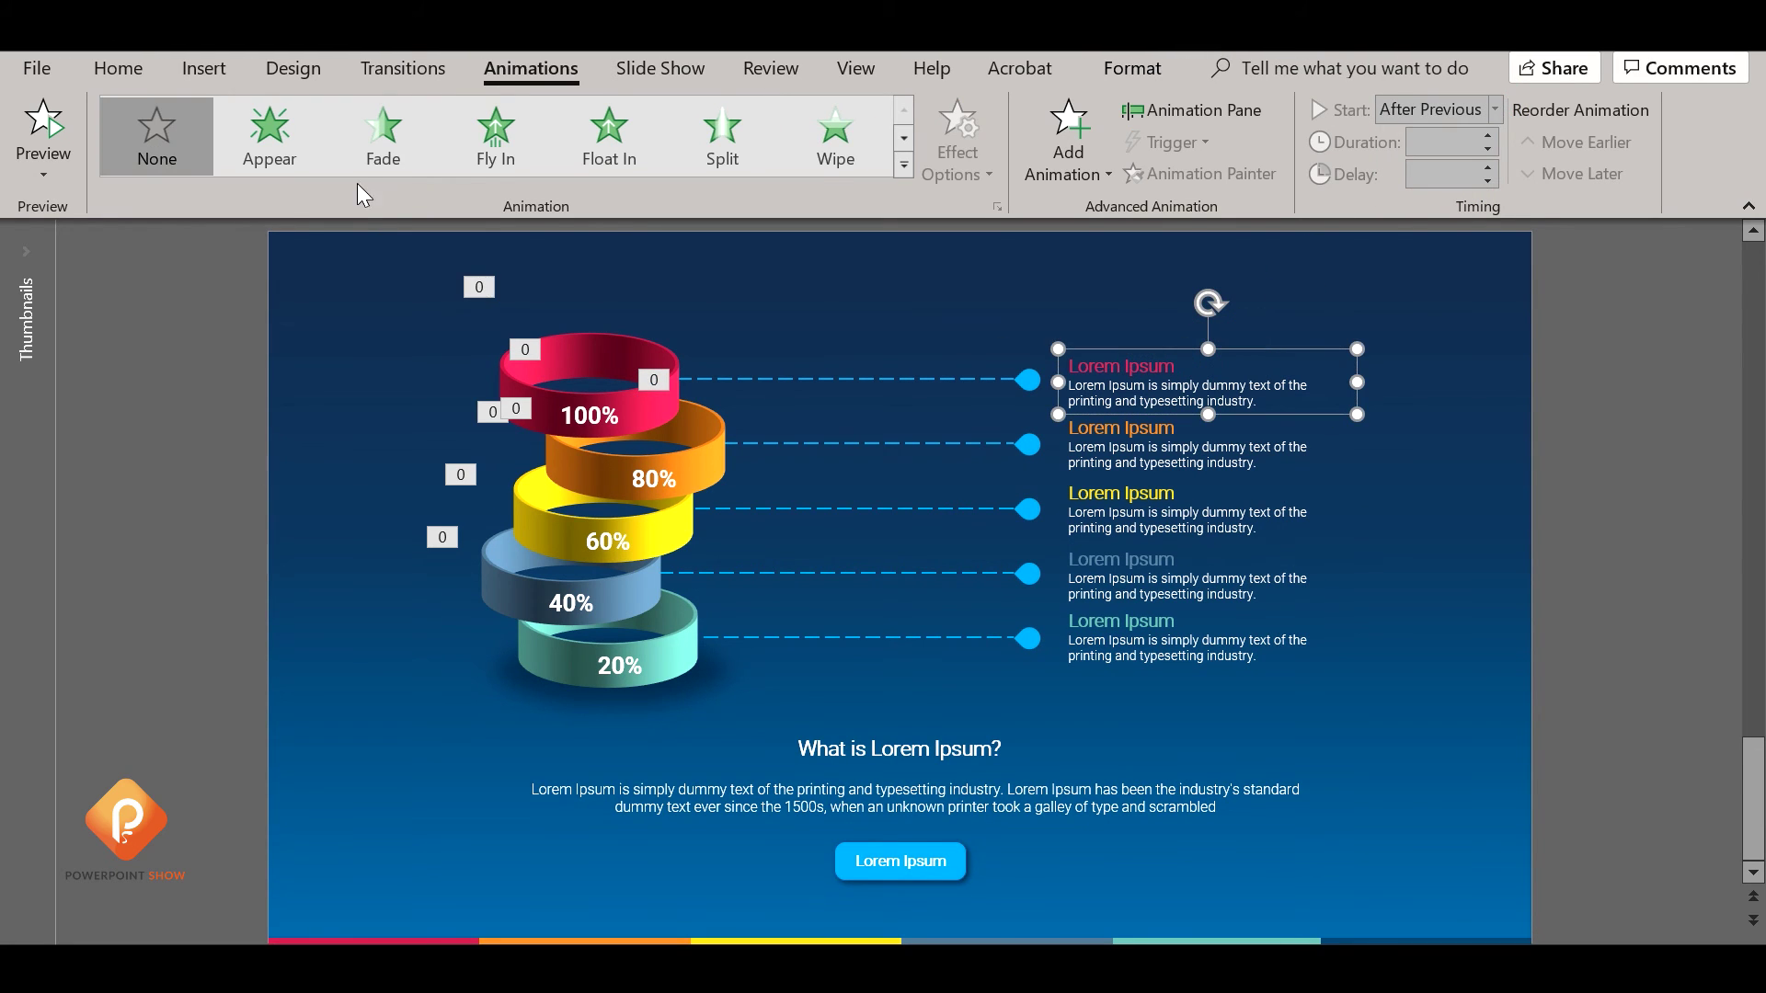
click(377, 138)
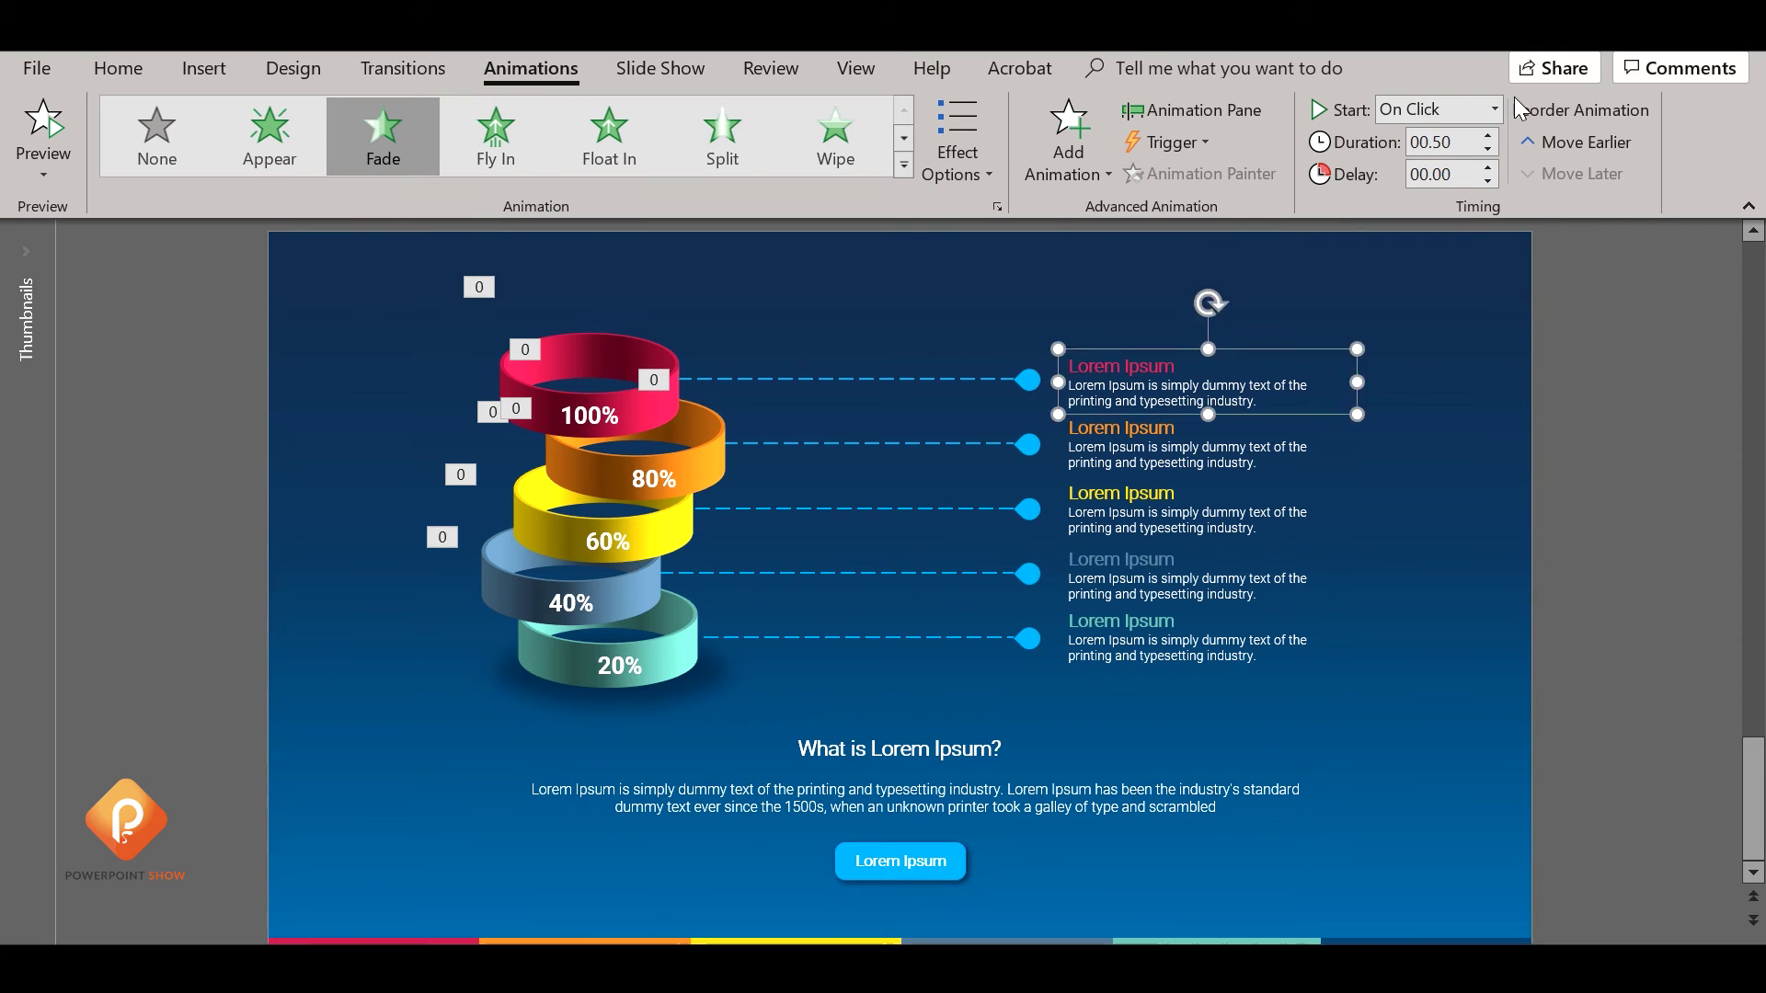
click(1494, 109)
click(1470, 201)
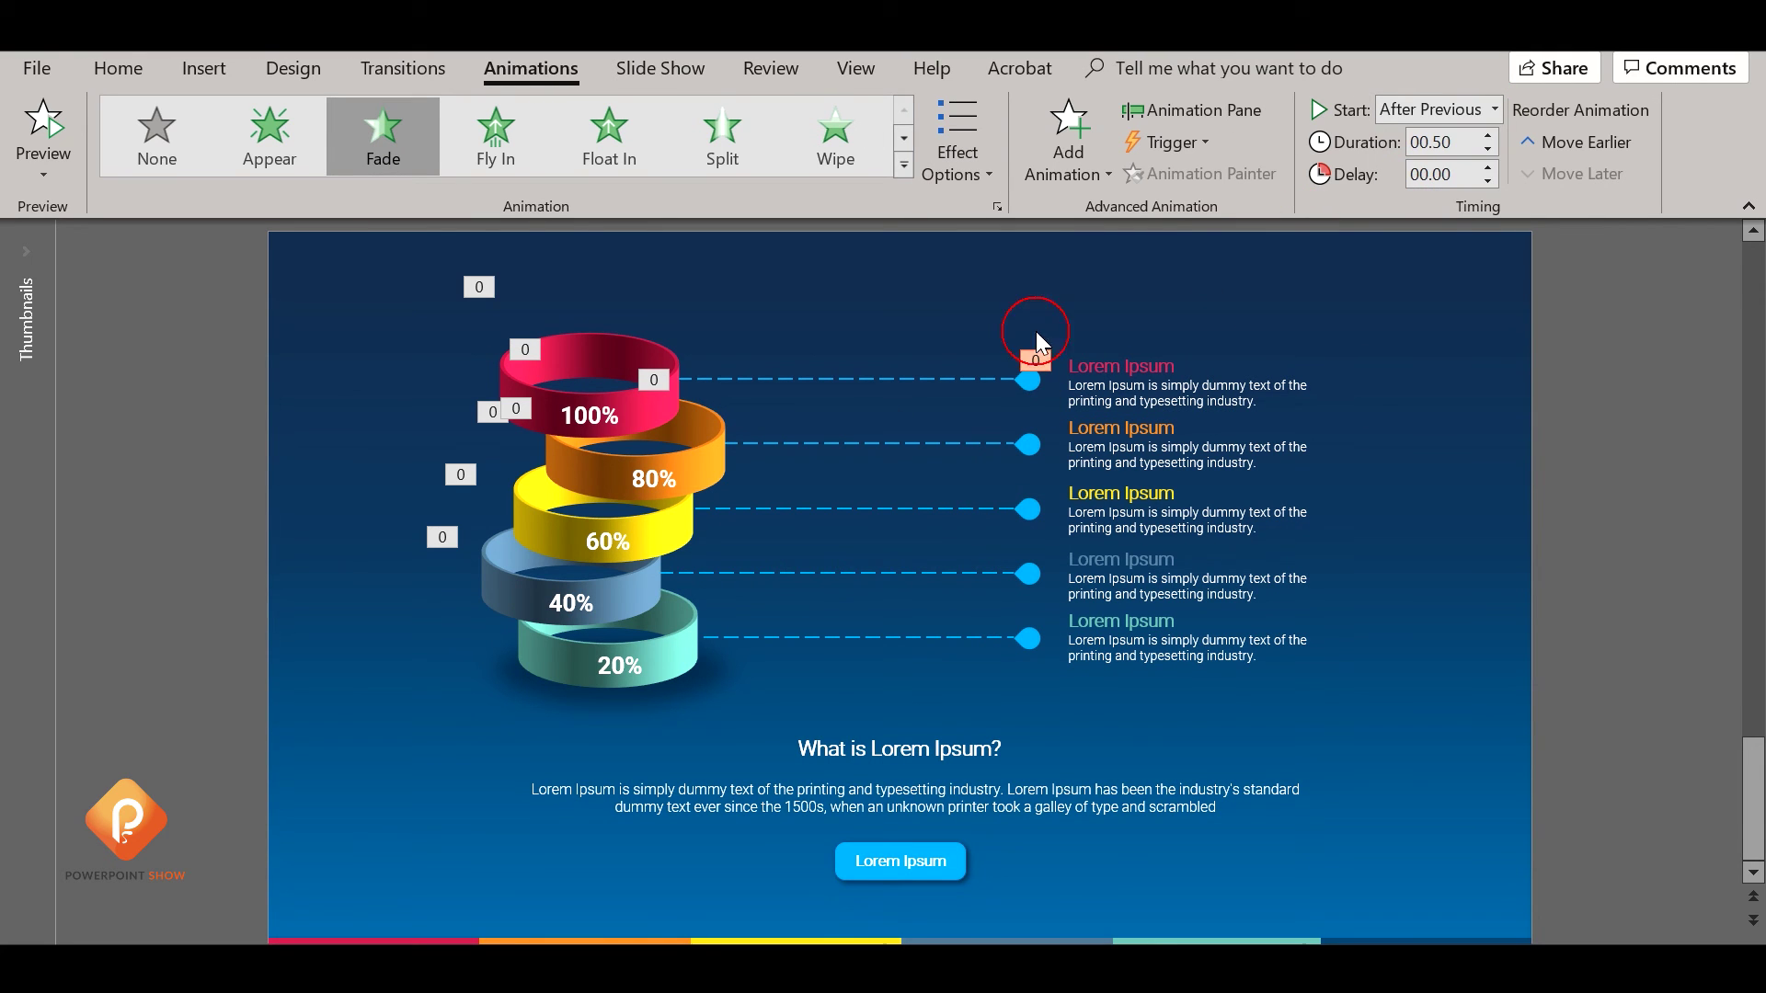
Make the 80% dashed line wipe in From Left, After Previous.
click(862, 451)
click(837, 138)
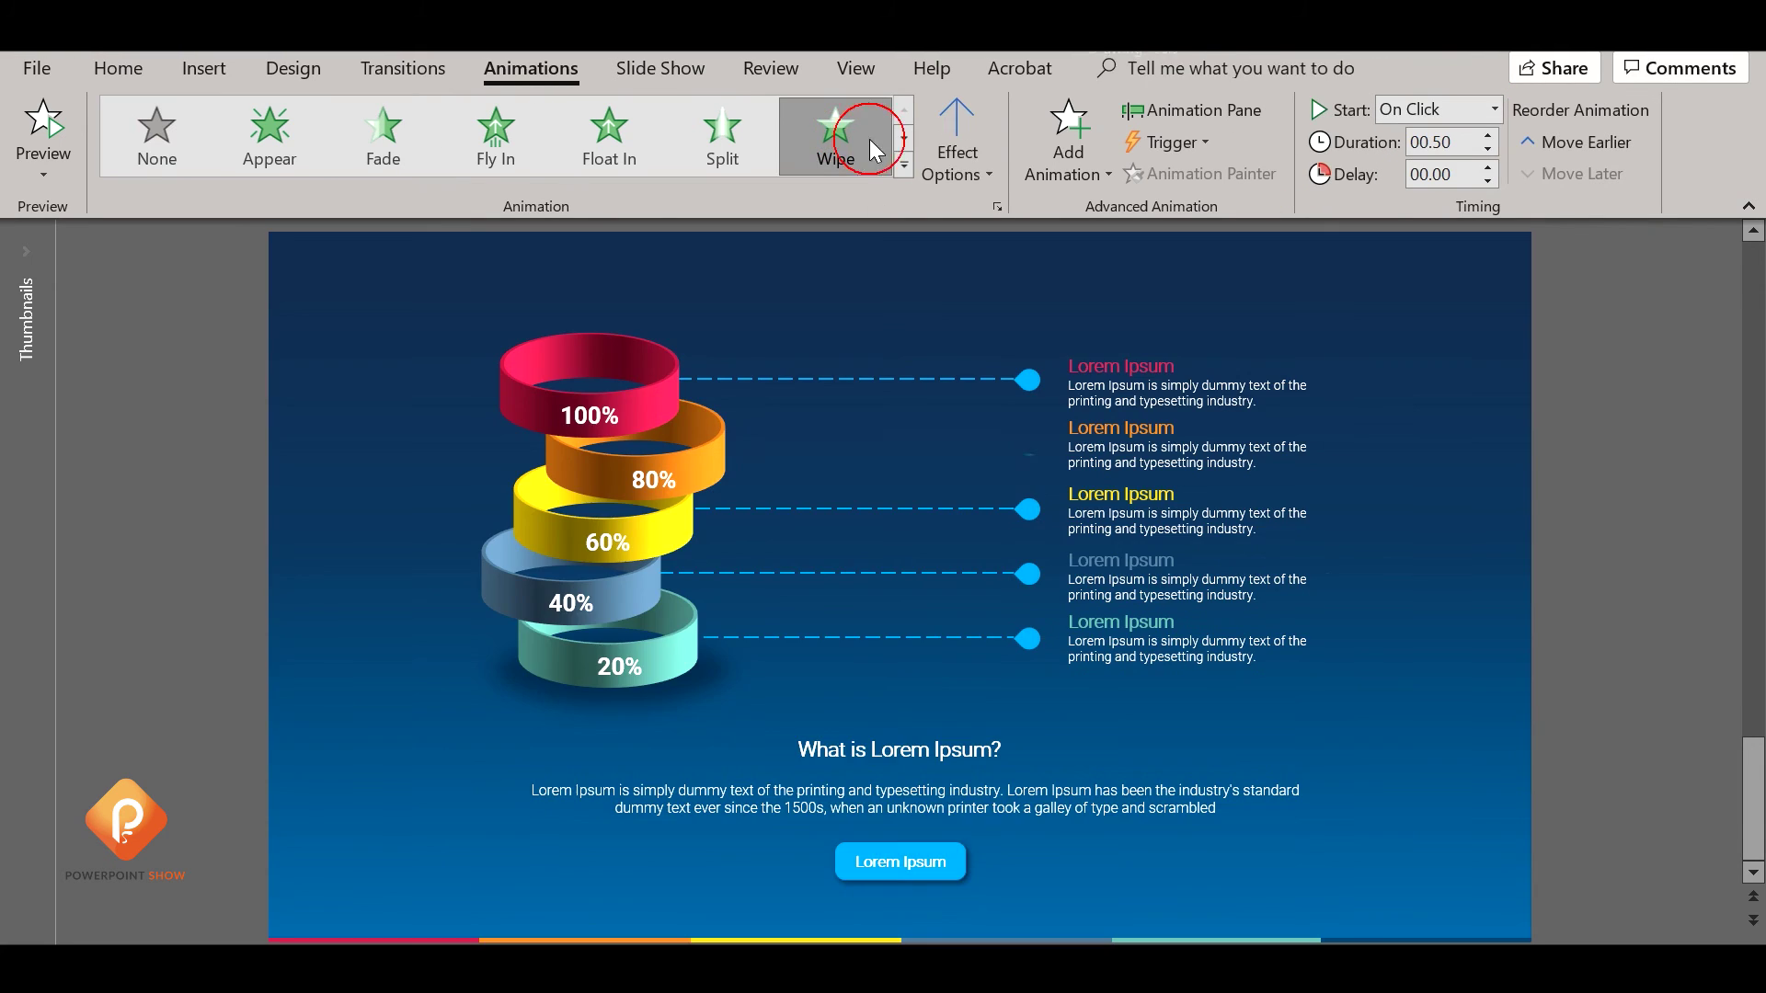
click(951, 168)
click(1003, 293)
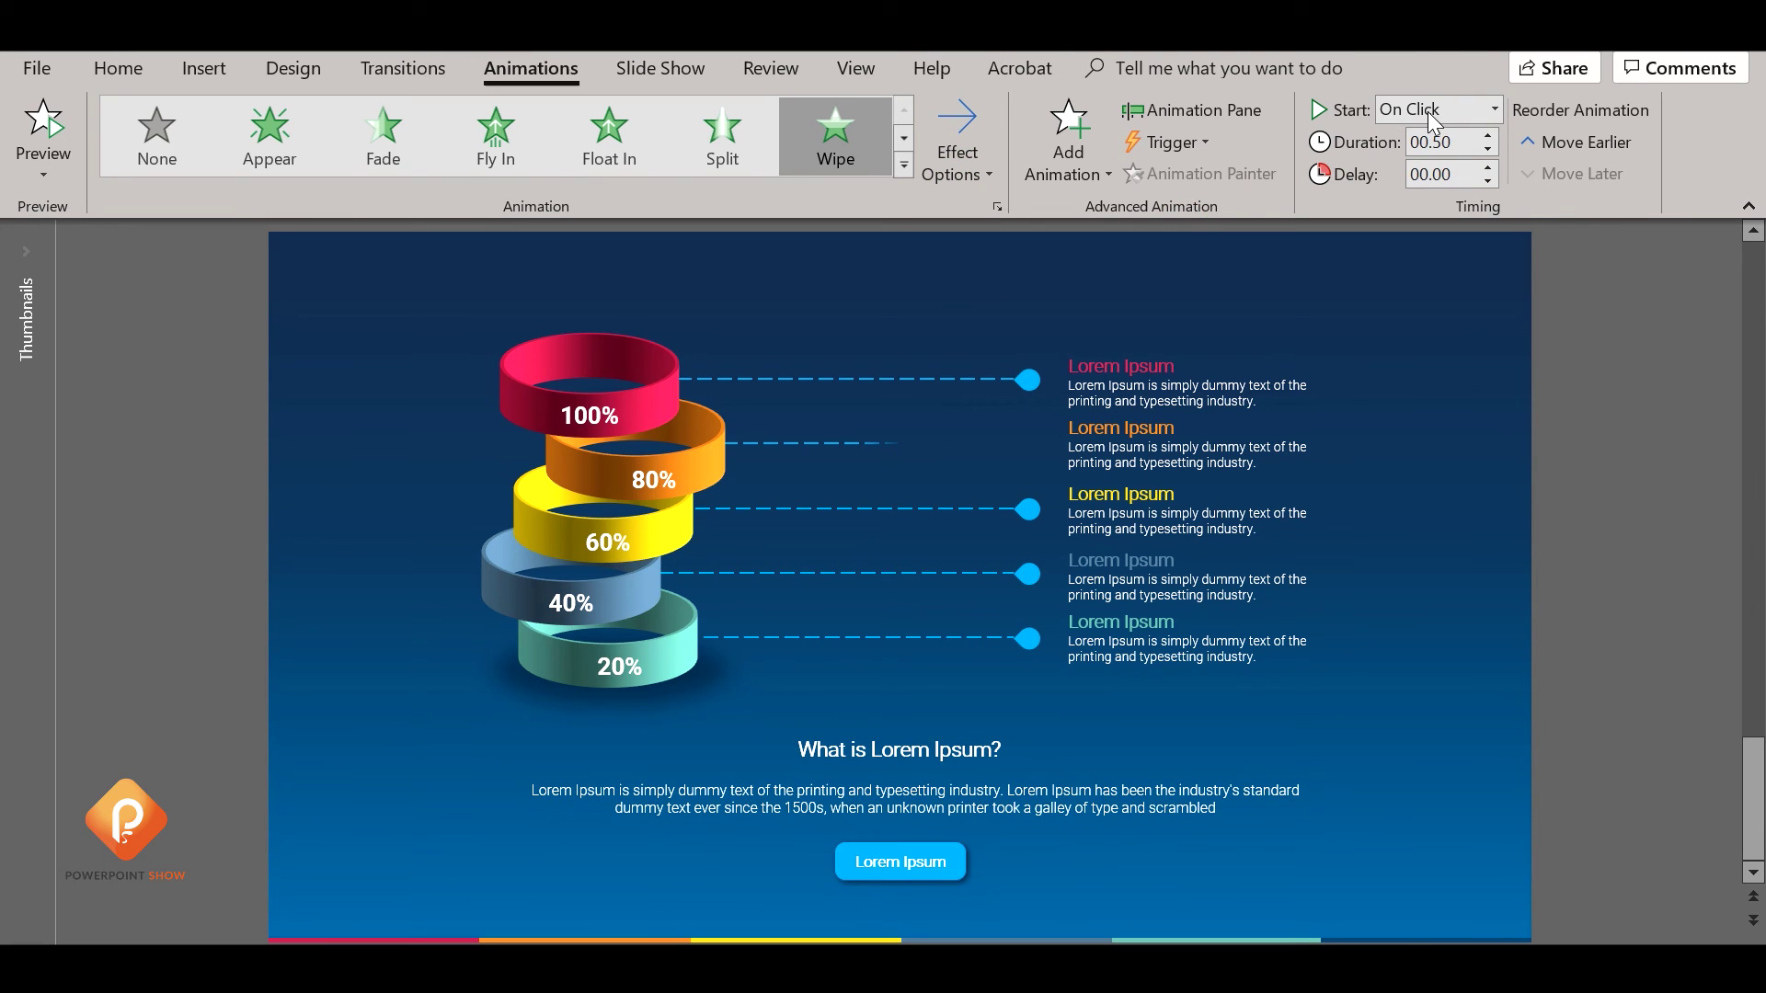
click(1494, 110)
click(1469, 193)
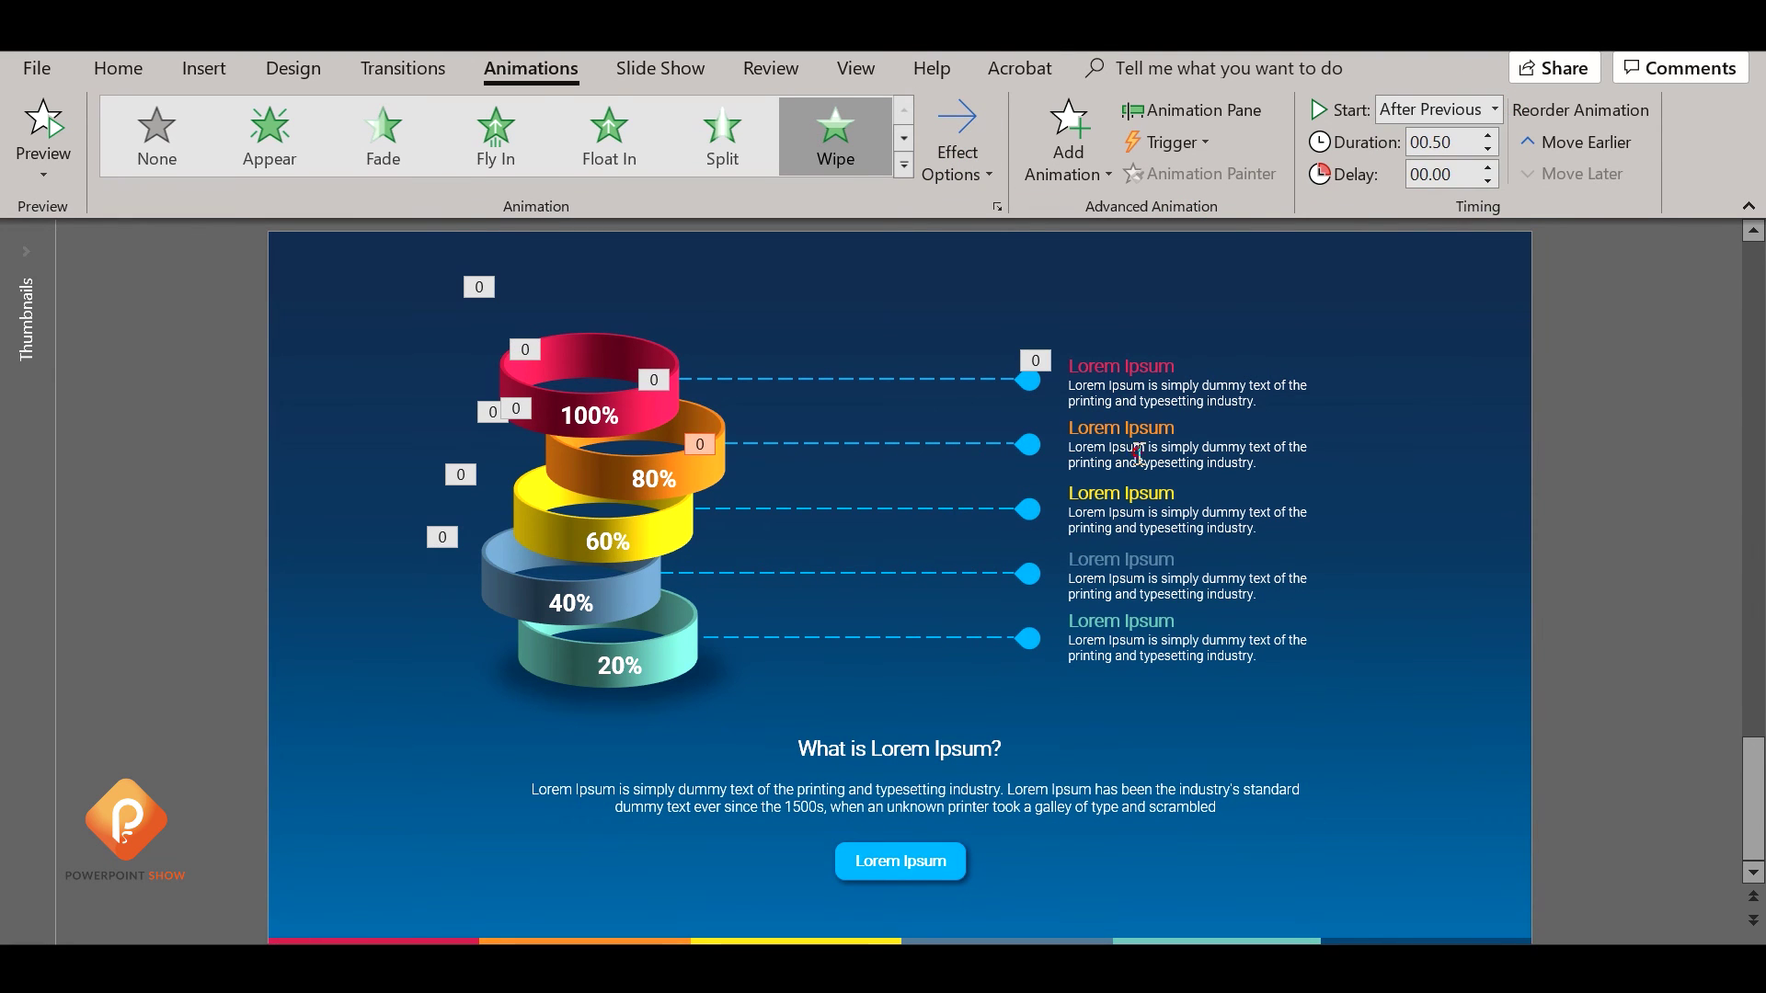
Give the second Lorem Ipsum text box a Fade entrance, After Previous.
click(1139, 452)
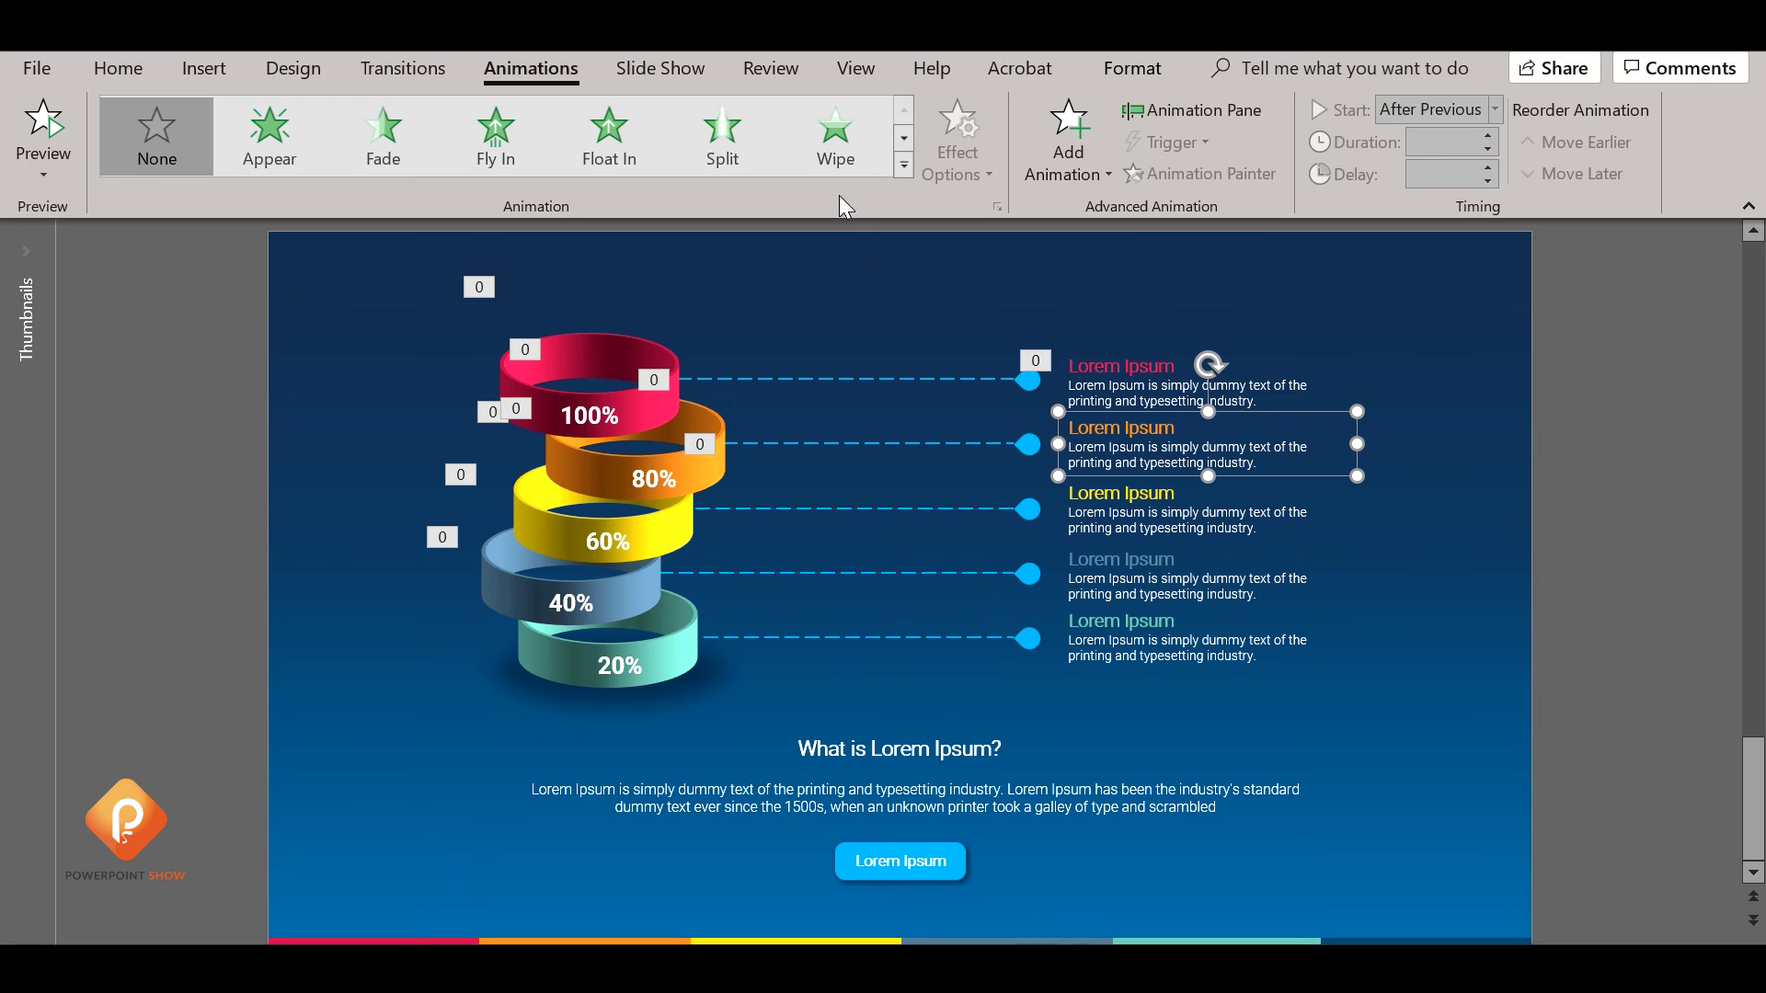
click(383, 134)
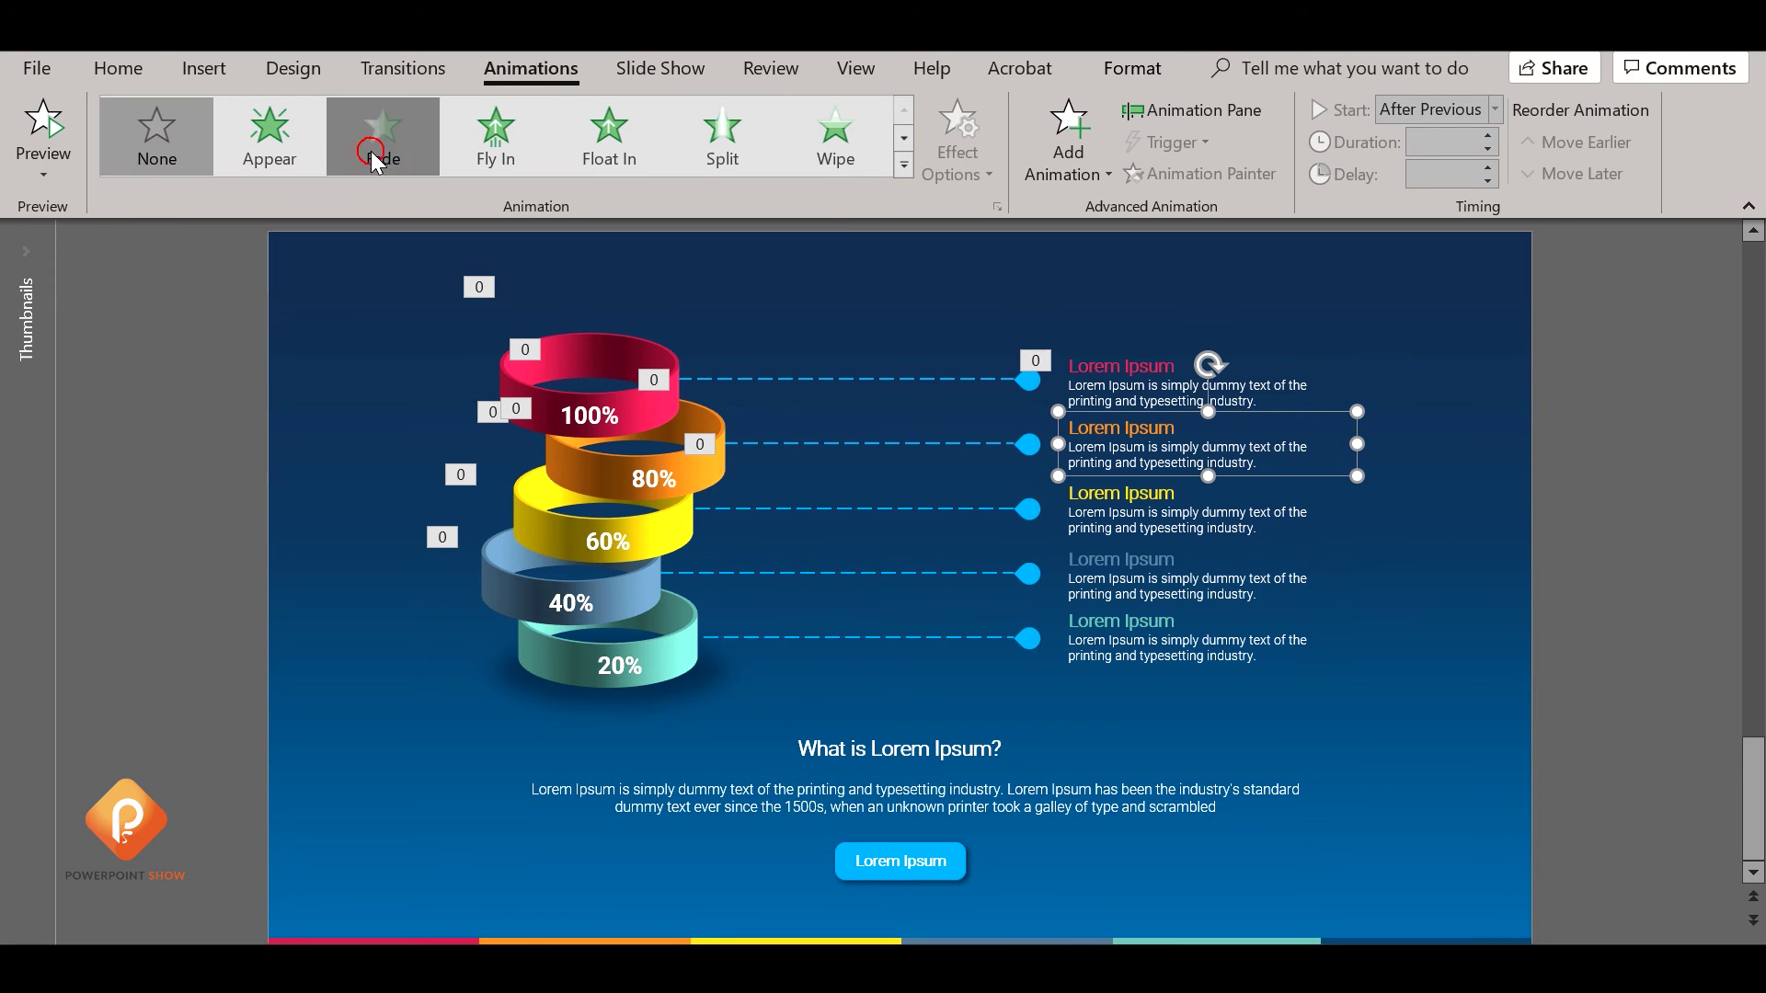
click(1495, 107)
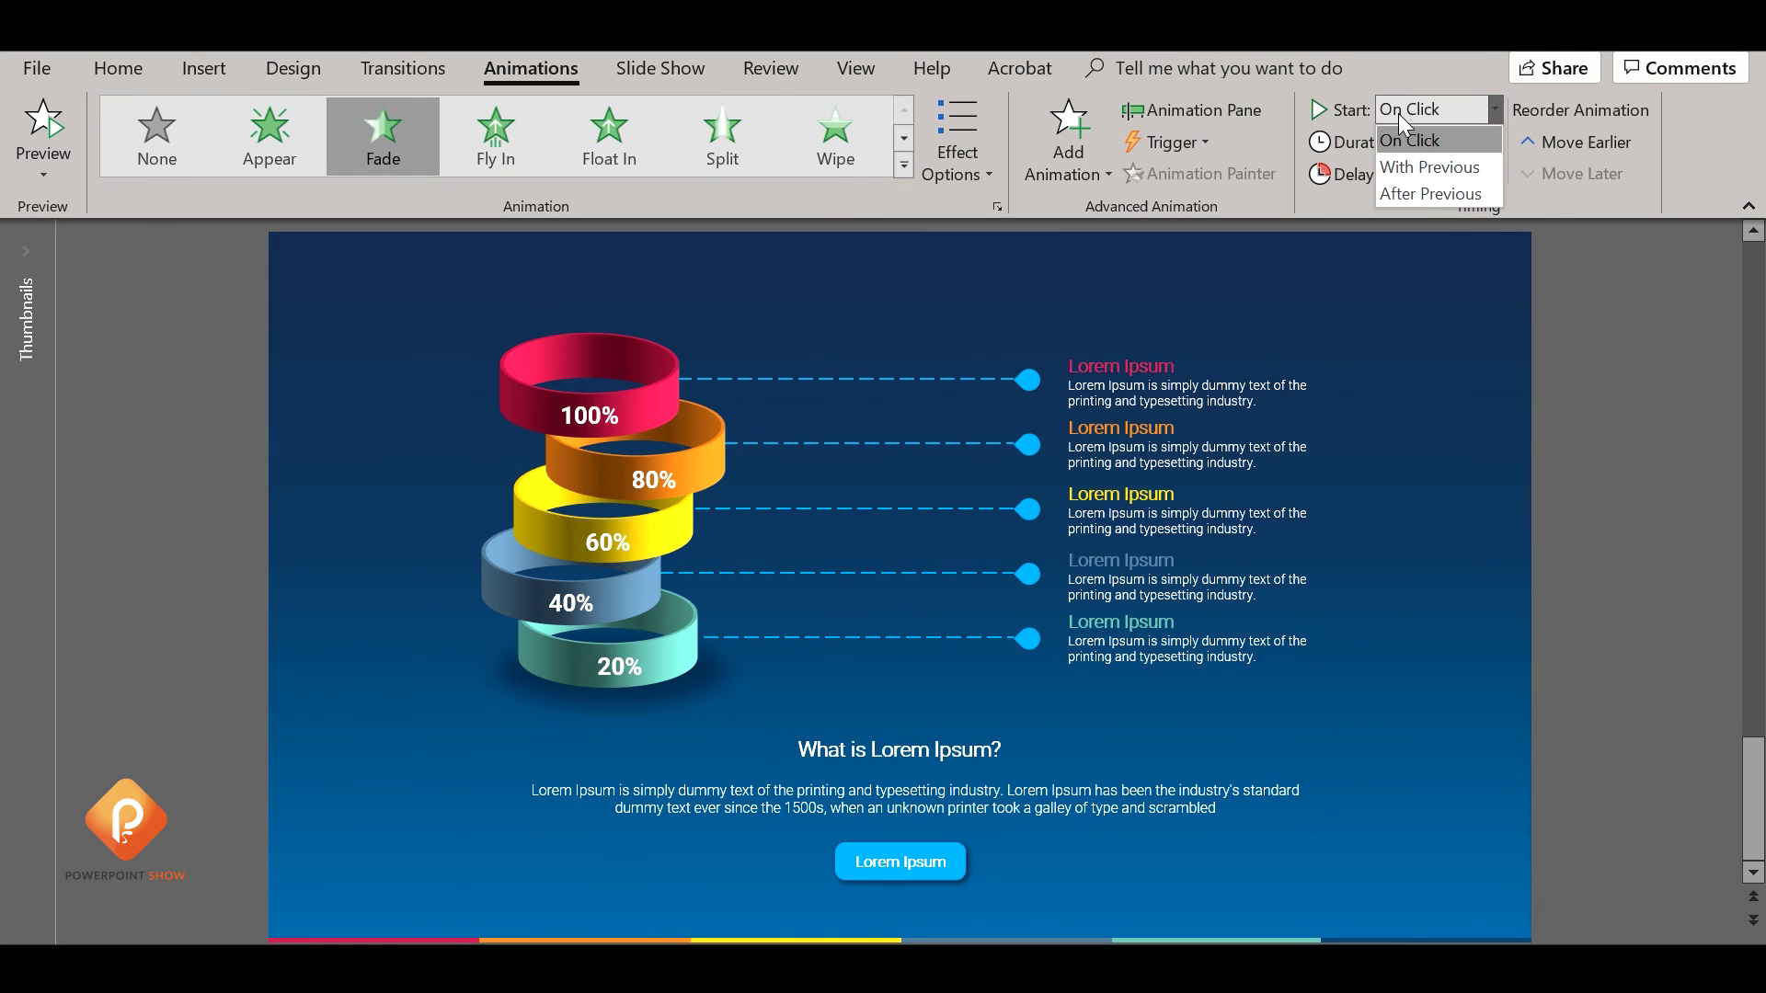
click(1431, 193)
Make the 60% dashed line wipe in From Left, After Previous.
click(864, 508)
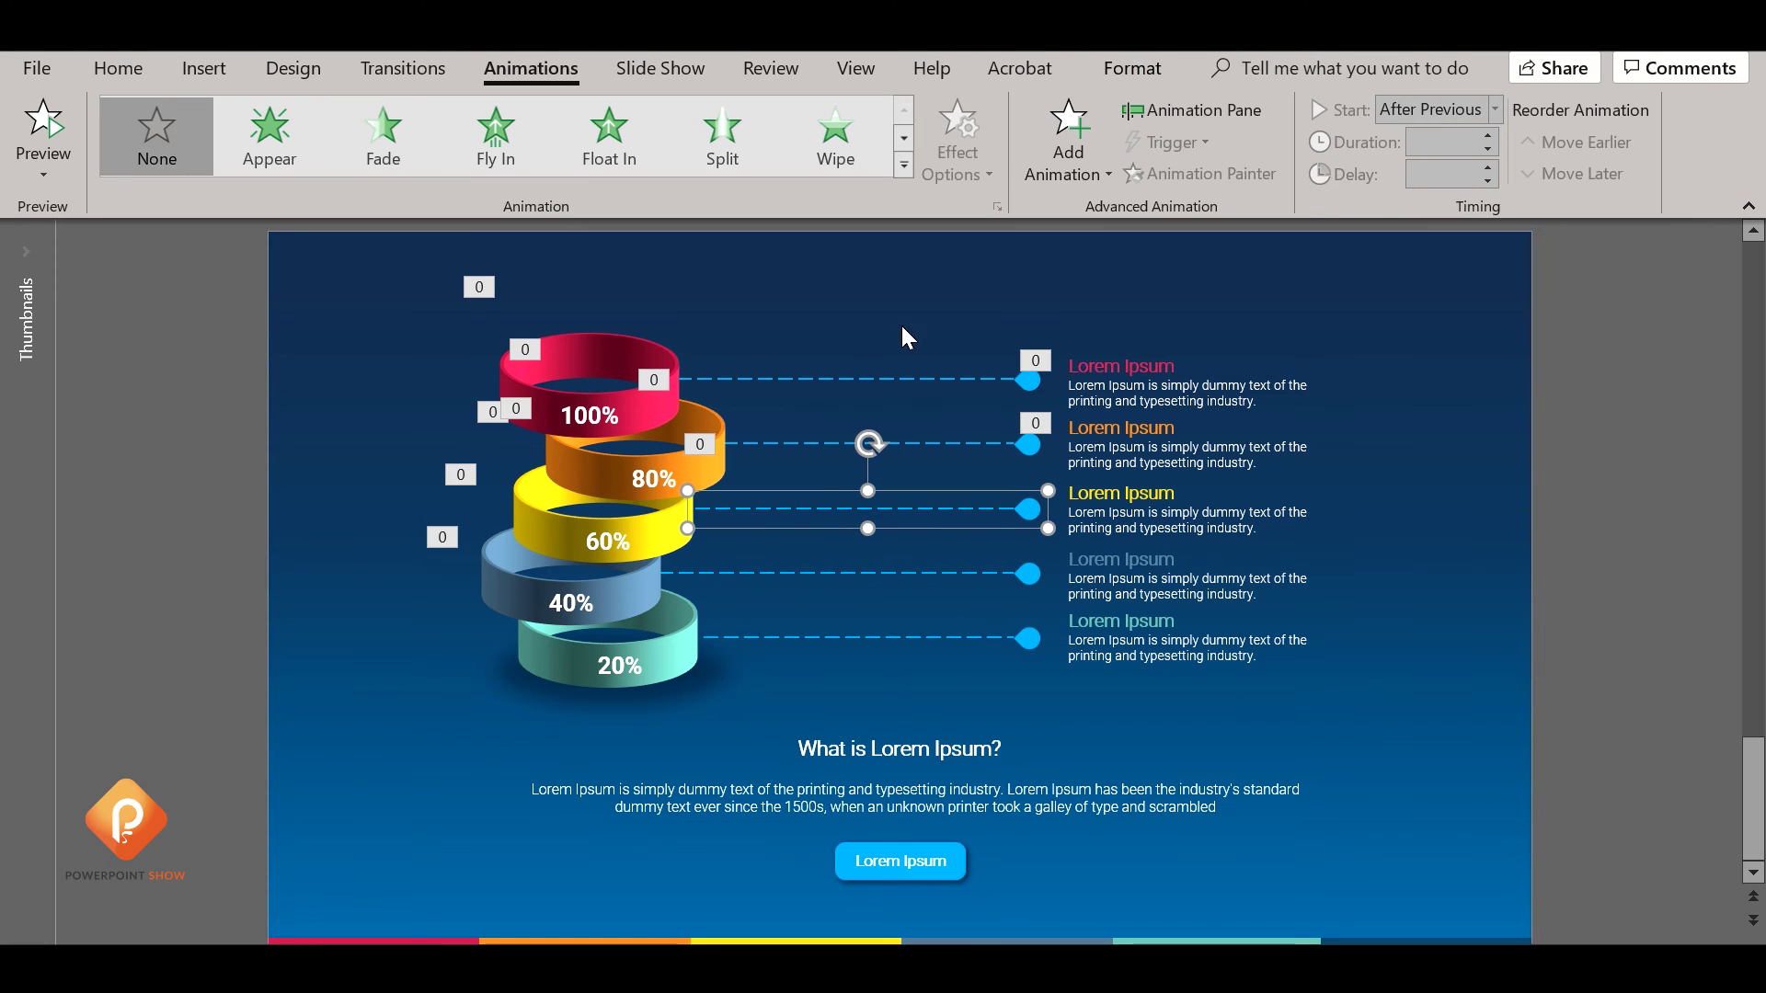
click(835, 139)
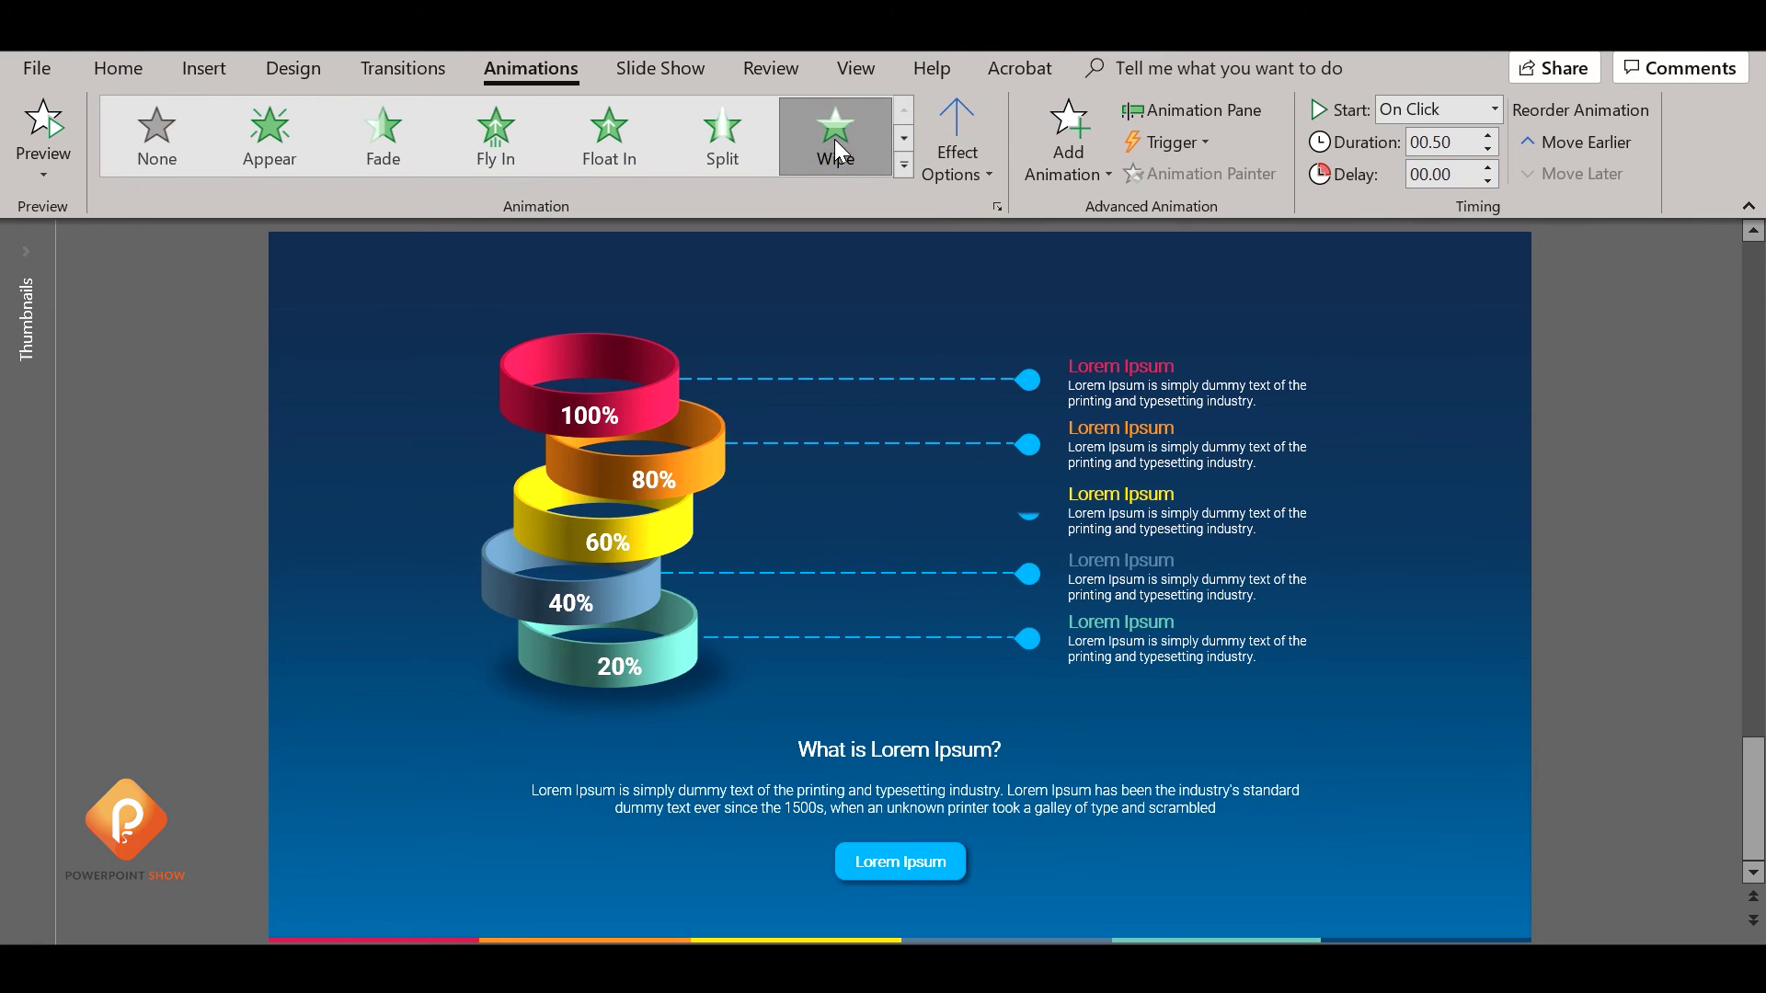
click(974, 168)
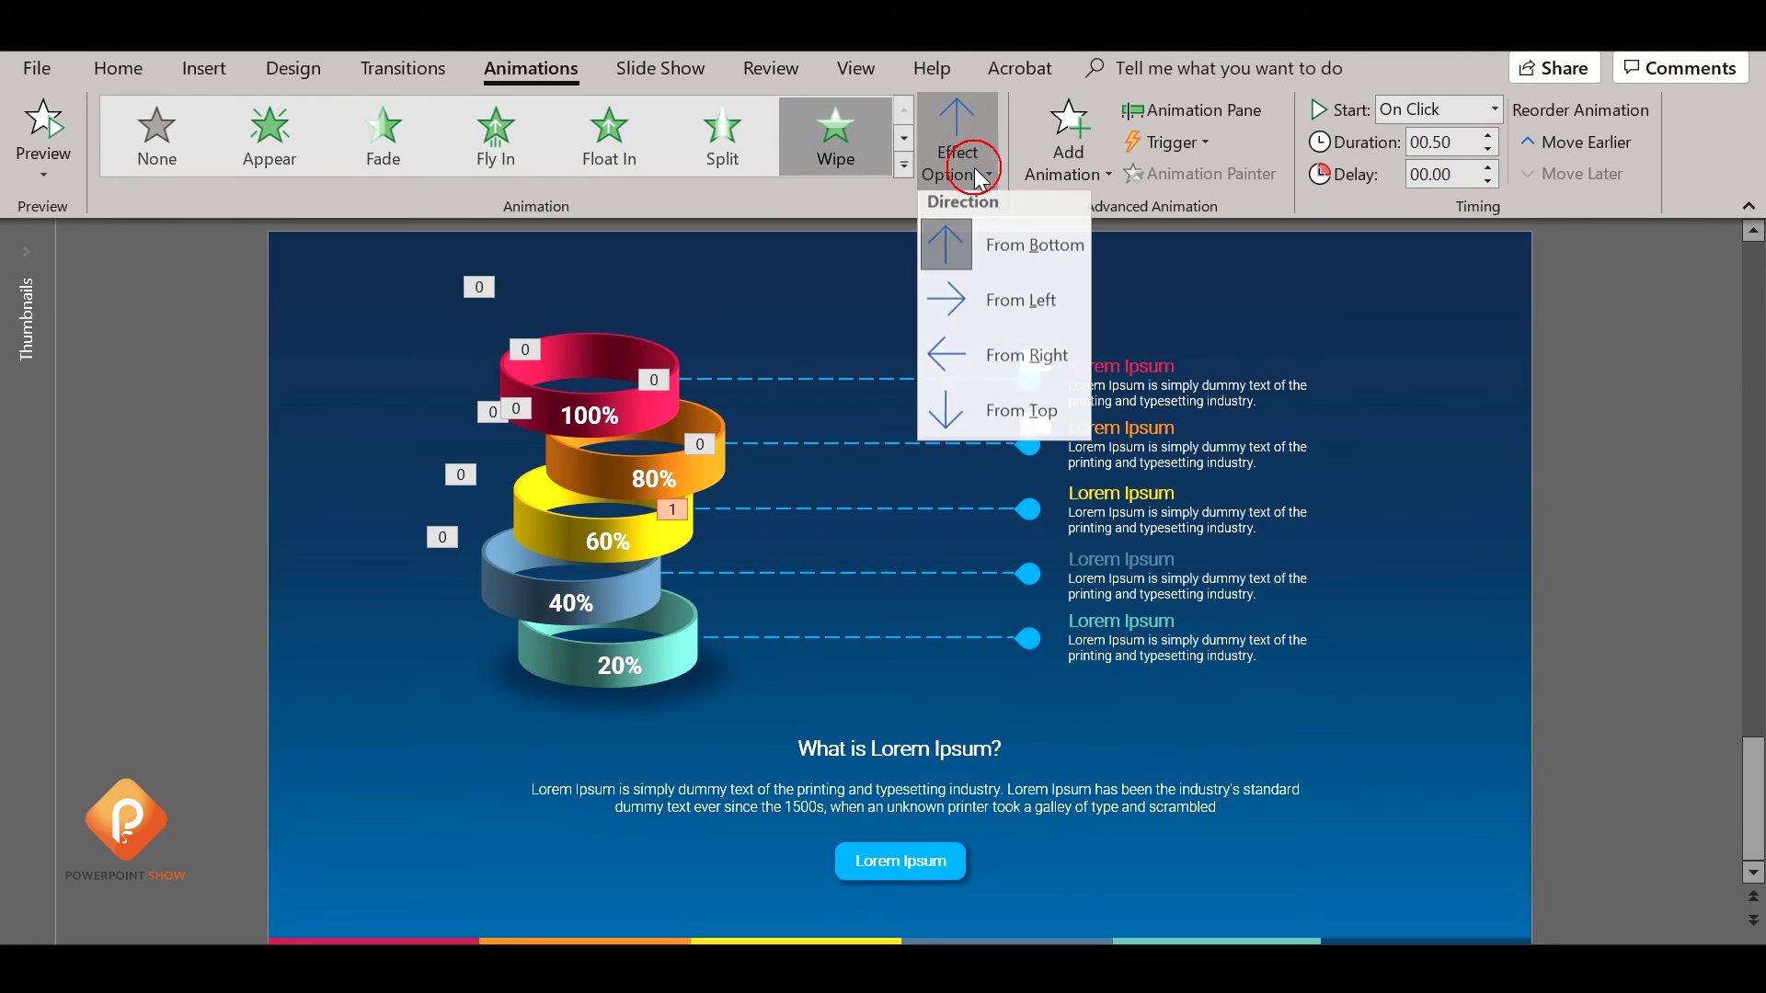
click(1008, 305)
click(1494, 109)
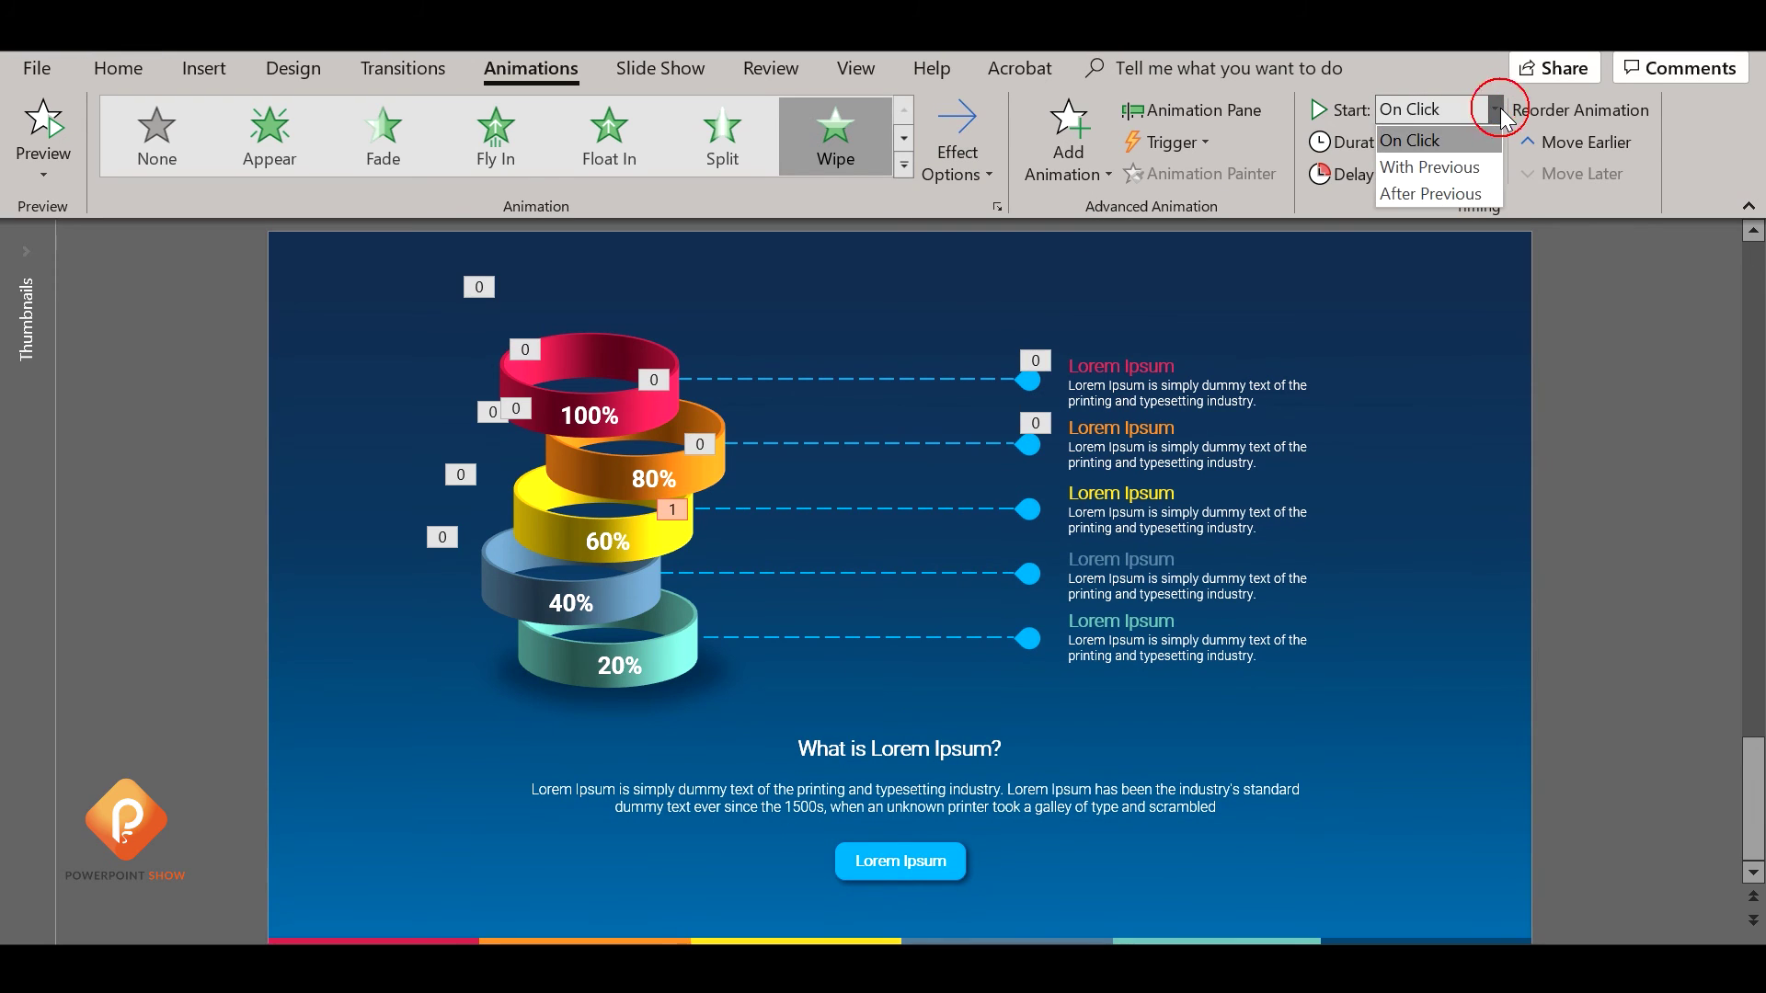
click(1431, 193)
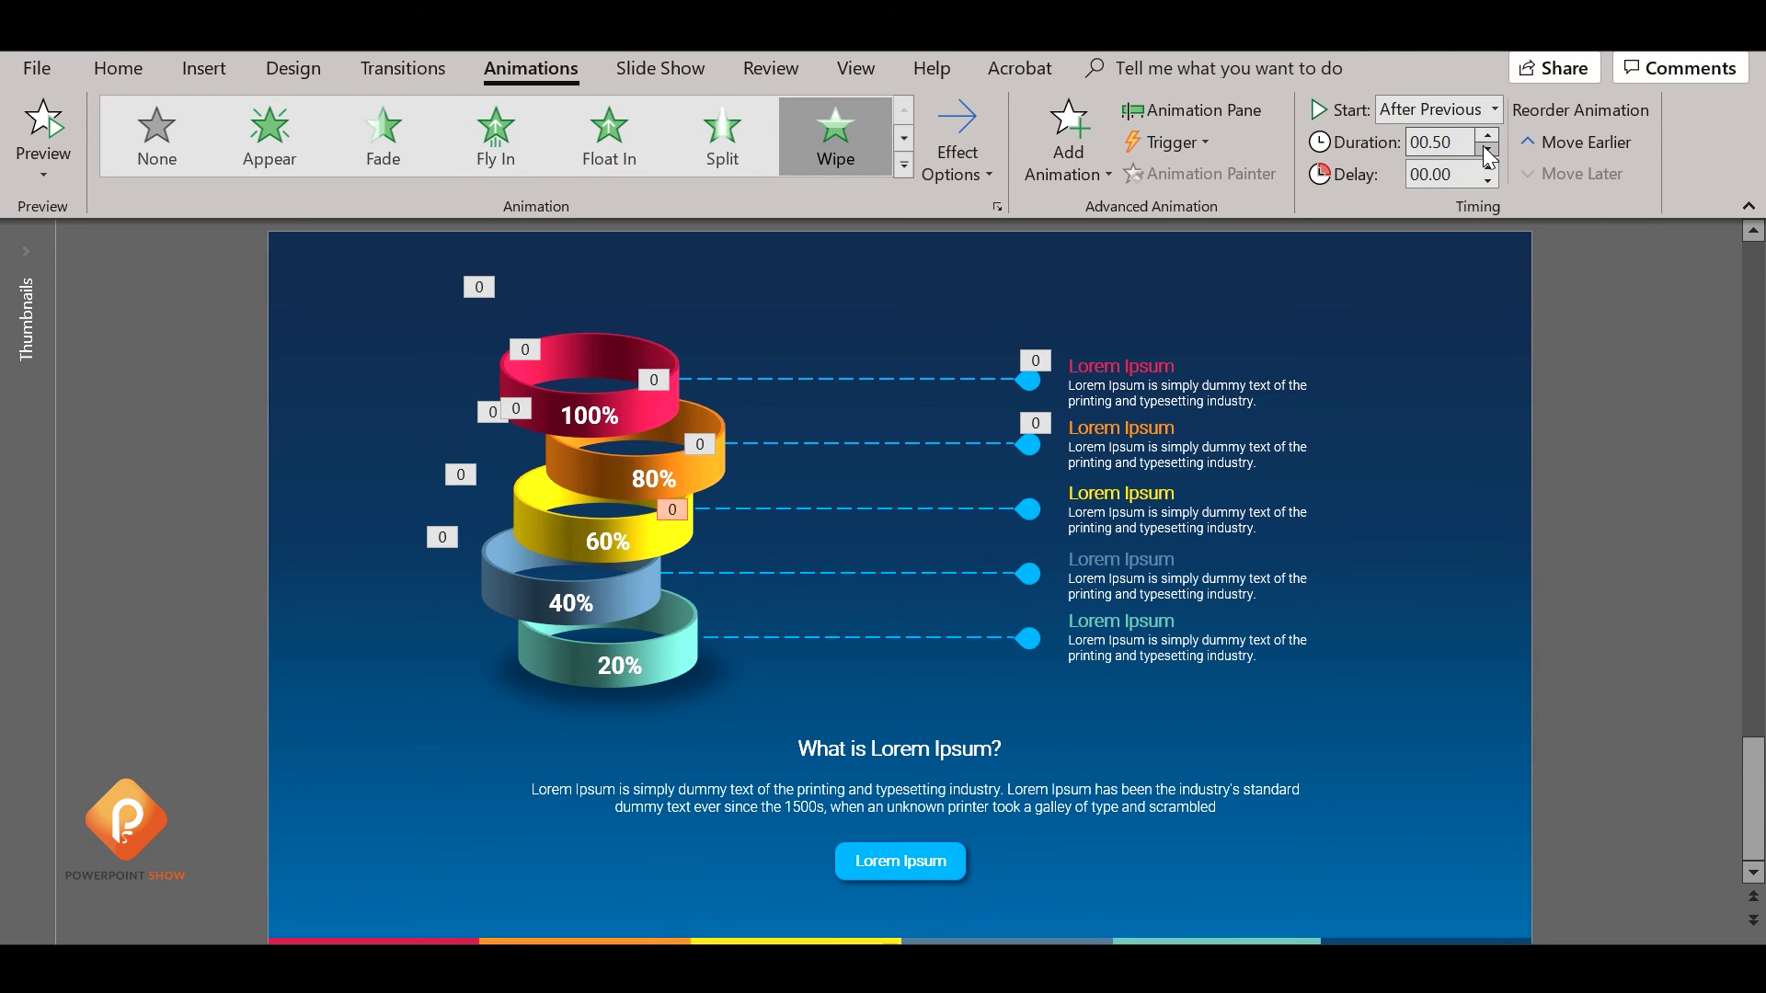
Give the third Lorem Ipsum text box a Fade entrance, After Previous.
click(1145, 454)
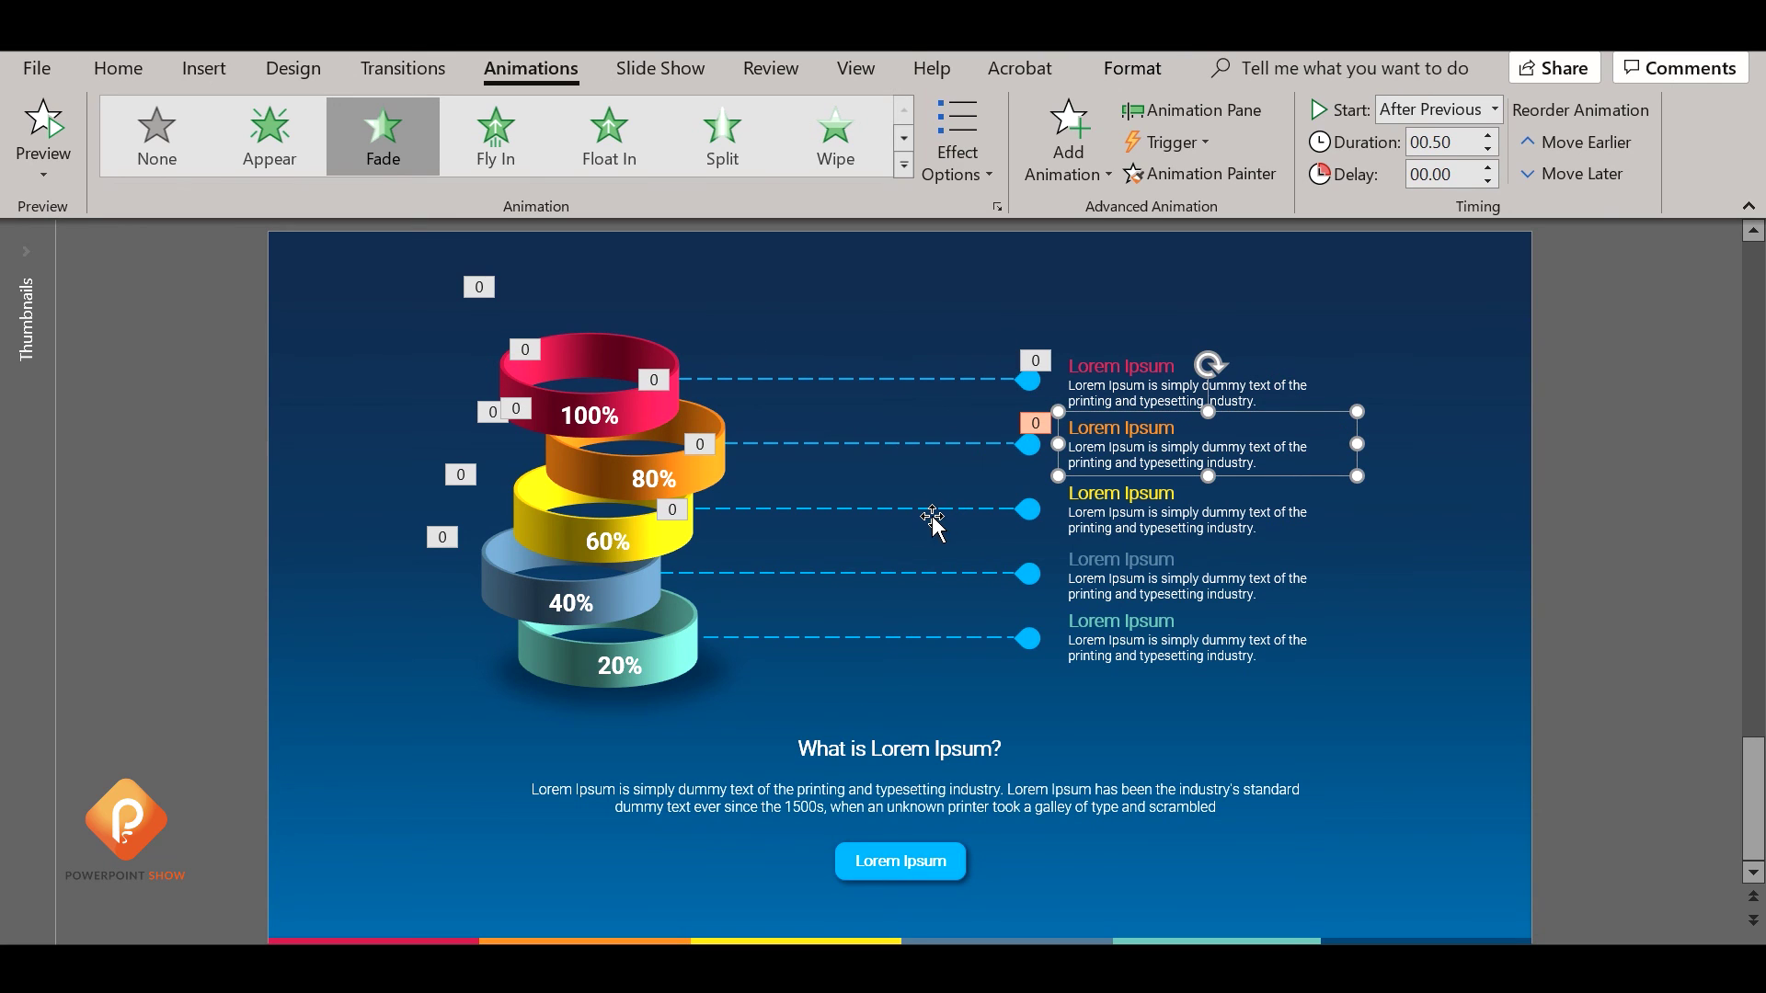
click(991, 512)
click(1173, 511)
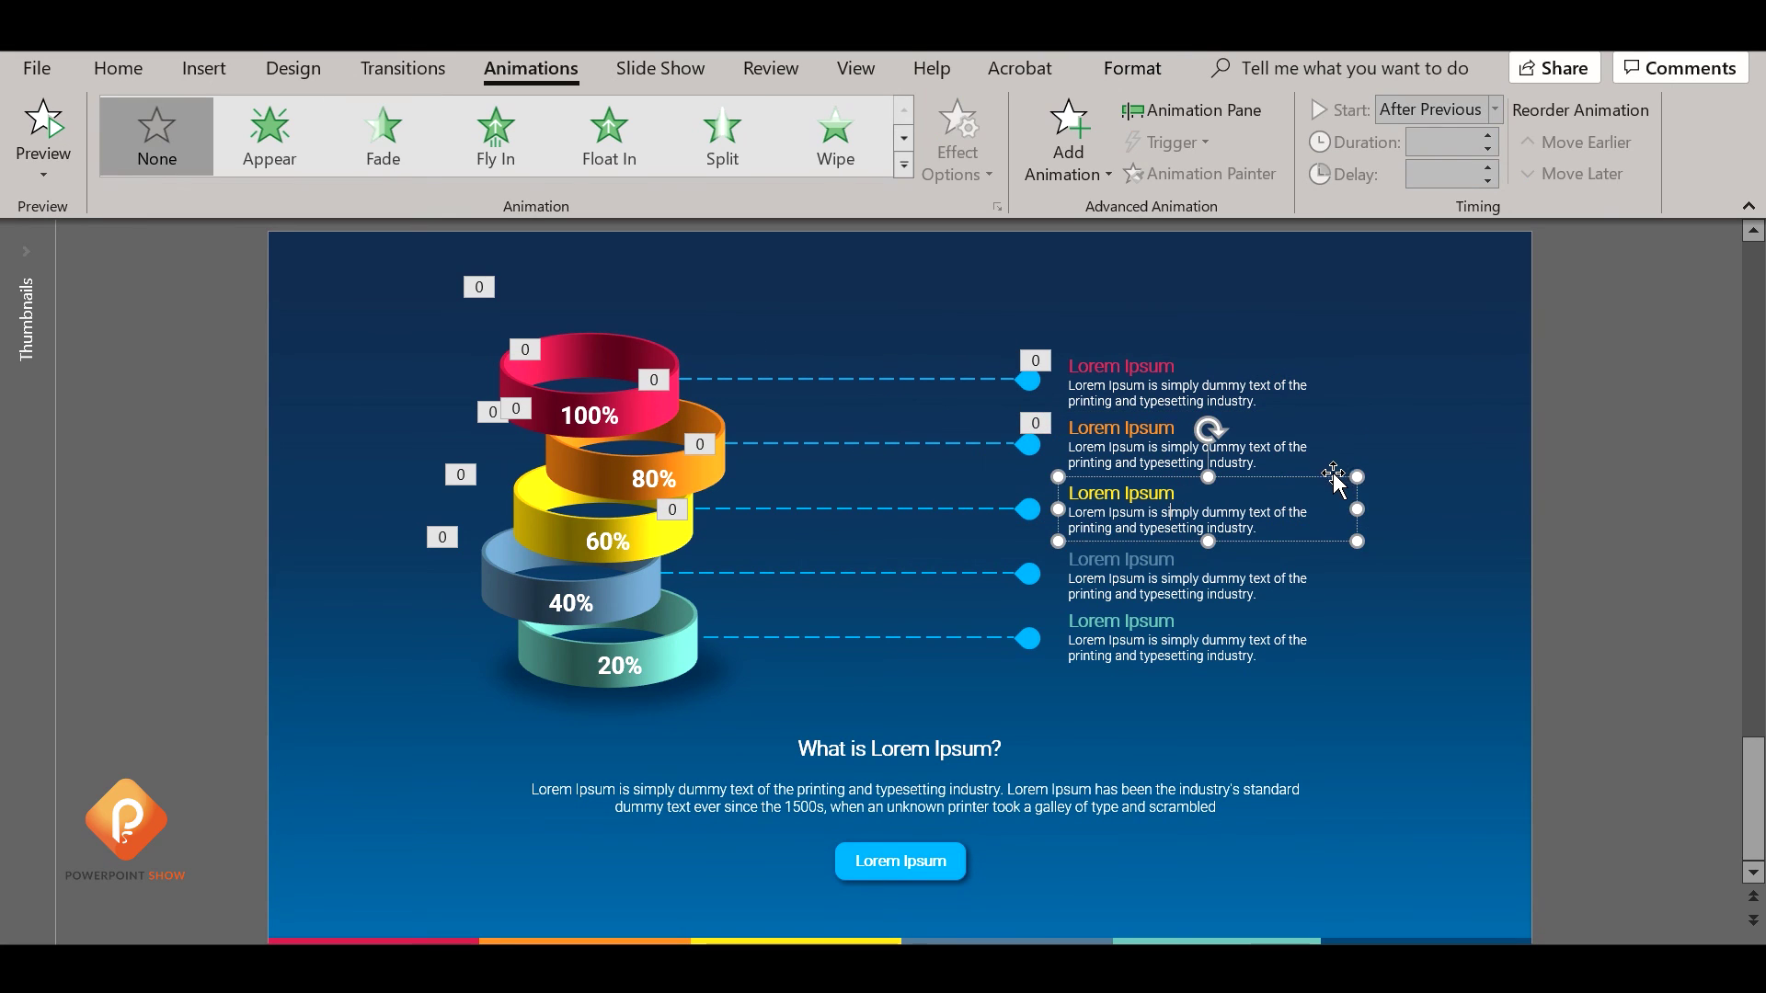
click(399, 133)
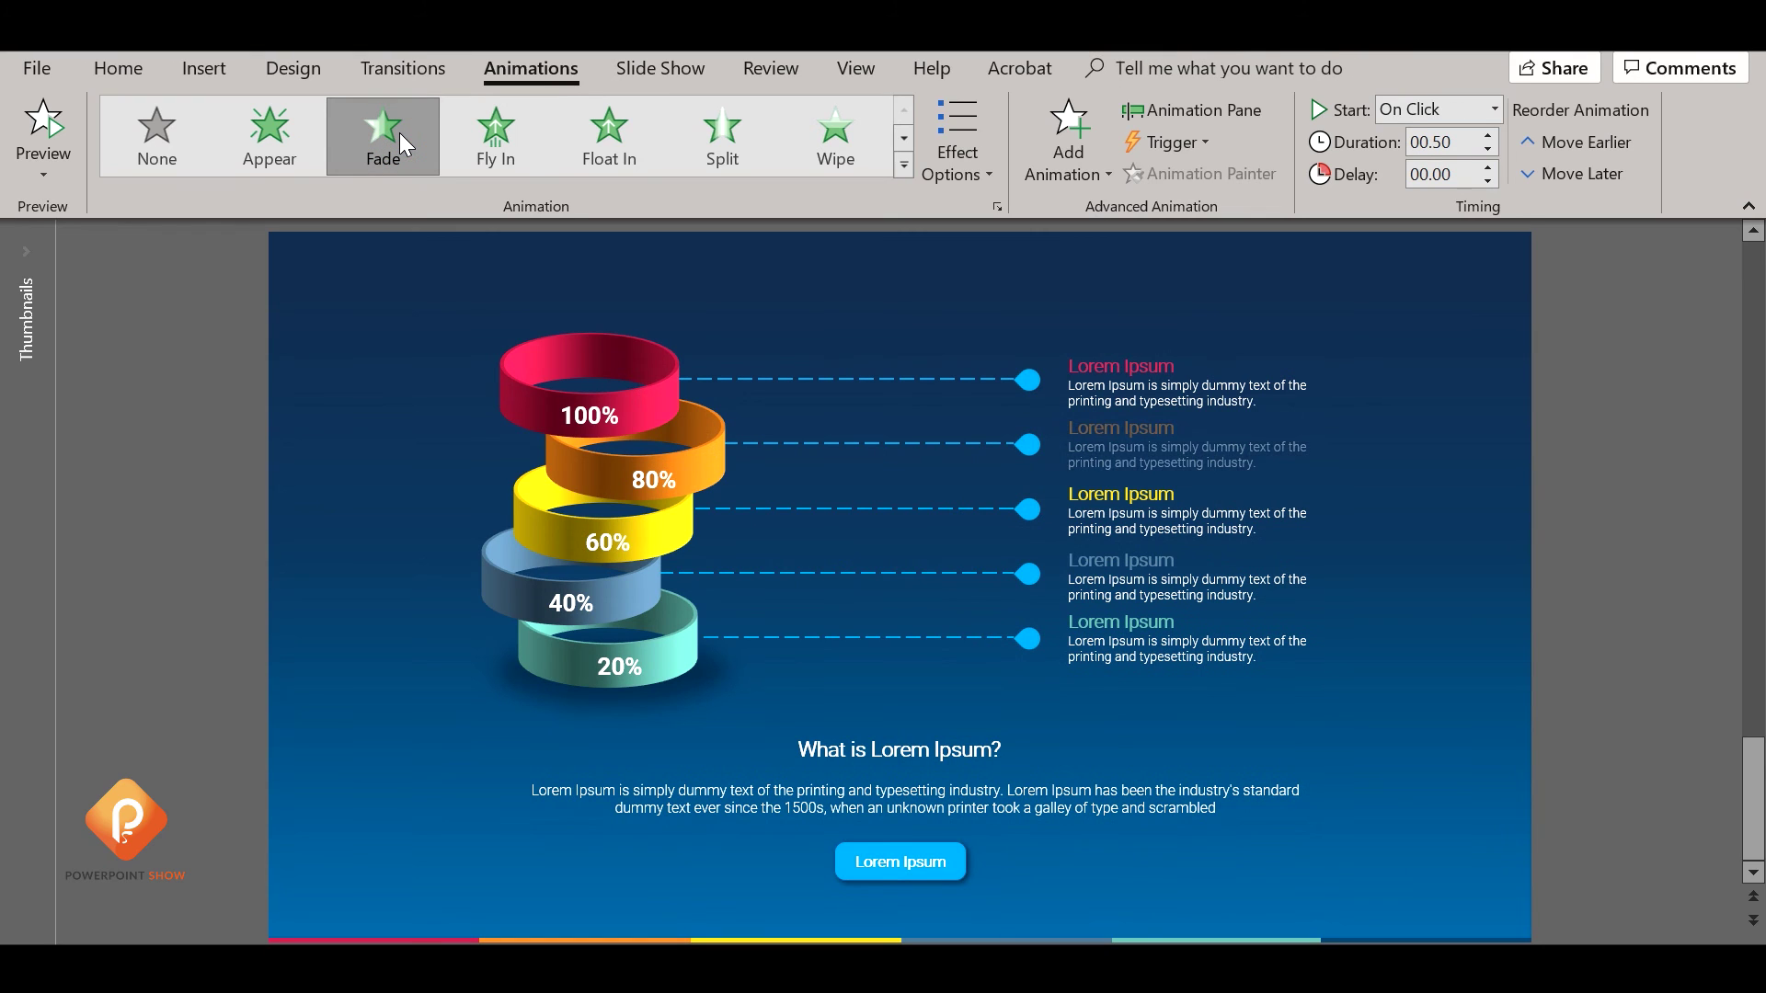
click(1269, 525)
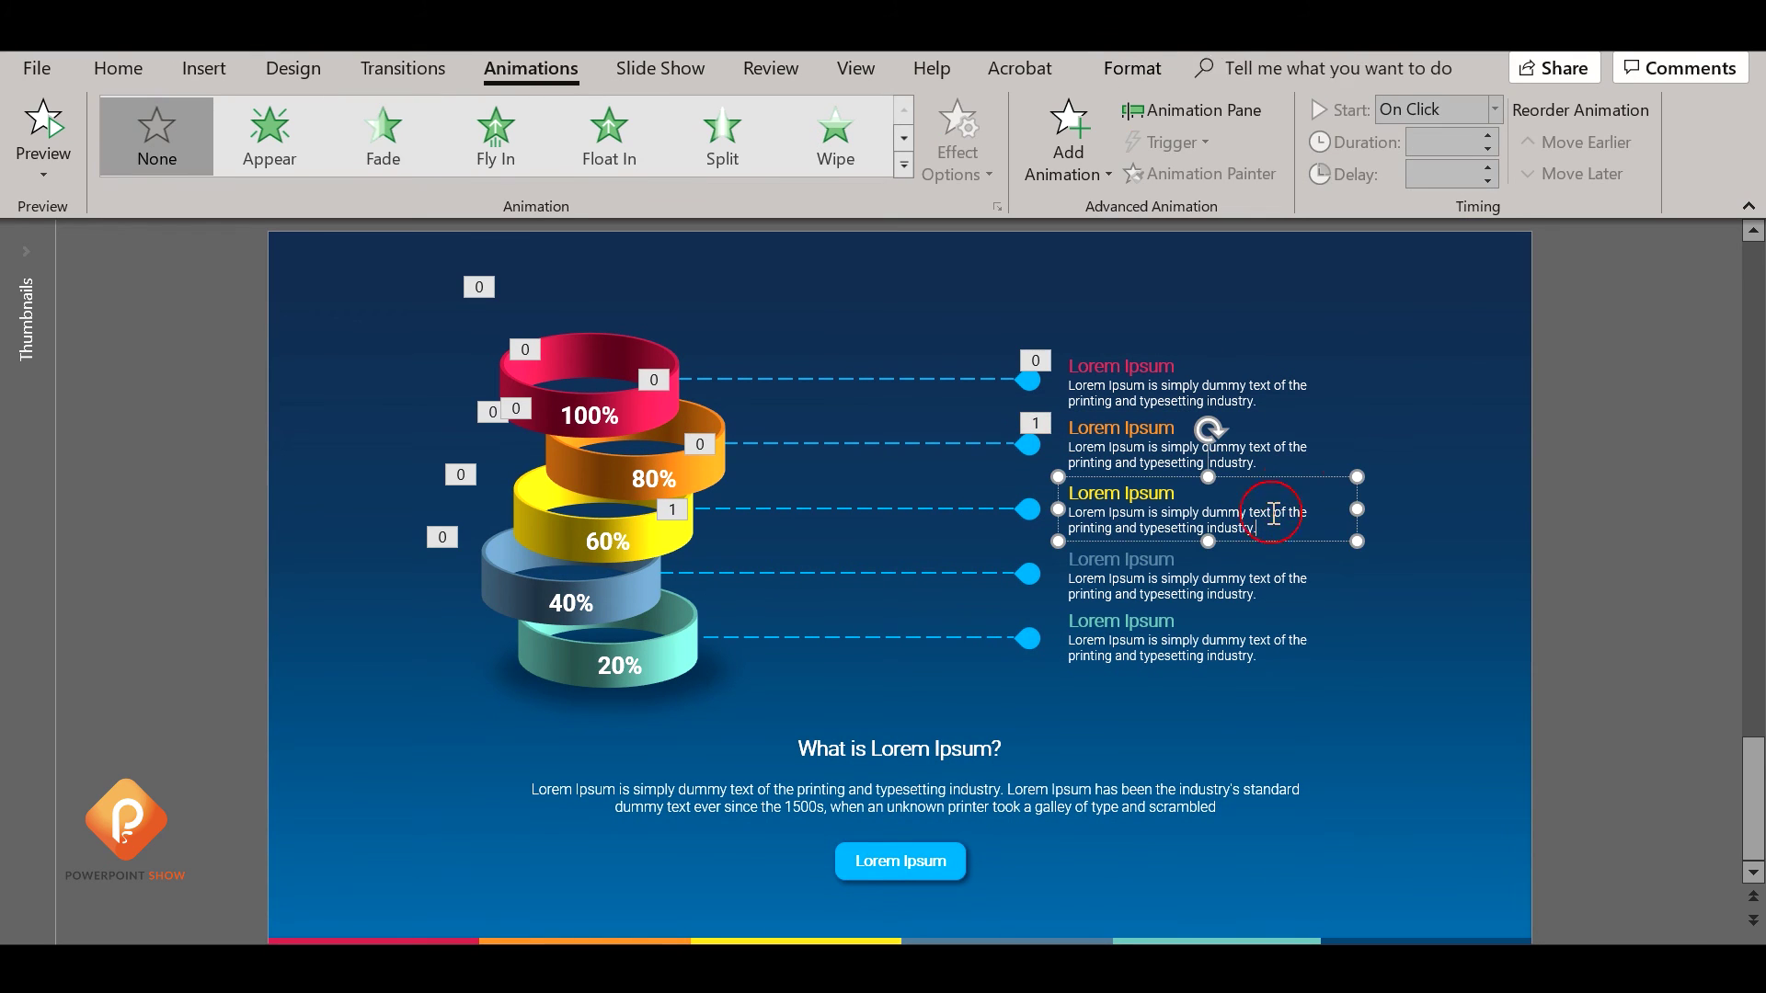
click(384, 138)
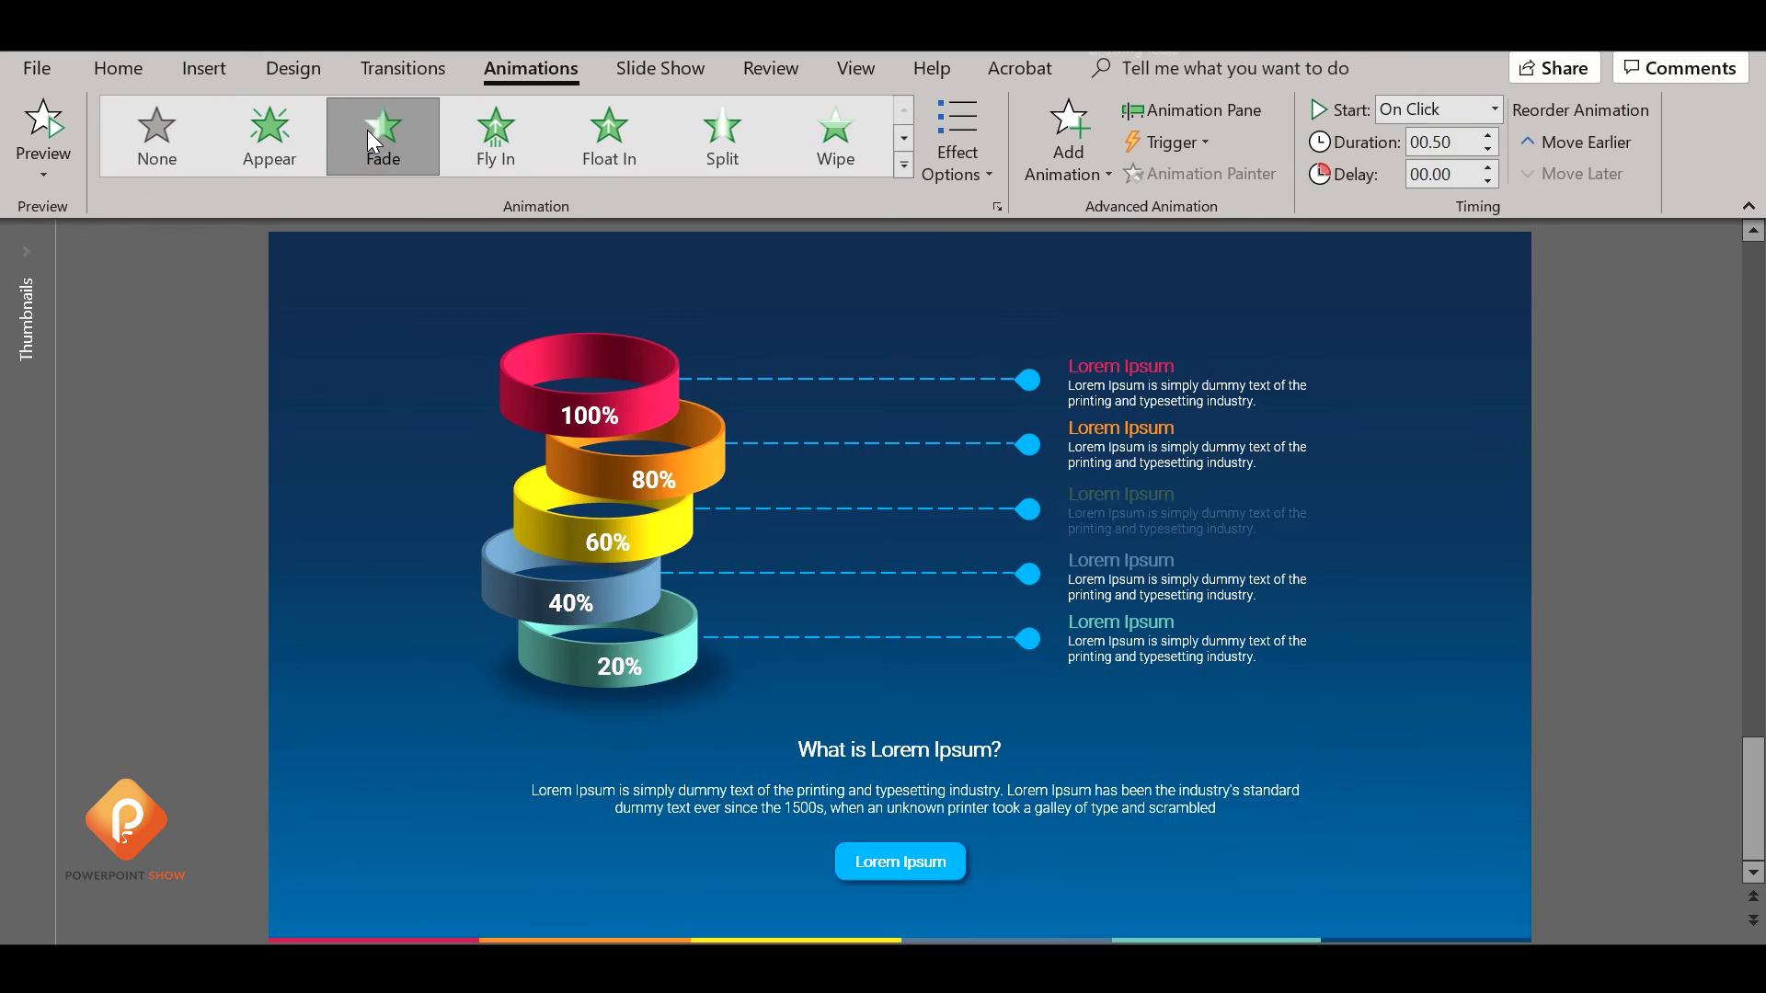
click(1462, 110)
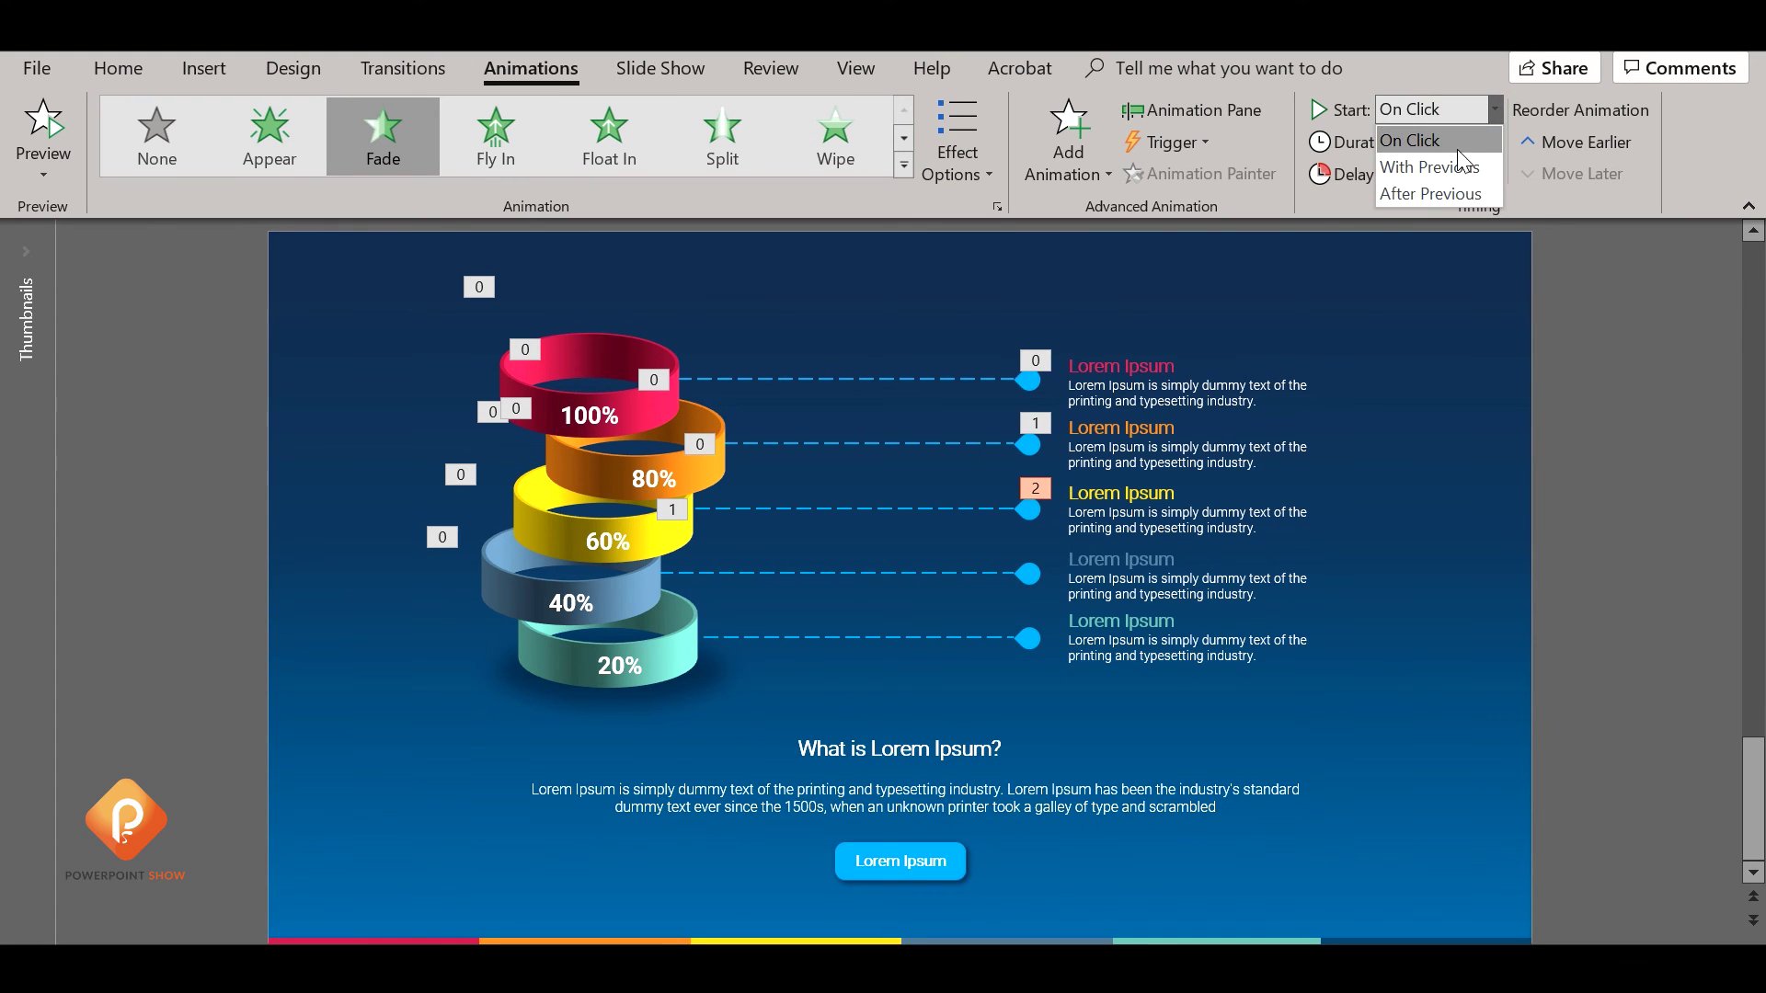
click(1435, 190)
Make the 40% dashed line wipe in From Left, After Previous.
click(817, 570)
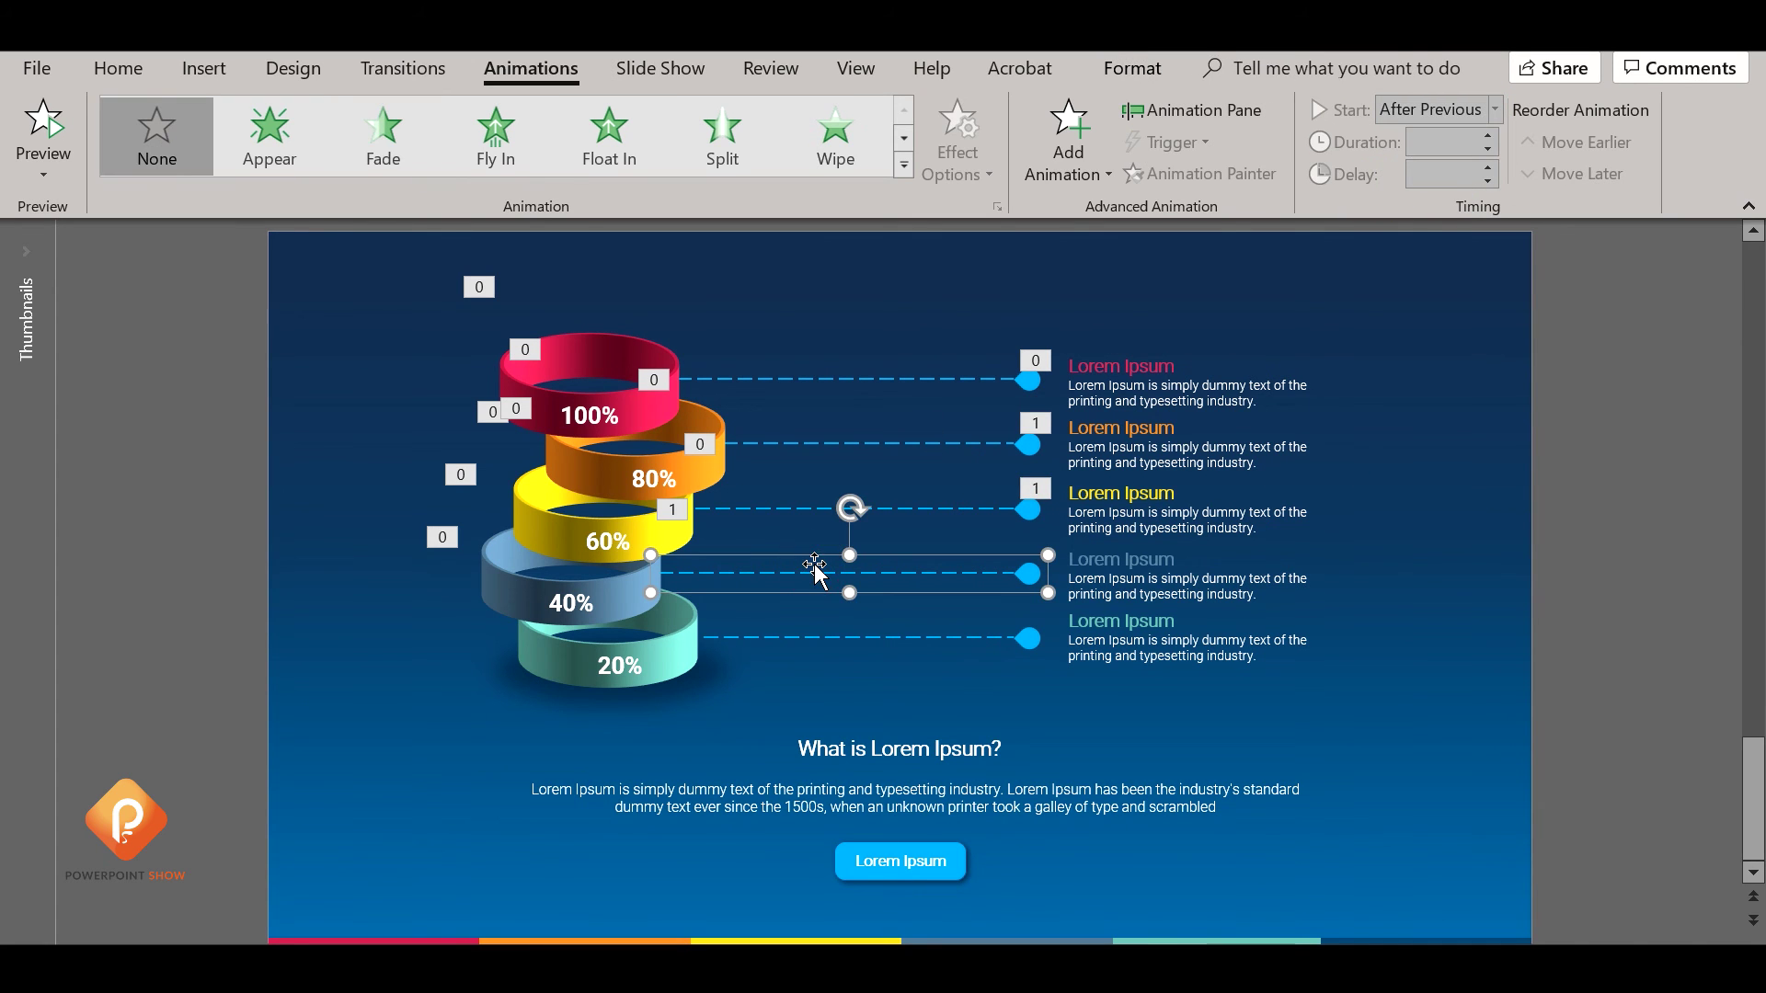
click(835, 136)
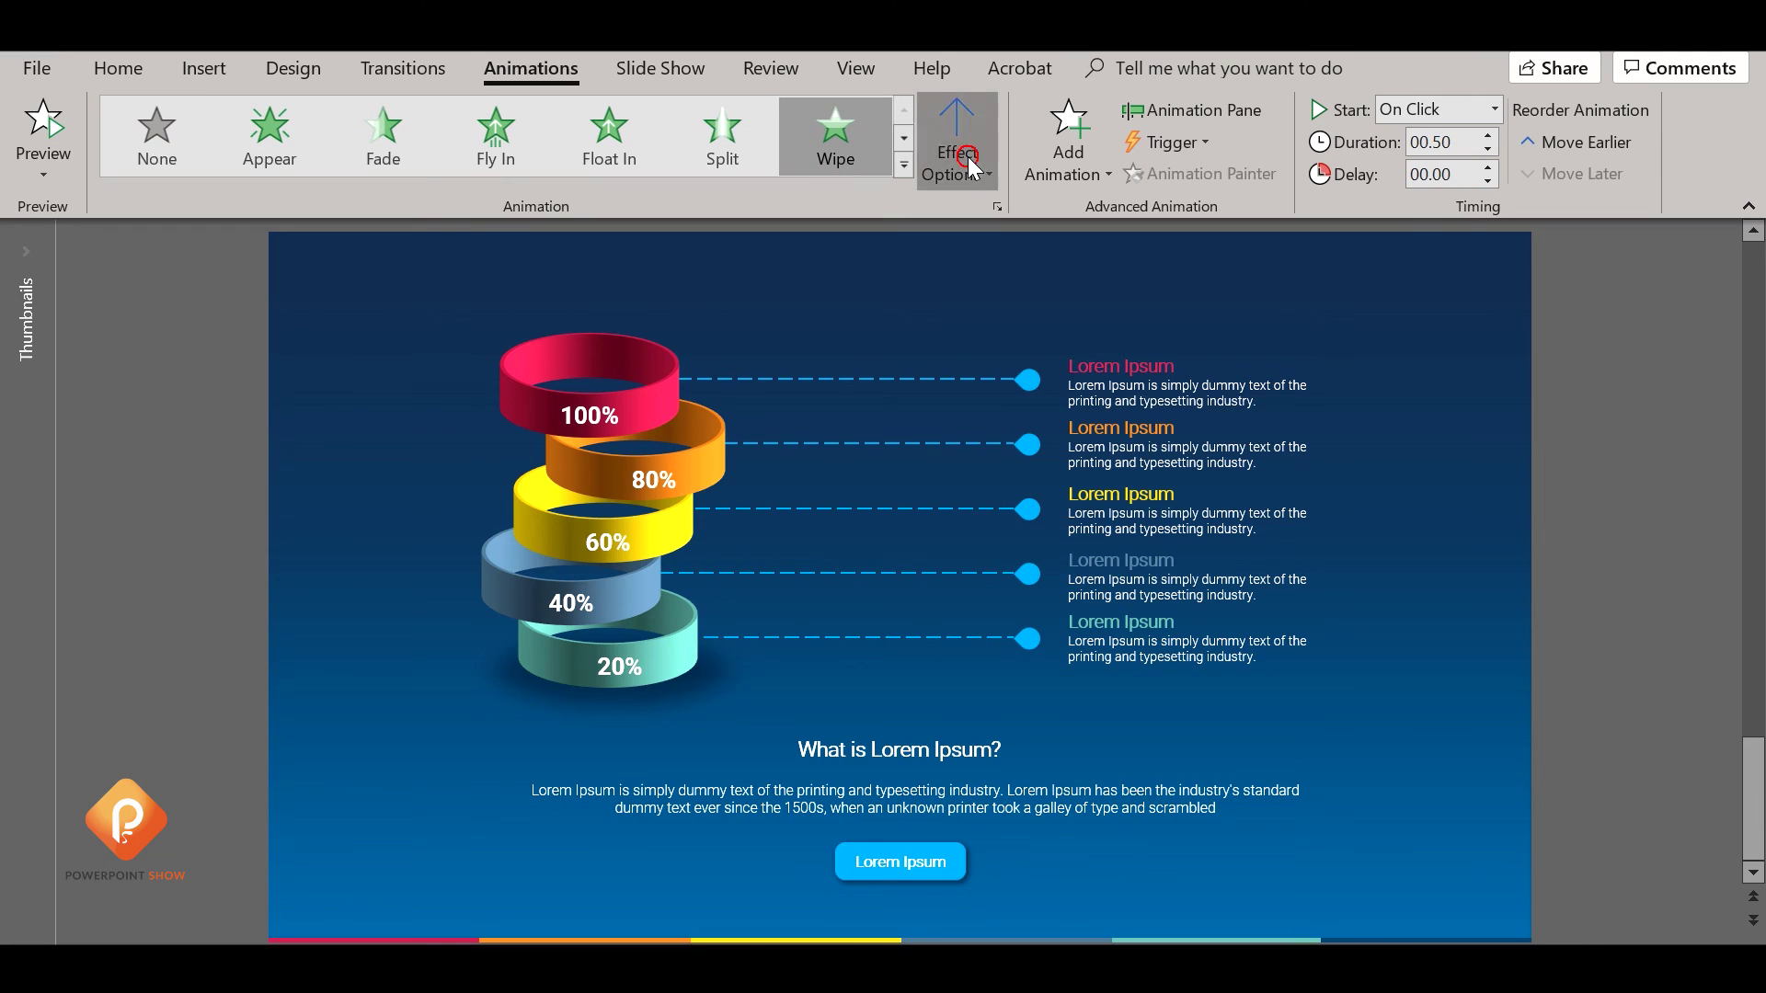
click(968, 156)
click(986, 301)
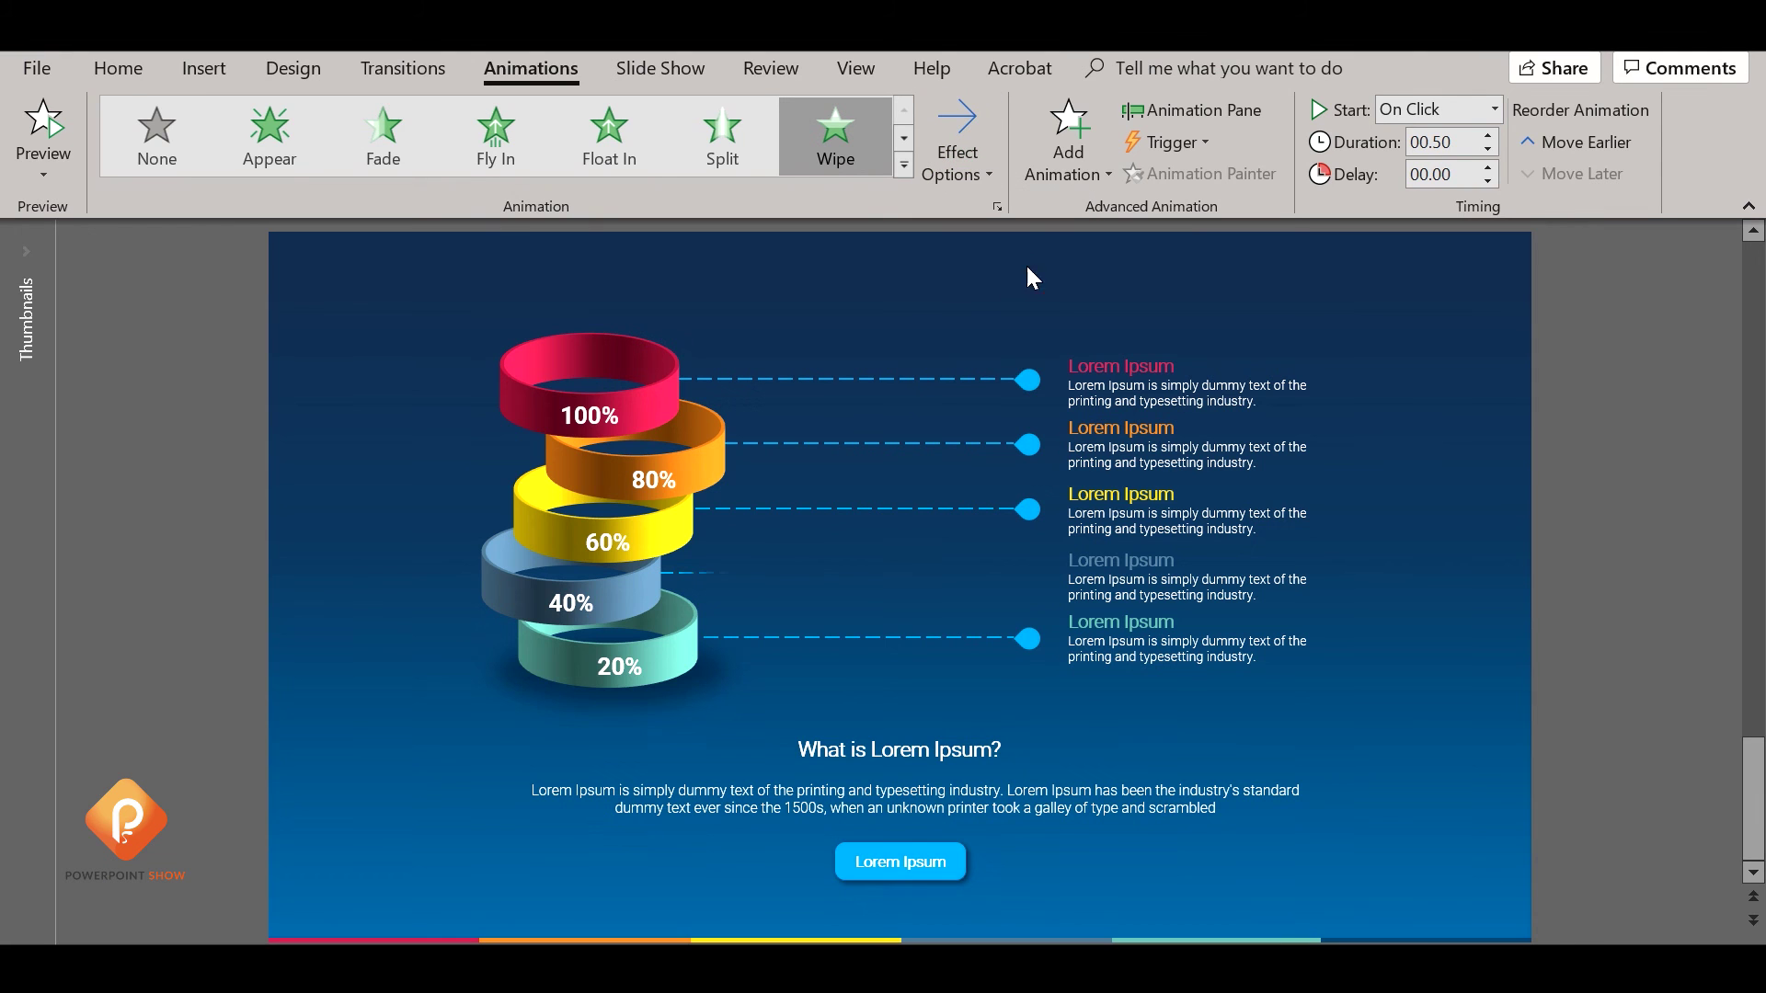
click(1493, 109)
click(1430, 188)
Give the fourth Lorem Ipsum text block a Fade entrance, After Previous.
click(1208, 578)
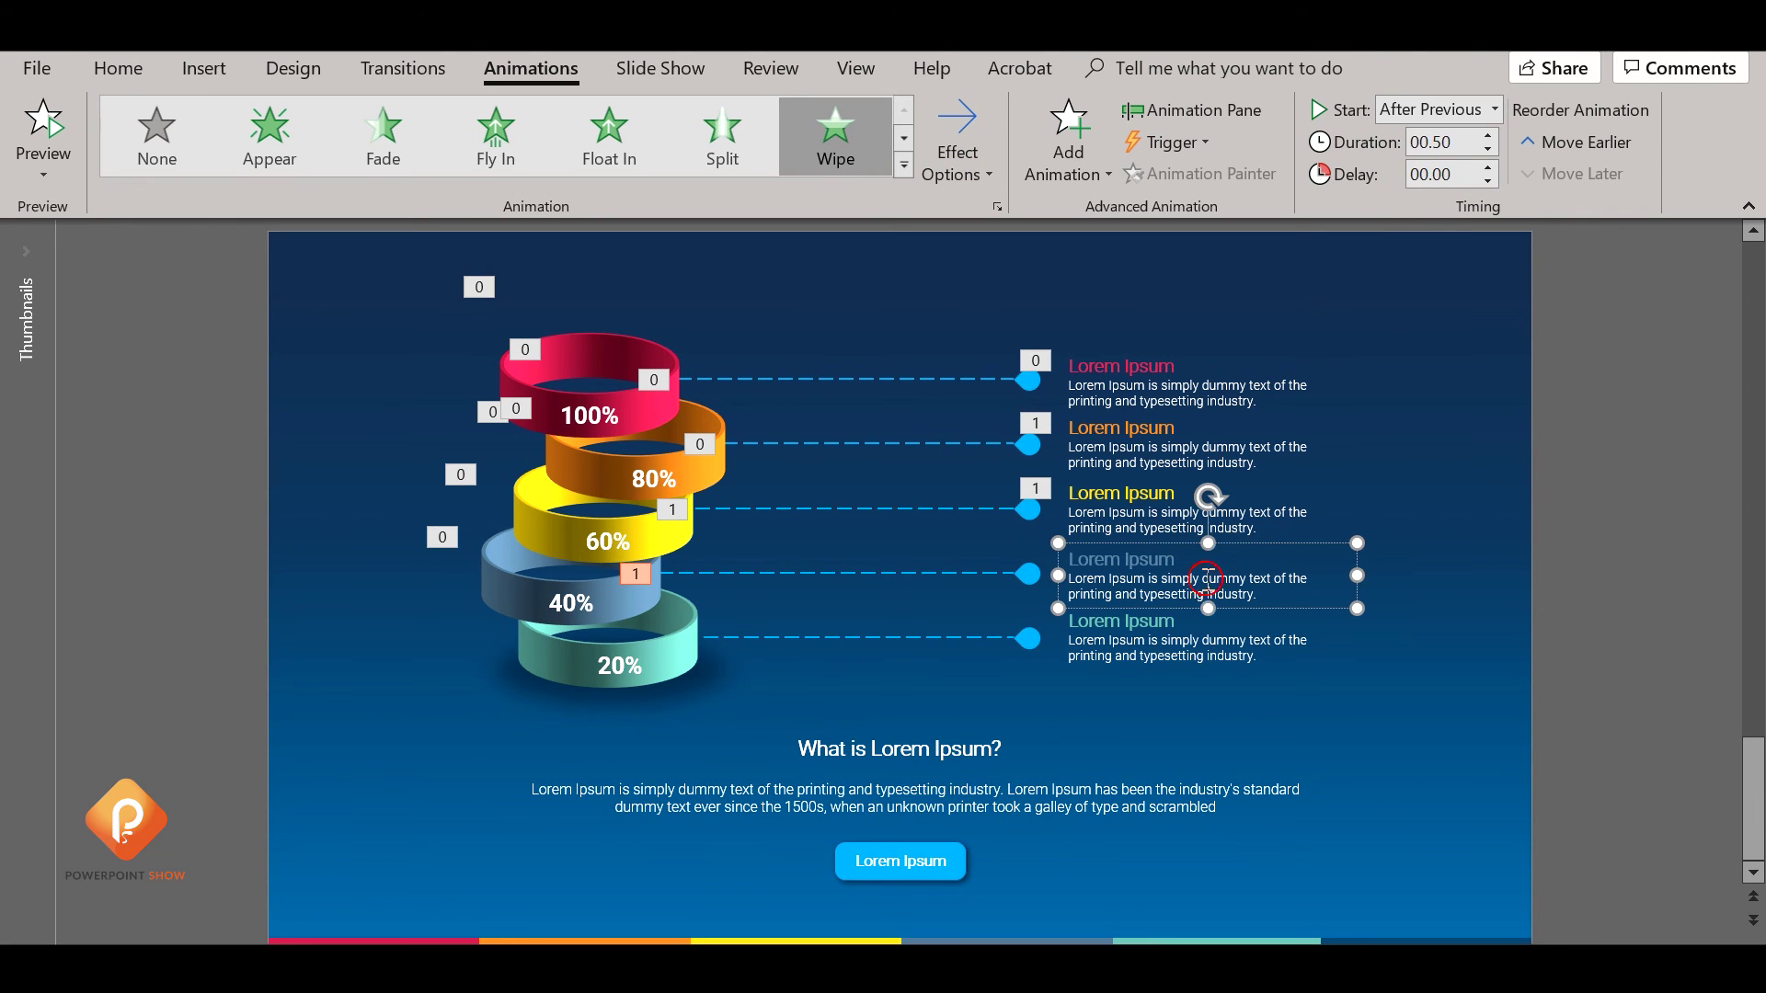
click(384, 134)
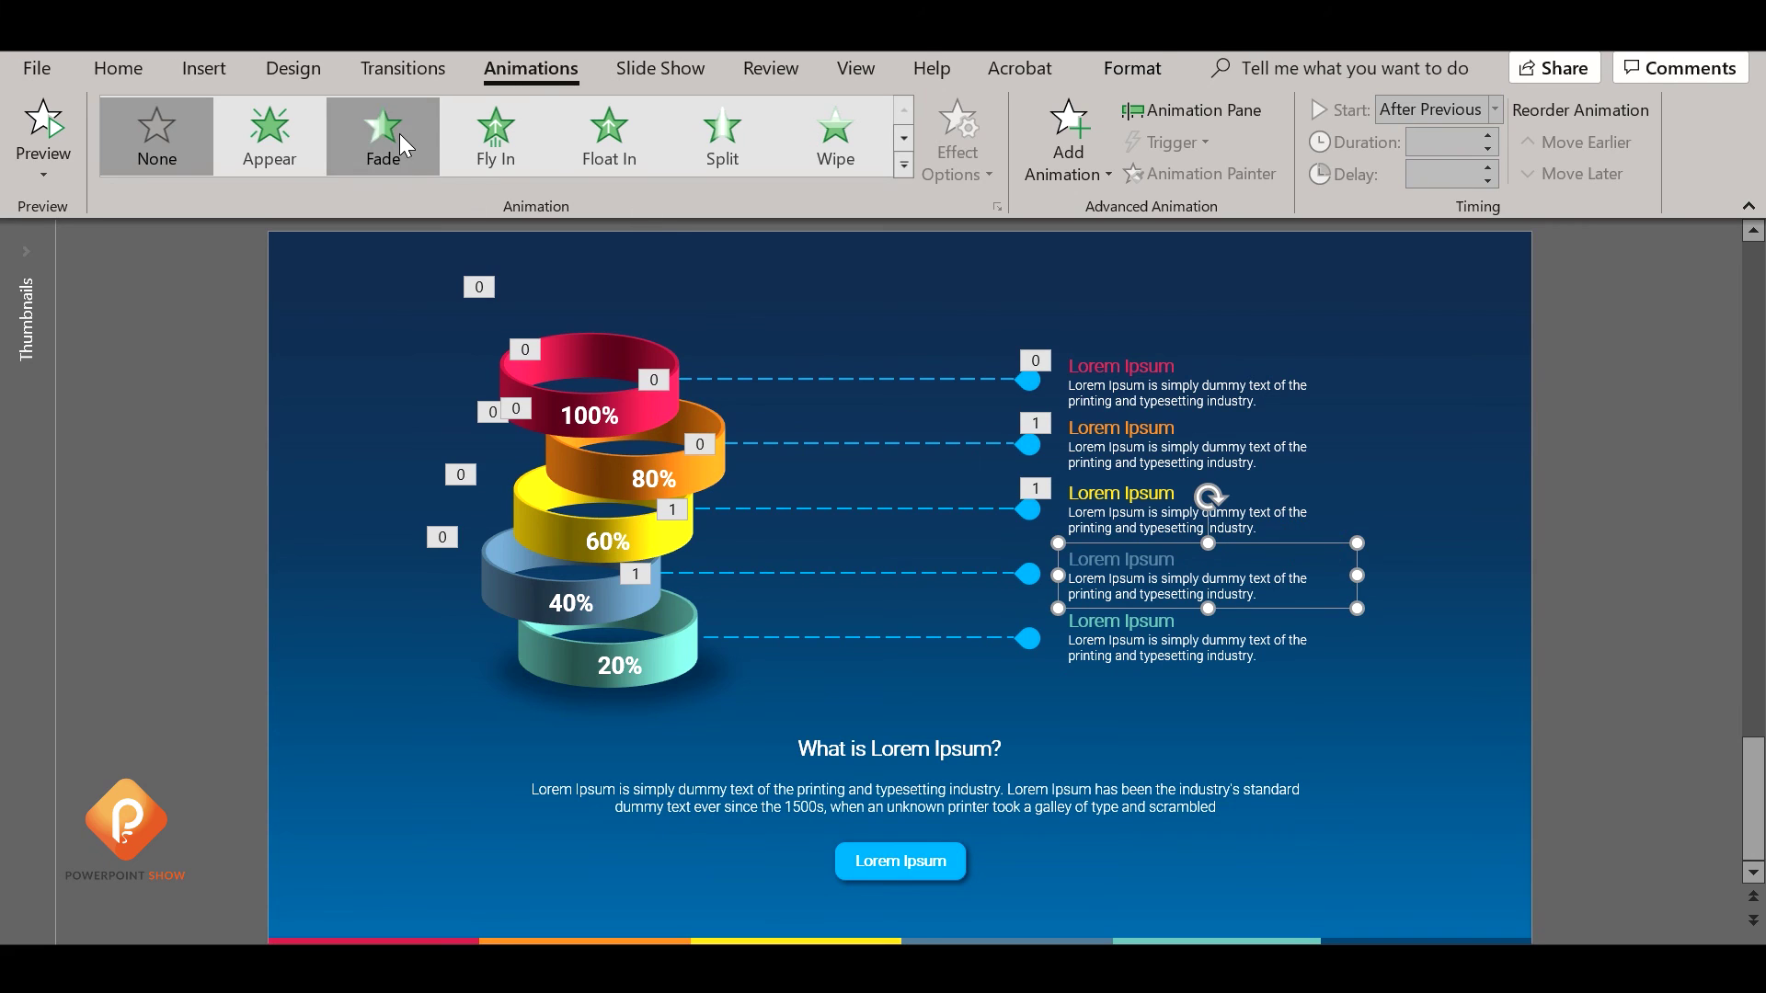
click(1493, 109)
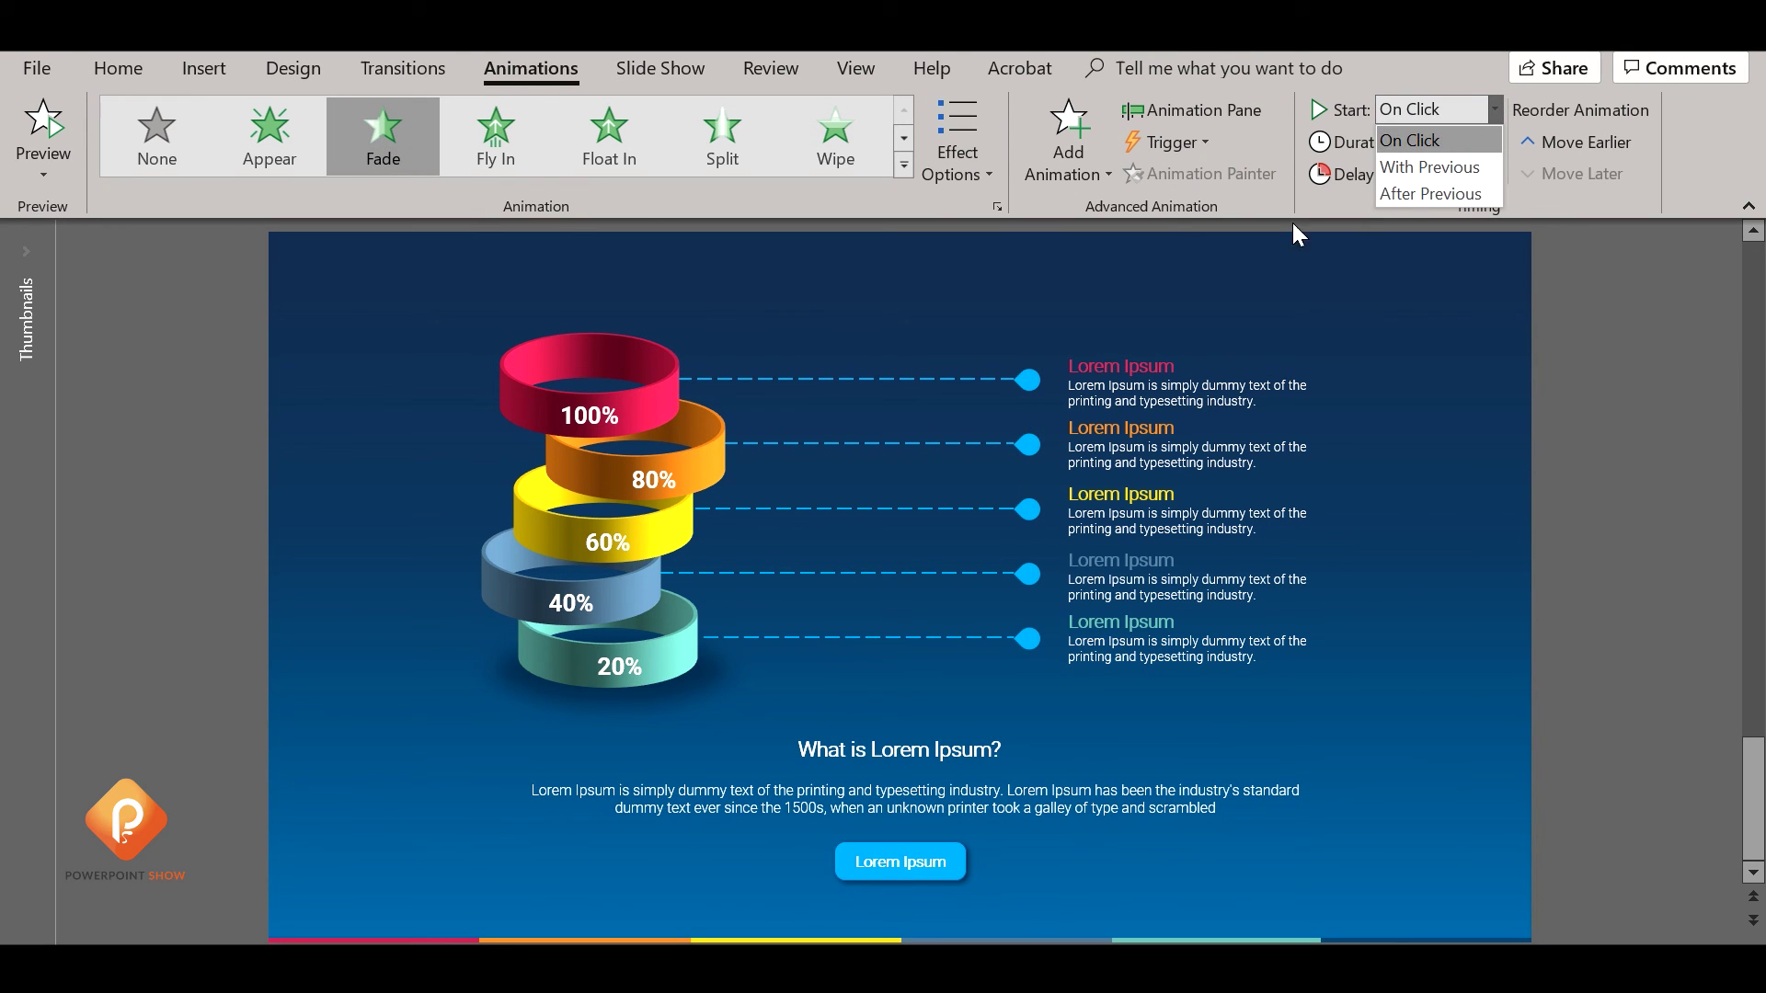
click(1430, 193)
Make the bottom dashed line wipe in From Left, After Previous.
click(915, 637)
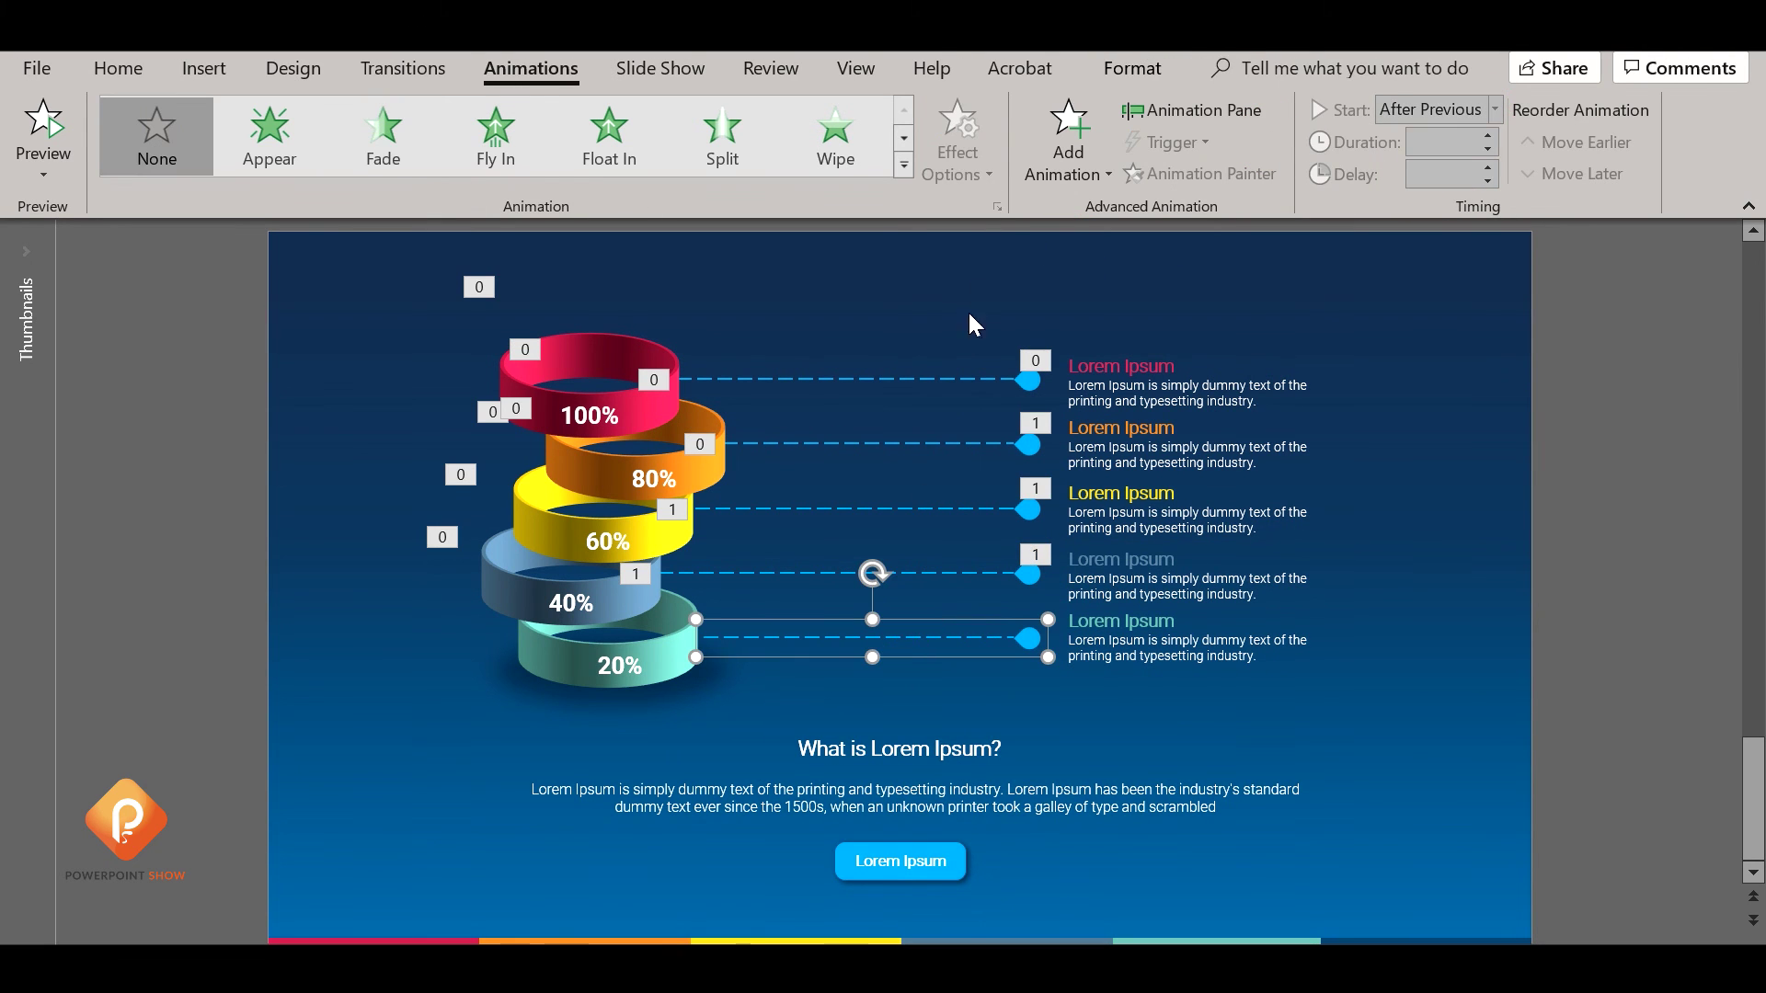
click(847, 152)
click(975, 176)
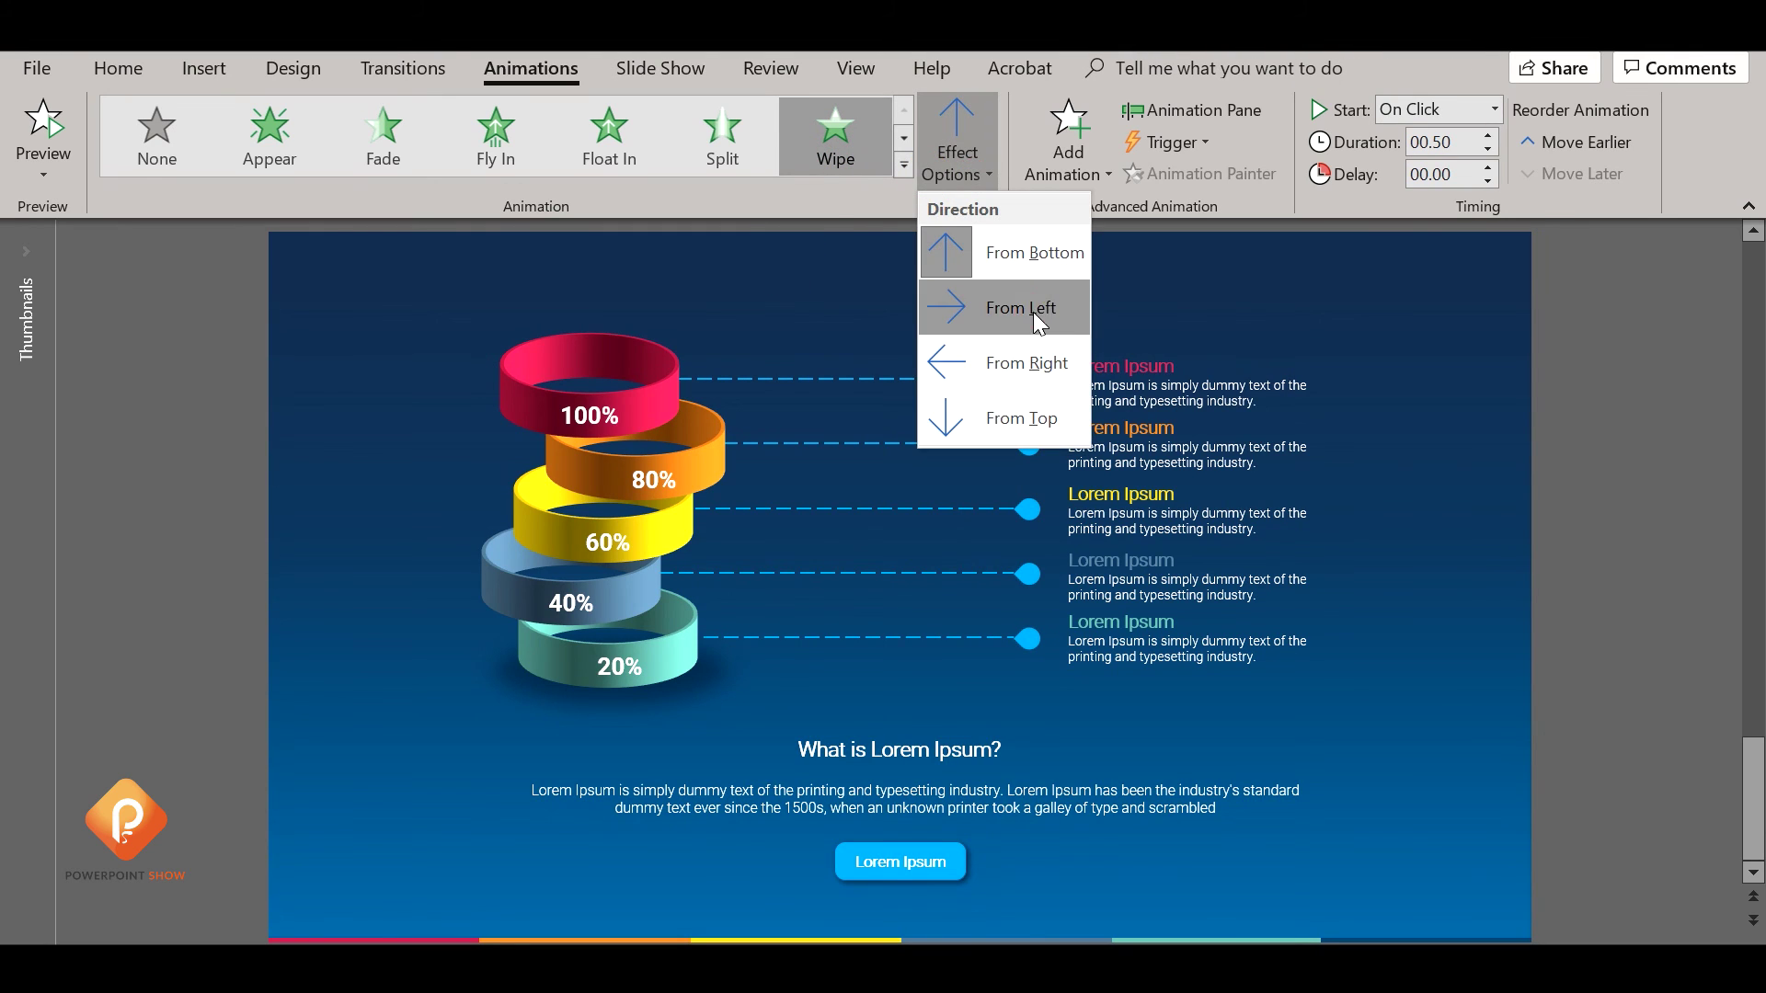
click(1034, 308)
click(1493, 109)
click(1407, 191)
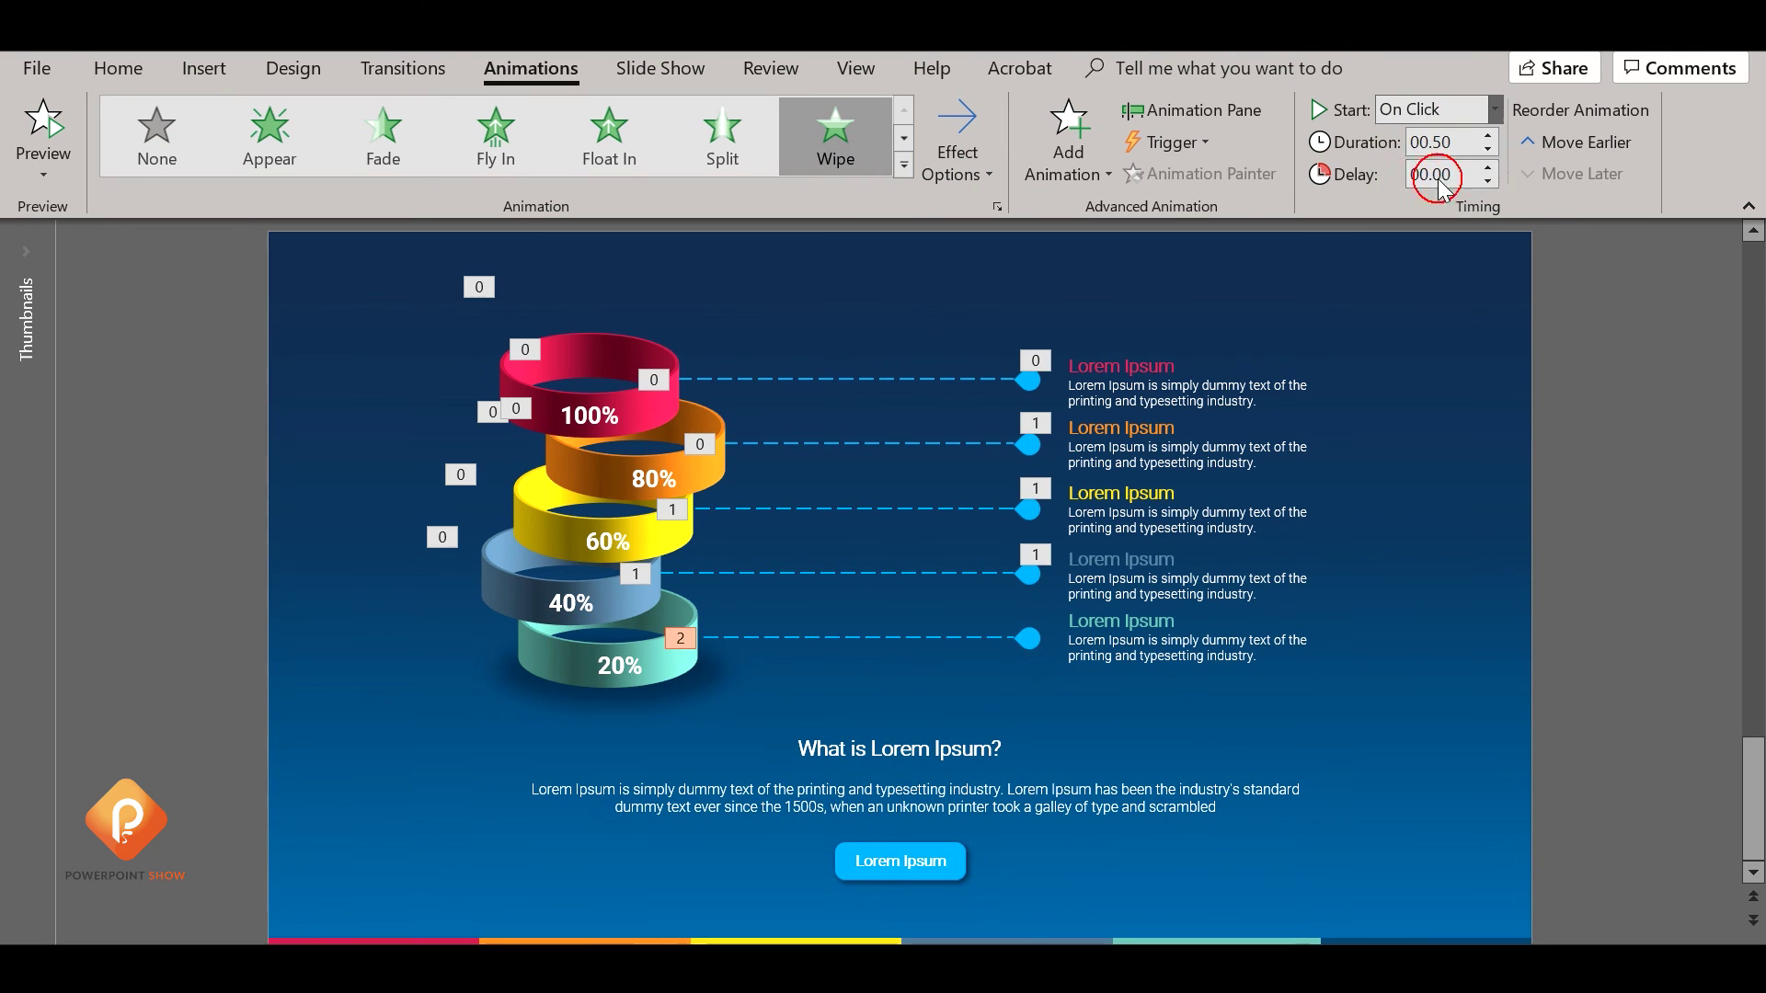
Give the bottom Lorem Ipsum text block a Fade entrance, After Previous.
click(1134, 602)
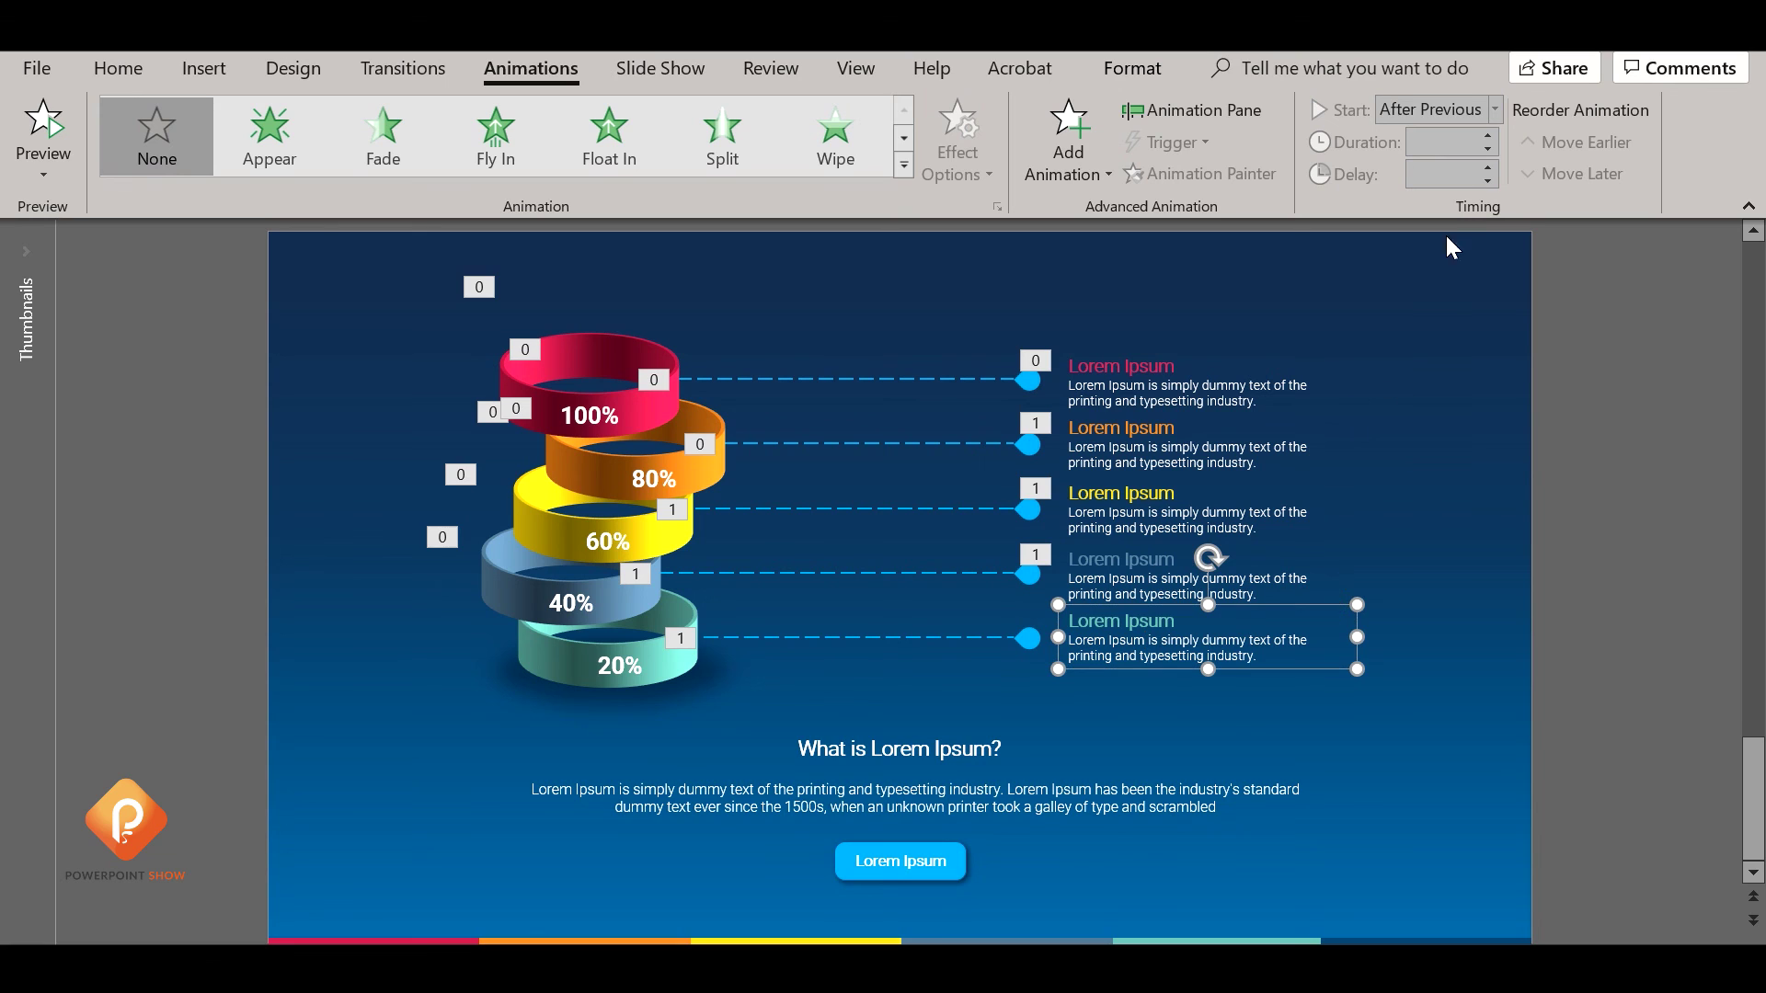
click(383, 138)
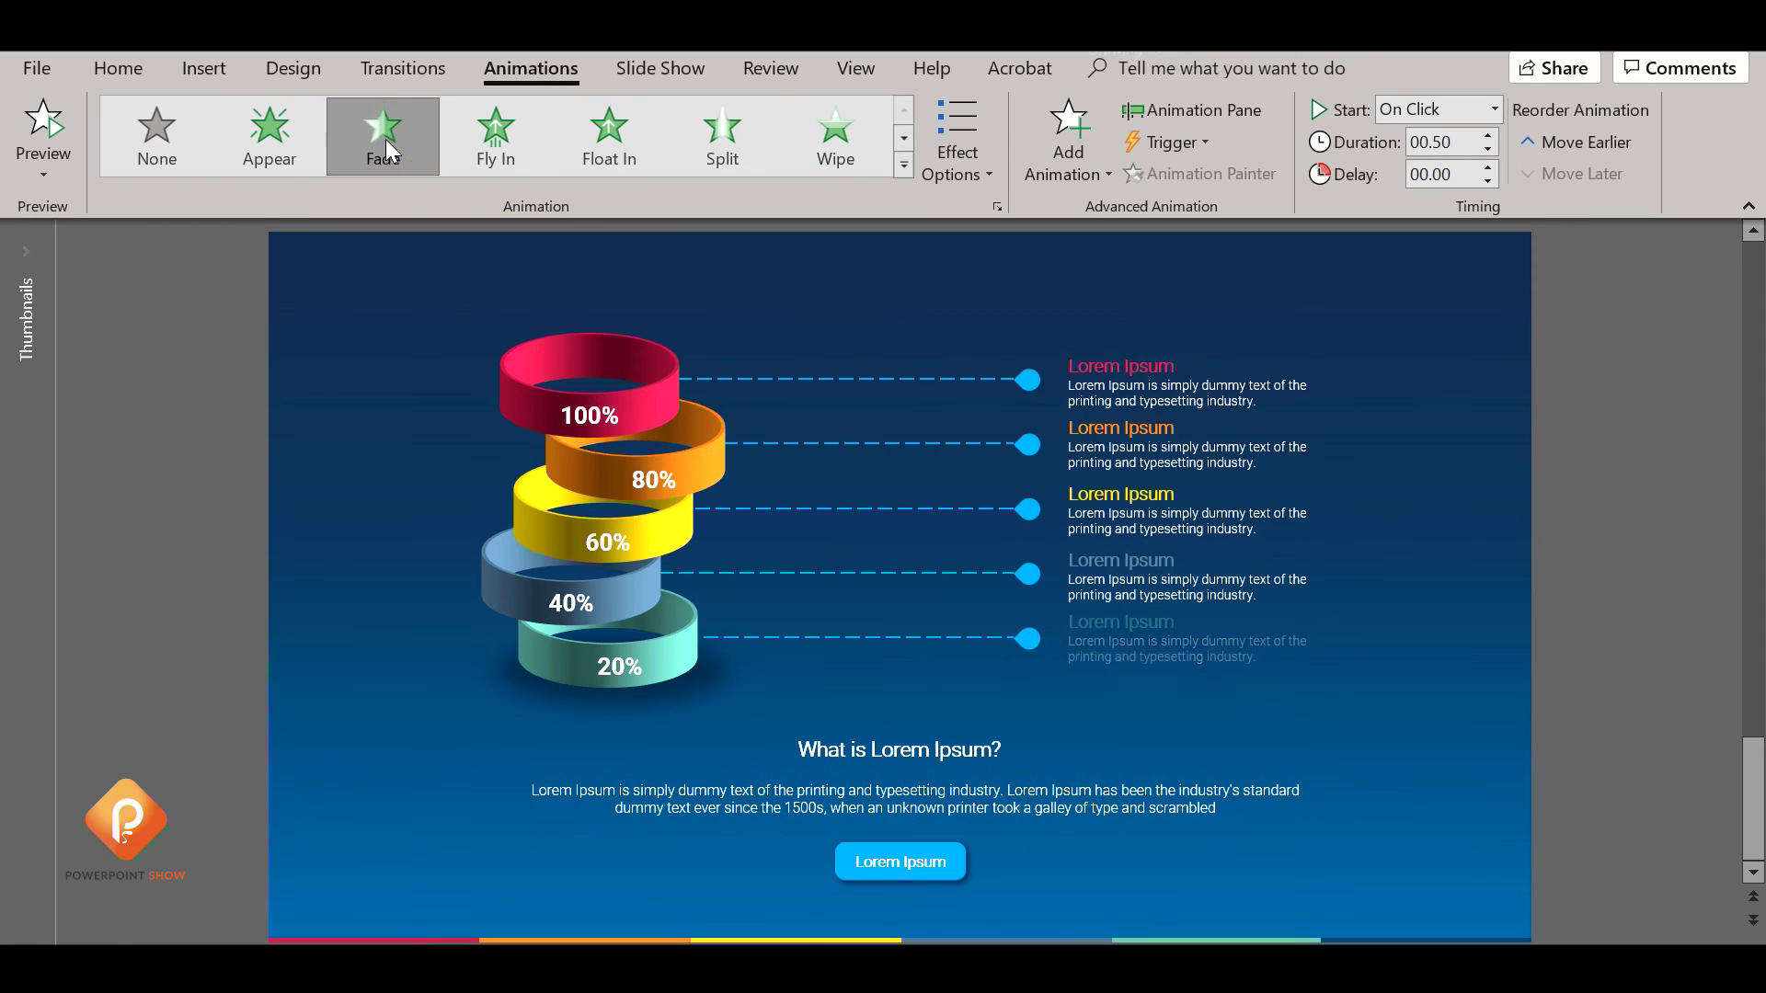
click(1493, 109)
click(1441, 190)
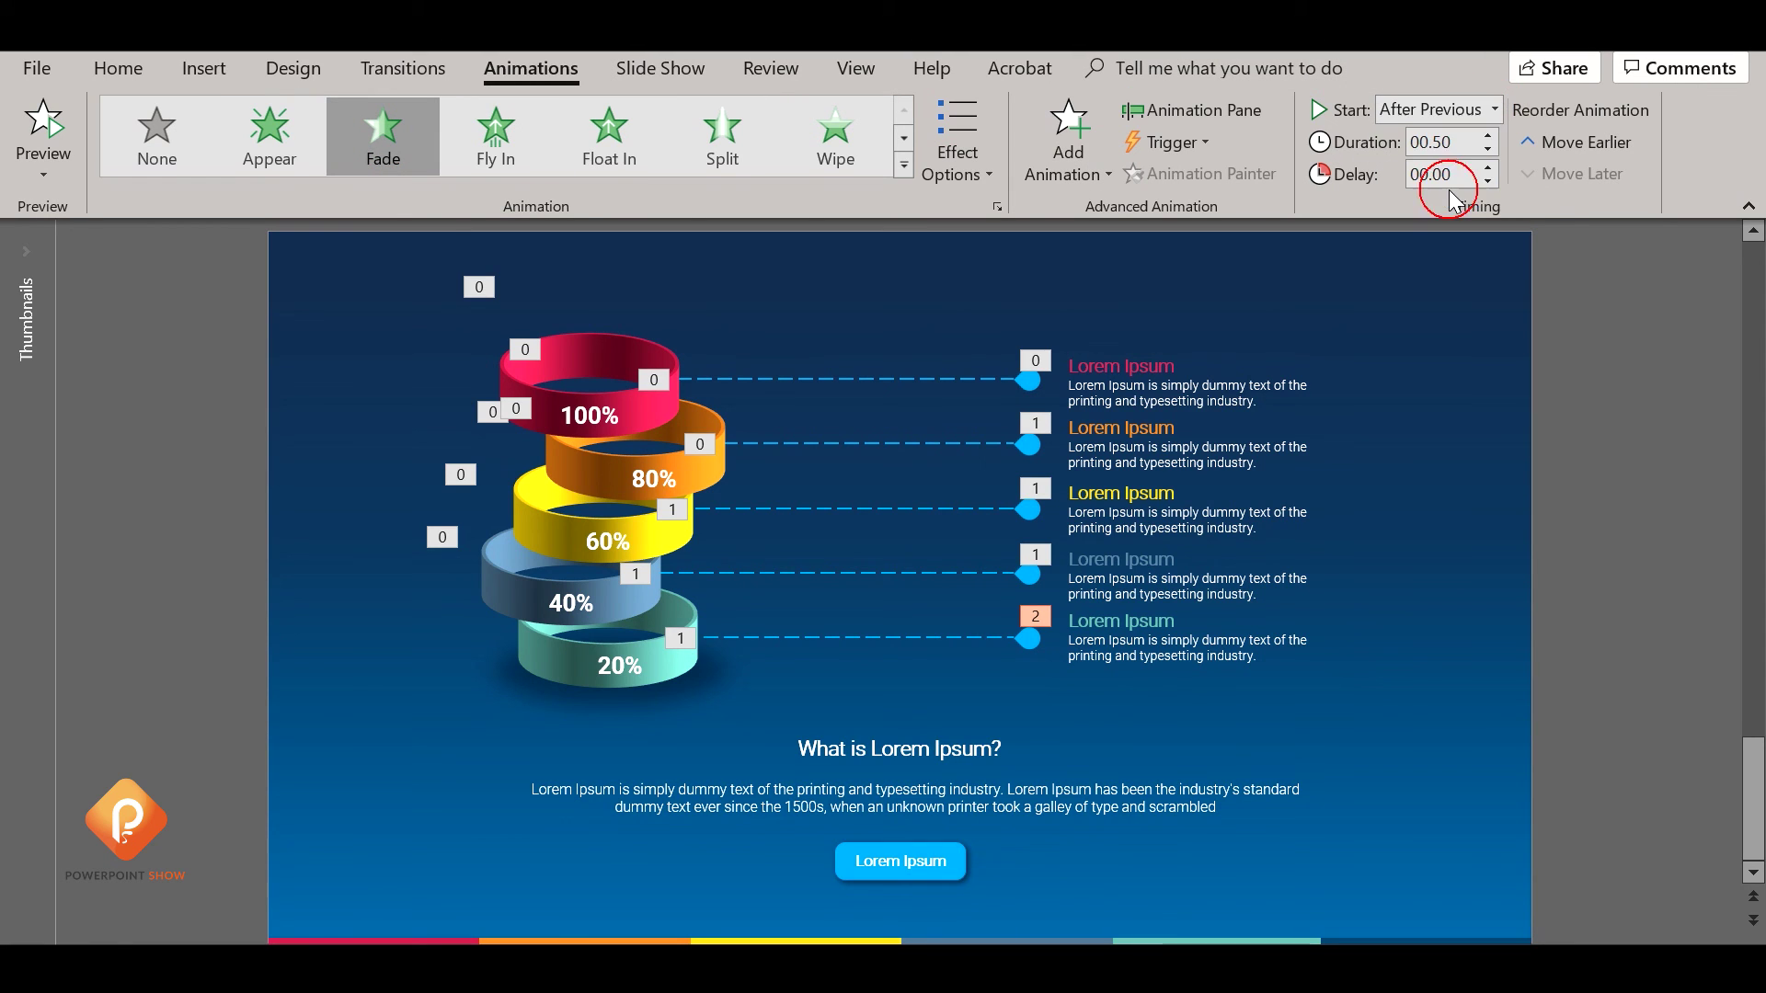
click(929, 749)
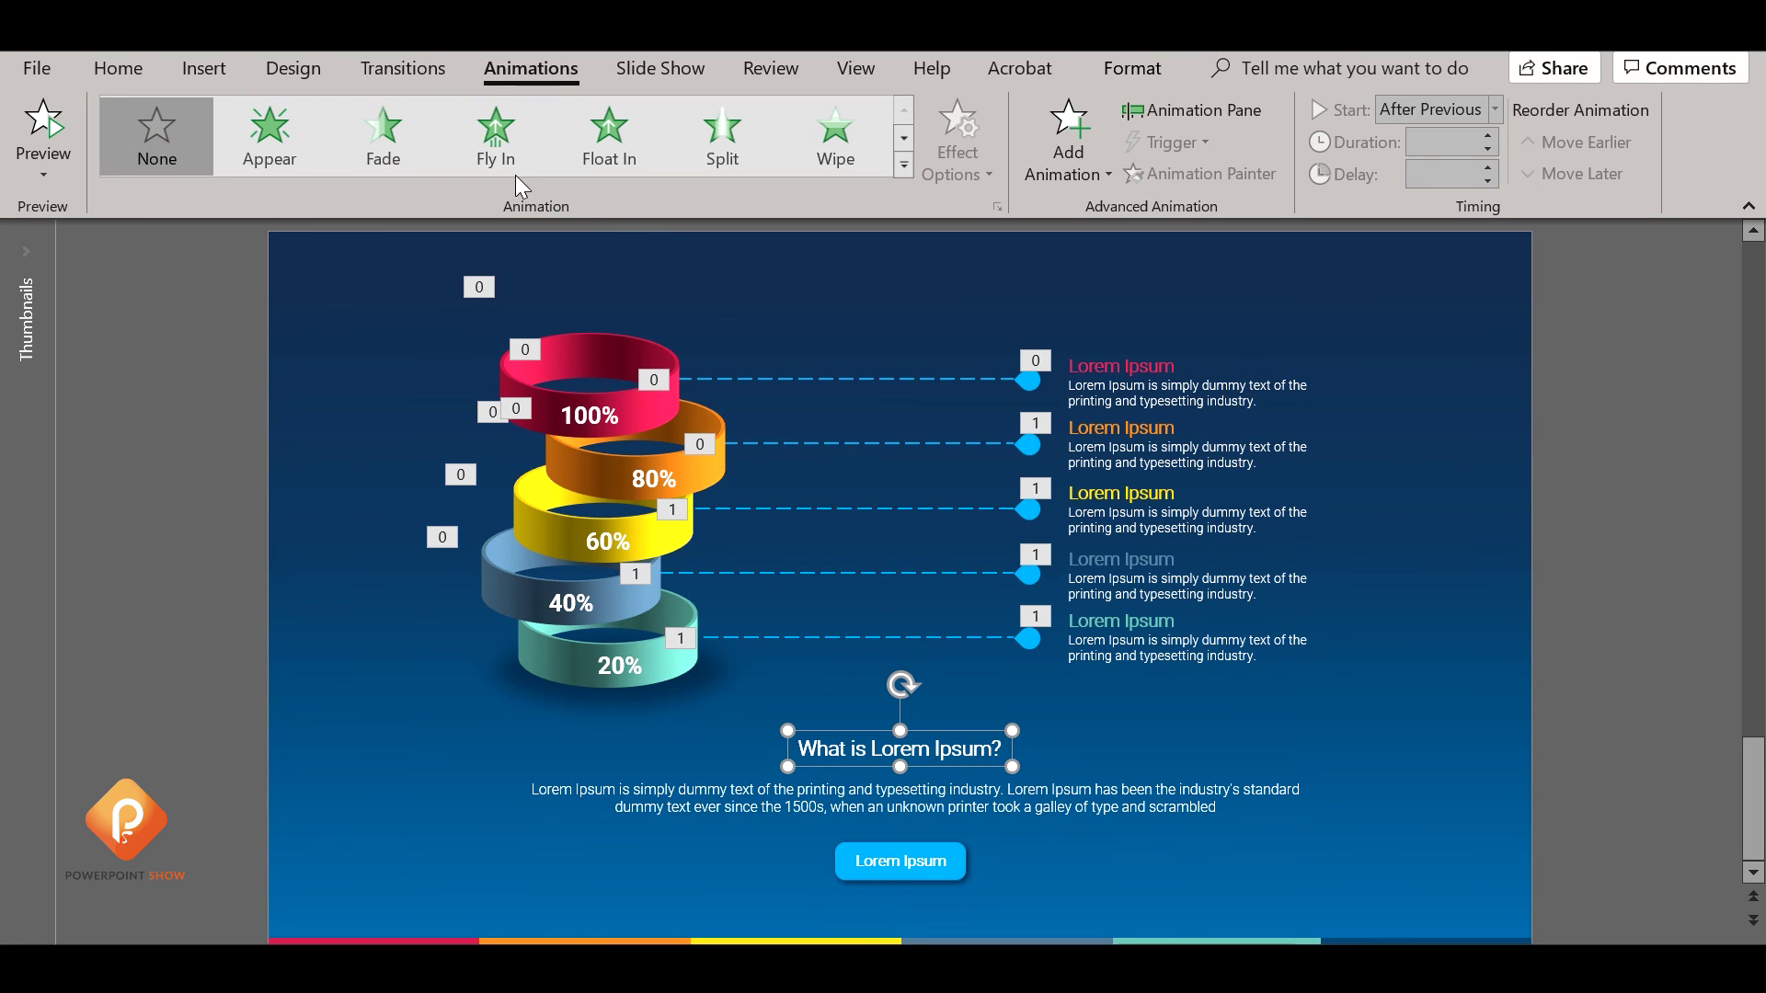
Give the 'What is Lorem Ipsum?' heading a Fade entrance, After Previous.
click(502, 141)
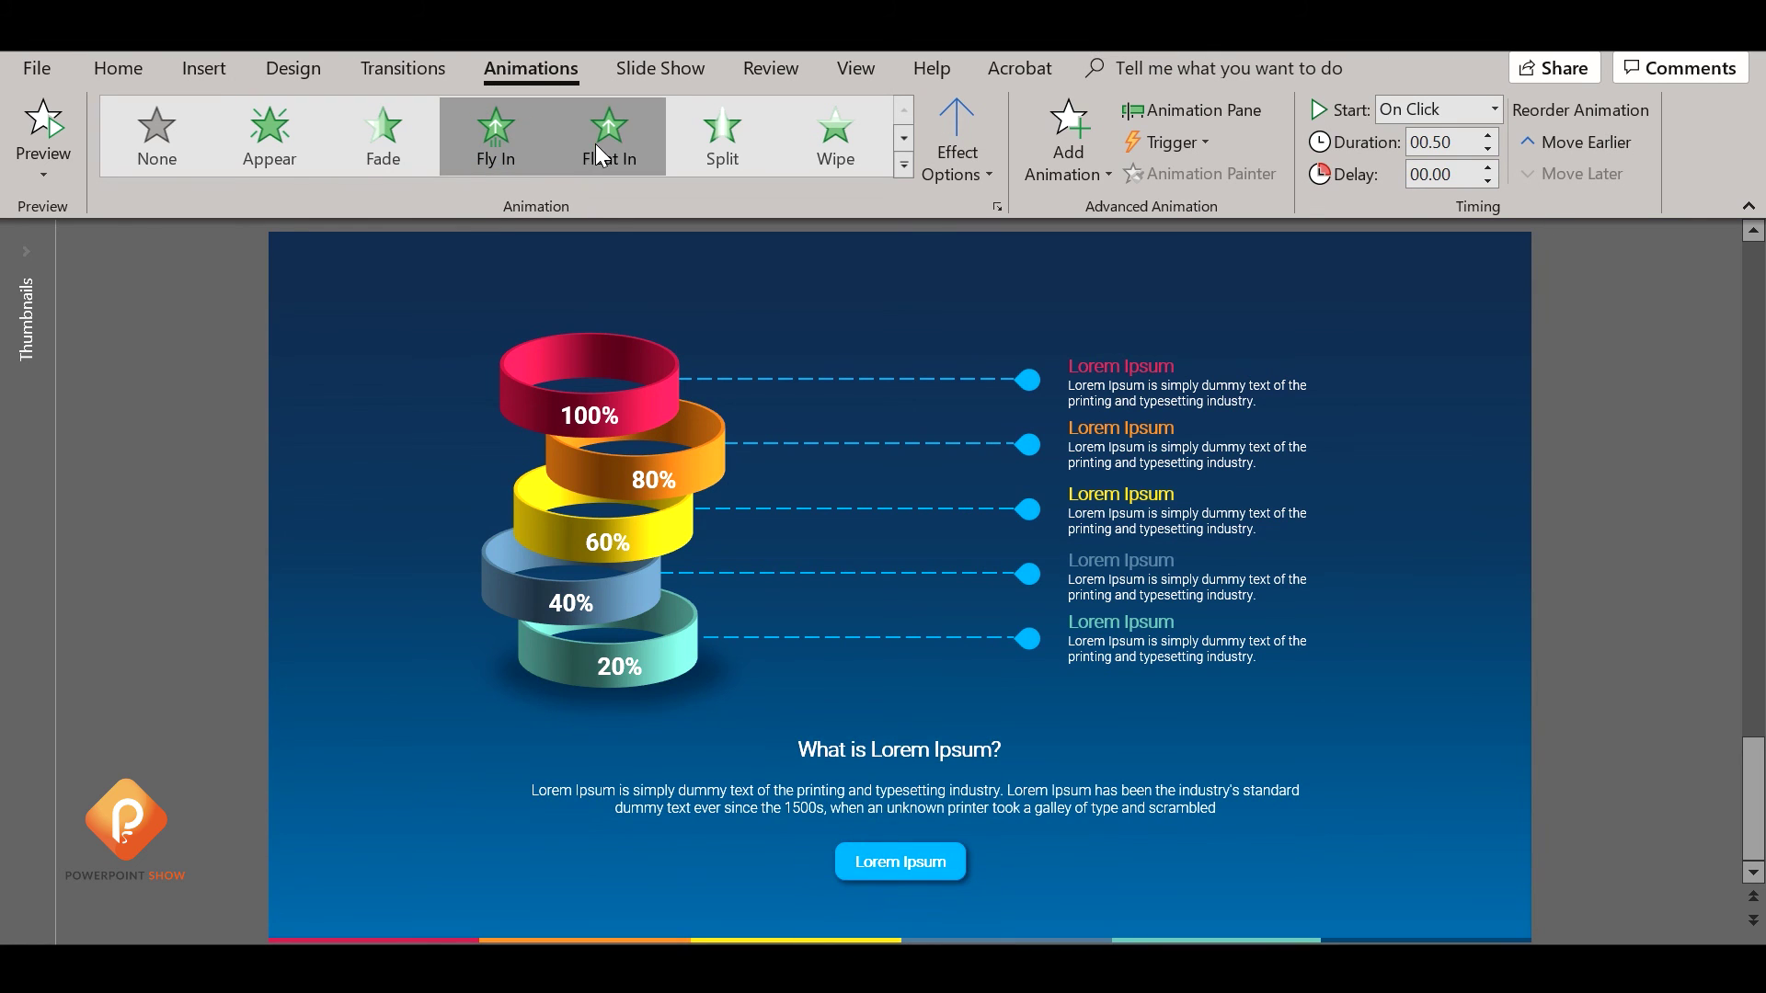
click(594, 143)
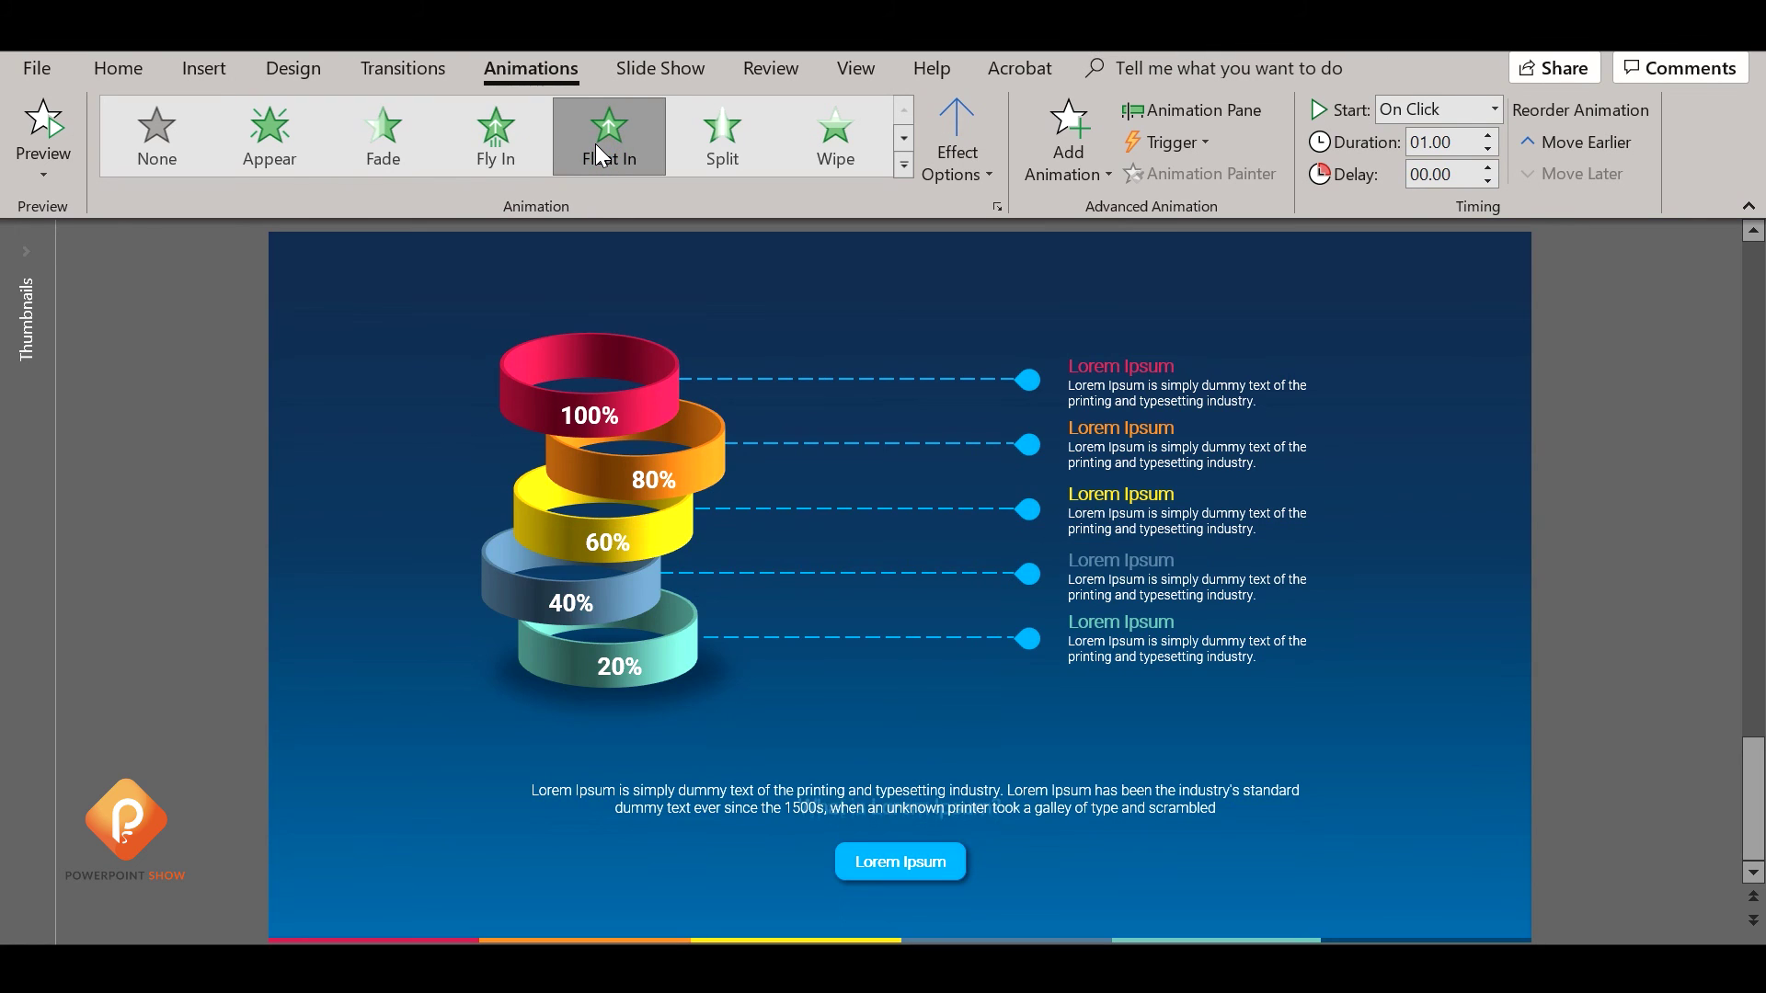
click(377, 145)
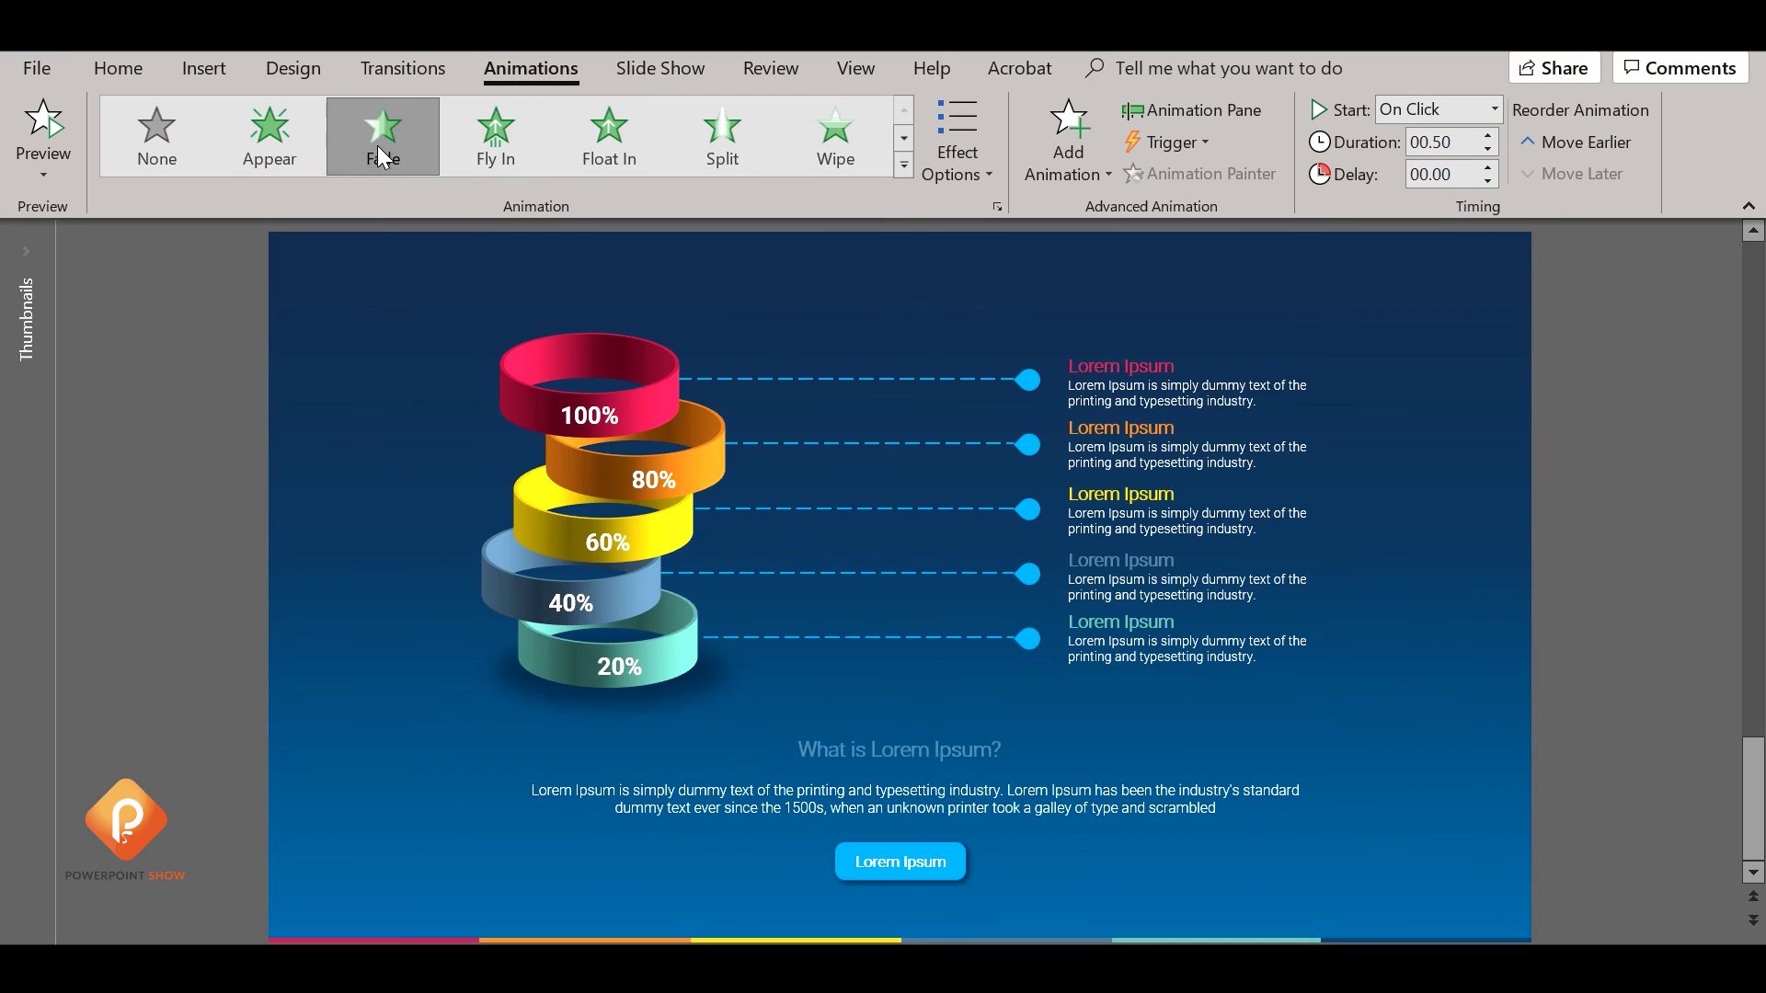
click(1496, 109)
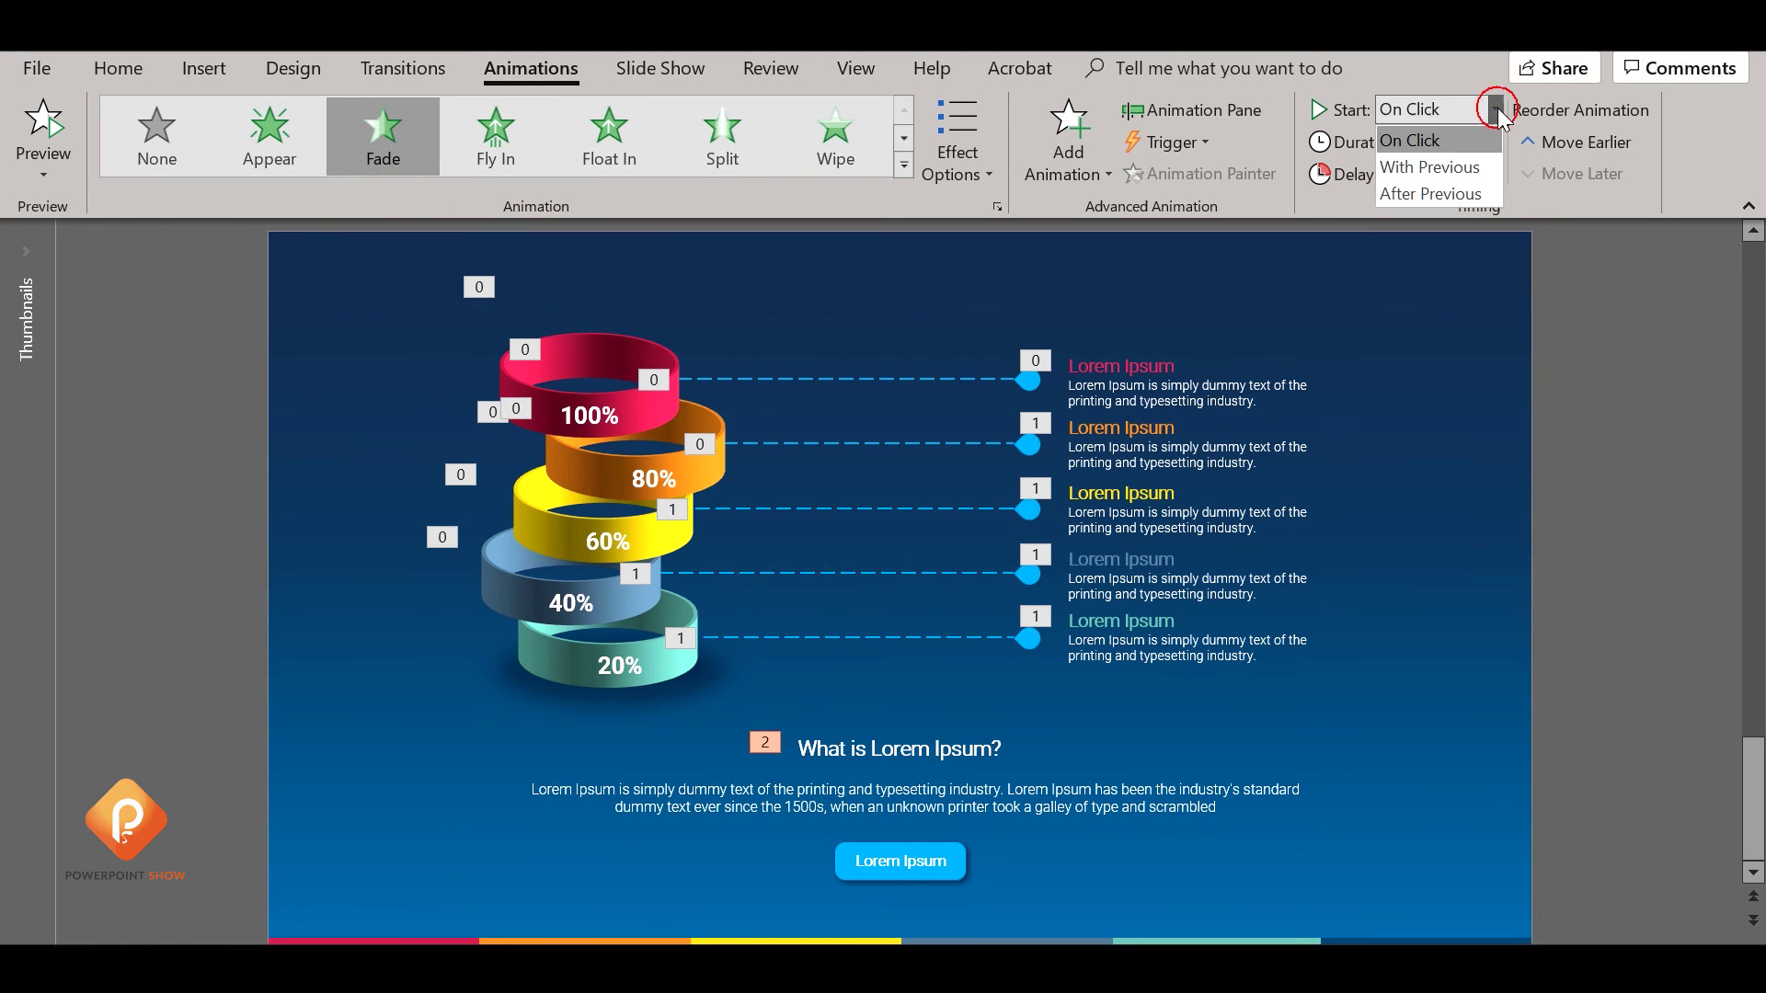
click(1457, 190)
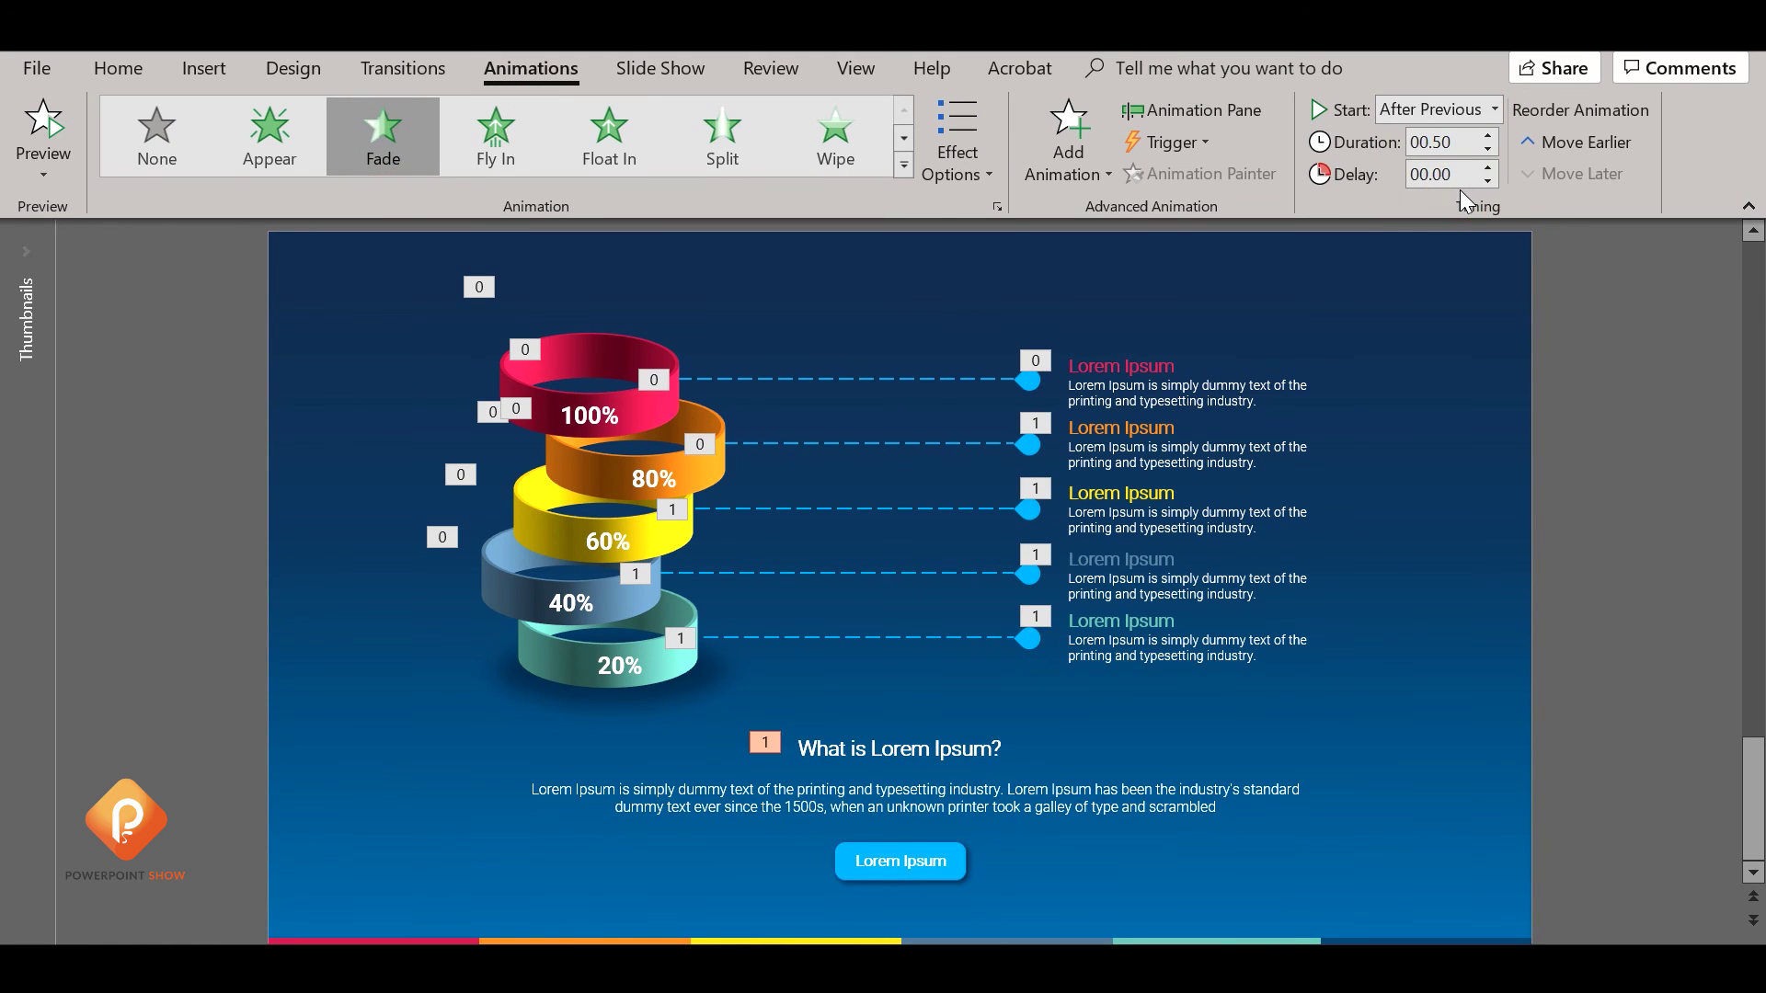
Make the paragraph enter with Split, Vertical Out, starting After Previous.
click(1019, 781)
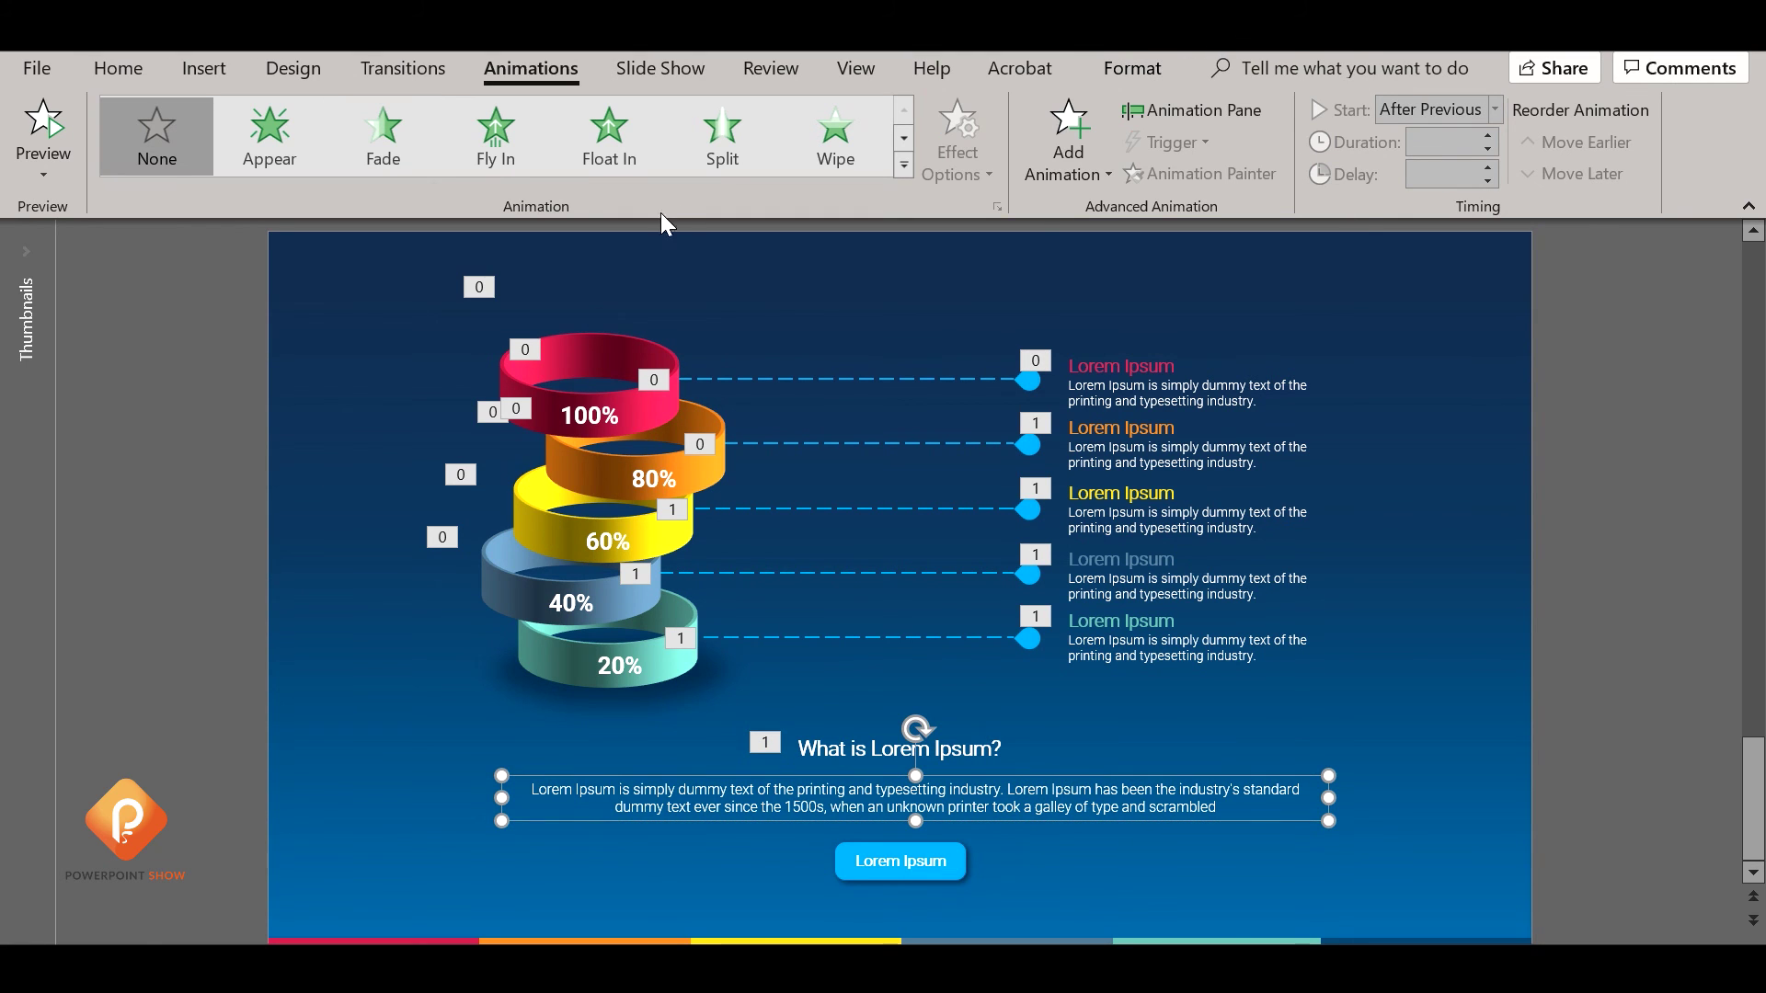
click(722, 134)
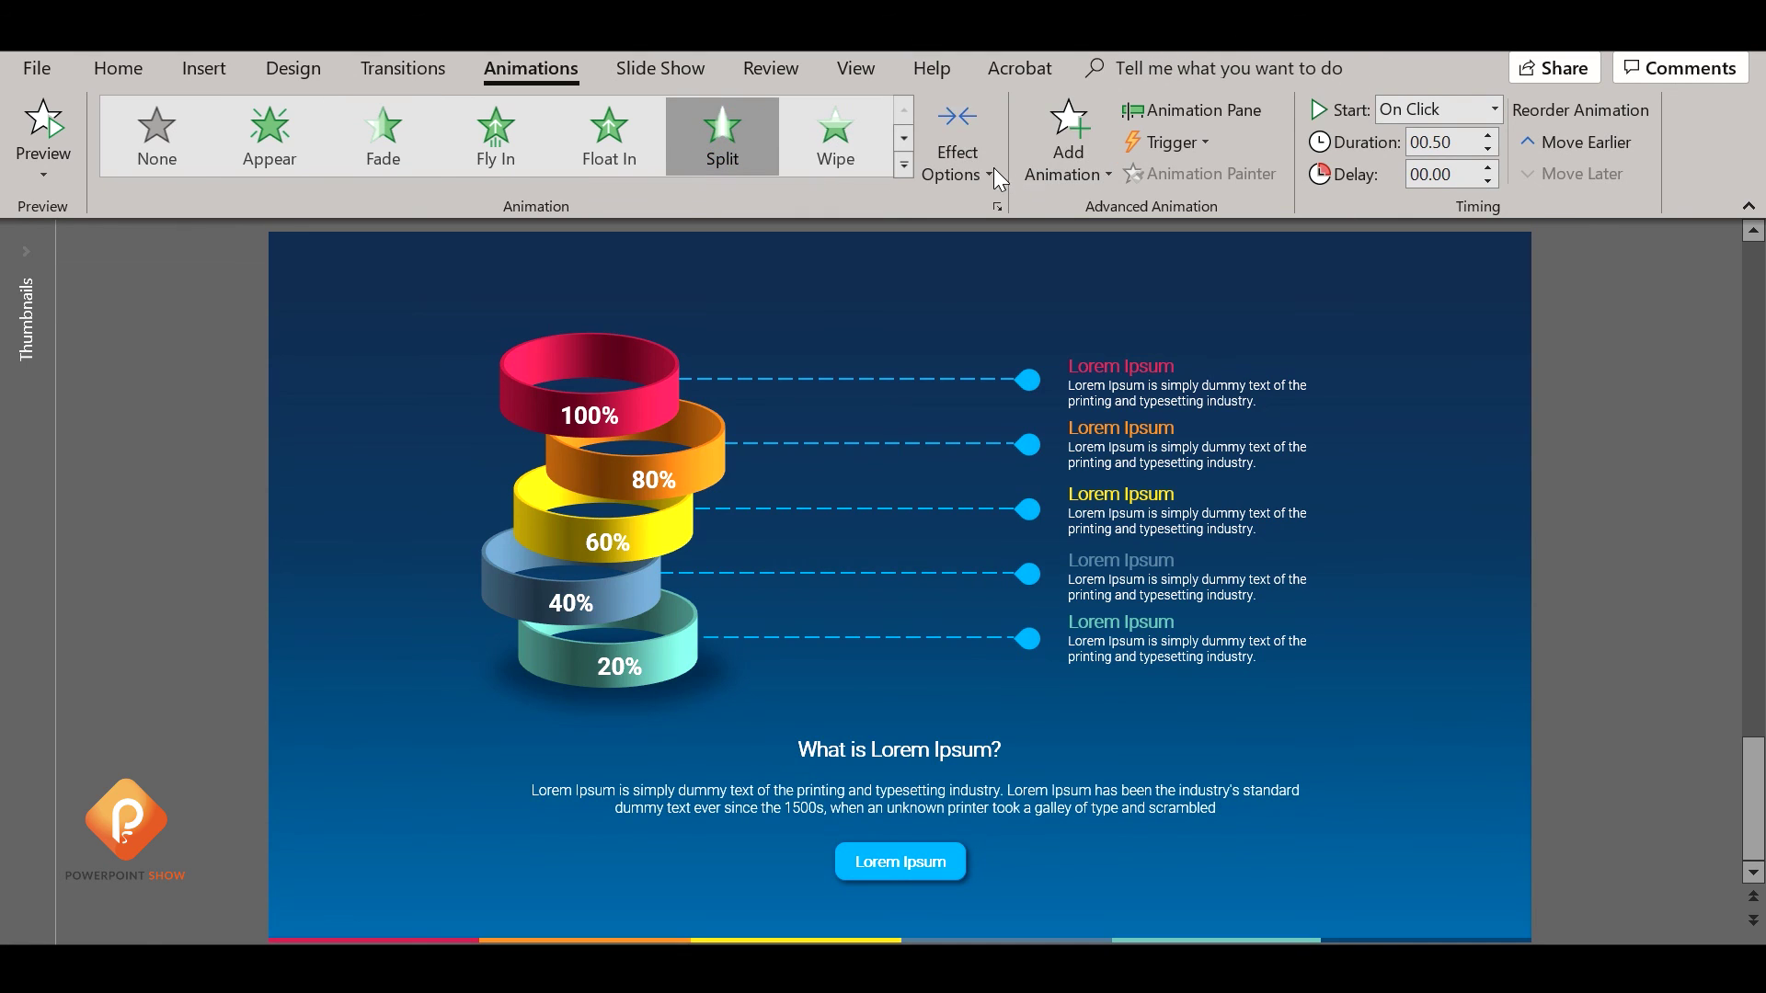
click(993, 169)
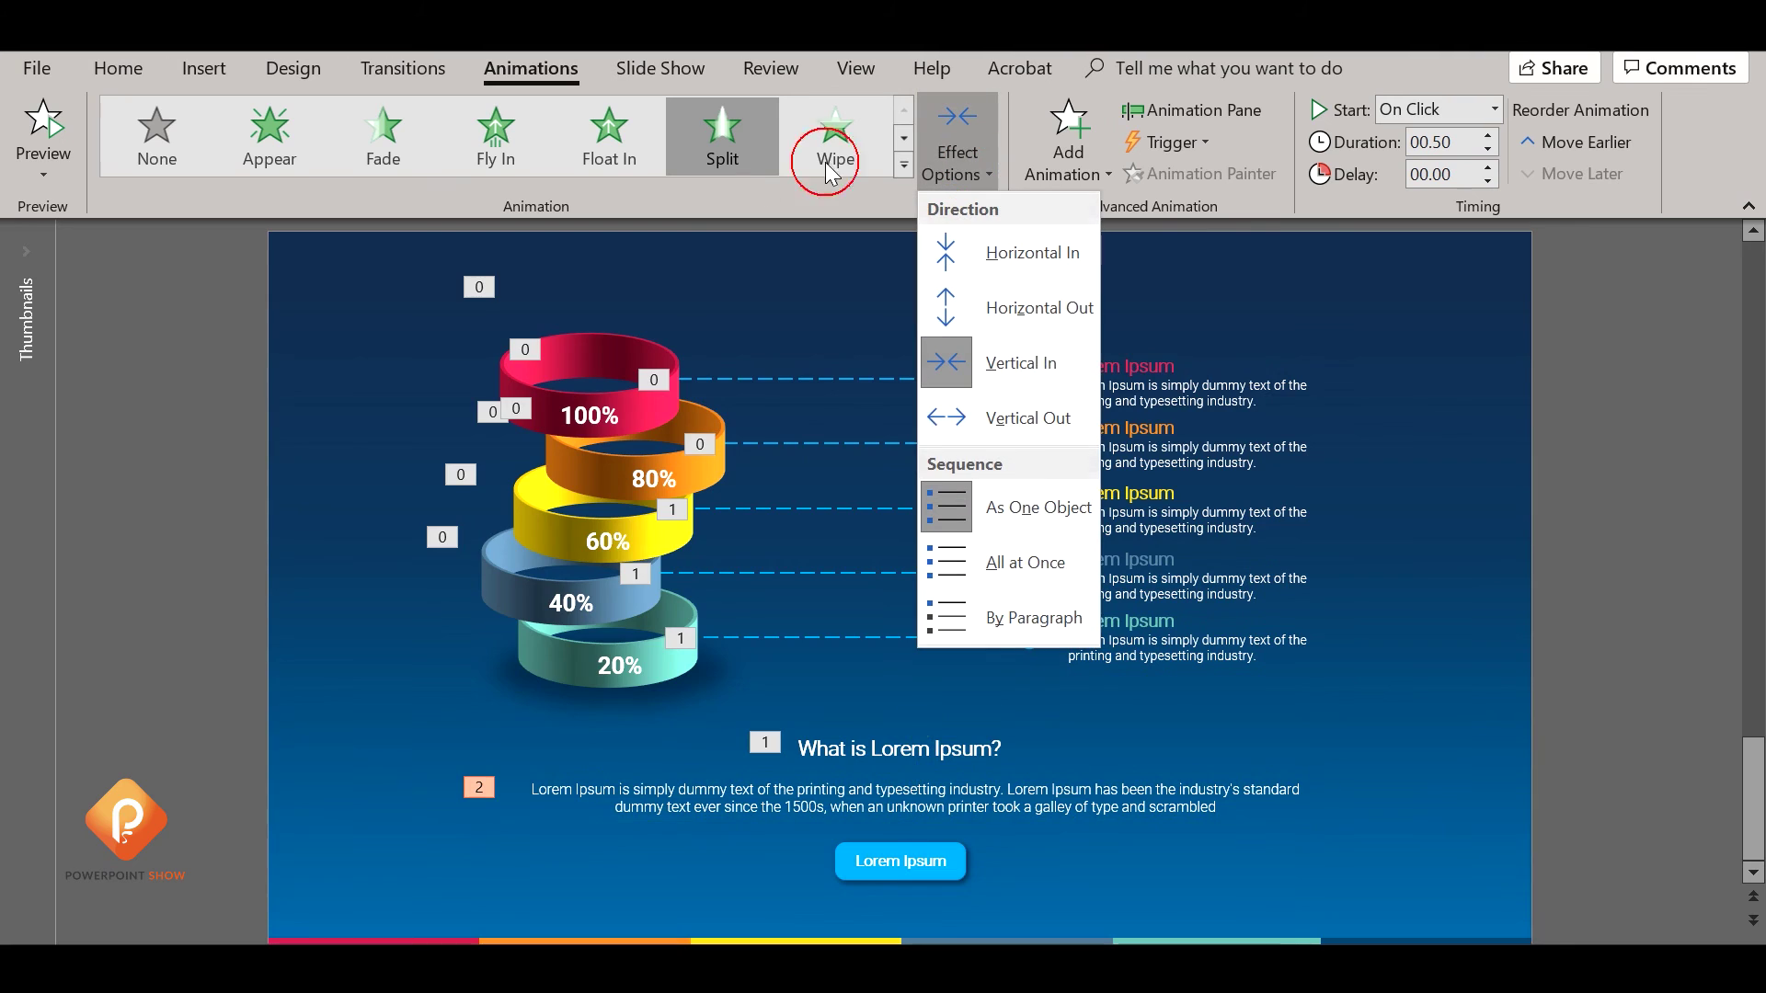
click(1041, 418)
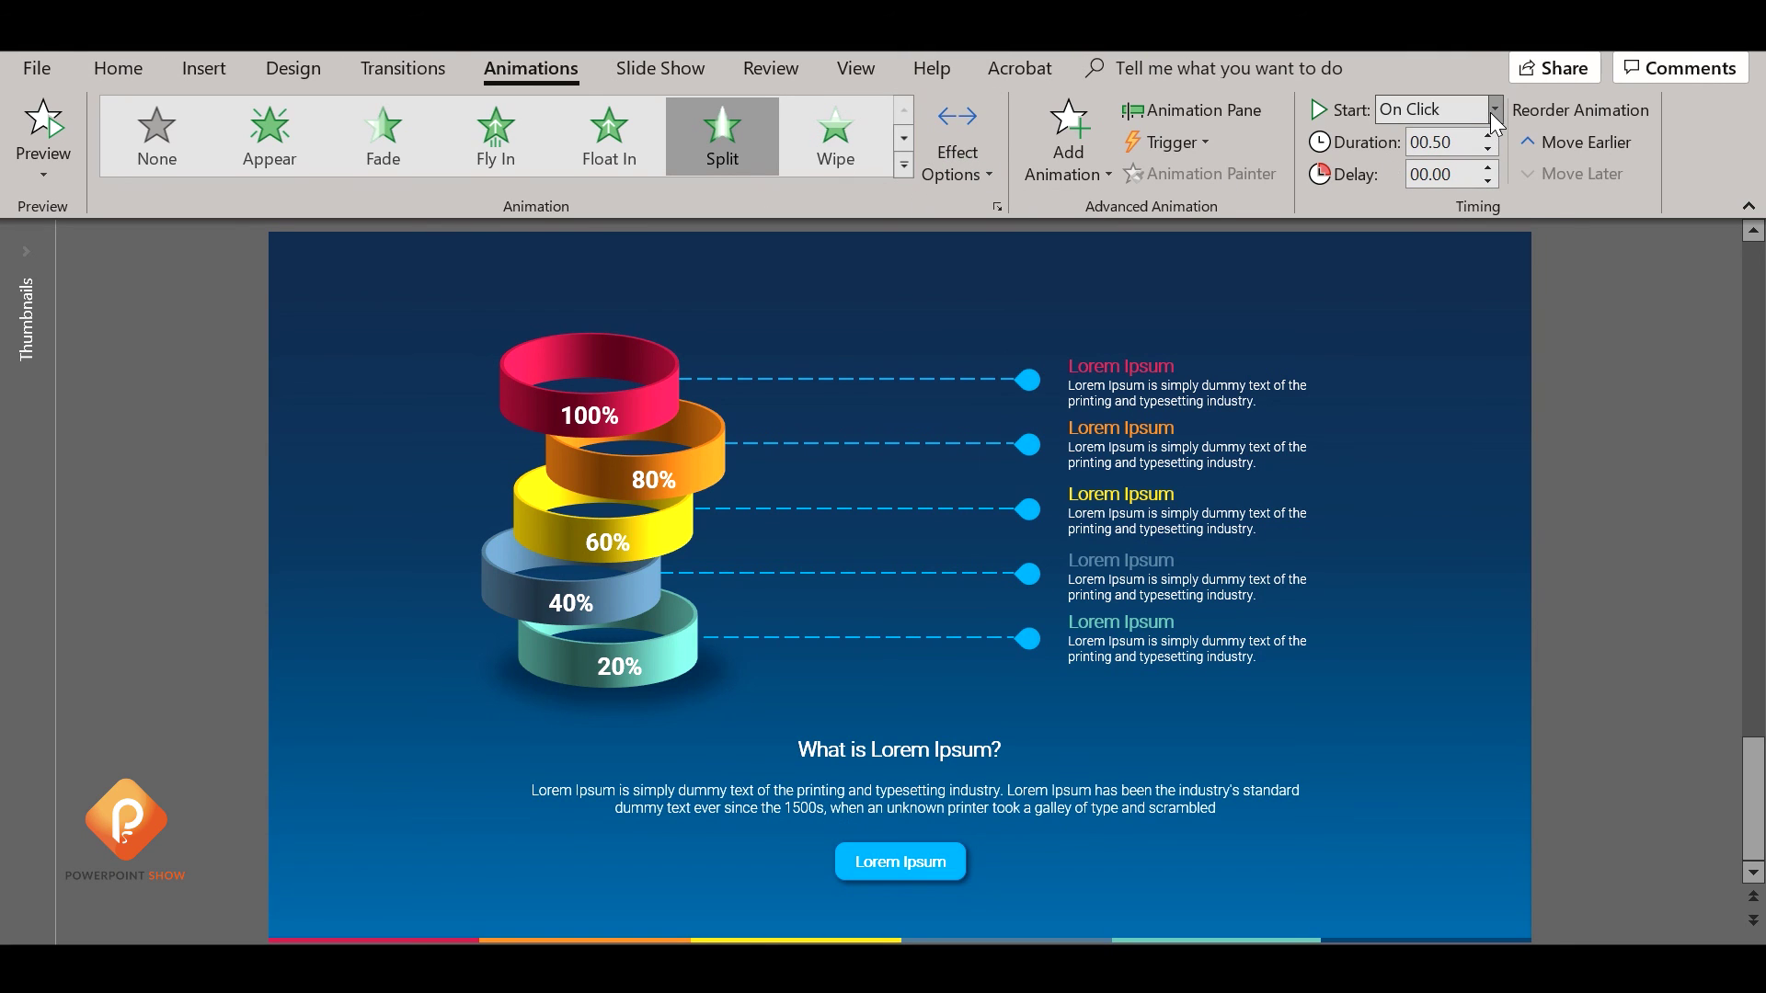
click(1494, 109)
click(1431, 195)
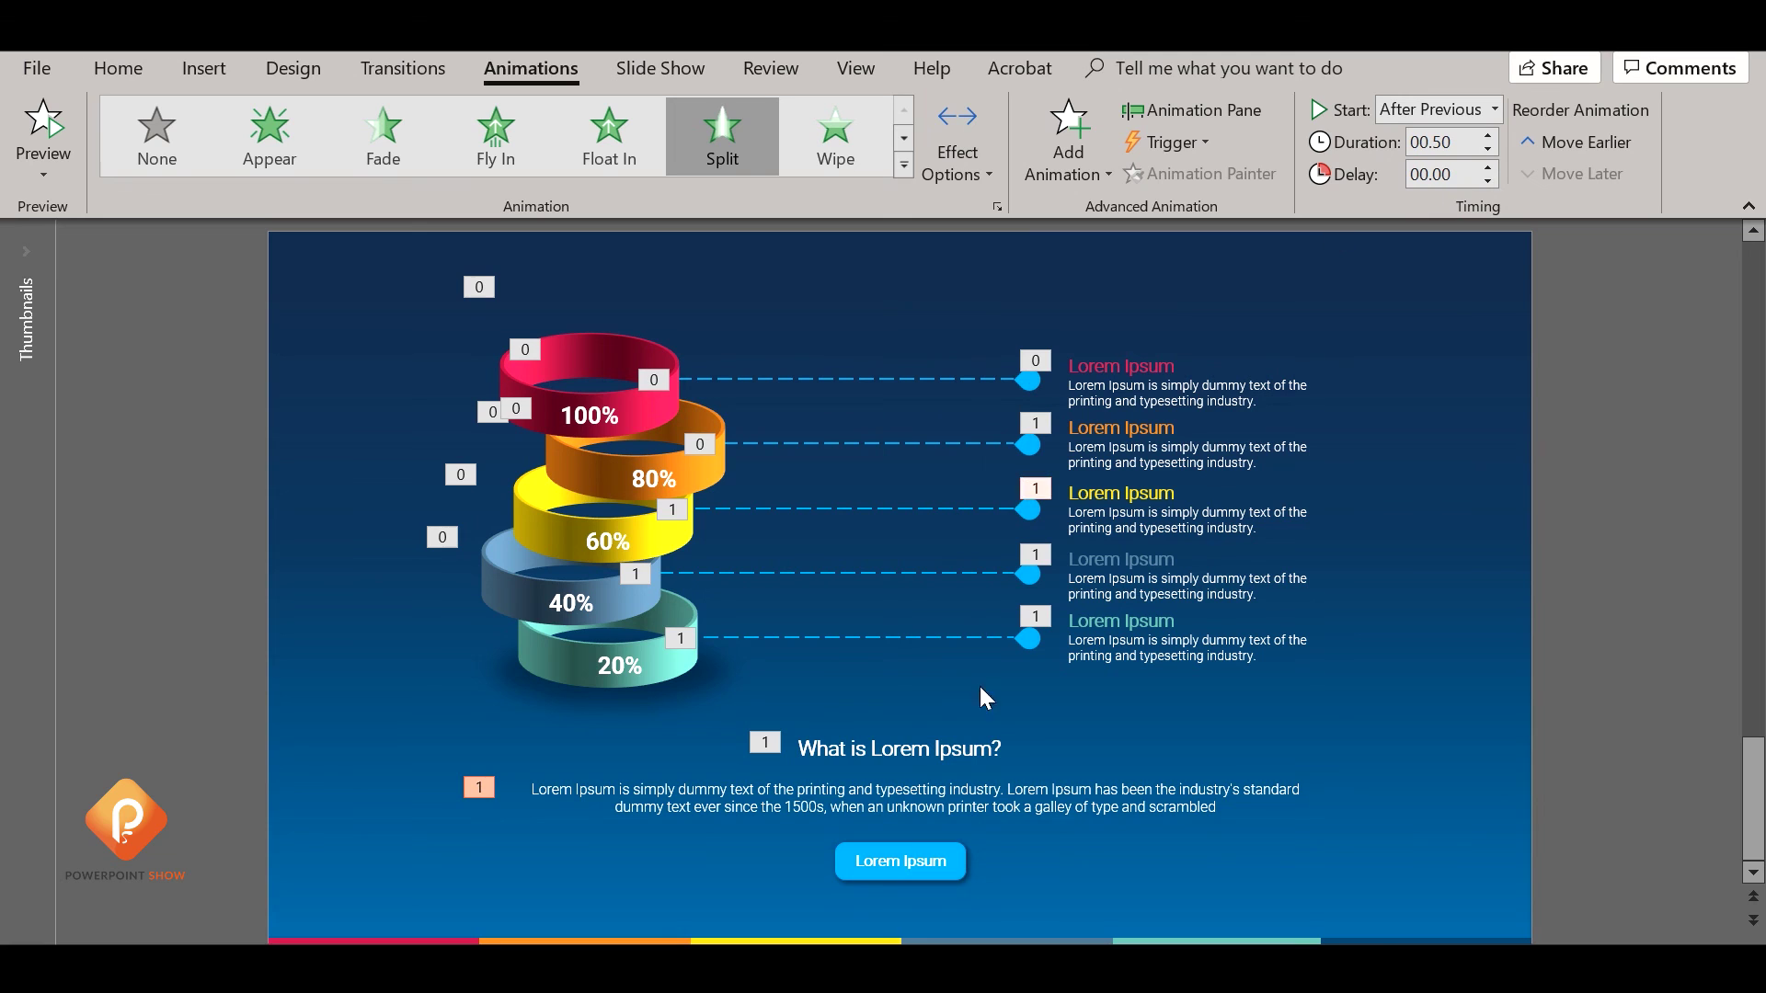
click(942, 855)
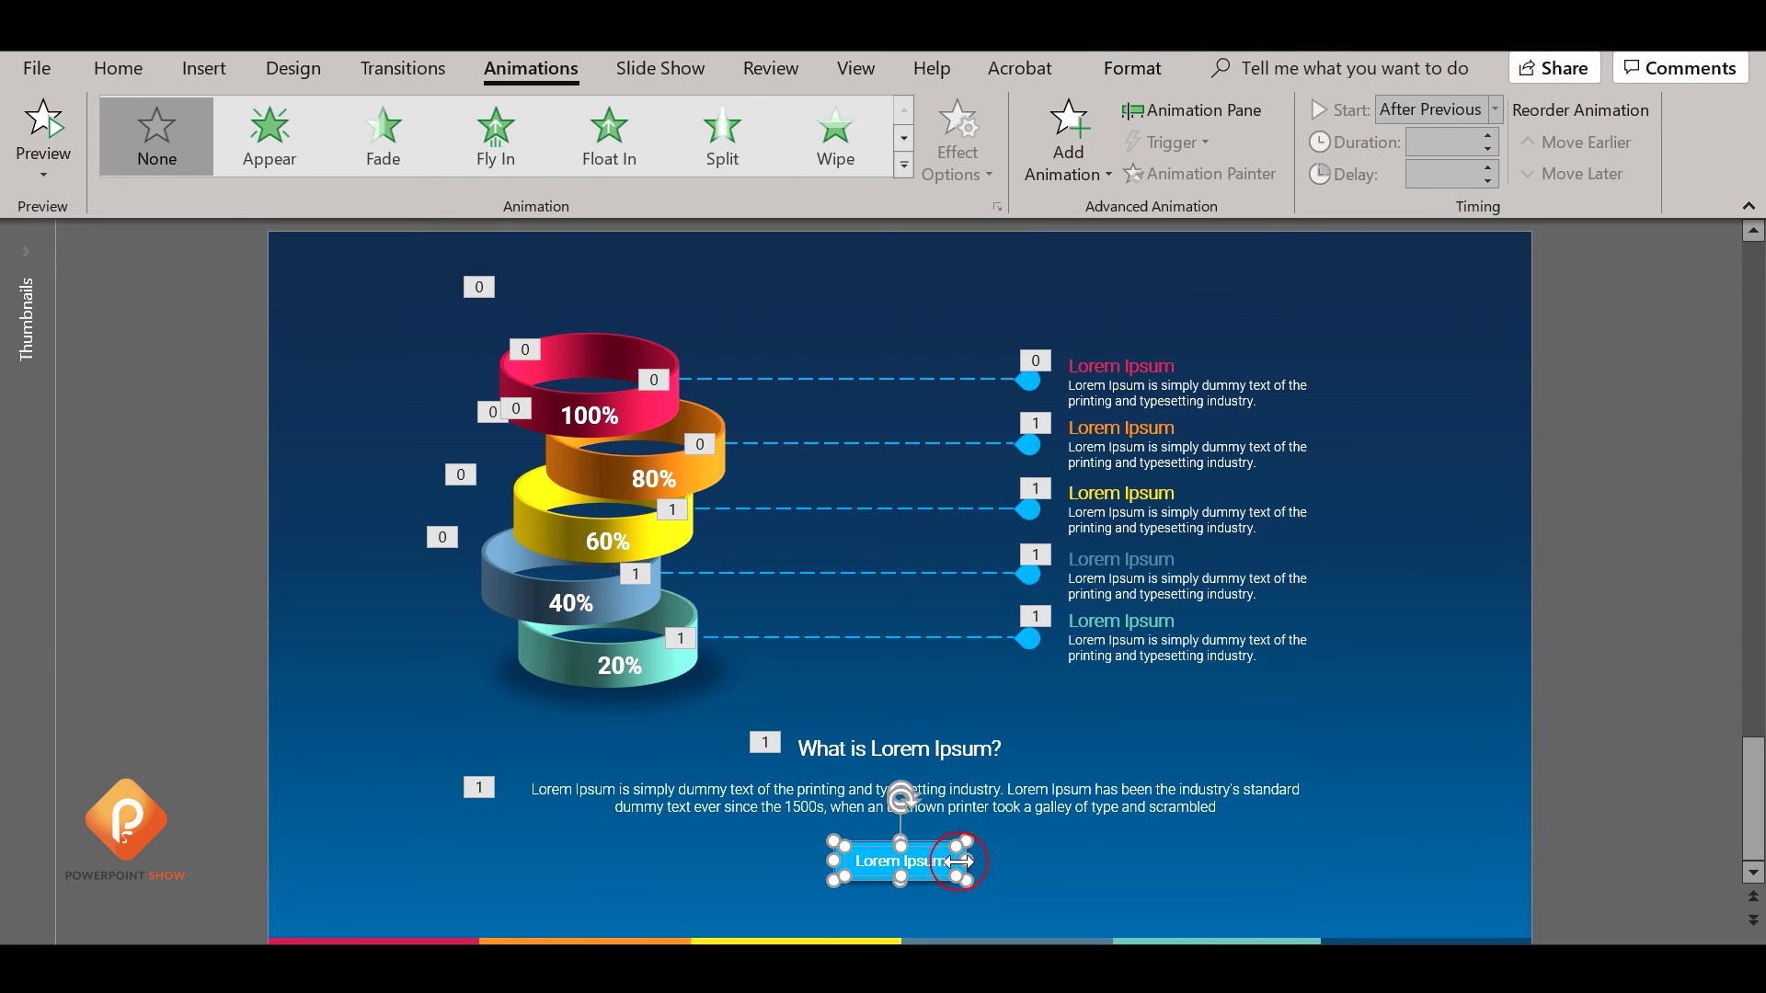
Group the Lorem Ipsum button's shape and label into one object.
click(204, 68)
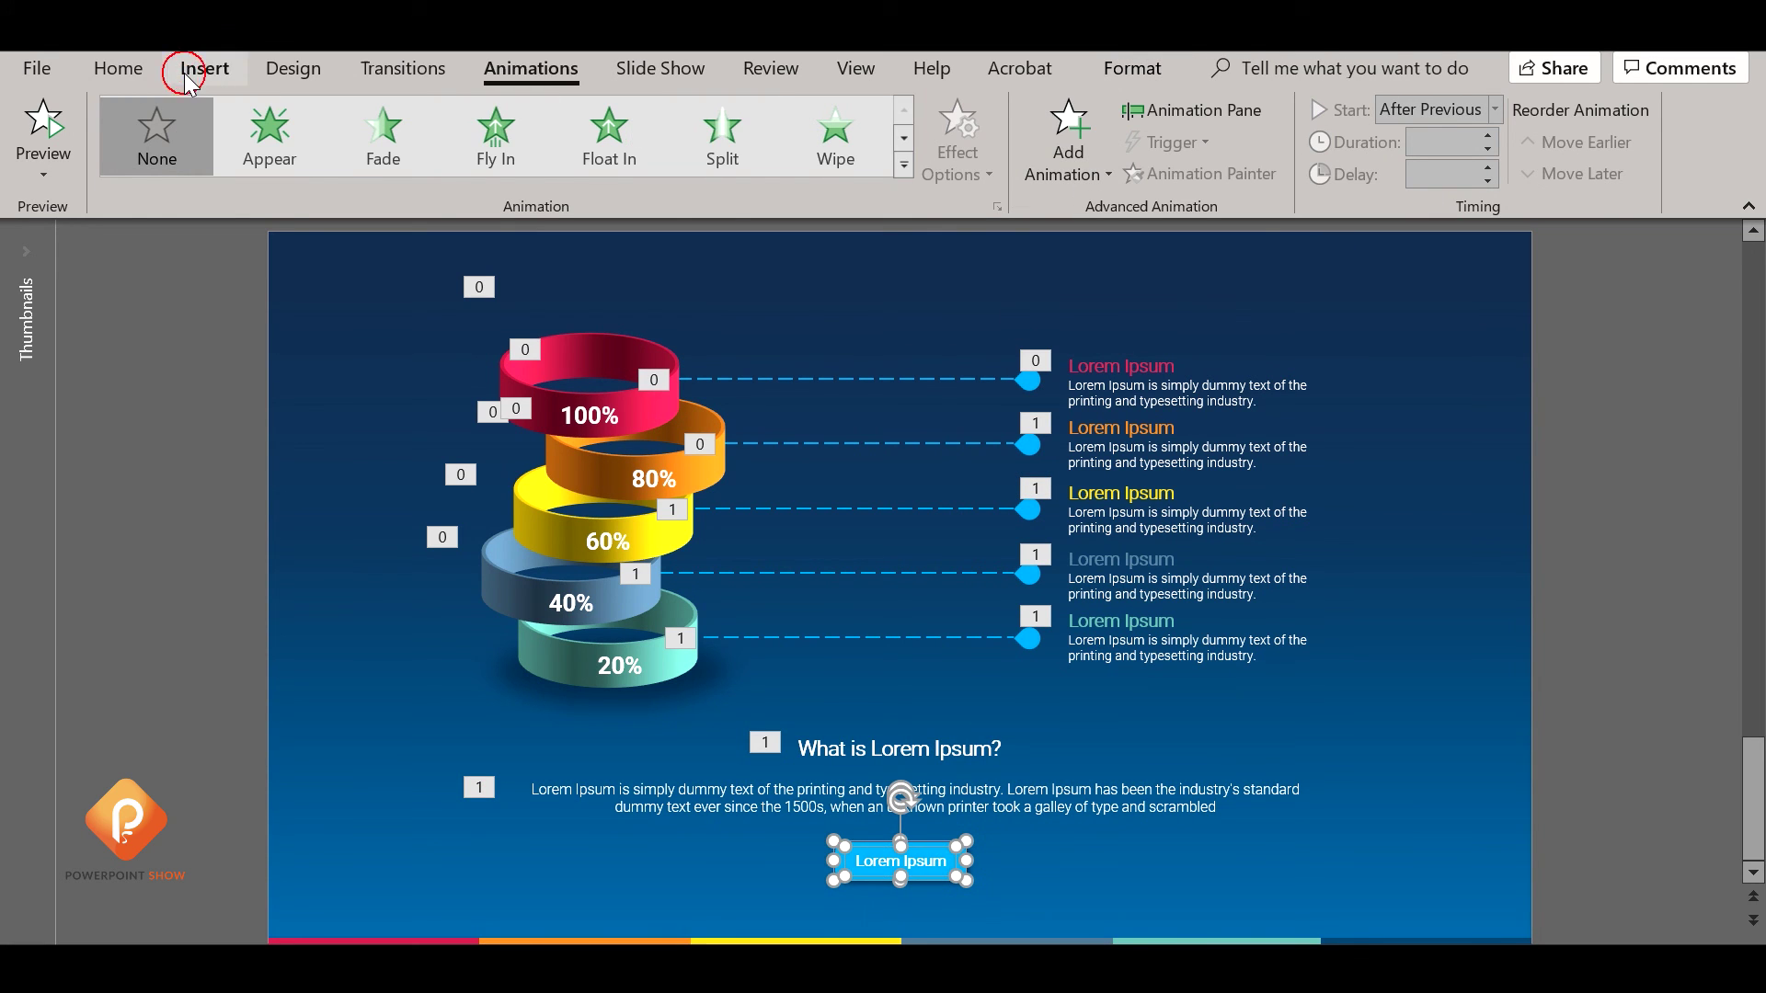
click(118, 68)
click(1067, 138)
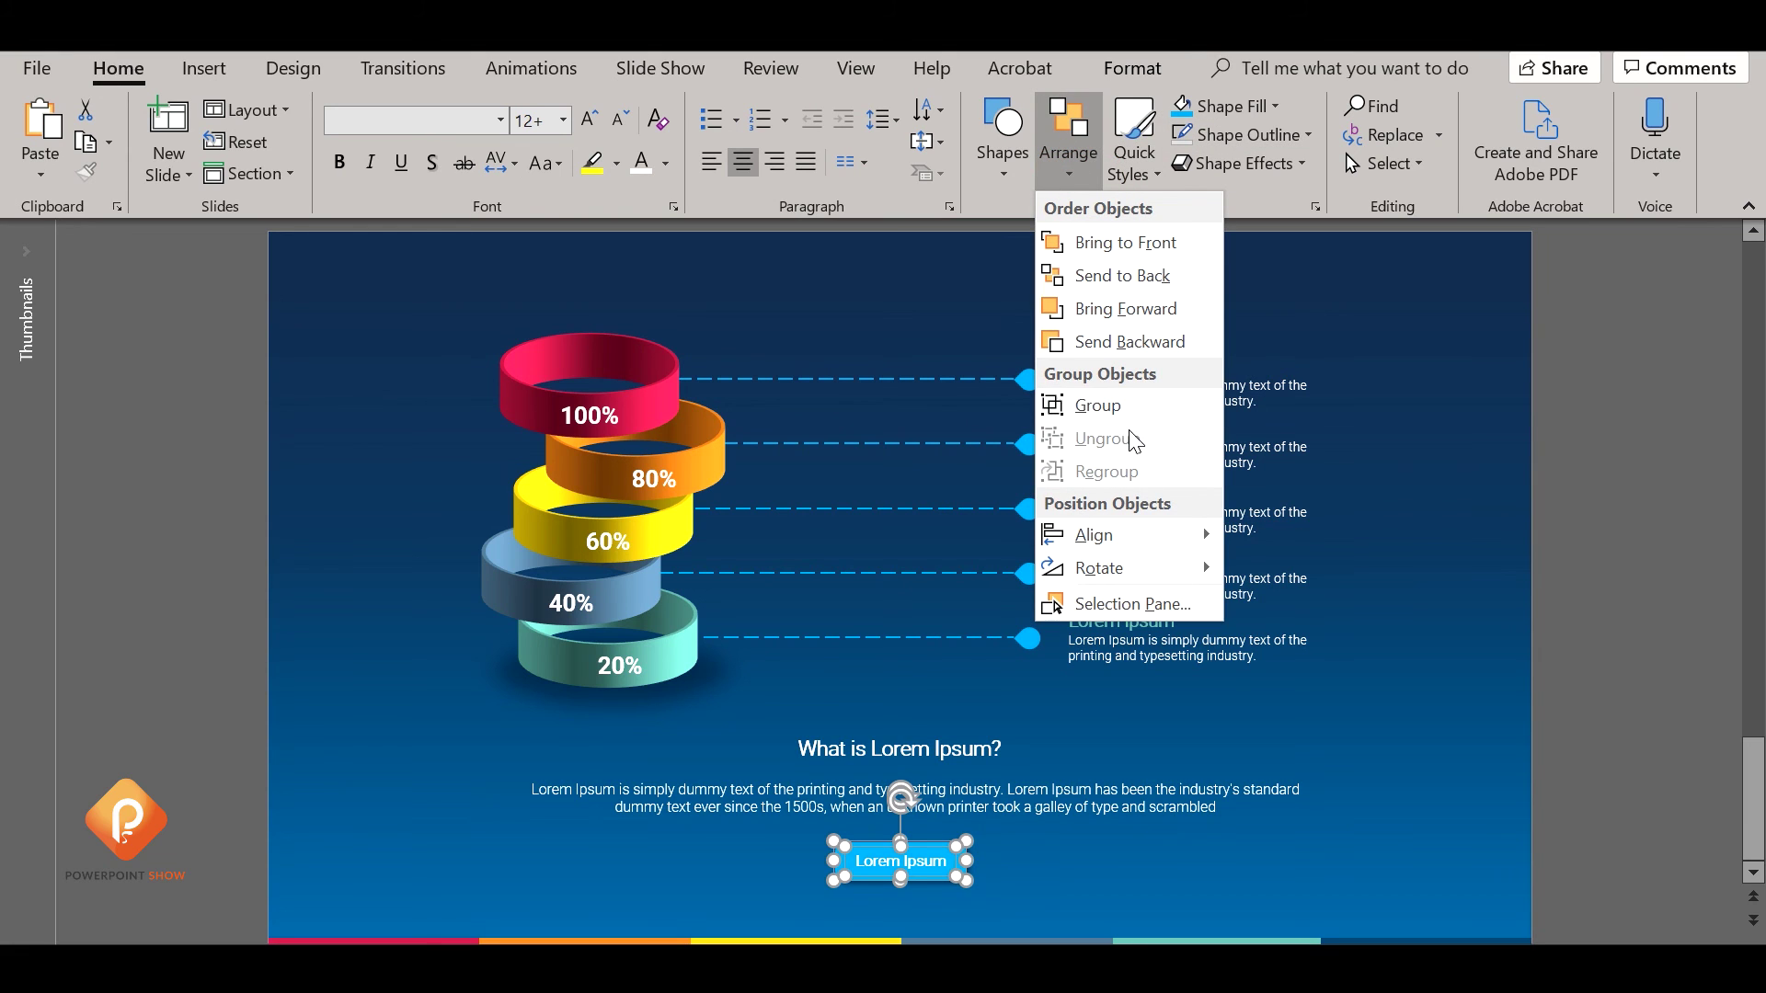
click(1098, 404)
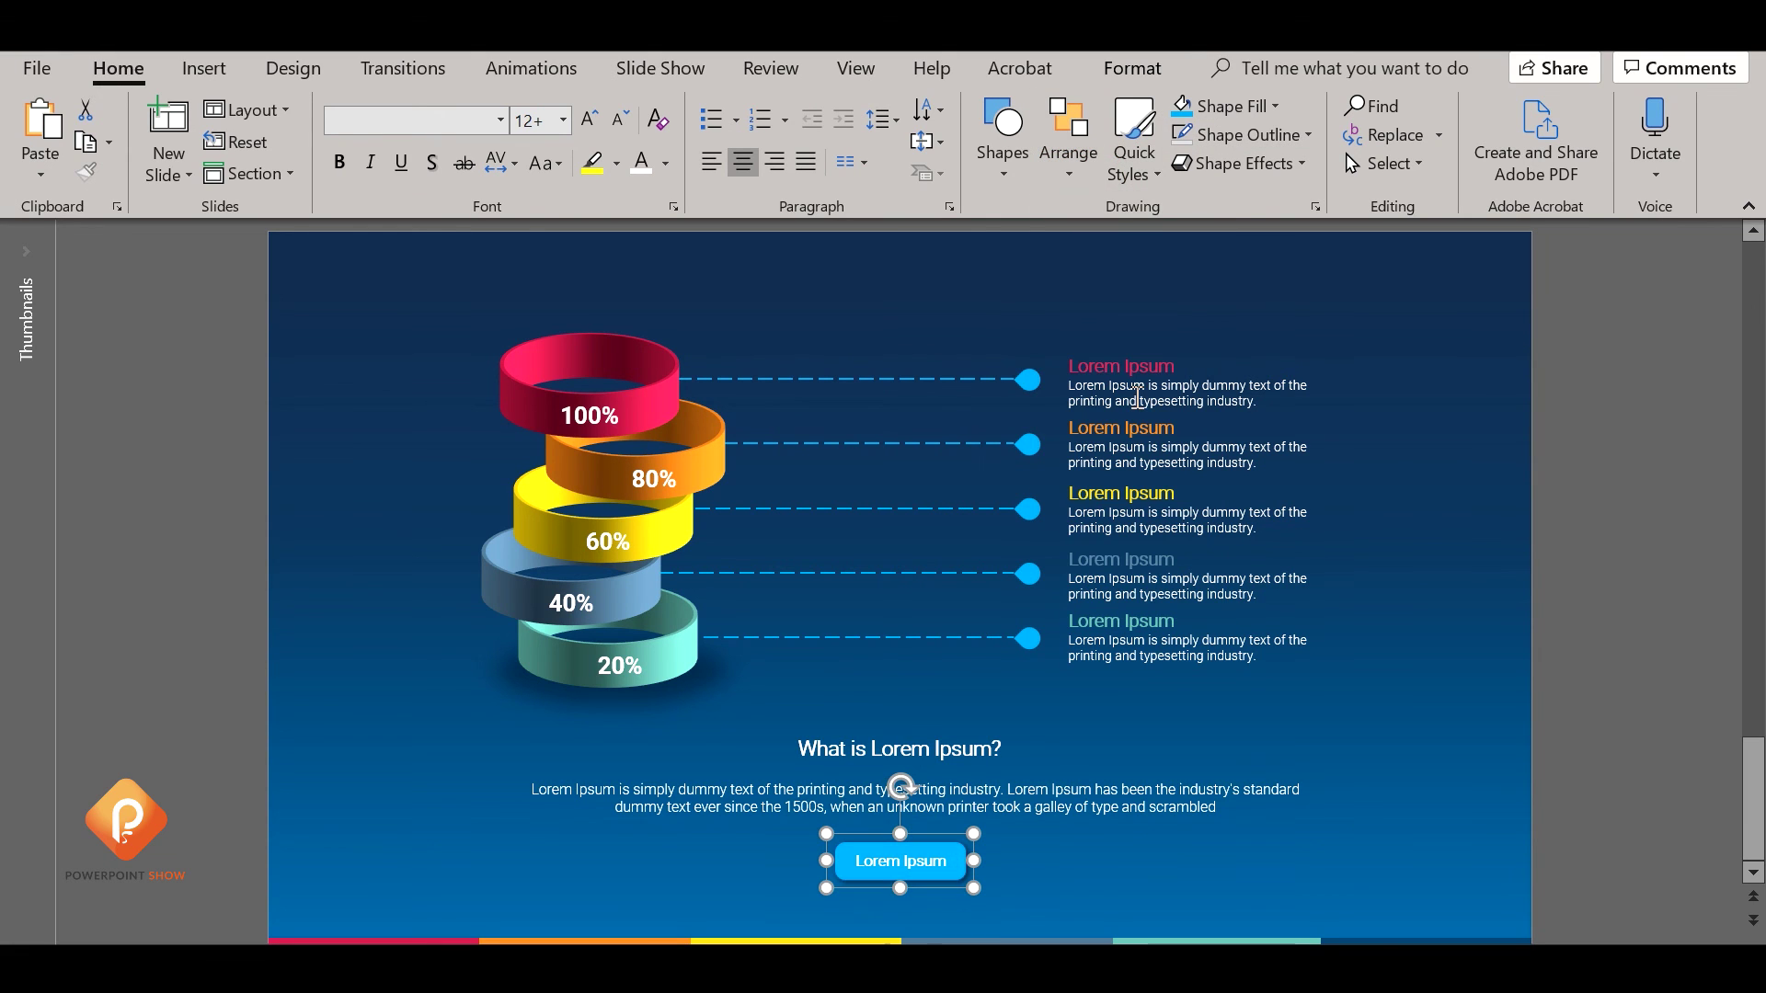
Give the button a Float In entrance After Previous and play the show from this slide.
click(515, 68)
click(608, 136)
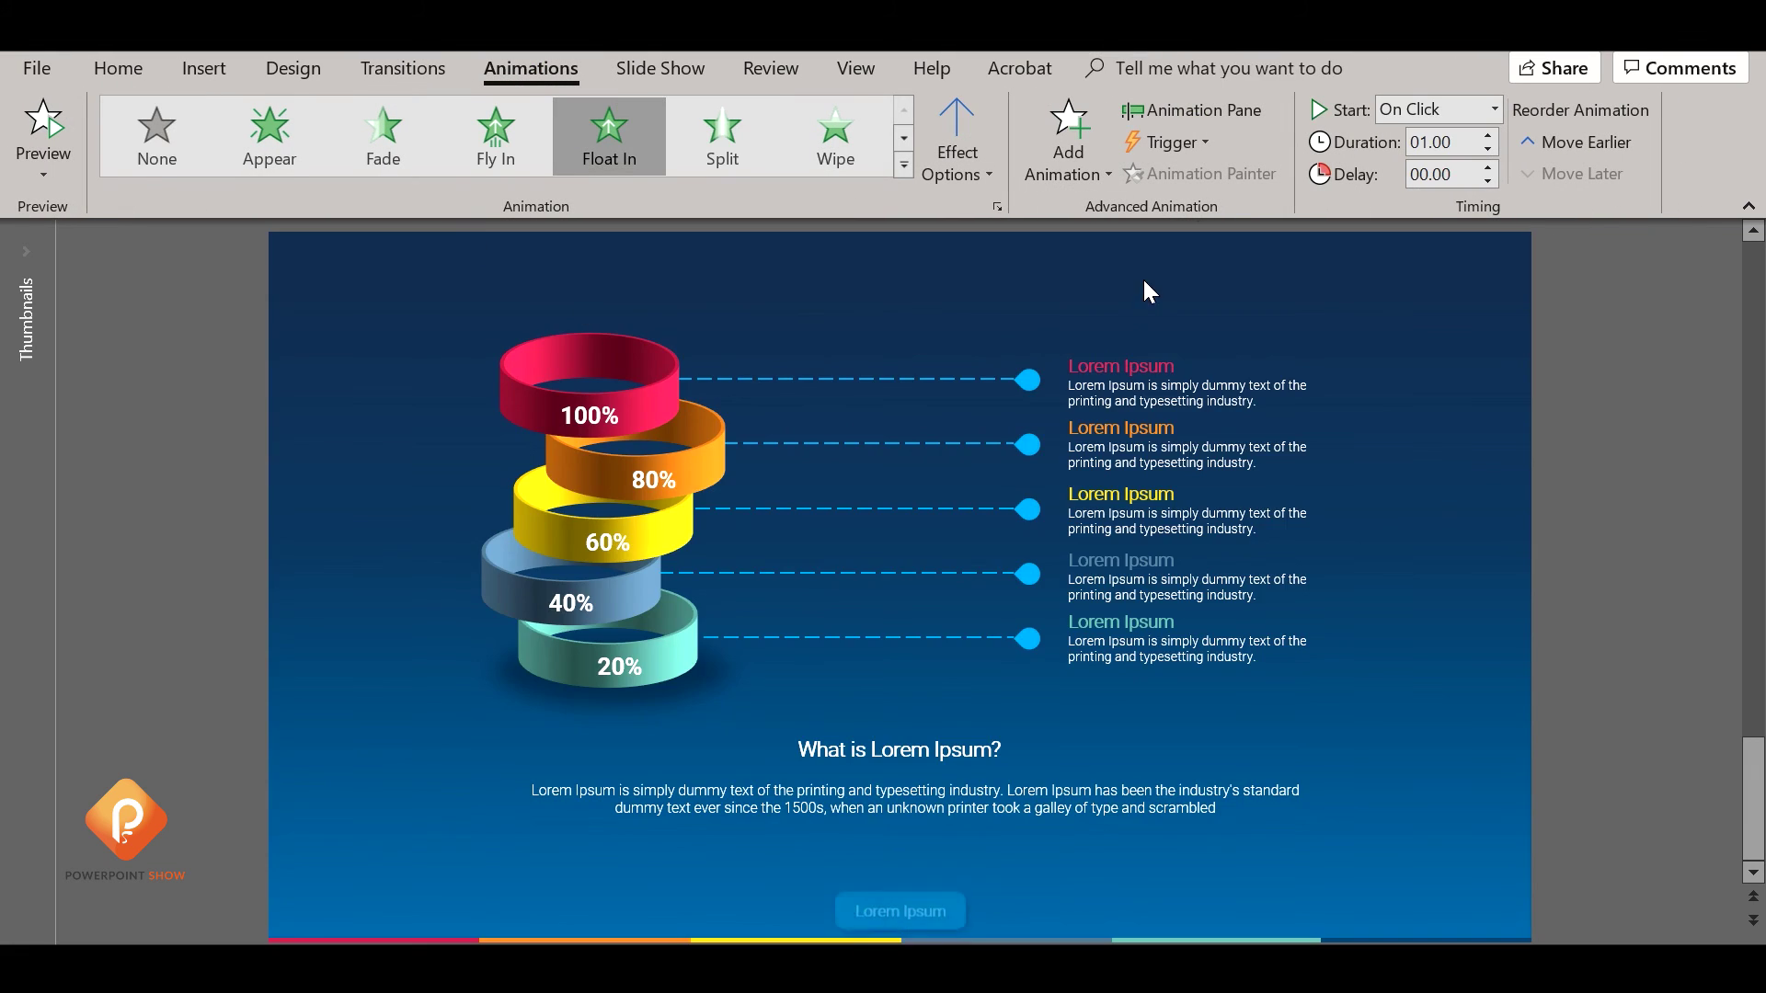
click(1494, 108)
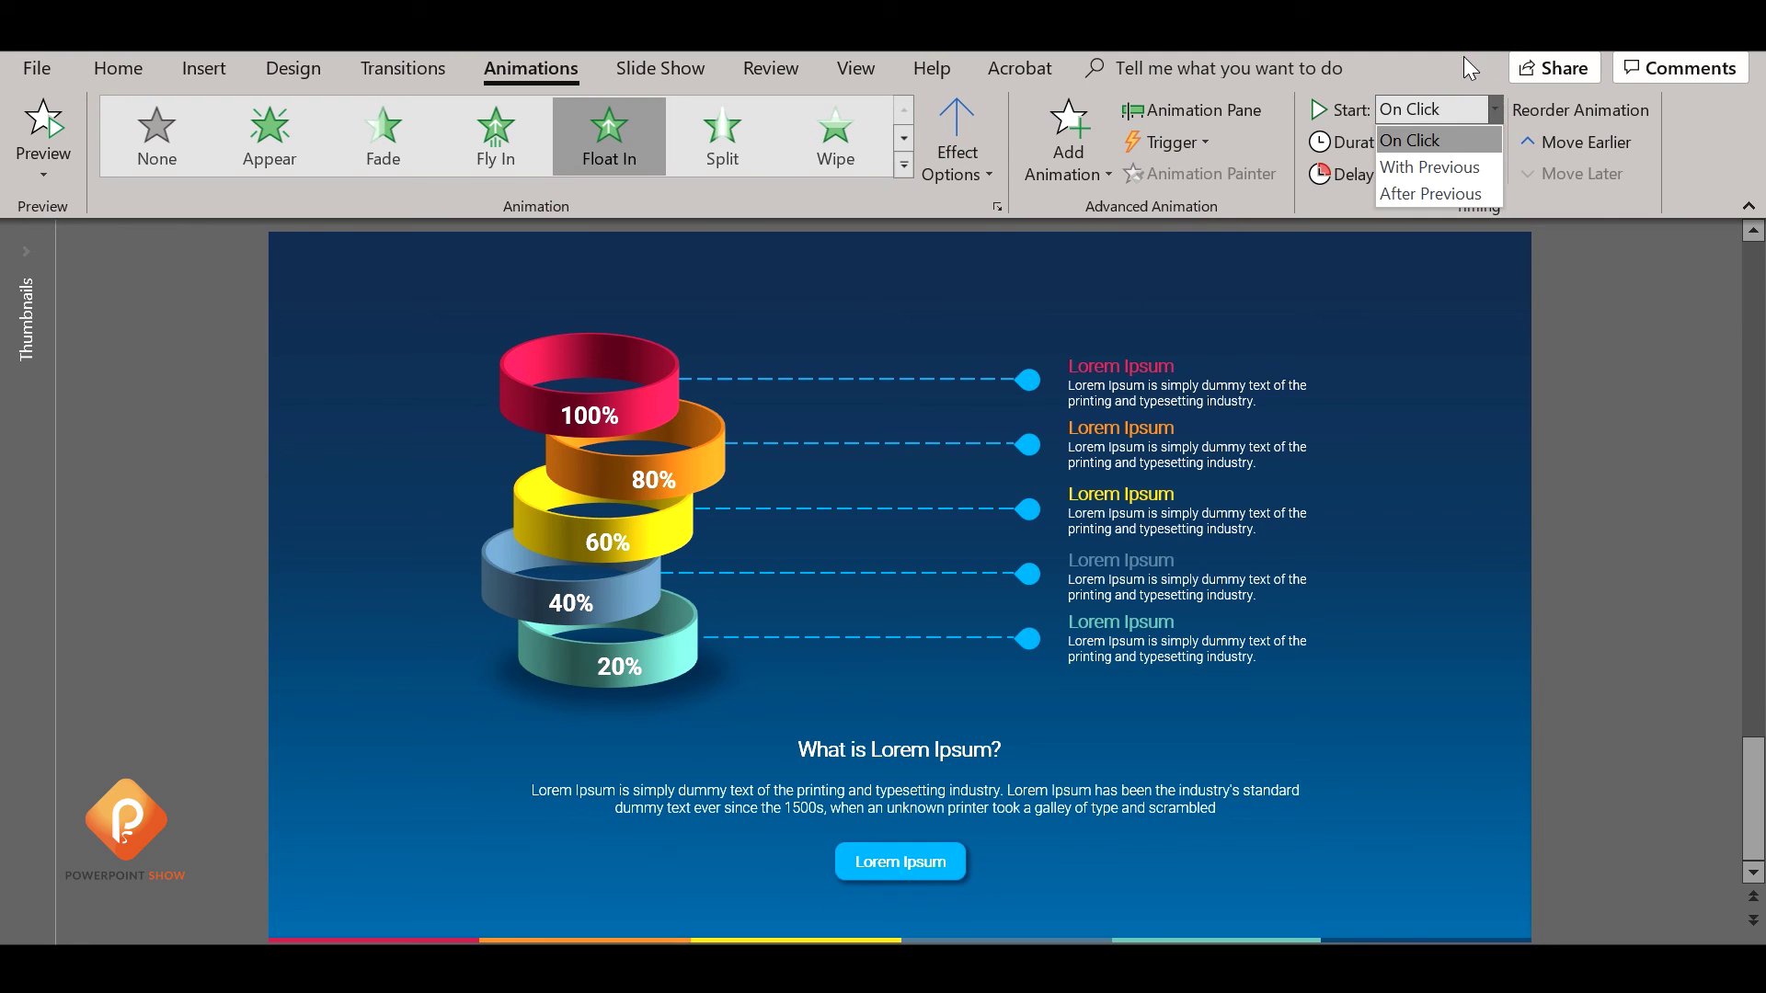
click(1440, 186)
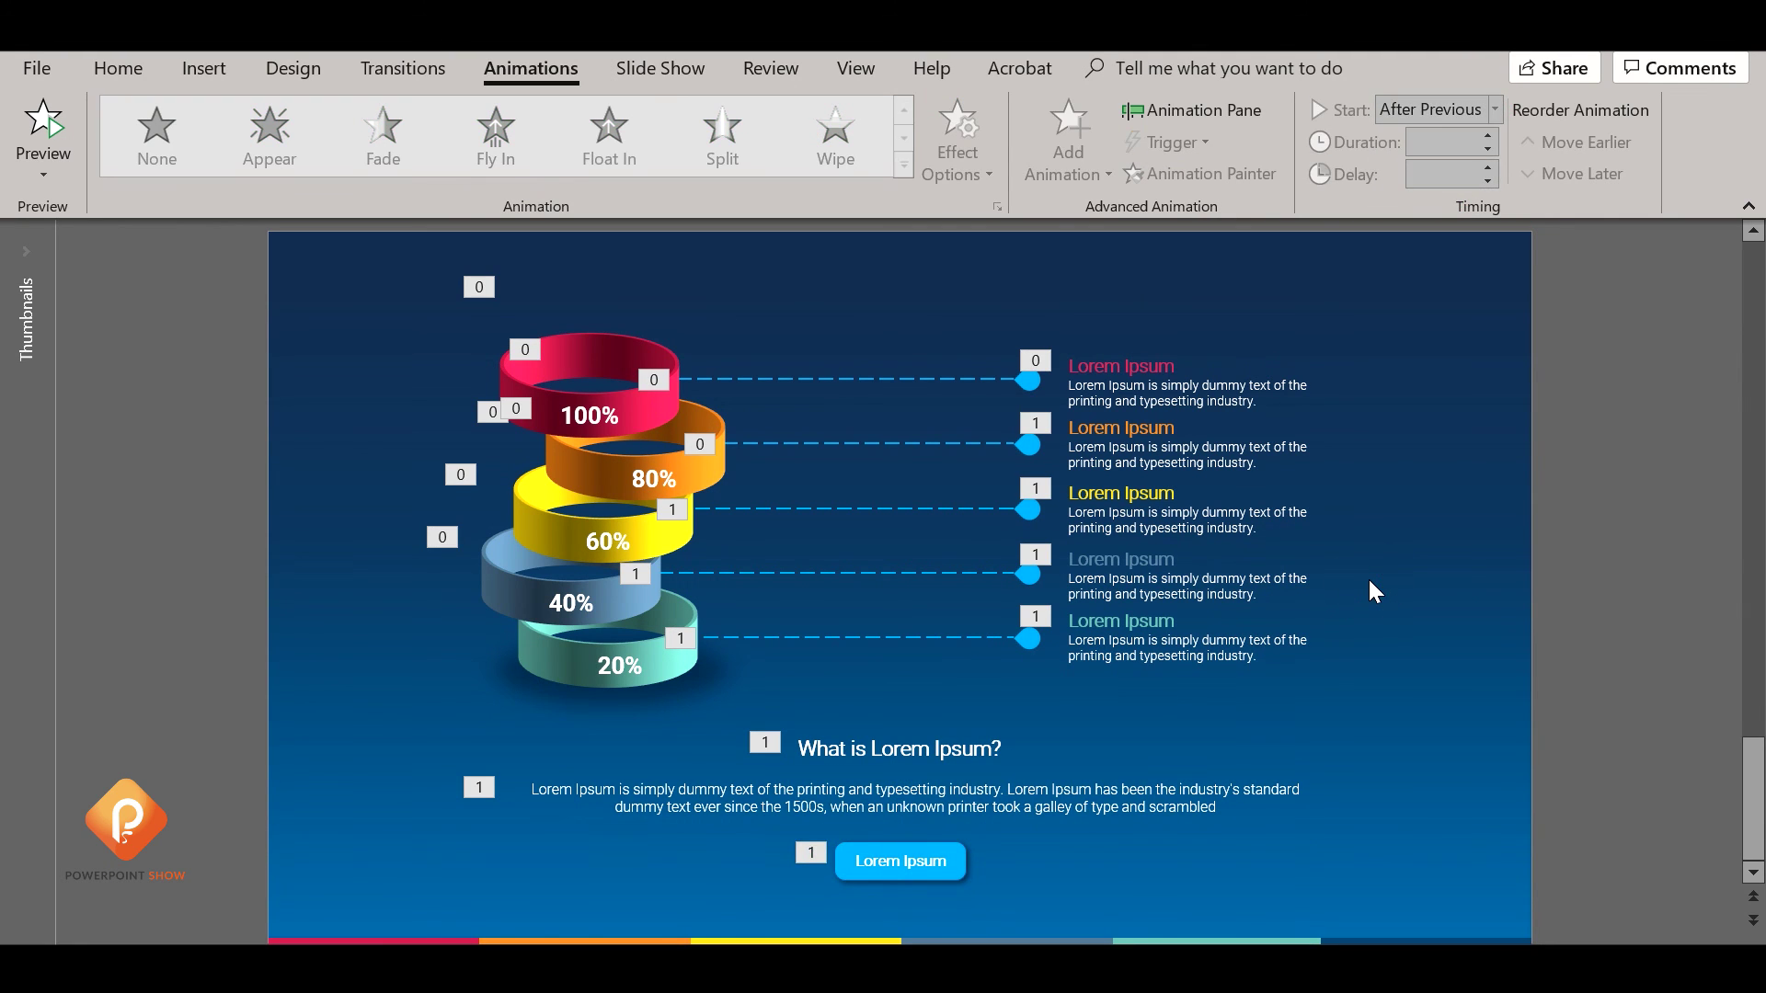
key(shift+F5)
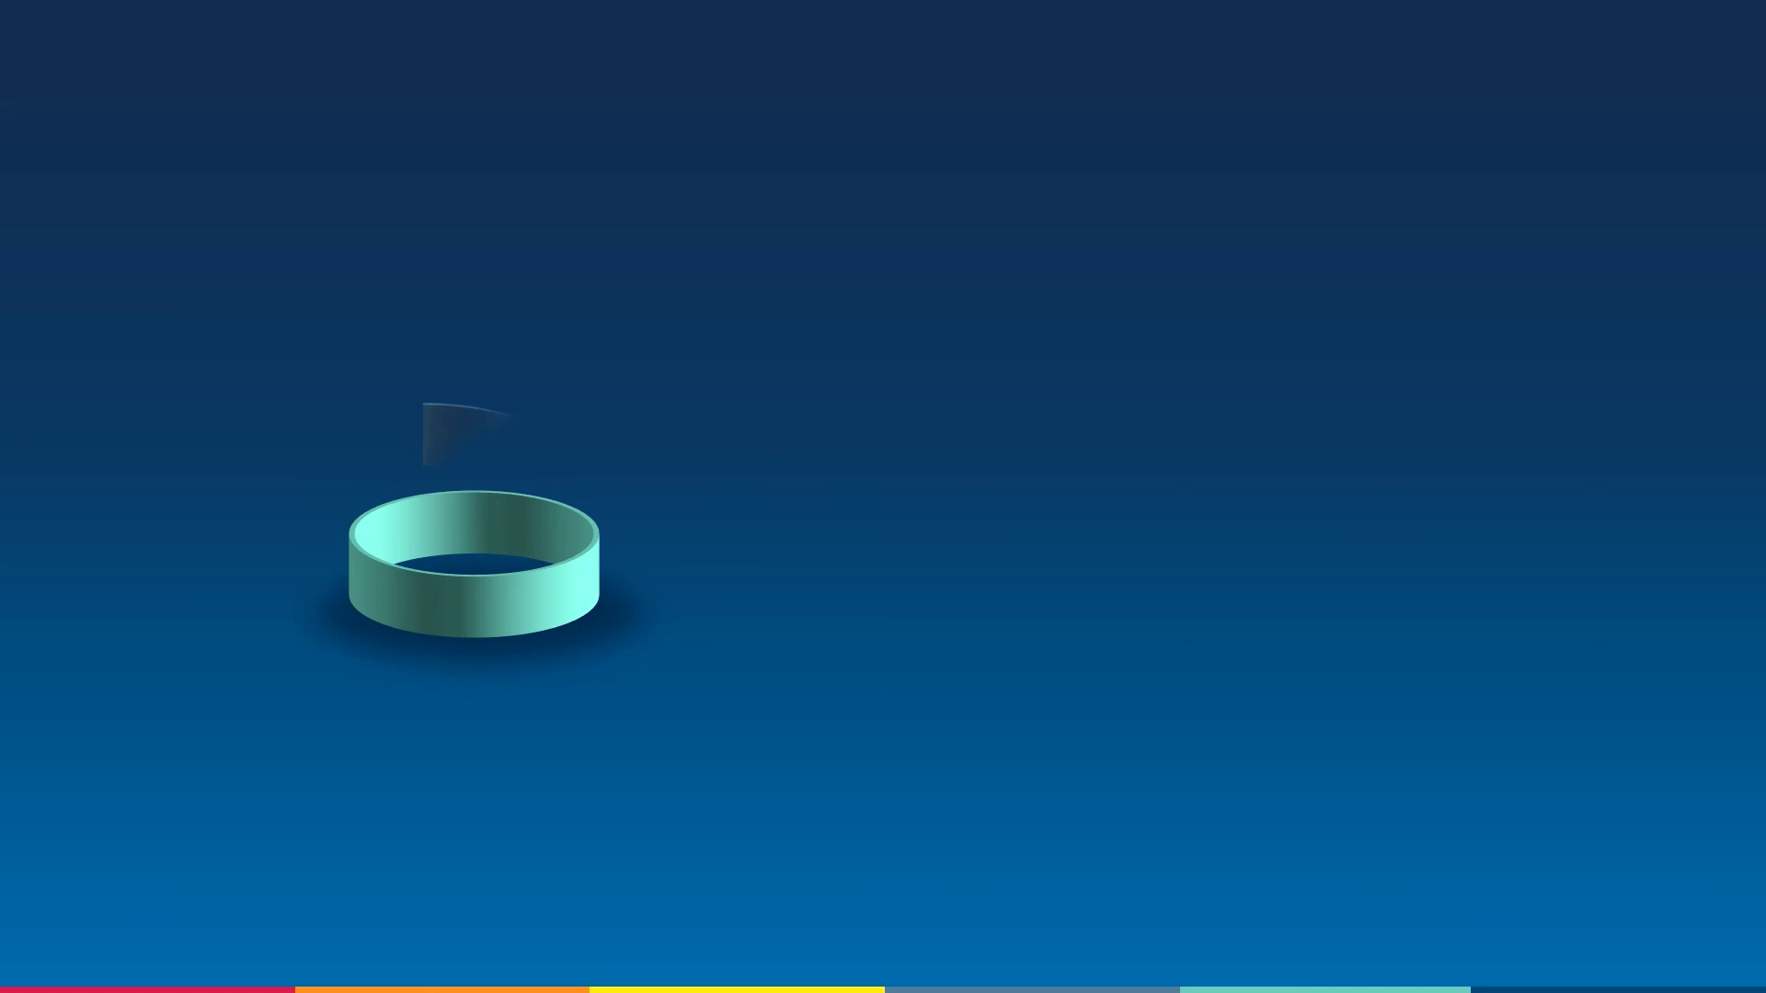